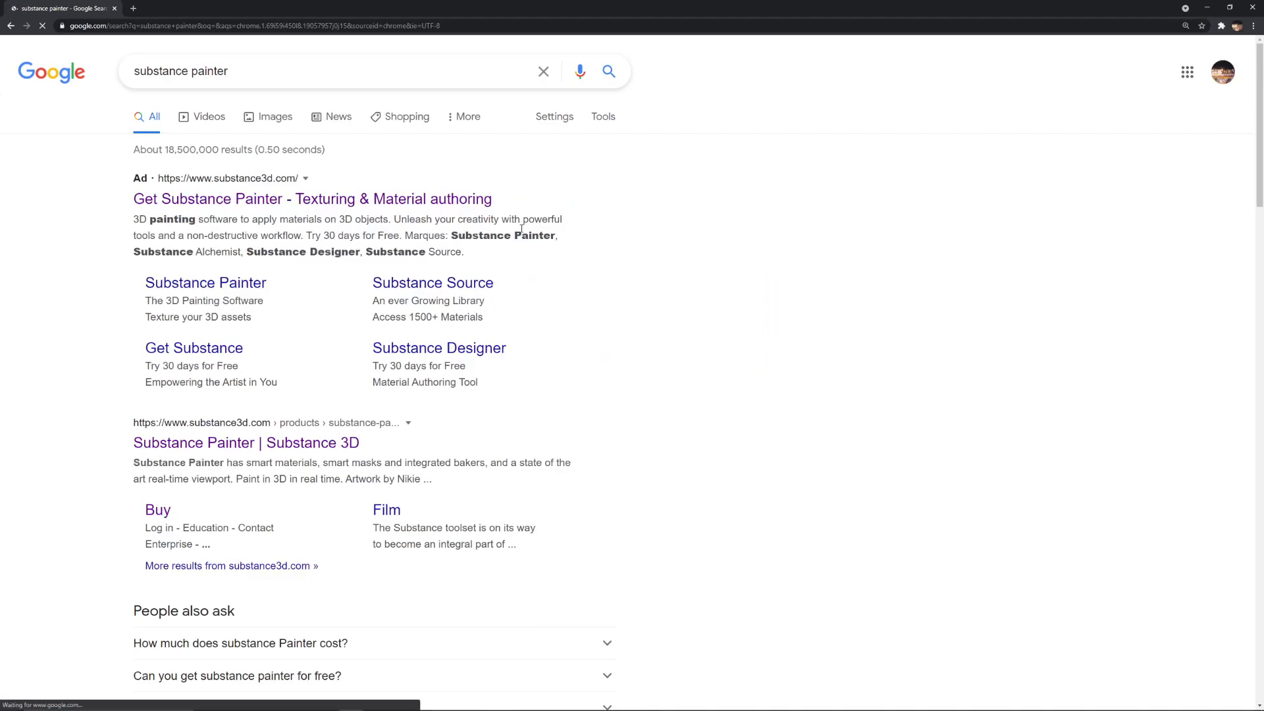
View the Substance Painter product page on substance3d.com from the search results and close the browser
left_click(261, 440)
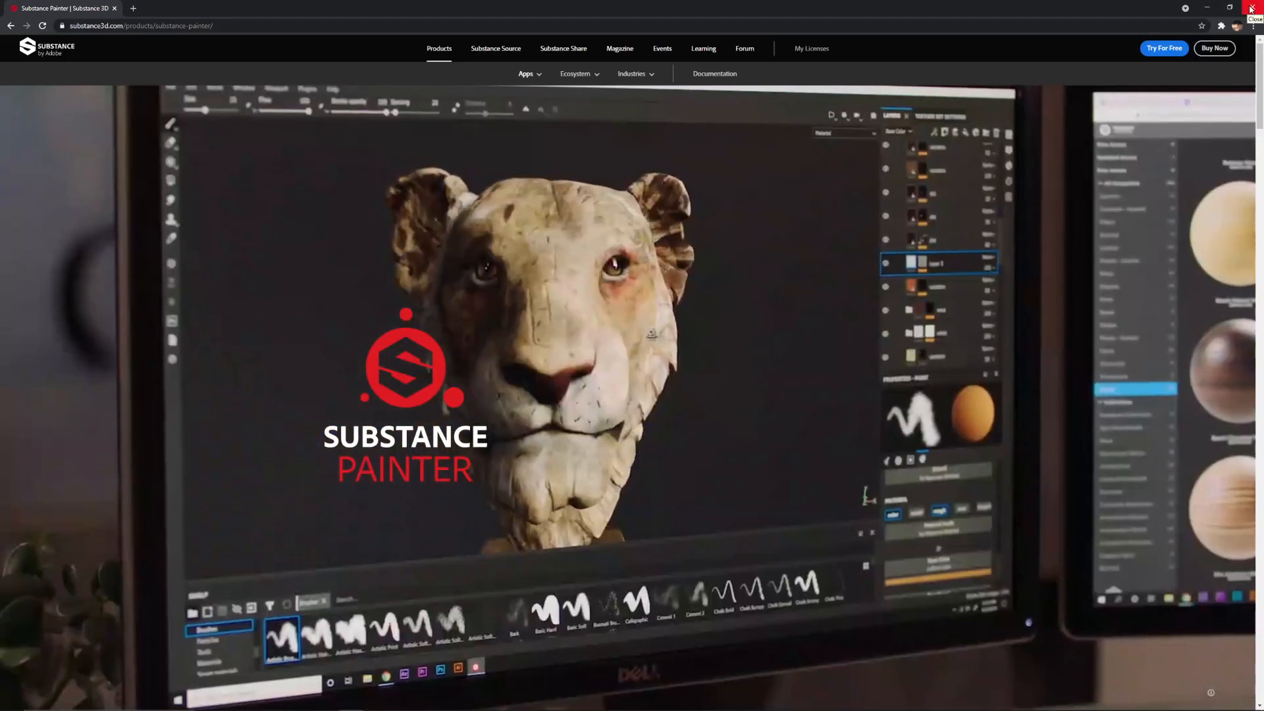
left_click(1250, 8)
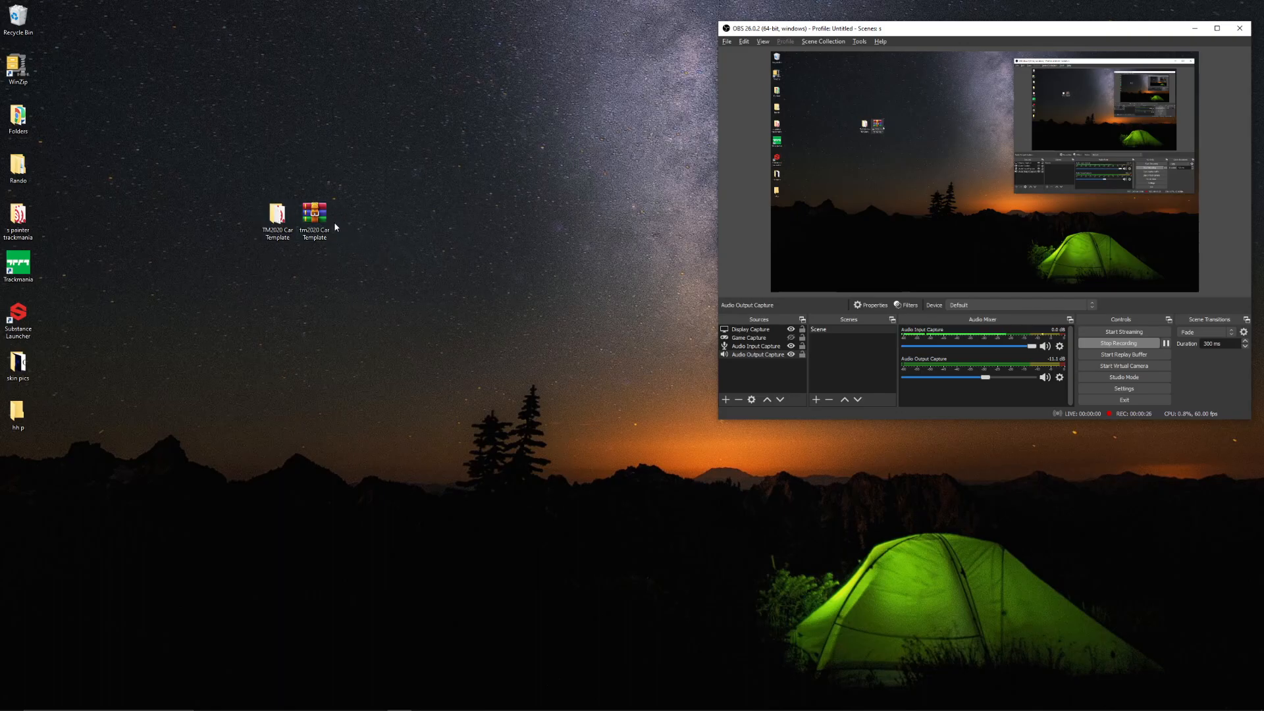
Review the OG Textures subfolder and the Texture_Informations text file in the TM2020 Car Template folder
double_click(284, 217)
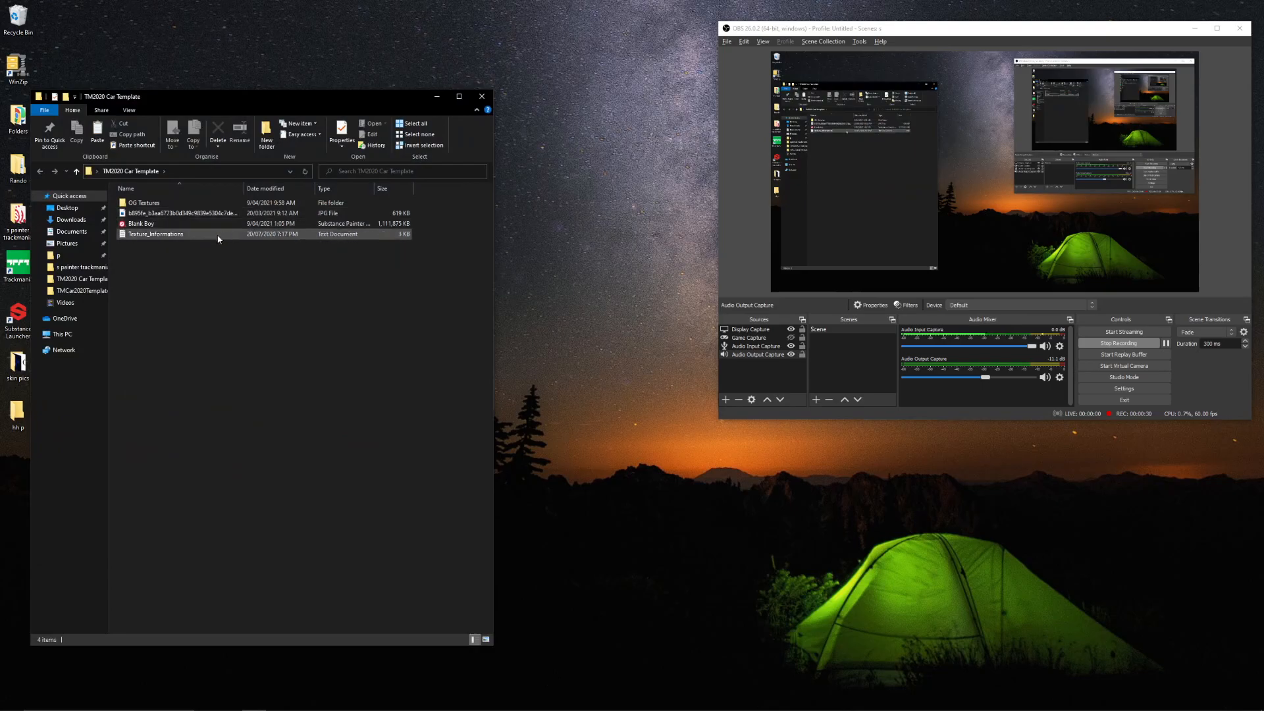
left_click_drag(247, 98, 319, 109)
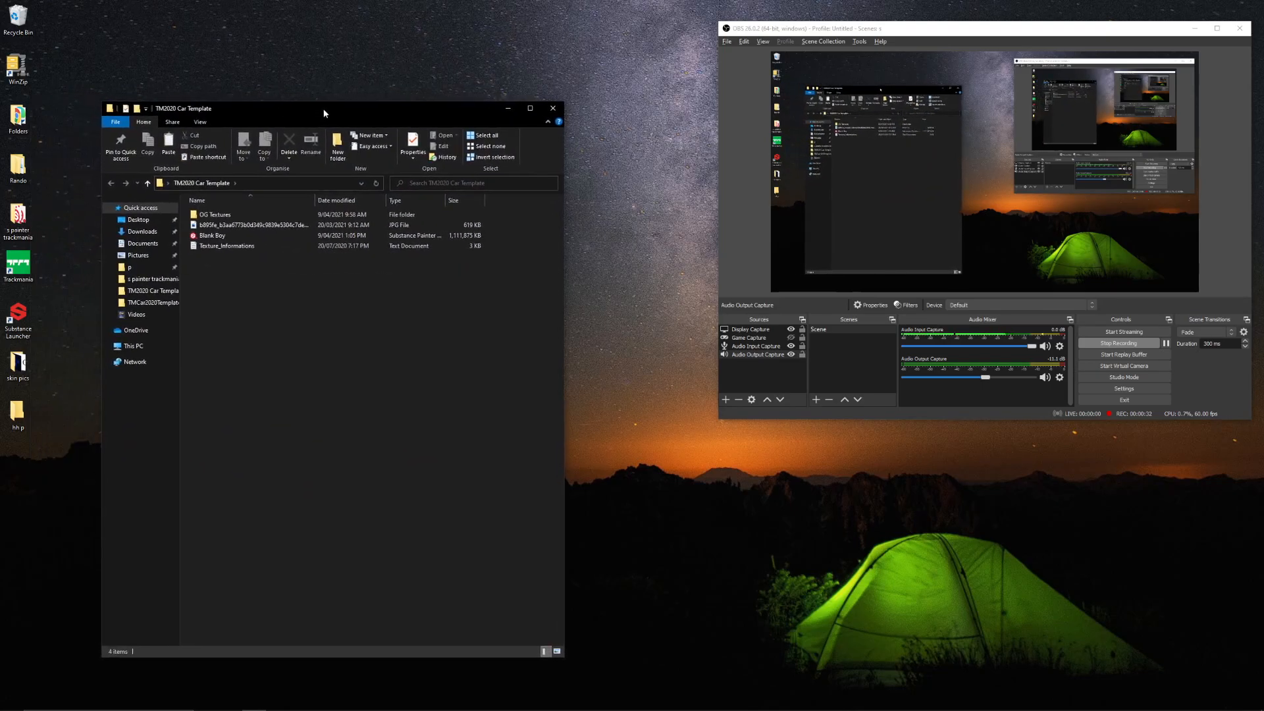
double_click(216, 219)
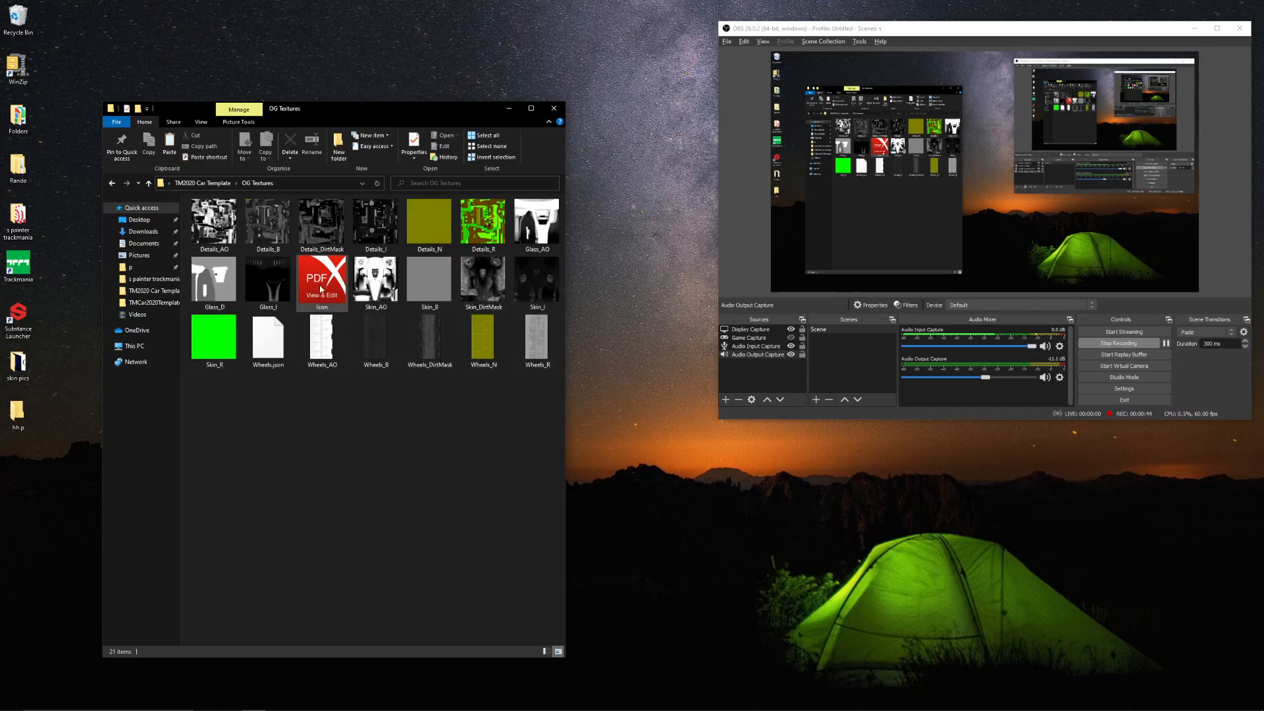
left_click(112, 183)
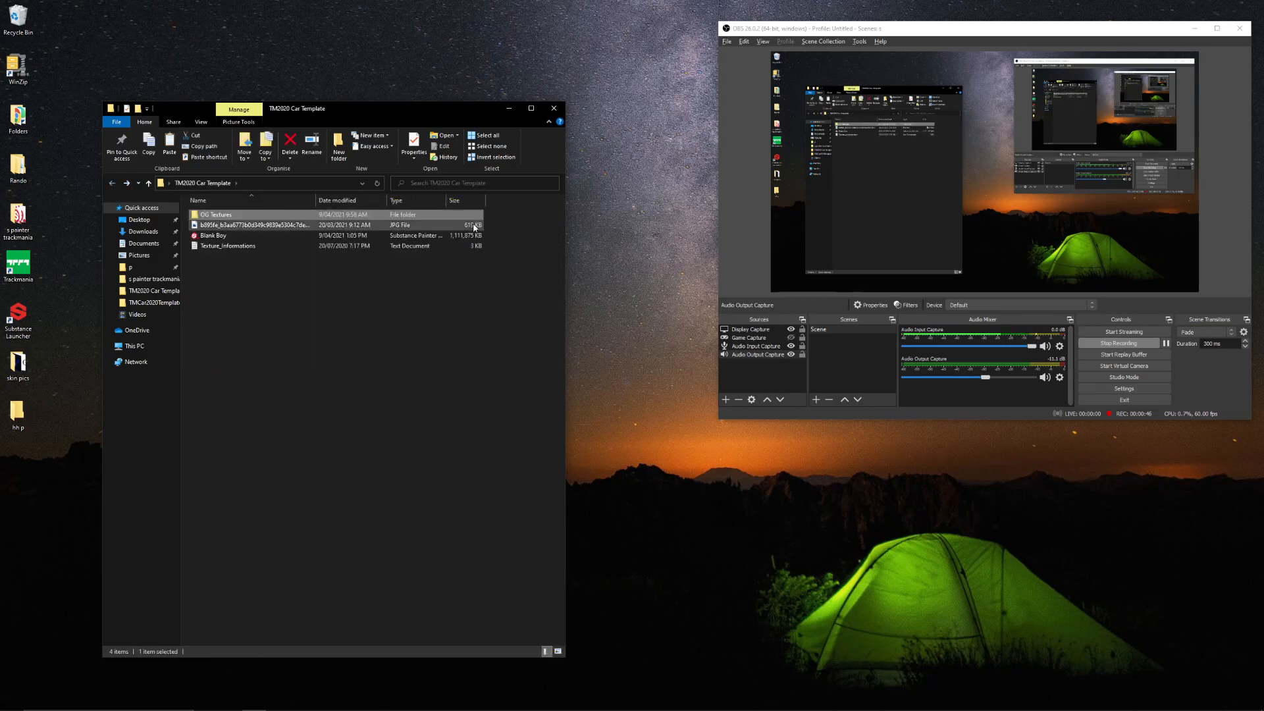
double_click(234, 246)
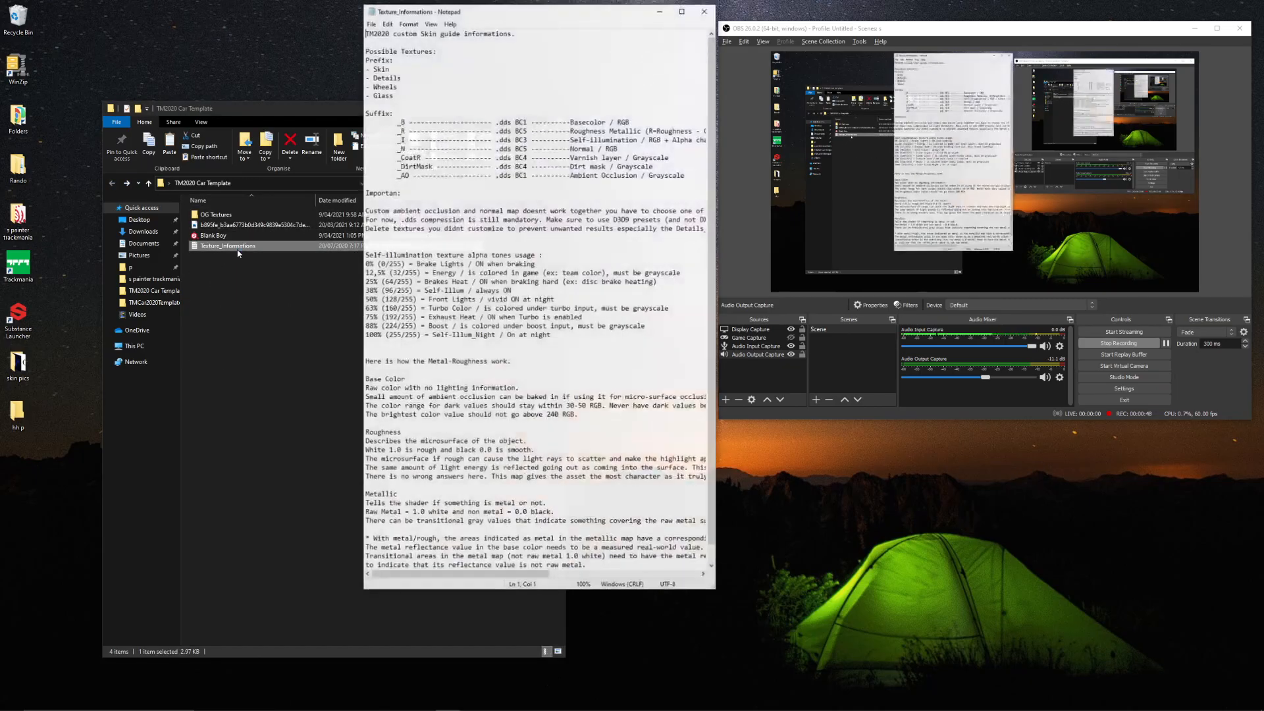
left_click(705, 11)
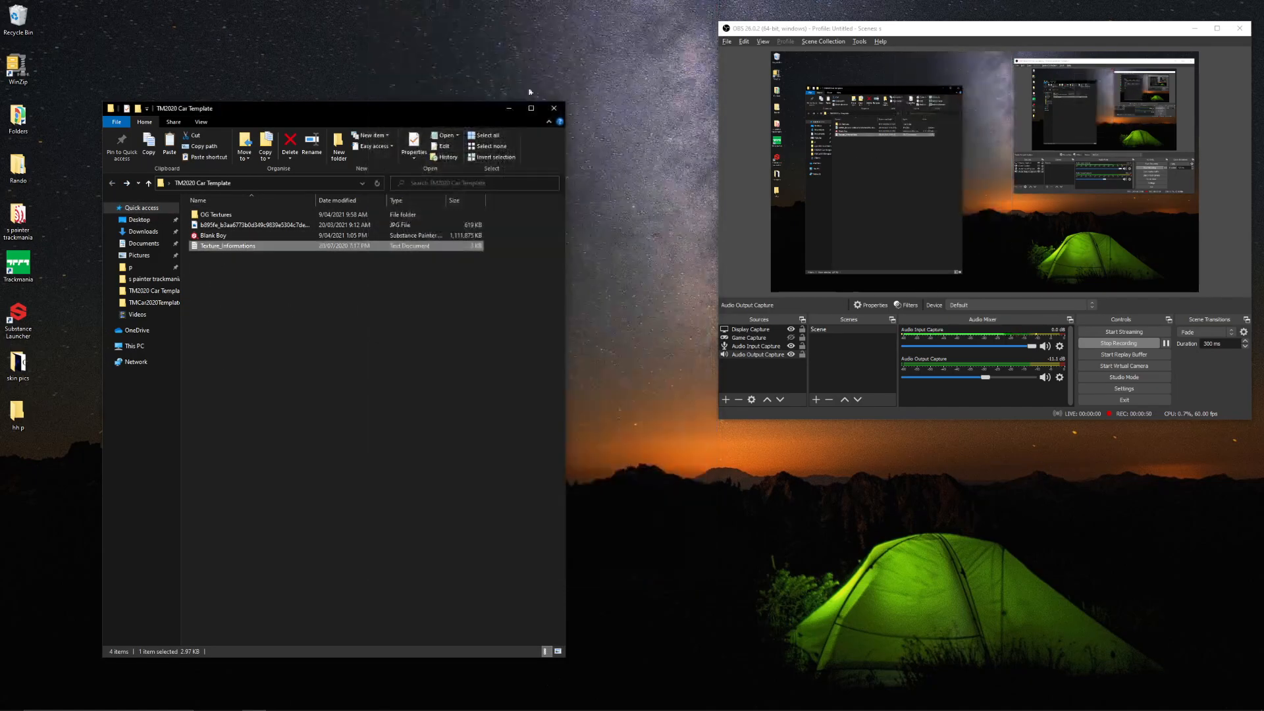
Open the Blank Boy project from the template folder in Substance Painter and dismiss its welcome dialog
double_click(224, 236)
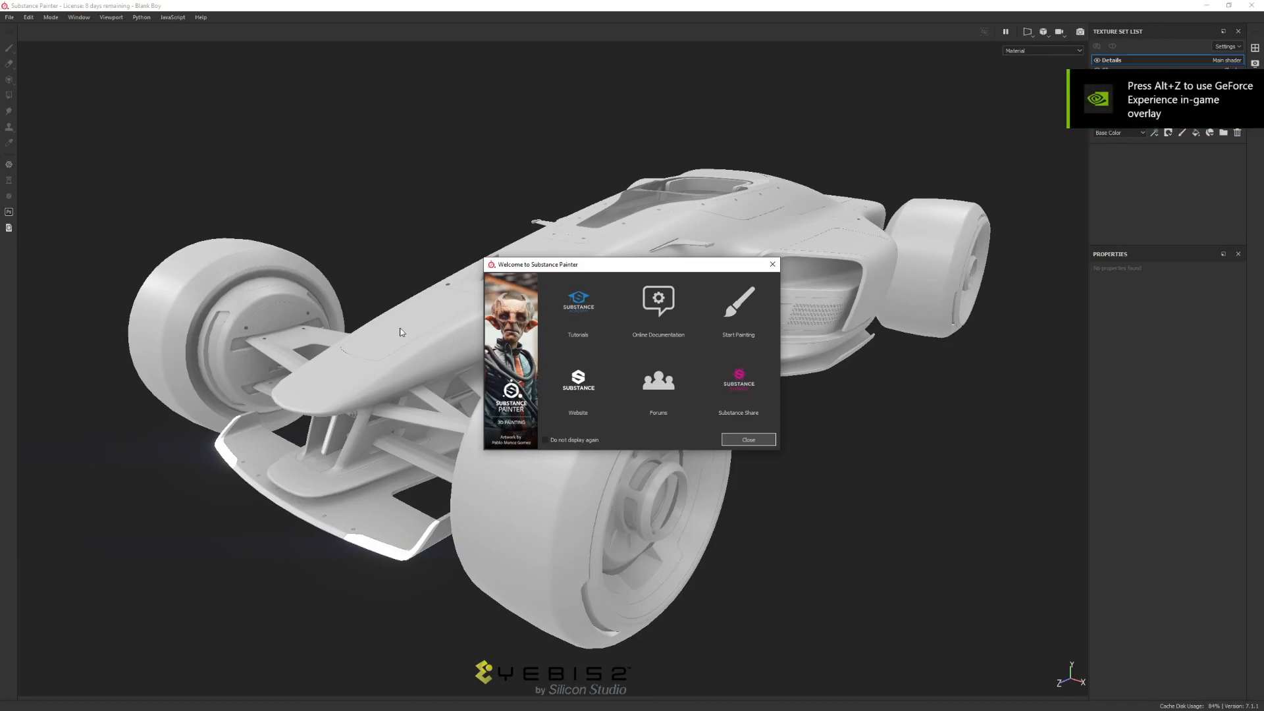
left_click(754, 439)
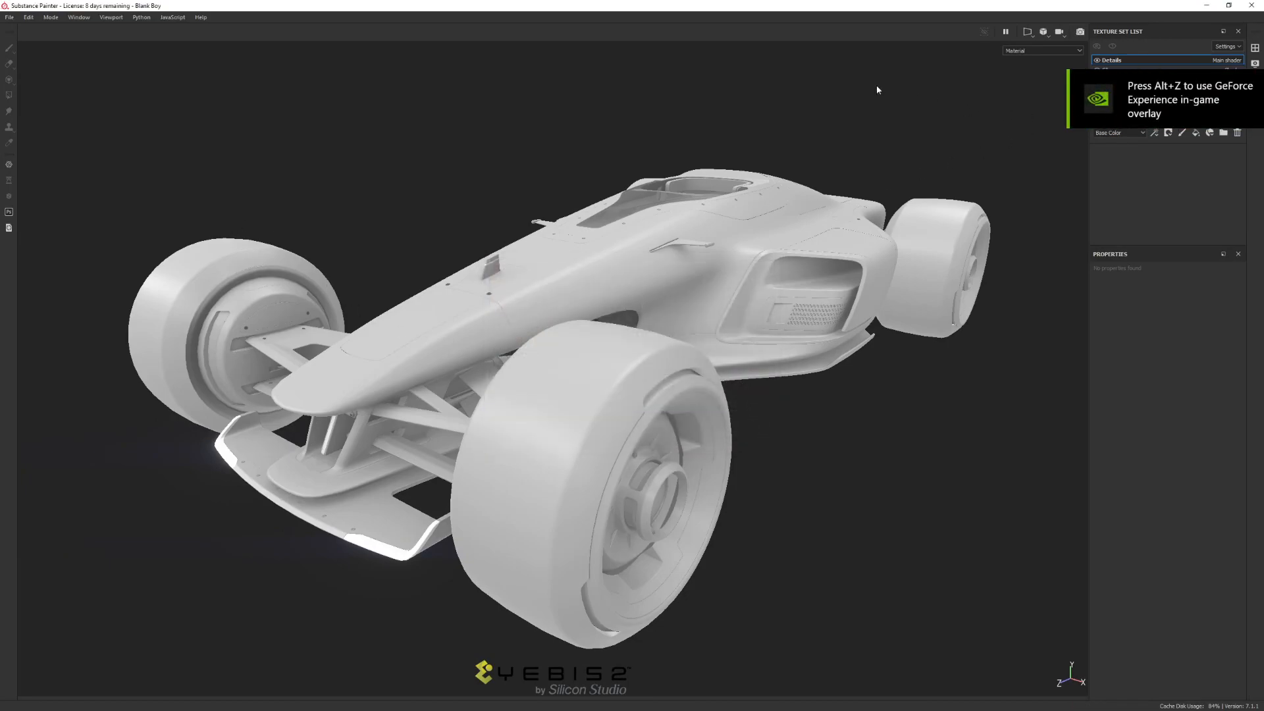
Examine the blank car model from both sides, the front and above
left_click_drag(426, 281, 654, 330, "alt")
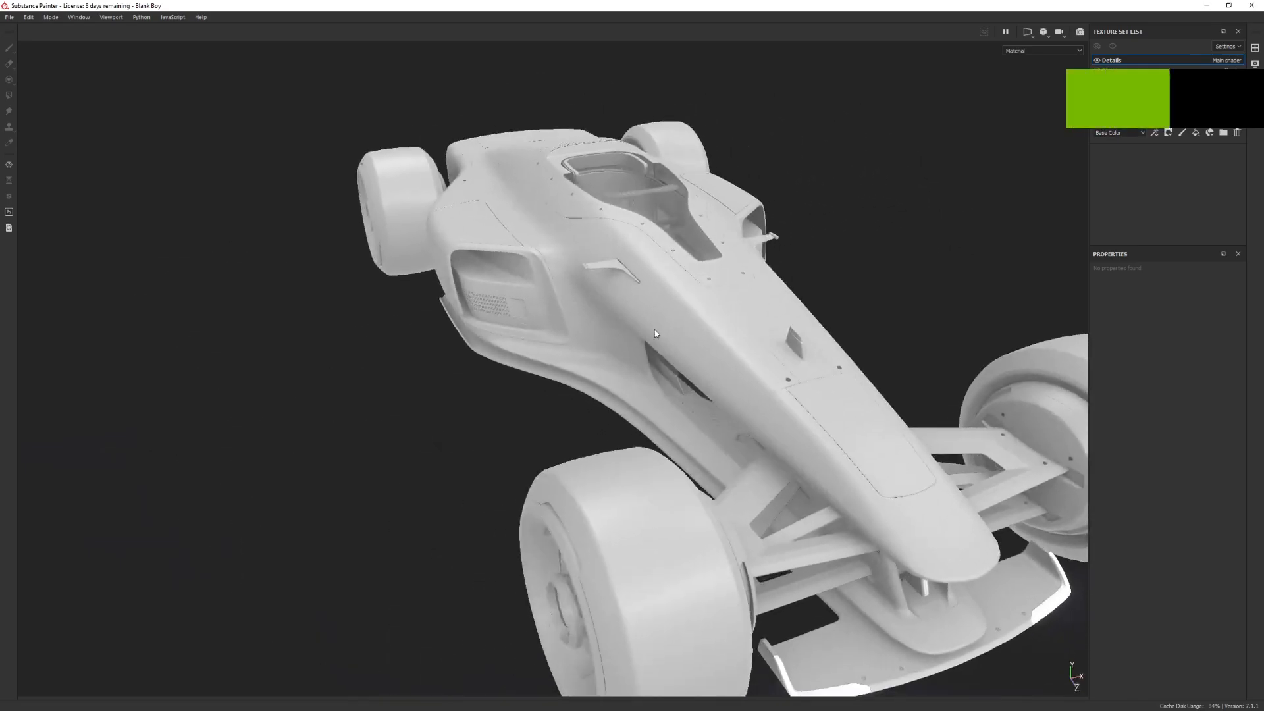
scroll(662, 277, "up", 2)
left_click_drag(661, 278, 535, 217, "alt")
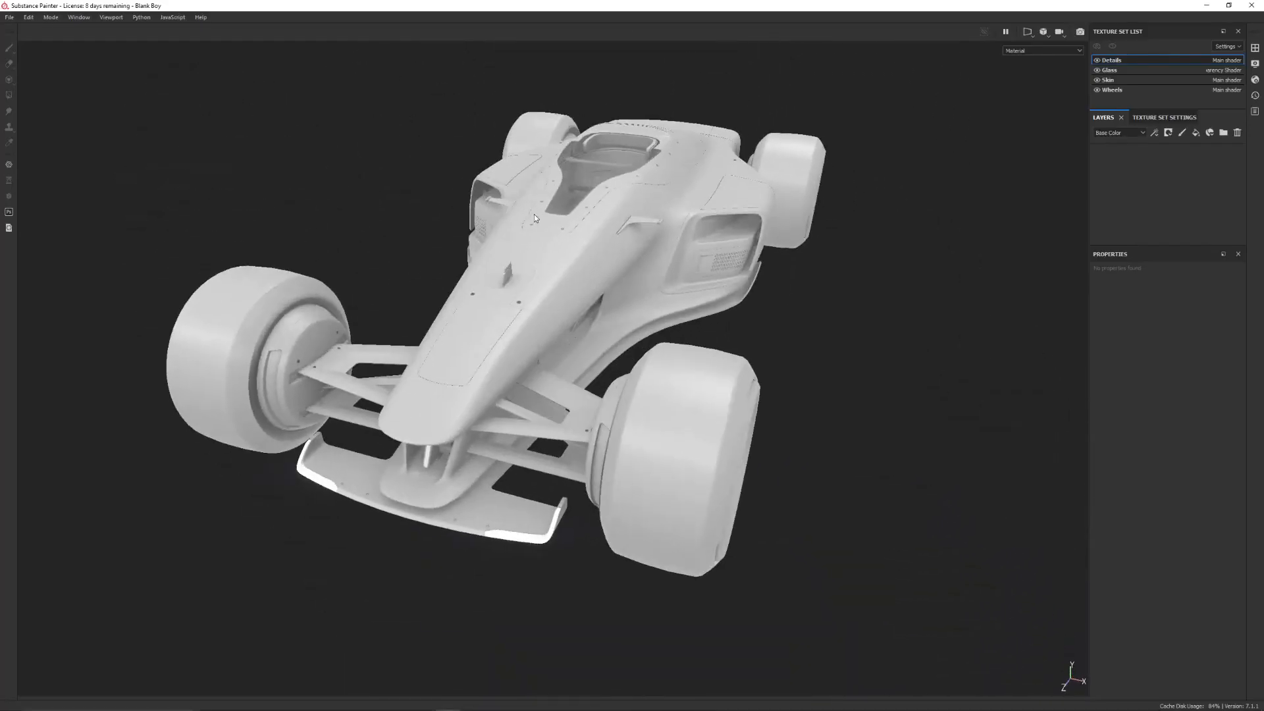
mouse_move(555, 205)
right_mouse_down("alt")
mouse_move(291, 429)
mouse_move(323, 167)
mouse_move(421, 359)
mouse_move(551, 170)
mouse_move(567, 191)
right_mouse_up("alt")
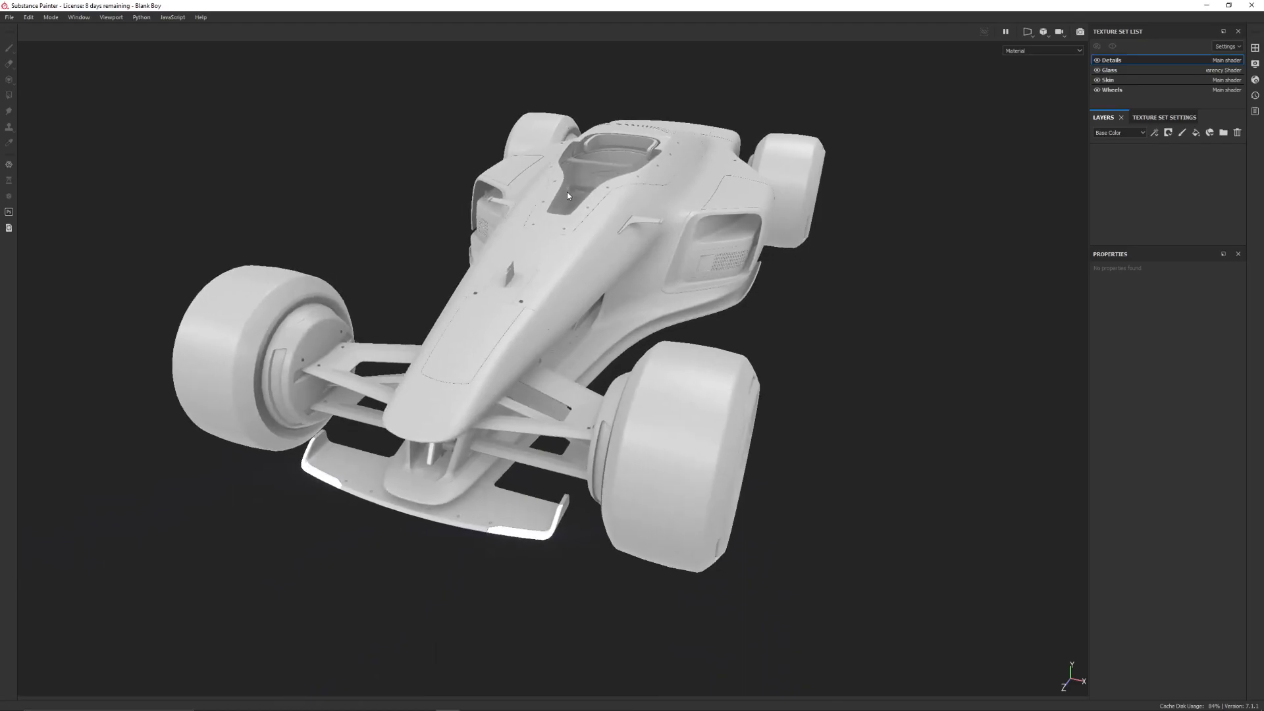
middle_click_drag(592, 195, 356, 492, "alt")
left_click_drag(356, 492, 730, 253, "alt")
middle_click_drag(497, 214, 545, 290, "alt")
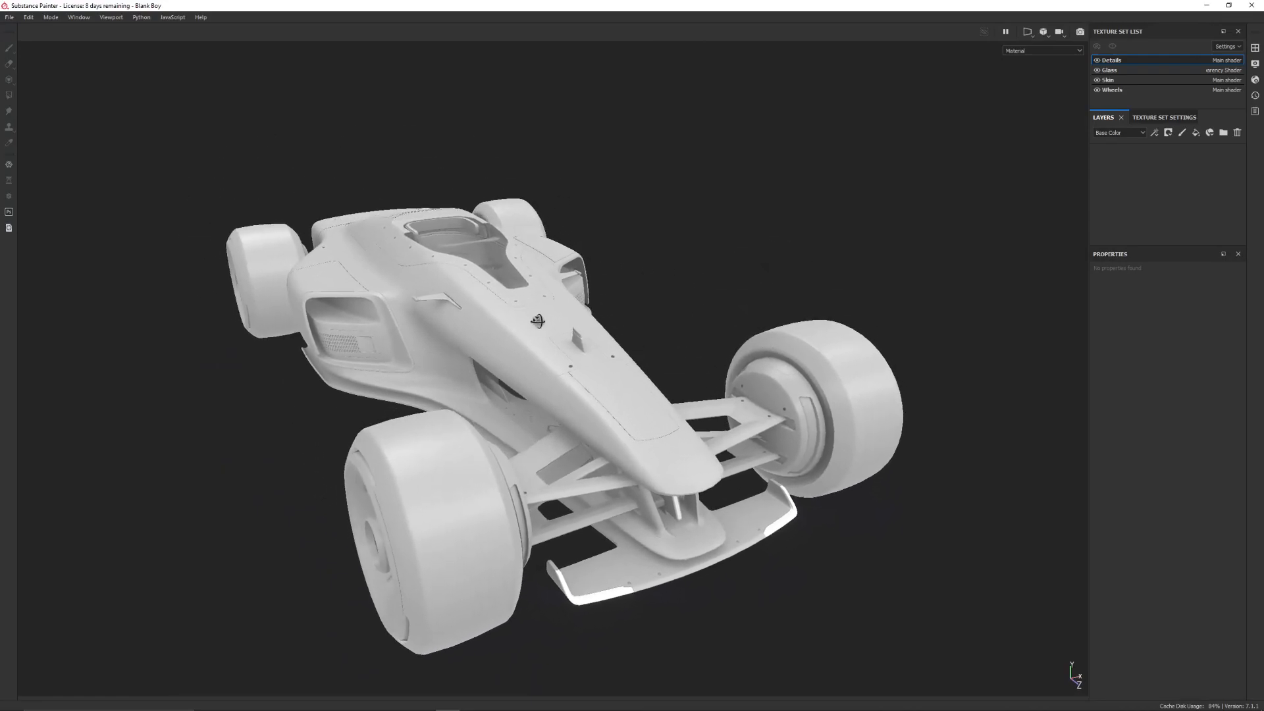
left_click_drag(536, 322, 558, 333, "alt")
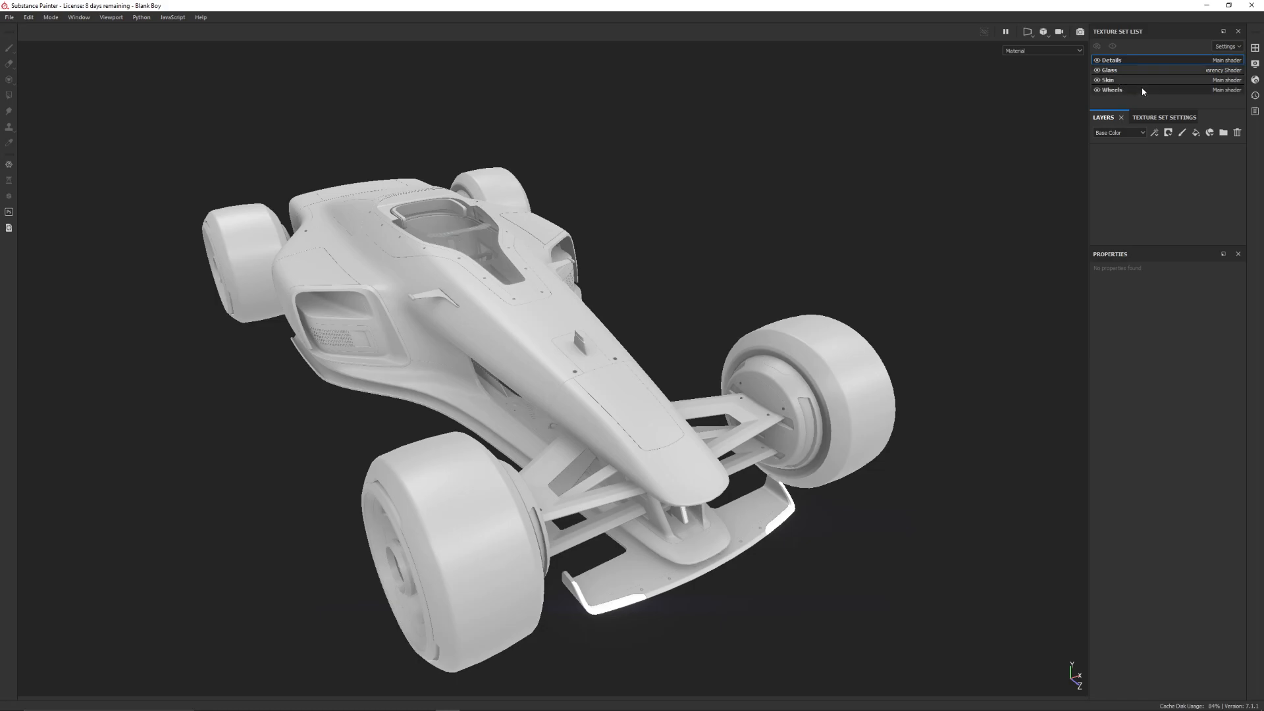
Look through the layers of the Glass and Skin texture sets and return to the Details set
left_click(1113, 71)
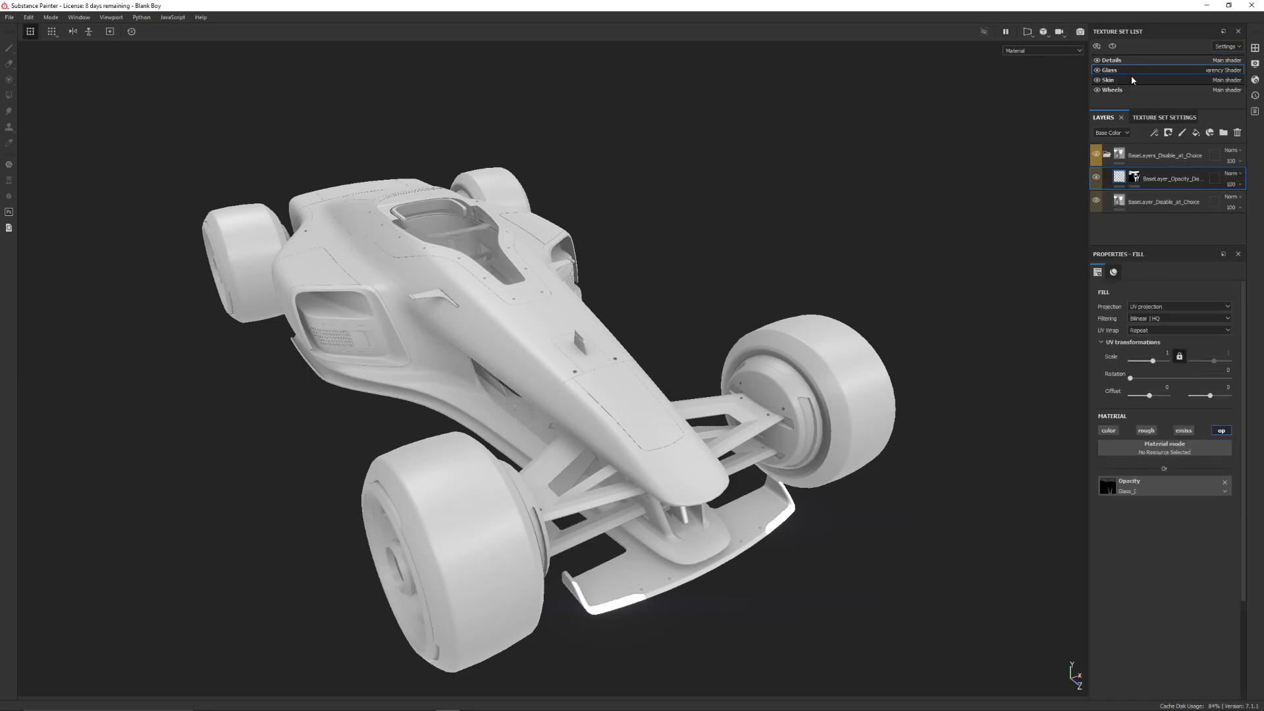
left_click(1124, 80)
left_click(1118, 60)
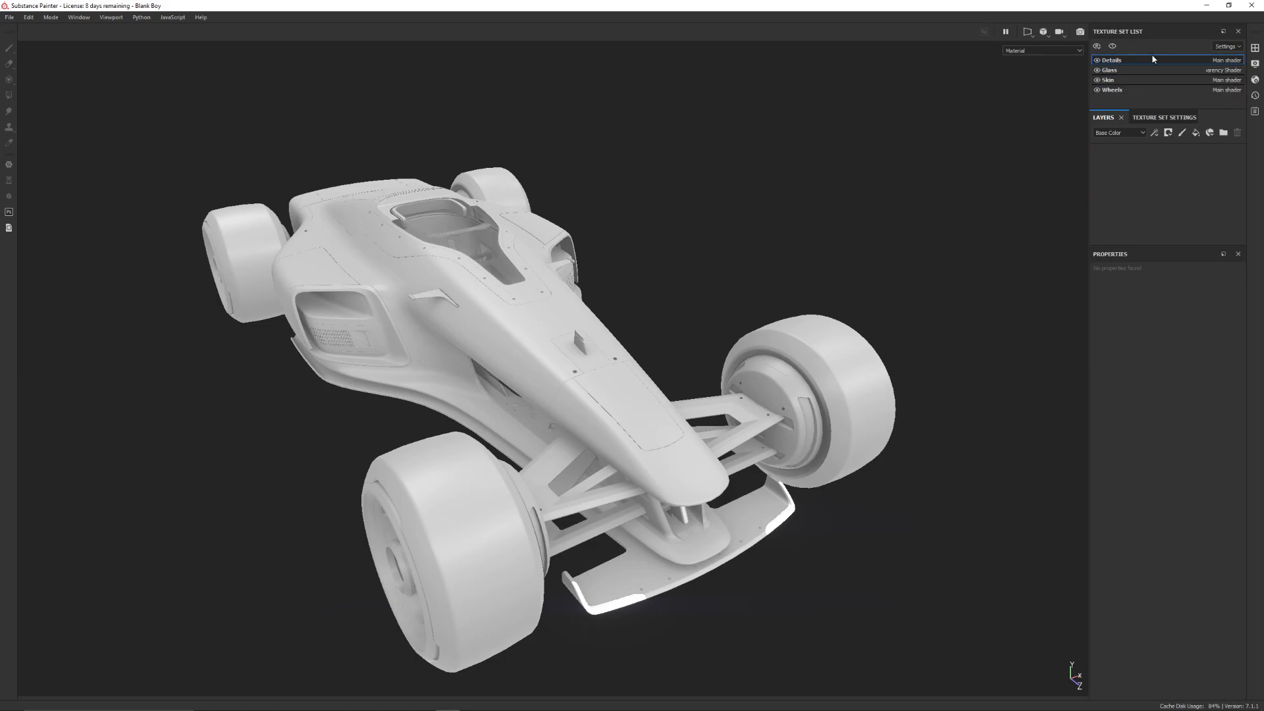
Add a paint layer to the Details texture set and set the brush size to 44.37
left_click_drag(646, 190, 606, 217, "alt")
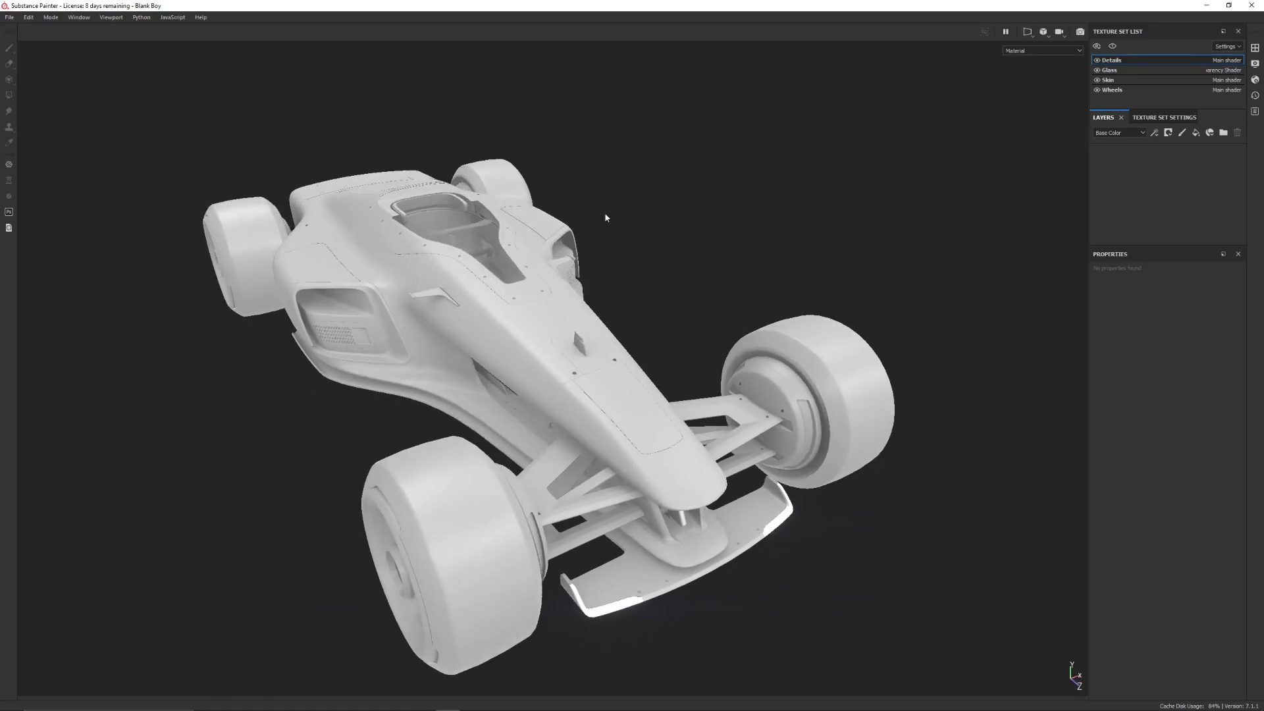
middle_click_drag(641, 280, 609, 246, "alt")
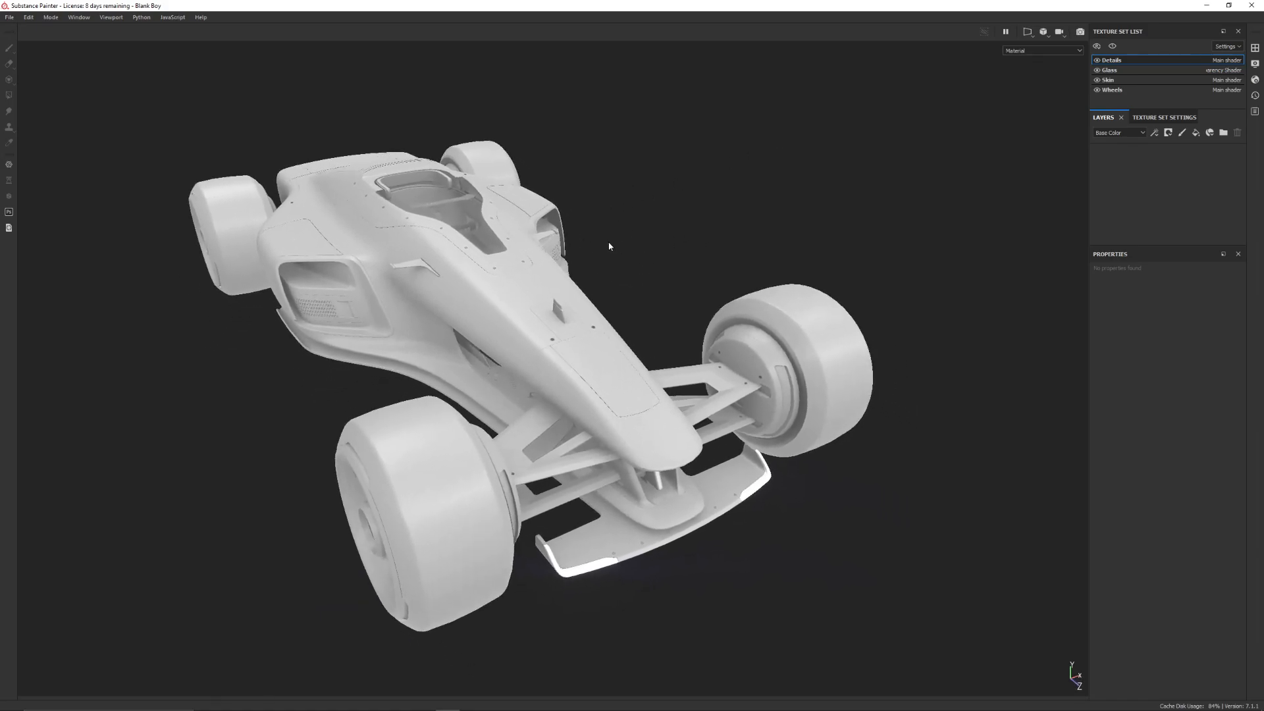
left_click(1182, 133)
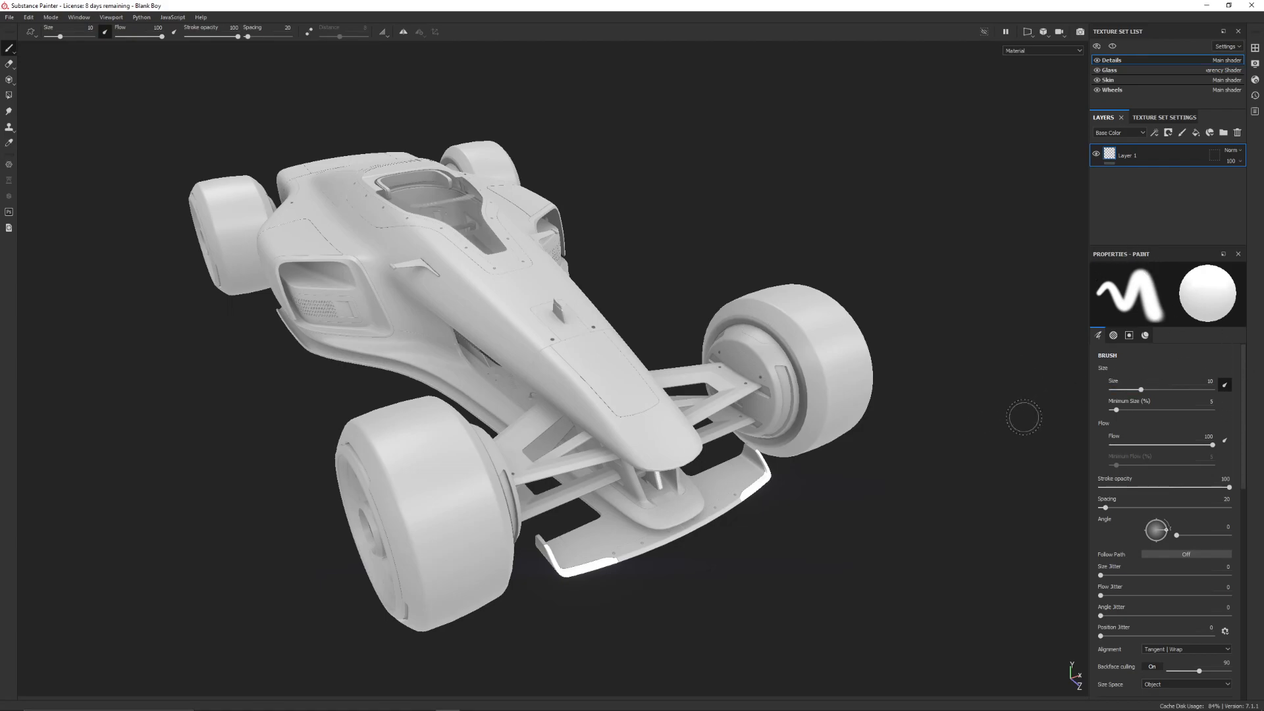
left_click_drag(1140, 391, 1177, 389)
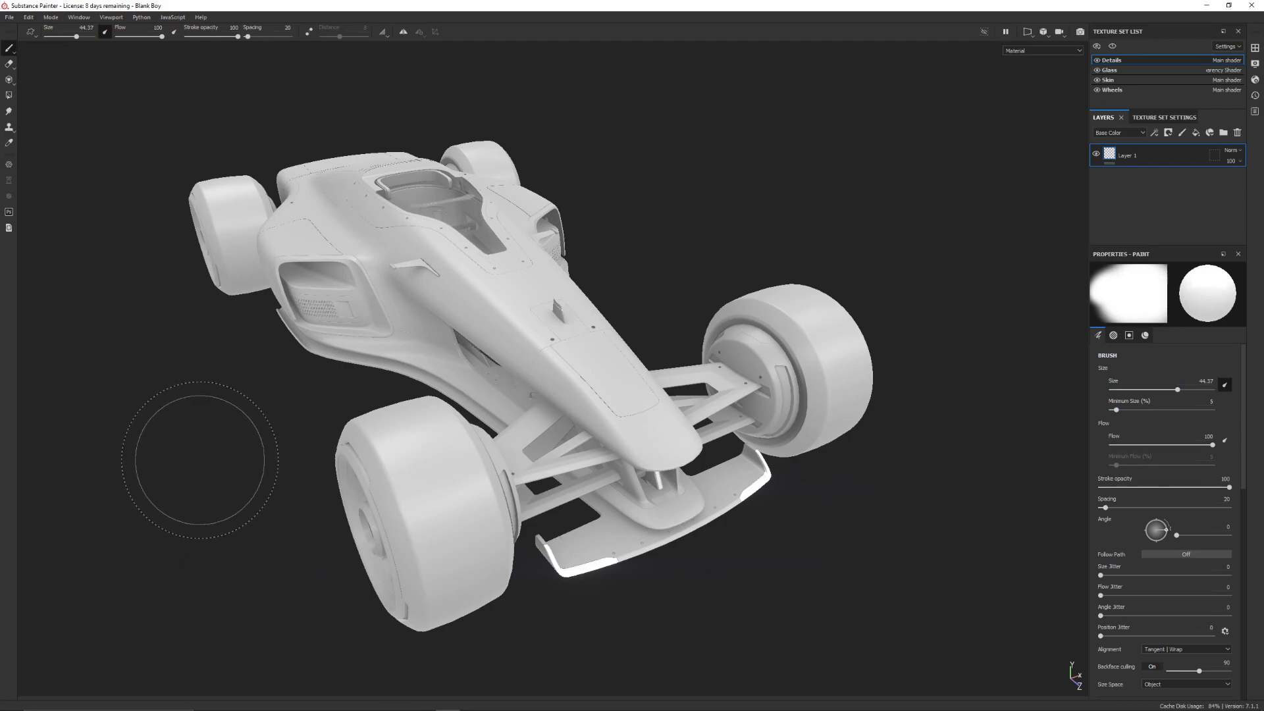
Raise the brush hardness to 1 and reduce its size to 8.77
key("ctrl")
right_click_drag(234, 468, 233, 459, "ctrl")
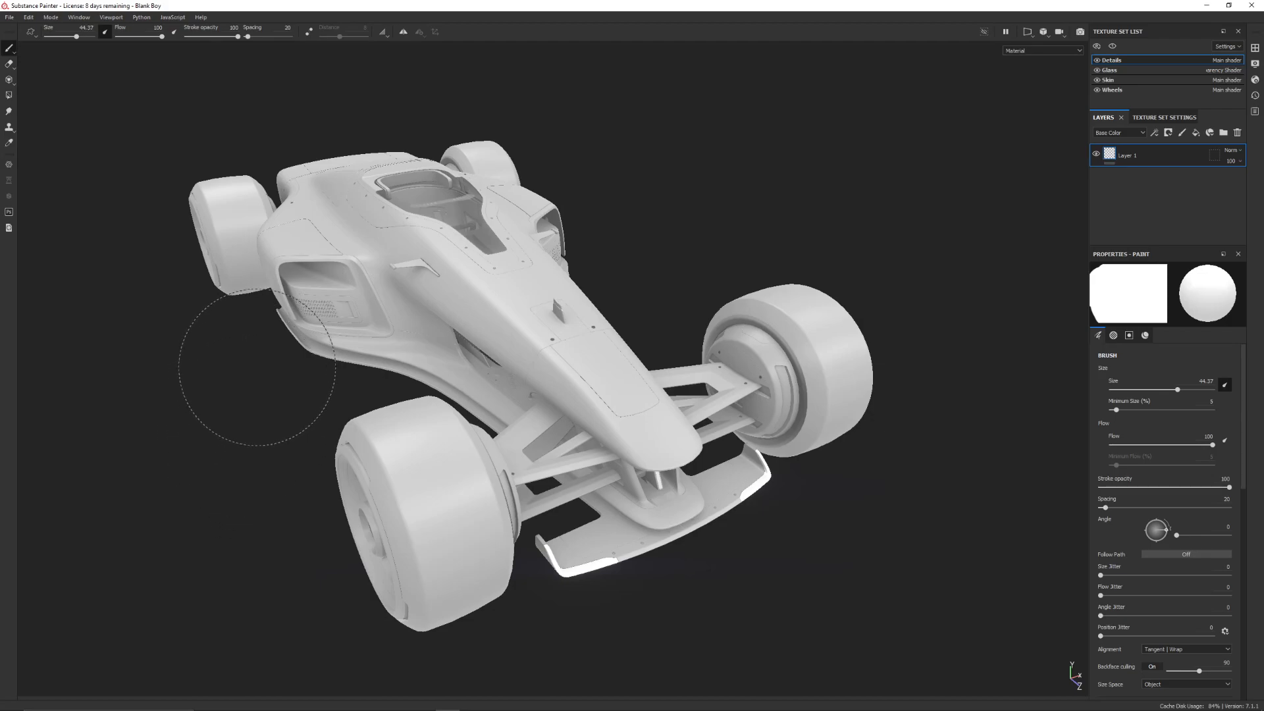
right_click_drag(252, 415, 257, 406, "ctrl")
left_click_drag(656, 329, 455, 389, "alt")
scroll(461, 408, "up", 5)
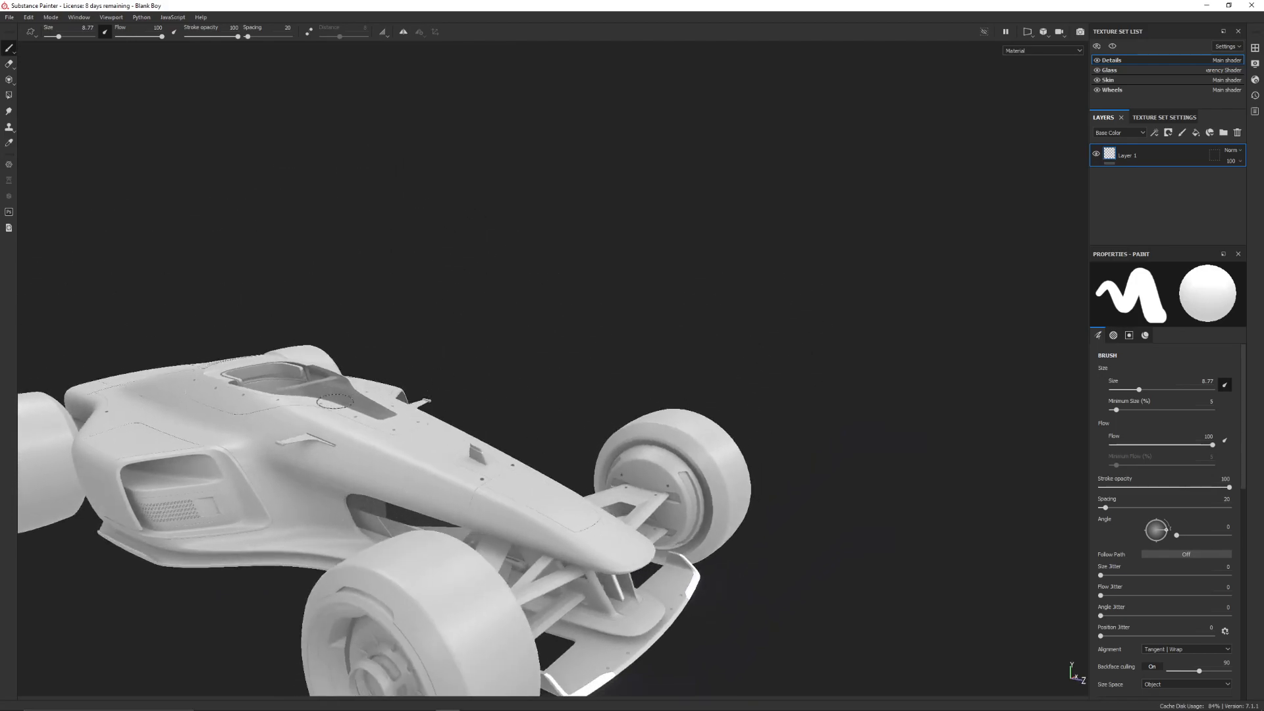
middle_click_drag(454, 389, 549, 316, "alt")
left_click_drag(543, 319, 496, 336, "alt")
middle_click_drag(522, 324, 408, 389, "alt")
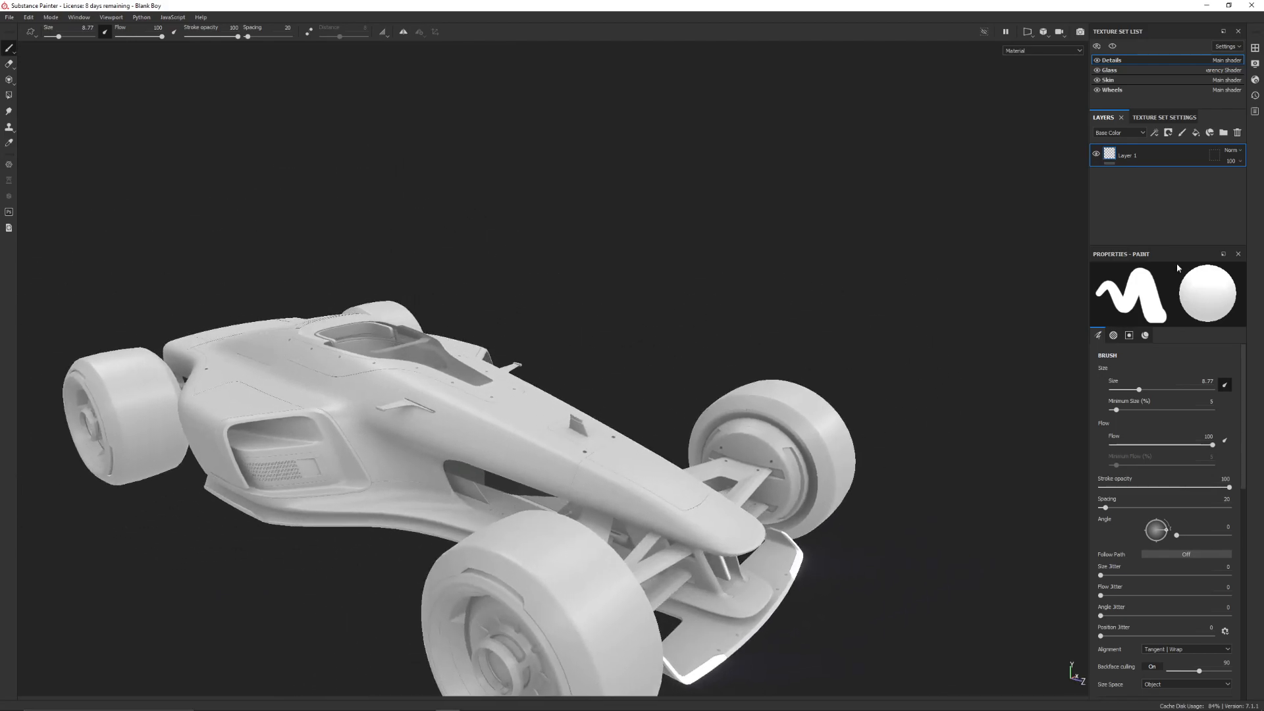
Switch the paint material's color, metal, rough and nrm channels off and back on
scroll(1246, 371, "down", 5)
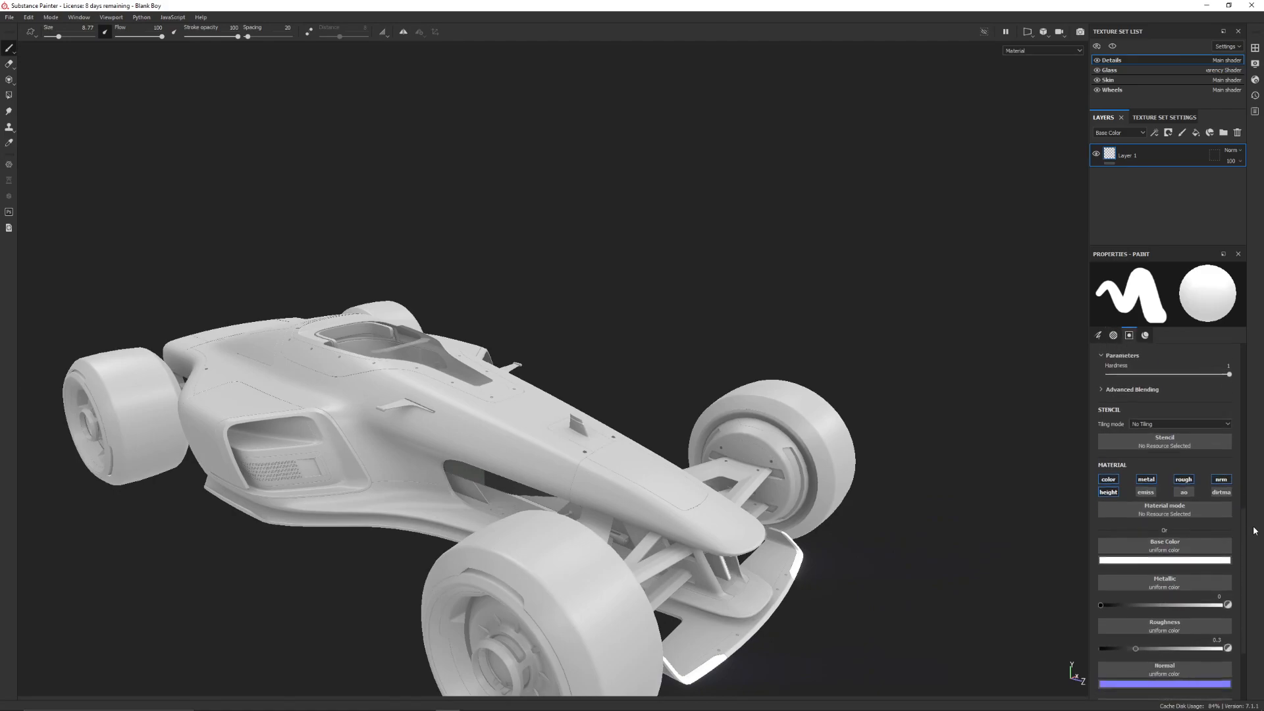
scroll(1185, 454, "down", 3)
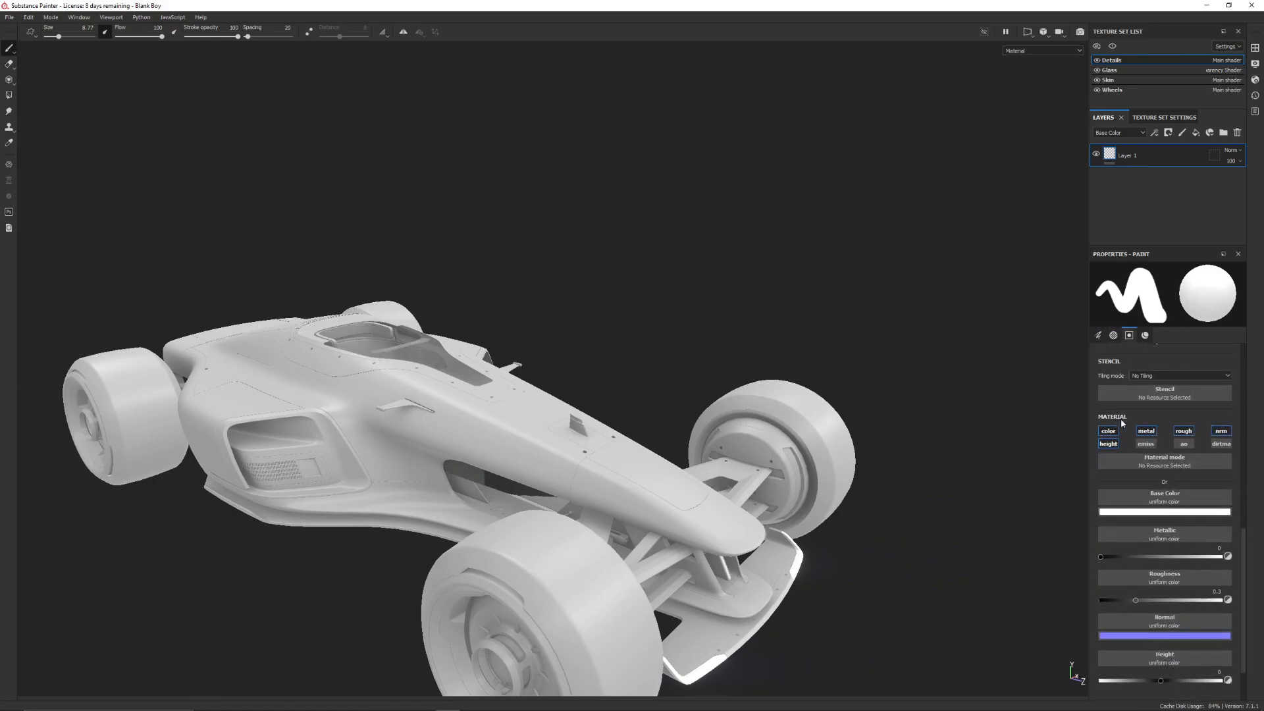
scroll(1171, 489, "down", 1)
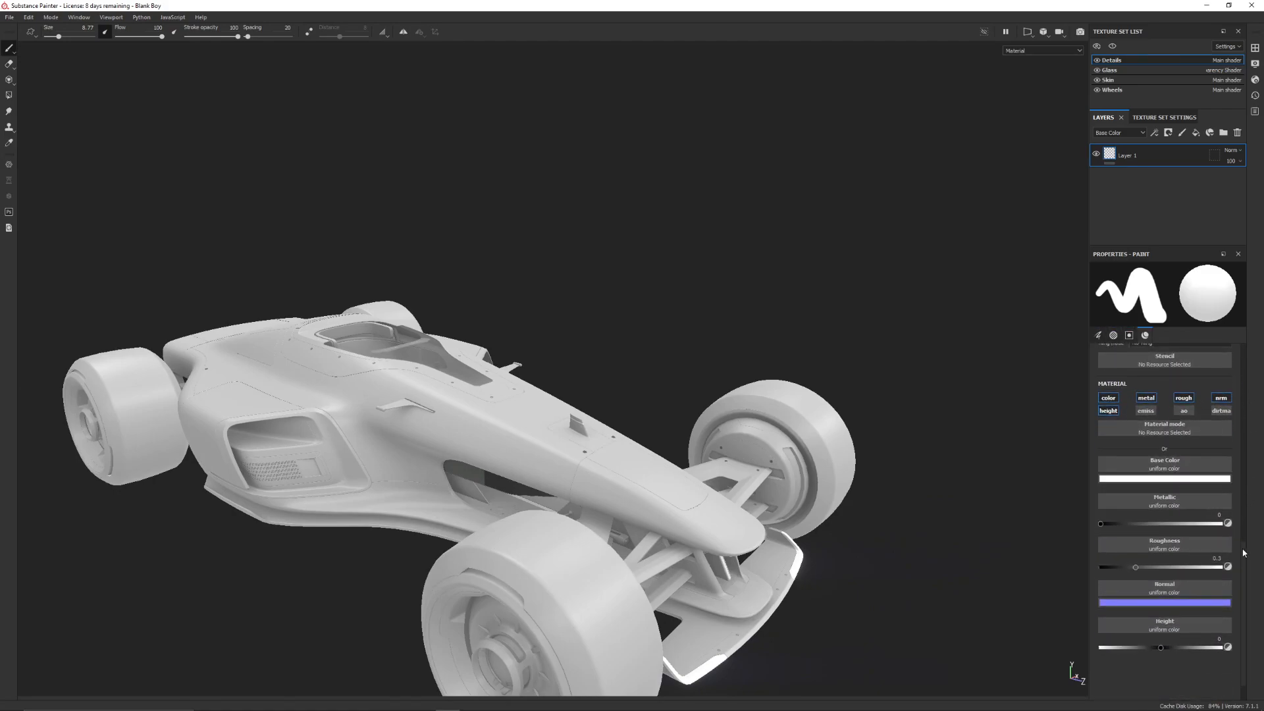
left_click(1111, 393)
left_click(1146, 392)
left_click(1220, 392)
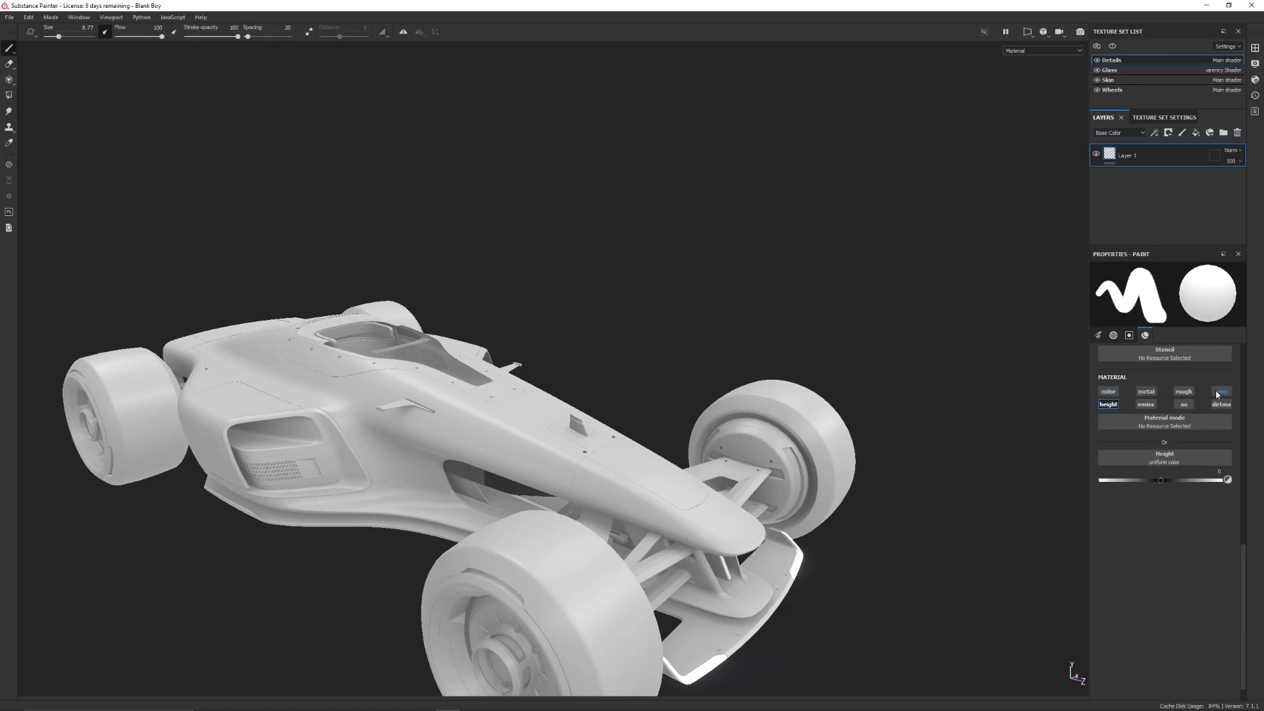
left_click(1146, 392)
left_click(1109, 392)
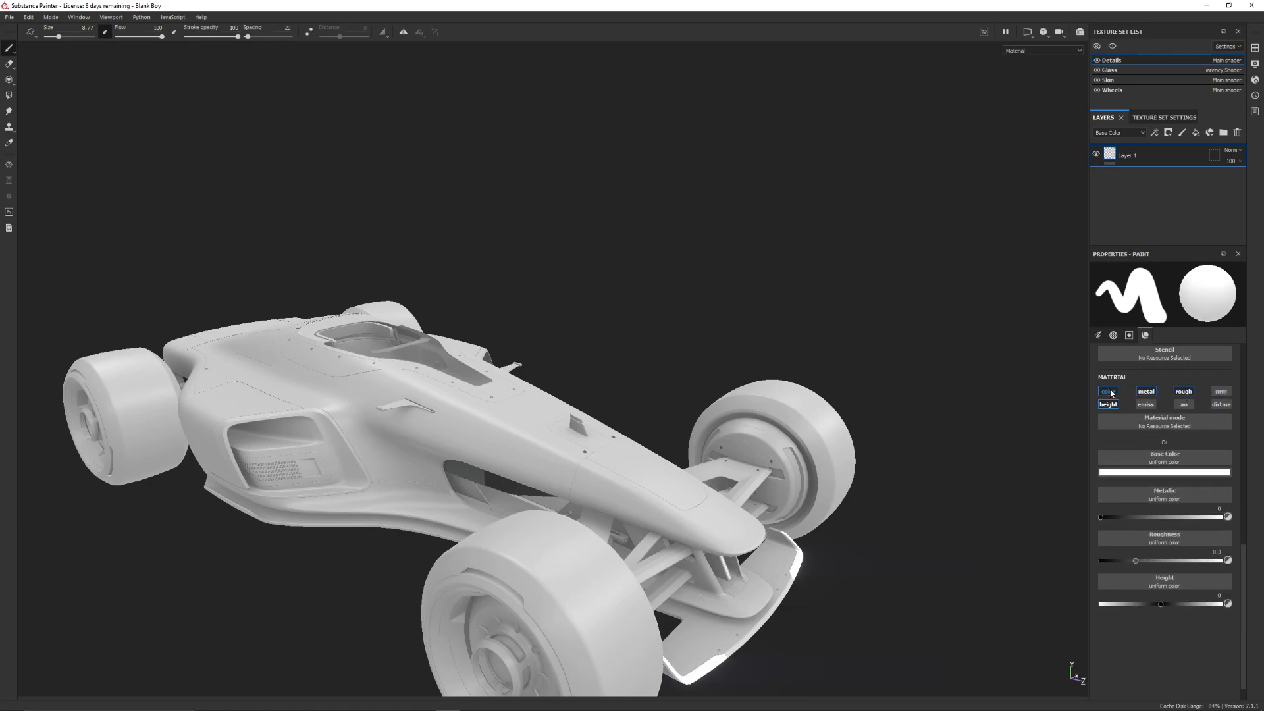
left_click(1223, 392)
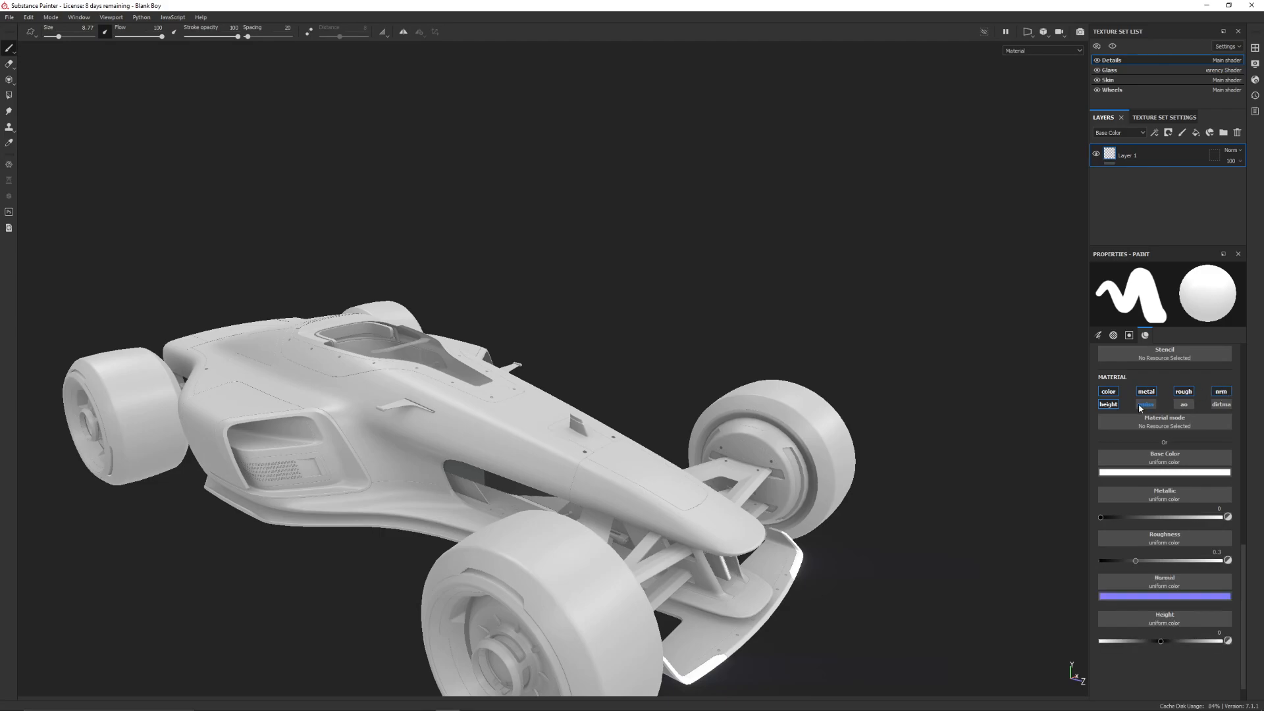
Set the paint's base color to pure red (FF0000) and paint over the car's nose details and front wing
left_click(1161, 472)
left_click(1178, 504)
left_click_drag(1186, 506, 1213, 486)
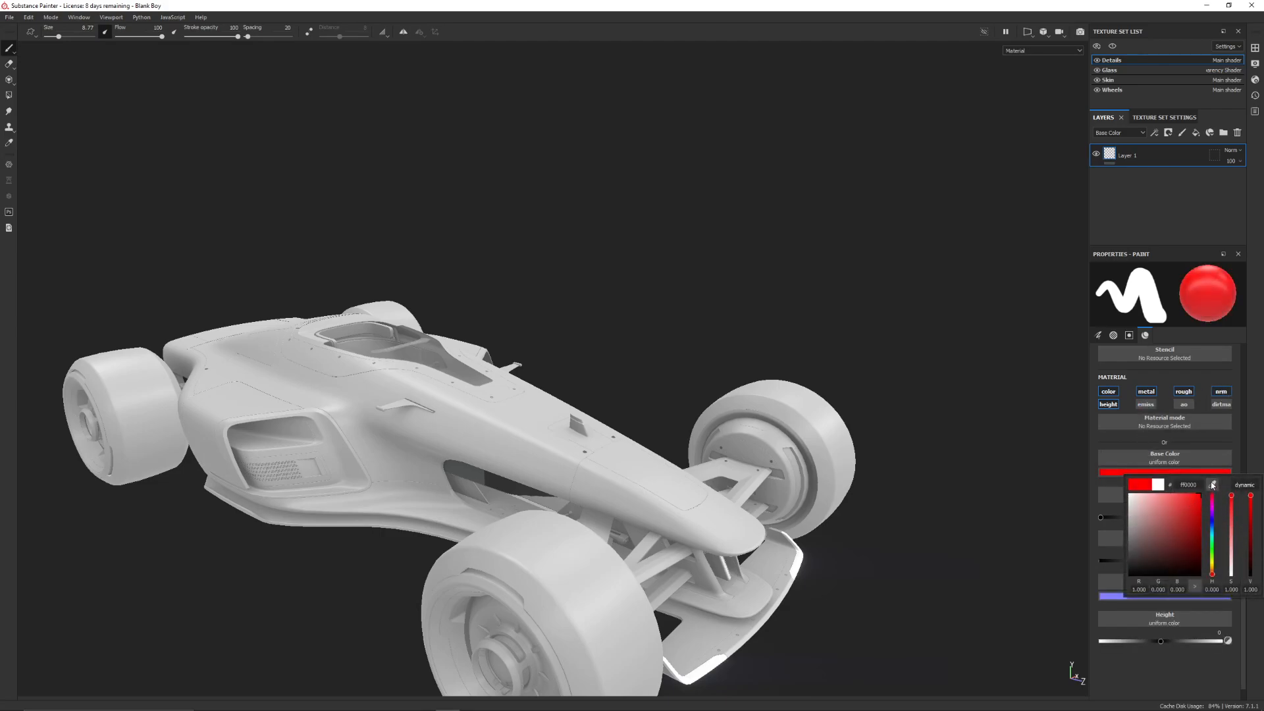
left_click(587, 463)
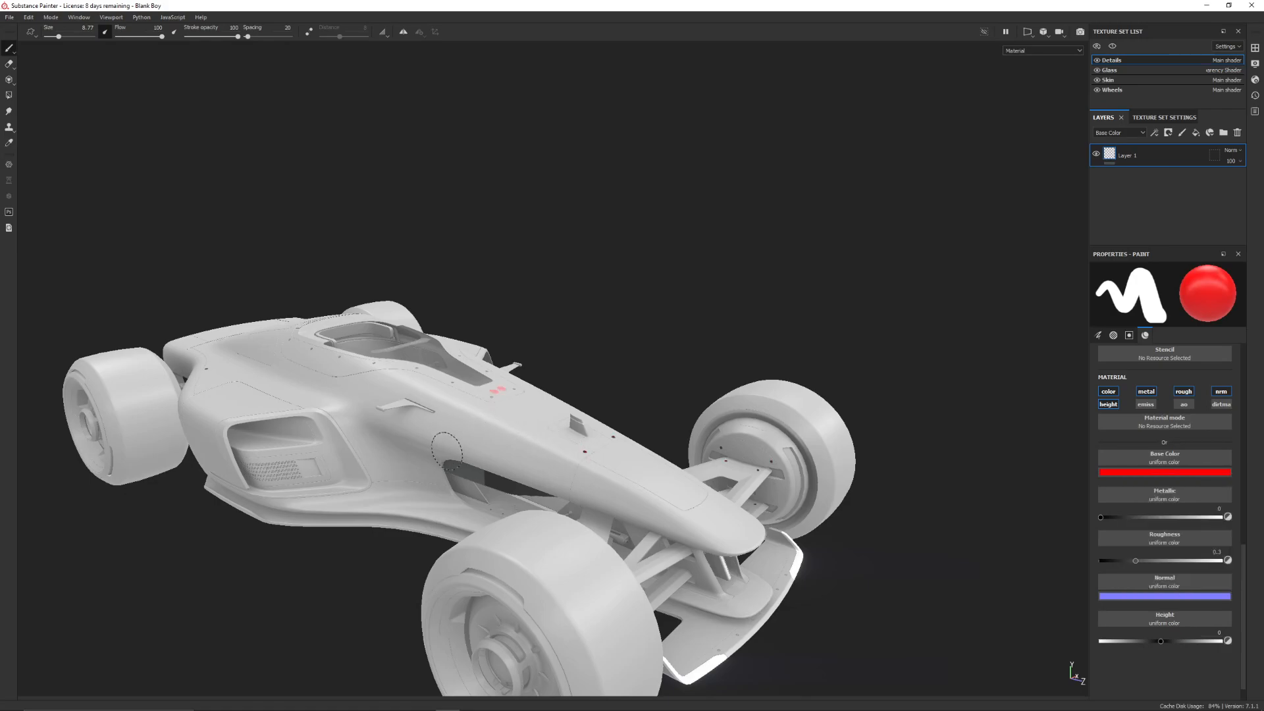
left_click_drag(813, 549, 710, 649)
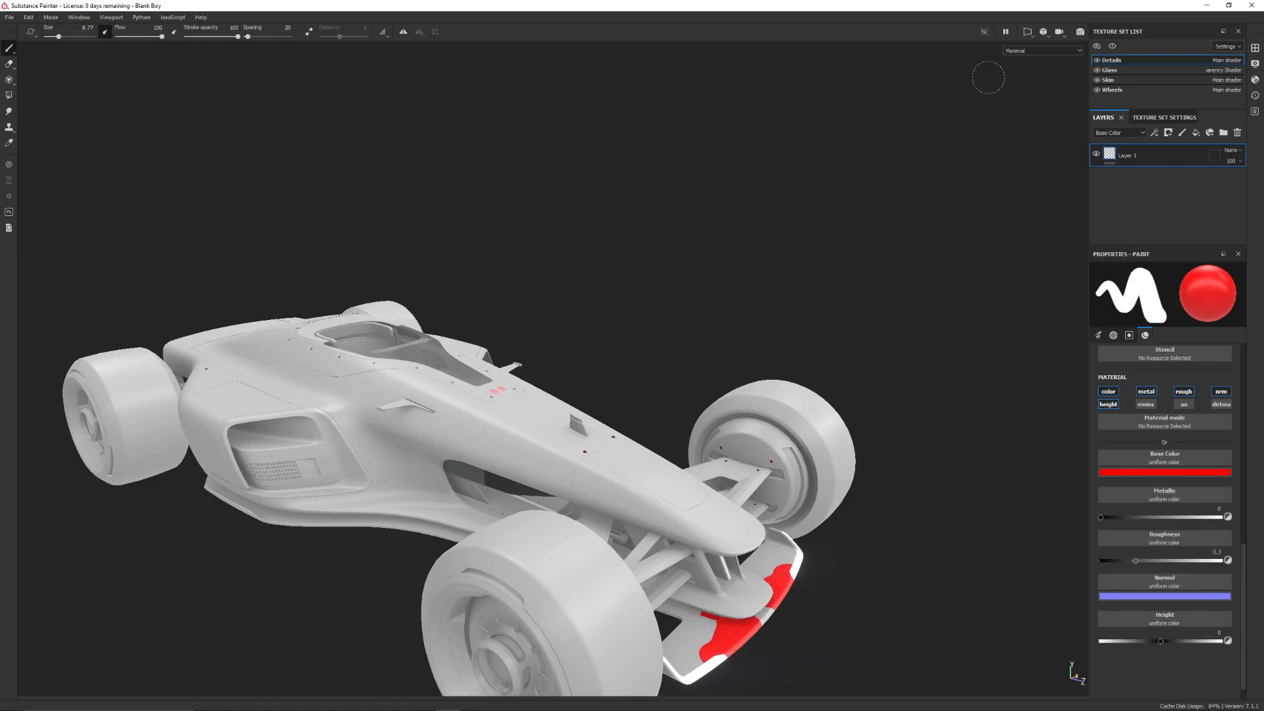
Hide the Glass, Skin and Wheels texture sets to isolate the Details parts of the car
left_click(1097, 69)
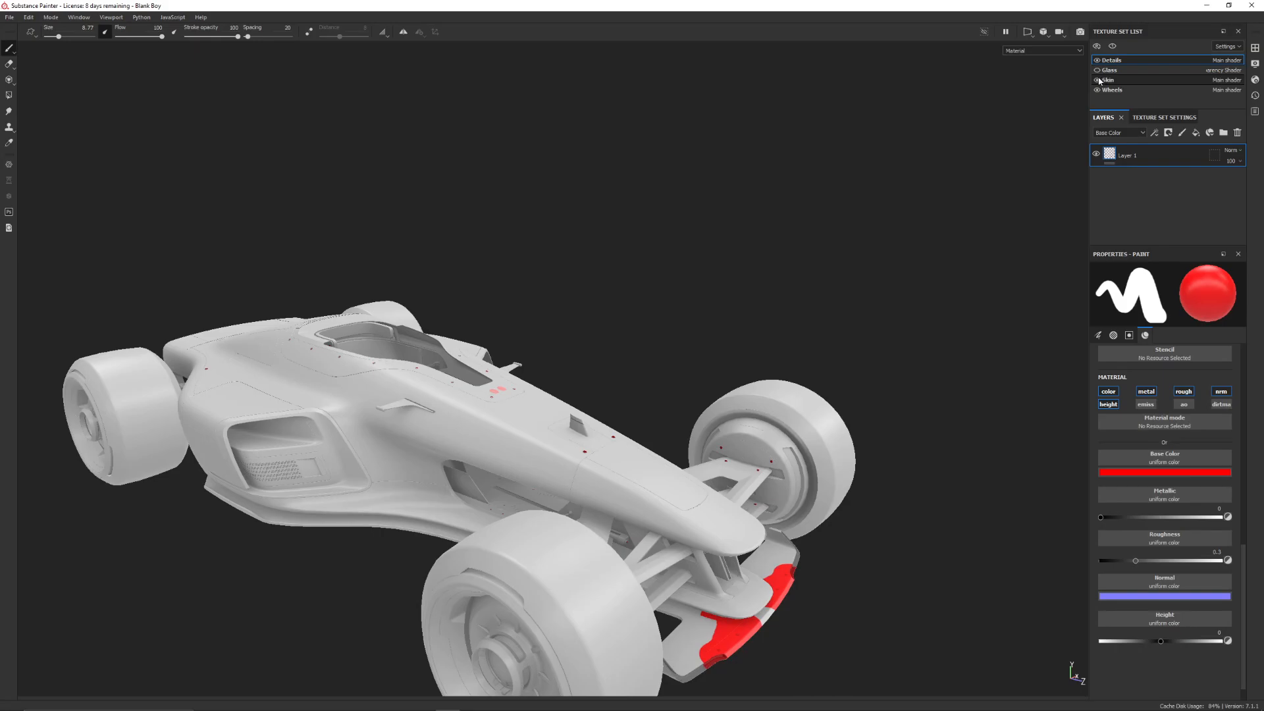
left_click(1097, 80)
left_click(1096, 90)
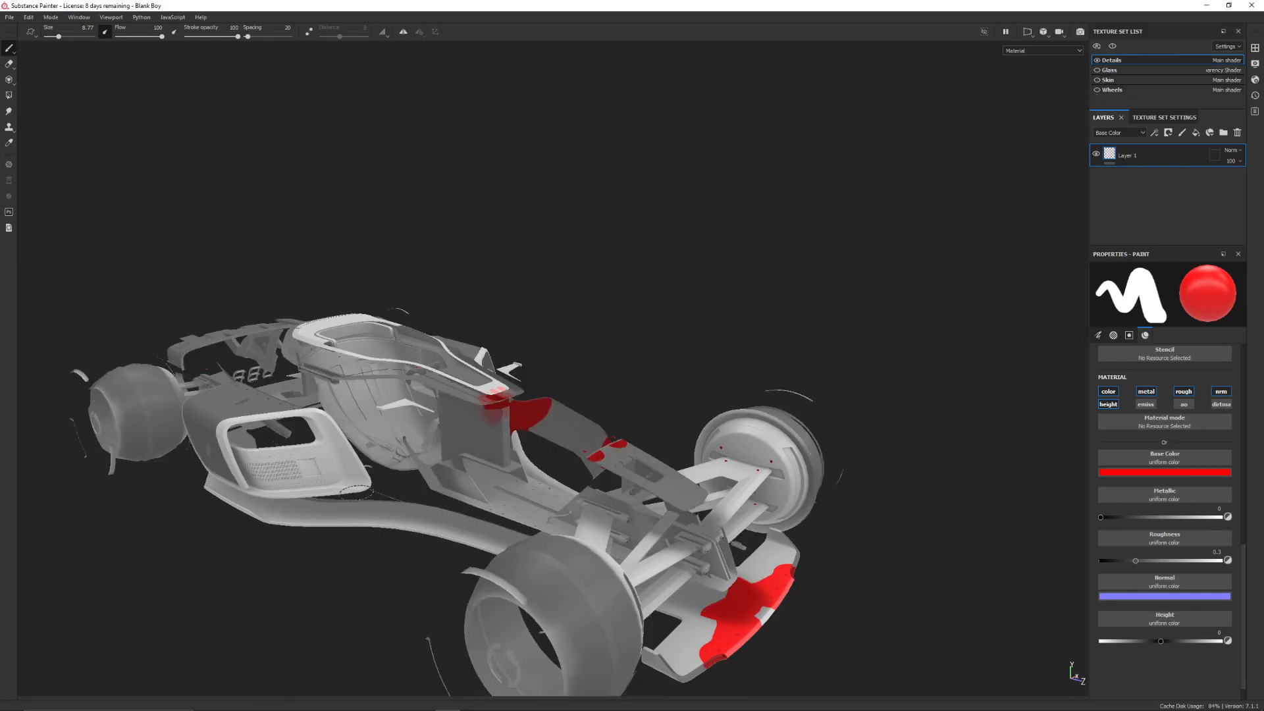
Paint red strokes across the remaining Details parts, including the side intake, cockpit frame, floor edge and wheel parts, and reduce the brush size
mouse_move(239, 414)
left_mouse_down()
mouse_move(316, 487)
mouse_move(467, 481)
mouse_move(257, 342)
mouse_move(102, 411)
left_mouse_up()
left_click(103, 413)
right_click(185, 468)
right_click_drag(199, 477, 188, 477, "ctrl")
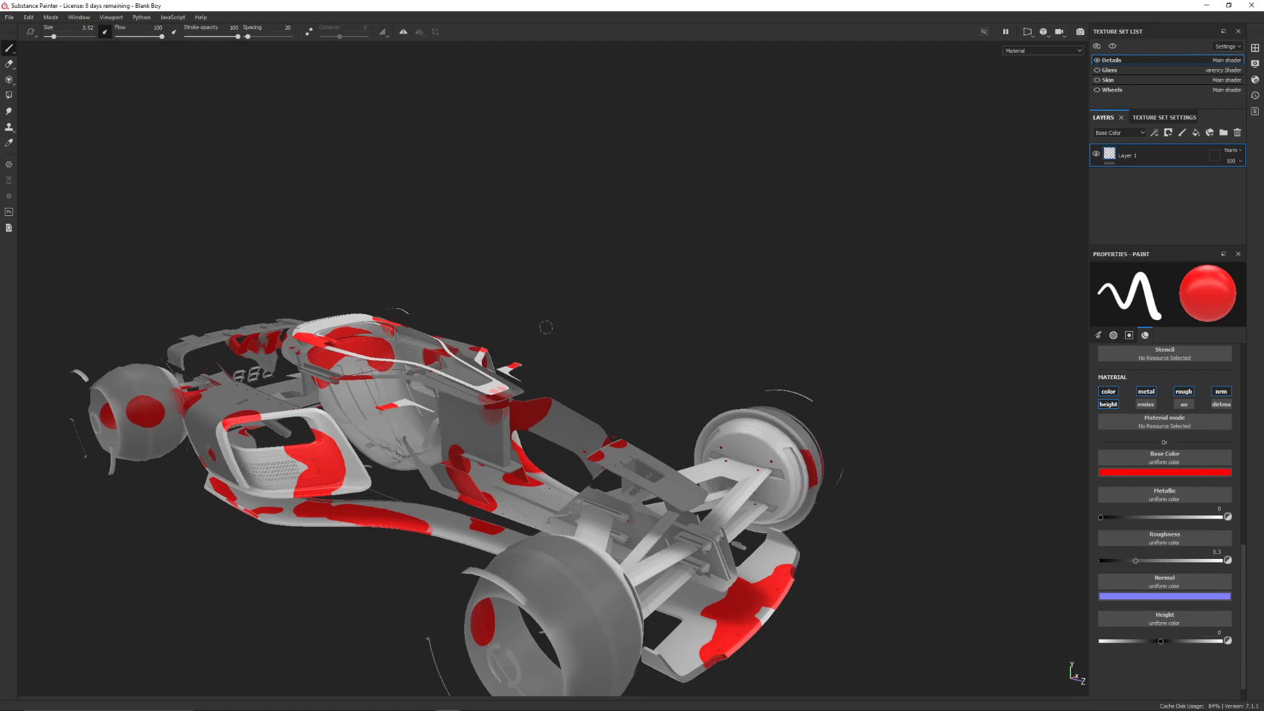
Undo all the red paint strokes on the Details parts of the car
key("ctrl+z")
key("ctrl+z")
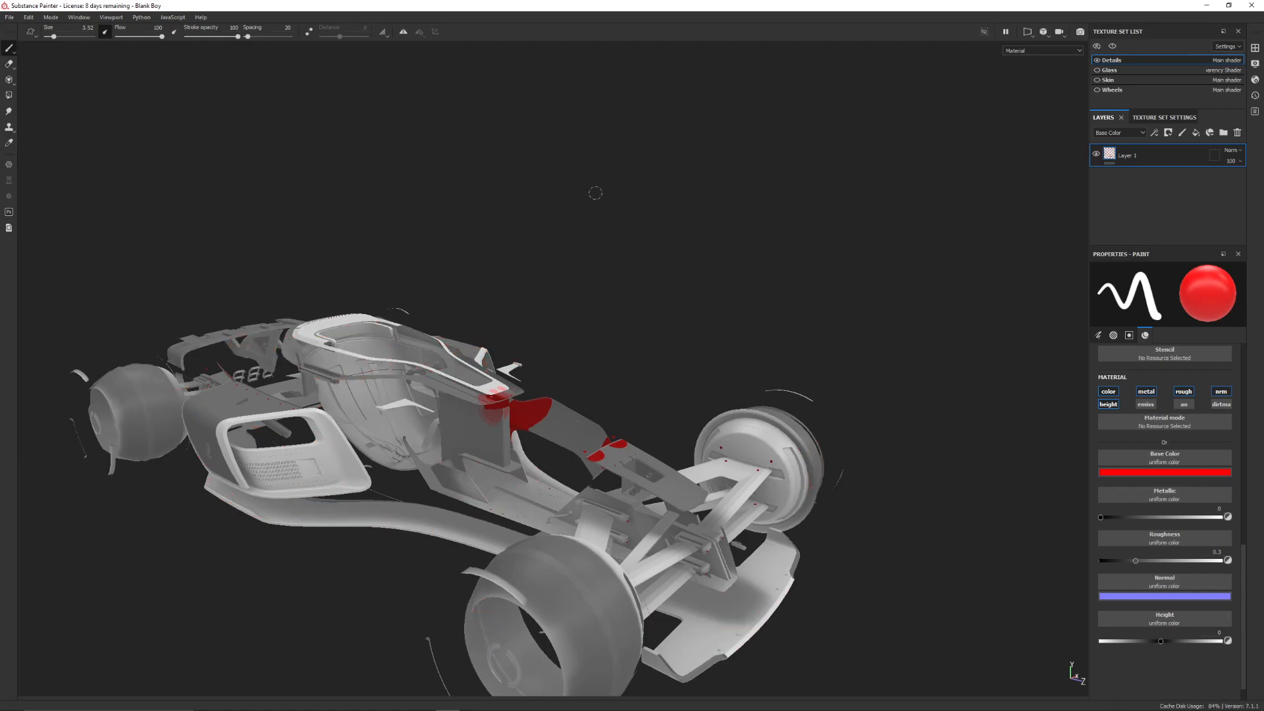
key("ctrl+z")
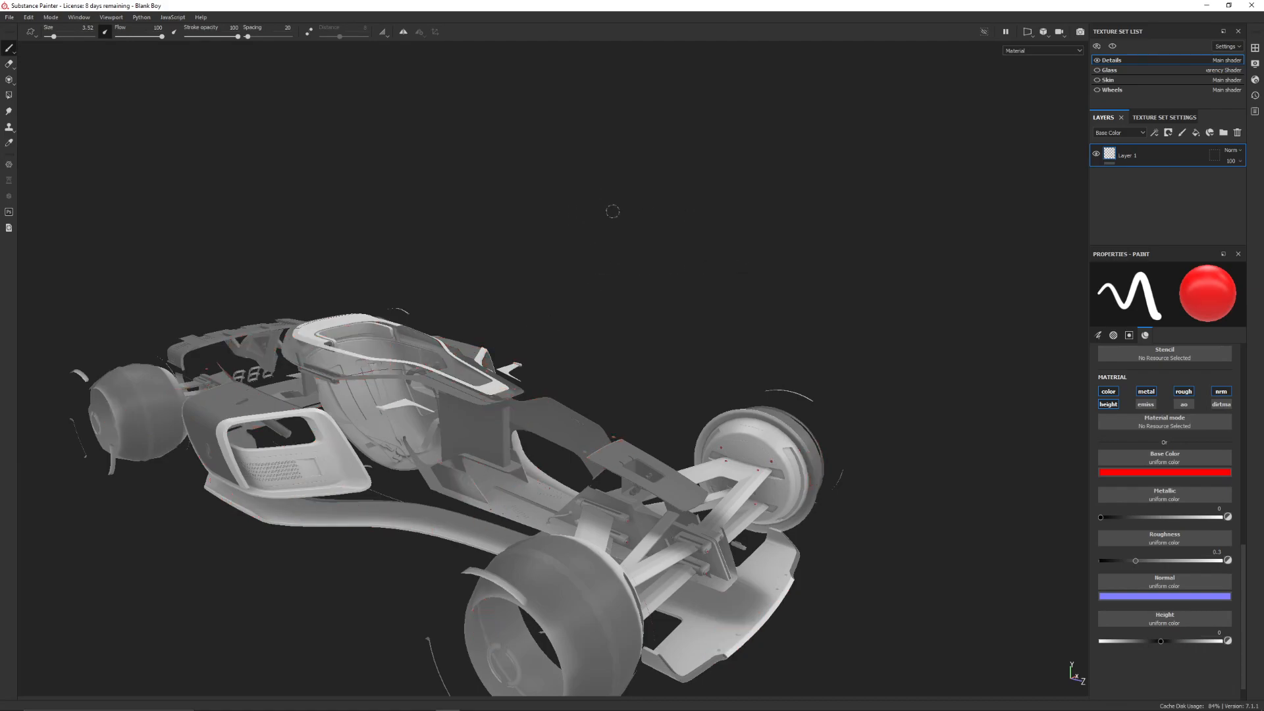
mouse_move(501, 244)
left_mouse_down("alt")
mouse_move(719, 288)
mouse_move(954, 164)
mouse_move(717, 176)
mouse_move(589, 217)
mouse_move(652, 201)
left_mouse_up("alt")
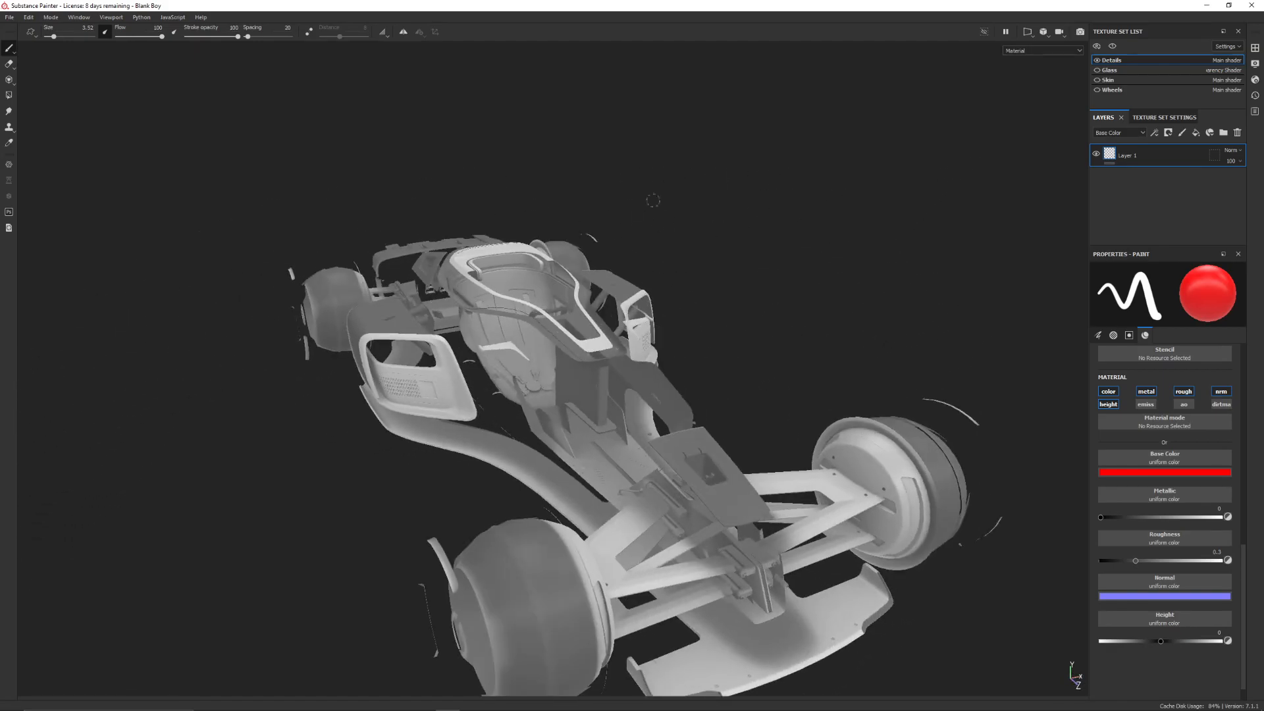
Make the Glass, Skin and Wheels texture sets visible again so the whole car shows
left_click(1096, 70)
left_click(1096, 80)
left_click(1097, 89)
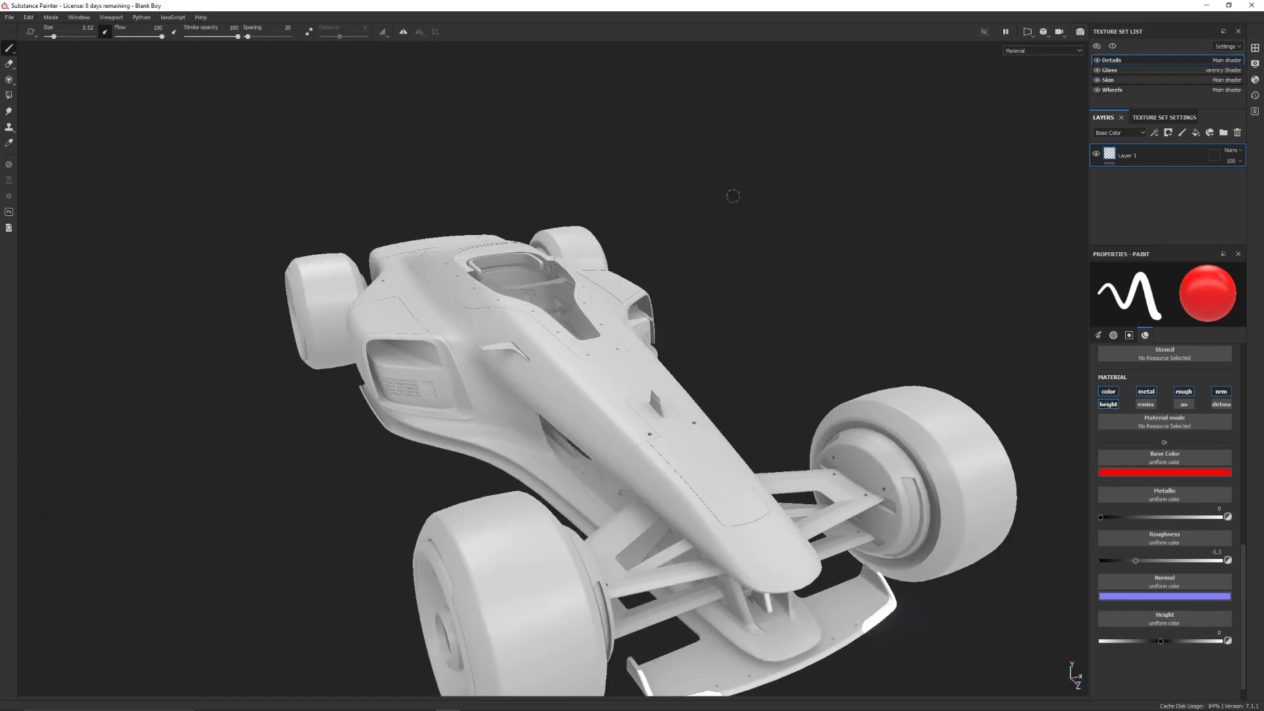
middle_click_drag(568, 327, 340, 271, "alt")
left_click_drag(340, 270, 470, 391, "alt")
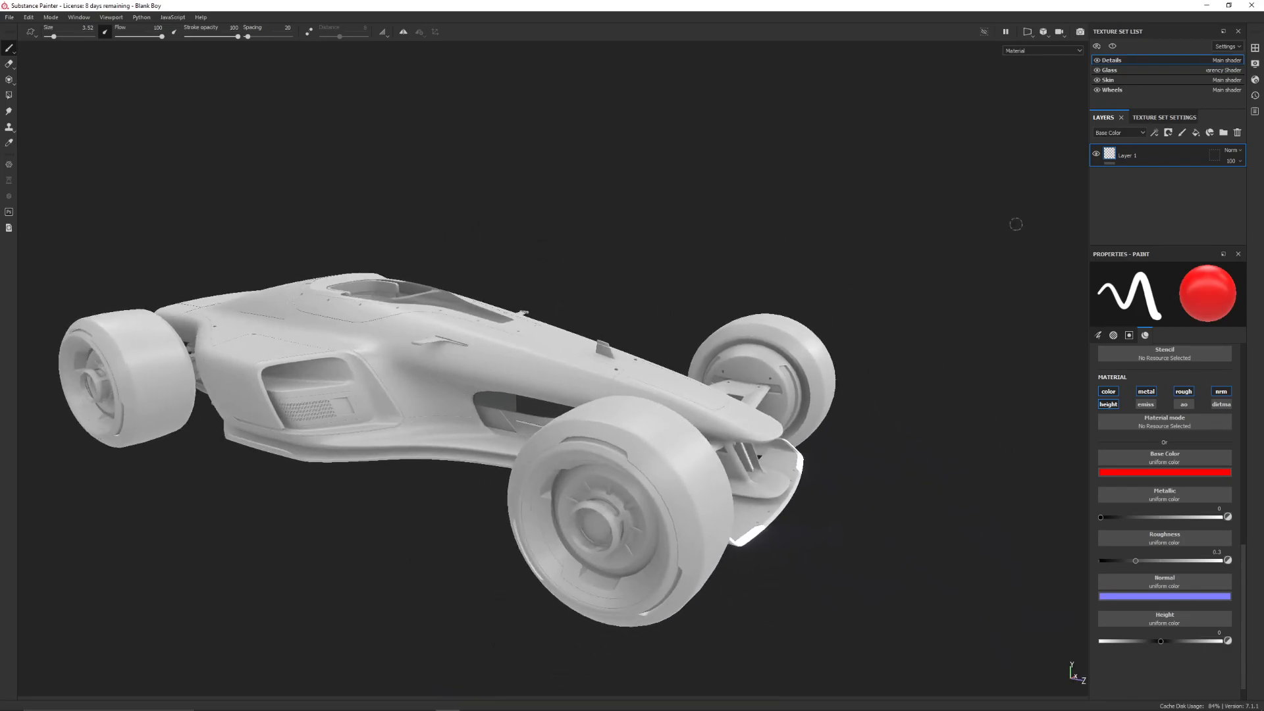
left_click_drag(650, 278, 744, 255, "alt")
Add a paint effect to Layer 1 and paint the front wing red
right_click(1149, 161)
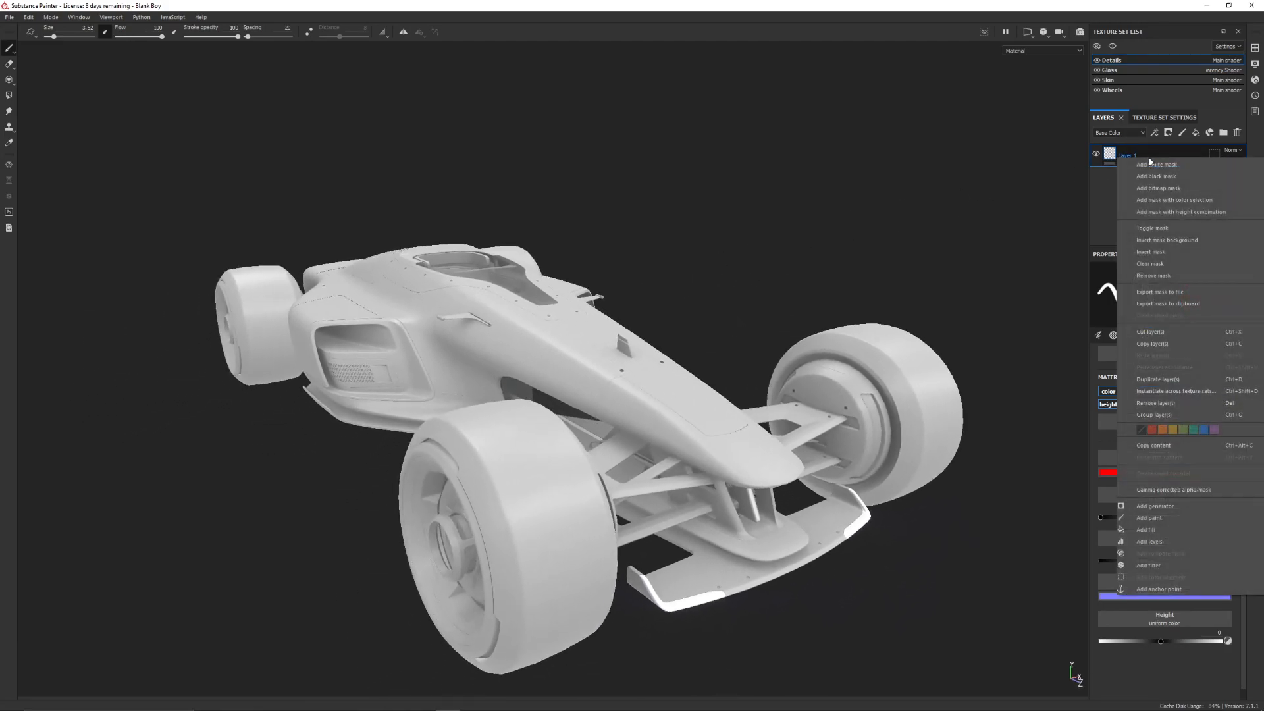
left_click(1155, 519)
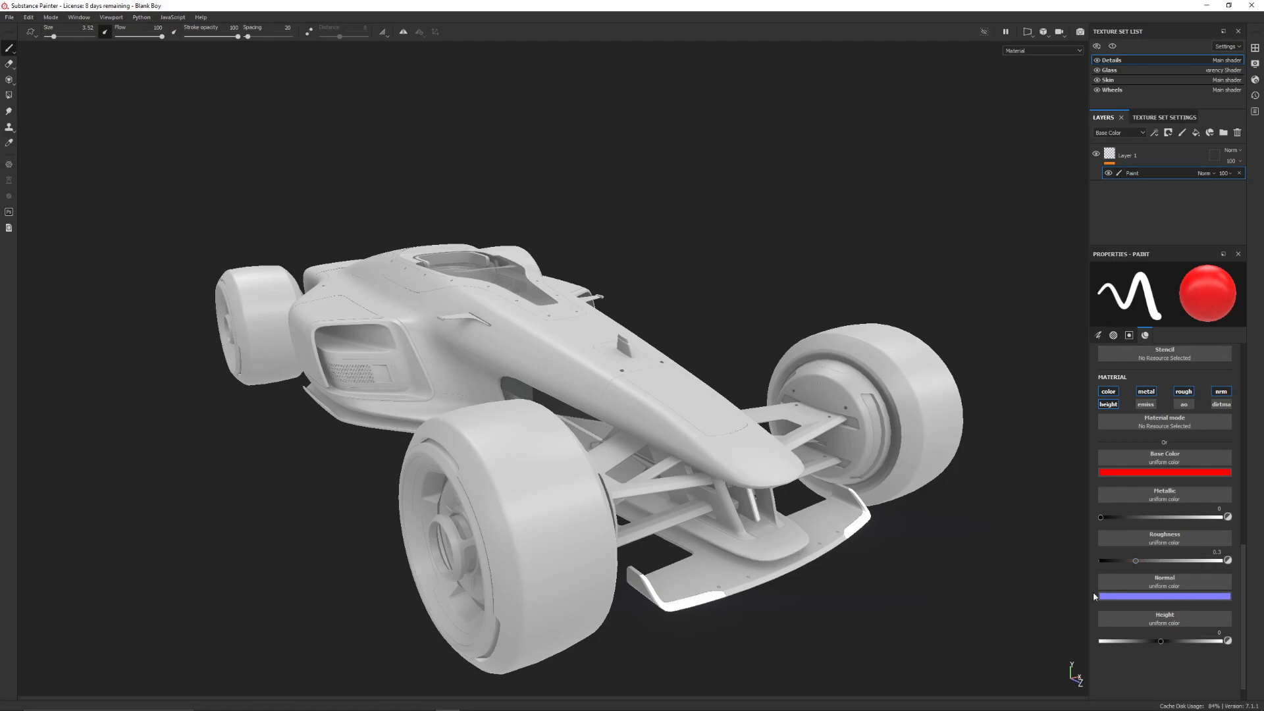
mouse_move(806, 523)
left_mouse_down()
mouse_move(822, 517)
mouse_move(806, 530)
mouse_move(791, 521)
mouse_move(809, 556)
left_mouse_up()
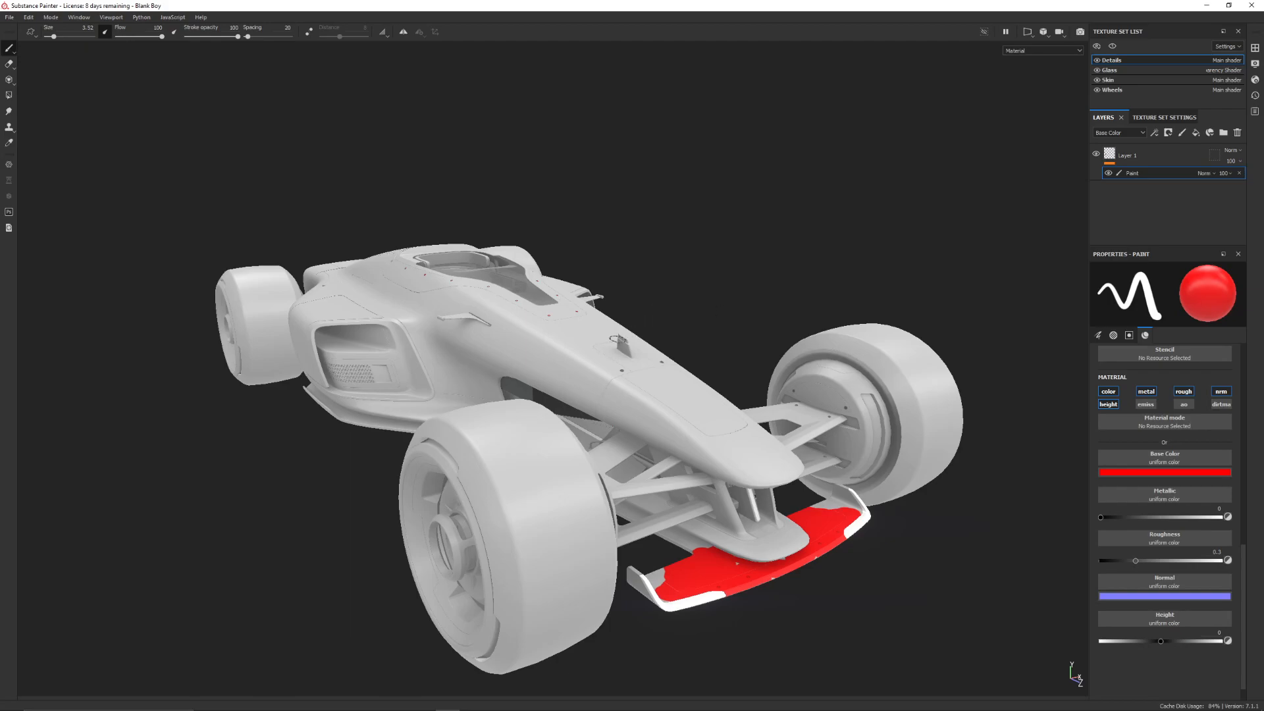
mouse_move(552, 340)
middle_mouse_down()
mouse_move(423, 296)
mouse_move(466, 257)
mouse_move(525, 307)
middle_mouse_up()
Remove the paint effect from Layer 1, together with the red front wing paint
left_click(1150, 154)
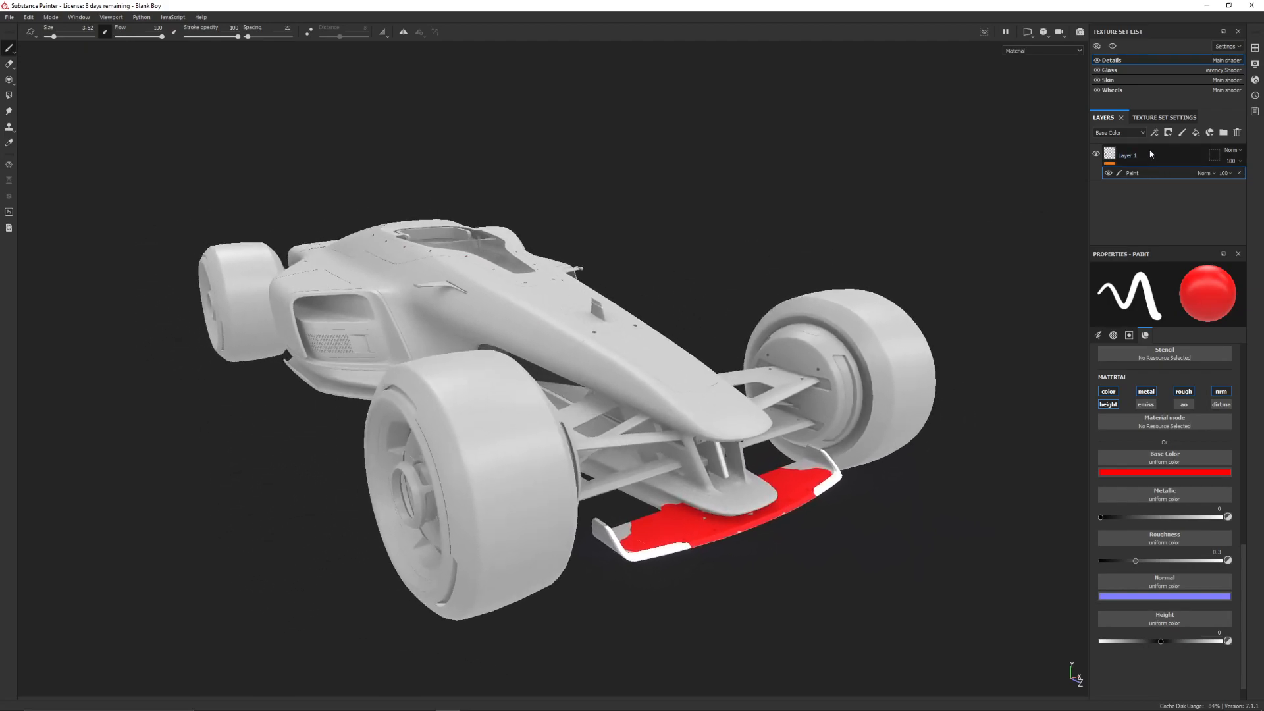
left_click(1140, 174)
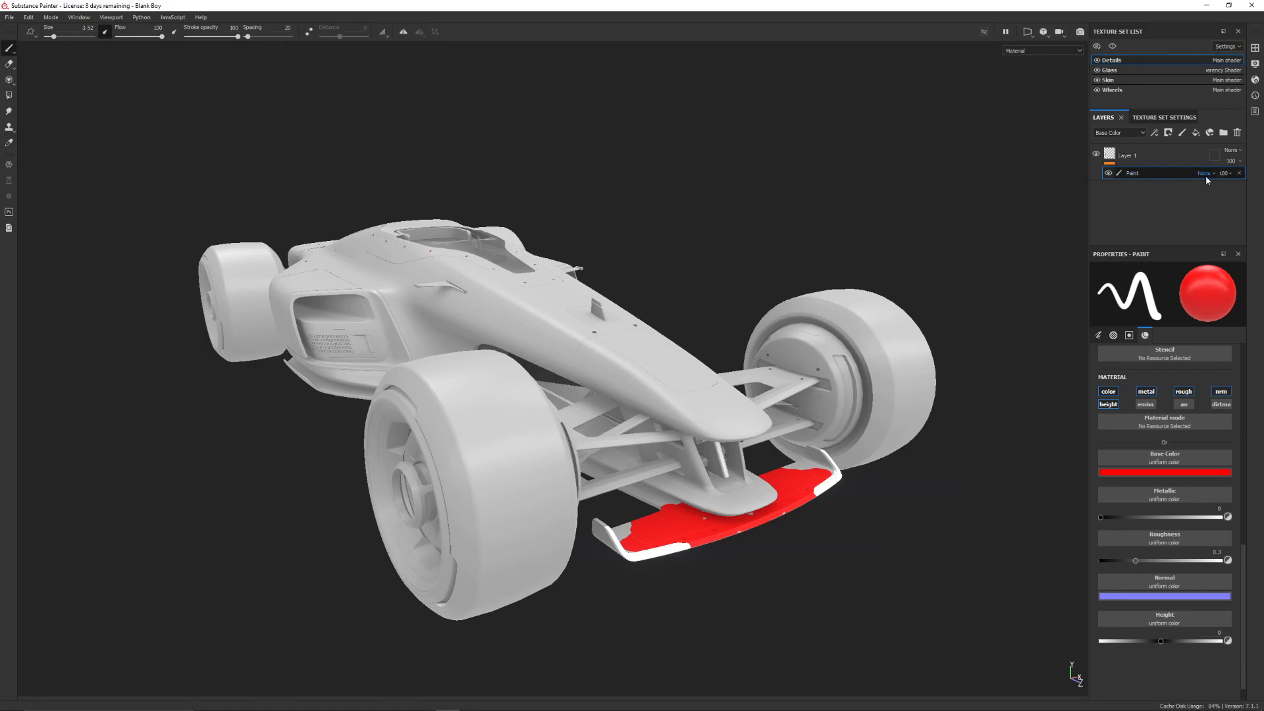
left_click(1238, 173)
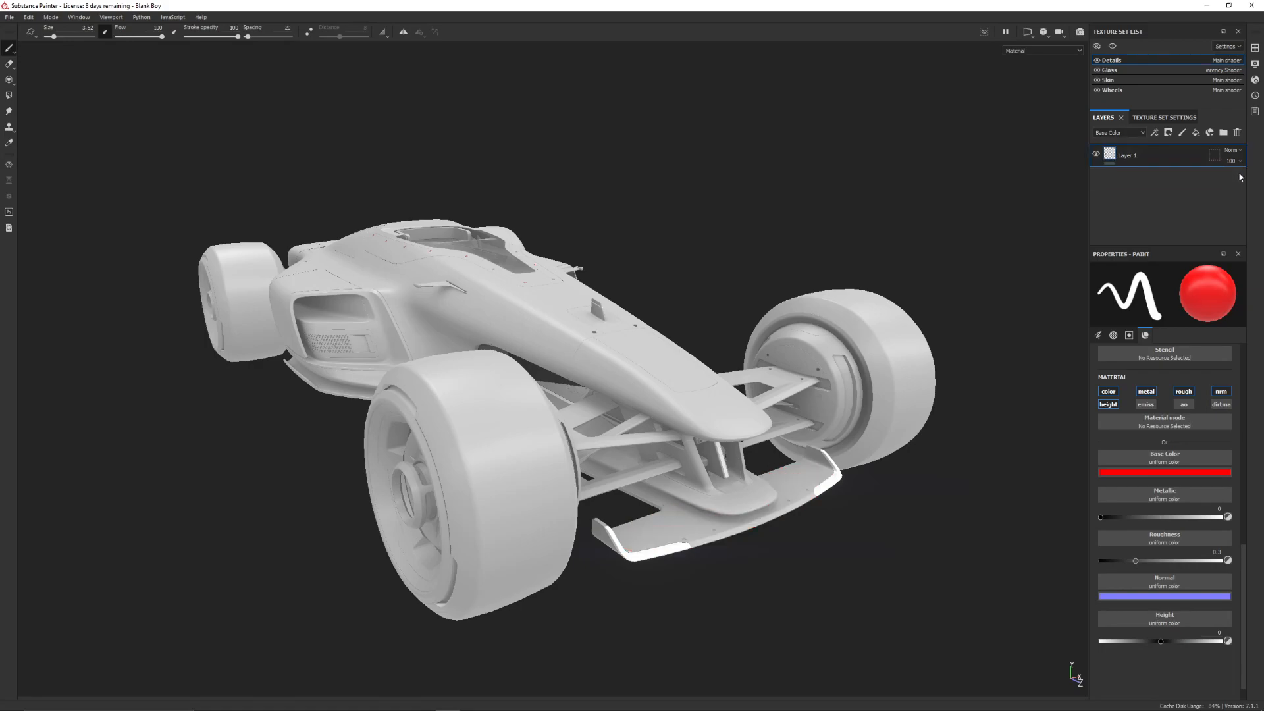
right_click(1143, 156)
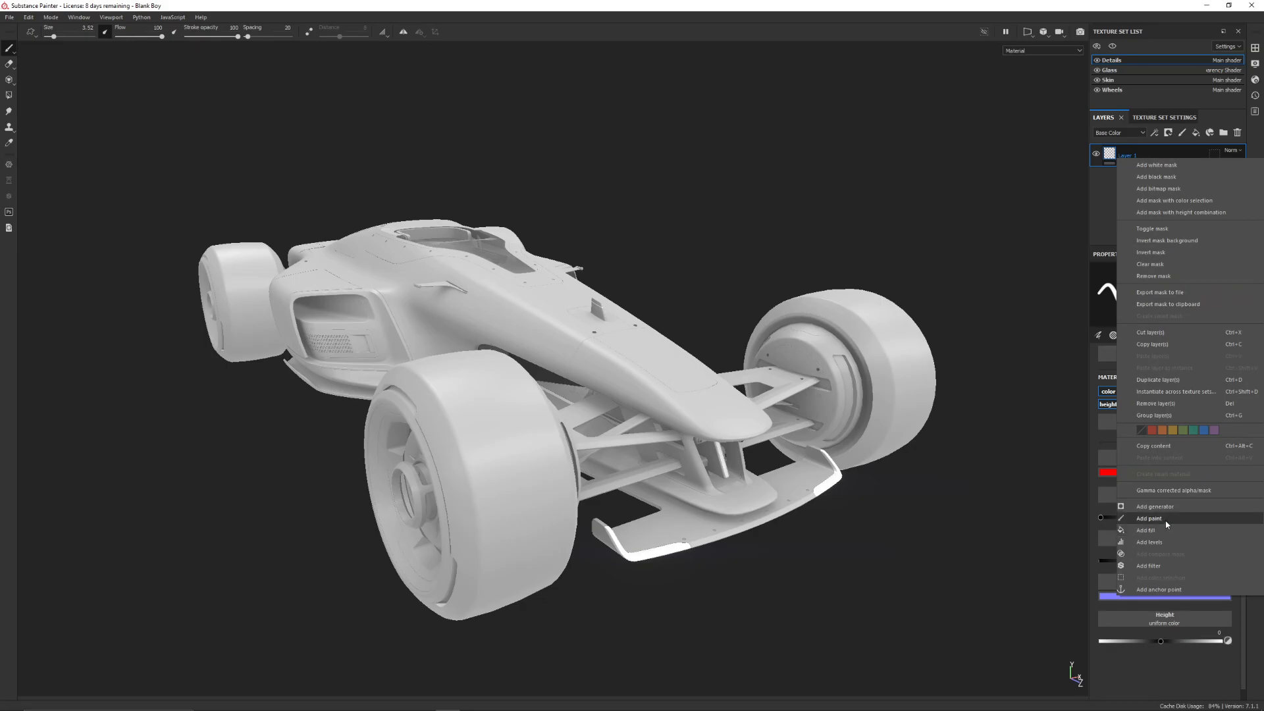
left_click(1149, 524)
left_click_drag(697, 207, 342, 156, "alt")
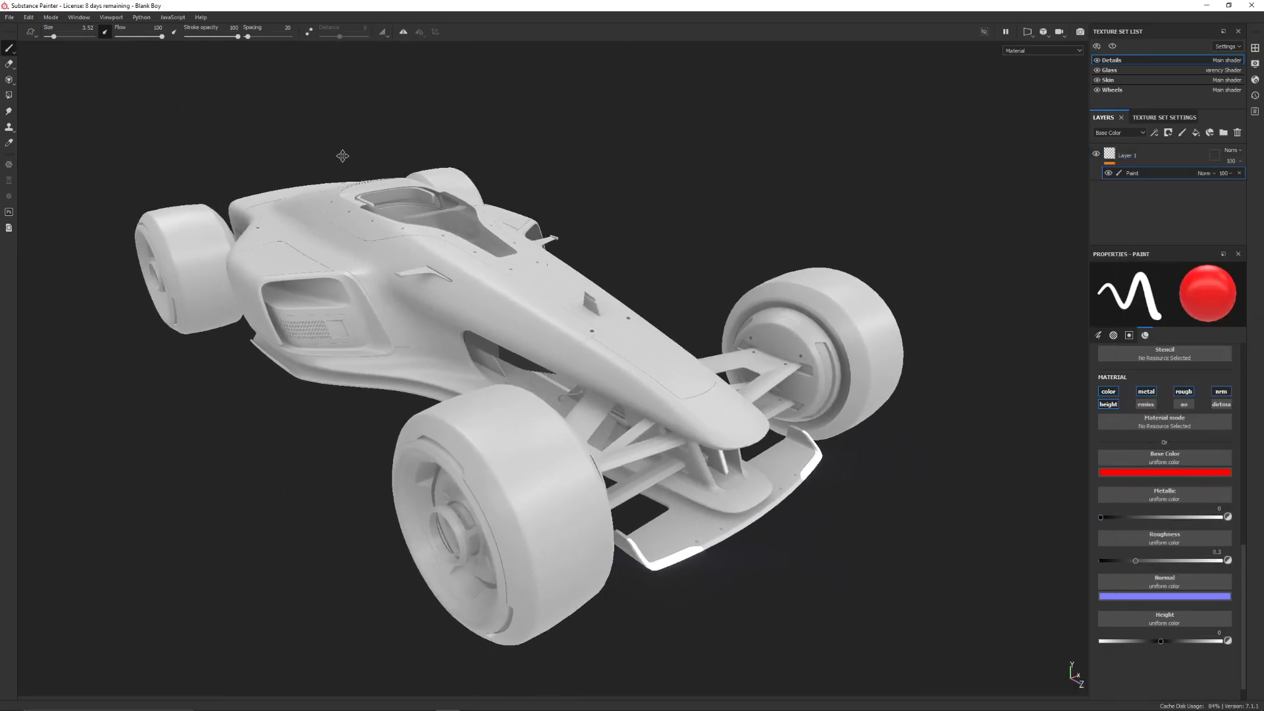
left_click(1239, 173)
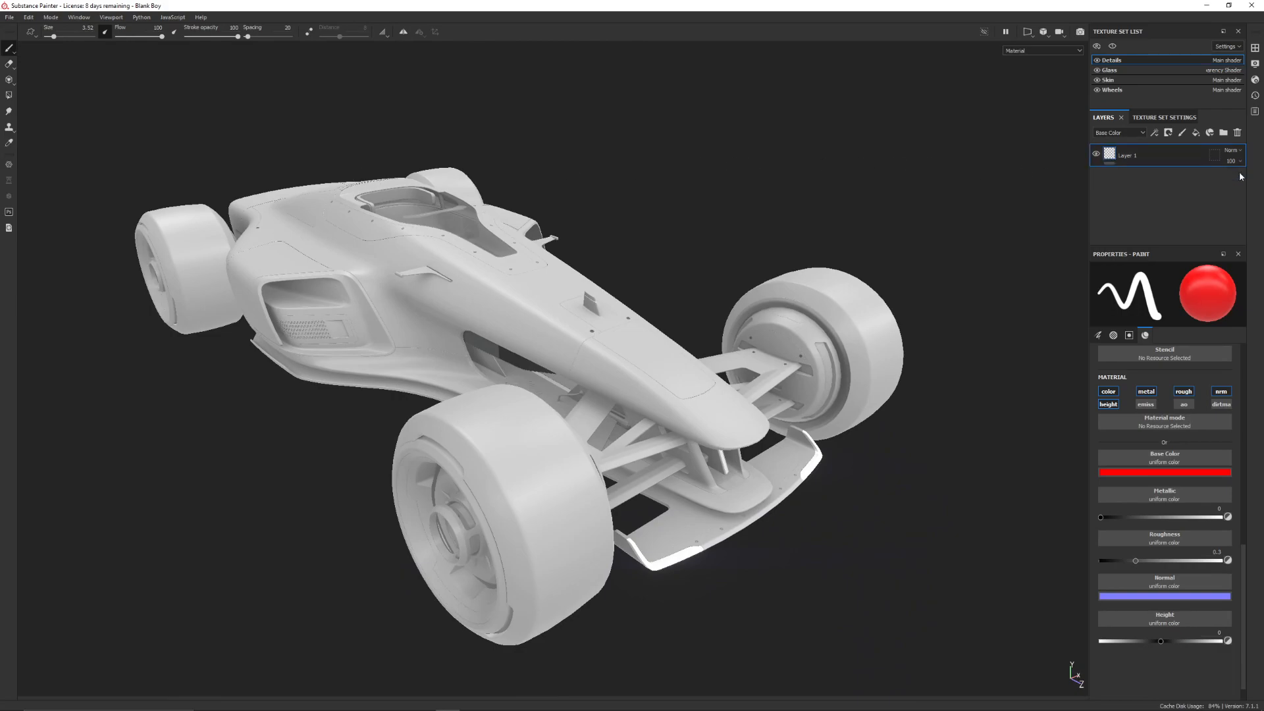
Add a fill effect to Layer 1 and set its base color to pure red
right_click(1147, 155)
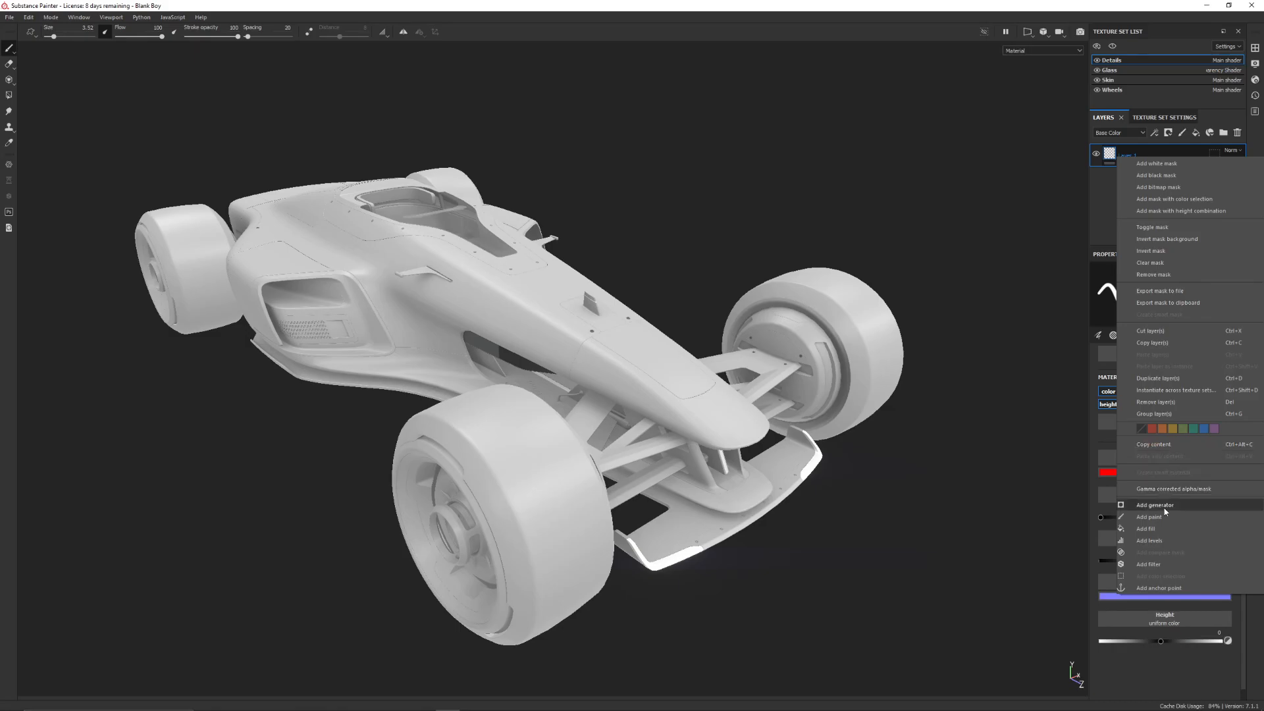
left_click(1146, 528)
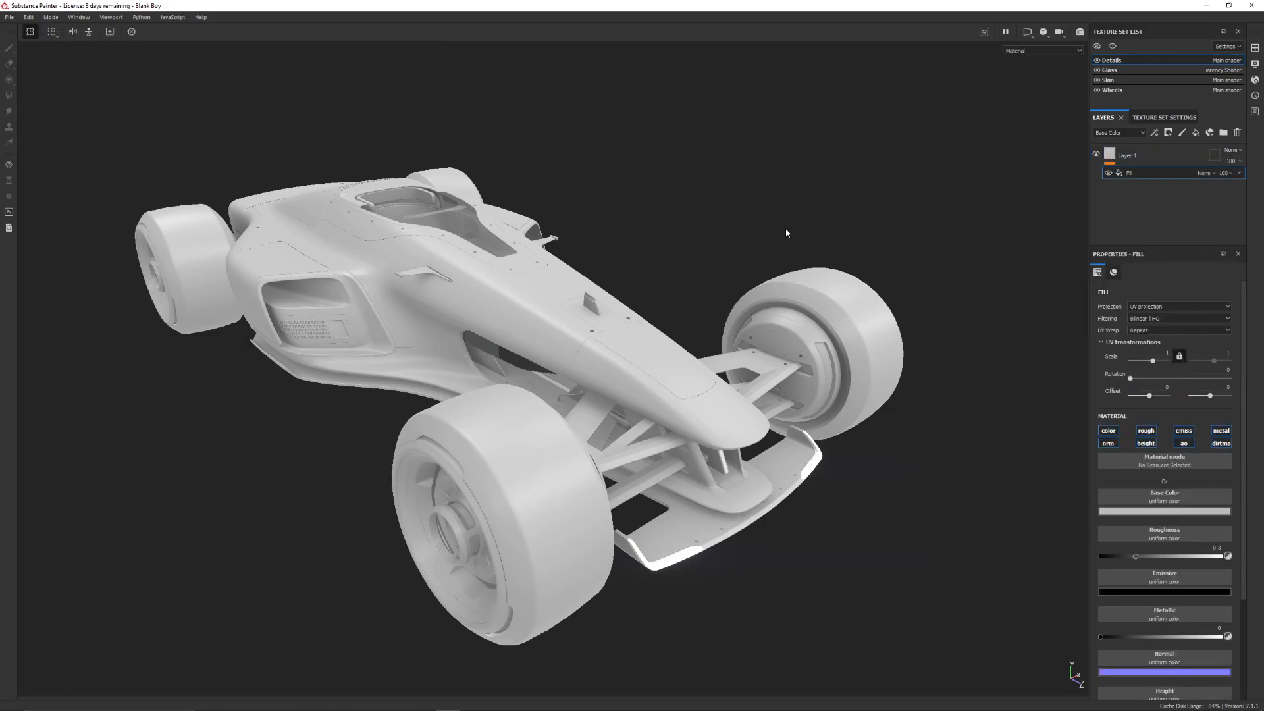
left_click_drag(643, 236, 658, 277, "alt")
left_click(1145, 511)
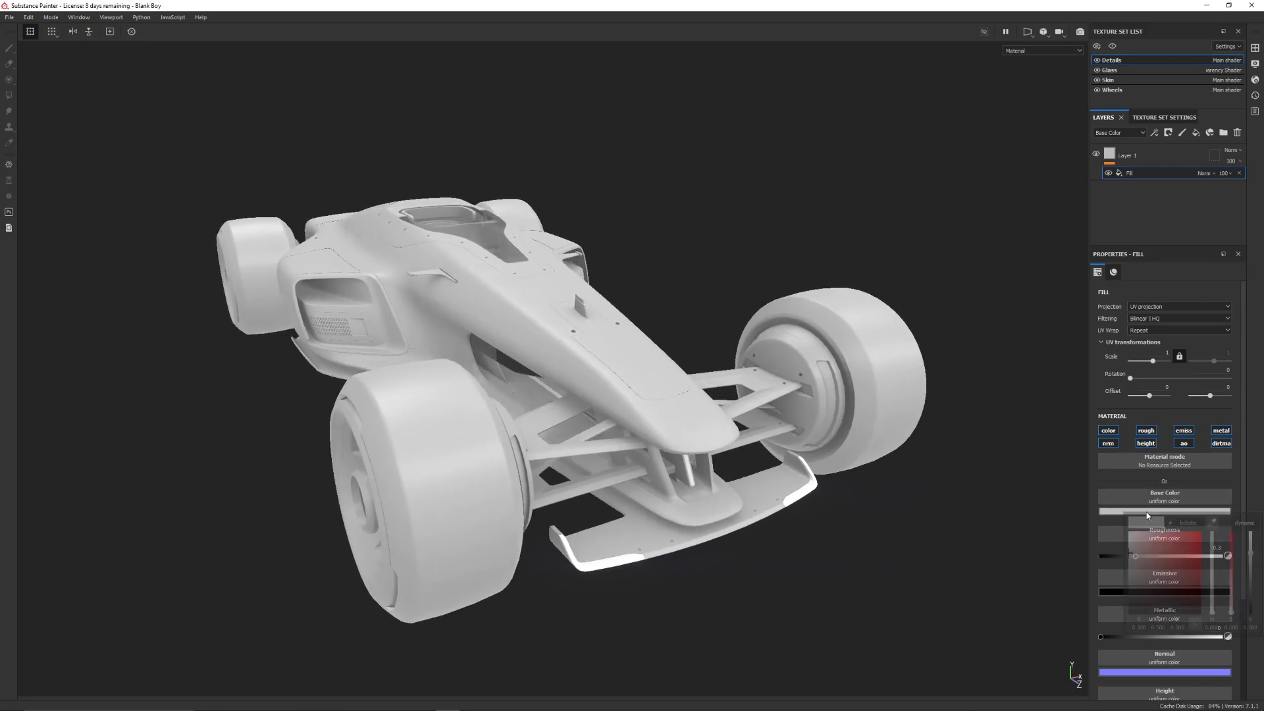
left_click_drag(1180, 538, 1215, 528)
left_click_drag(421, 349, 471, 362, "alt")
middle_click_drag(564, 299, 516, 288, "alt")
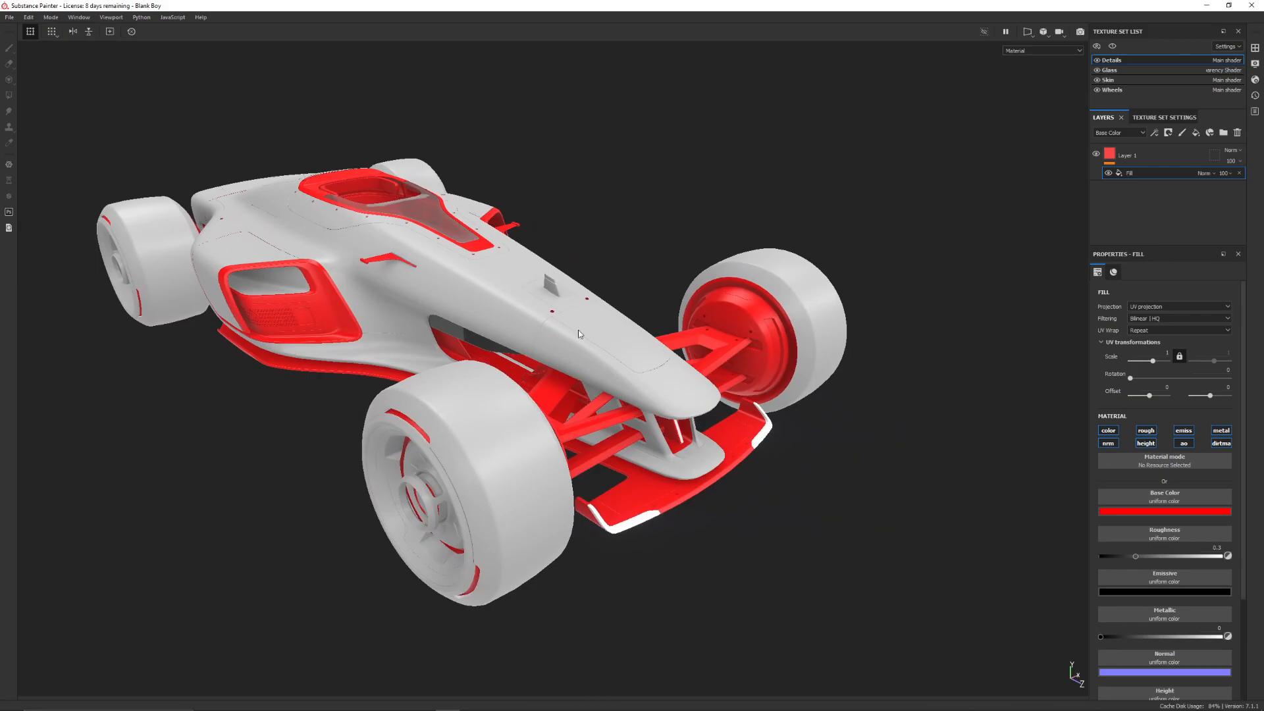
Change the fill's base color to near white and darken it to a light grey
left_click(1152, 512)
left_click(1130, 535)
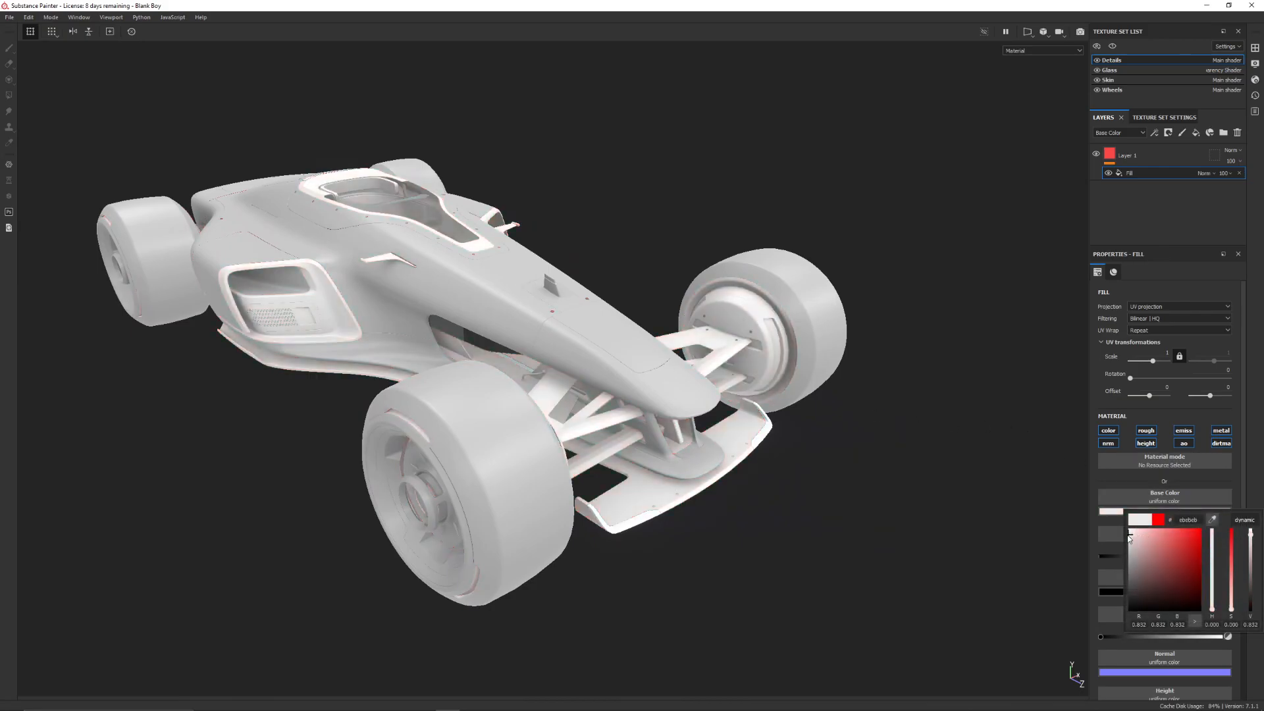
left_click(552, 251)
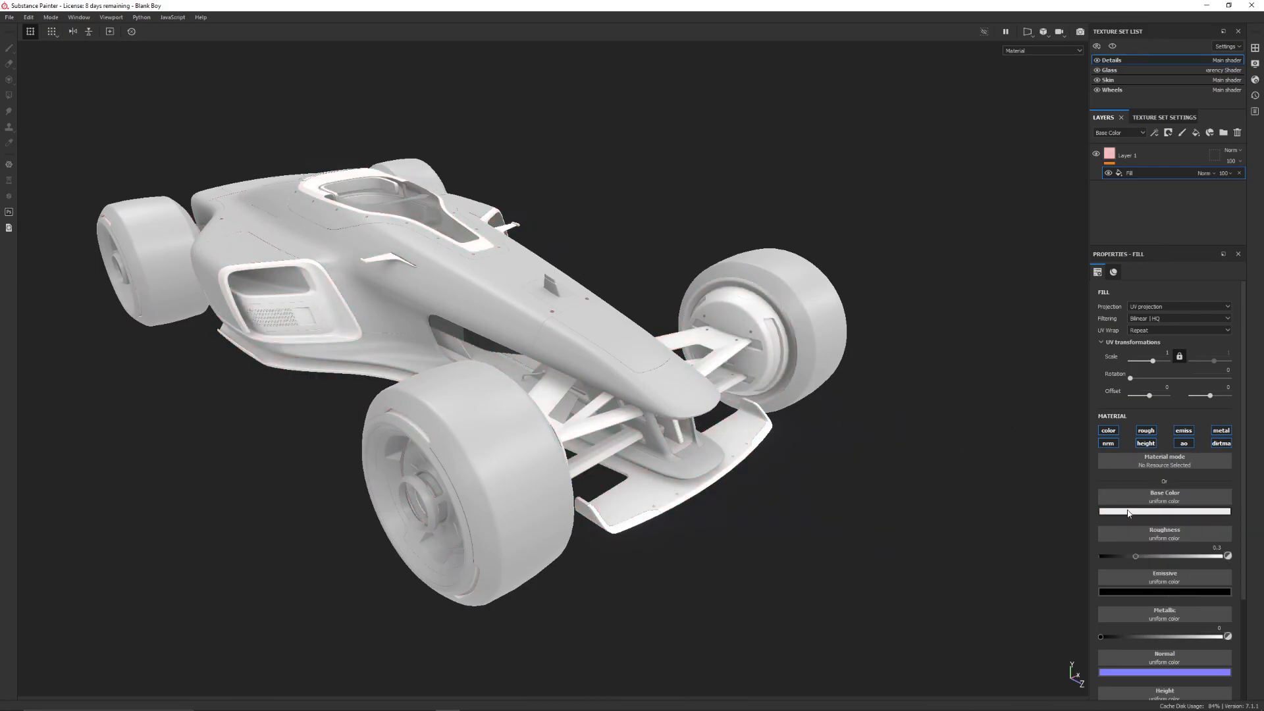
left_click(1151, 511)
left_click(1130, 545)
left_click(724, 169)
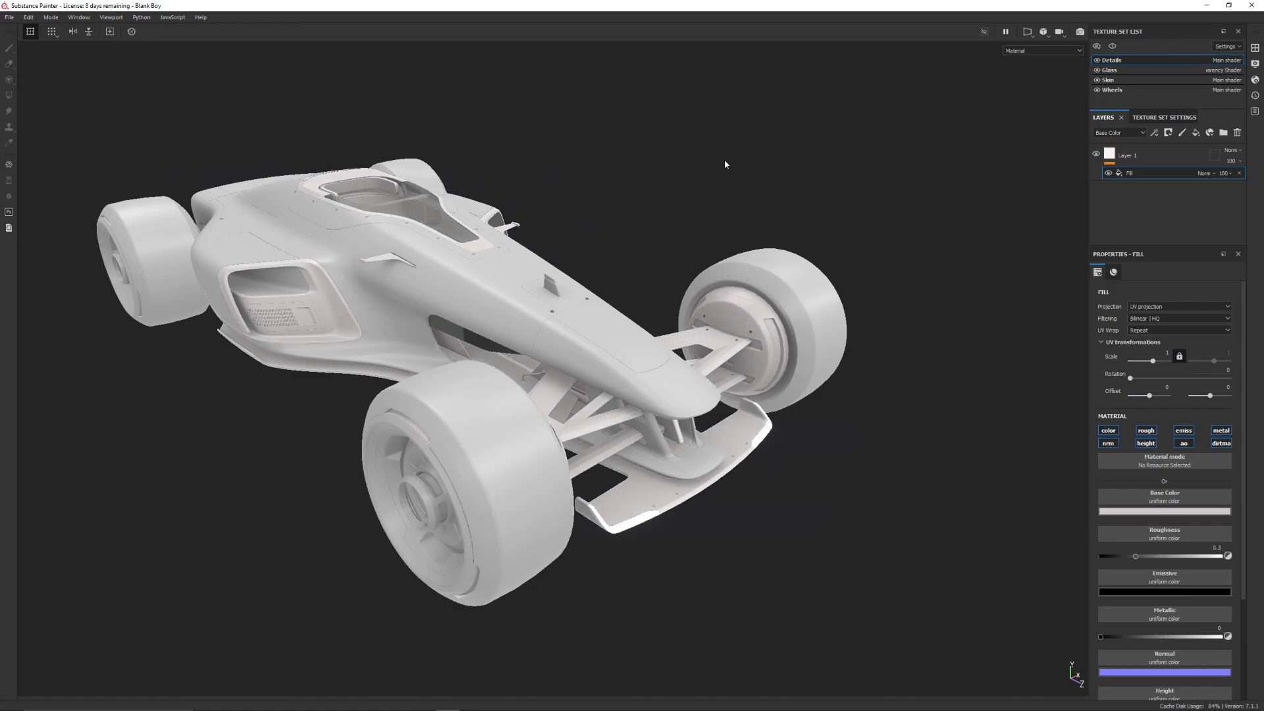
mouse_move(685, 155)
left_mouse_down("alt")
mouse_move(665, 230)
mouse_move(691, 305)
mouse_move(717, 296)
left_mouse_up("alt")
left_click_drag(609, 317, 602, 285, "alt")
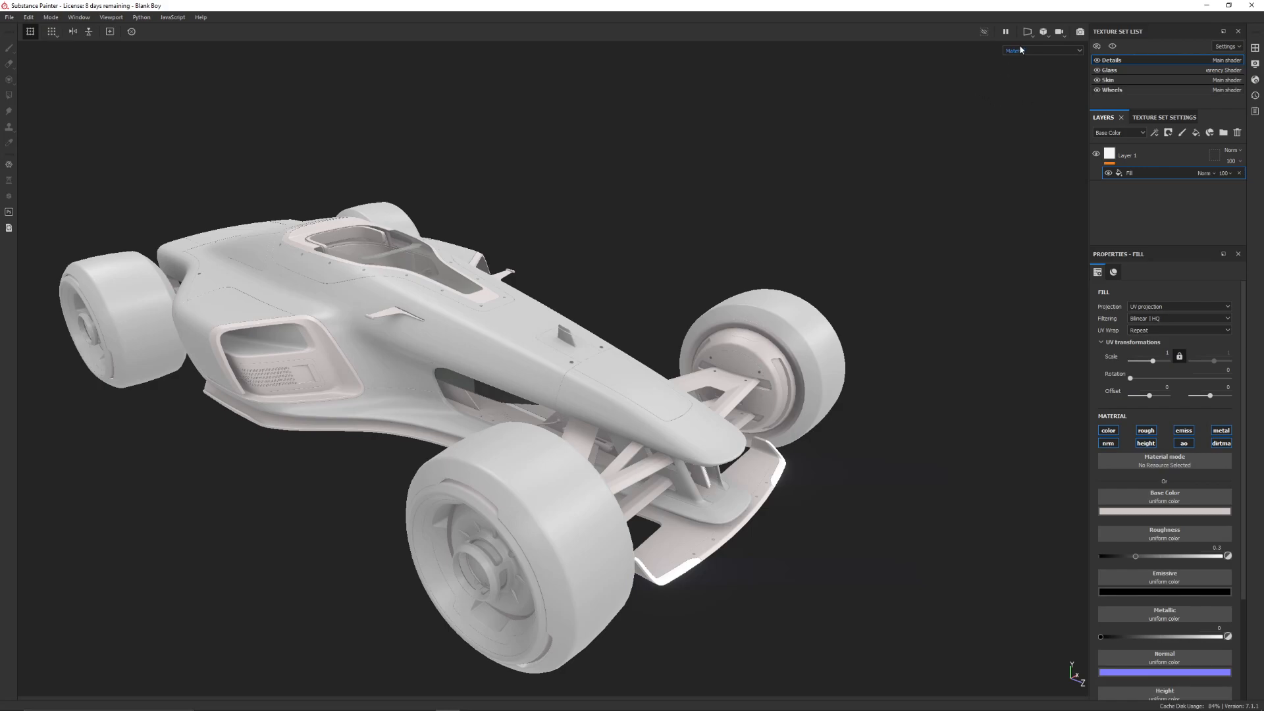
Show the Textures category of the shelf and shrink the program window to uncover the template's file folder
left_click(1256, 50)
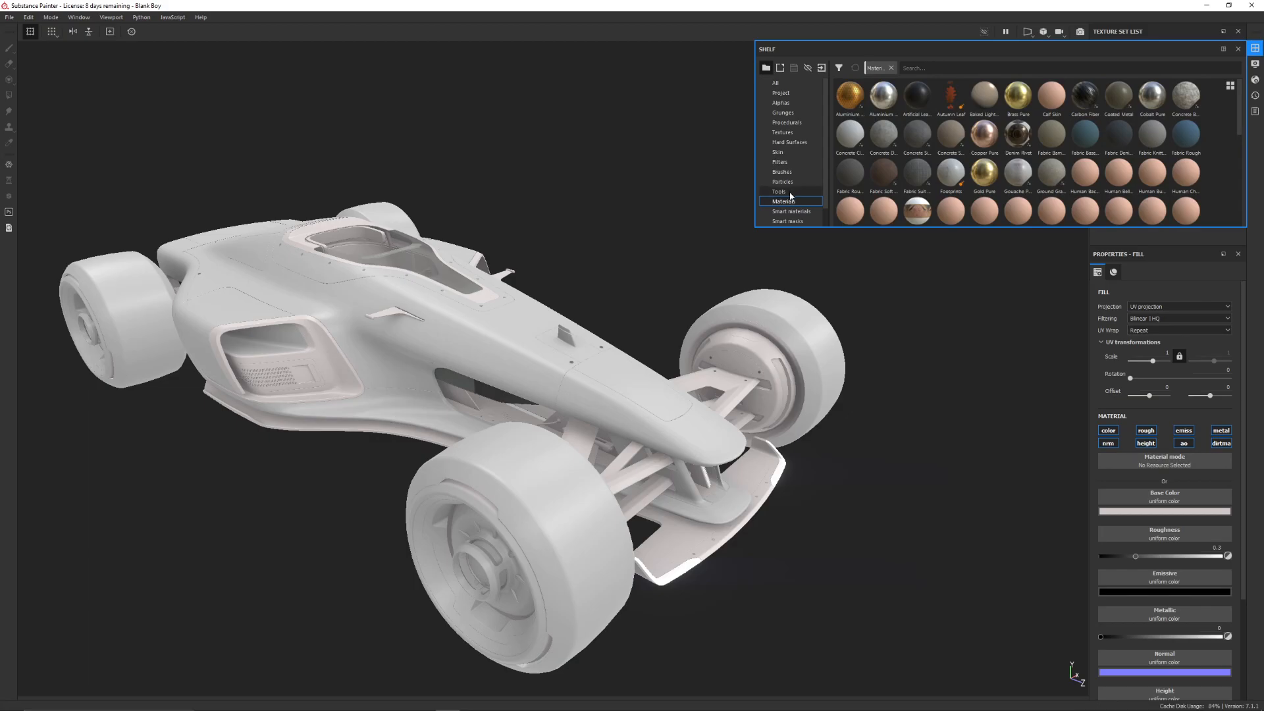
left_click(783, 133)
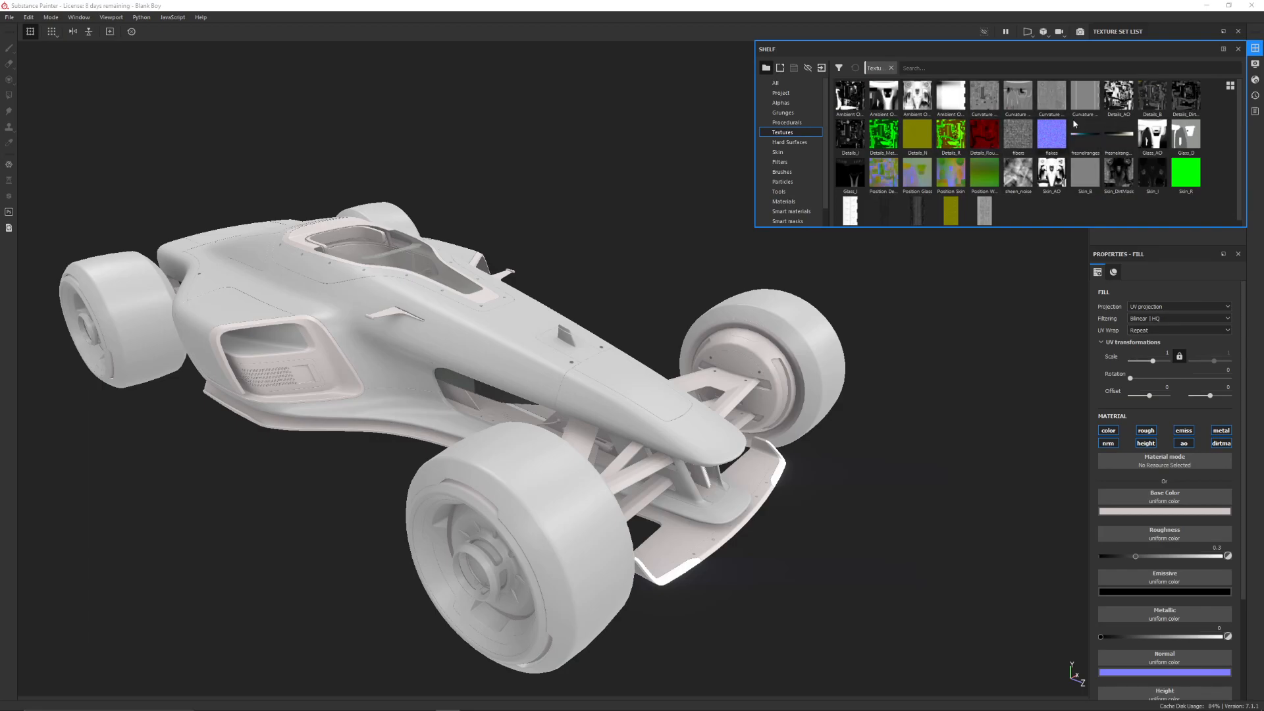
double_click(823, 5)
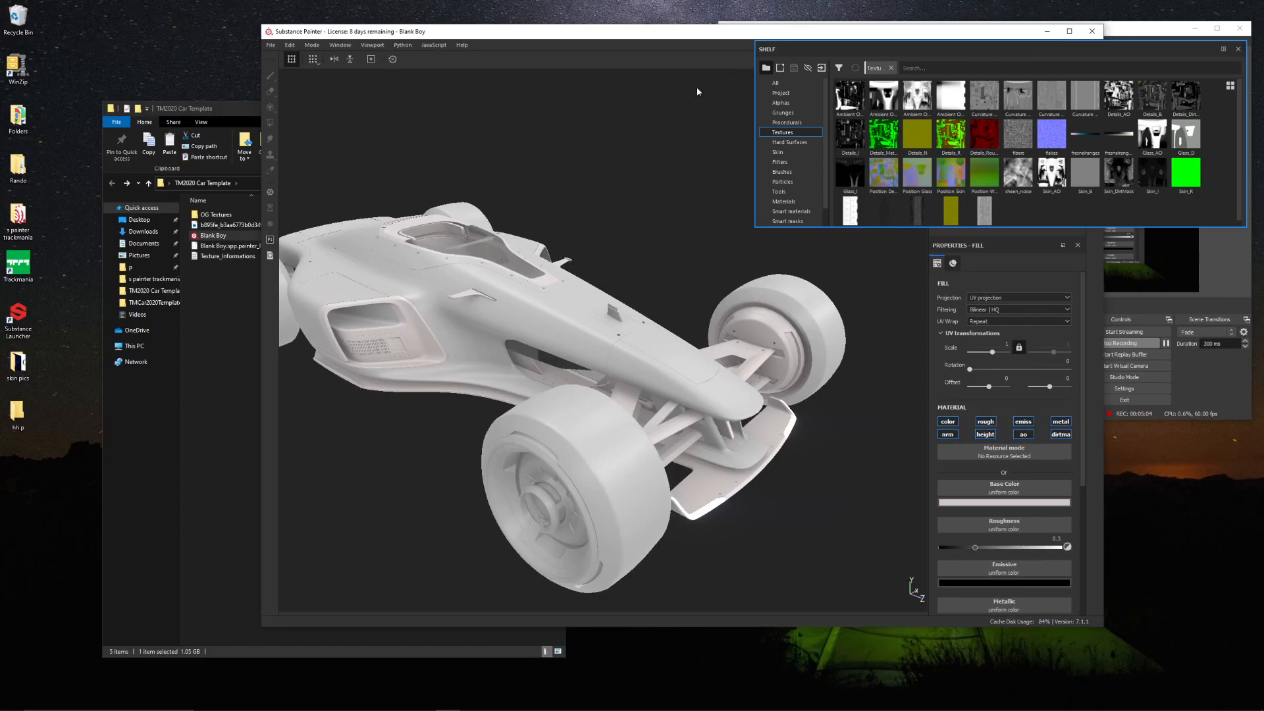
Load all files from the OG Textures folder into the shelf's resource import and review the file list
double_click(224, 215)
left_click_drag(221, 417, 599, 236)
left_click_drag(346, 220, 946, 184)
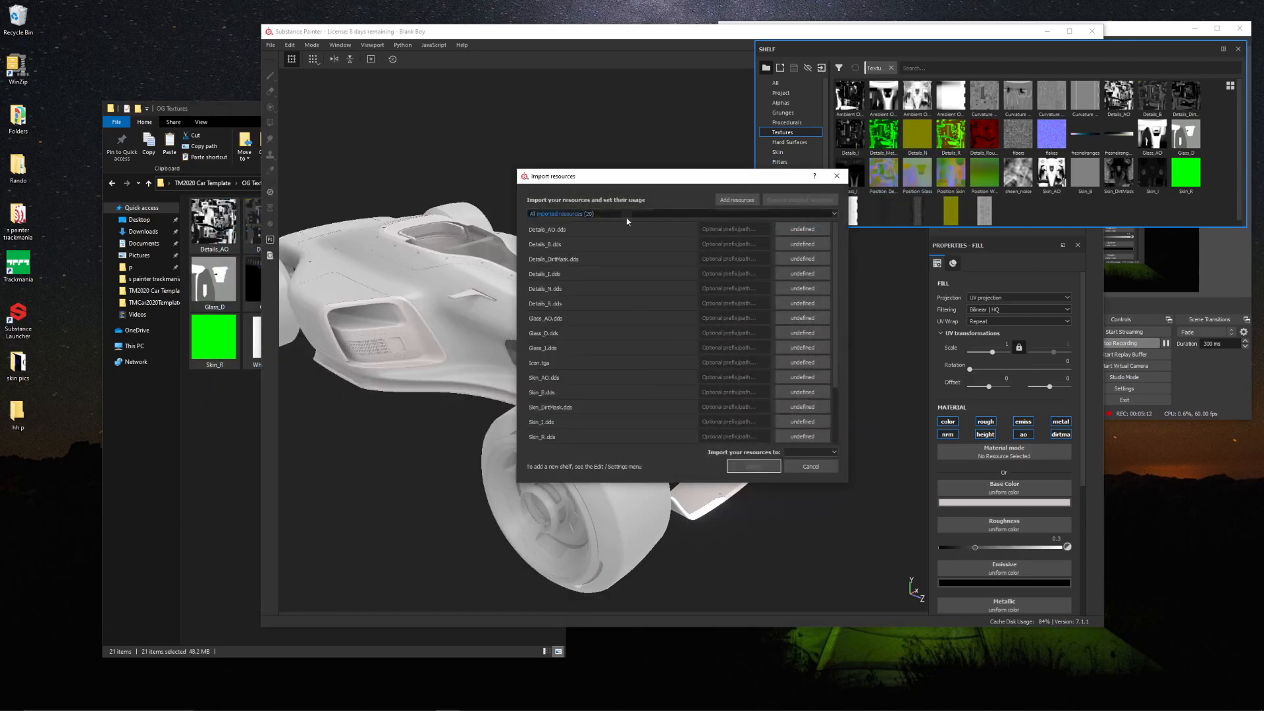
left_click_drag(836, 232, 835, 314)
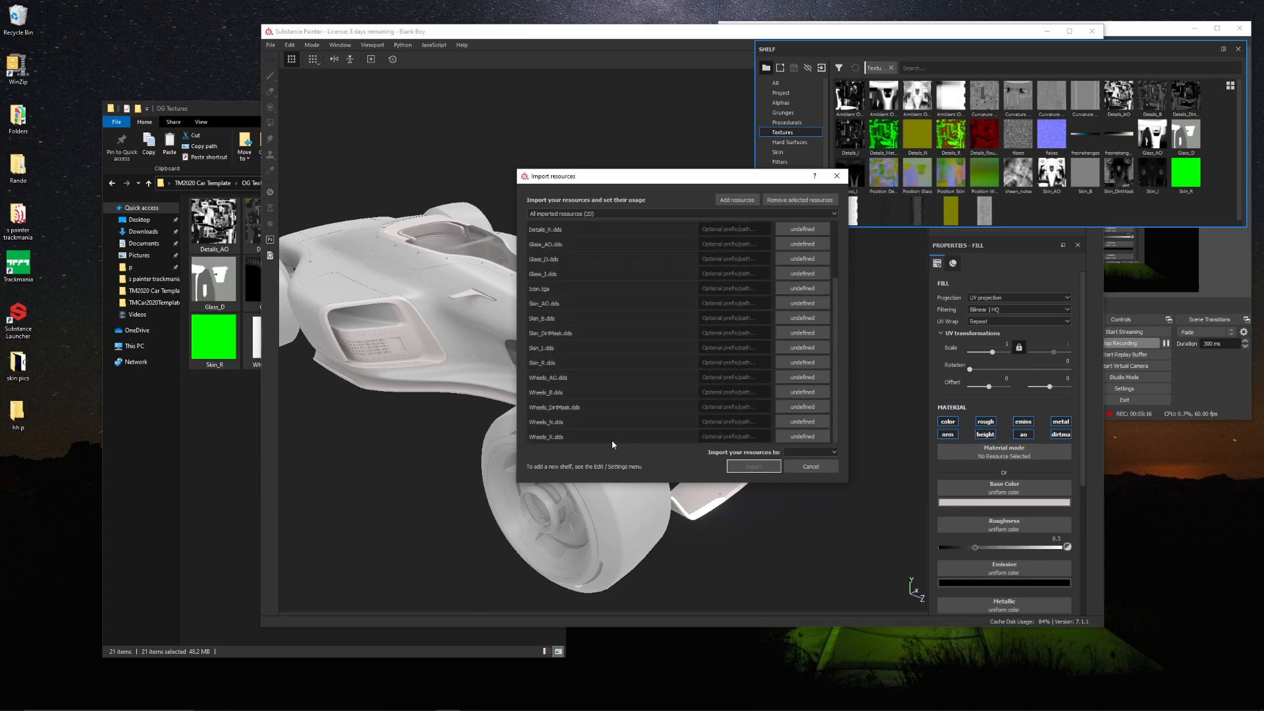
left_click_drag(835, 303, 822, 229)
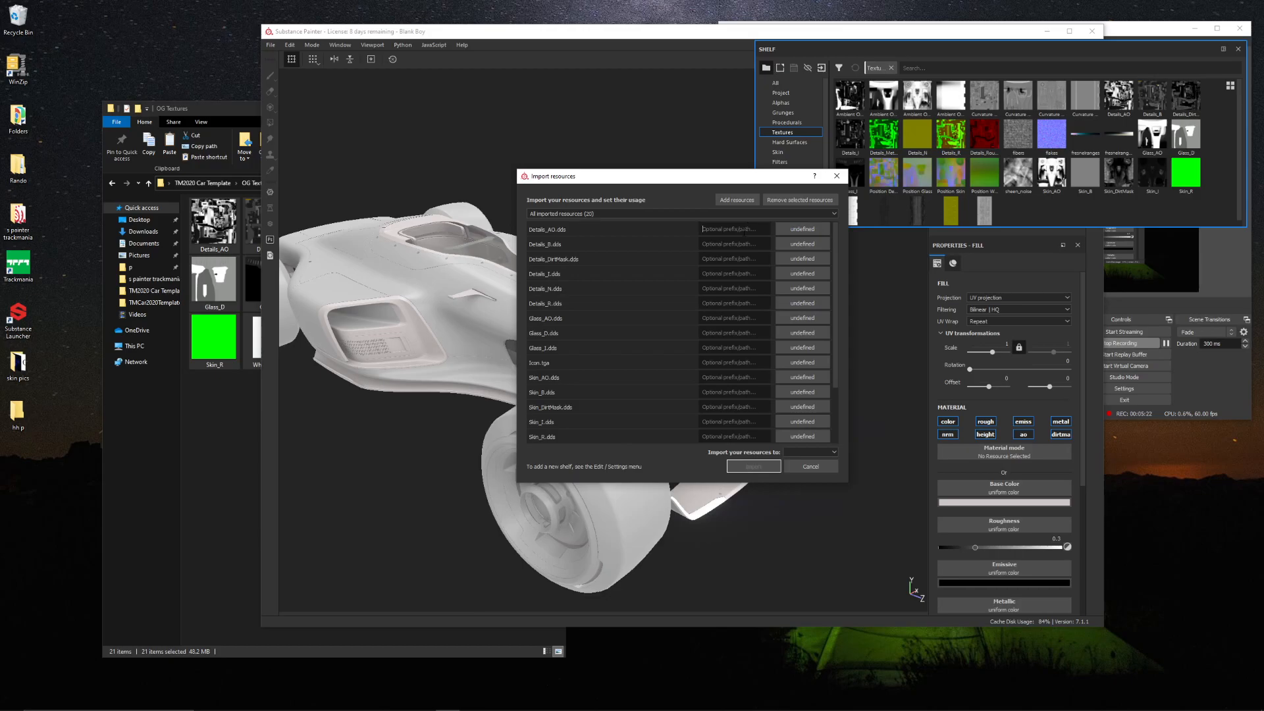
Set the prefix BaseTextures and the usage texture for all the resources being imported
left_click(743, 229)
type("BaseTextures")
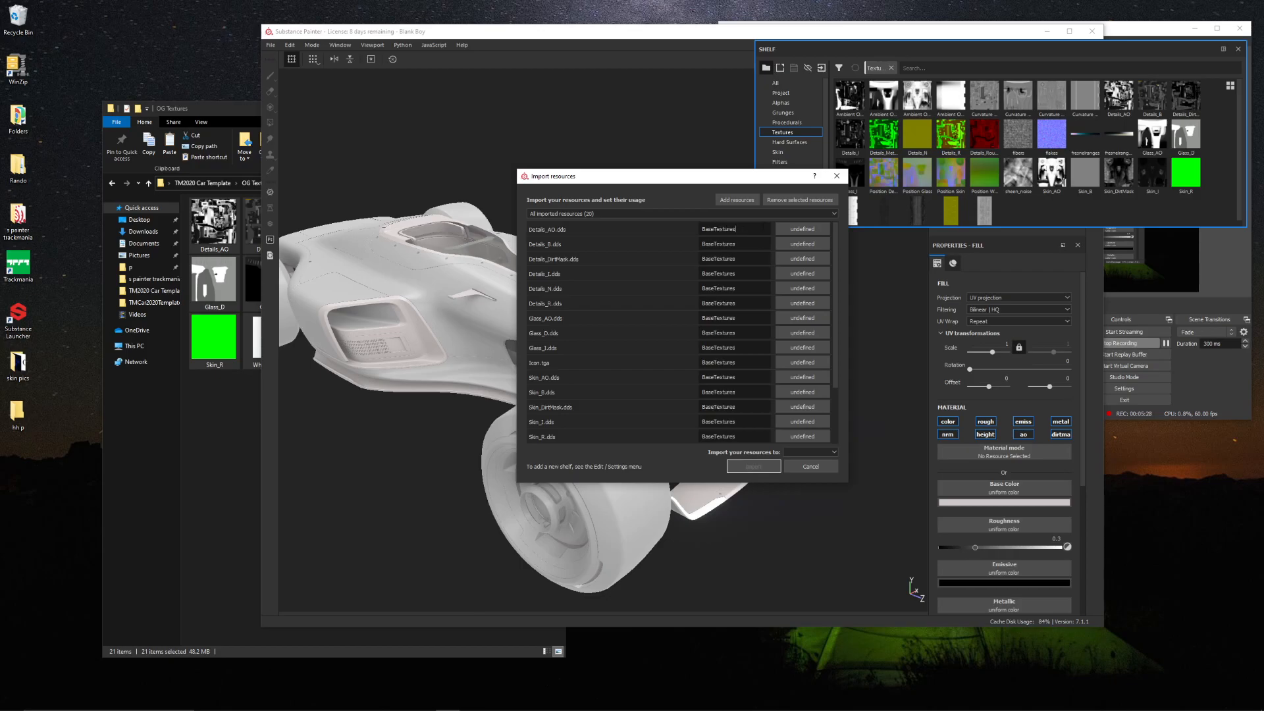
left_click(802, 229)
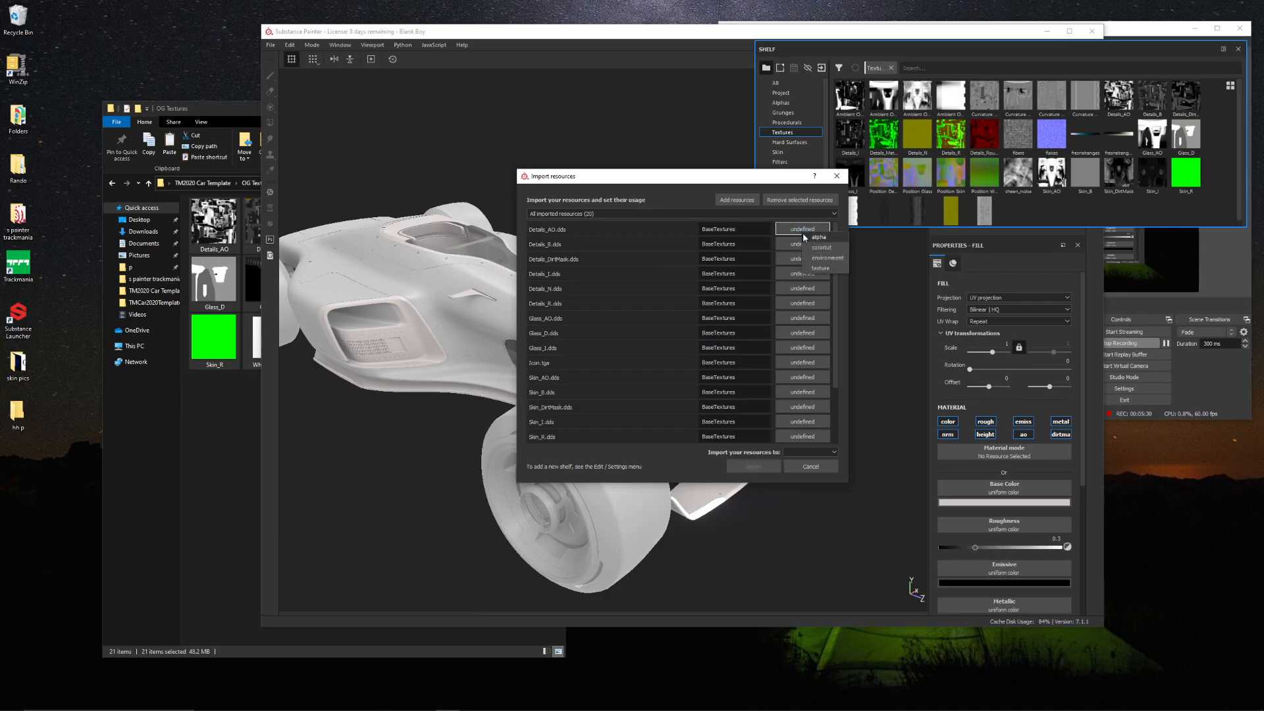
left_click(821, 269)
scroll(835, 271, "down", 1)
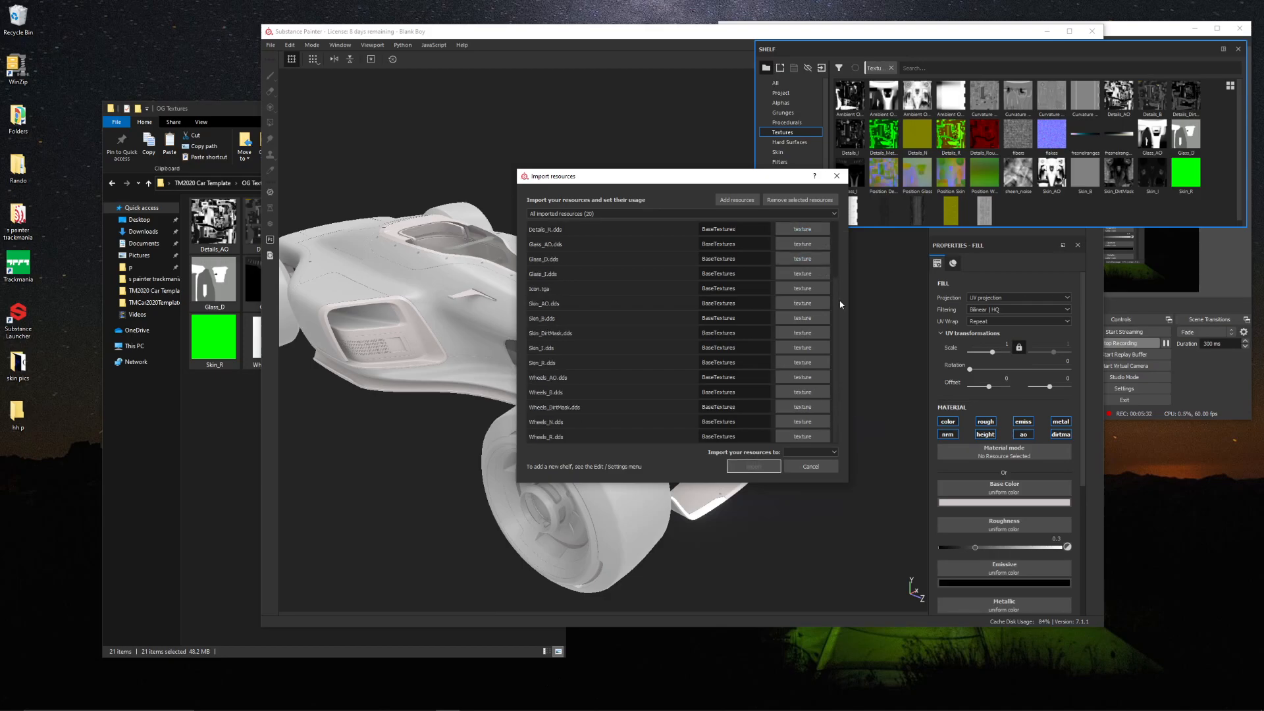
Check the available destinations for the imported resources and cancel the import without choosing one
left_click(816, 453)
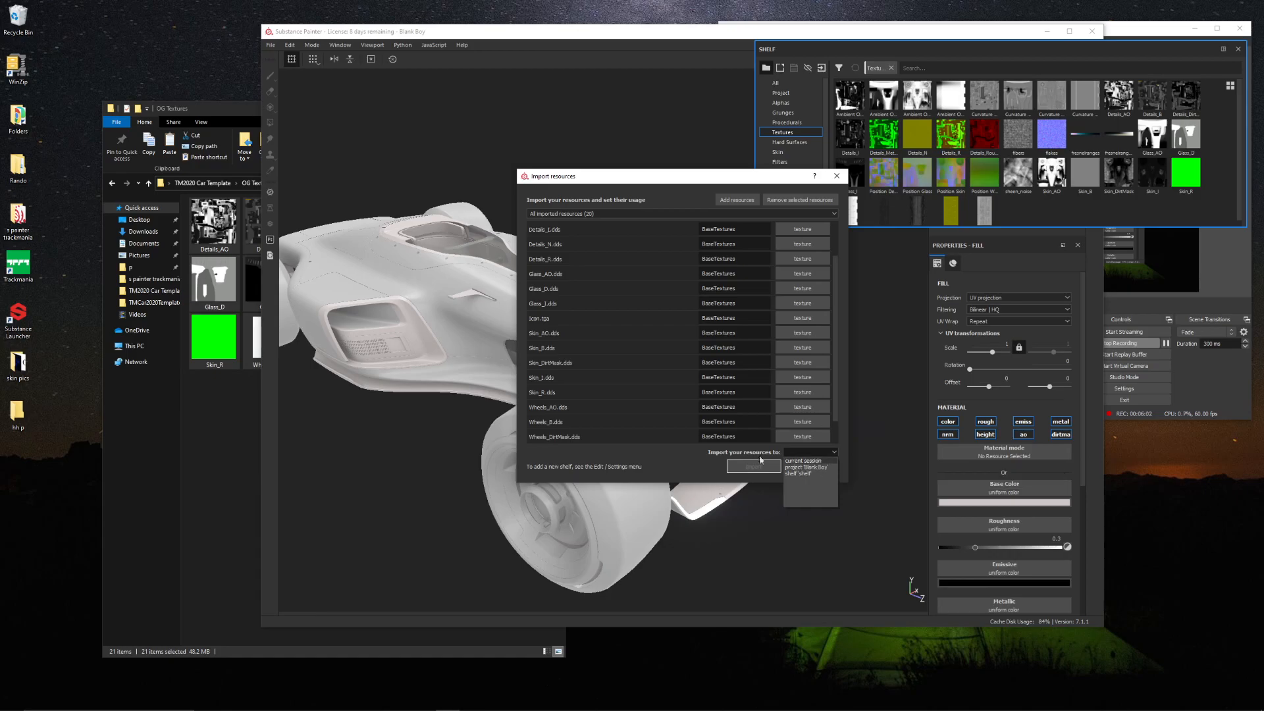
left_click(708, 457)
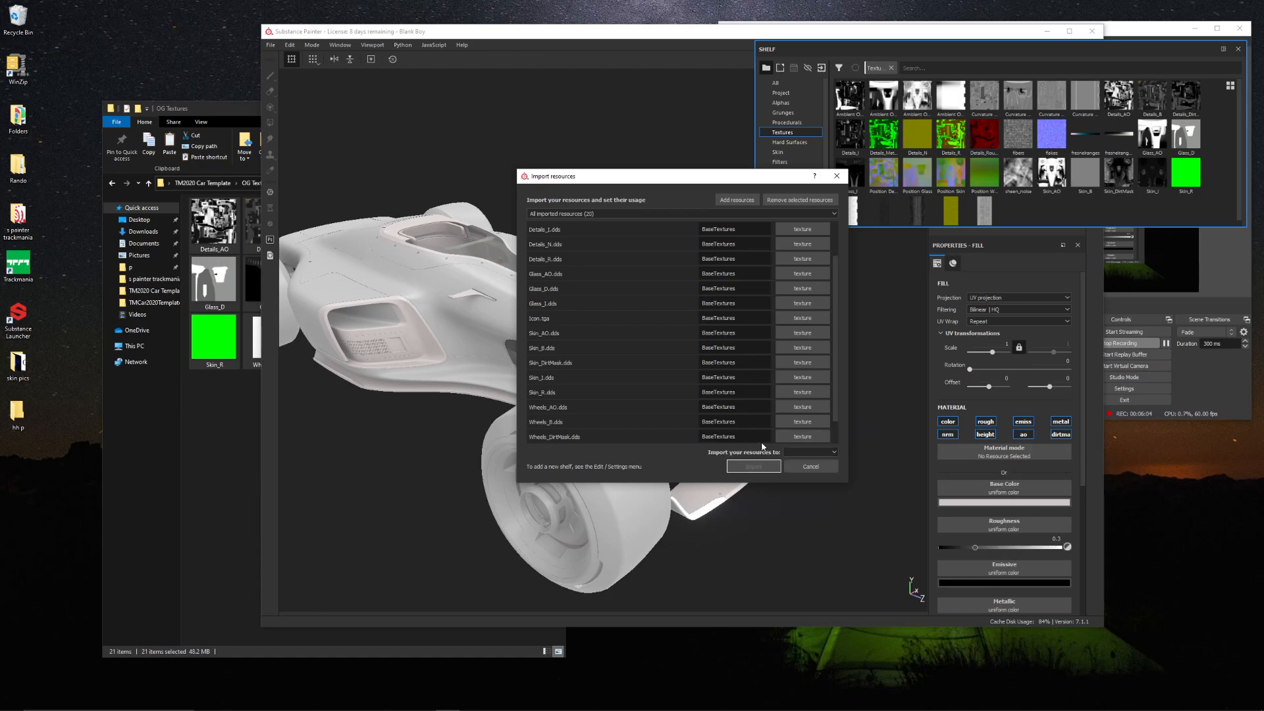
left_click(807, 465)
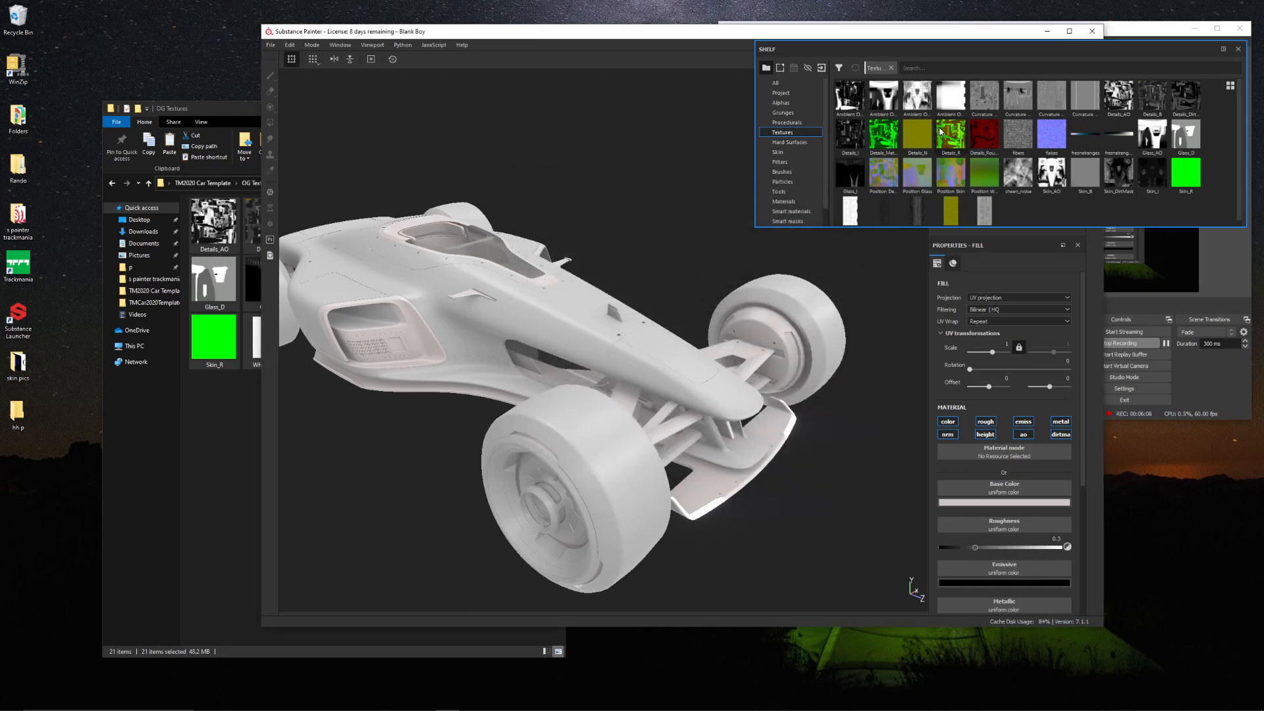
Maximize the program window, move the floating shelf clear of the layer panels, and resize it with large thumbnails
double_click(645, 37)
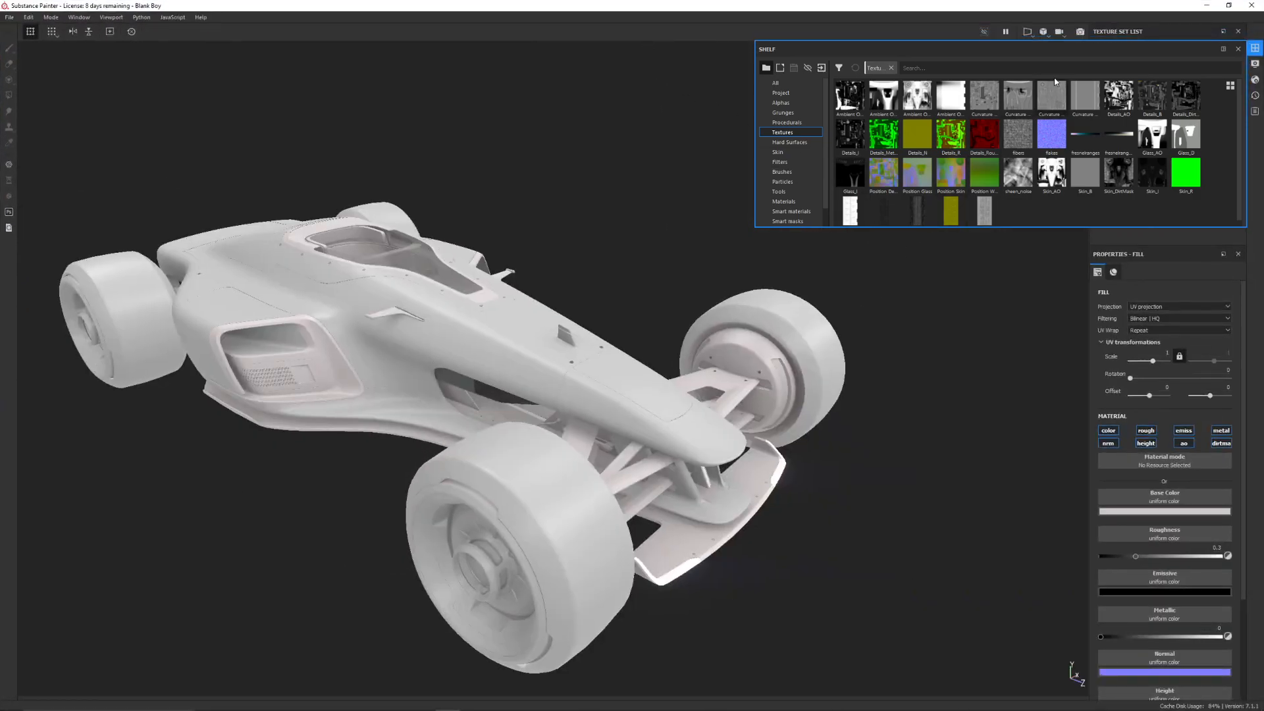
left_click_drag(1110, 50, 951, 67)
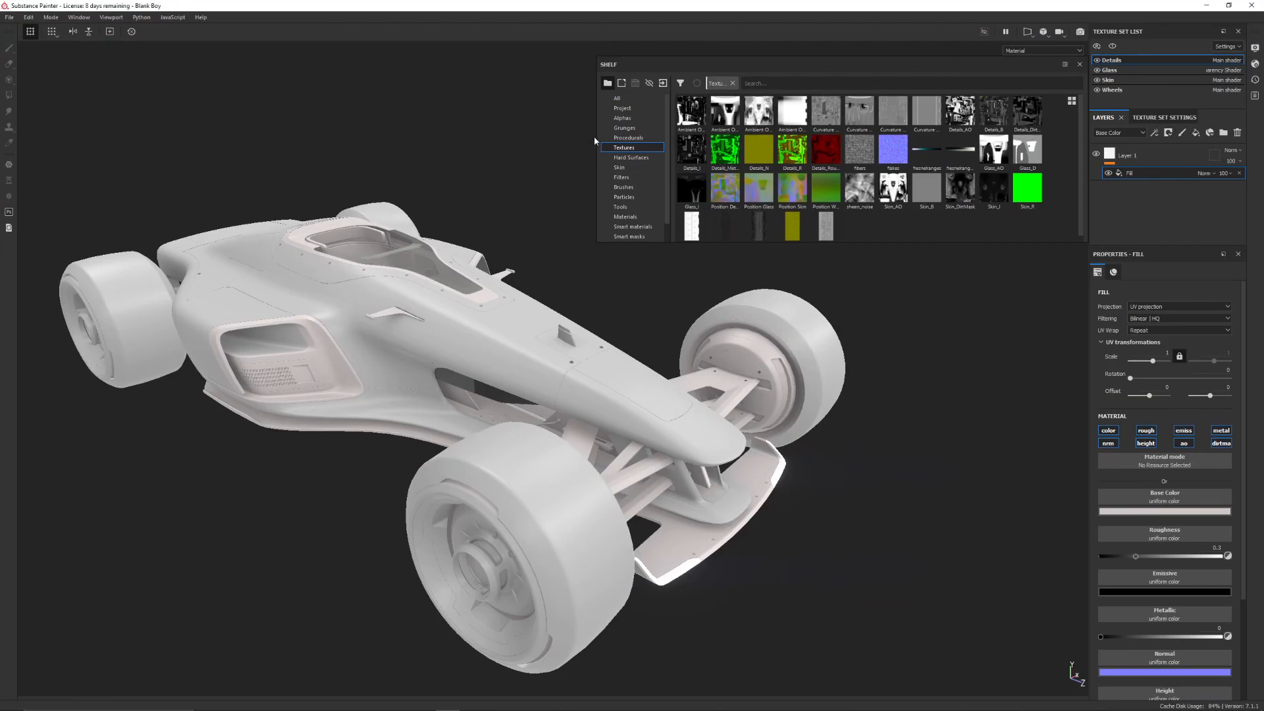
left_click_drag(595, 138, 840, 124)
left_click(1072, 100)
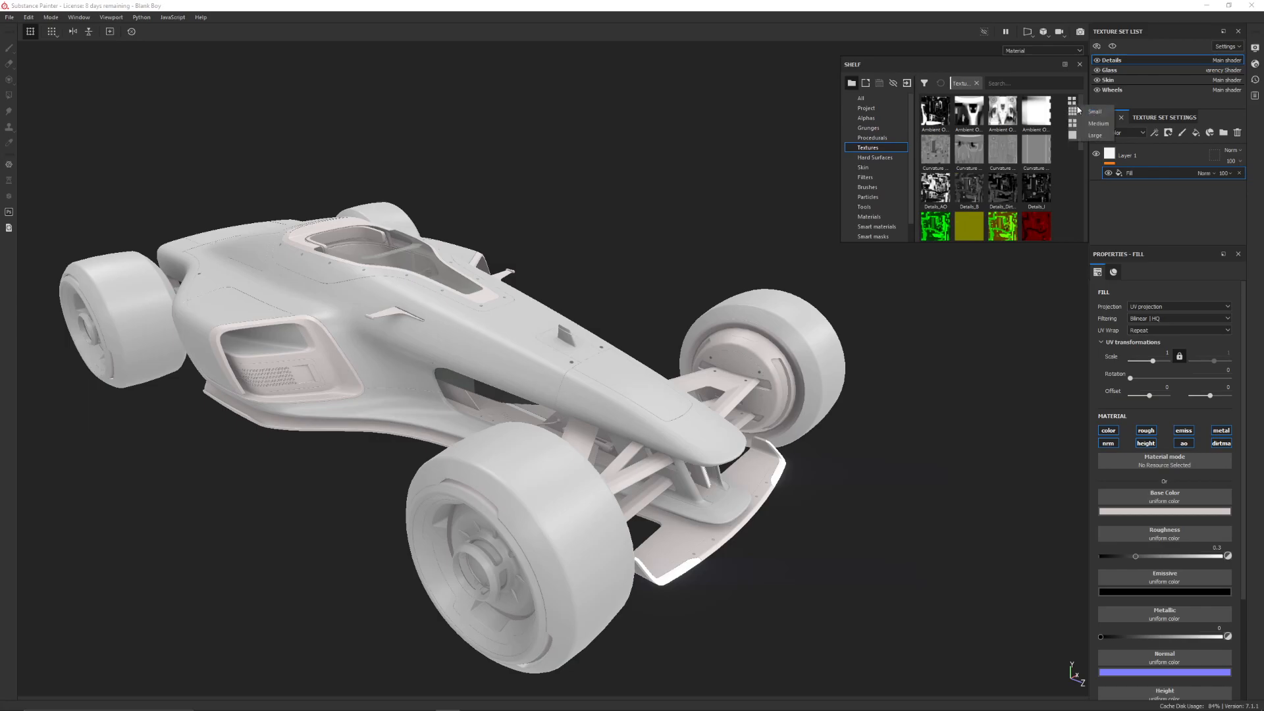
left_click(1094, 135)
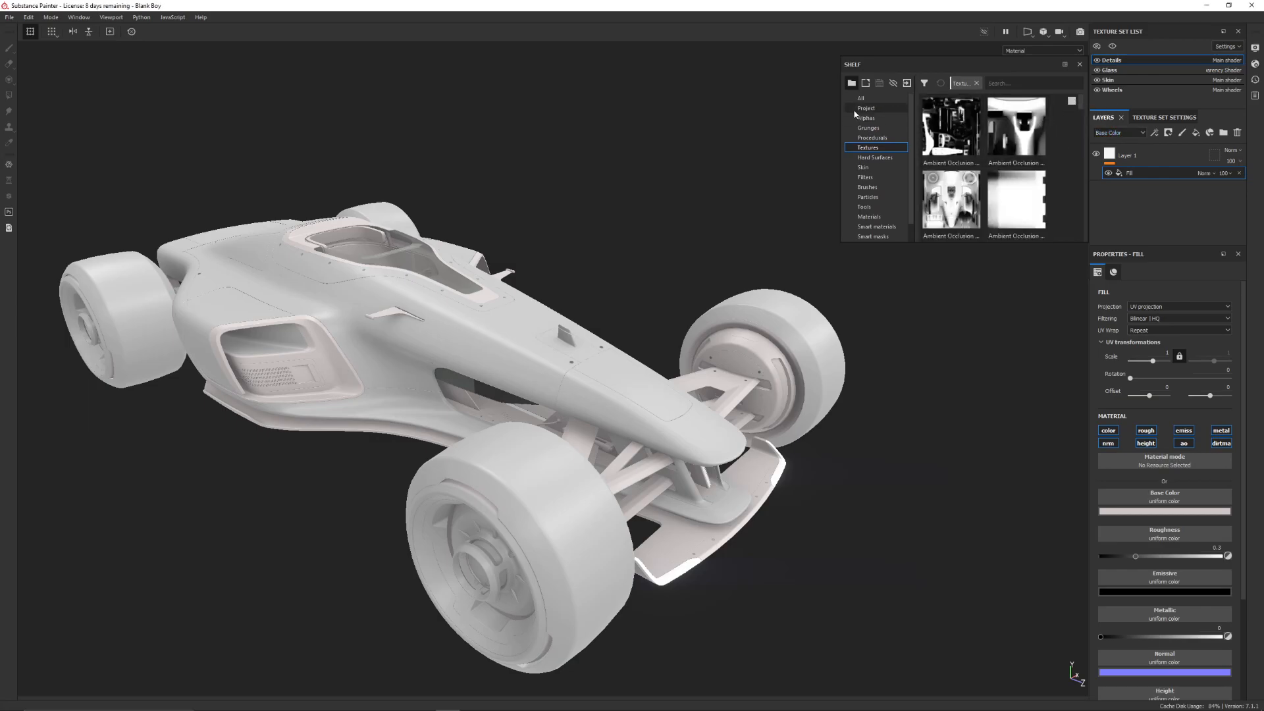
left_click_drag(842, 113, 679, 113)
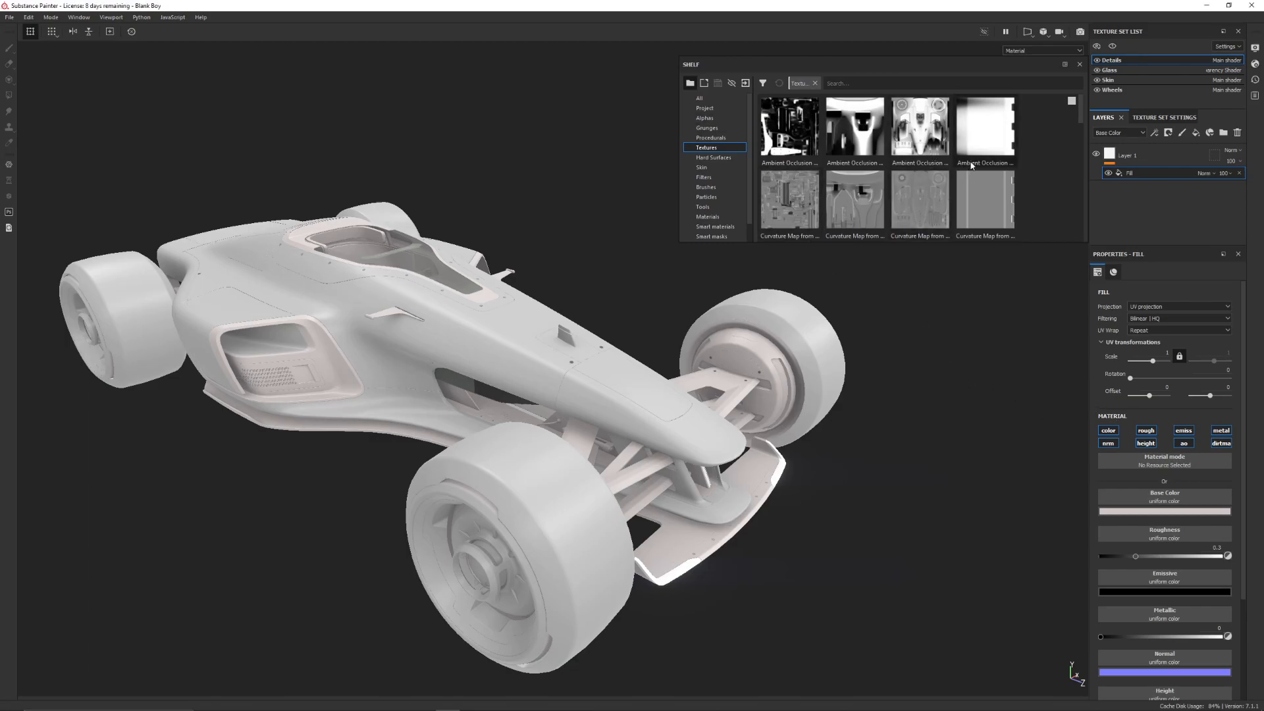
Assign the Details_B texture to the base color of the fill effect in the Details texture set
scroll(971, 165, "down", 5)
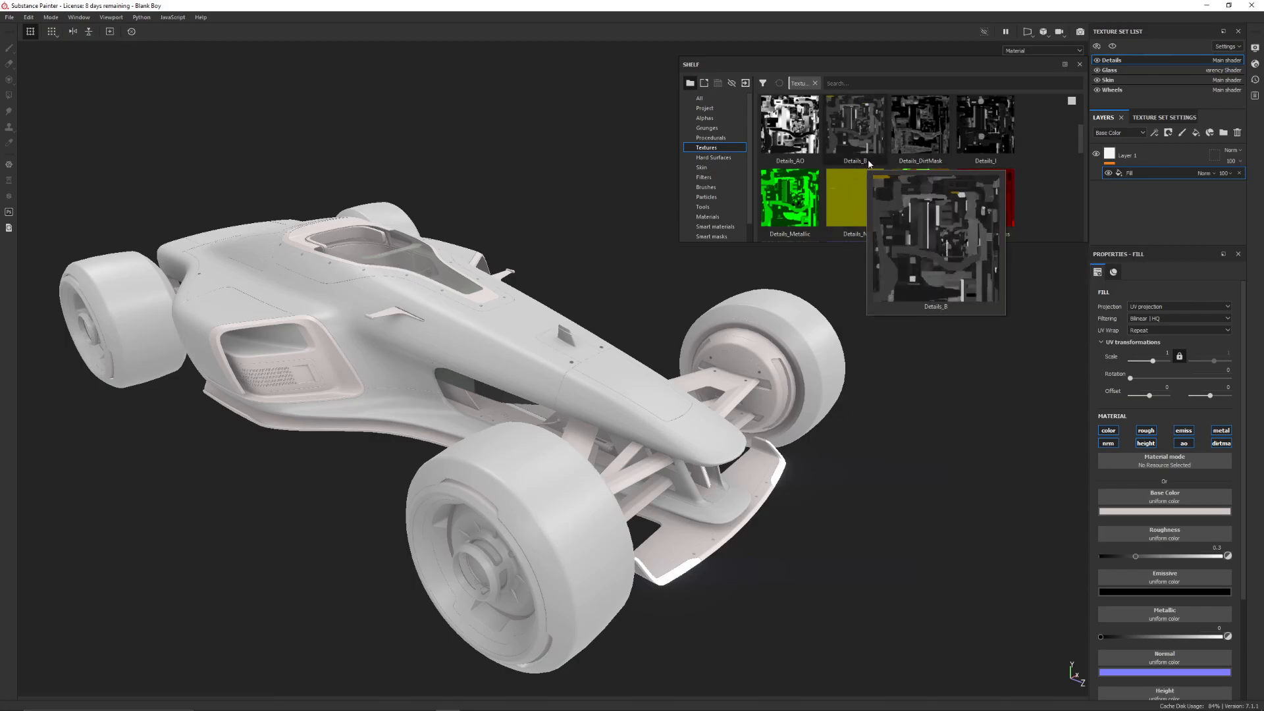
left_click_drag(1079, 128, 1081, 139)
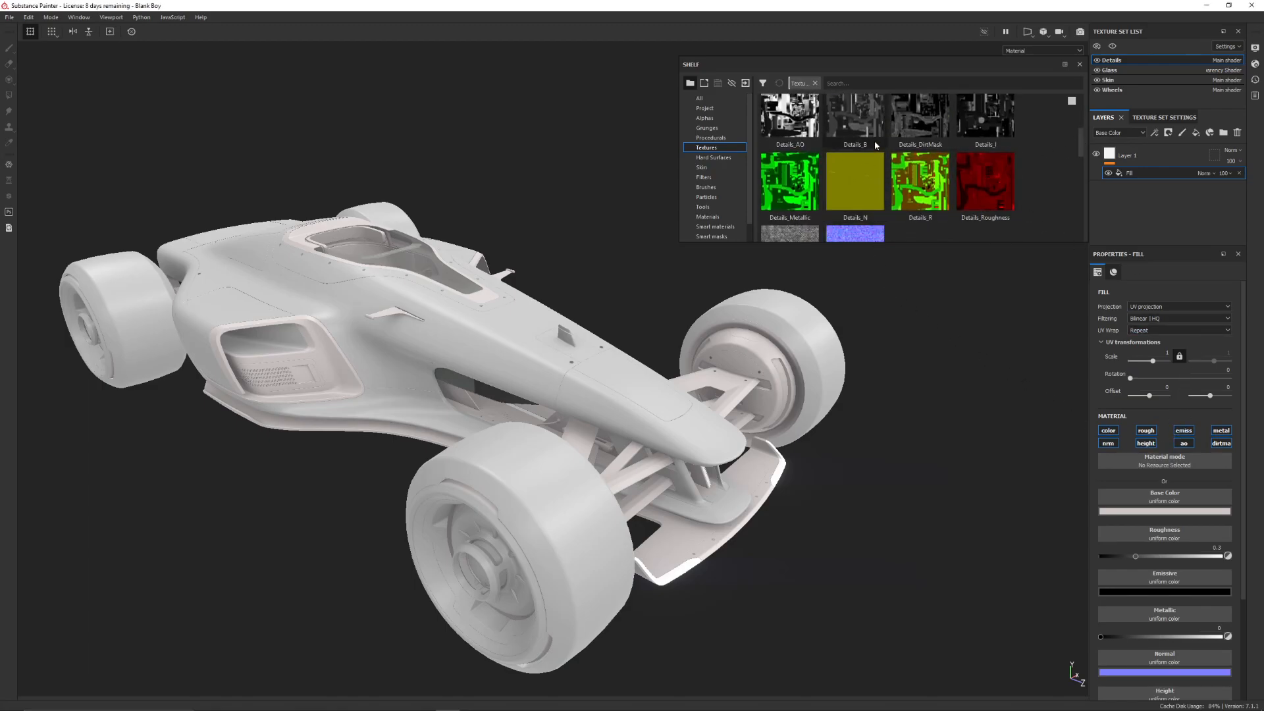
left_click_drag(1083, 147, 1080, 135)
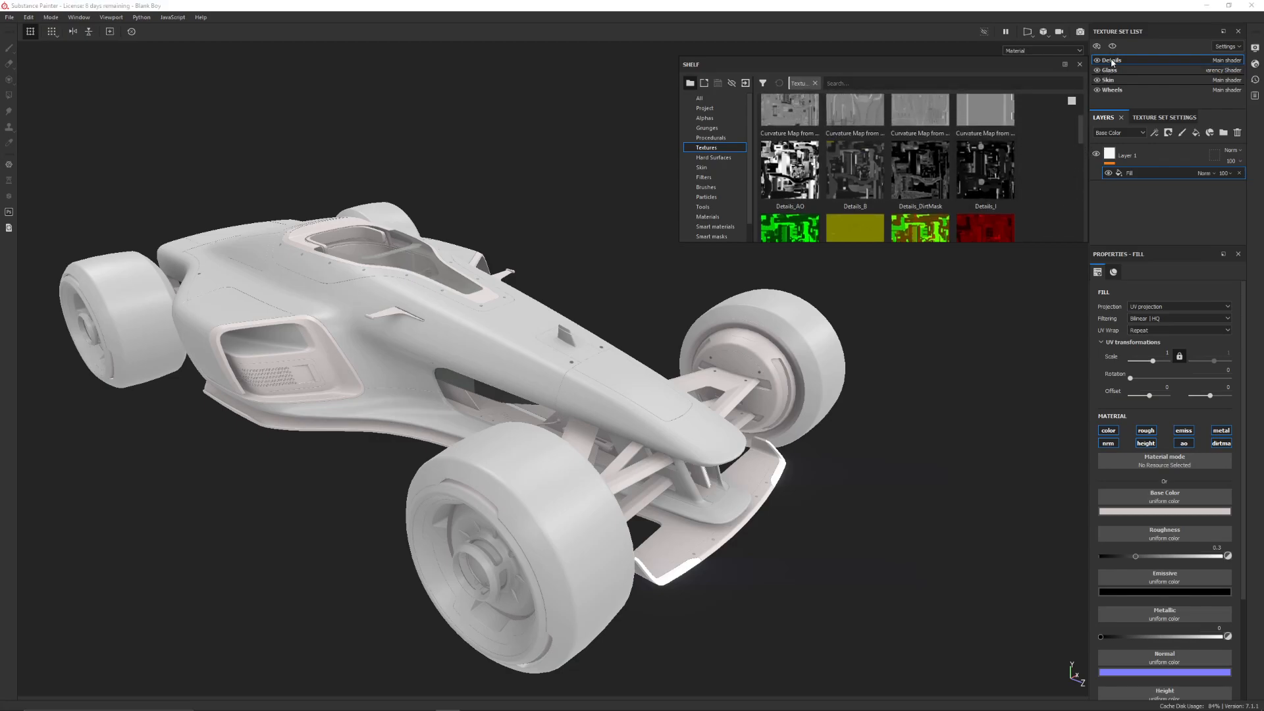
left_click_drag(1080, 125, 1084, 132)
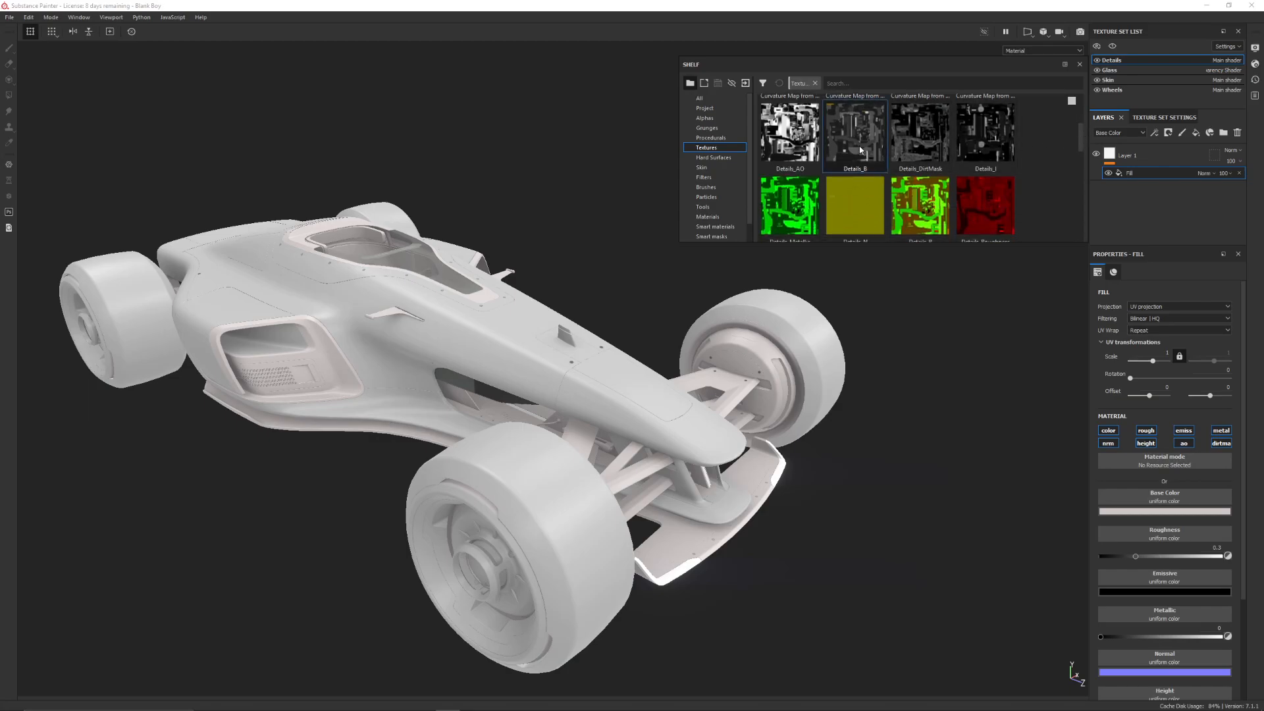
left_click_drag(938, 258, 1192, 498)
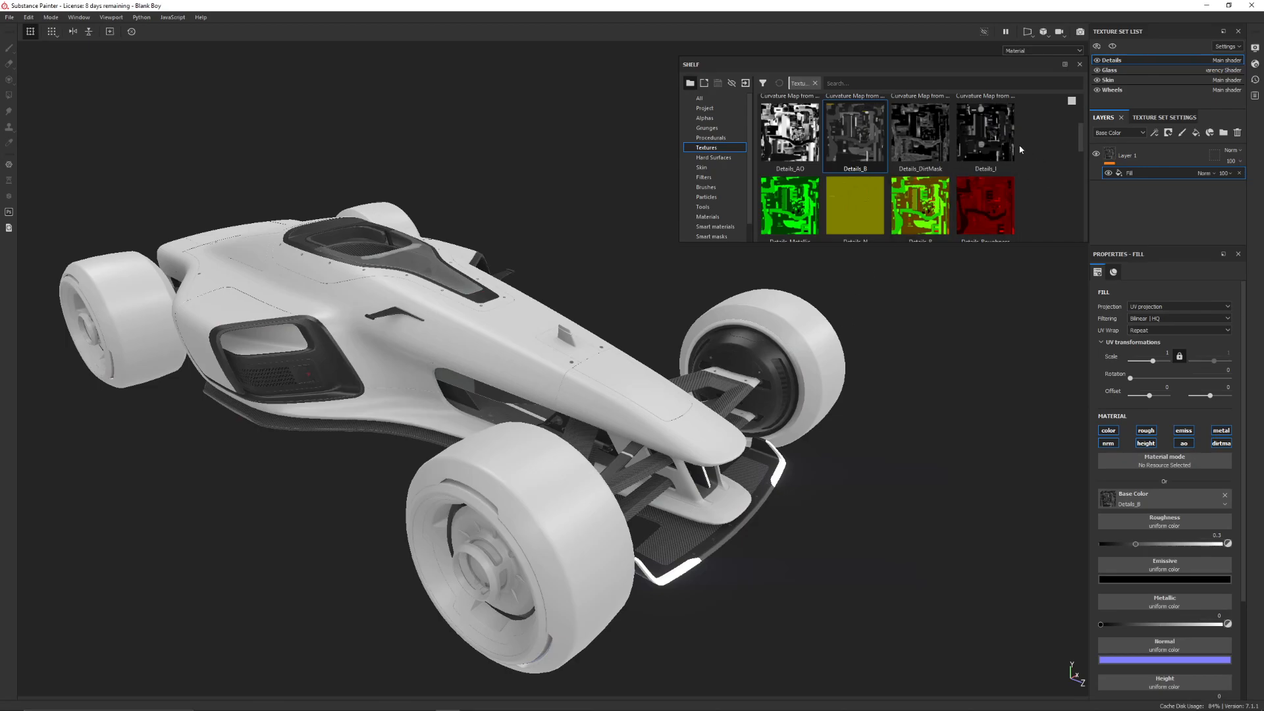
Assign Details_DirtMask to the Details fill's DirtMask channel, Details_AO to ambient occlusion and Details_I to emissive
left_click_drag(1243, 545, 1243, 567)
left_click_drag(920, 147, 1143, 654)
scroll(1177, 483, "down", 3)
left_click_drag(795, 150, 1148, 609)
left_click_drag(986, 135, 1155, 452)
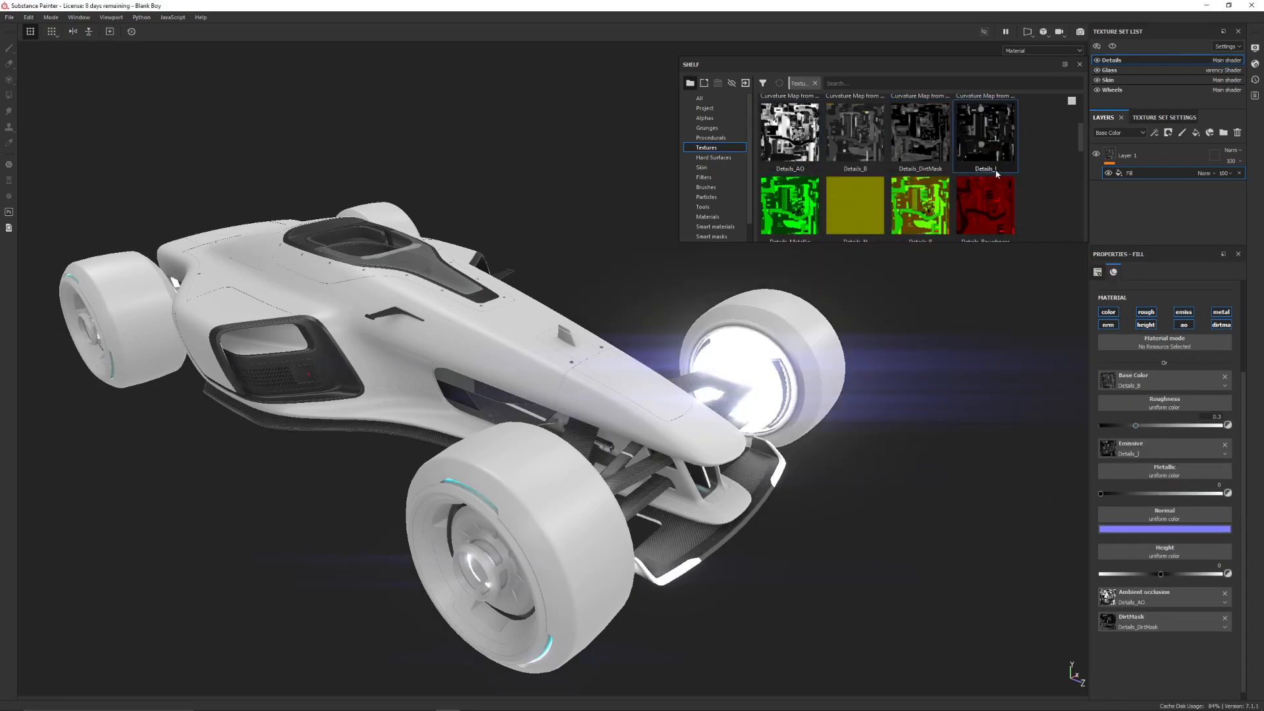
Assign Details_Metallic to the Details fill's metallic channel, Details_N to normal and Details_R to roughness
mouse_move(997, 174)
left_click_drag(790, 209, 1172, 469)
mouse_move(876, 216)
left_mouse_down()
mouse_move(1125, 477)
mouse_move(1168, 497)
left_mouse_up()
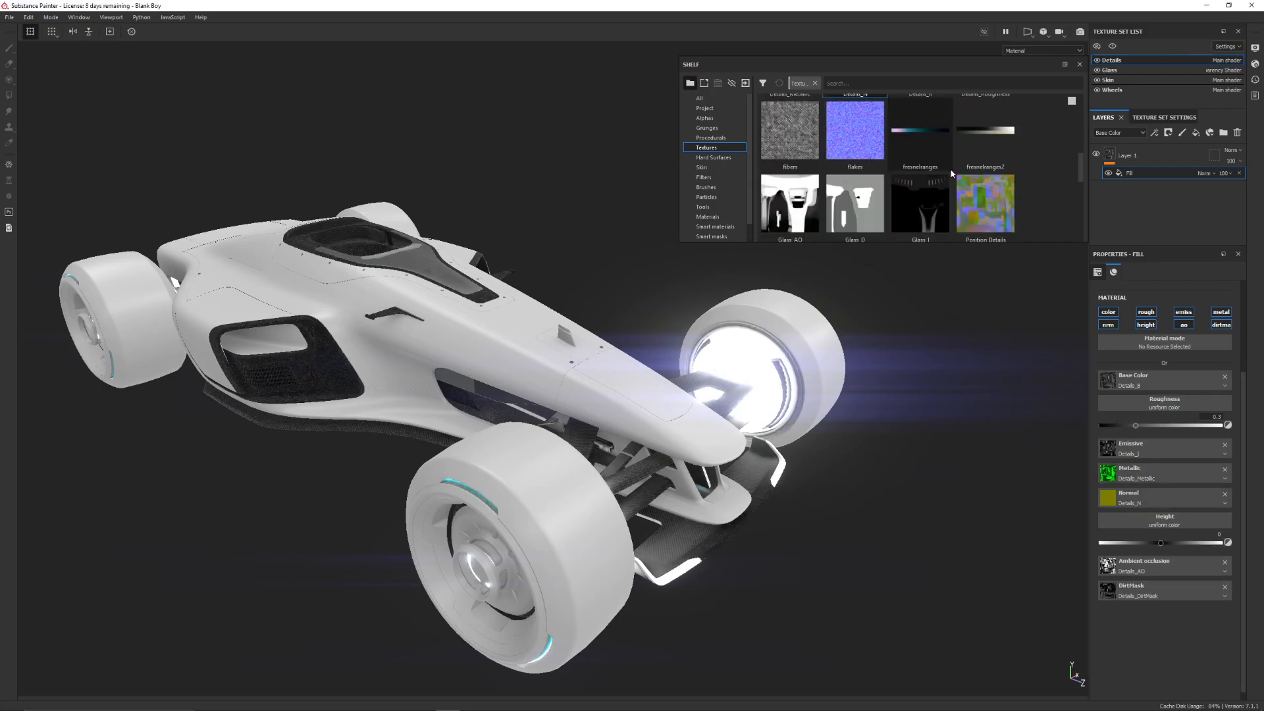
scroll(1080, 147, "down", 1)
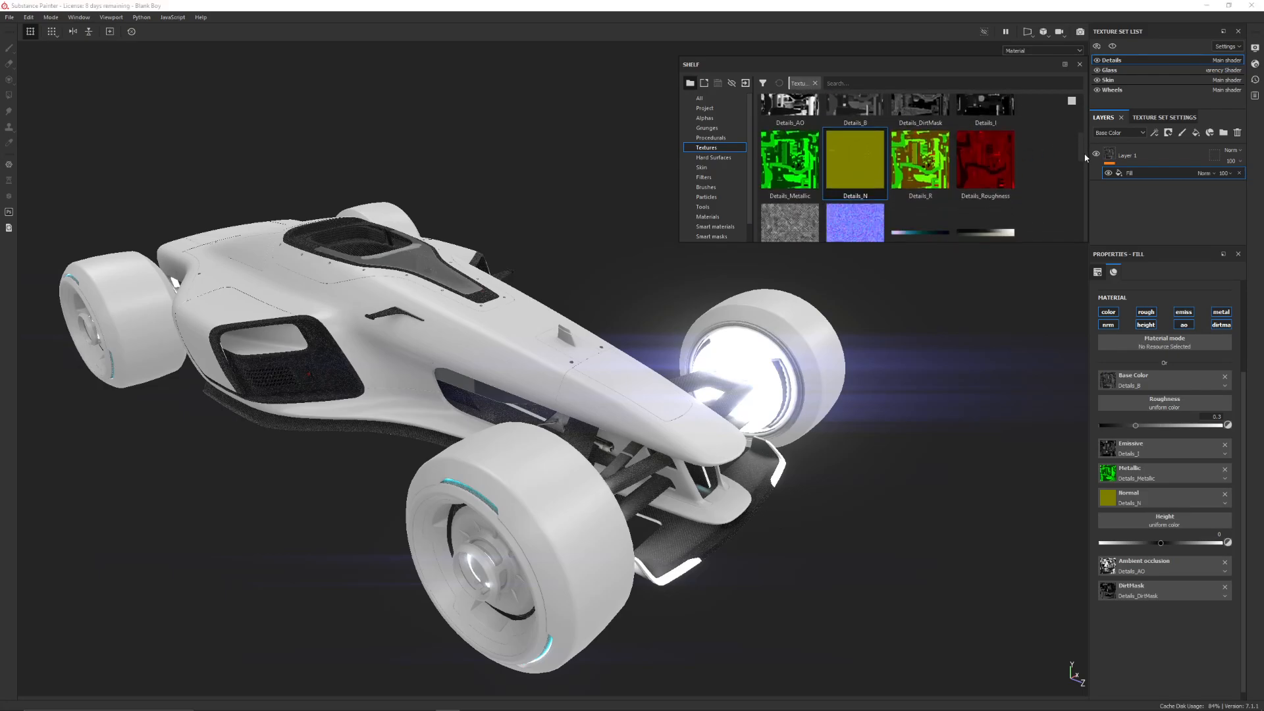
left_click_drag(928, 168, 1162, 395)
left_click_drag(1254, 369, 1155, 401)
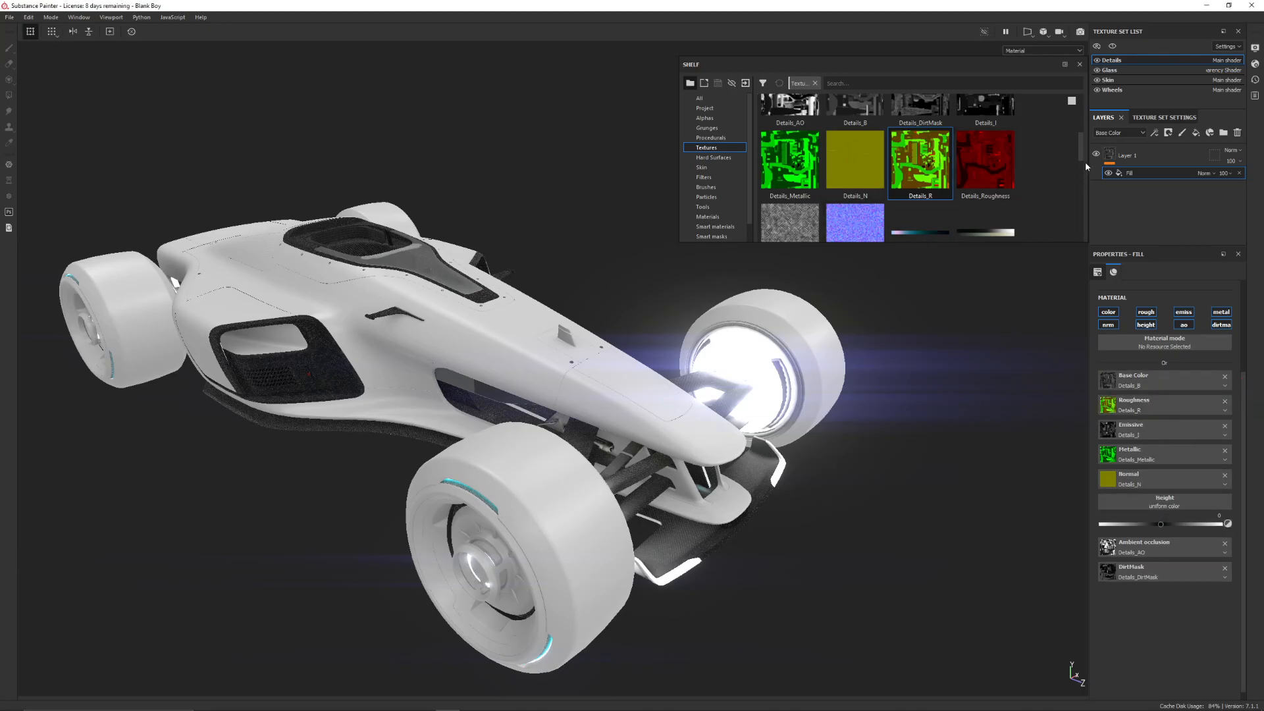
Create a paint layer with a fill effect in the Skin texture set
left_click_drag(1079, 148, 1077, 129)
left_click_drag(892, 330, 827, 359, "alt")
mouse_move(395, 197)
left_mouse_down("alt")
mouse_move(418, 224)
mouse_move(403, 191)
left_mouse_up("alt")
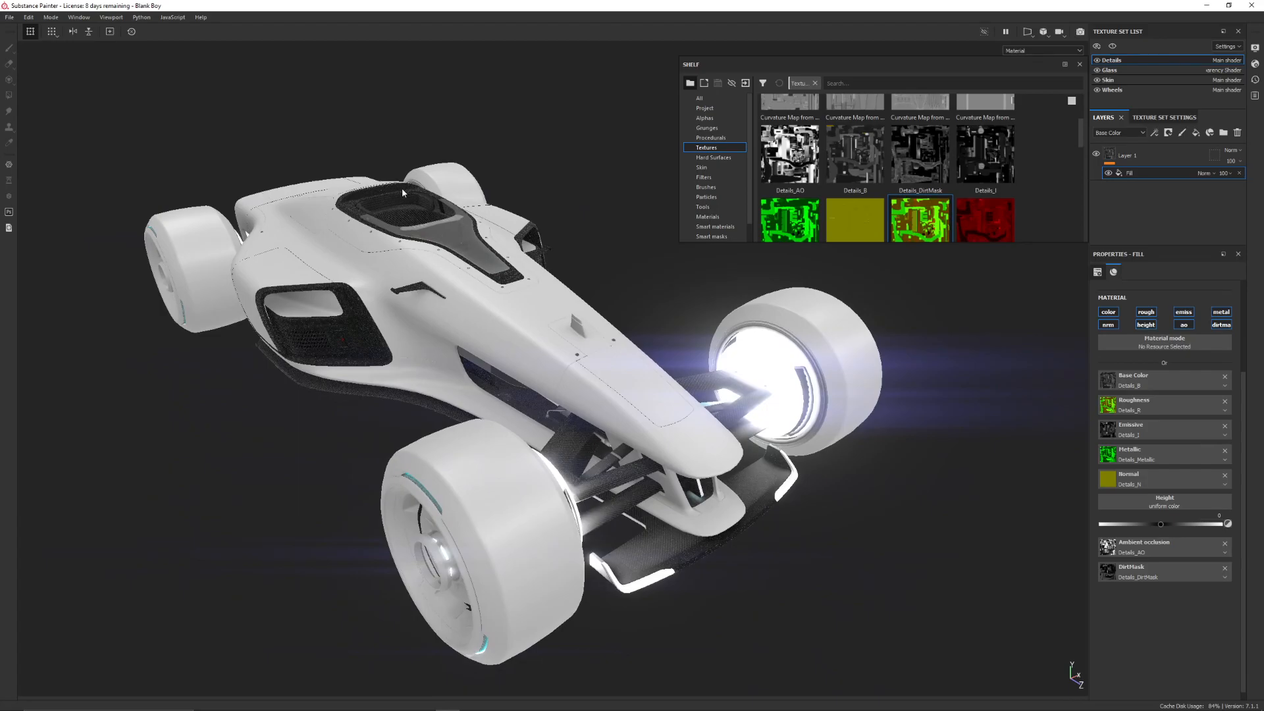
left_click_drag(422, 226, 629, 281, "alt")
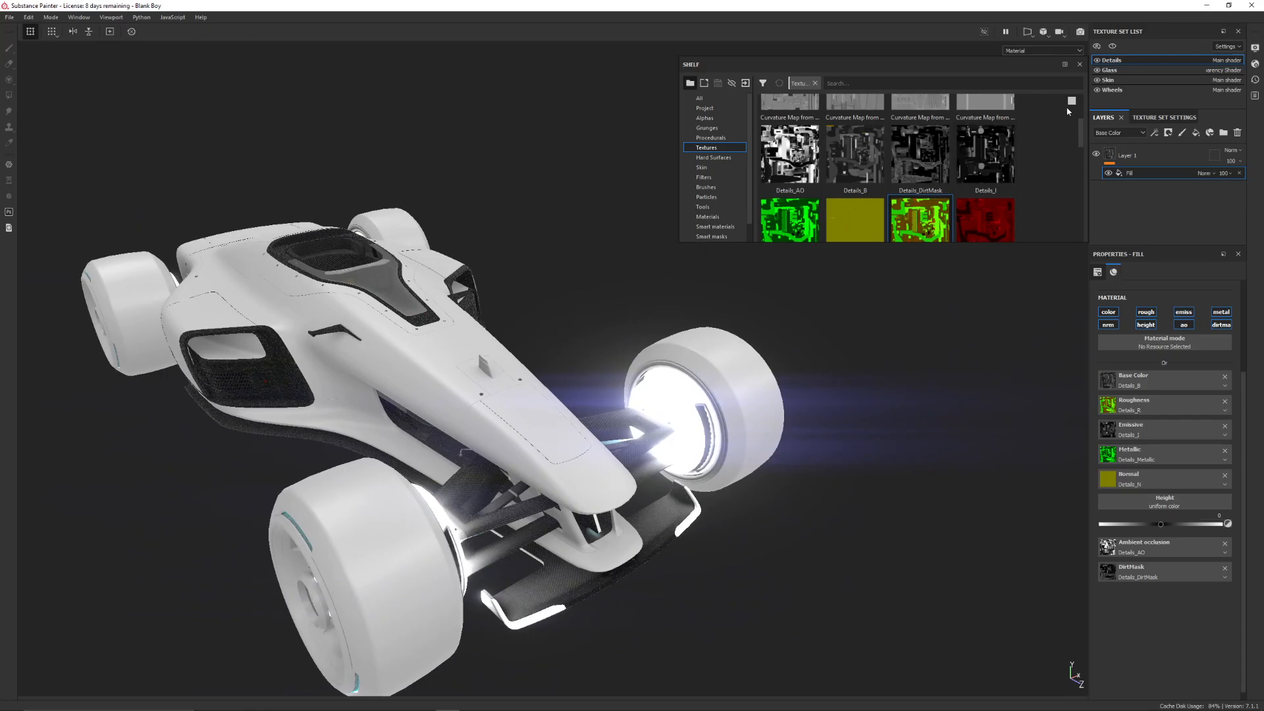
left_click(1120, 79)
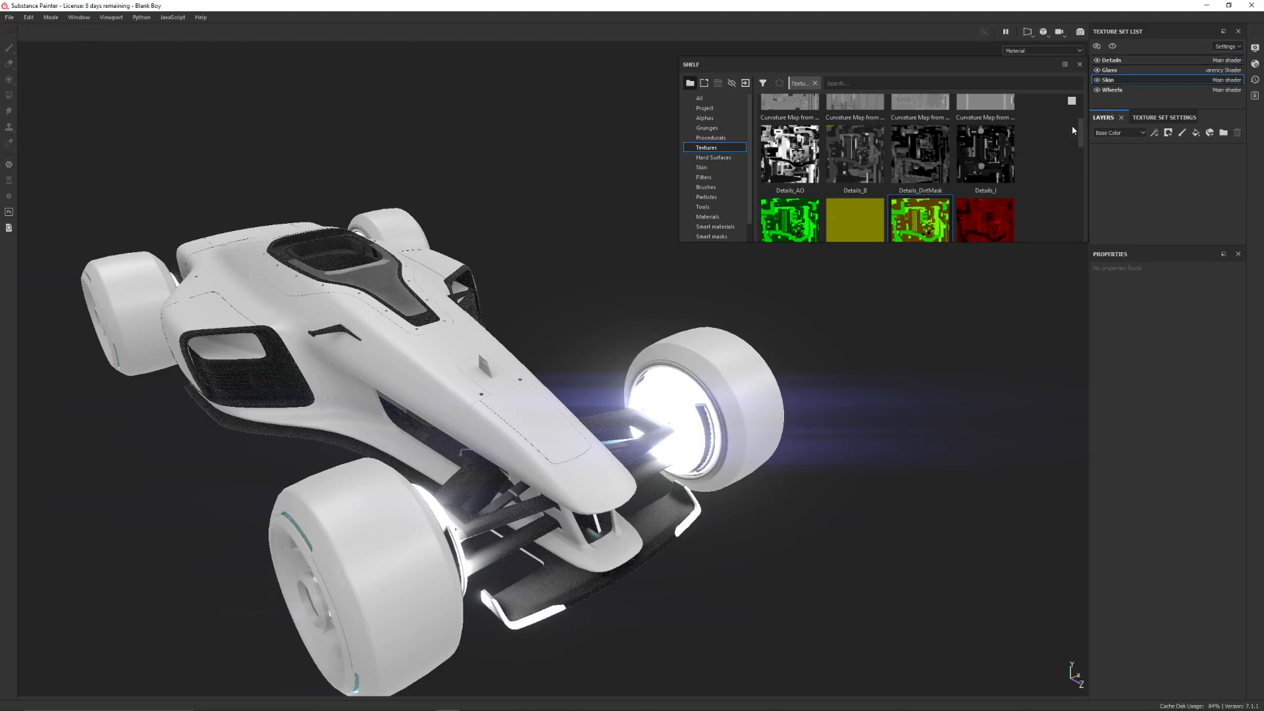
left_click_drag(1079, 128, 1093, 204)
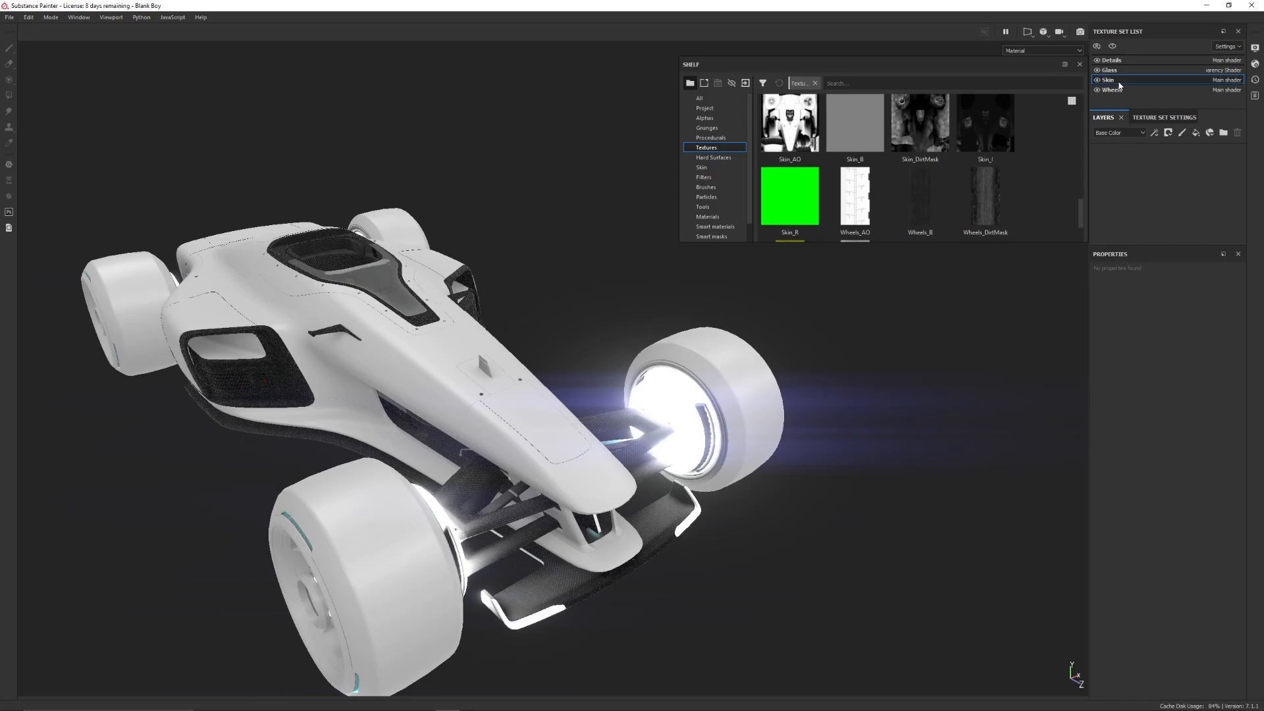
left_click(1181, 133)
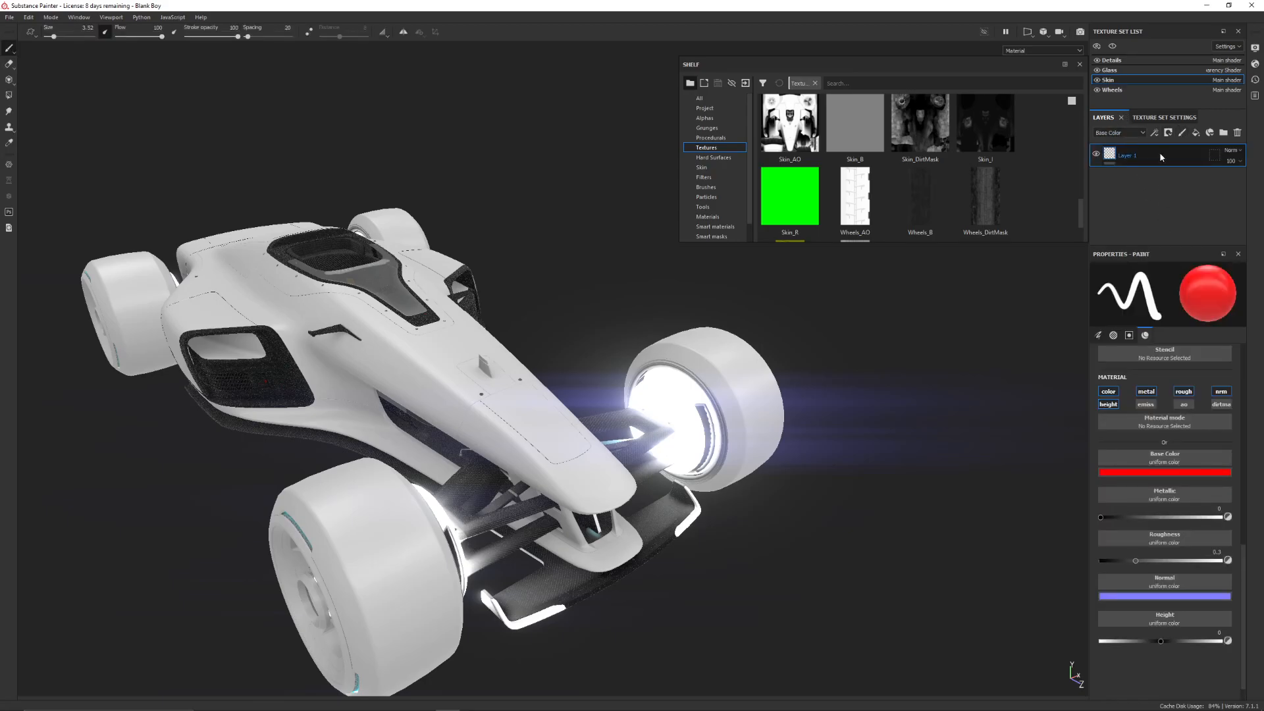
right_click(1160, 157)
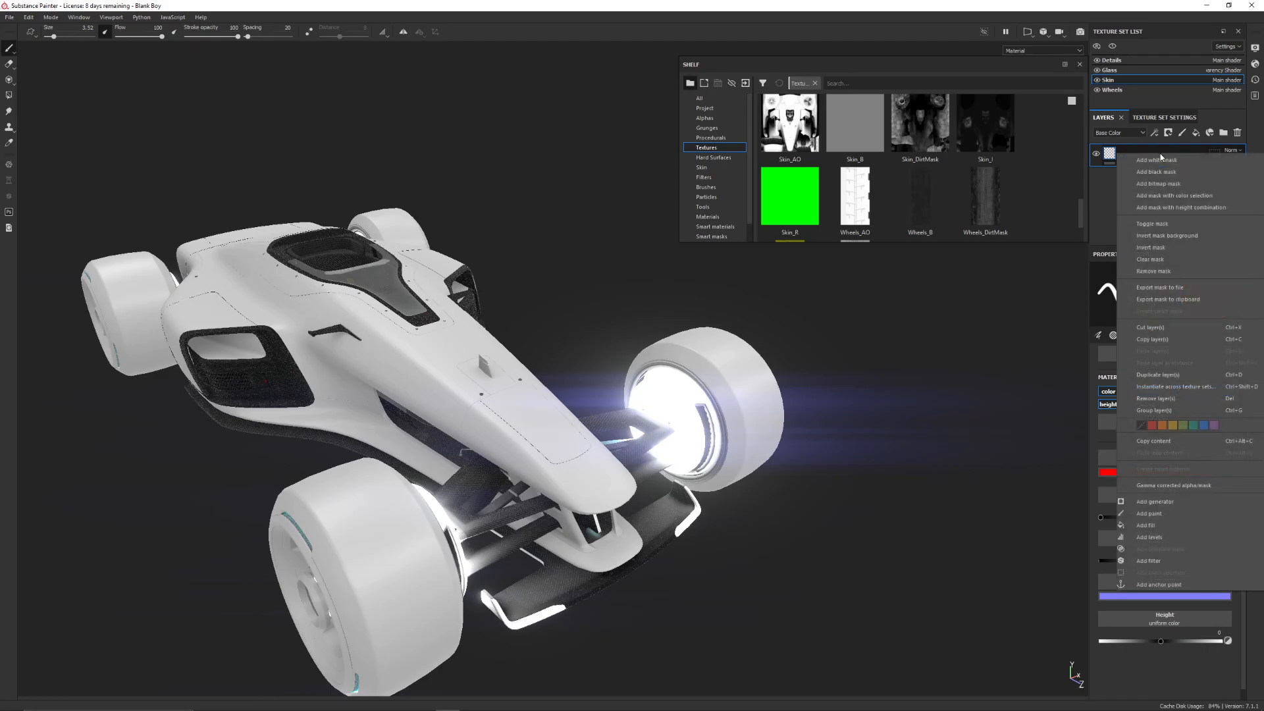
left_click(1151, 525)
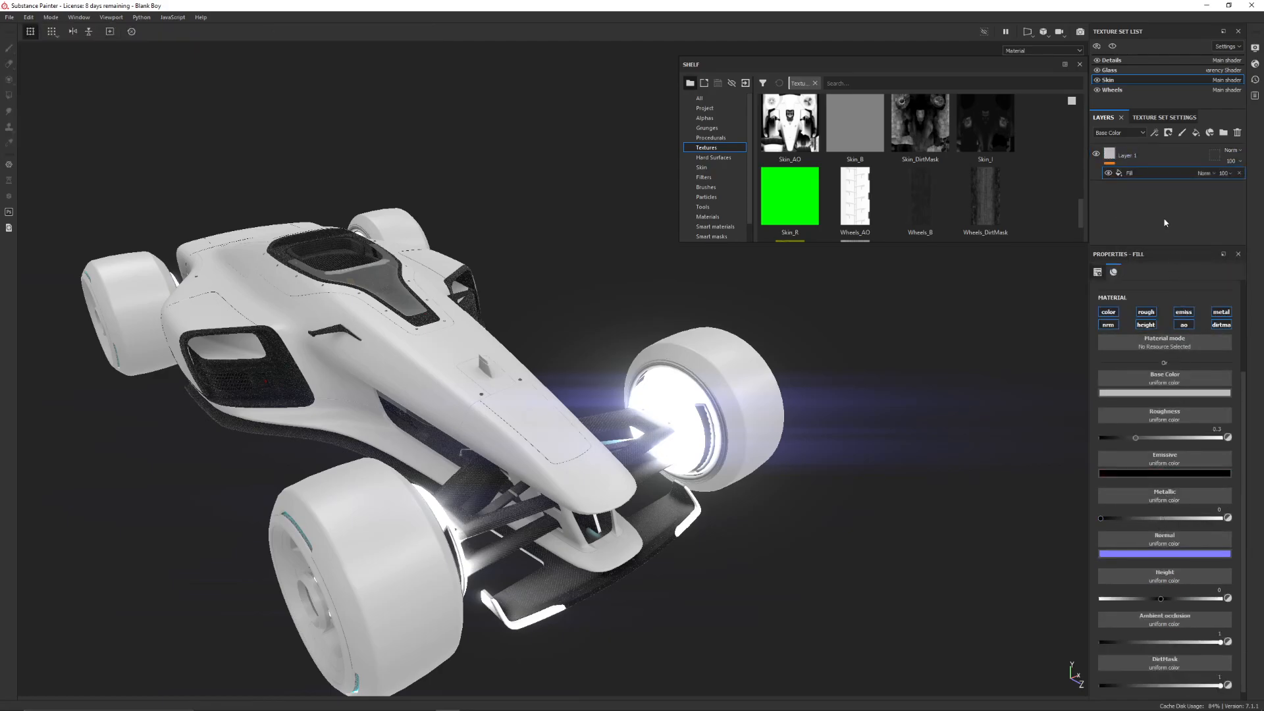
left_click(1109, 312)
left_click(1146, 311)
left_click(1110, 312)
left_click(1146, 312)
Texture the Skin fill with Skin_B for base color, Skin_I for emissive, Skin_DirtMask for DirtMask, Skin_AO for ambient occlusion and Skin_R for roughness
left_click_drag(858, 129, 1159, 381)
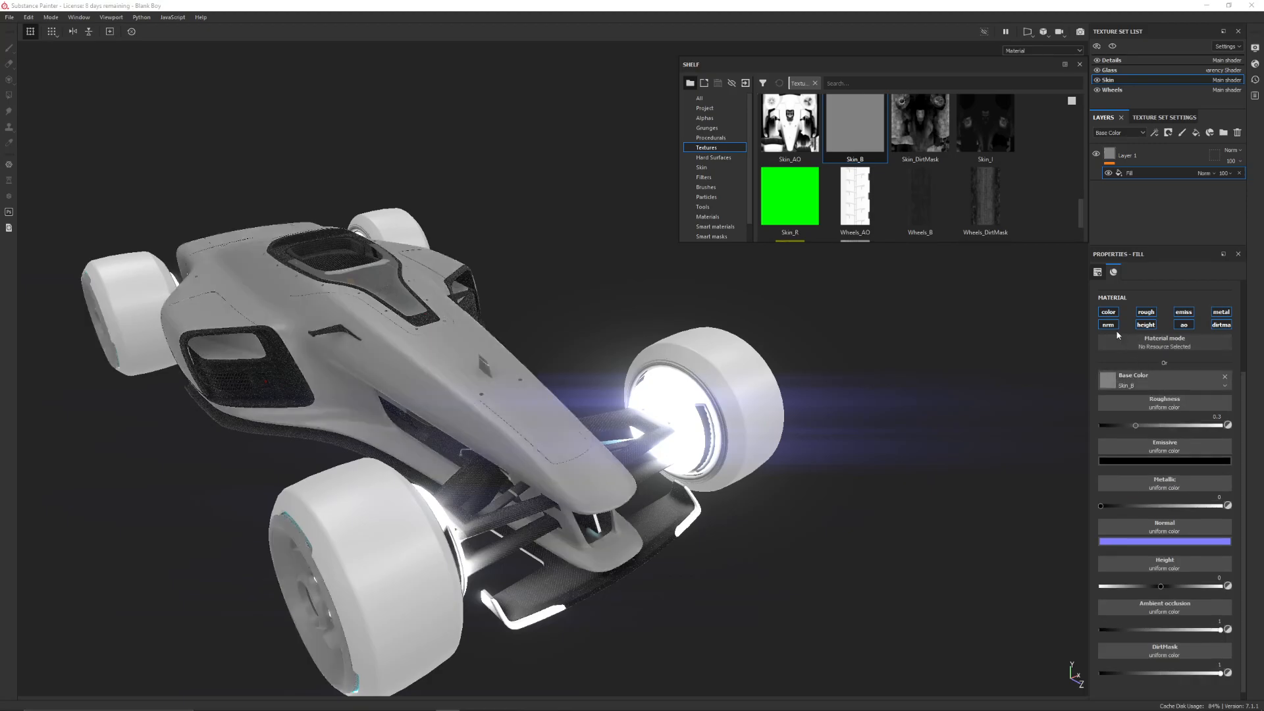
left_click_drag(1013, 135, 1174, 450)
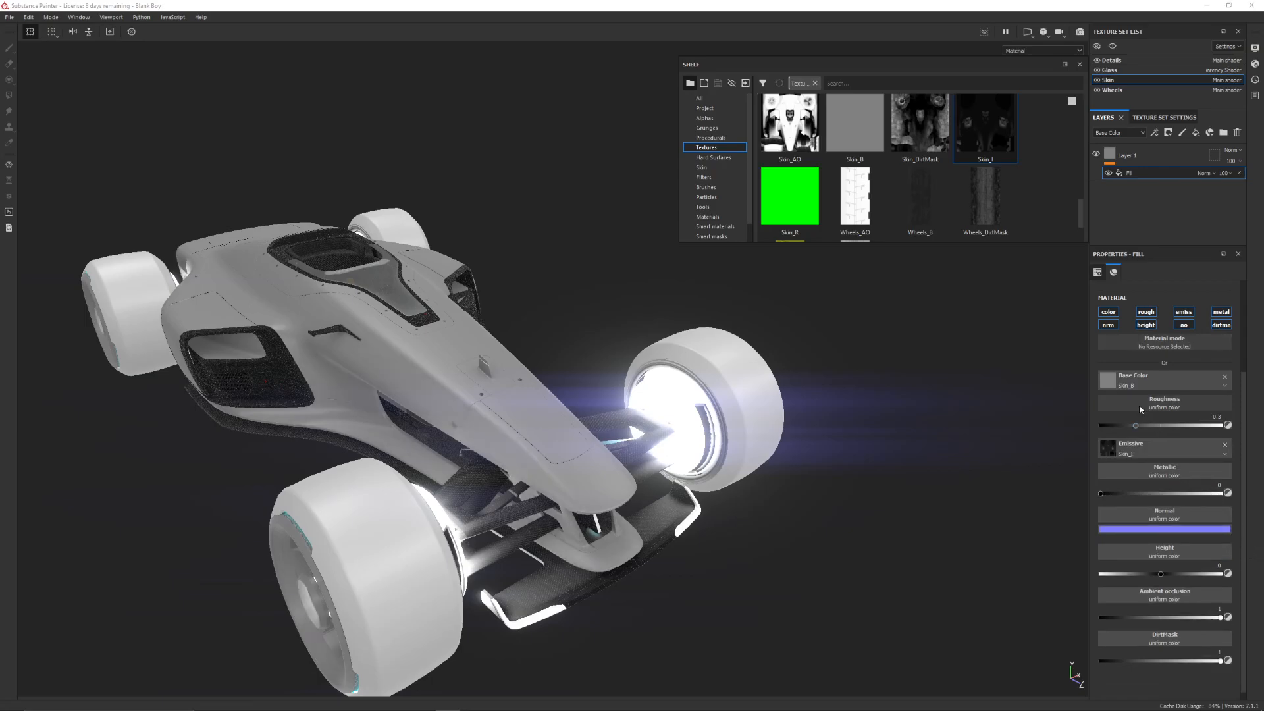
left_click_drag(921, 139, 1186, 634)
left_click_drag(789, 129, 1175, 588)
left_click_drag(790, 197, 1167, 391)
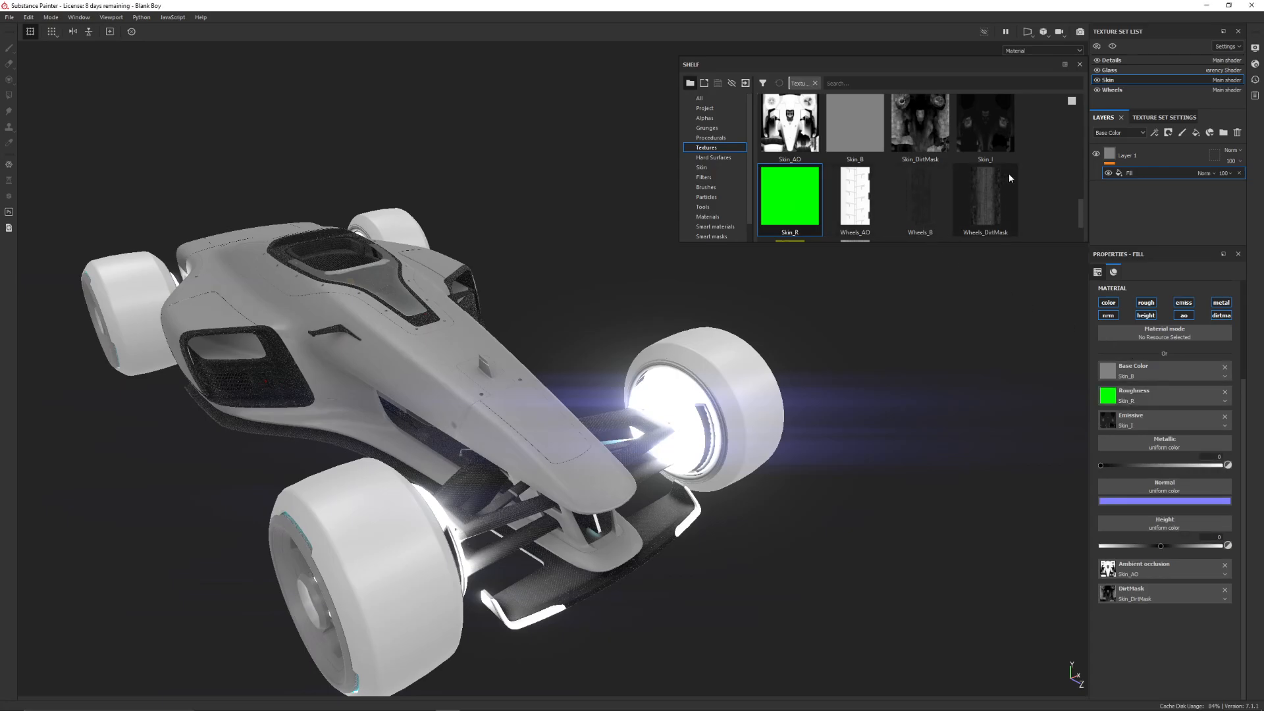
Look through the shelf's textures for any further Skin maps and for the Wheels maps
mouse_move(1012, 172)
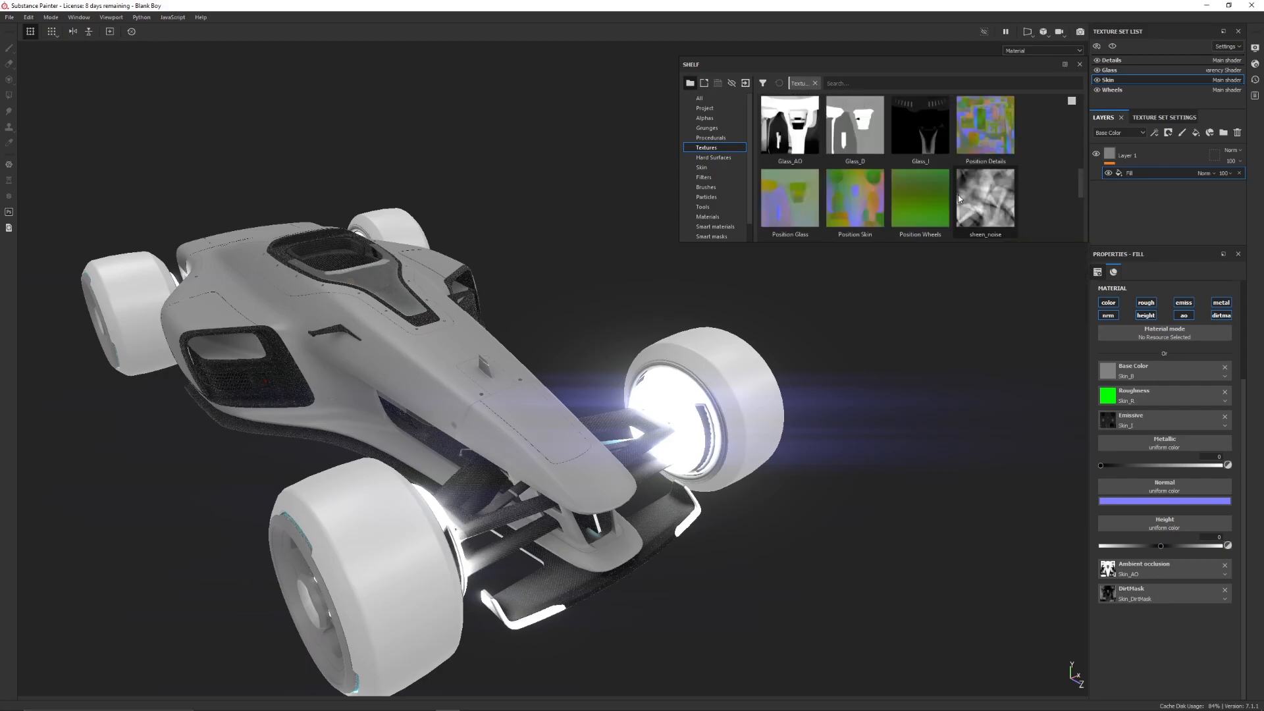
scroll(1084, 210, "down", 1)
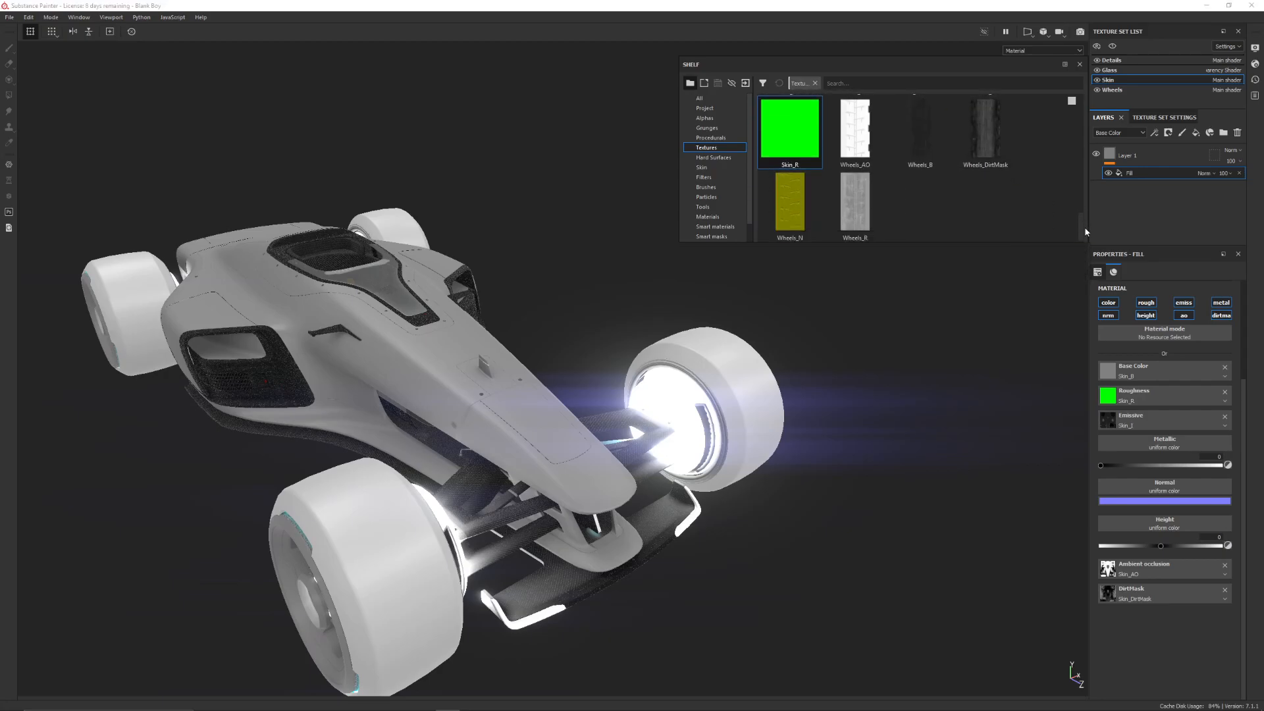
scroll(961, 213, "up", 2)
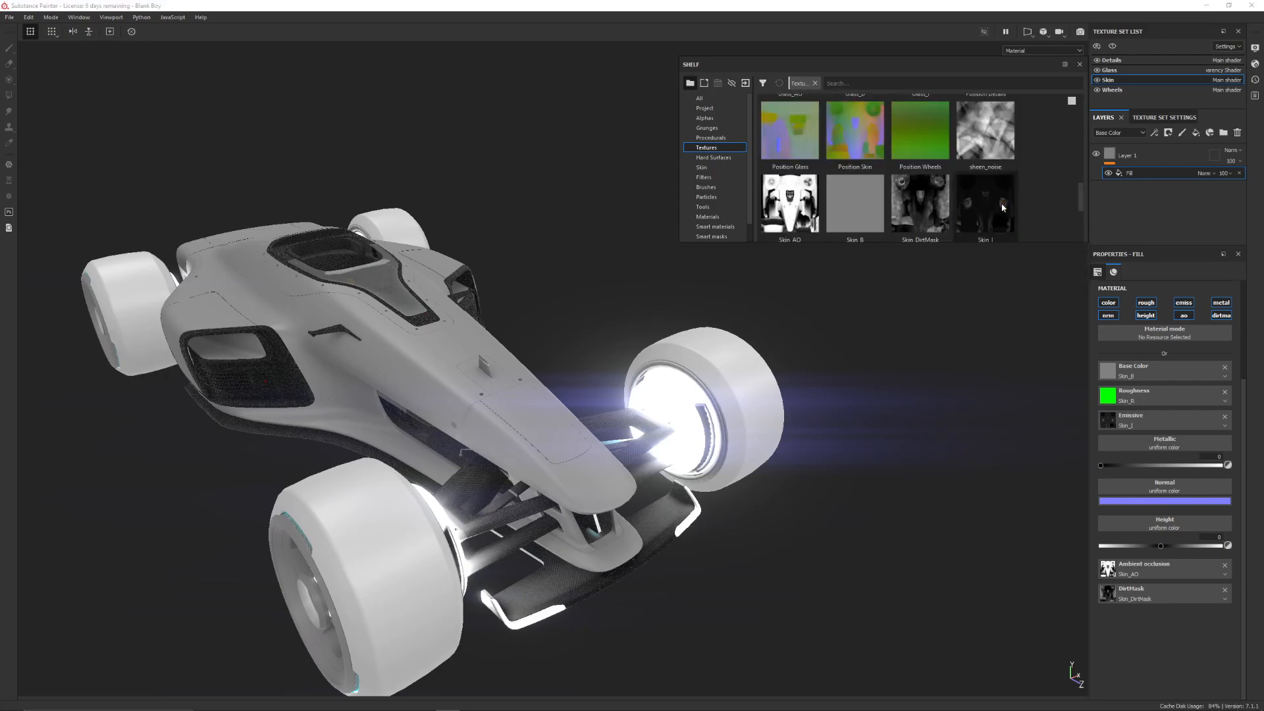
scroll(1079, 220, "down", 2)
scroll(1084, 222, "up", 1)
scroll(1083, 205, "up", 1)
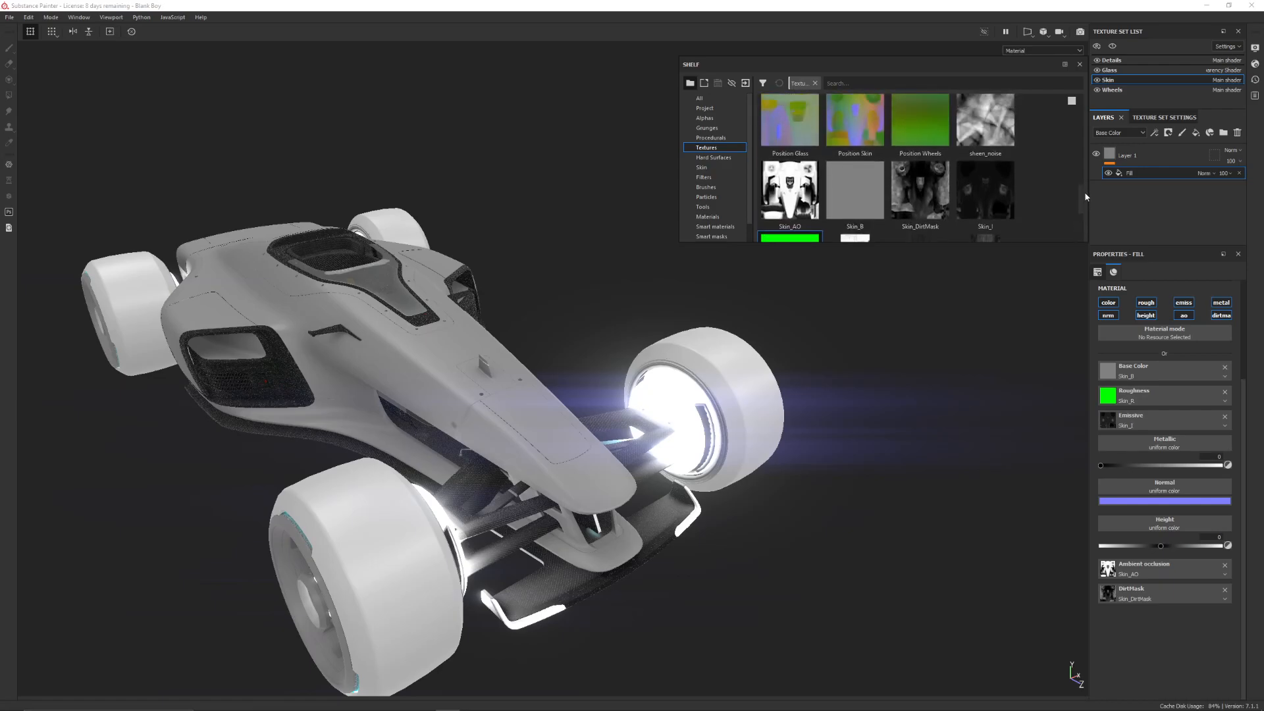
scroll(1084, 190, "down", 2)
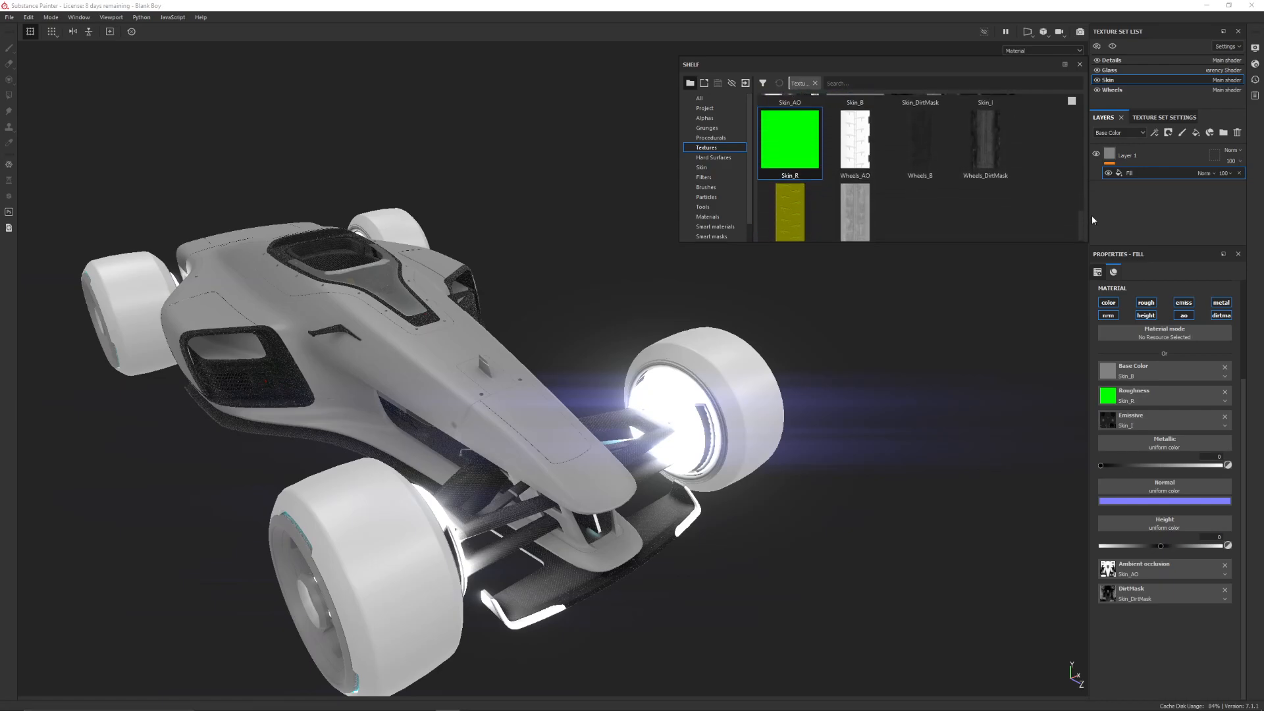
scroll(1094, 214, "up", 1)
left_click_drag(1094, 213, 1101, 213)
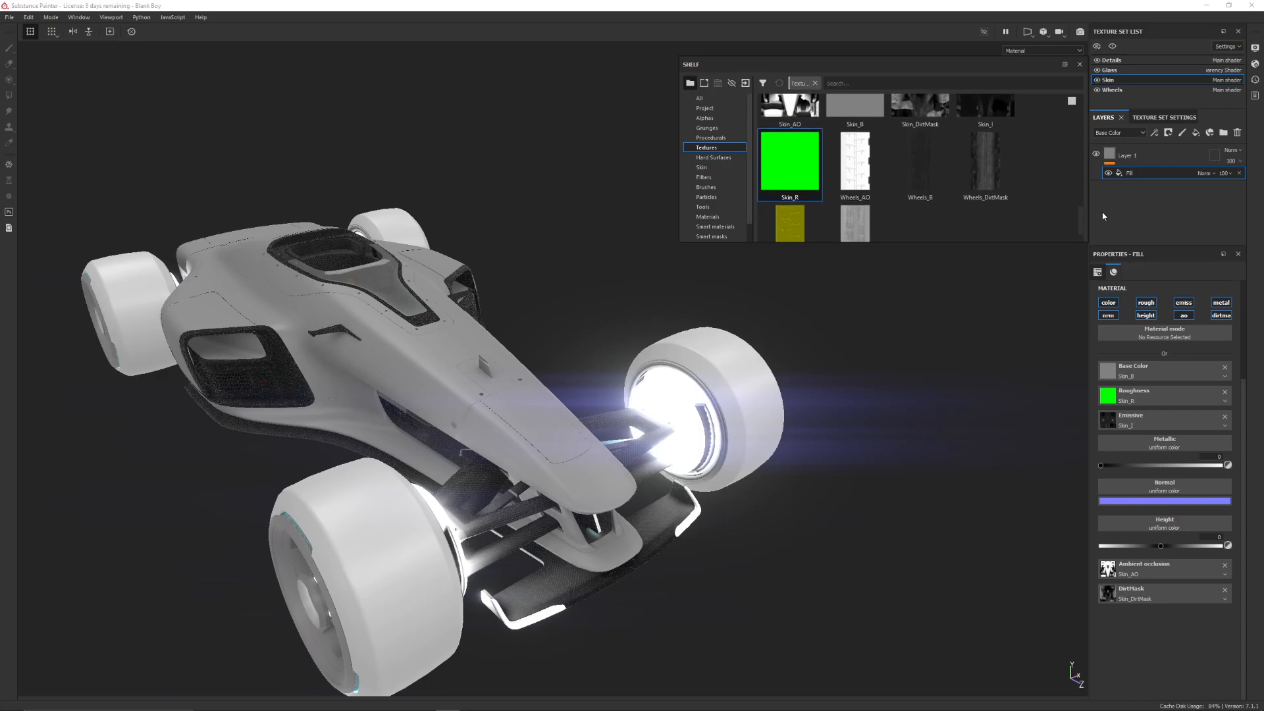
Create a paint layer with a fill effect in the Wheels texture set
left_click_drag(658, 282, 731, 314, "alt")
left_click(1160, 91)
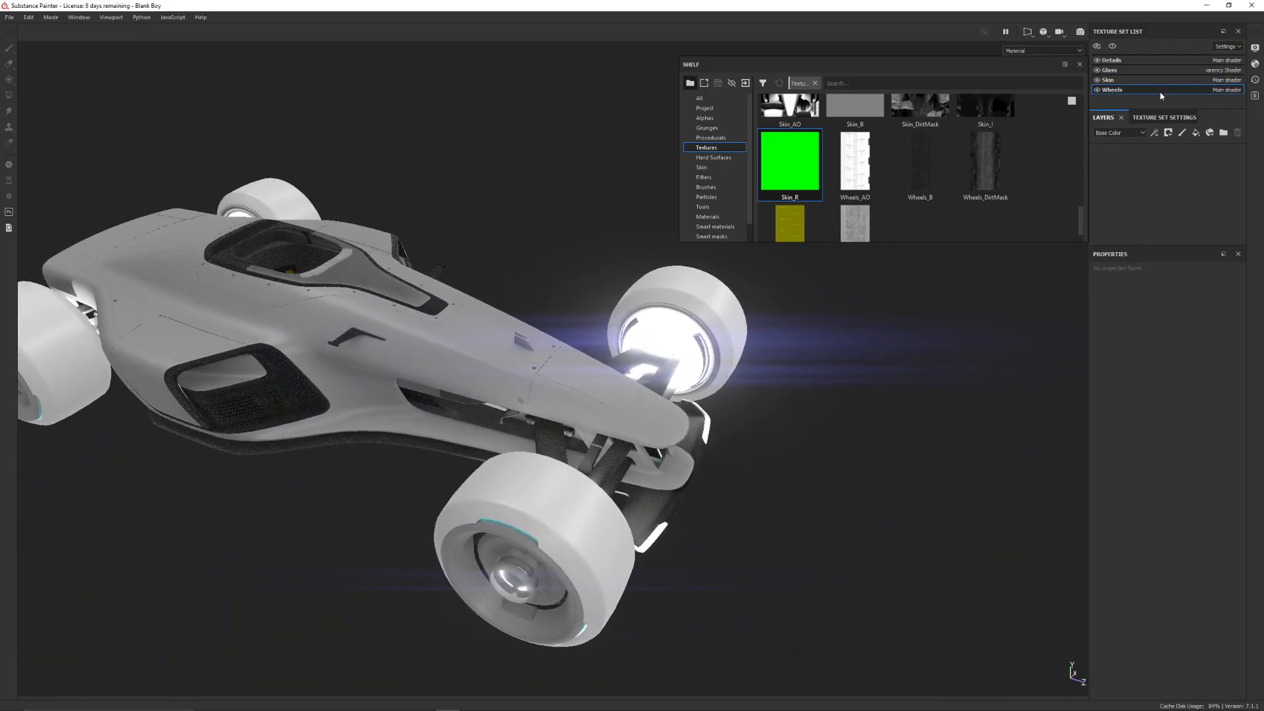
left_click(1182, 132)
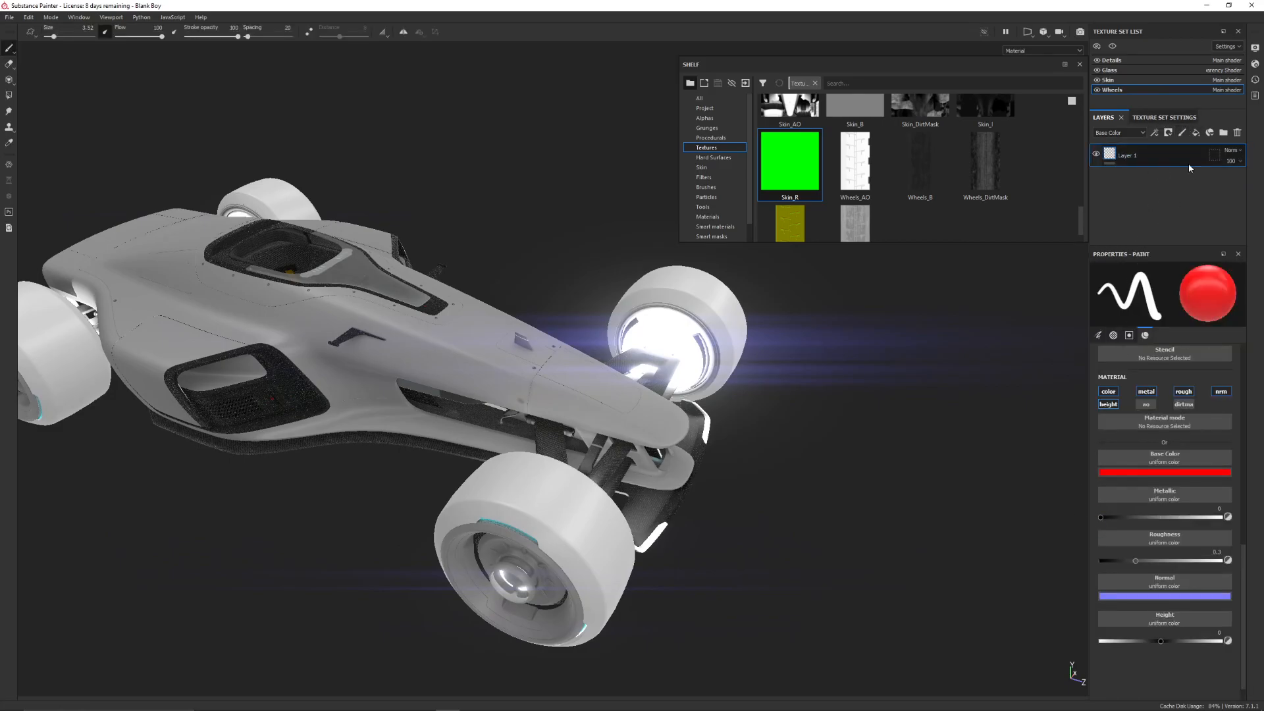
right_click(1158, 155)
left_click(1152, 519)
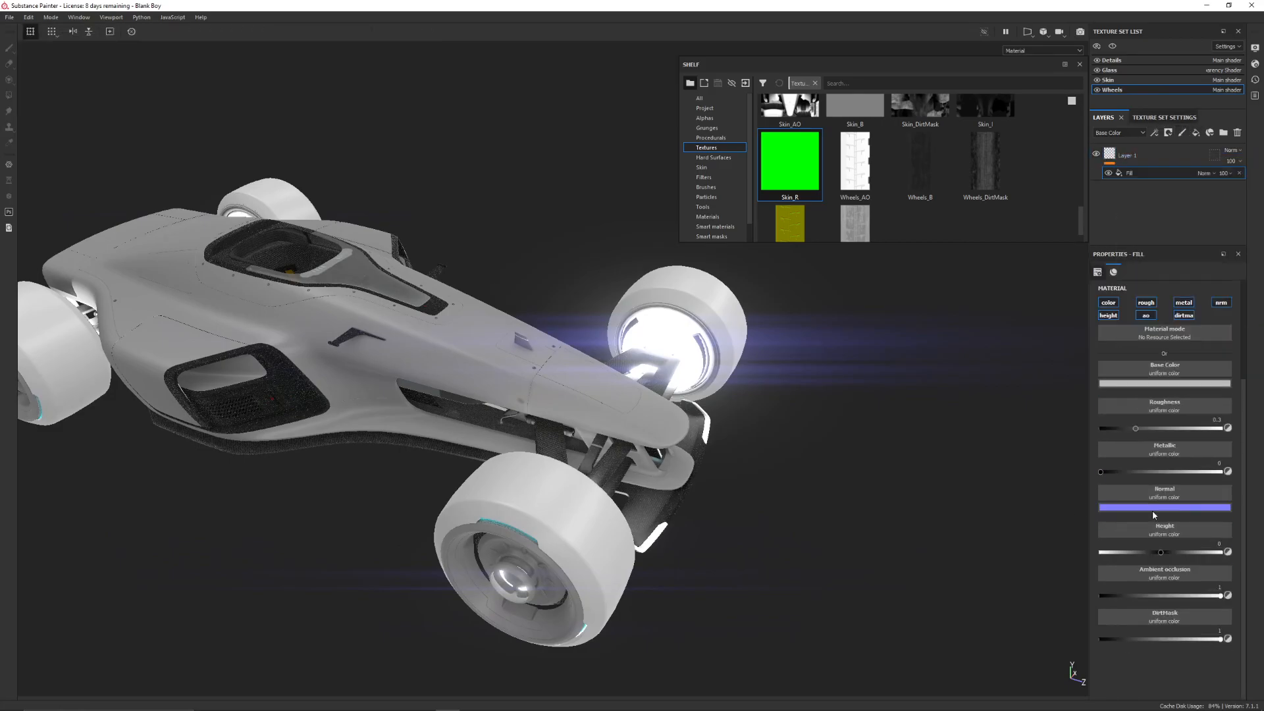
Texture the Wheels fill with Wheels_AO for ambient occlusion, Wheels_B for base color, Wheels_DirtMask for DirtMask and Wheels_N for normal
left_click_drag(855, 164, 1163, 573)
left_click_drag(920, 164, 1165, 371)
left_click_drag(1006, 160, 1164, 585)
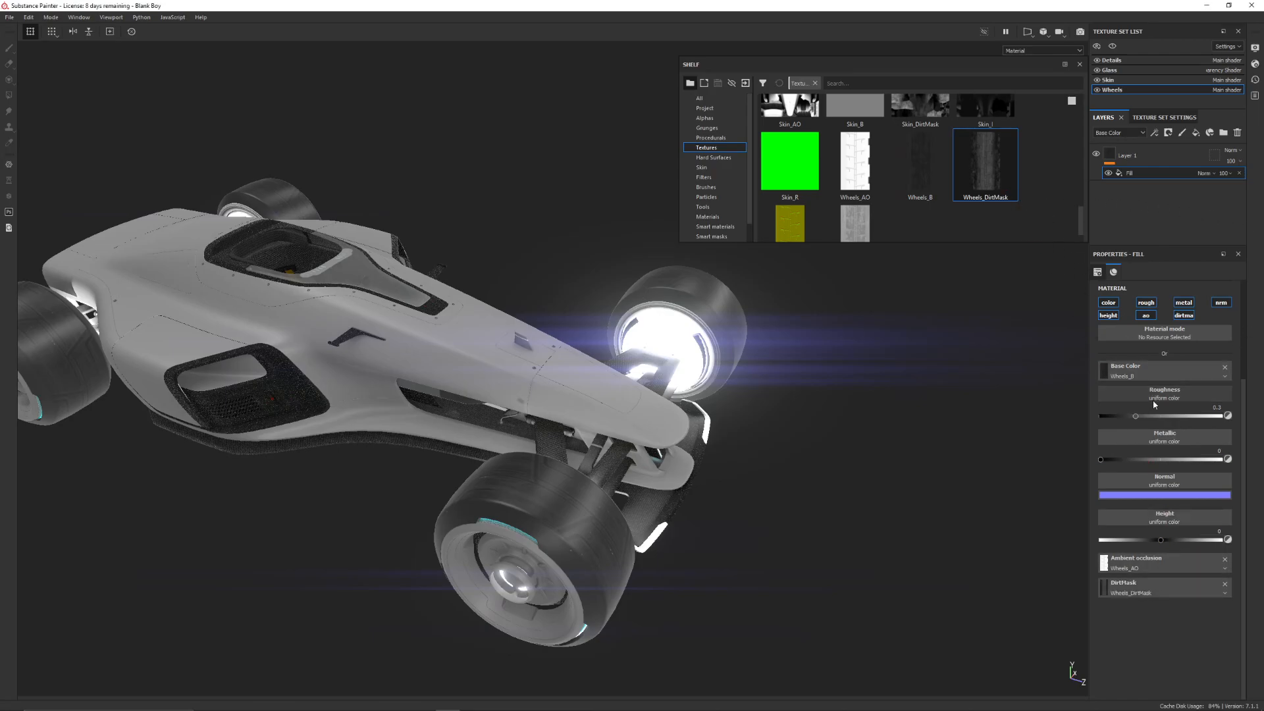
left_click_drag(790, 224, 1205, 479)
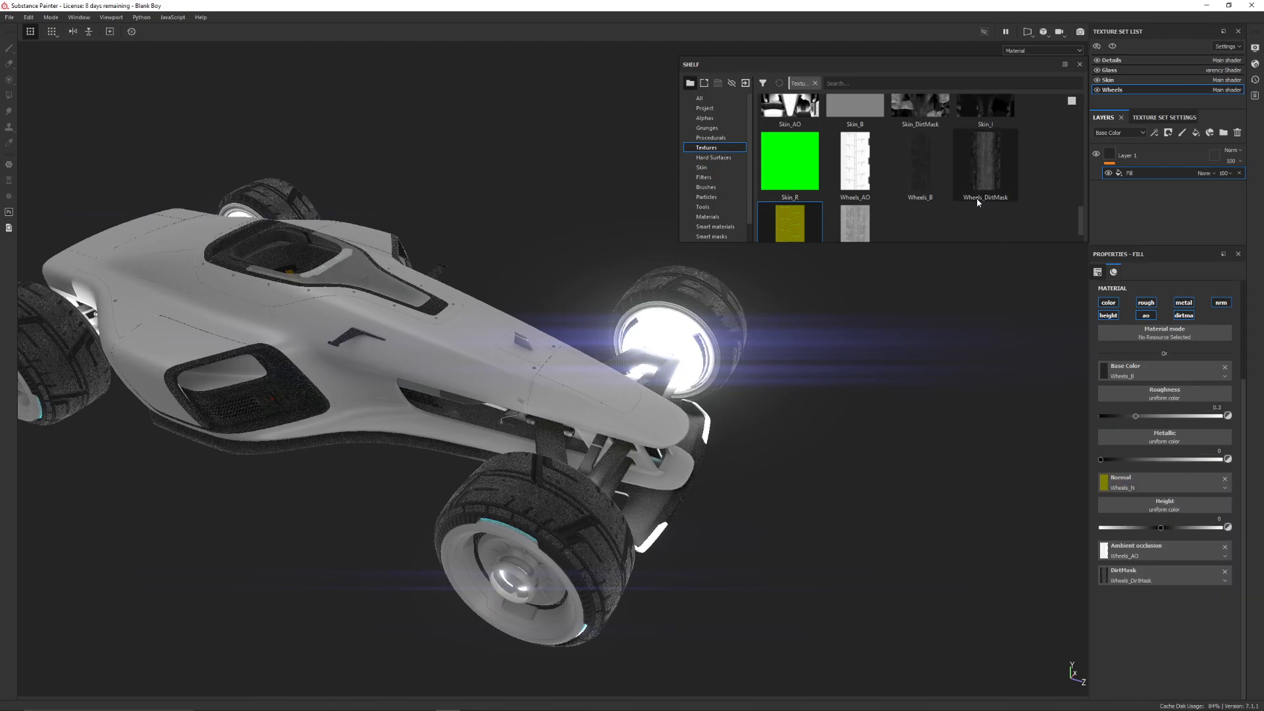
Assign Wheels_N to the Wheels fill's height channel and clear its normal channel
left_click(802, 172)
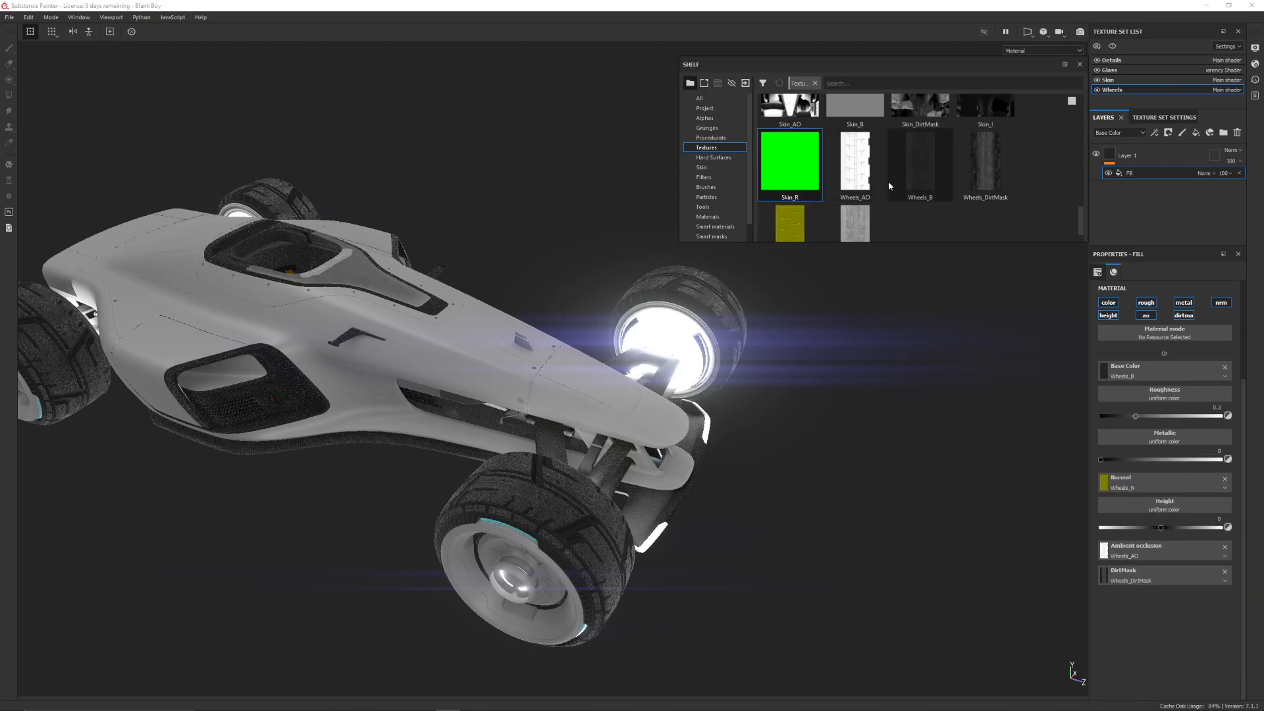
scroll(887, 181, "down", 1)
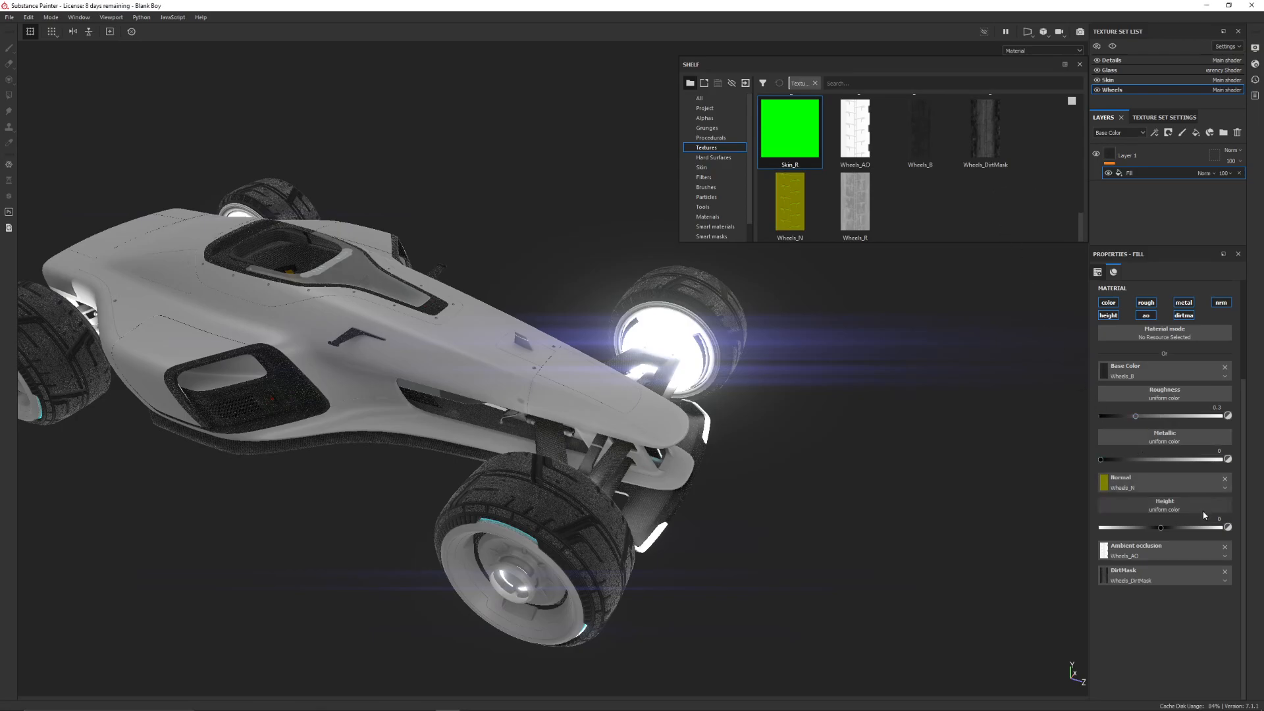
scroll(1184, 478, "up", 1)
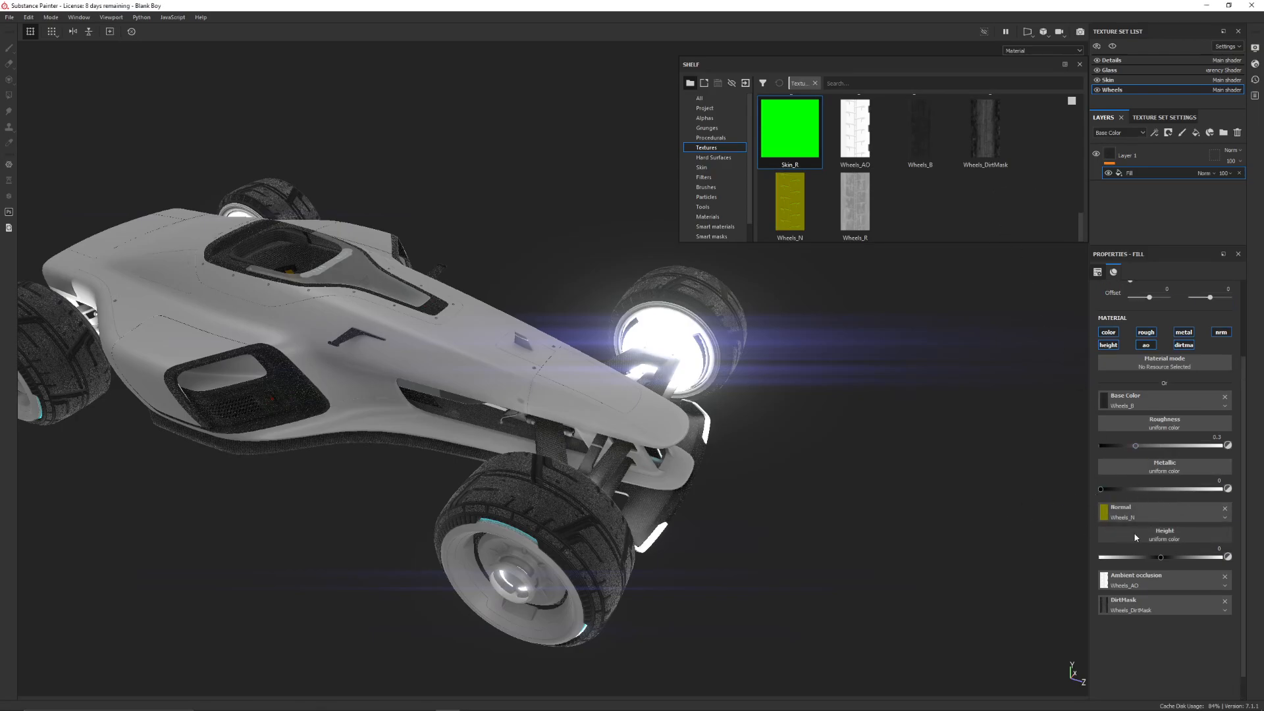
left_click(1152, 533)
left_click(1166, 510)
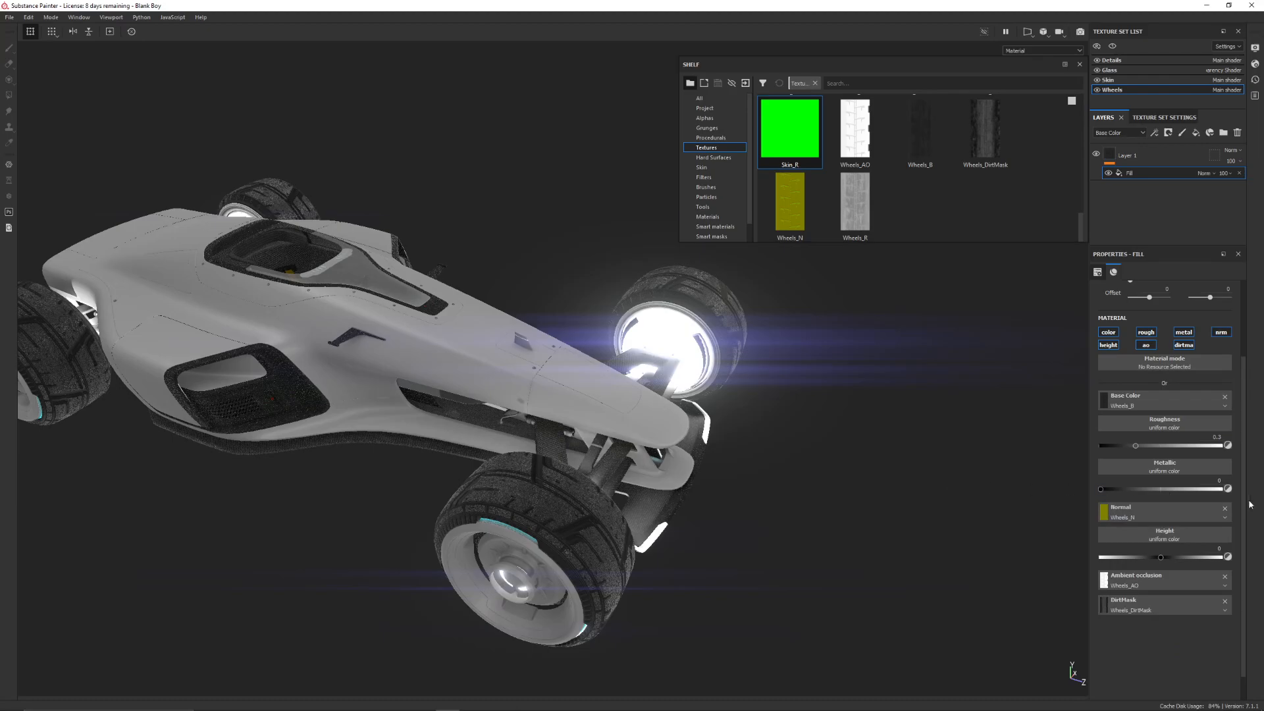
left_click_drag(790, 200, 1167, 536)
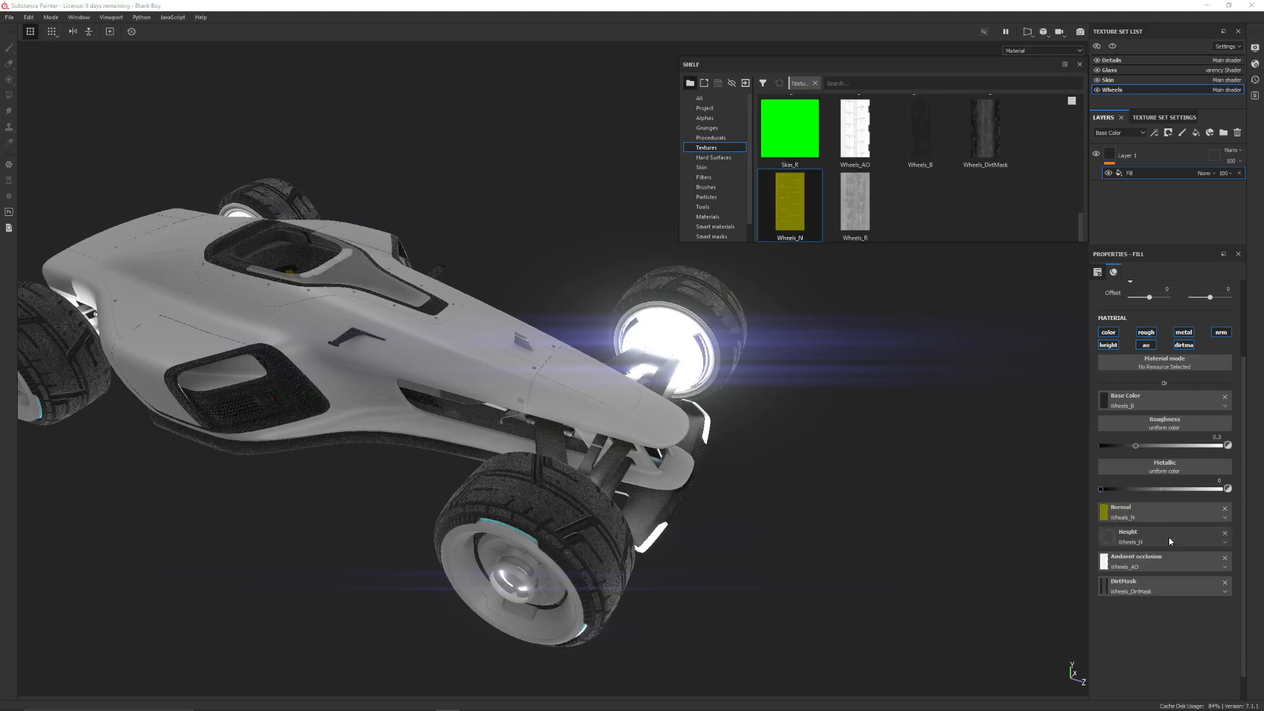
left_click(1224, 508)
Close the shelf and examine the tire tread and the rest of the car from several angles
left_click_drag(827, 432, 746, 386, "alt")
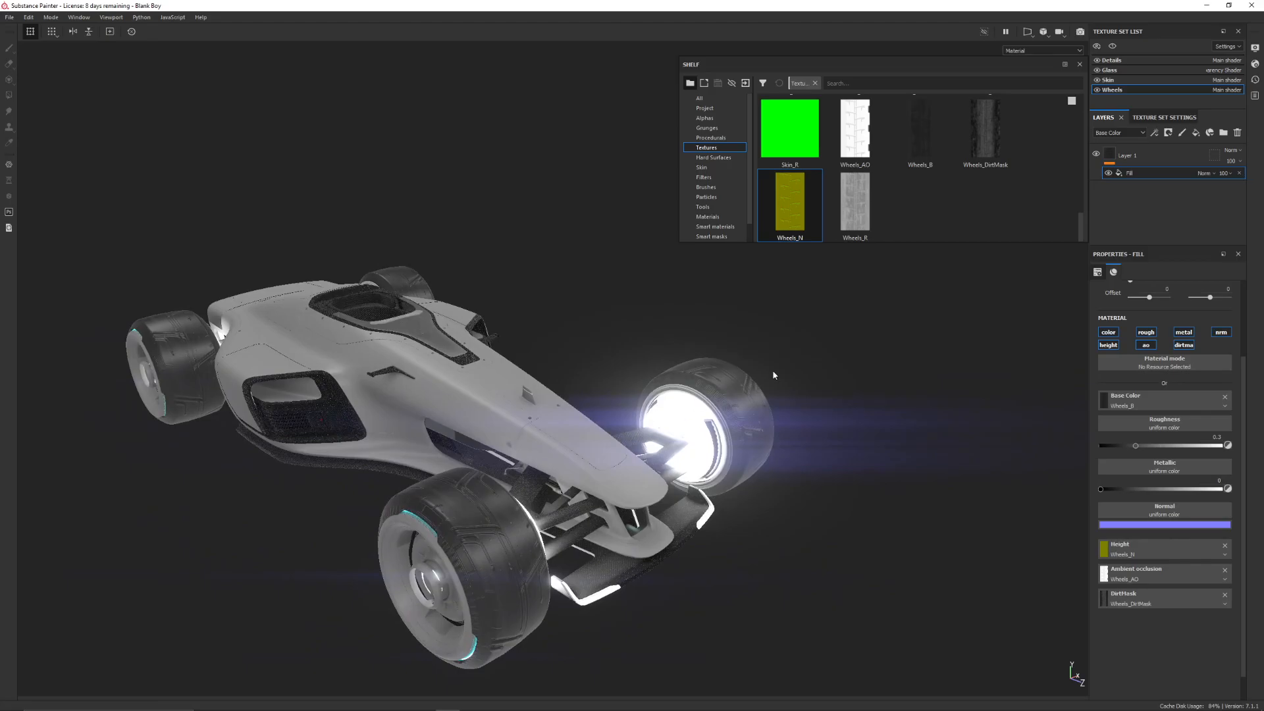
left_click_drag(360, 388, 341, 285, "alt")
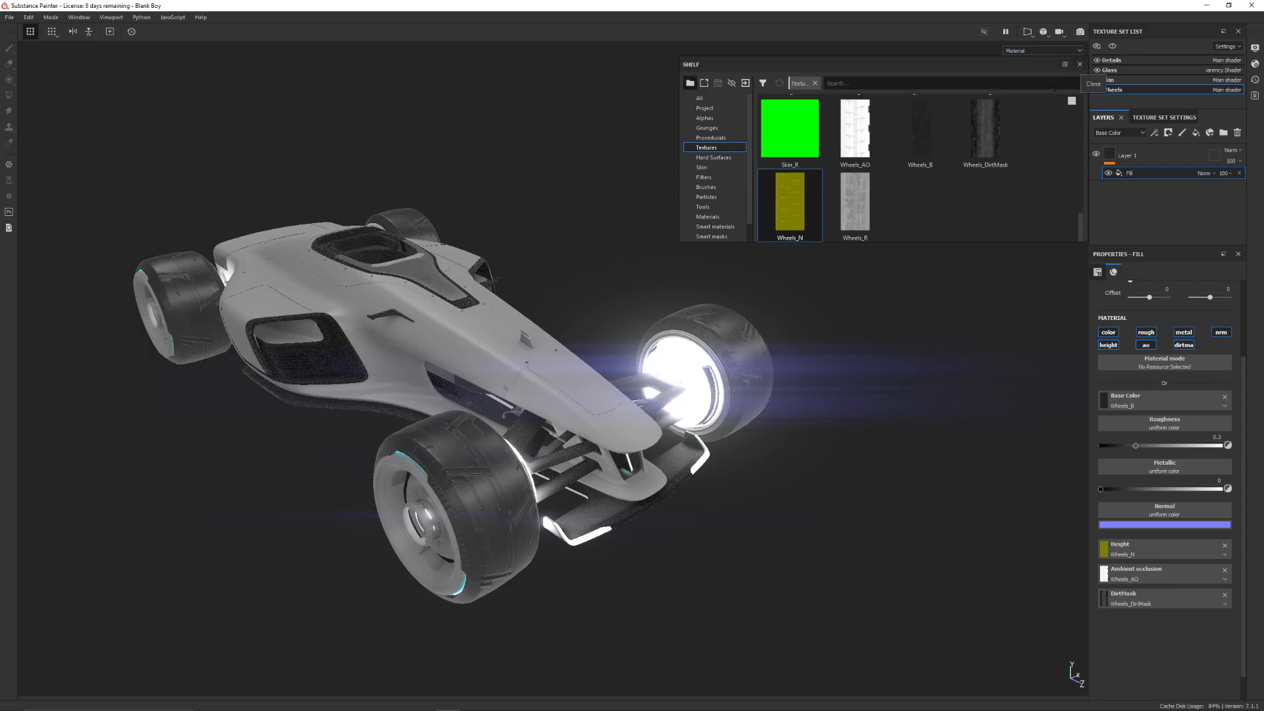
left_click_drag(674, 319, 636, 342, "alt")
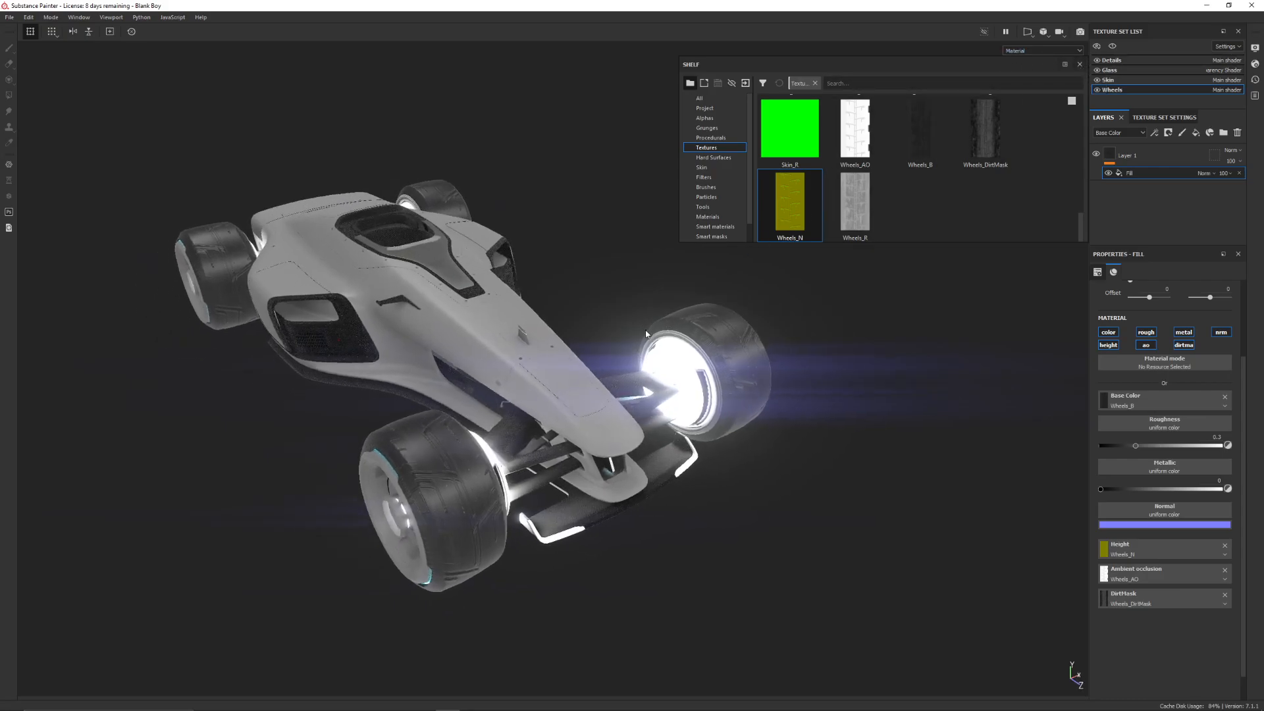
left_click(1080, 64)
left_click_drag(539, 214, 822, 165, "alt")
left_click(1179, 156)
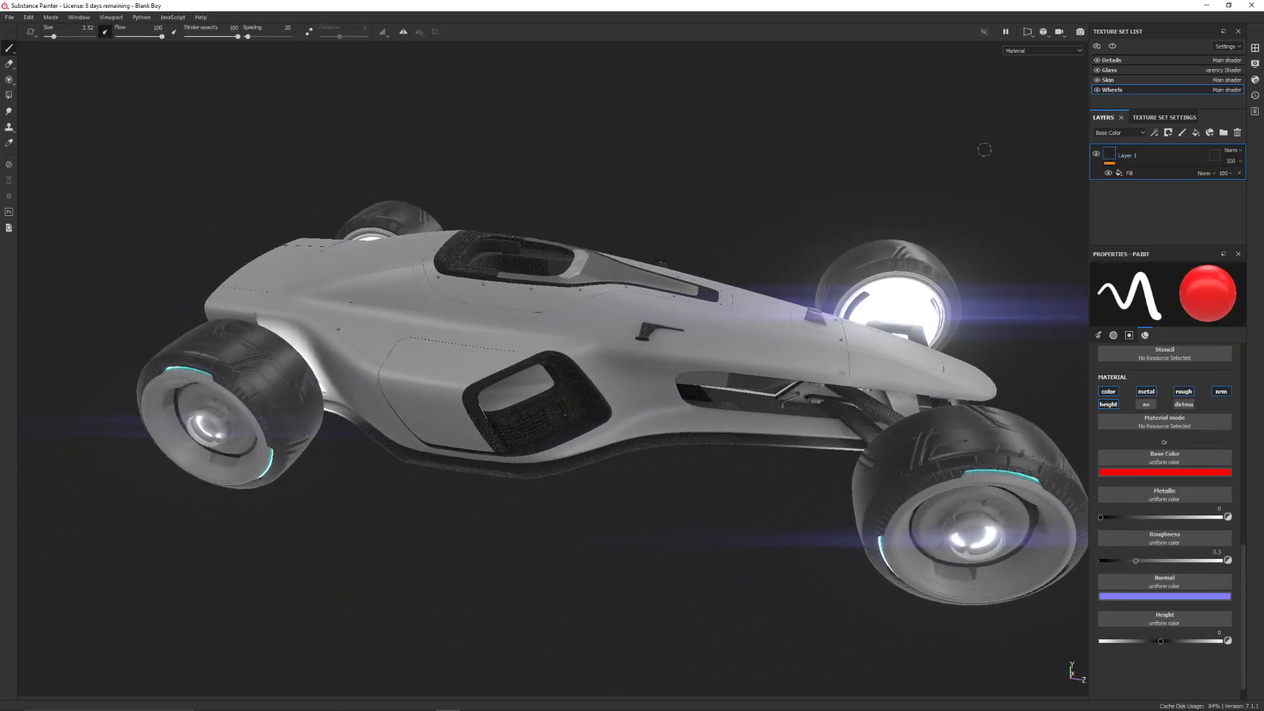
mouse_move(443, 181)
left_mouse_down("alt")
mouse_move(579, 197)
mouse_move(553, 274)
left_mouse_up("alt")
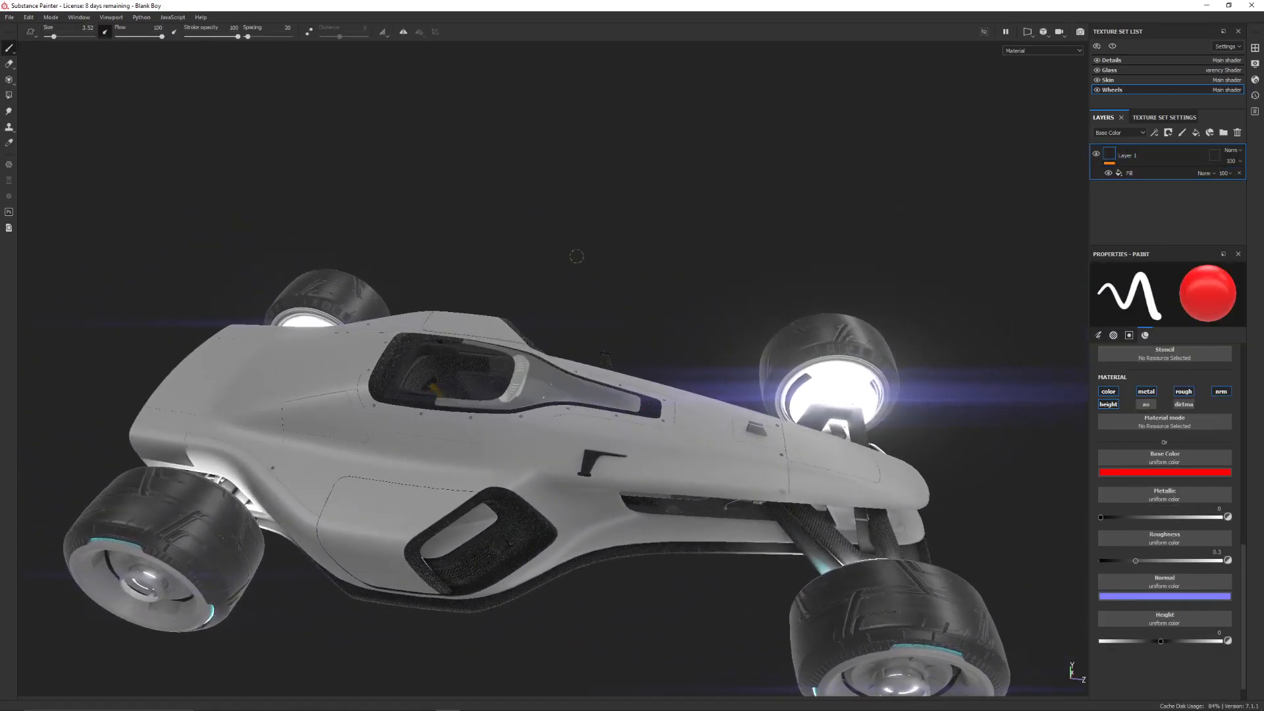
left_click_drag(714, 307, 810, 285, "alt")
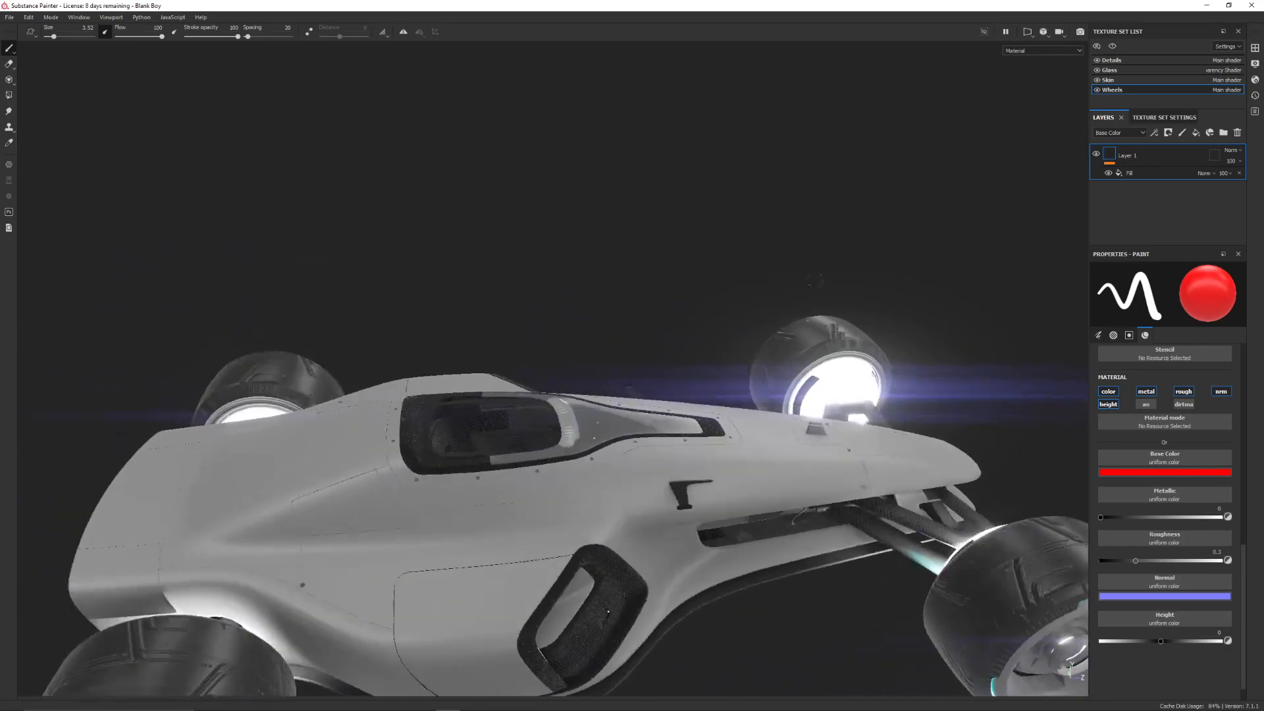
Replace the fill effect on the Skin texture set's layer with a paint effect
left_click(1114, 80)
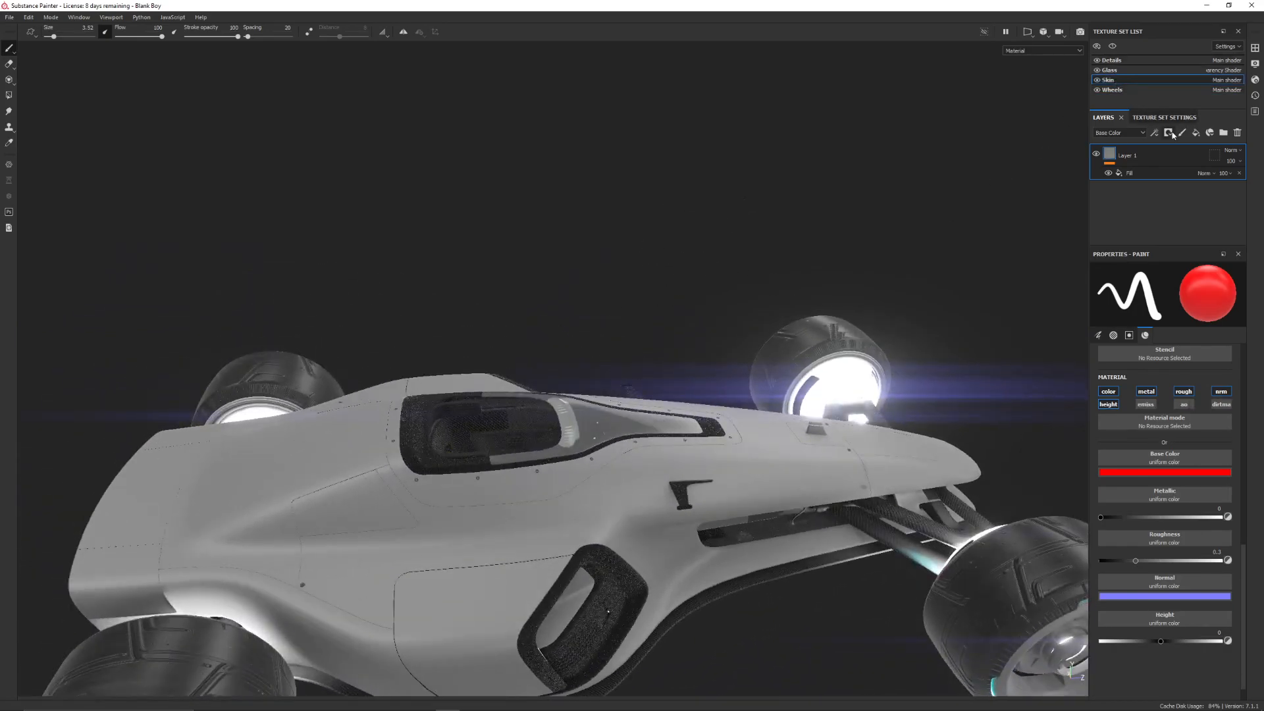
left_click_drag(1247, 551, 1256, 478)
left_click_drag(593, 296, 563, 394, "alt")
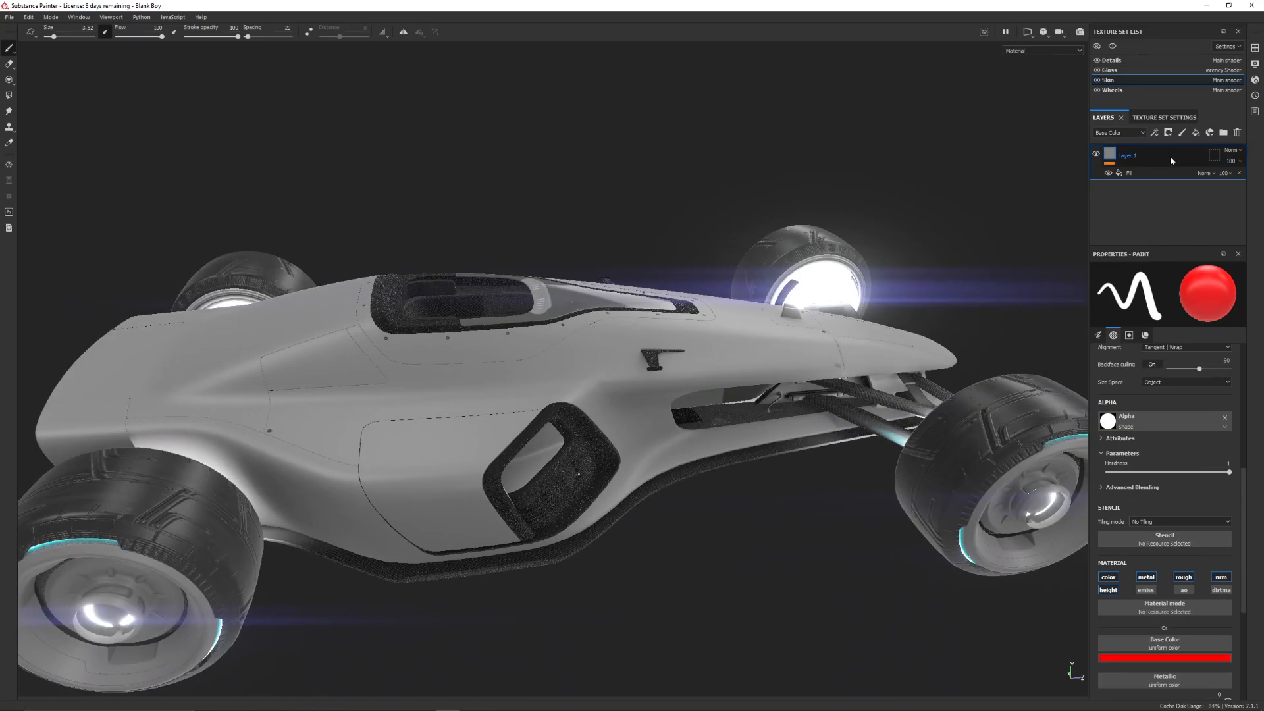
left_click(1142, 174)
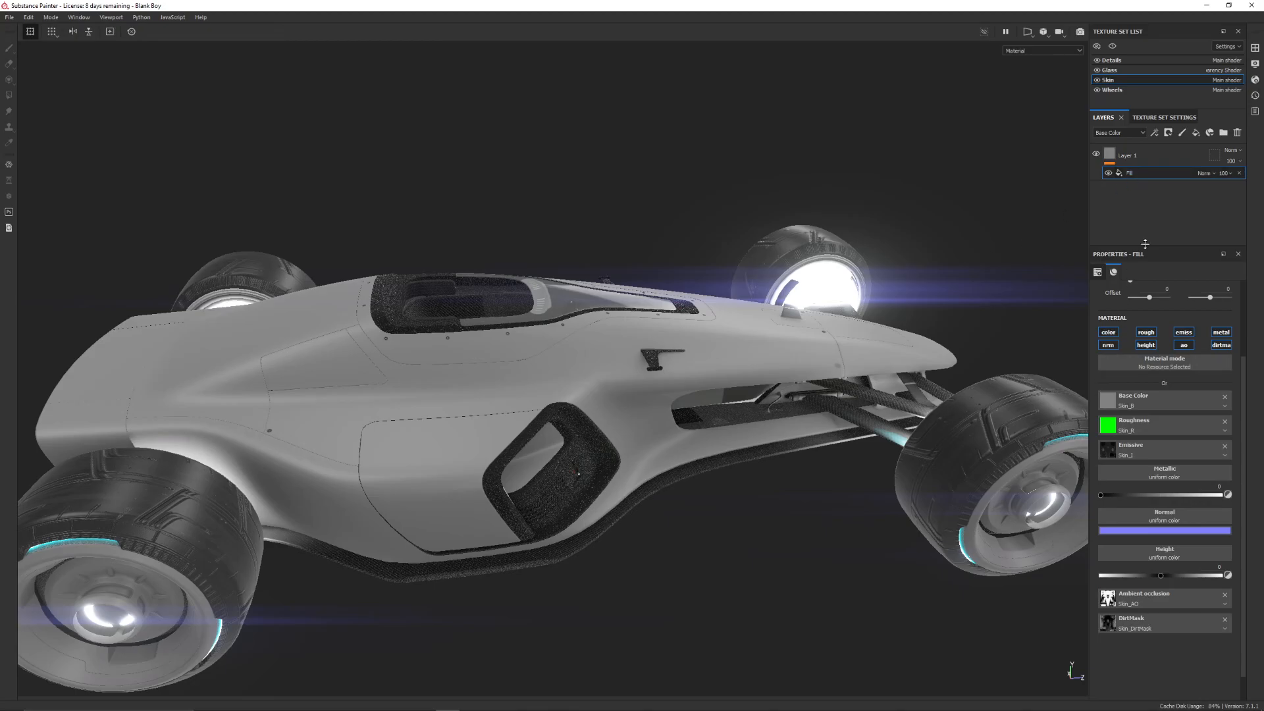
left_click(1240, 174)
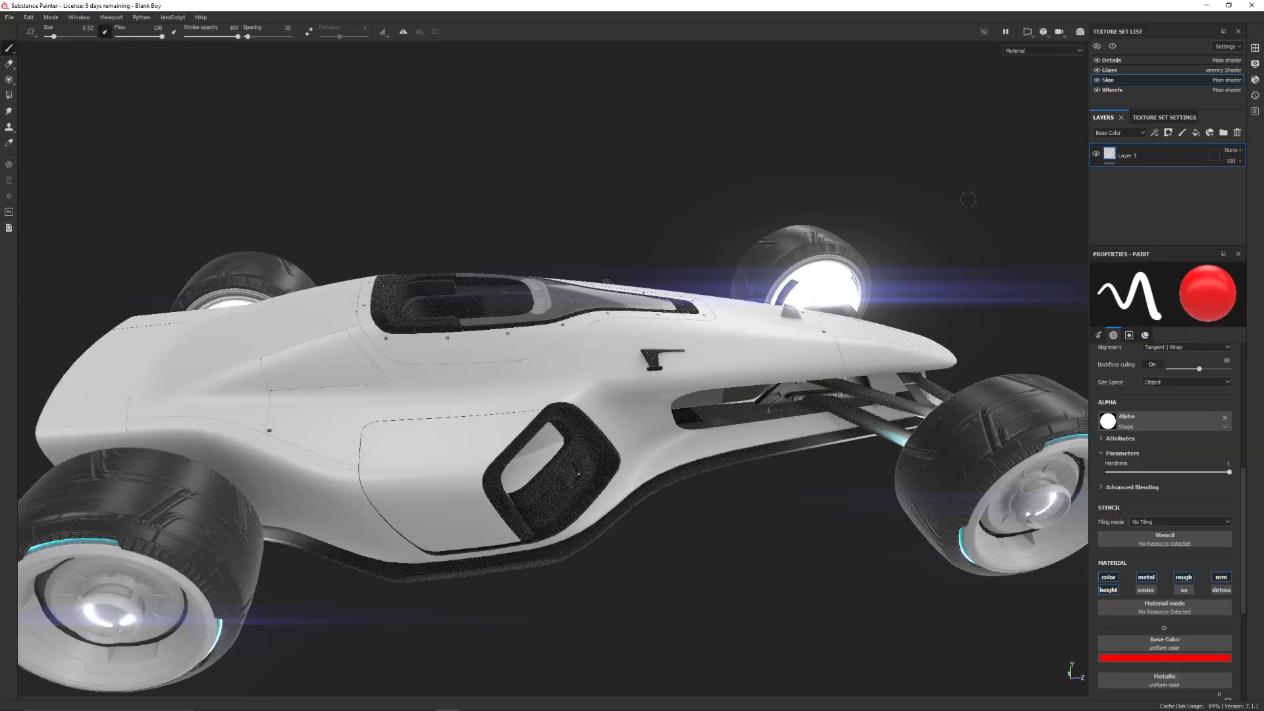
mouse_move(667, 218)
left_mouse_down("alt")
mouse_move(625, 186)
mouse_move(661, 197)
mouse_move(614, 195)
mouse_move(658, 197)
left_mouse_up("alt")
middle_click_drag(658, 198, 792, 140, "alt")
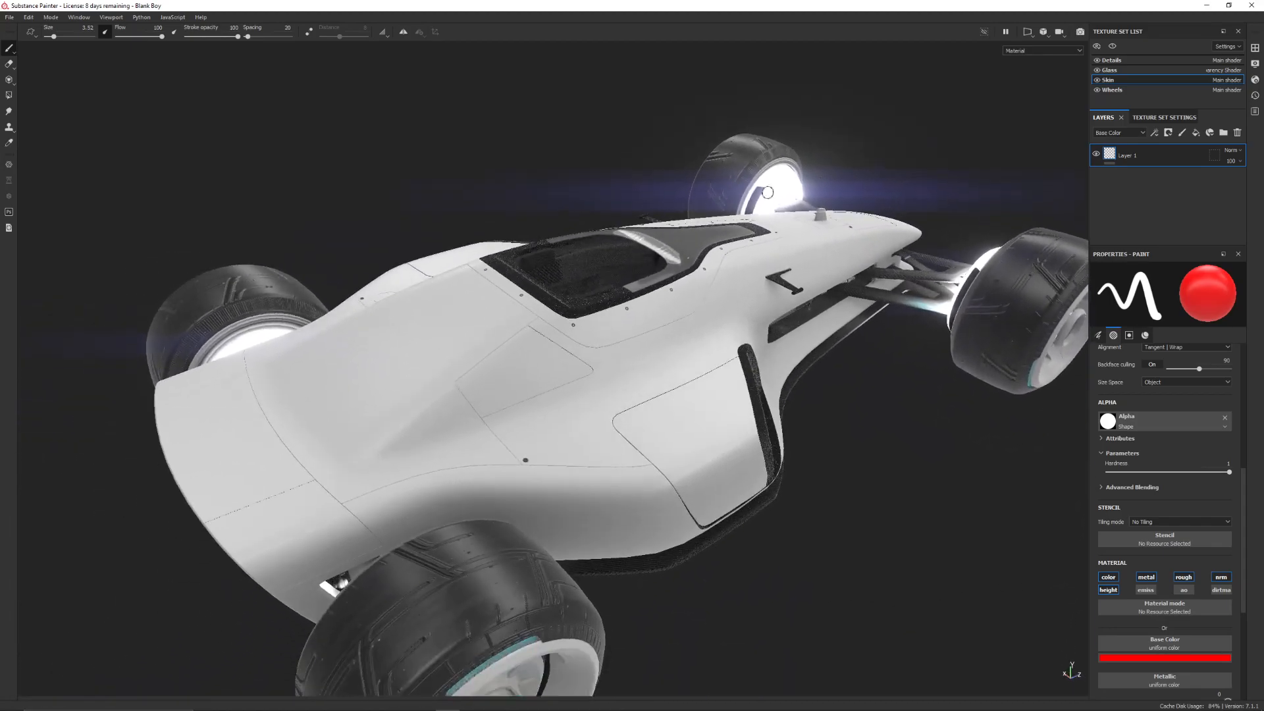
right_click(1139, 156)
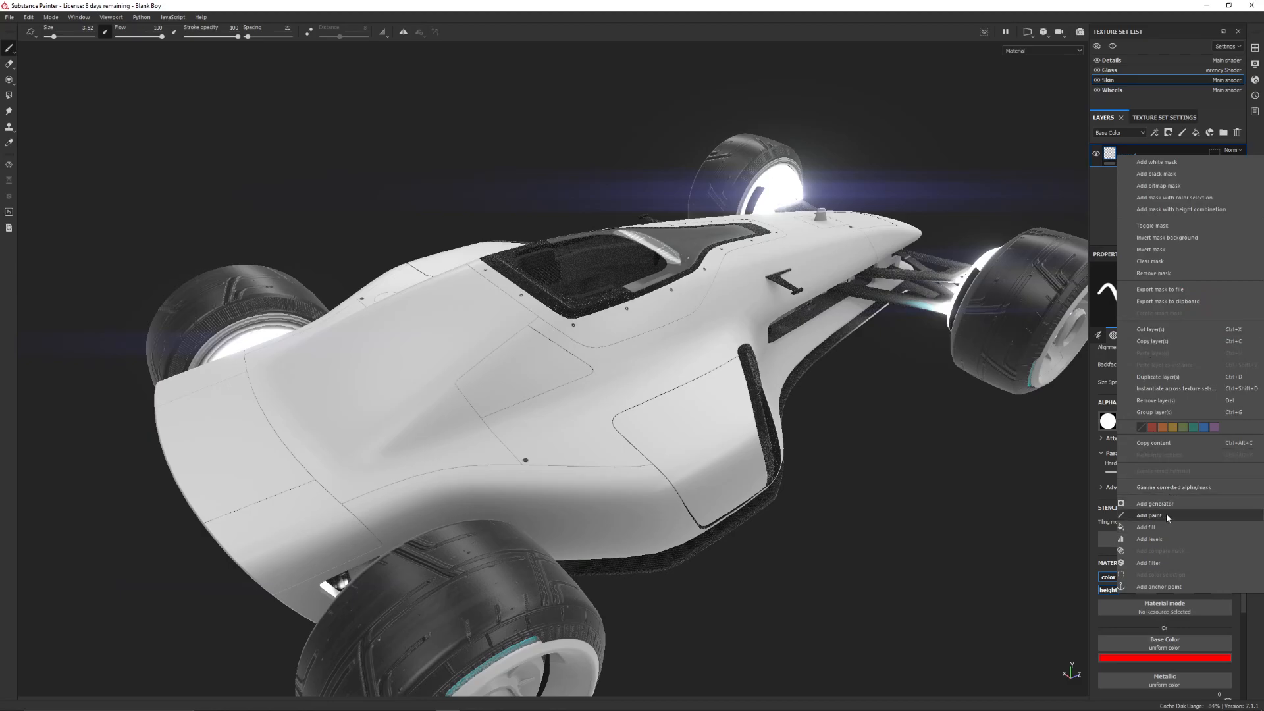
left_click(1166, 515)
middle_click_drag(816, 225, 724, 241, "alt")
Restrict the Skin paint effect to the color channel and set its base color to blue
left_click(1108, 590)
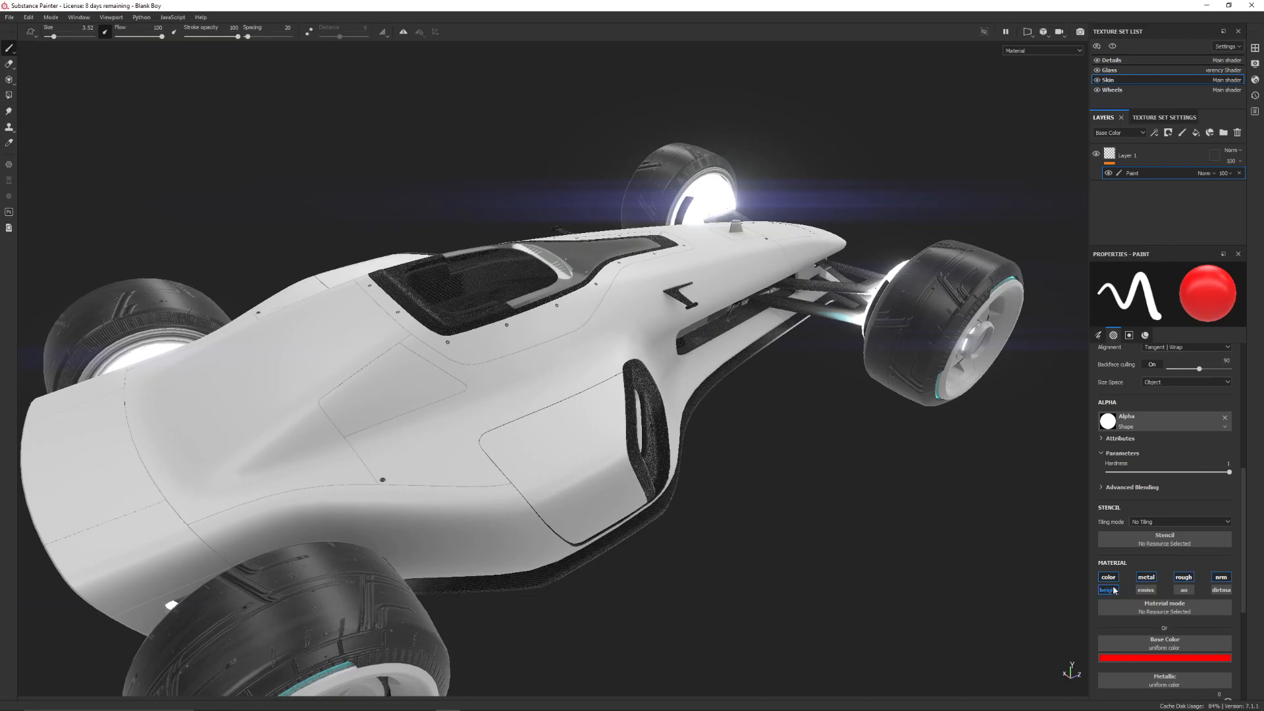
left_click(1146, 577)
left_click(1184, 578)
left_click(1220, 577)
left_click(1220, 590)
left_click(1221, 590)
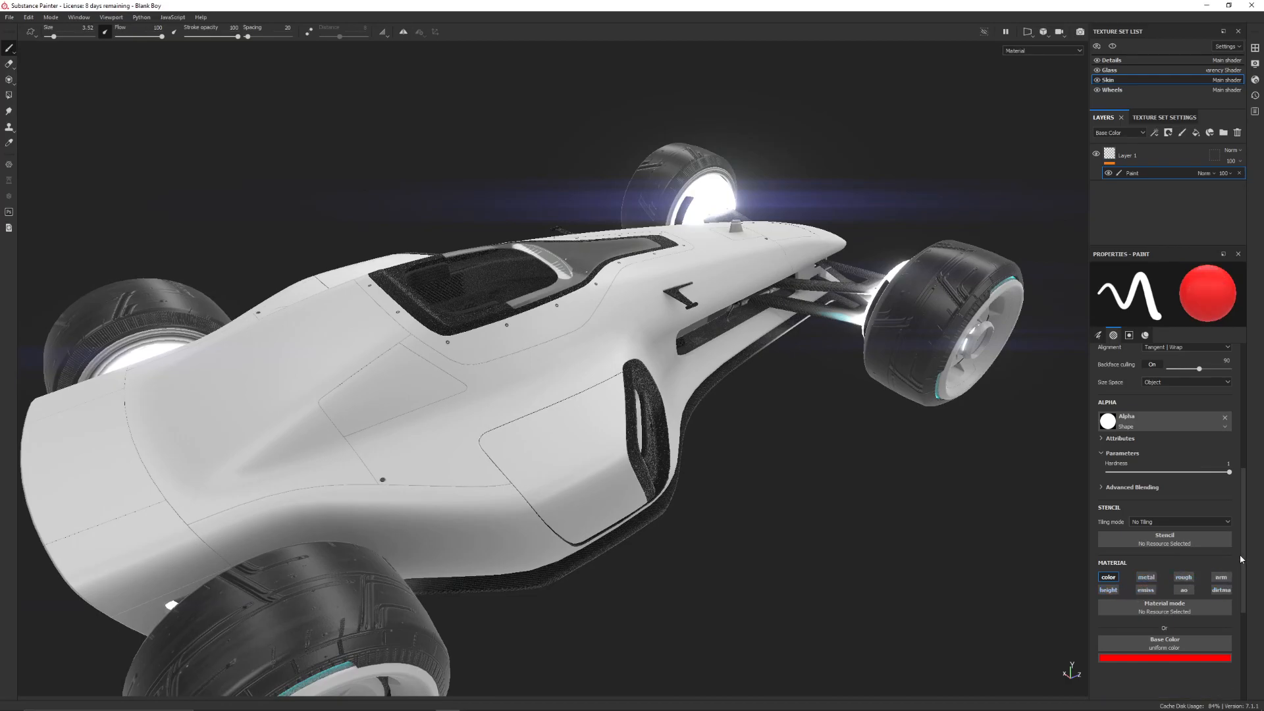
left_click(1199, 607)
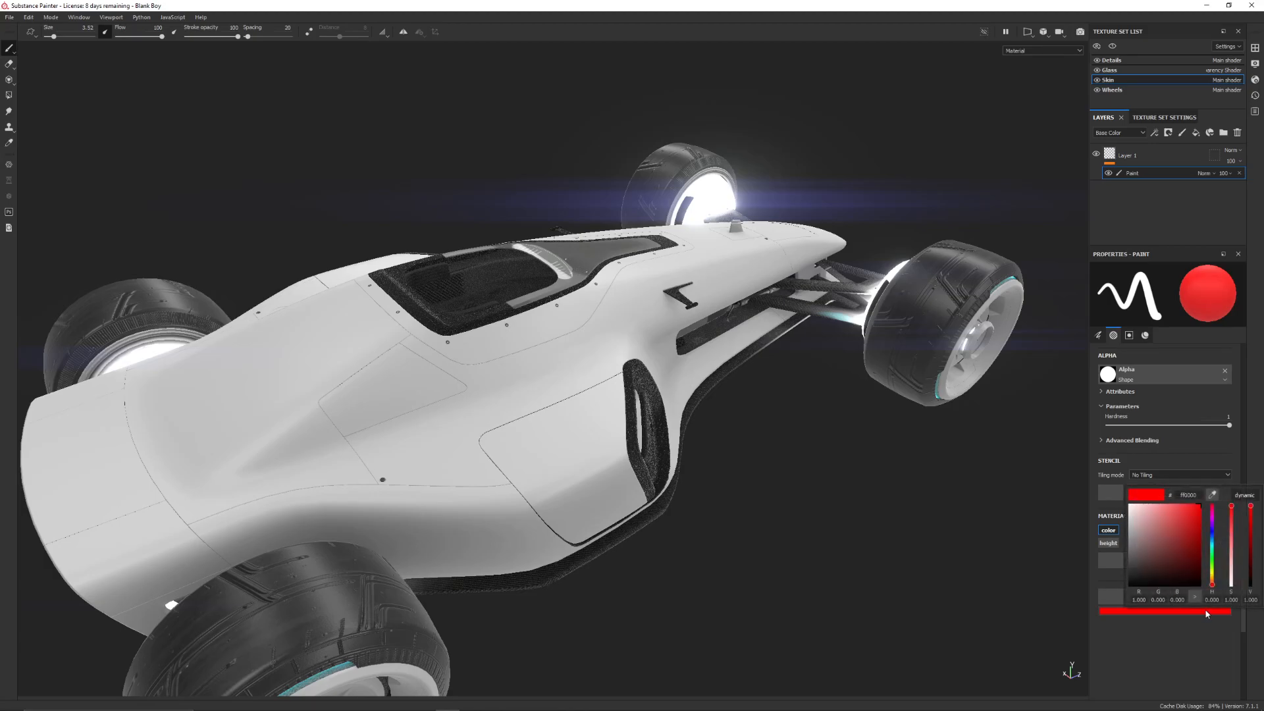
left_click(1211, 546)
Try a wavy blue brush stroke on the body side below the cockpit, check it up close, and undo it
left_click_drag(487, 357, 431, 498)
left_click_drag(730, 366, 660, 359, "alt")
scroll(660, 359, "up", 5)
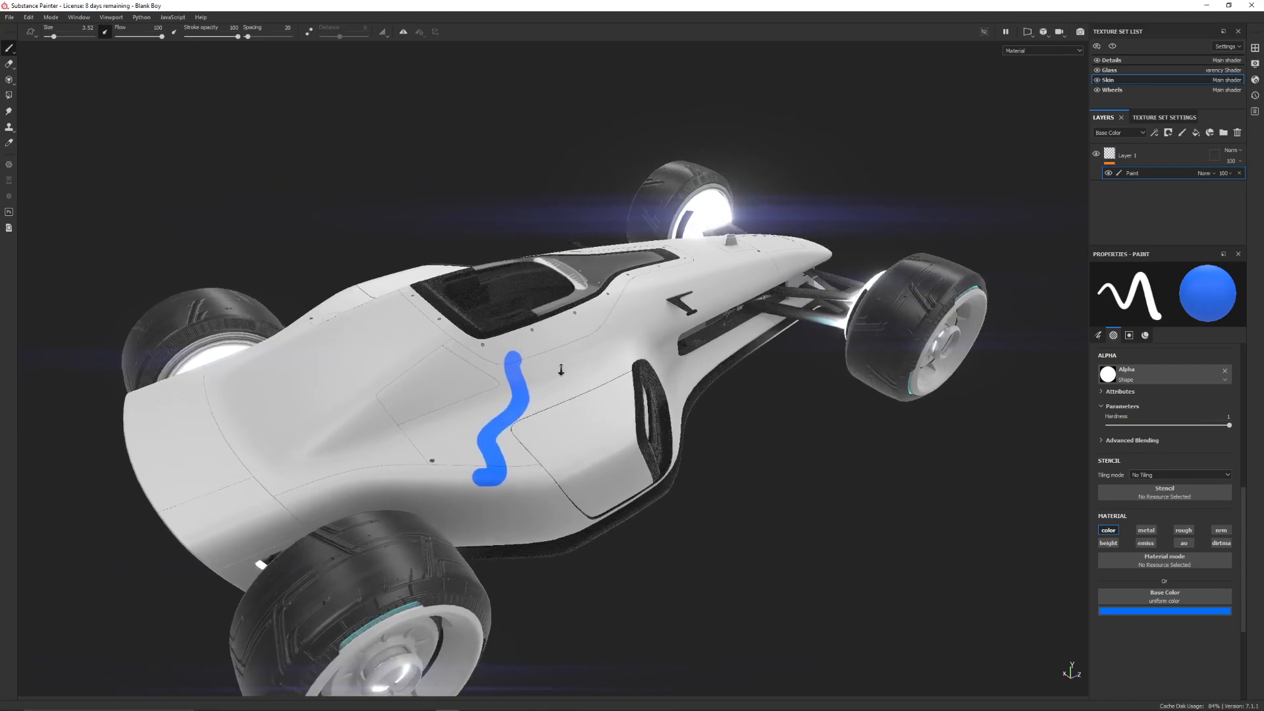
scroll(480, 357, "down", 3)
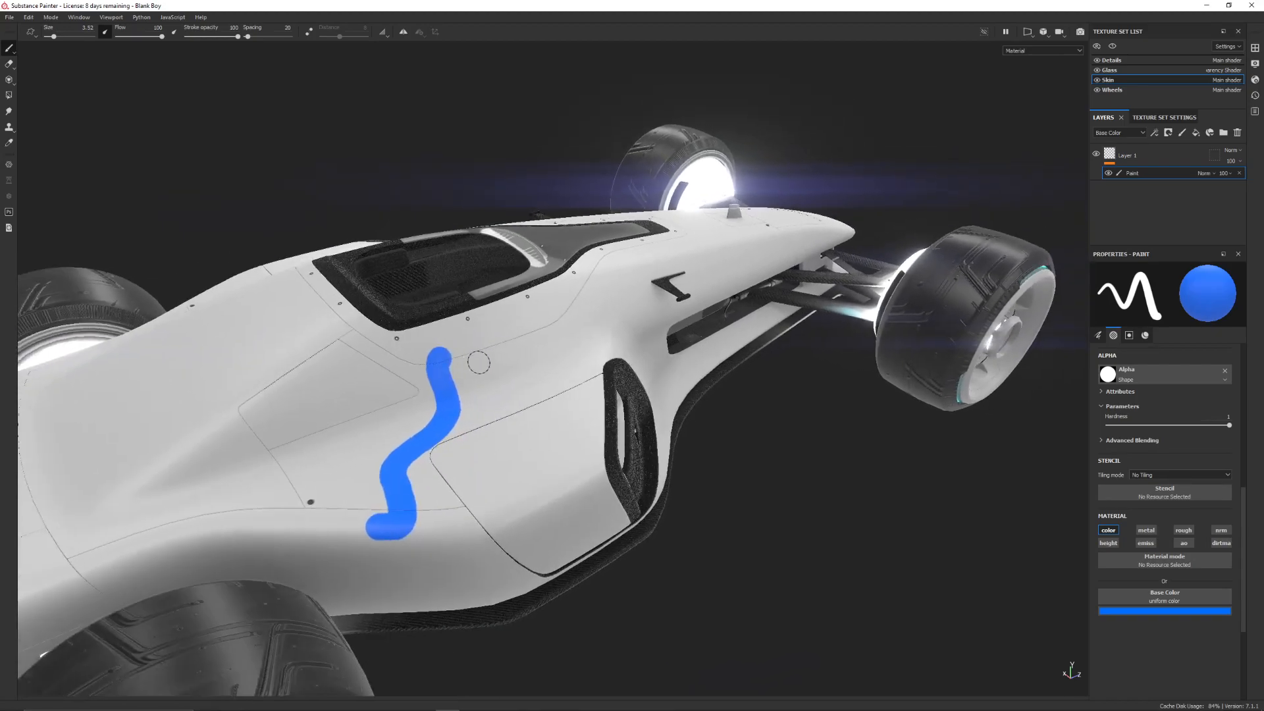
scroll(480, 369, "up", 6)
middle_click_drag(478, 436, 663, 270, "alt")
right_click_drag(663, 270, 584, 285, "alt")
left_click_drag(657, 258, 530, 259, "alt")
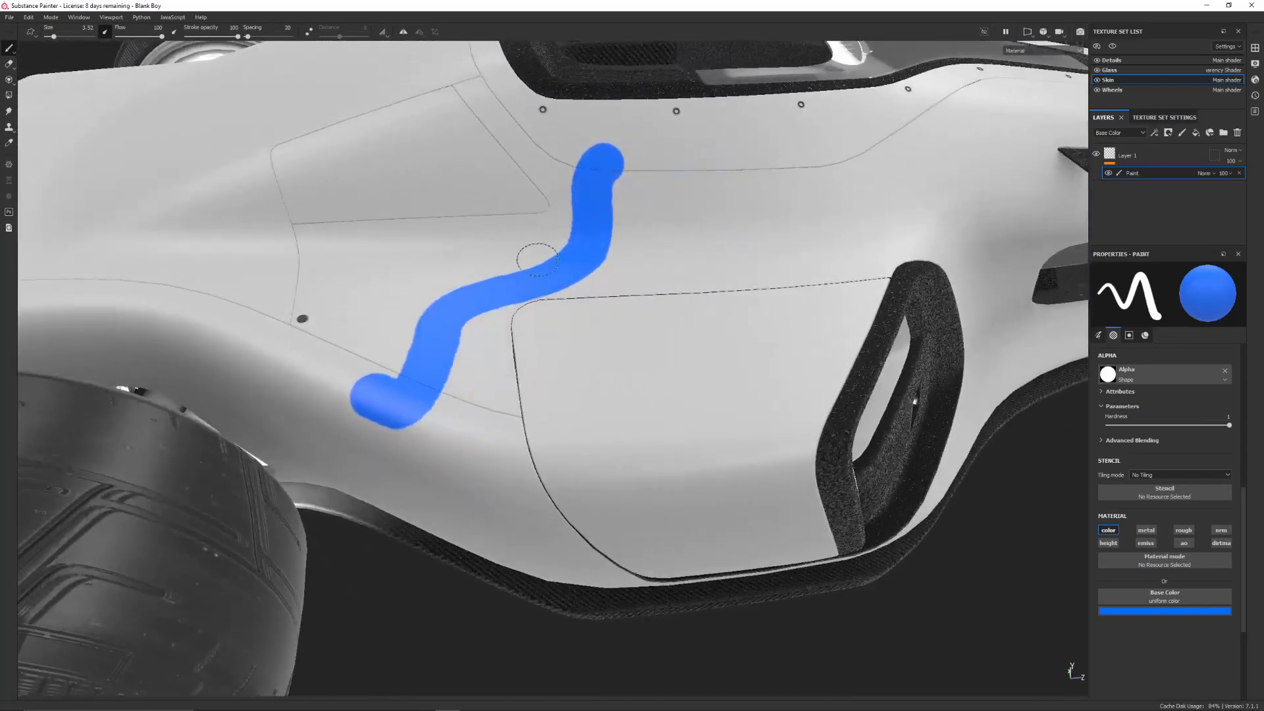
middle_click_drag(530, 259, 539, 345, "alt")
left_click_drag(538, 345, 597, 320, "alt")
middle_click_drag(598, 321, 587, 347, "alt")
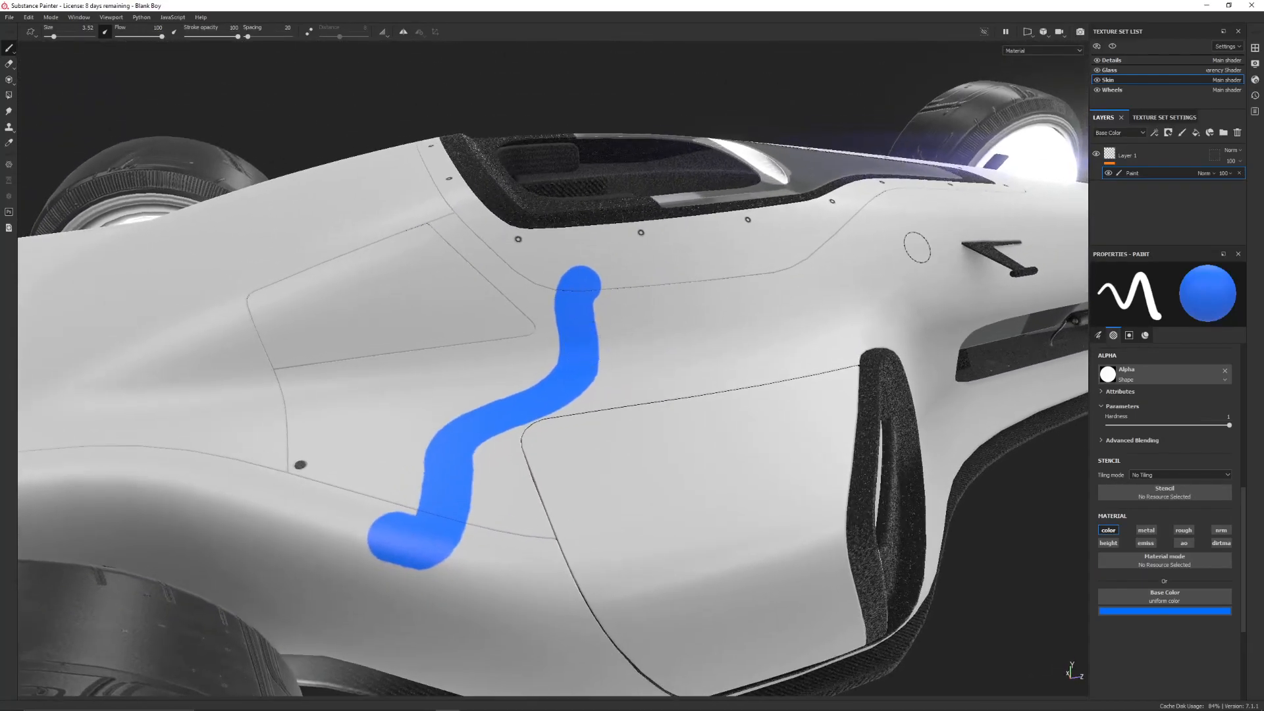
left_click(1152, 159)
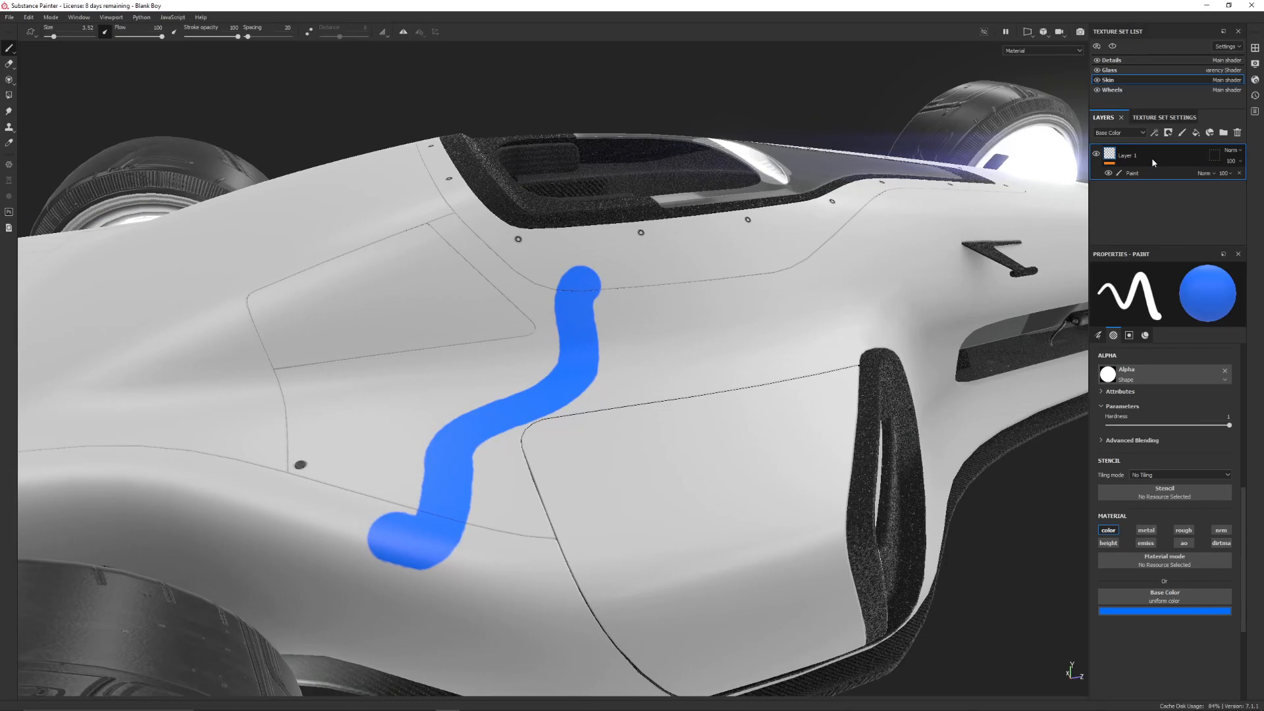
key("ctrl+z")
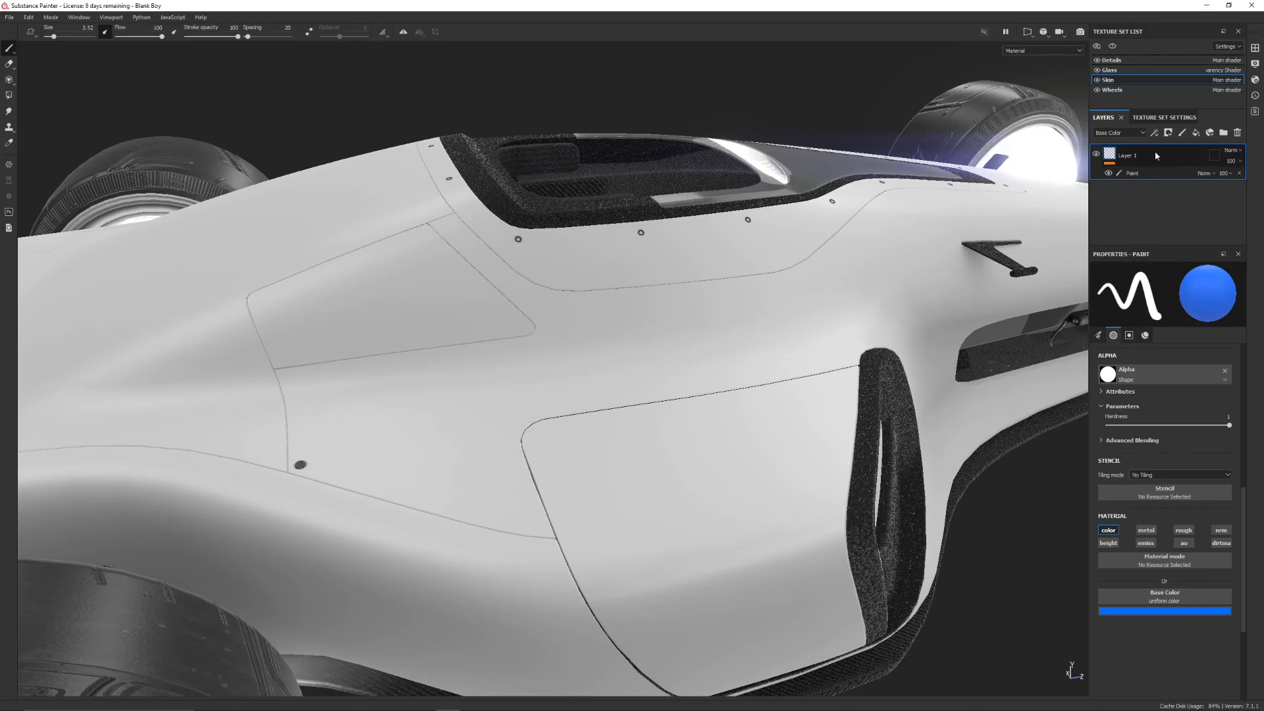
Paint "Hello" in blue on the body side below the cockpit, with an underline and a dot at each end
mouse_move(880, 267)
left_mouse_down("alt")
mouse_move(677, 294)
mouse_move(541, 396)
left_mouse_up("alt")
scroll(541, 396, "up", 3)
mouse_move(299, 326)
left_mouse_down()
mouse_move(311, 405)
mouse_move(369, 416)
left_mouse_up()
left_click_drag(400, 324, 442, 465)
mouse_move(468, 400)
left_mouse_down()
mouse_move(471, 433)
mouse_move(589, 461)
left_mouse_up()
mouse_move(549, 302)
left_mouse_down()
mouse_move(597, 474)
mouse_move(723, 382)
left_mouse_up()
mouse_move(706, 296)
left_mouse_down()
mouse_move(714, 319)
mouse_move(846, 408)
left_mouse_up()
left_click_drag(922, 423, 869, 399)
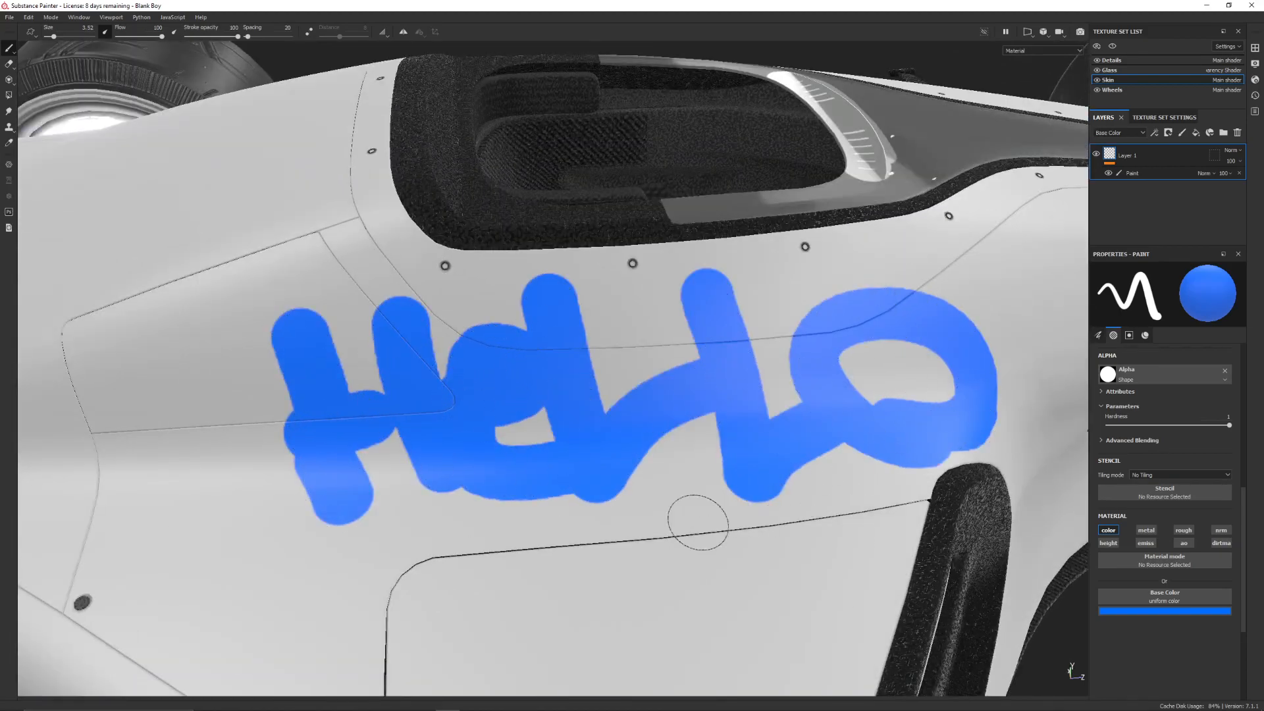
left_click_drag(335, 563, 941, 579)
left_click(216, 432)
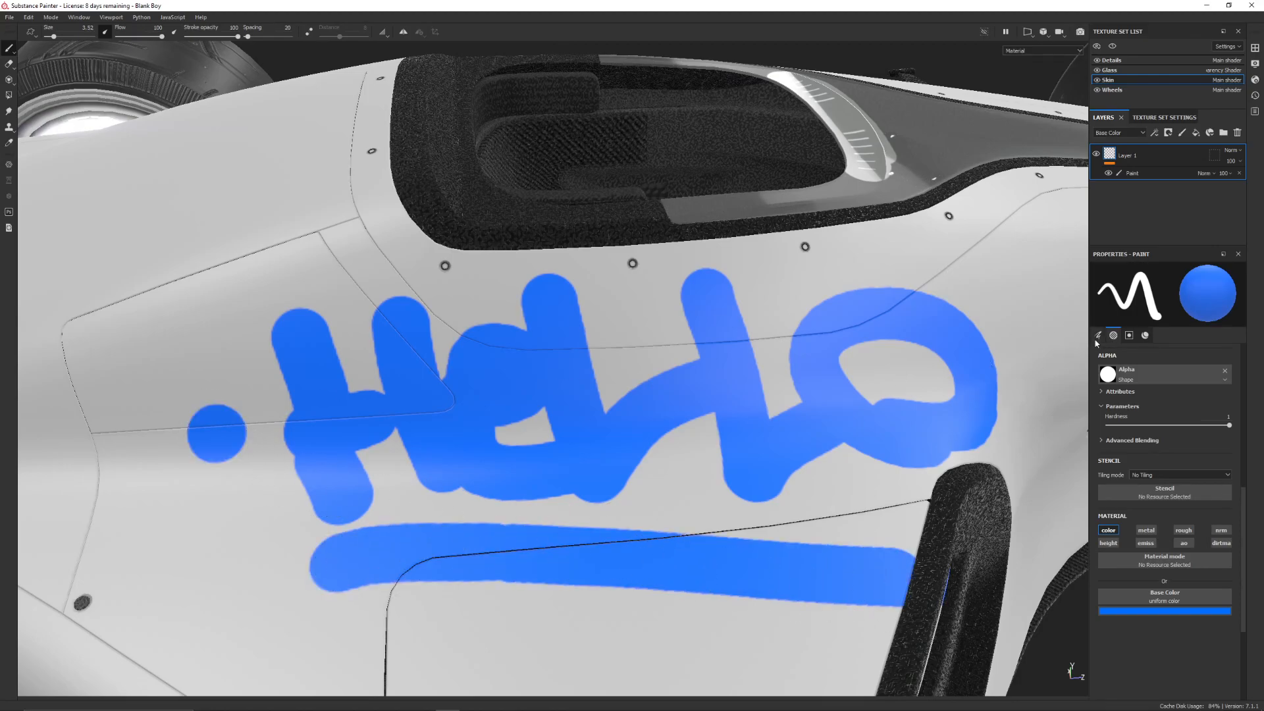
left_click(1045, 362)
middle_click_drag(662, 436, 636, 259, "alt")
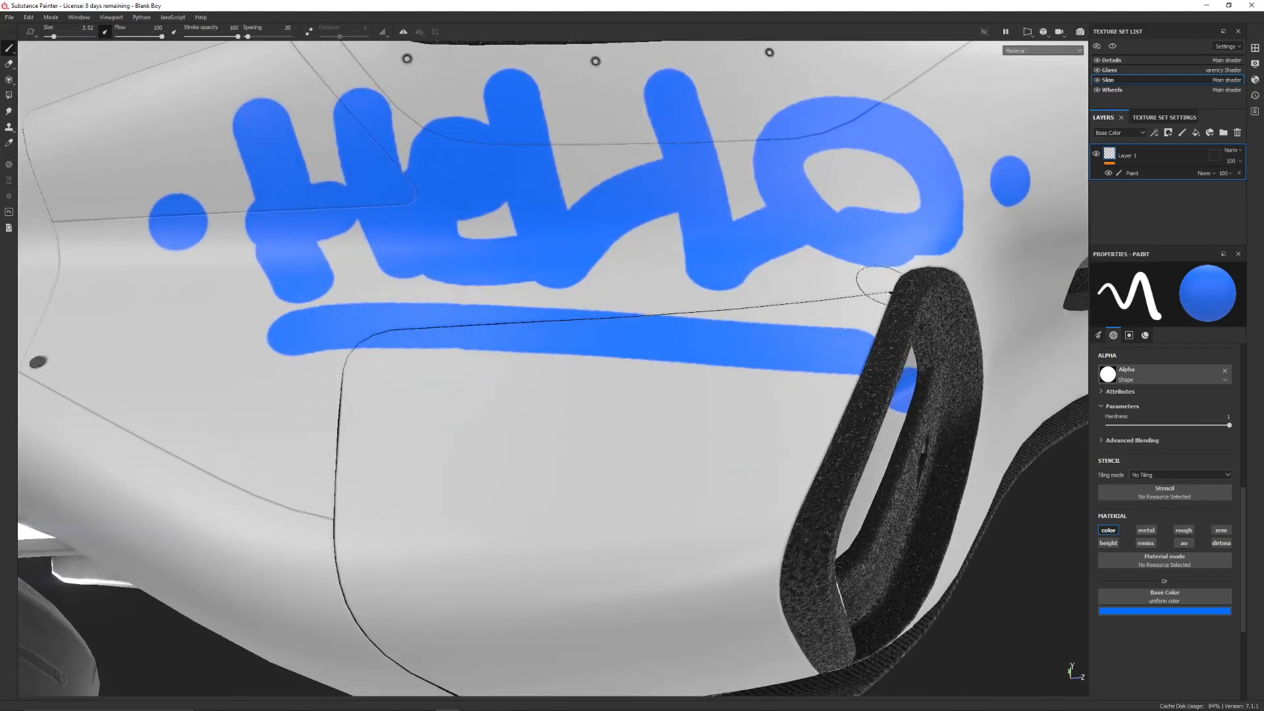
Add a filter effect to Layer 1 of the Skin texture set and choose the Drop Shadow filter for it
right_click(1156, 161)
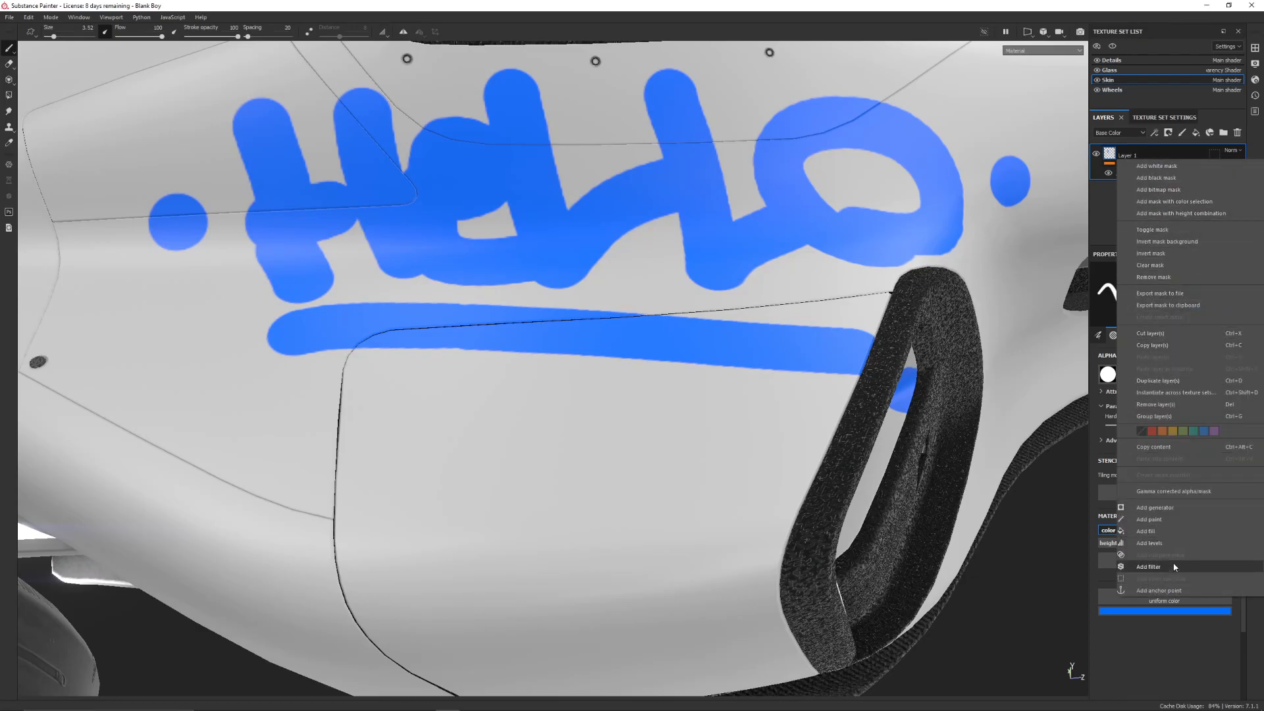
left_click(1148, 566)
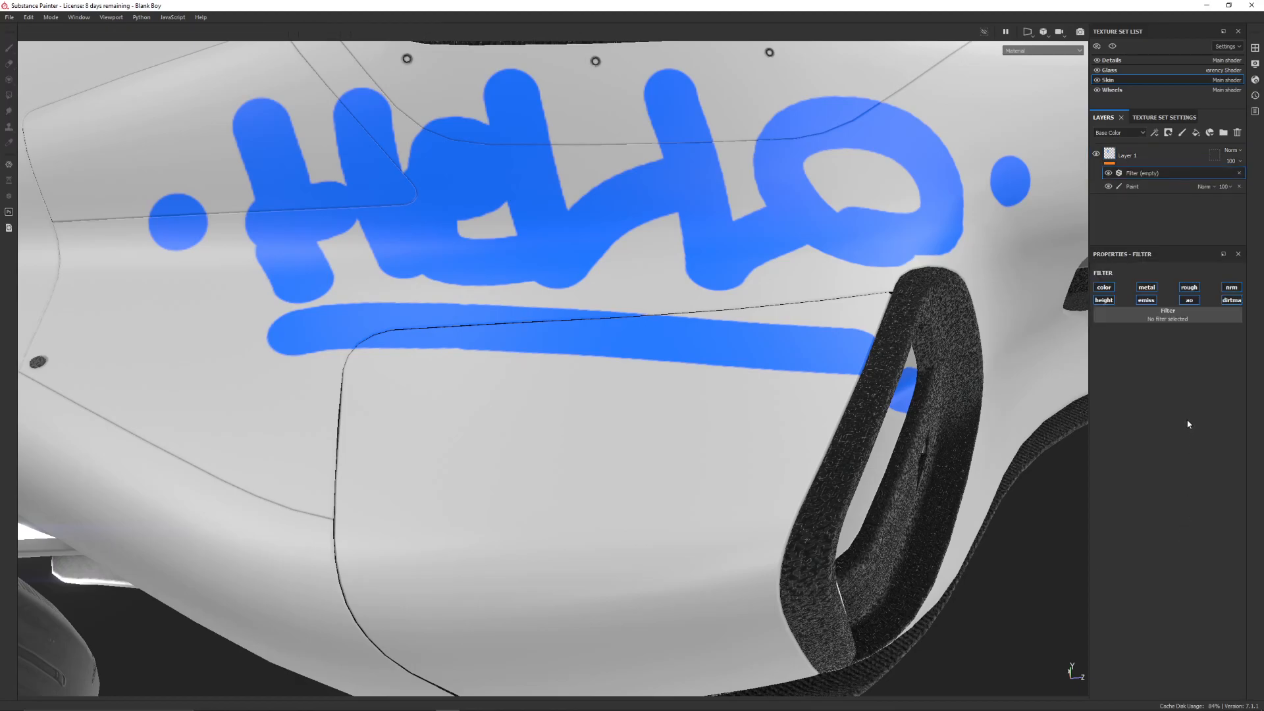
left_click(1178, 316)
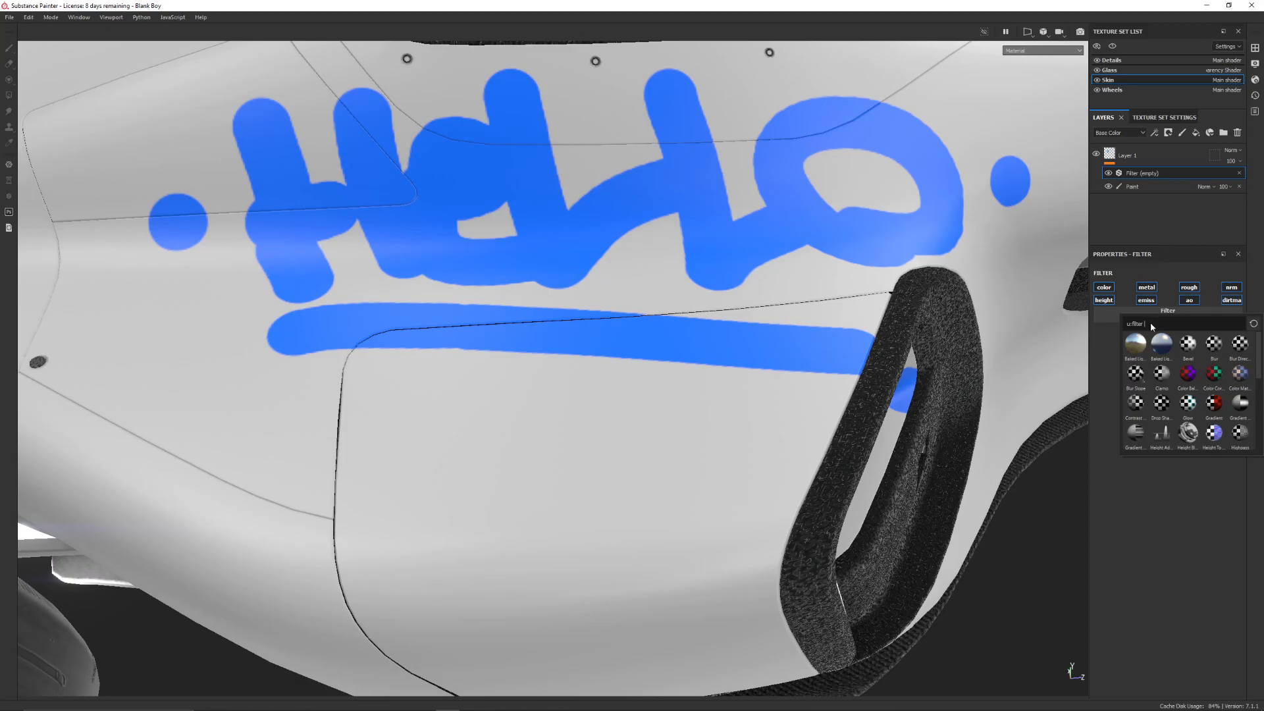
type("dri")
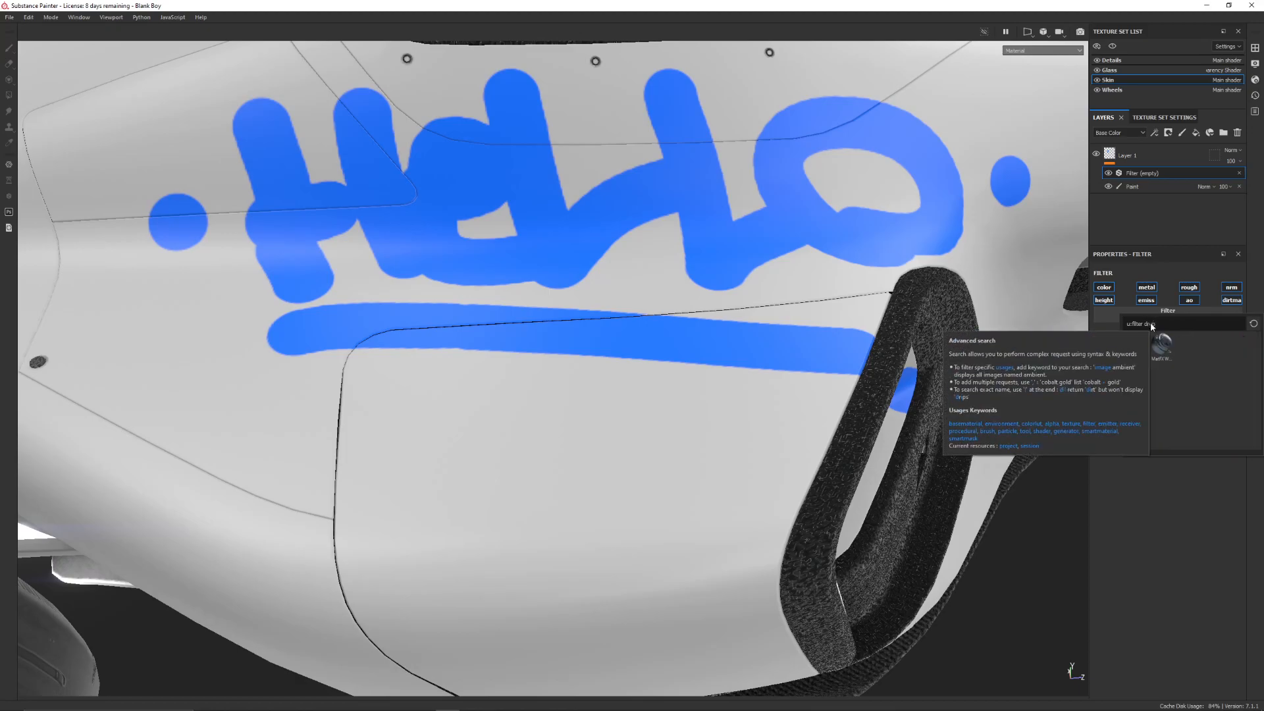
left_click(1135, 343)
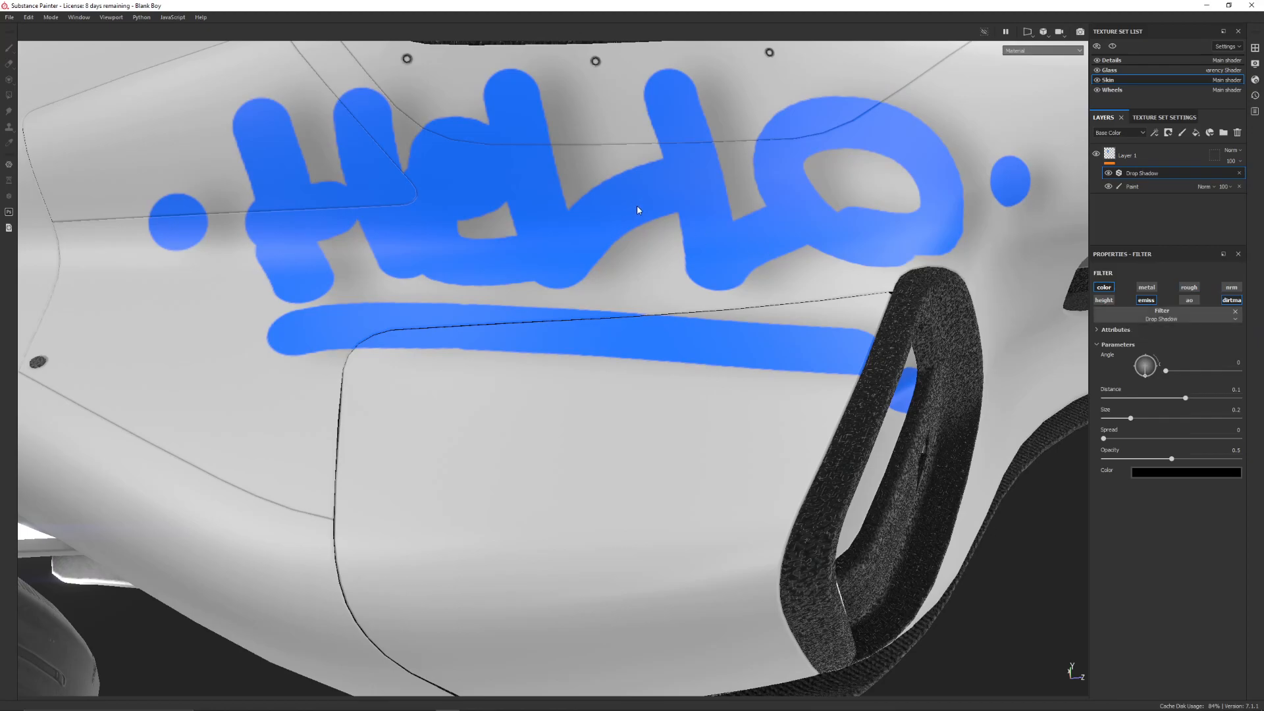
Turn the drop shadow into a thin hard outline with spread 1, opacity 1, distance 0 and size 0.06
left_click_drag(657, 228, 666, 228, "alt")
middle_click_drag(667, 228, 691, 372, "alt")
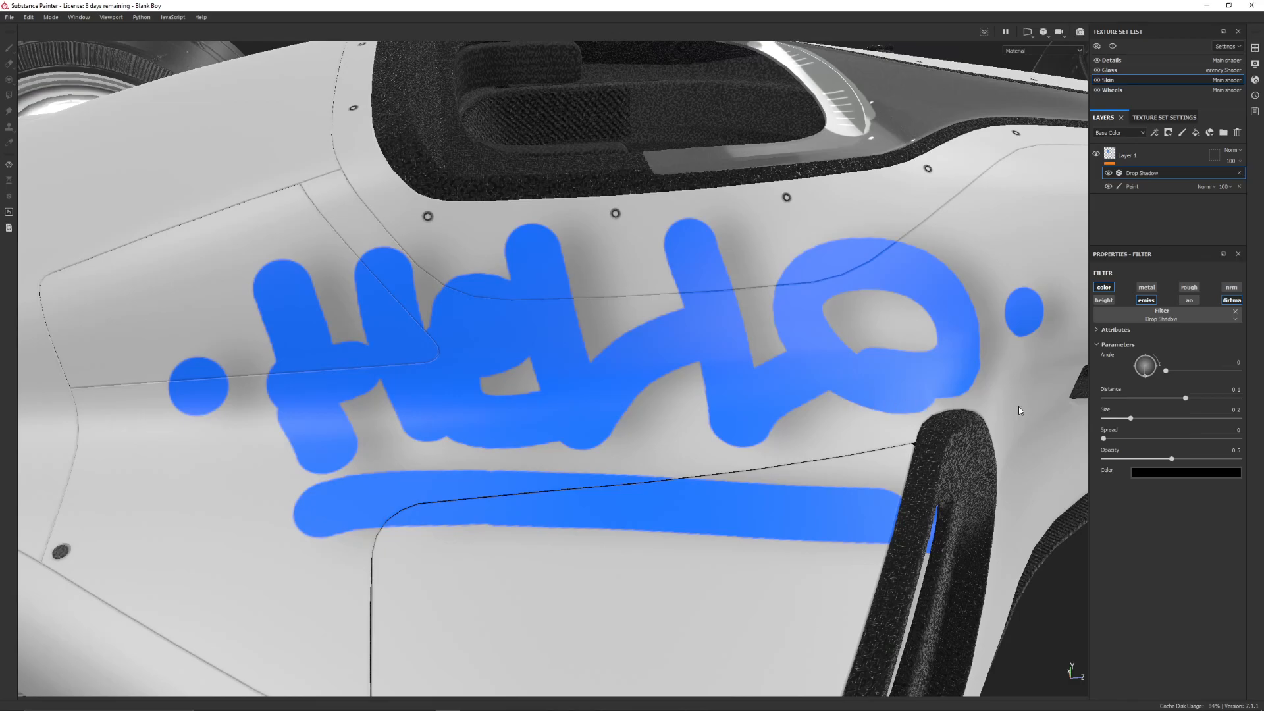
left_click_drag(1103, 438, 1243, 437)
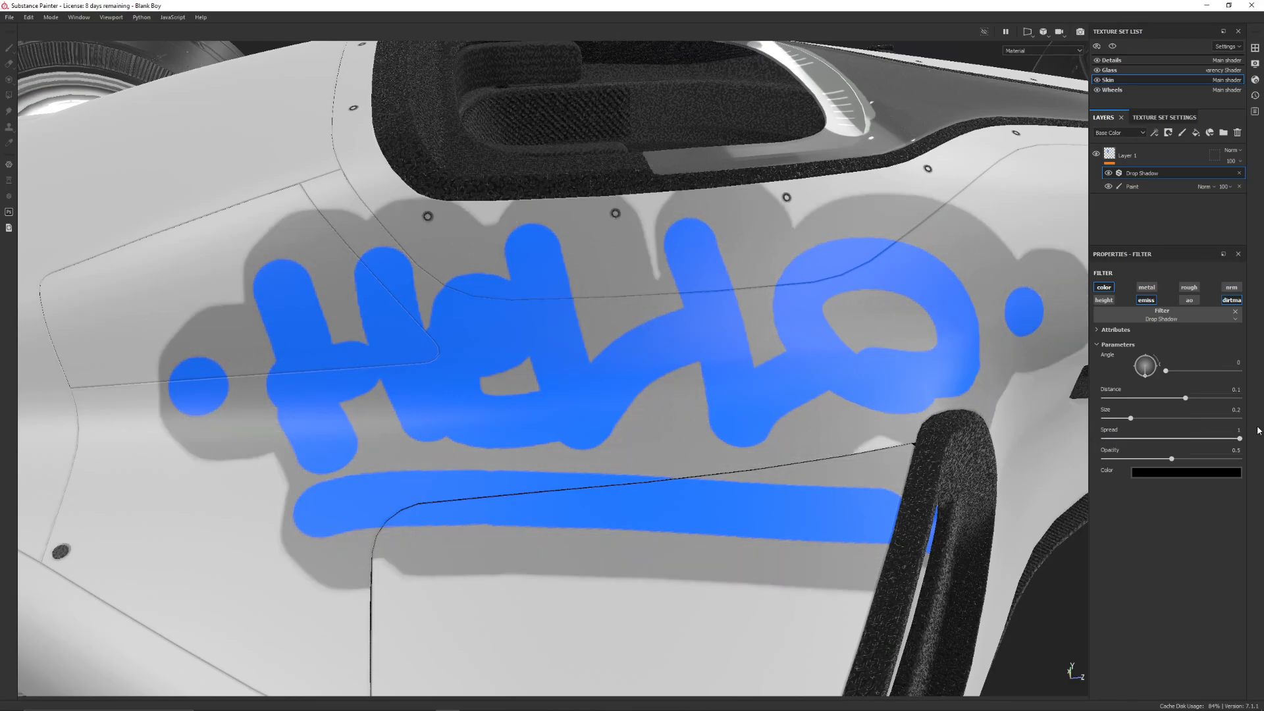
mouse_move(1170, 464)
left_mouse_down()
mouse_move(1155, 461)
mouse_move(1240, 460)
left_mouse_up()
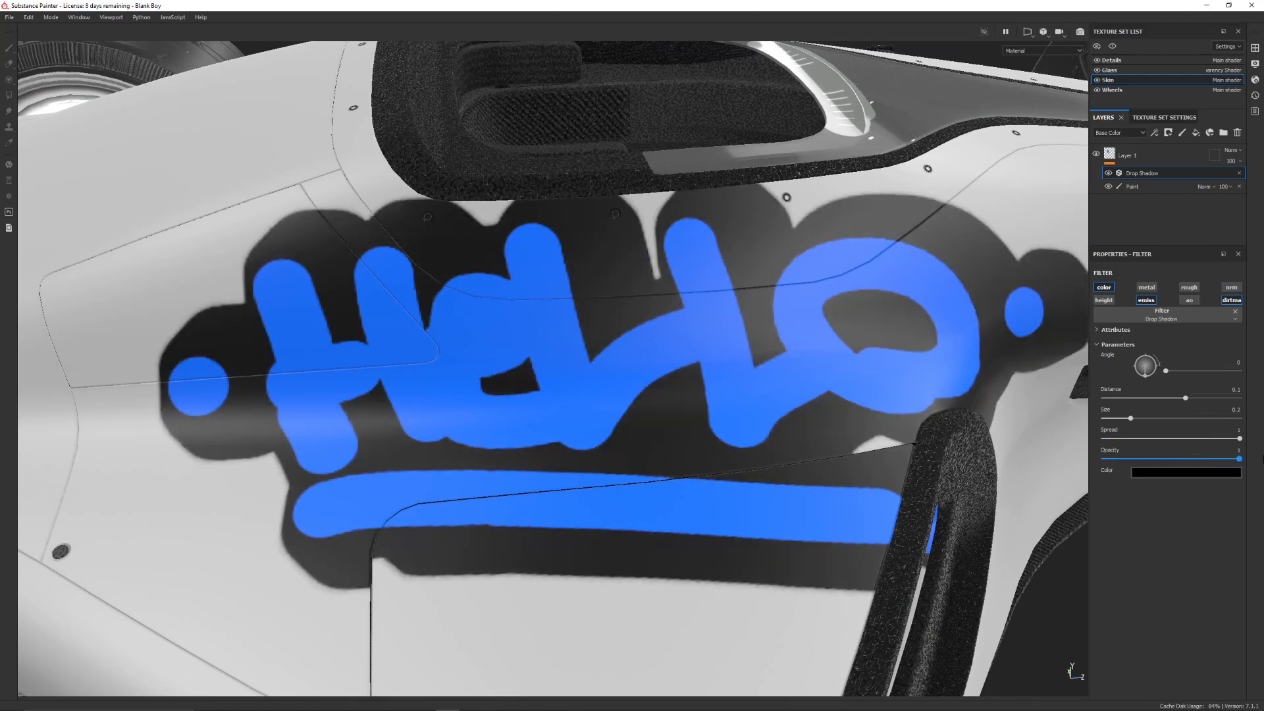
middle_click_drag(800, 354, 666, 334)
mouse_move(1188, 400)
left_mouse_down()
mouse_move(1238, 400)
mouse_move(1172, 404)
left_mouse_up()
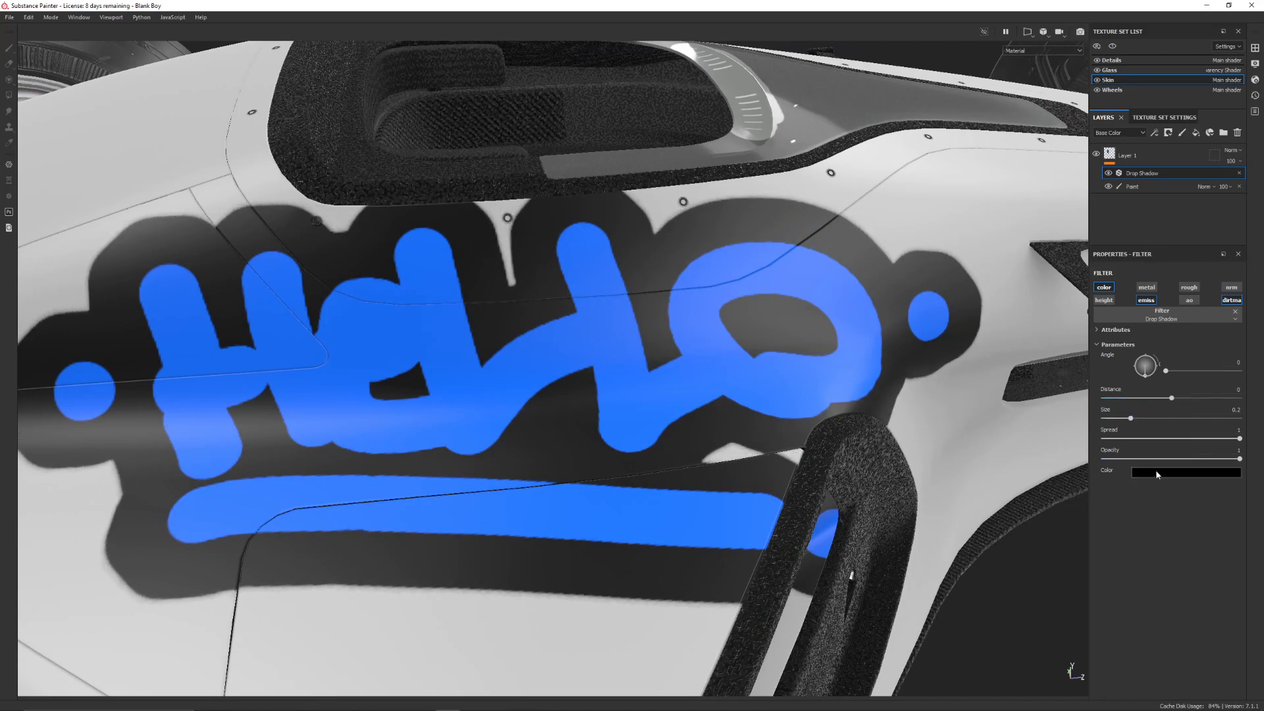
left_click_drag(1130, 418, 1111, 420)
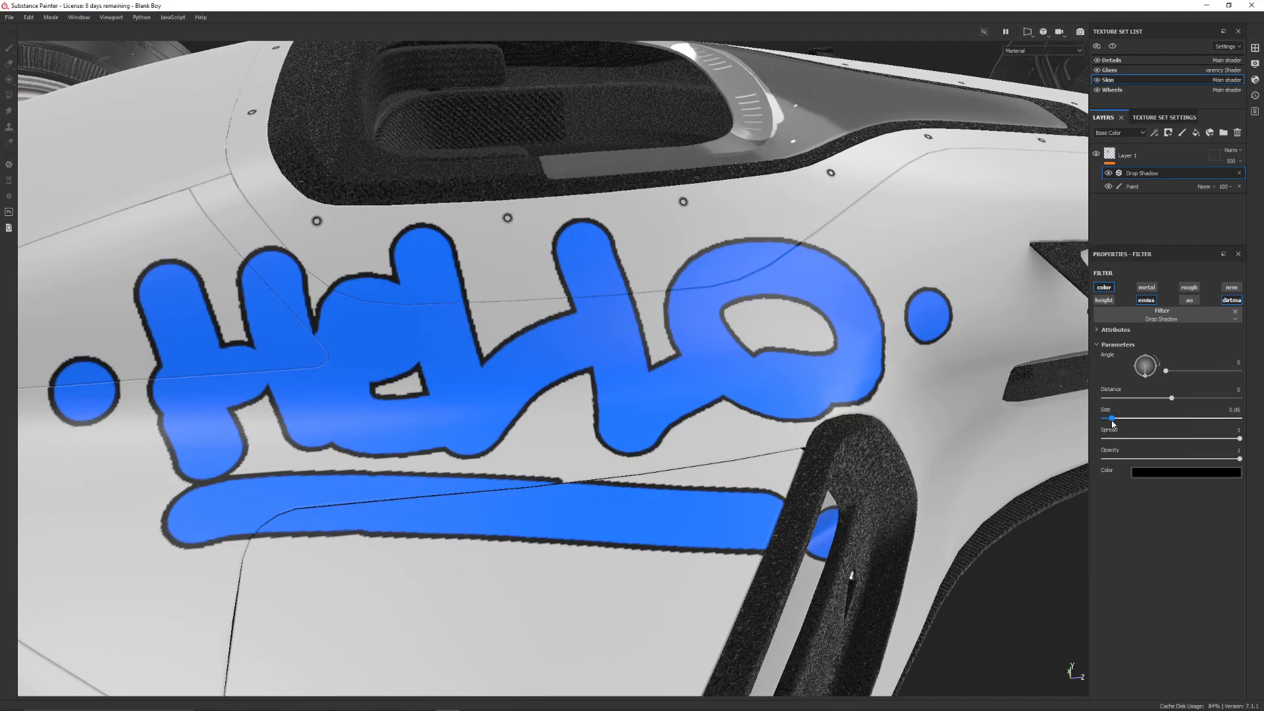
Try red as the drop shadow outline color, return it to black, and fine-tune the outline size
left_click(1178, 473)
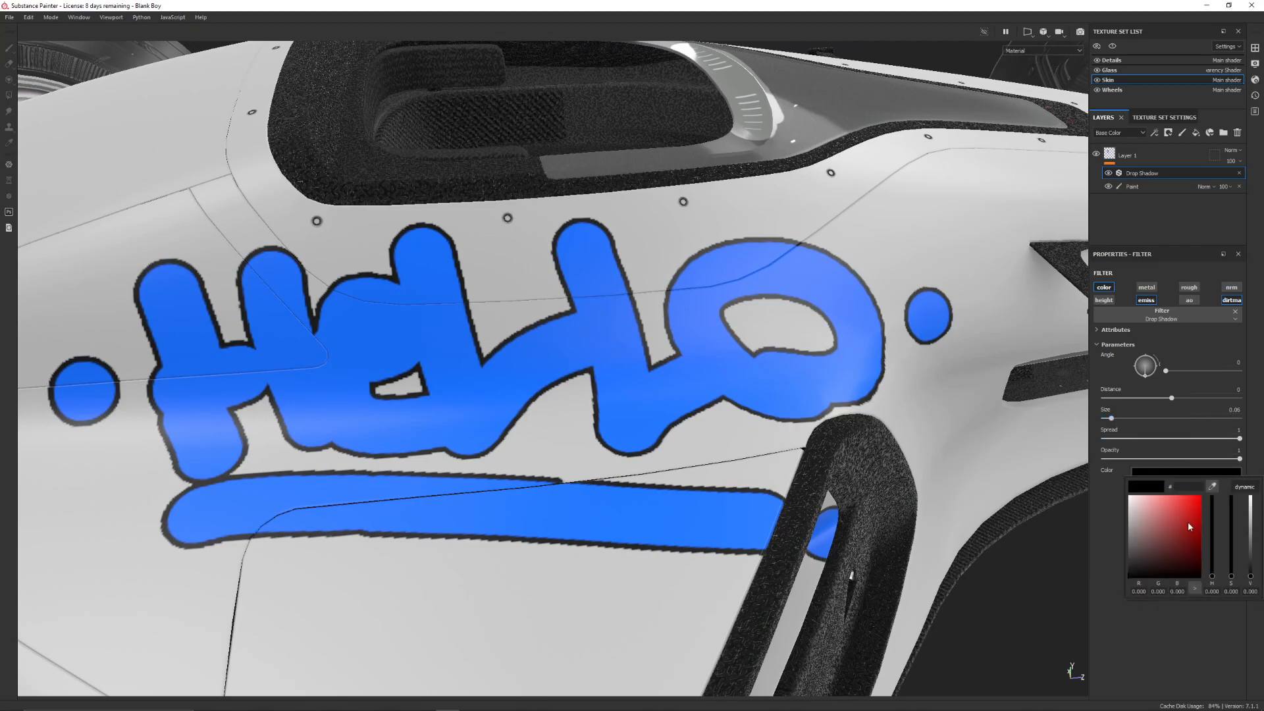
left_click(1193, 510)
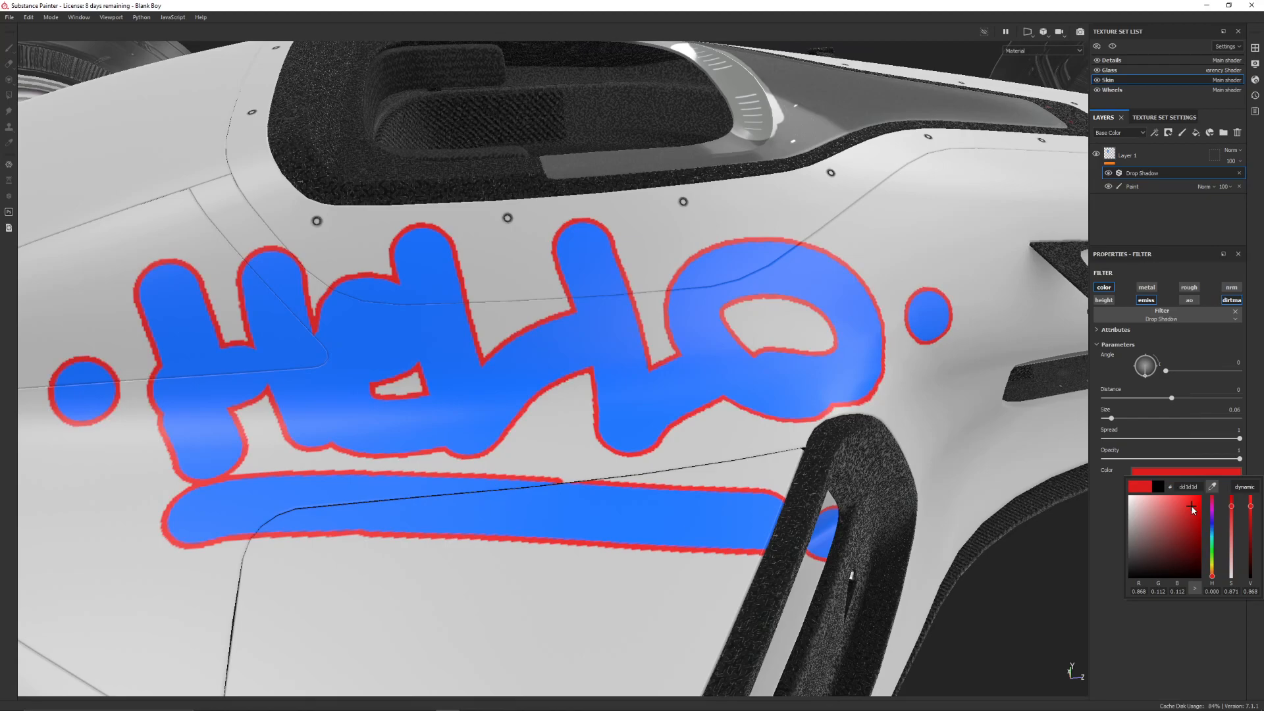
left_click_drag(1212, 508, 1133, 588)
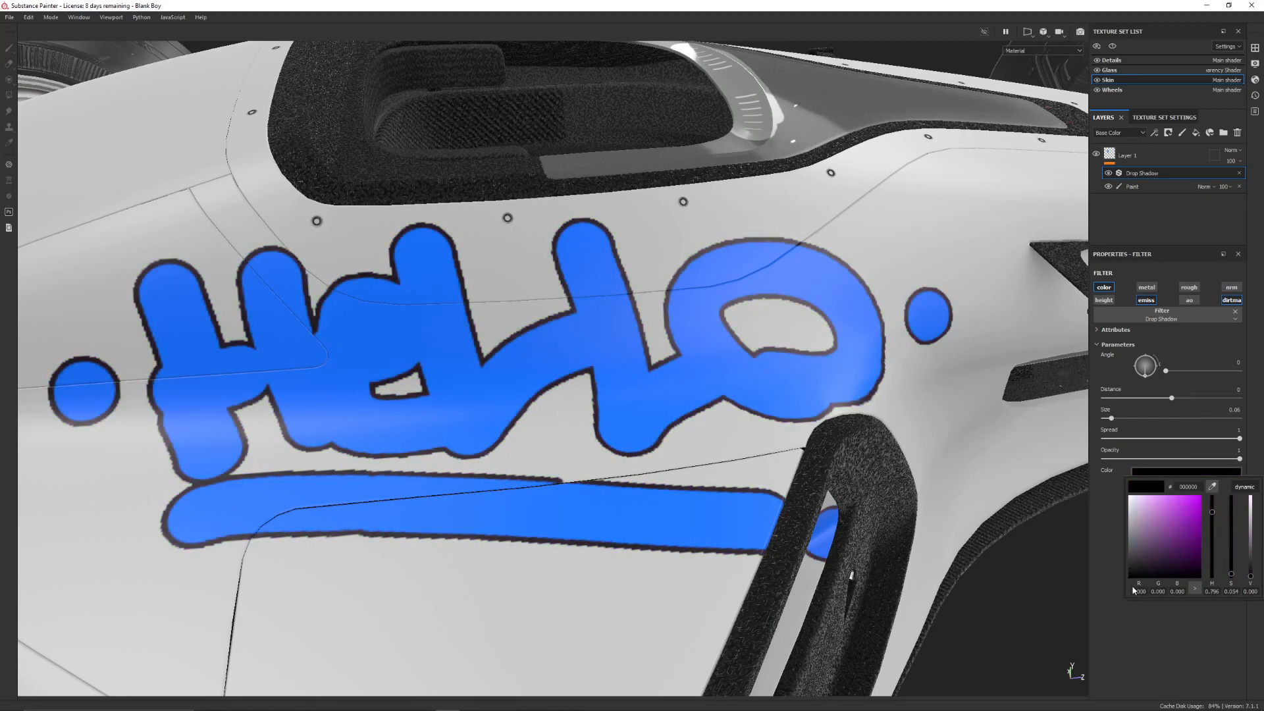
left_click(1095, 502)
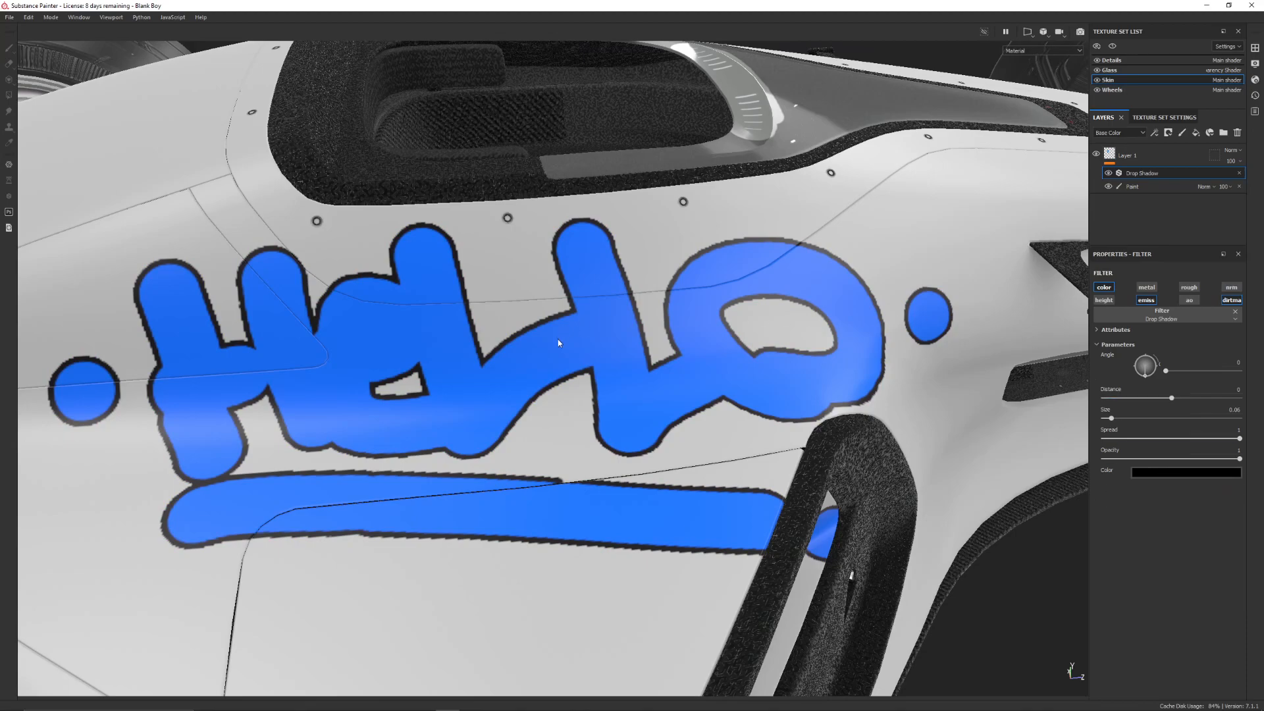
left_click_drag(1113, 422, 1110, 422)
Remove the paint effect below the Drop Shadow filter and restrict the filter to the emissive channel
left_click_drag(388, 223, 658, 204, "alt")
scroll(683, 129, "up", 5)
scroll(683, 129, "down", 8)
middle_click_drag(712, 234, 704, 421, "alt")
left_click_drag(704, 422, 505, 370, "alt")
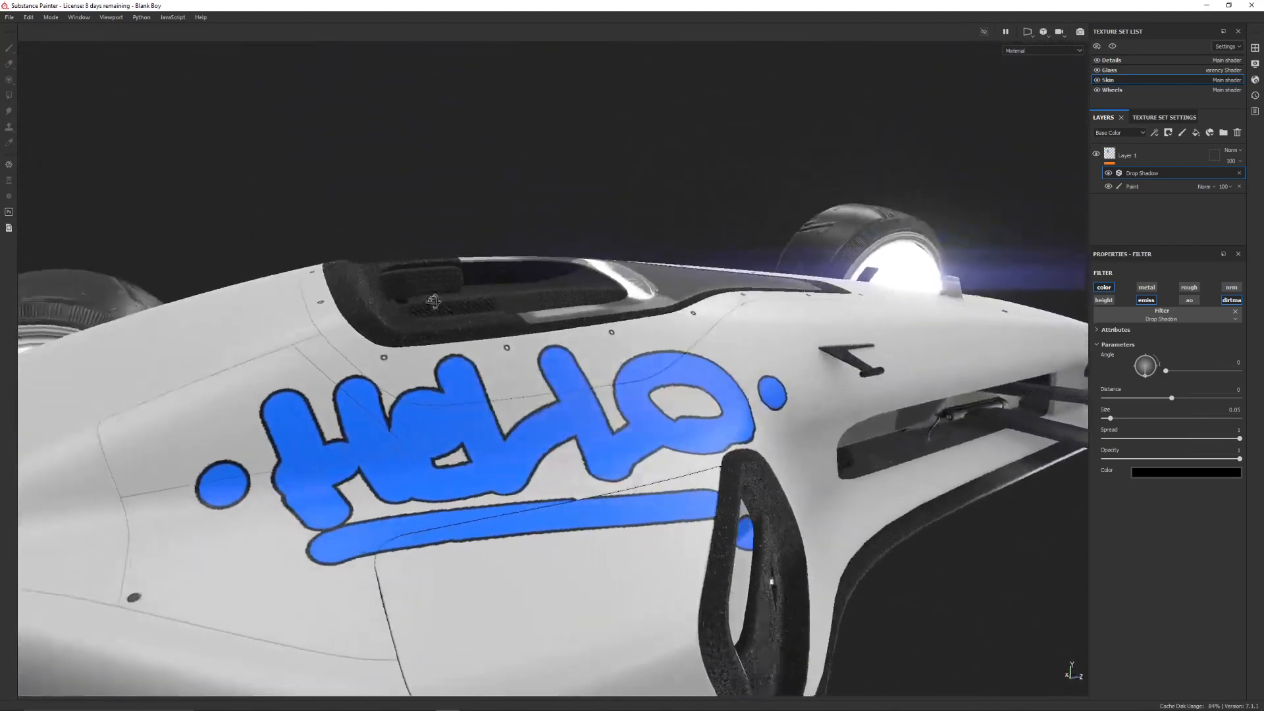
middle_click_drag(505, 370, 472, 314, "alt")
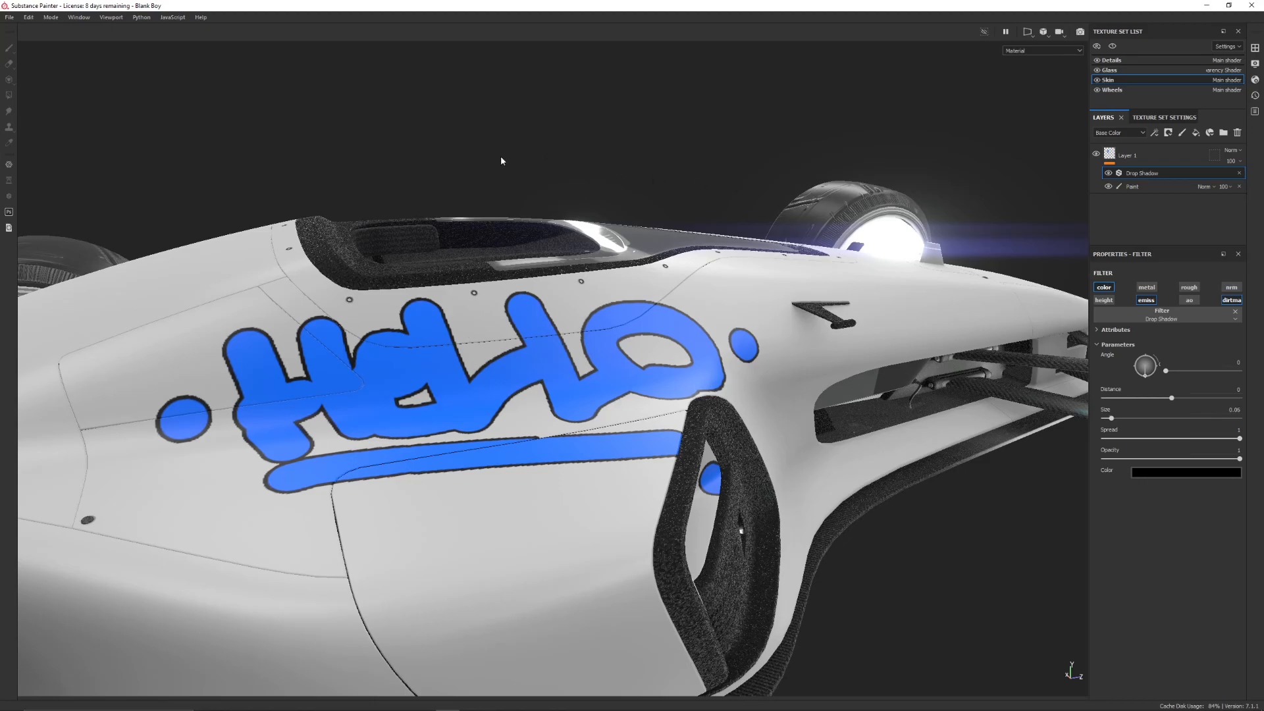
left_click(1239, 188)
left_click(1104, 287)
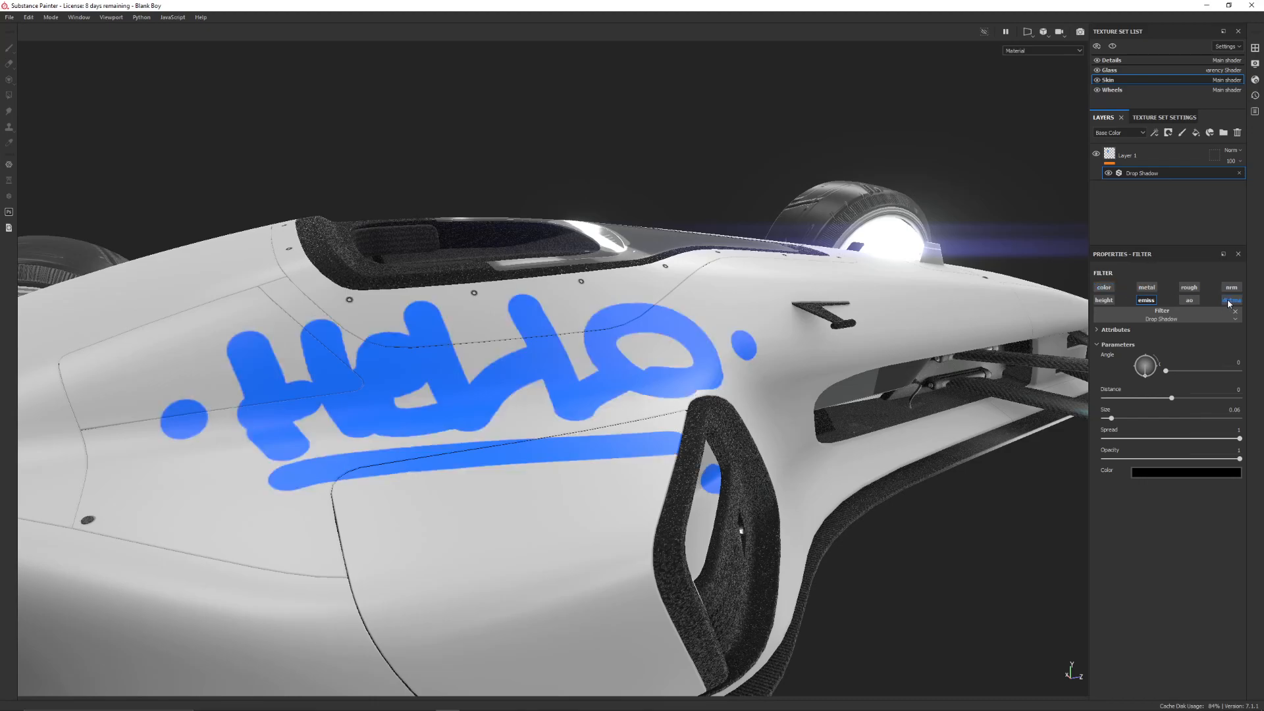
left_click_drag(352, 290, 685, 280, "alt")
scroll(416, 342, "up", 5)
scroll(473, 261, "down", 3)
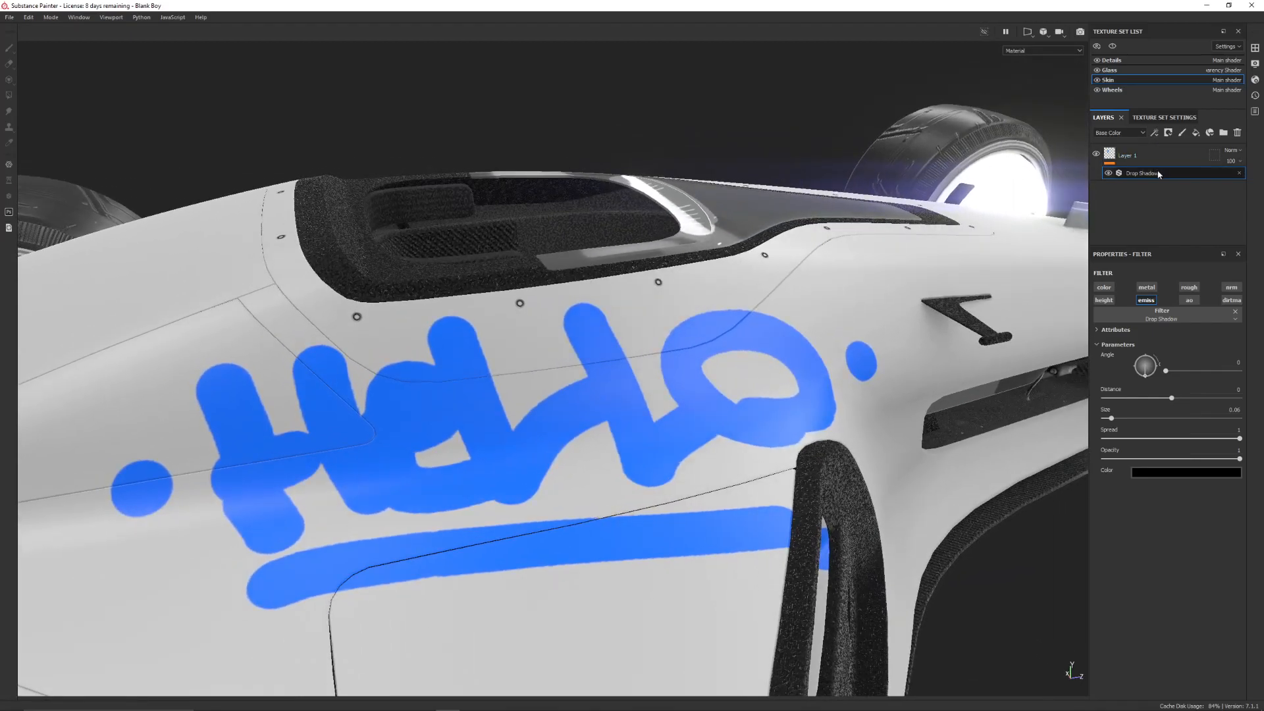
Undo the channel changes, the Drop Shadow filter and the whole painted "Hello" back to an empty paint effect
key("ctrl+z")
key("ctrl+z")
key("ctrl+z")
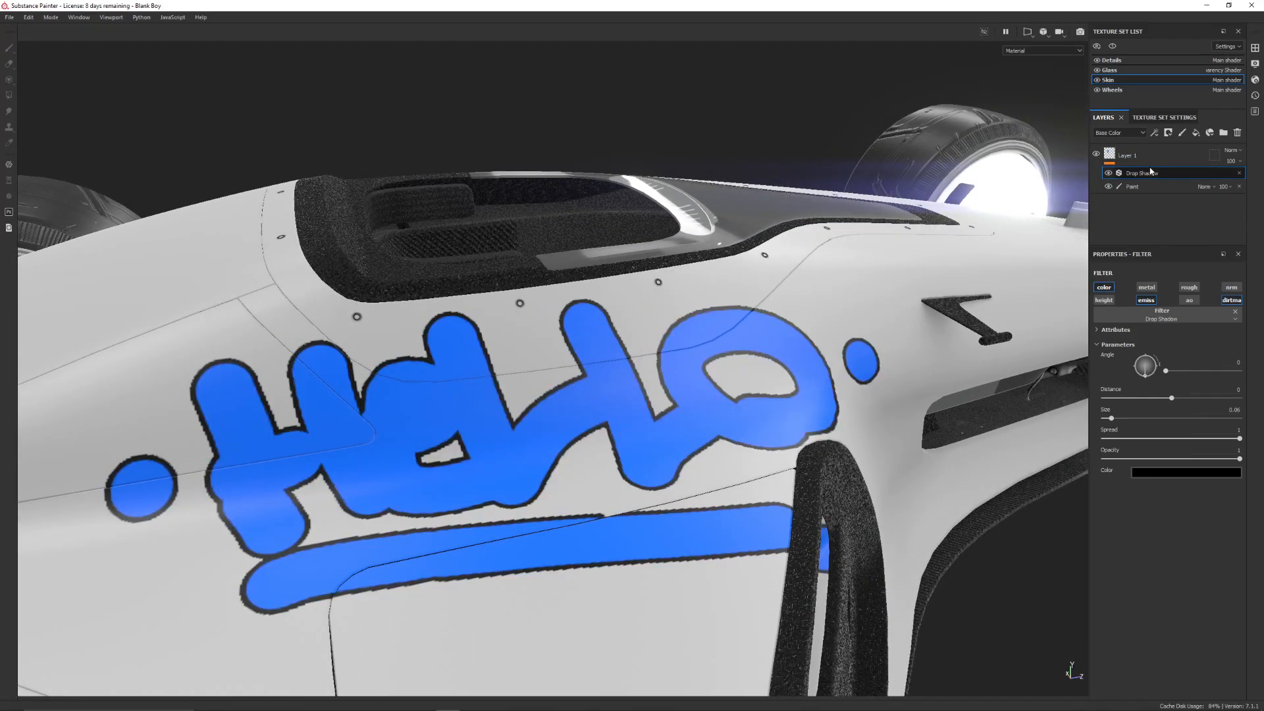
key("ctrl+z")
key("ctrl+z")
key("ctrl+z")
key("ctrl+z")
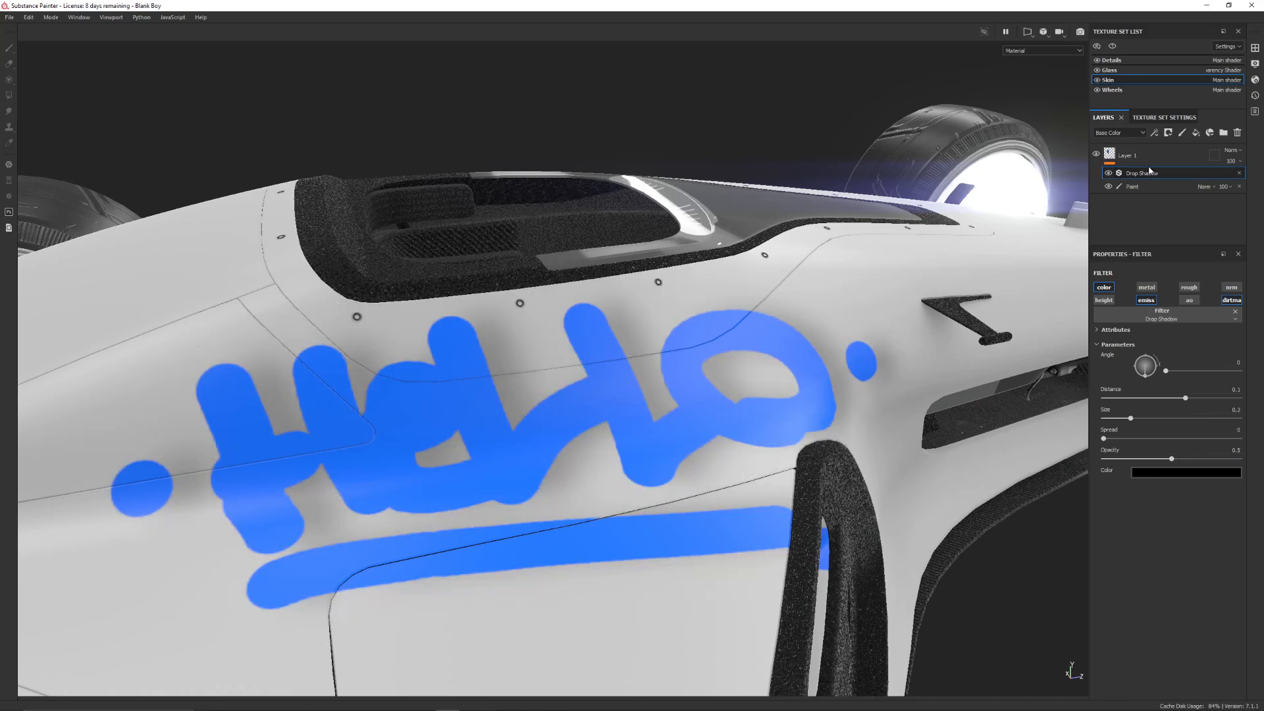
key("ctrl+z")
key("ctrl+z")
key("ctrl+z")
key("ctrl+z")
key("ctrl+z")
key("ctrl+z")
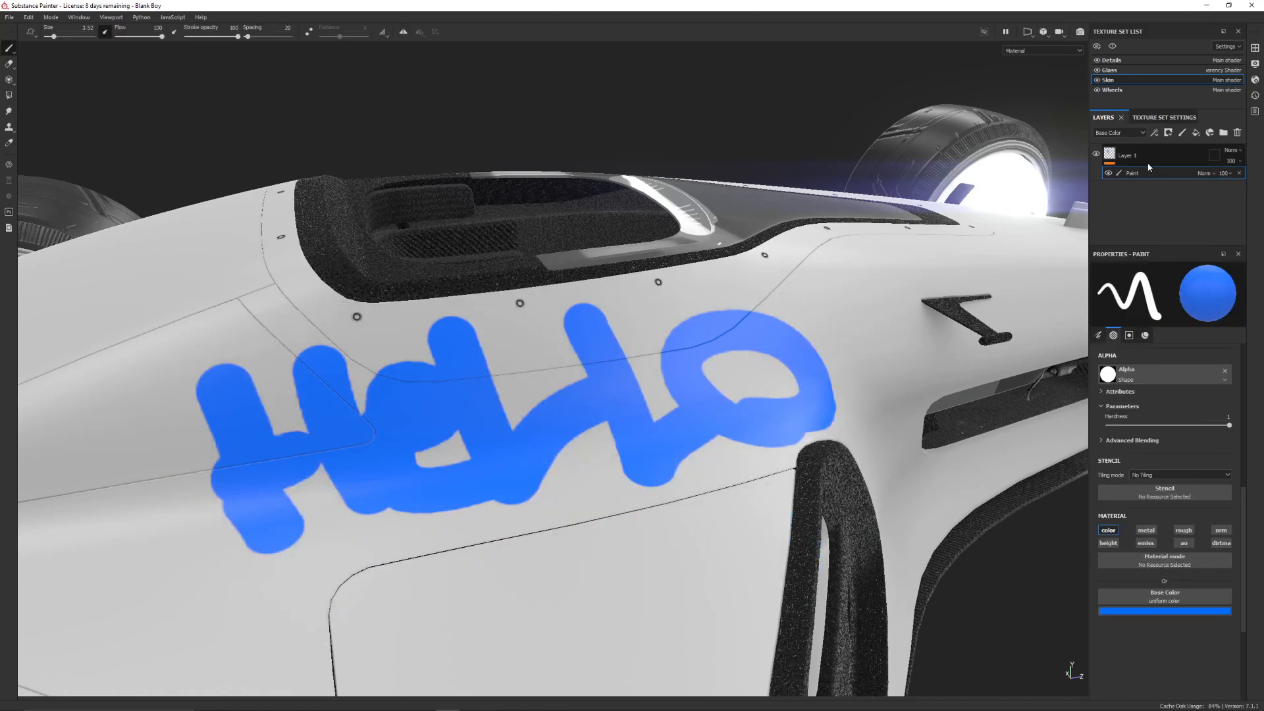
key("ctrl+z")
key("ctrl+z")
key("ctrl+z")
key("ctrl+z")
key("ctrl+z")
key("ctrl+z")
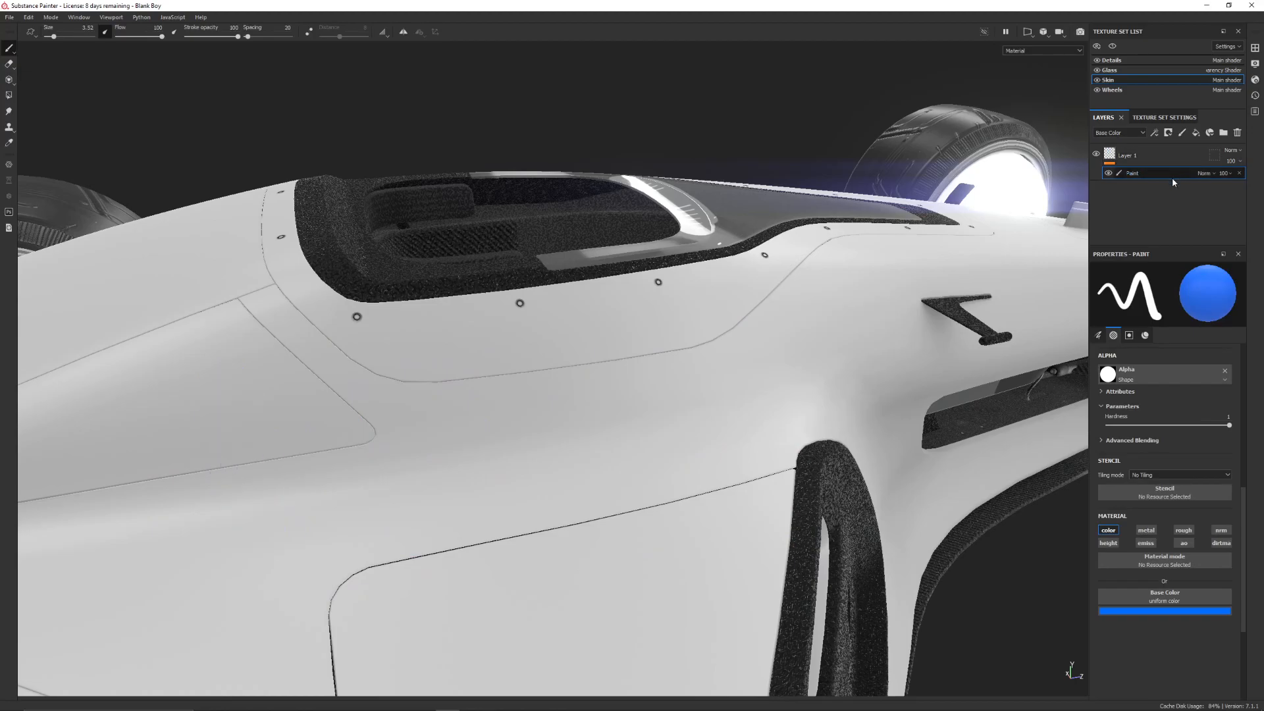
Add a filter effect above the empty paint effect on Layer 1 and assign it Drop Shadow
left_click(1167, 158)
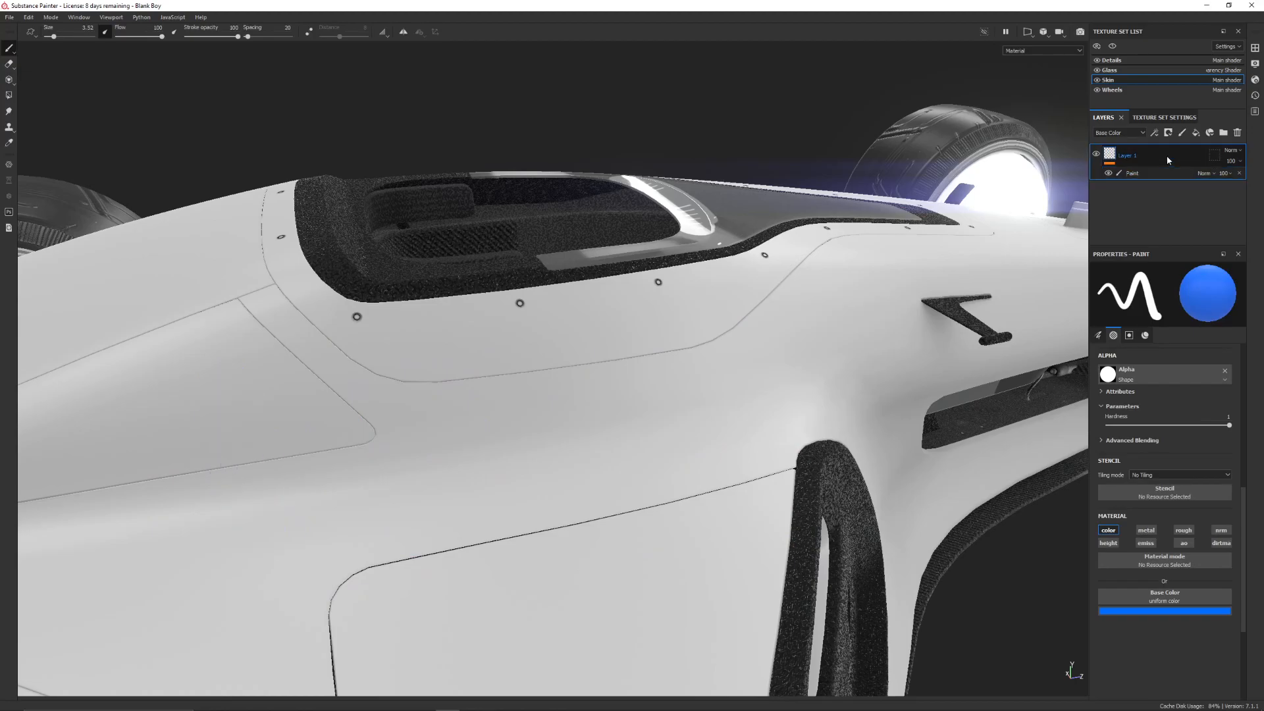
right_click(1159, 158)
left_click(1170, 553)
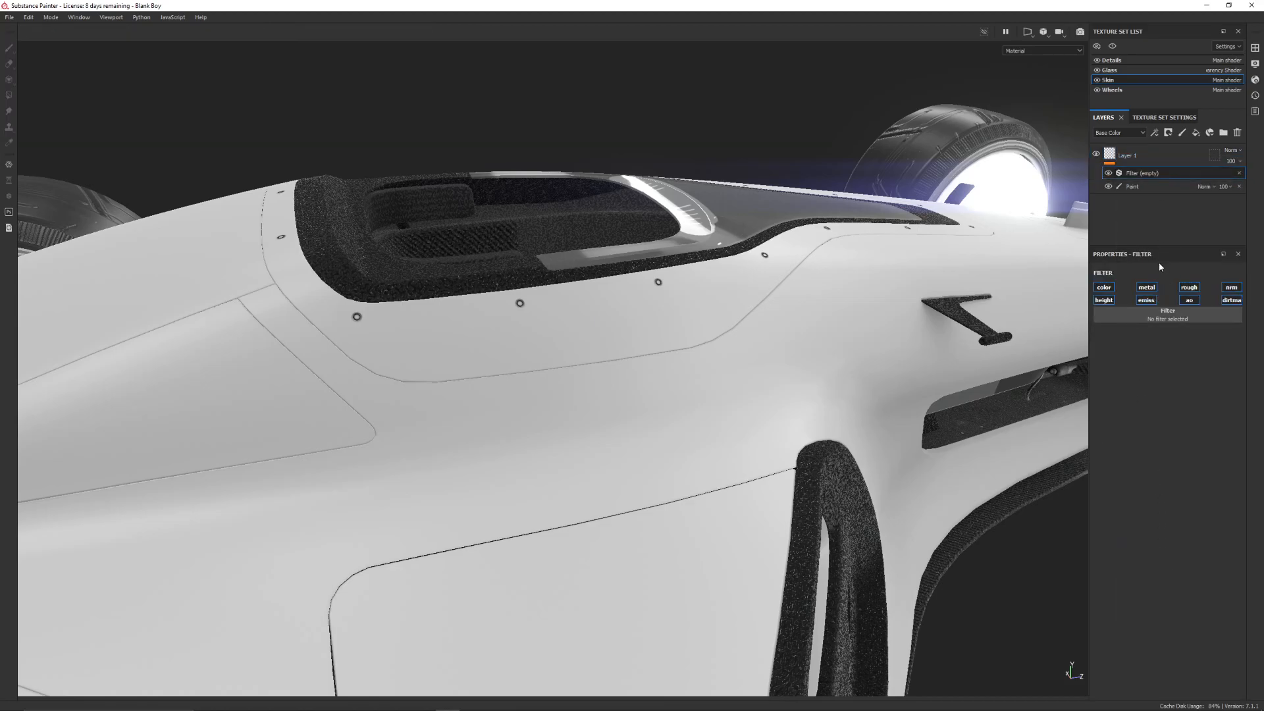
left_click(1167, 316)
left_click(1134, 354)
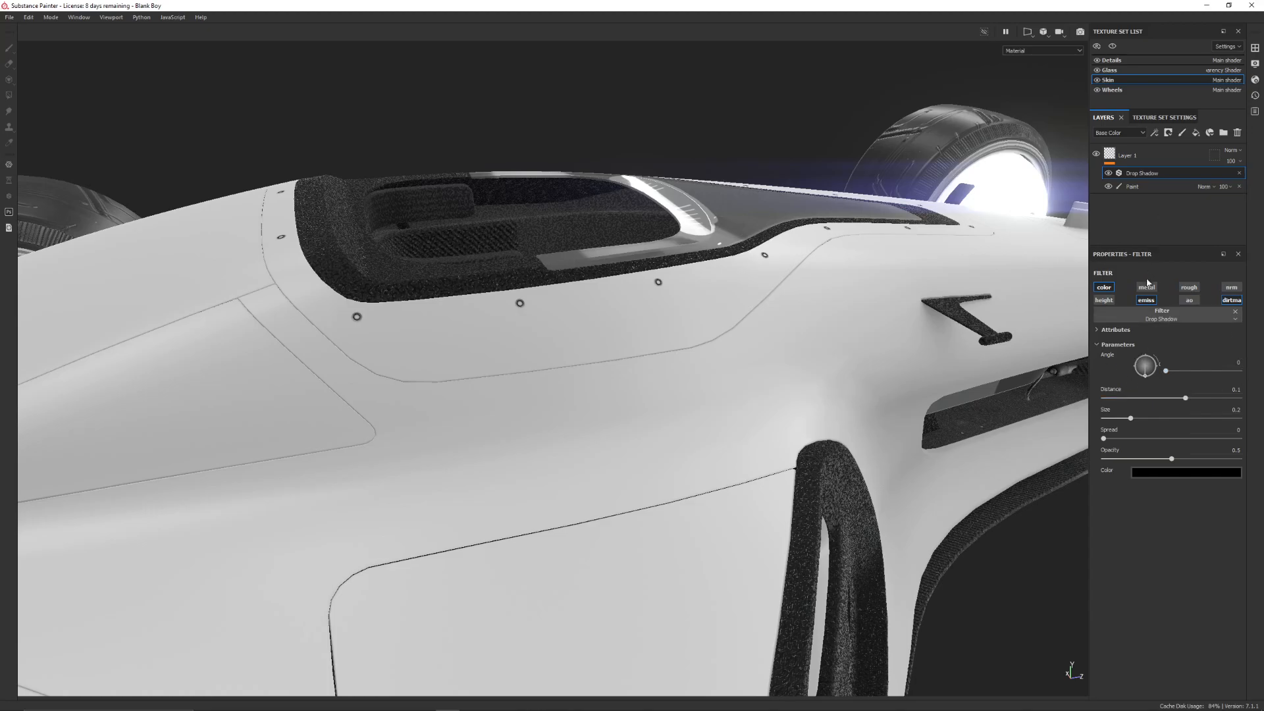
Set the new Drop Shadow filter to spread 1, opacity 1, size 0.05 and distance 0
left_click_drag(1137, 438, 1241, 459)
left_click_drag(1130, 416, 1111, 421)
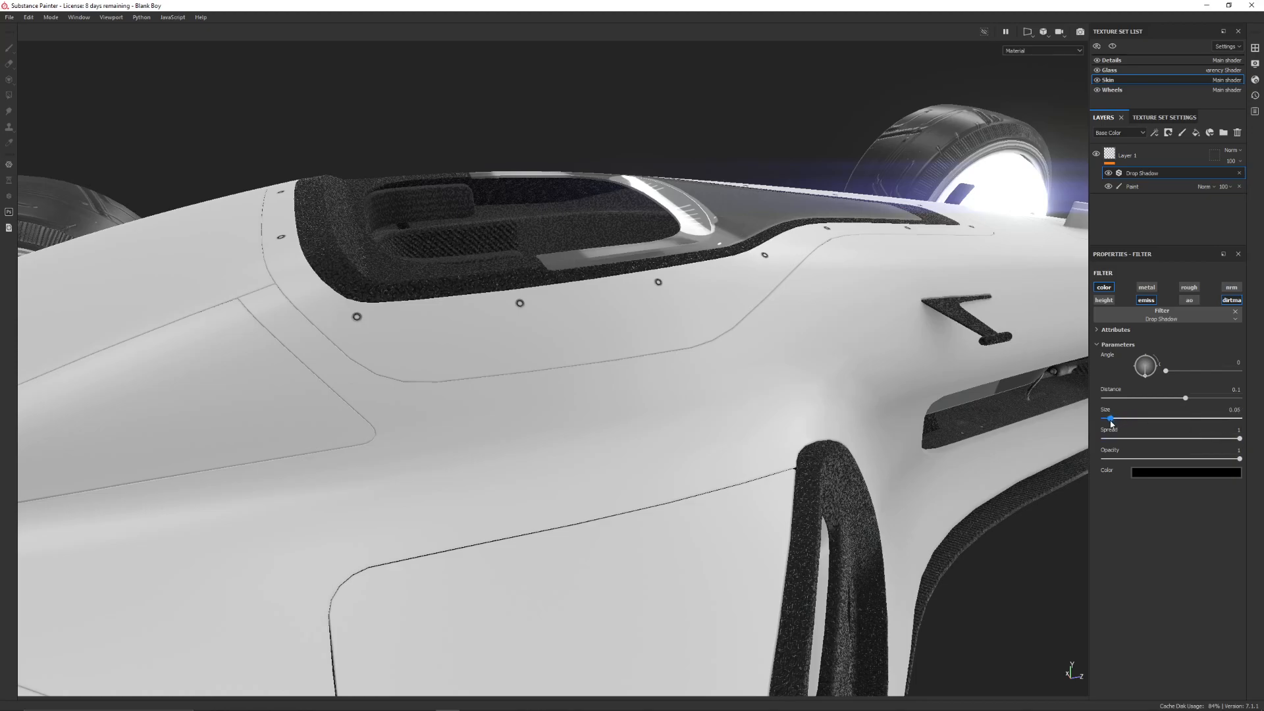
left_click_drag(1183, 403, 1173, 404)
left_click_drag(603, 309, 641, 263, "alt")
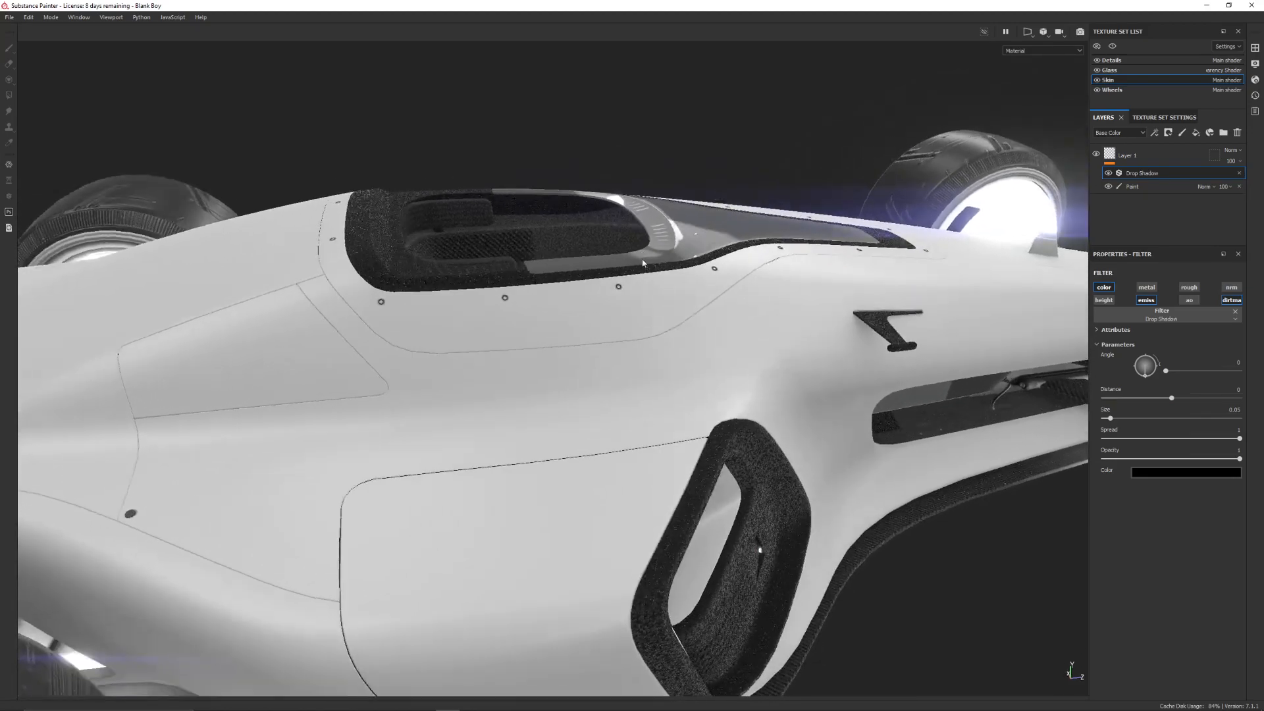
Switch the paint effect from the color channel to the emissive channel and set its emissive color to red (ff0000)
left_click(1141, 187)
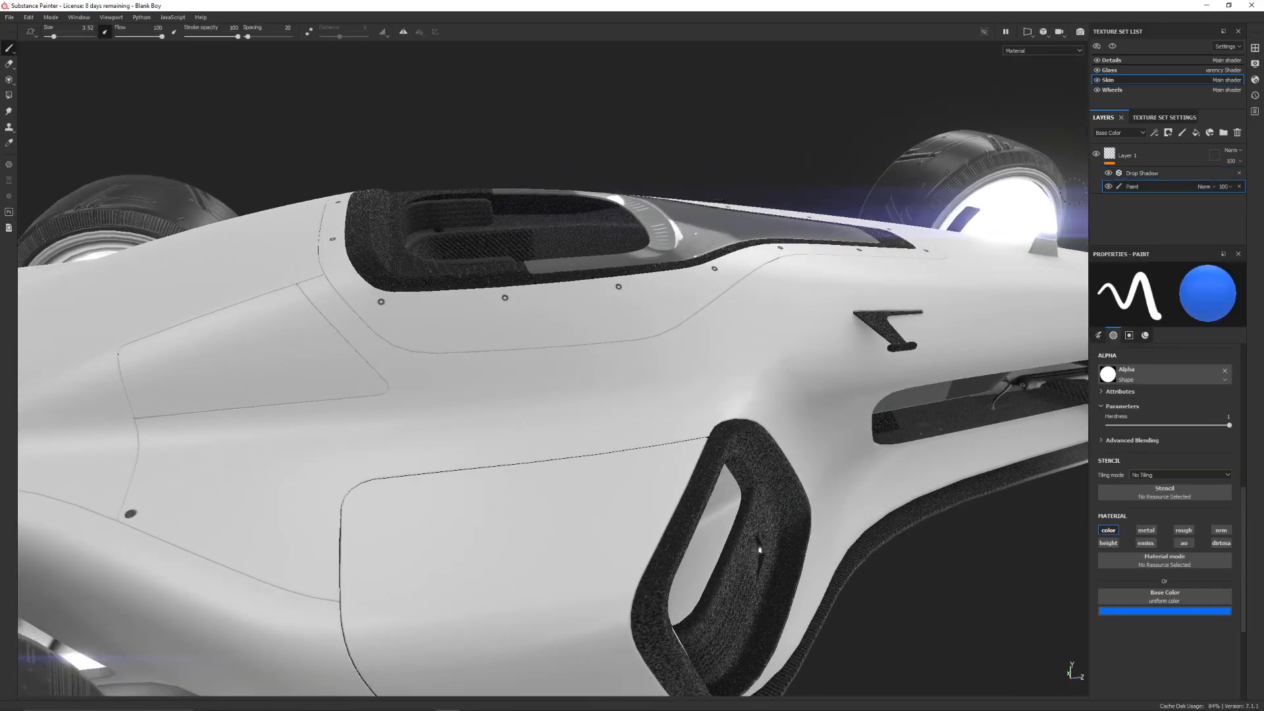
left_click(1145, 544)
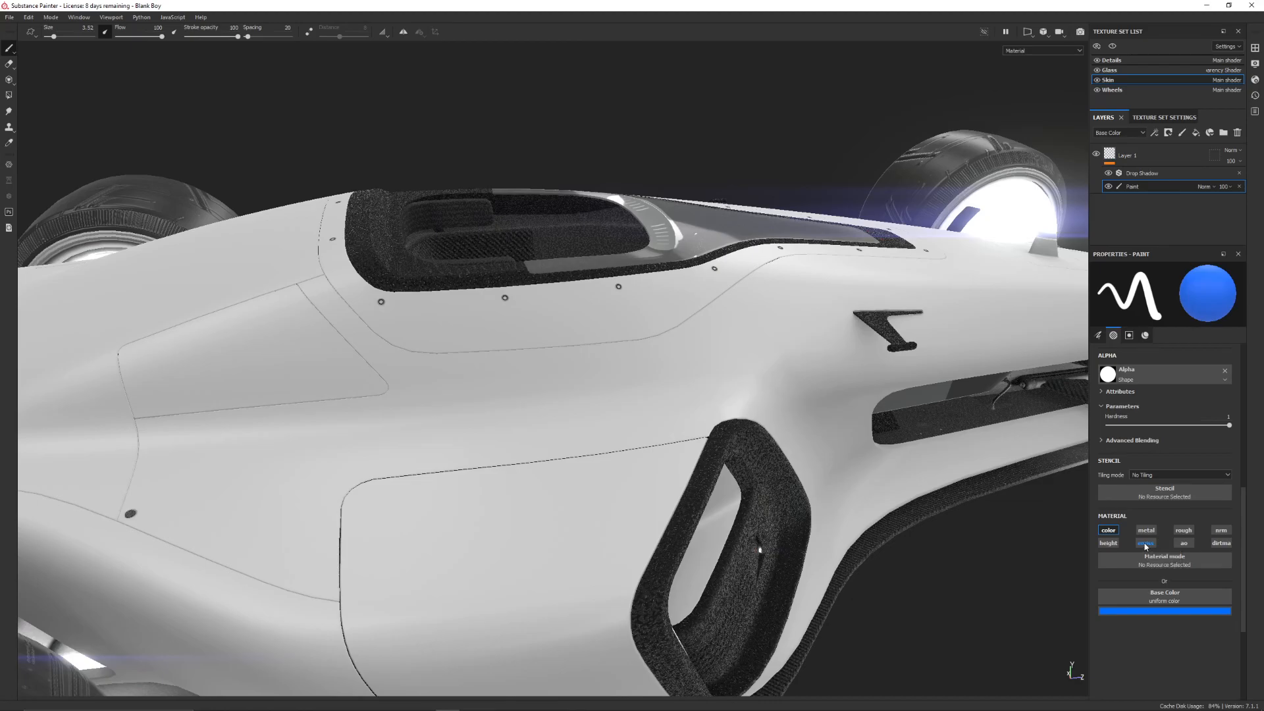
left_click(1110, 530)
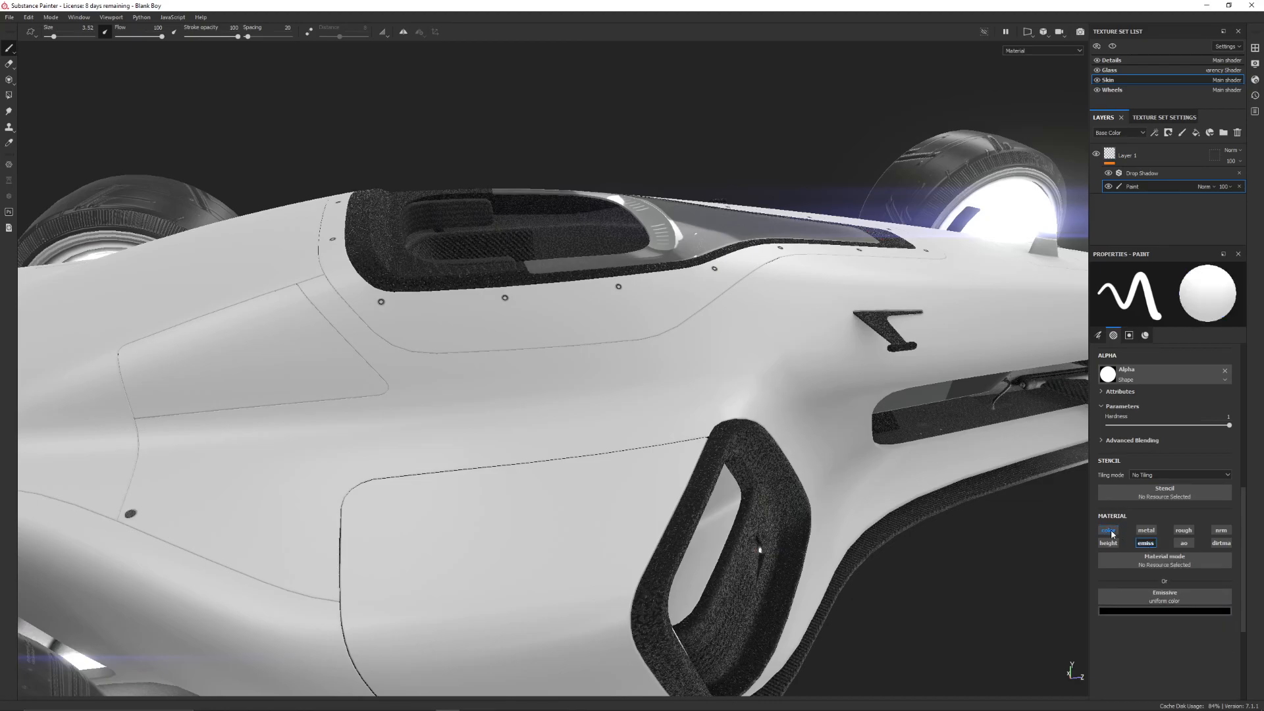
left_click(1164, 610)
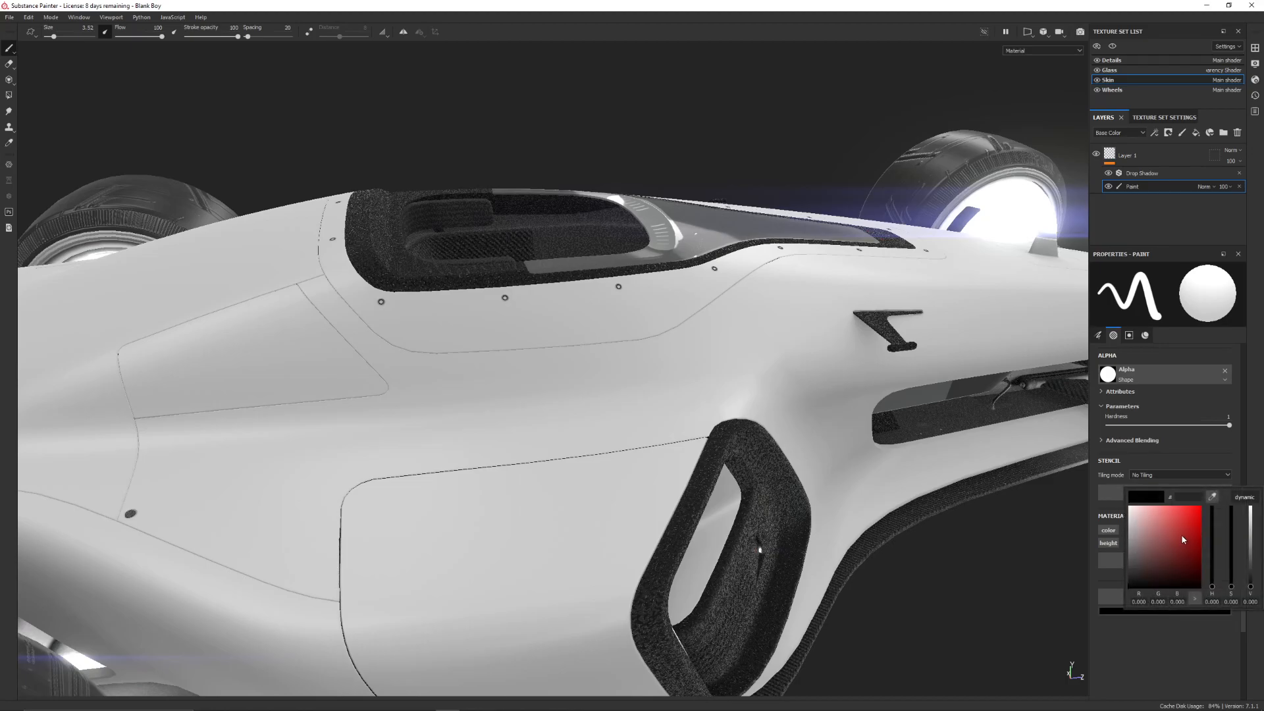
left_click_drag(1183, 541, 1202, 507)
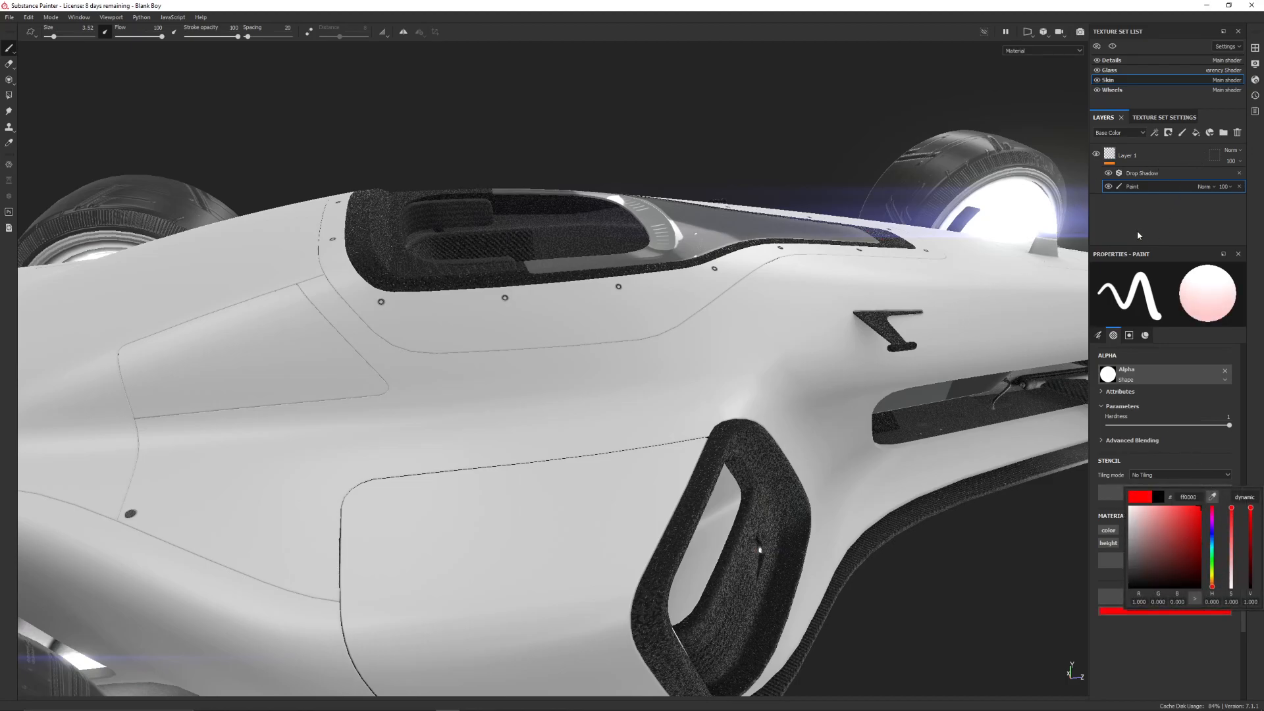
Try glowing red emissive brush strokes across the body side below the cockpit, and undo them
left_click(602, 438)
mouse_move(454, 395)
left_mouse_down()
mouse_move(511, 586)
mouse_move(597, 316)
mouse_move(849, 408)
mouse_move(875, 440)
left_mouse_up()
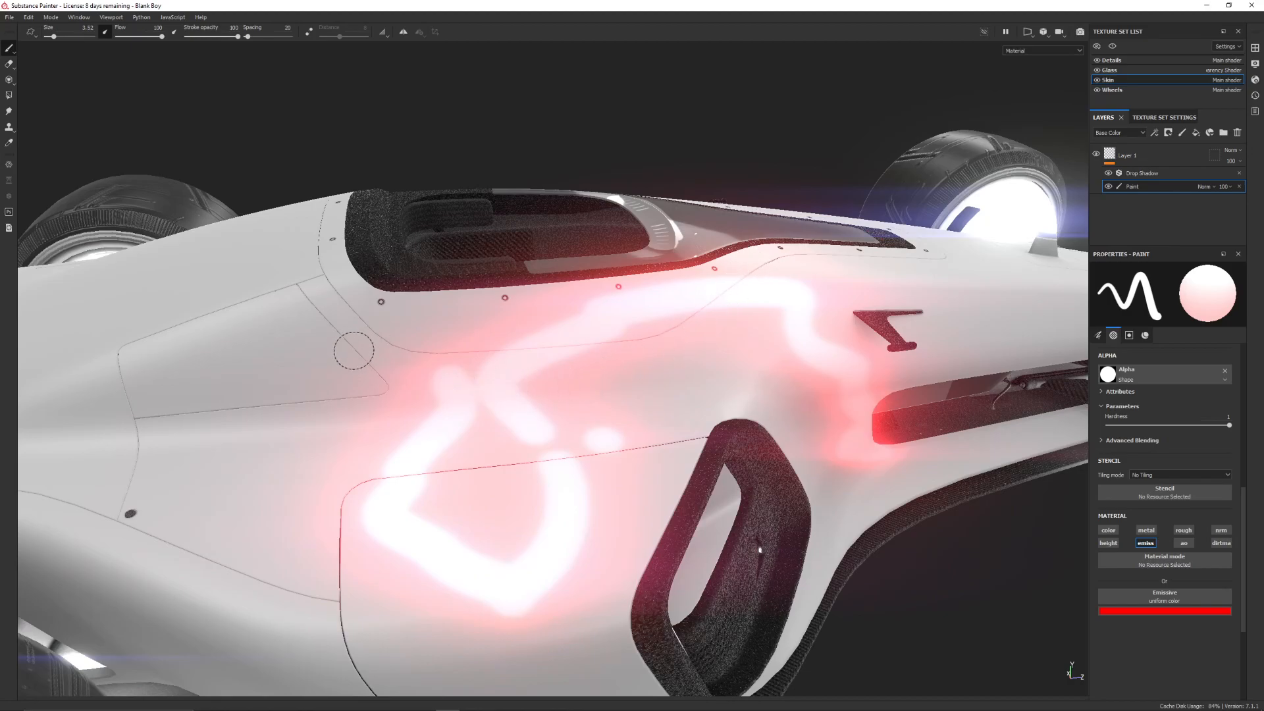
key("ctrl+z")
key("ctrl+z")
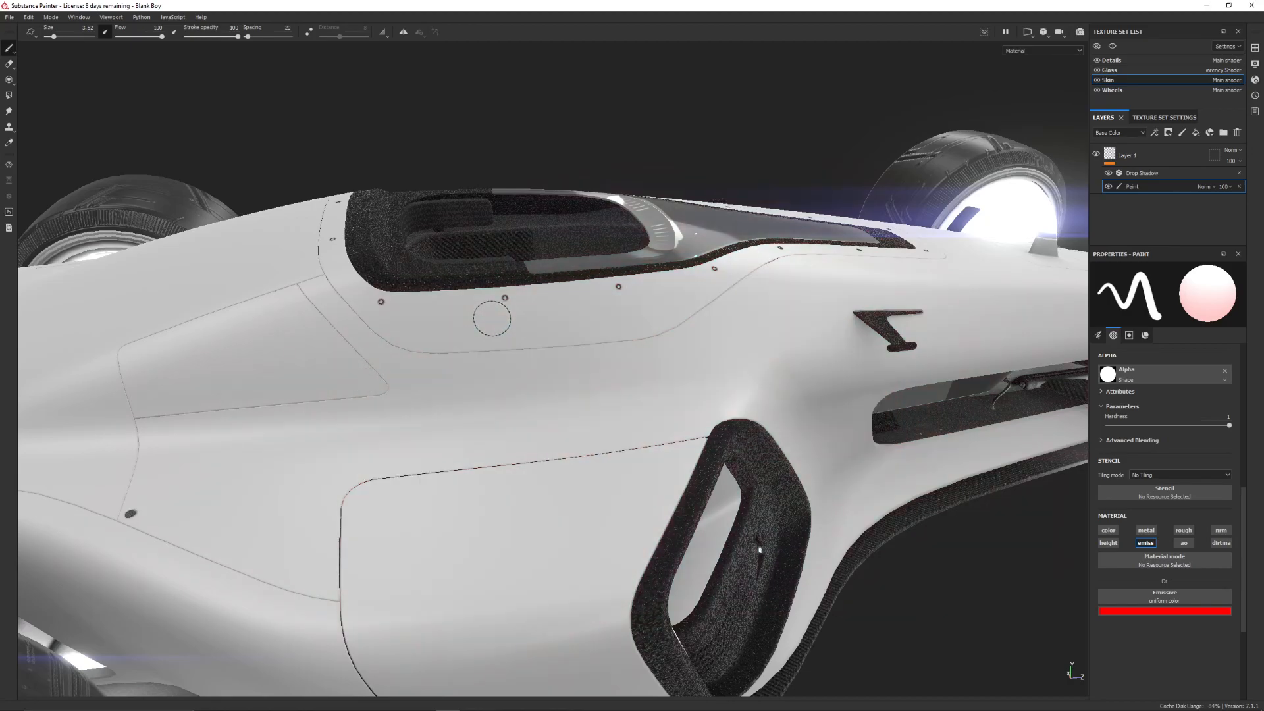
mouse_move(255, 238)
left_mouse_down("alt")
mouse_move(369, 243)
mouse_move(363, 388)
left_mouse_up("alt")
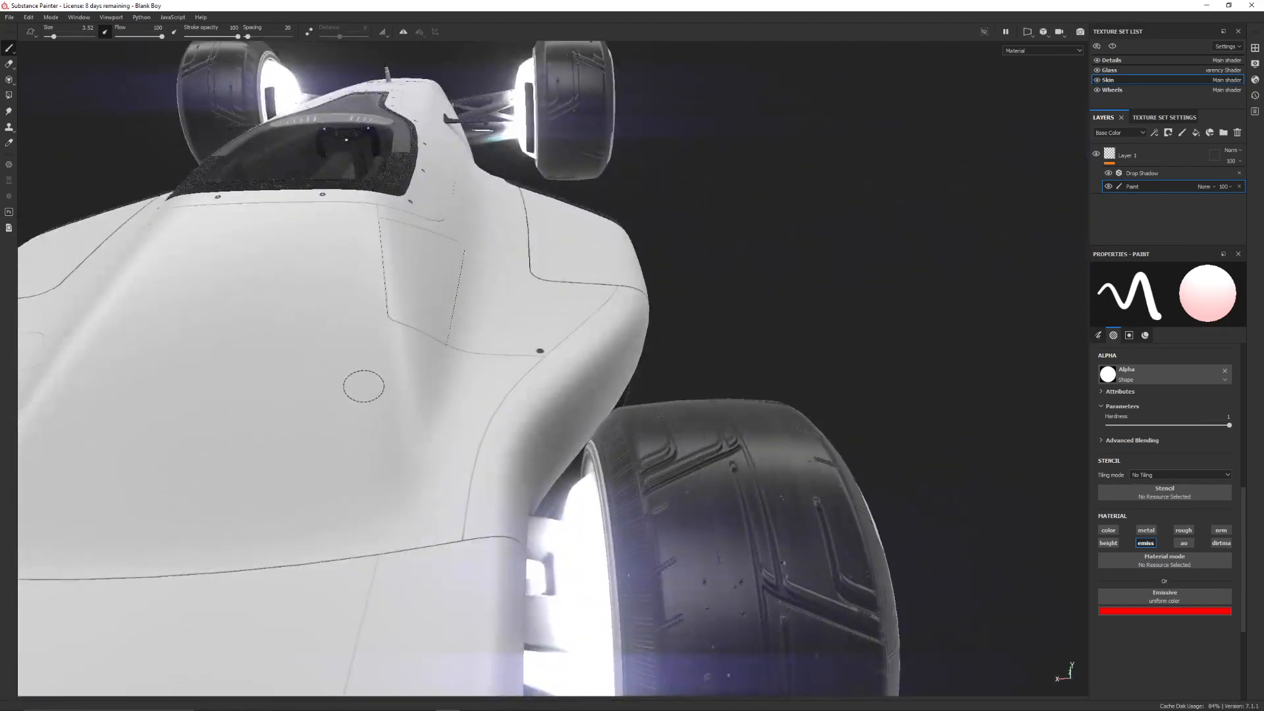
Set the layer stack to the Emissive channel and open the emissive opacity setting of Layer 1
mouse_move(137, 383)
left_mouse_down("alt")
mouse_move(502, 164)
mouse_move(515, 247)
left_mouse_up("alt")
scroll(618, 302, "down", 2)
scroll(618, 302, "up", 4)
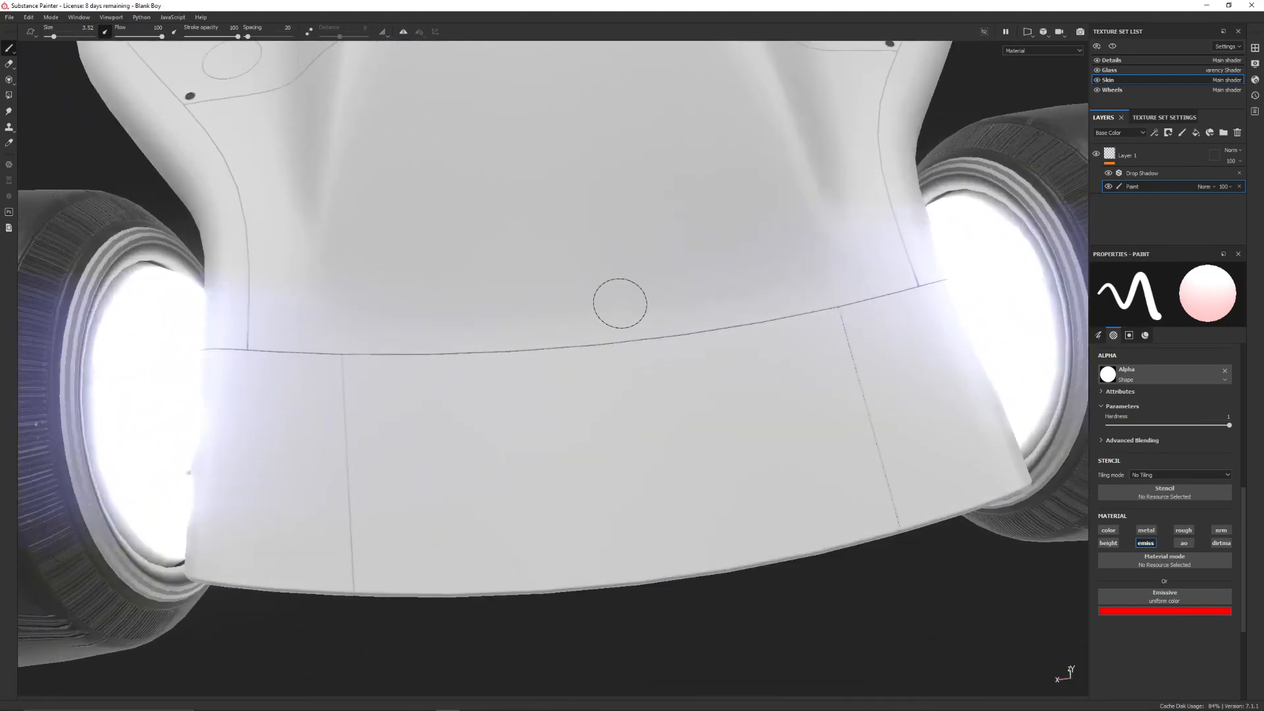
middle_click_drag(599, 331, 527, 304, "alt")
left_click_drag(527, 305, 567, 285, "alt")
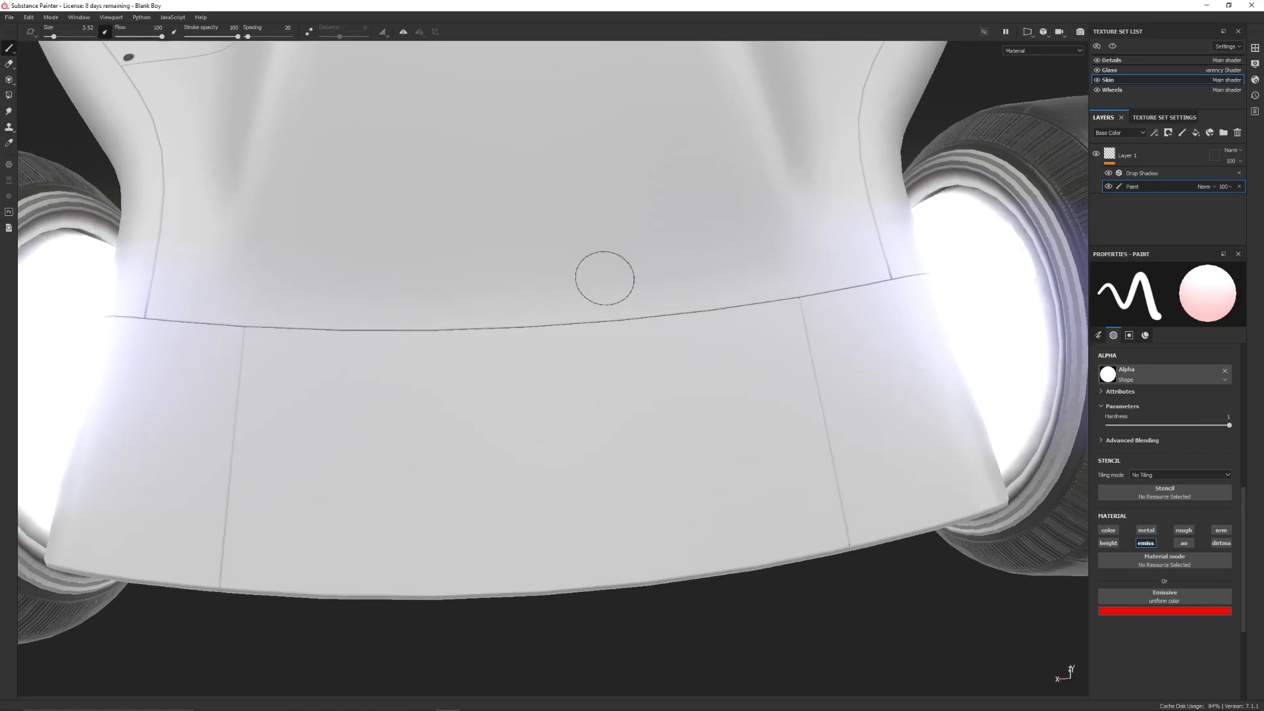
left_click(1121, 136)
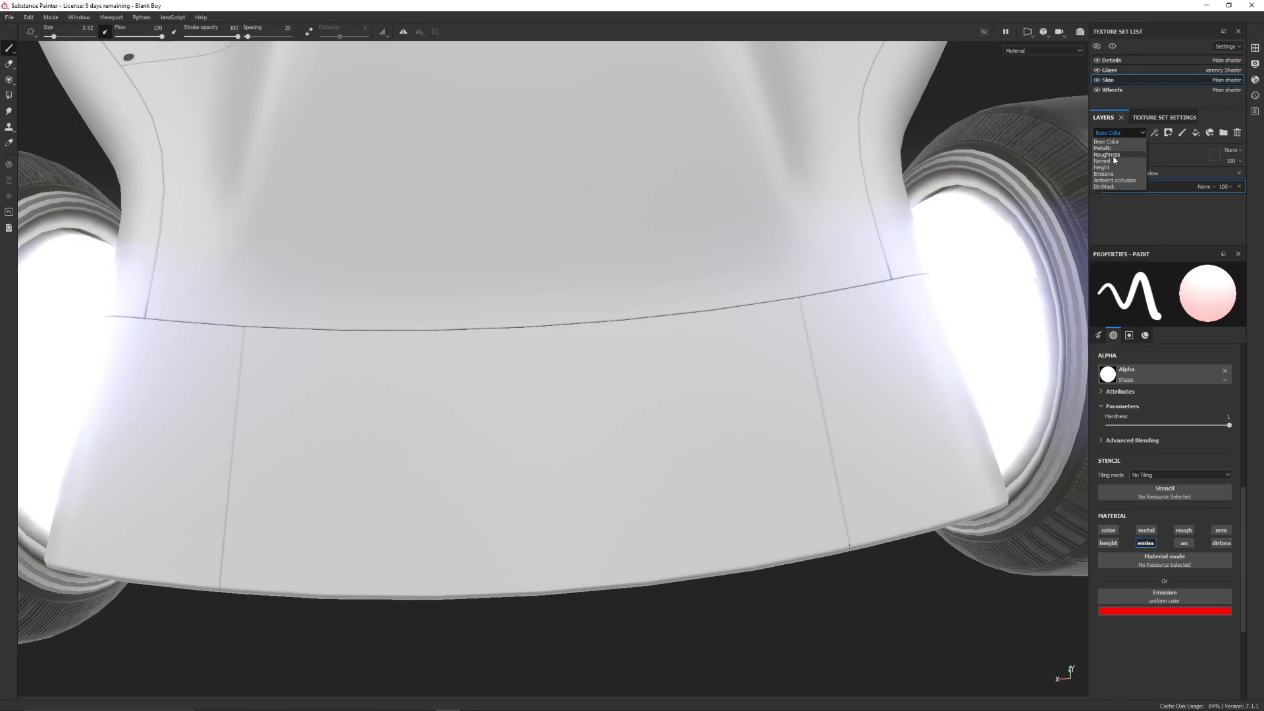
left_click(1113, 175)
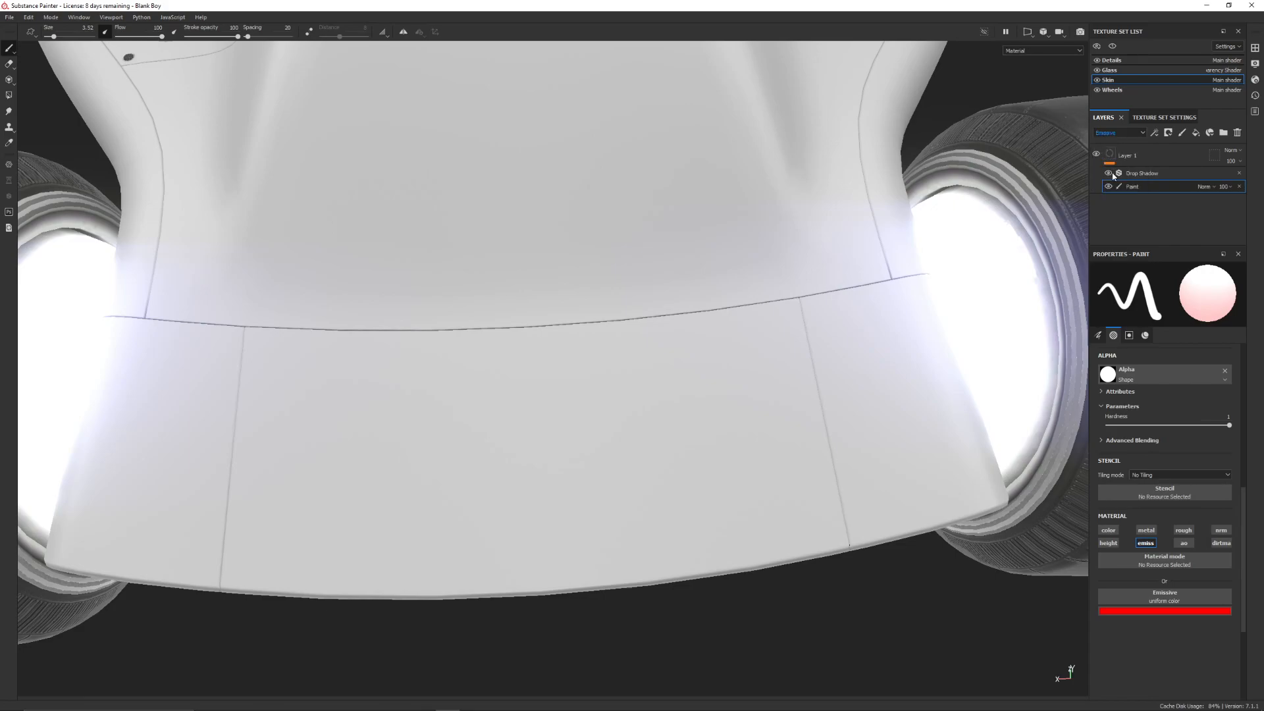
left_click(1111, 134)
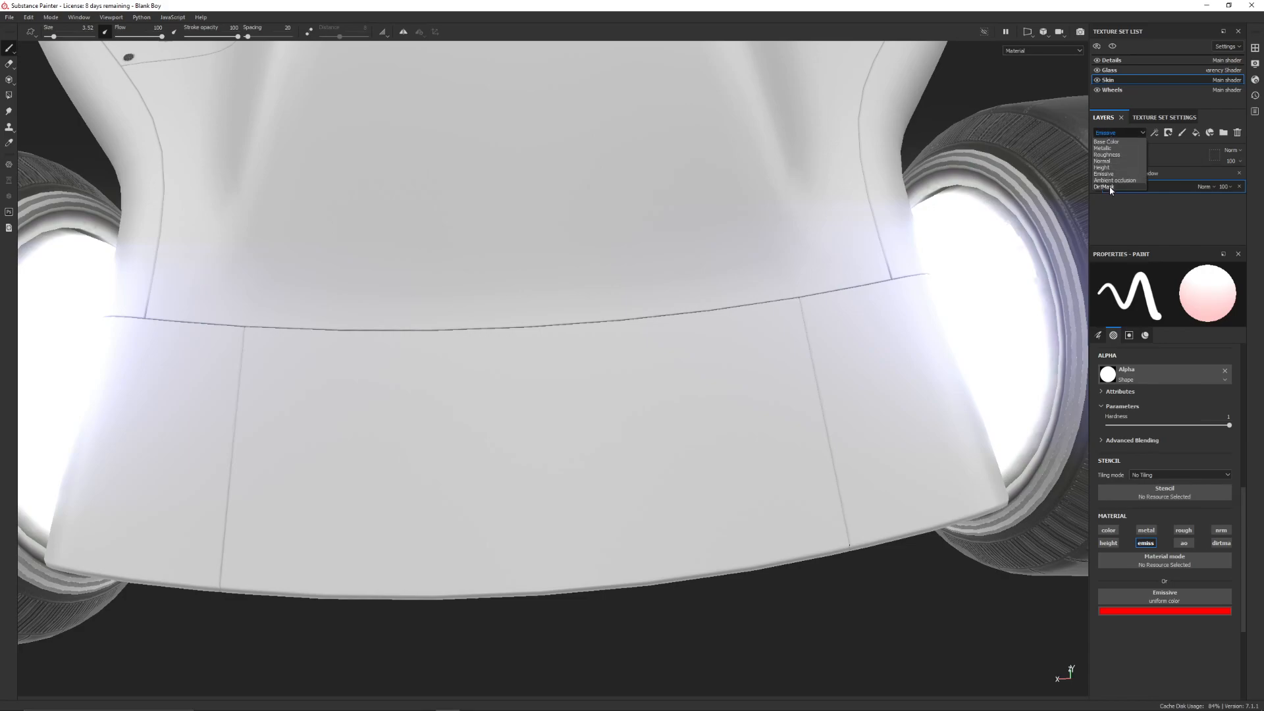
left_click(1167, 235)
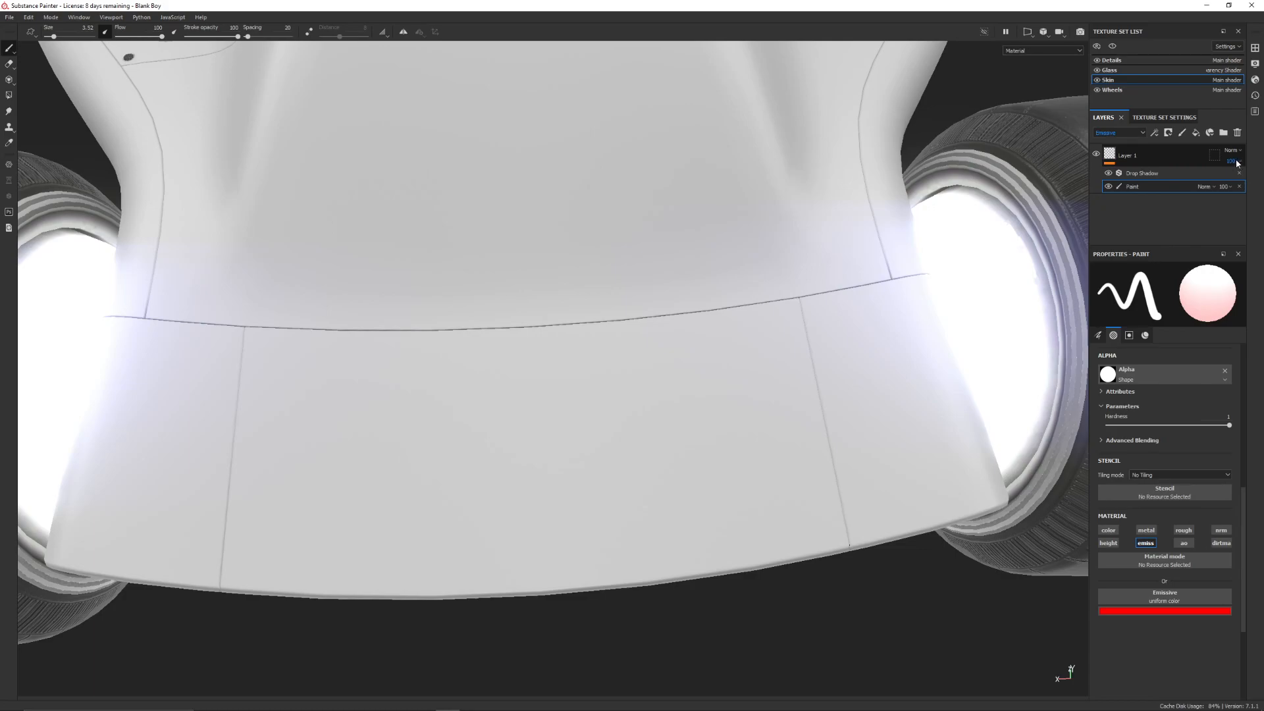
left_click_drag(1257, 178, 1240, 180)
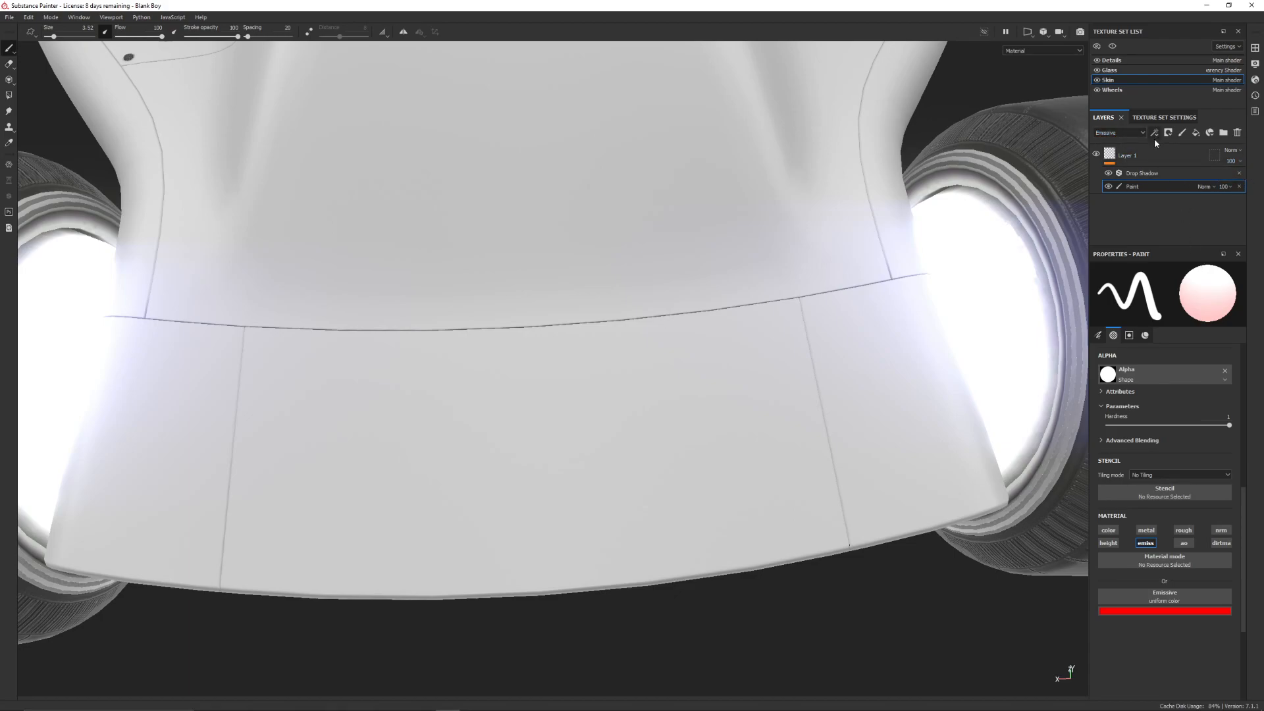
Return the layer stack to the Base Color channel and open the base color opacity of Layer 1
left_click(1114, 134)
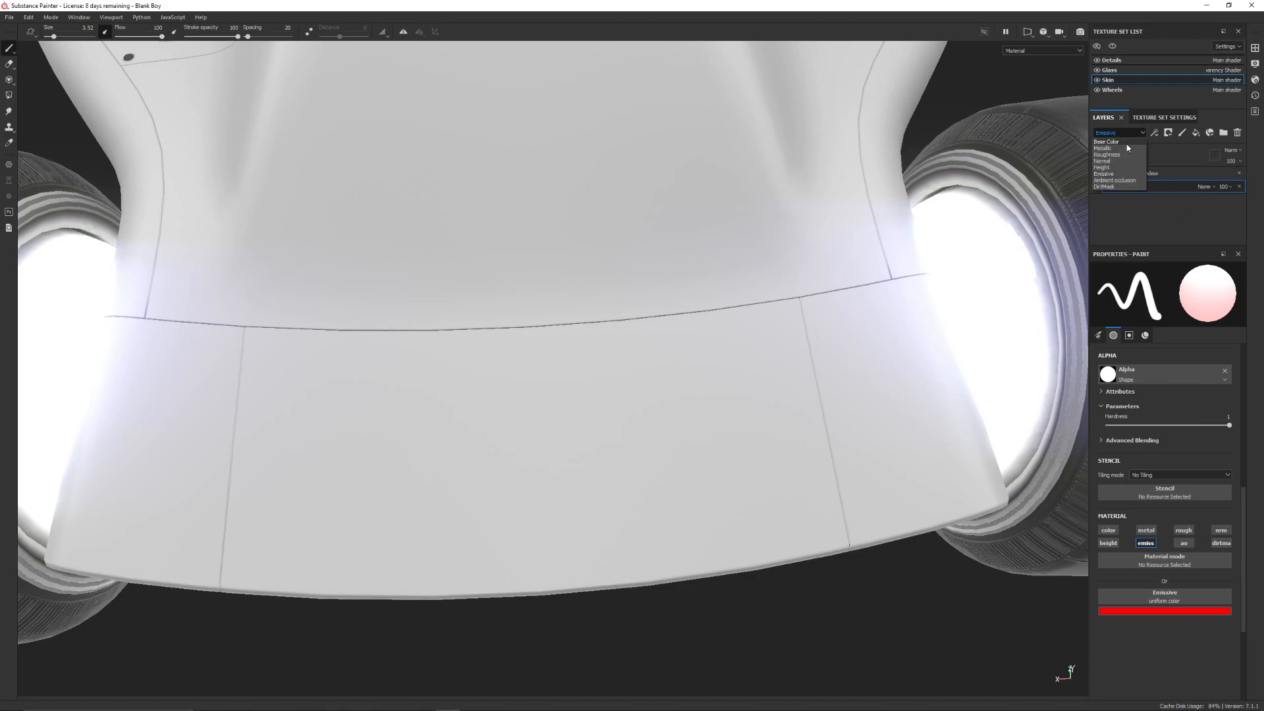
left_click(1122, 142)
mouse_move(1232, 164)
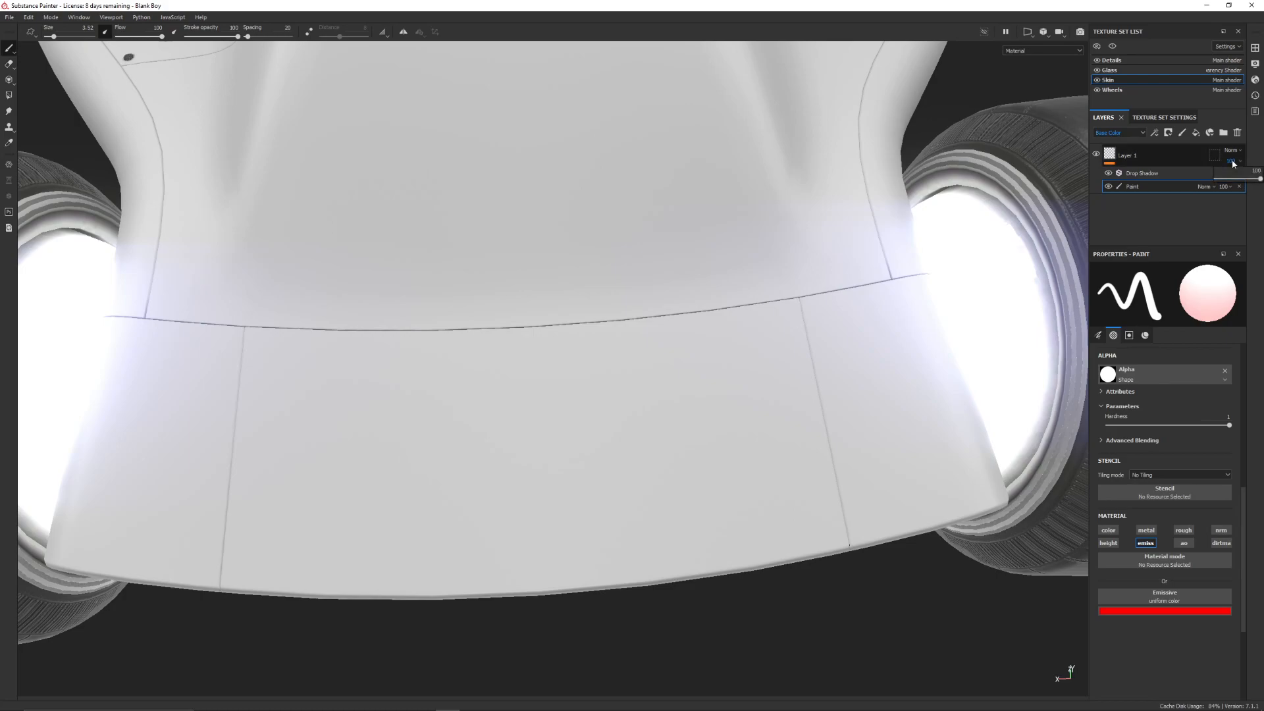
left_click_drag(1257, 181, 1180, 179)
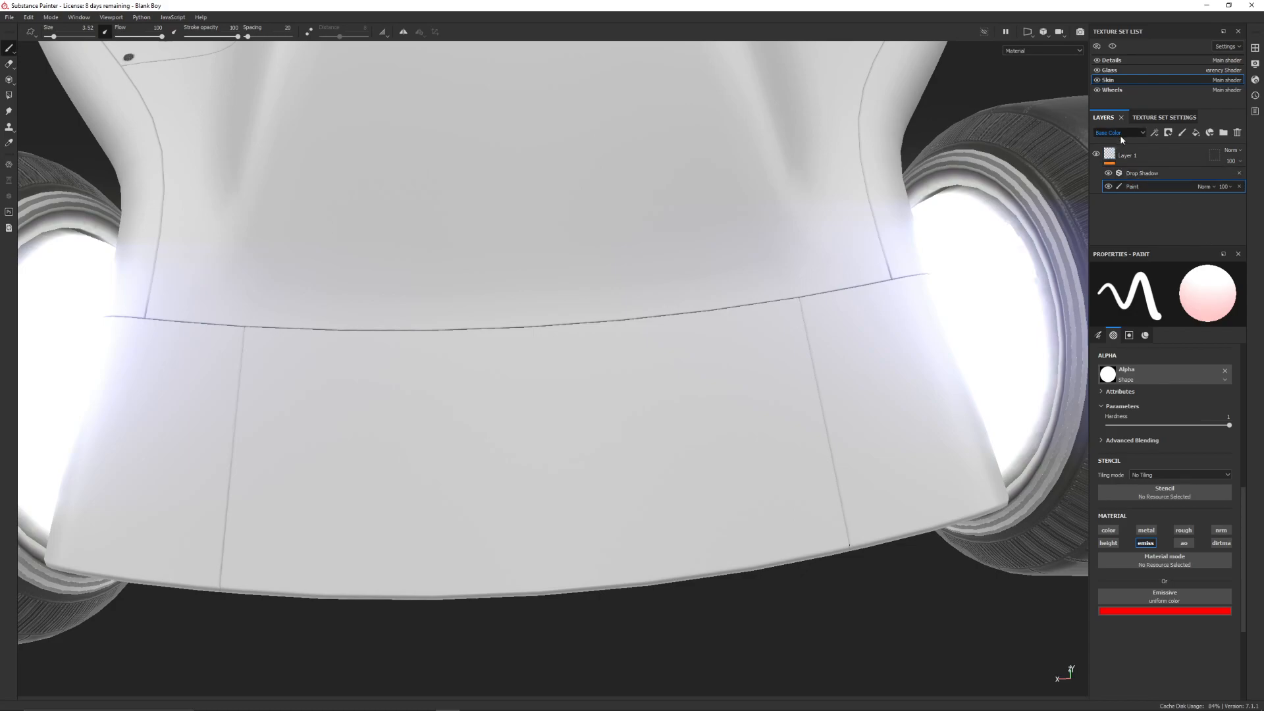
middle_click_drag(502, 282, 537, 297)
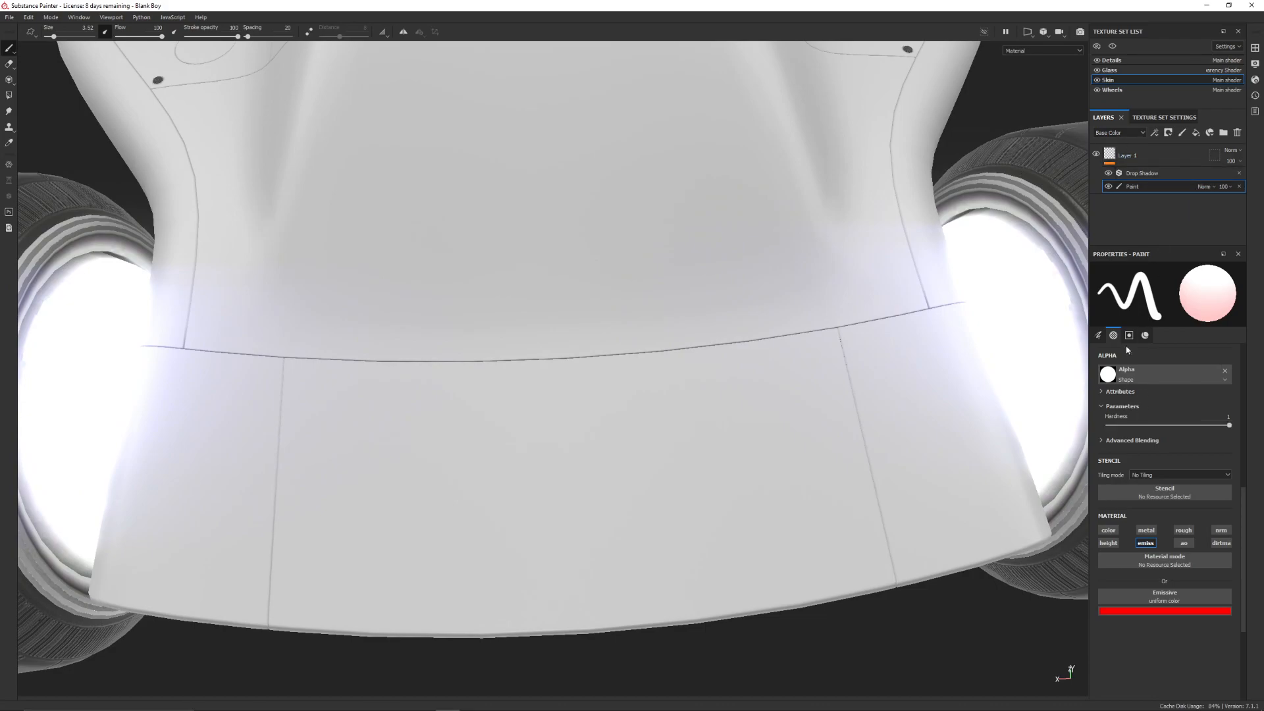
Switch the paint effect from emissive to color only, try a blue stroke on the car's rear panel, and undo it
left_click(1198, 187)
left_click(1166, 194)
left_click(1112, 532)
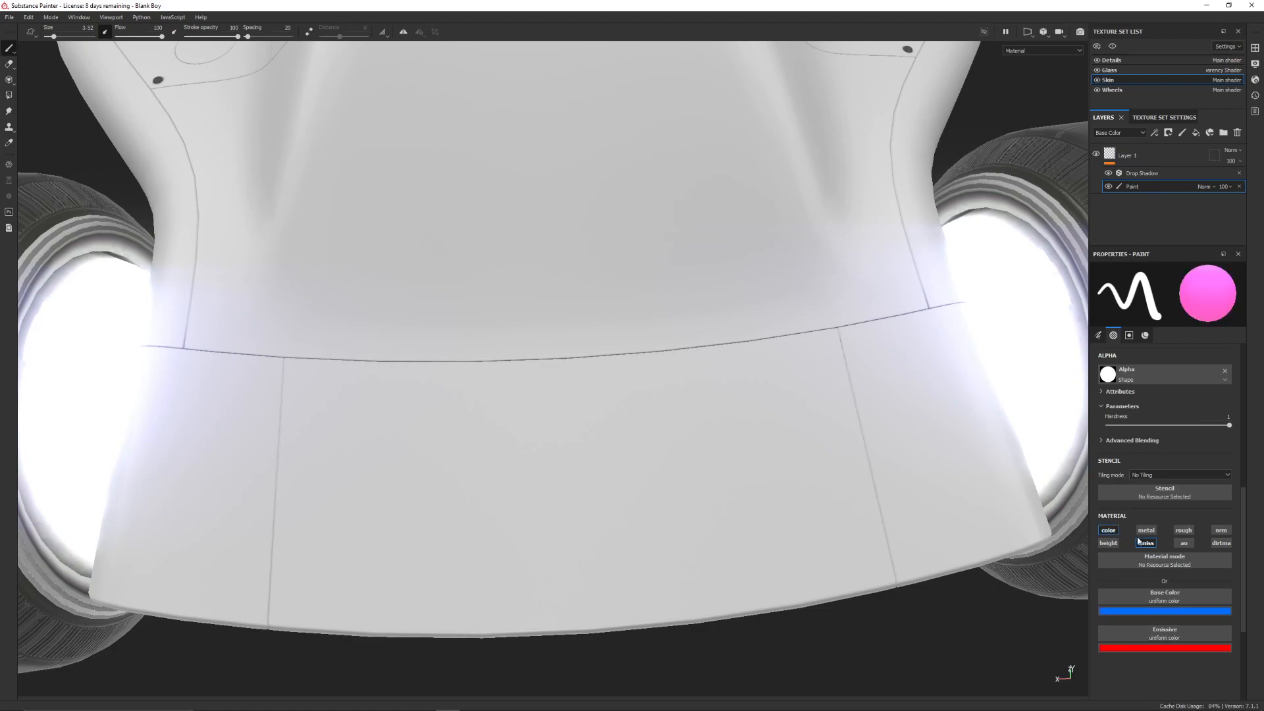
left_click(1146, 544)
mouse_move(462, 459)
left_mouse_down()
mouse_move(681, 550)
mouse_move(731, 345)
mouse_move(721, 263)
left_mouse_up()
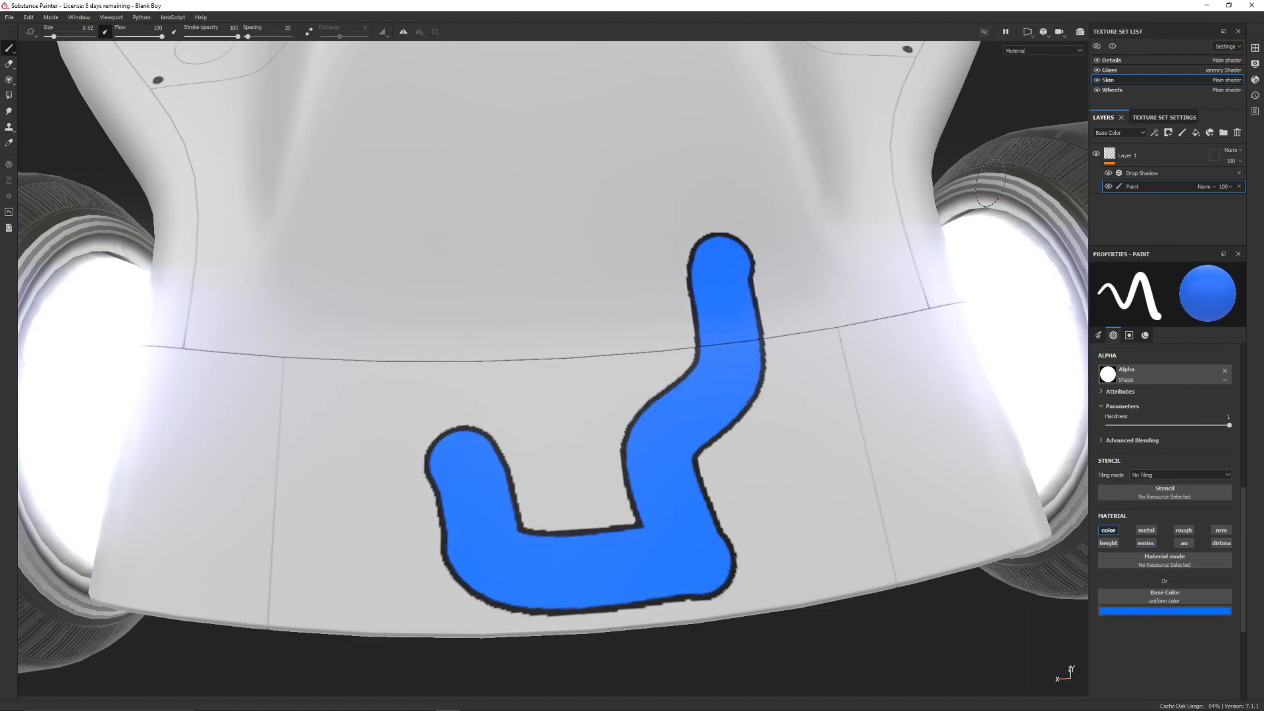
key("ctrl+z")
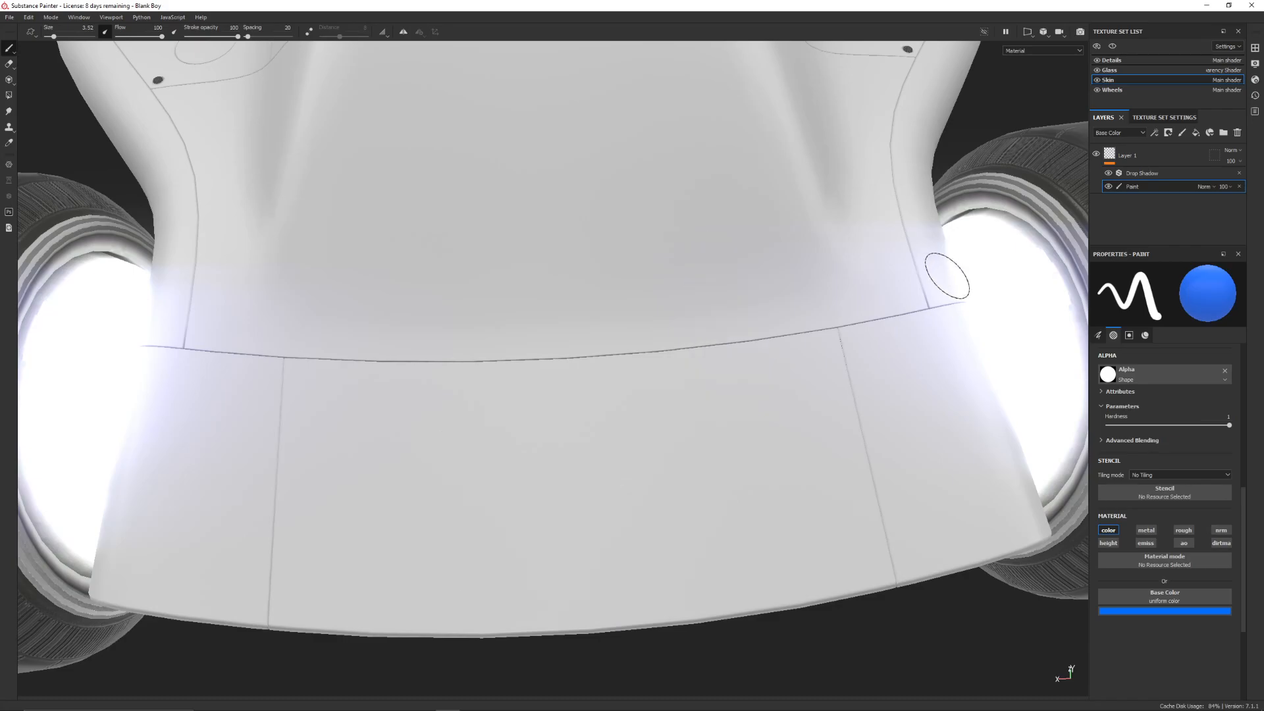
Try another blue stroke across the full width of the rear panel, check Layer 1's base color opacity, and undo the stroke
mouse_move(352, 362)
left_mouse_down()
mouse_move(363, 431)
mouse_move(885, 536)
left_mouse_up()
left_click(1233, 187)
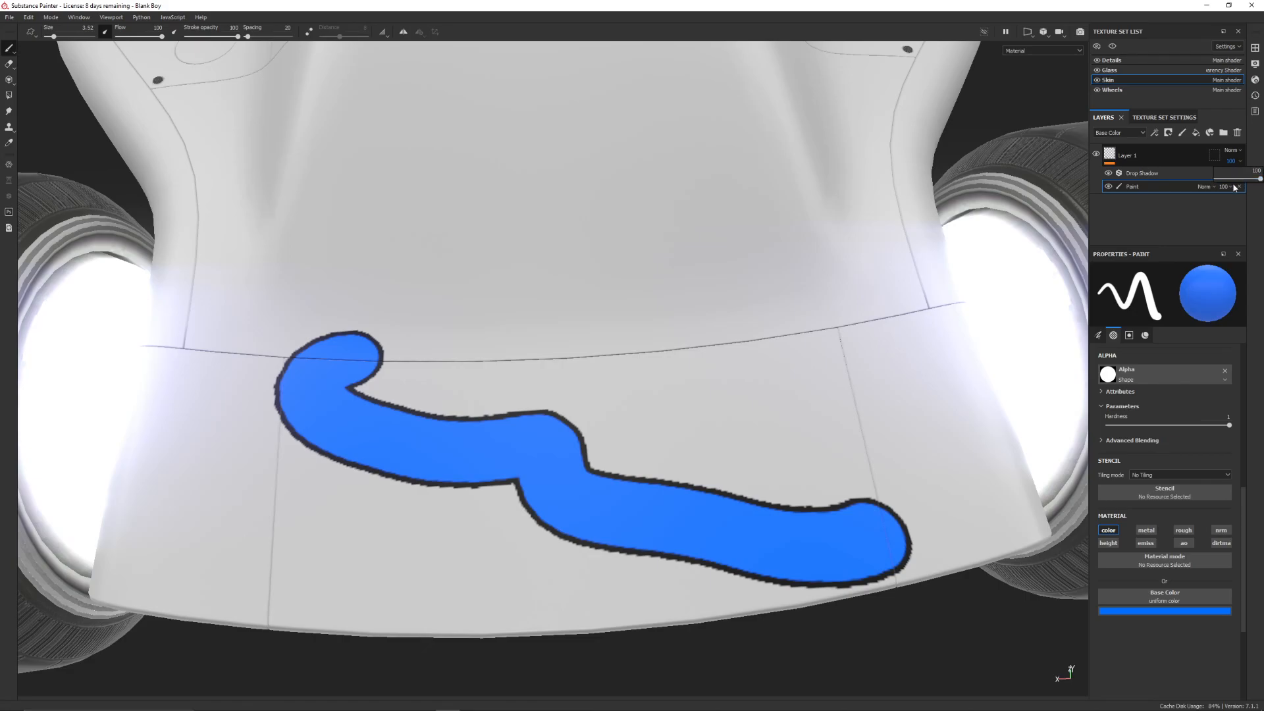
mouse_move(1260, 179)
left_mouse_down()
mouse_move(1216, 183)
mouse_move(1261, 184)
left_mouse_up()
scroll(1160, 413, "up", 5)
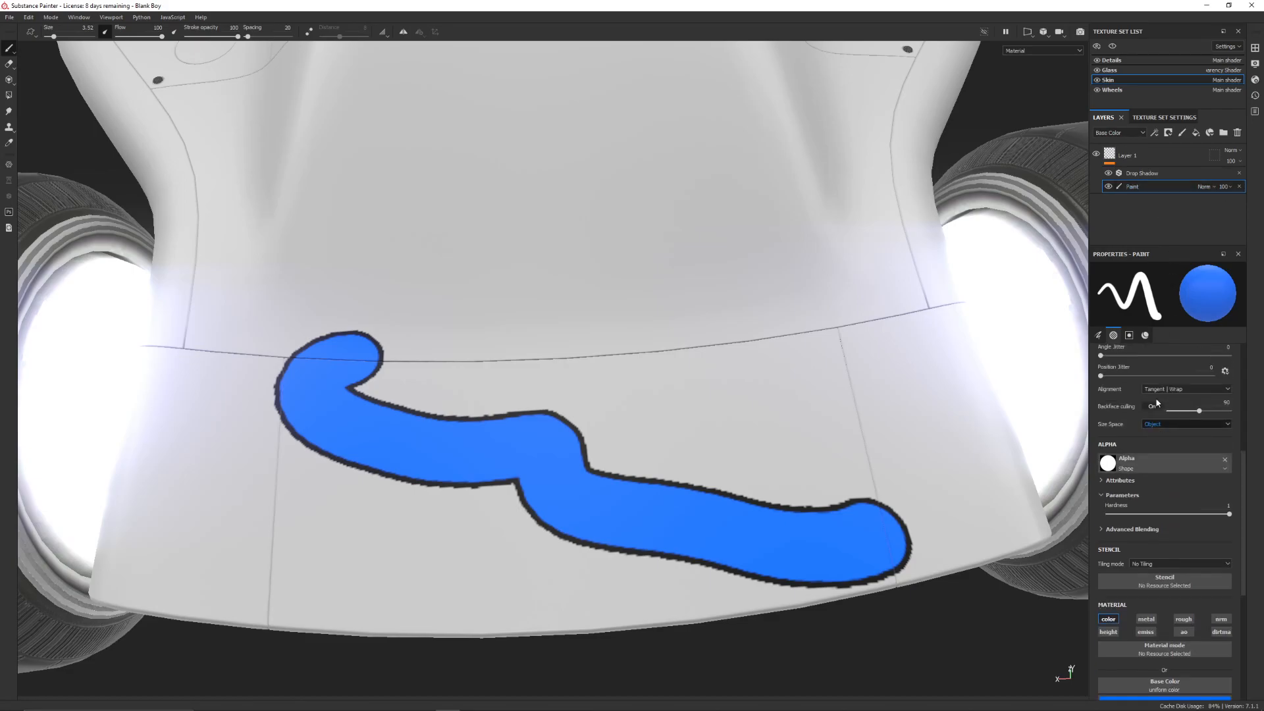
key("ctrl+z")
Switch the paint effect back to emissive only and paint a long winding red glowing stroke across the car's rear
scroll(1155, 408, "down", 5)
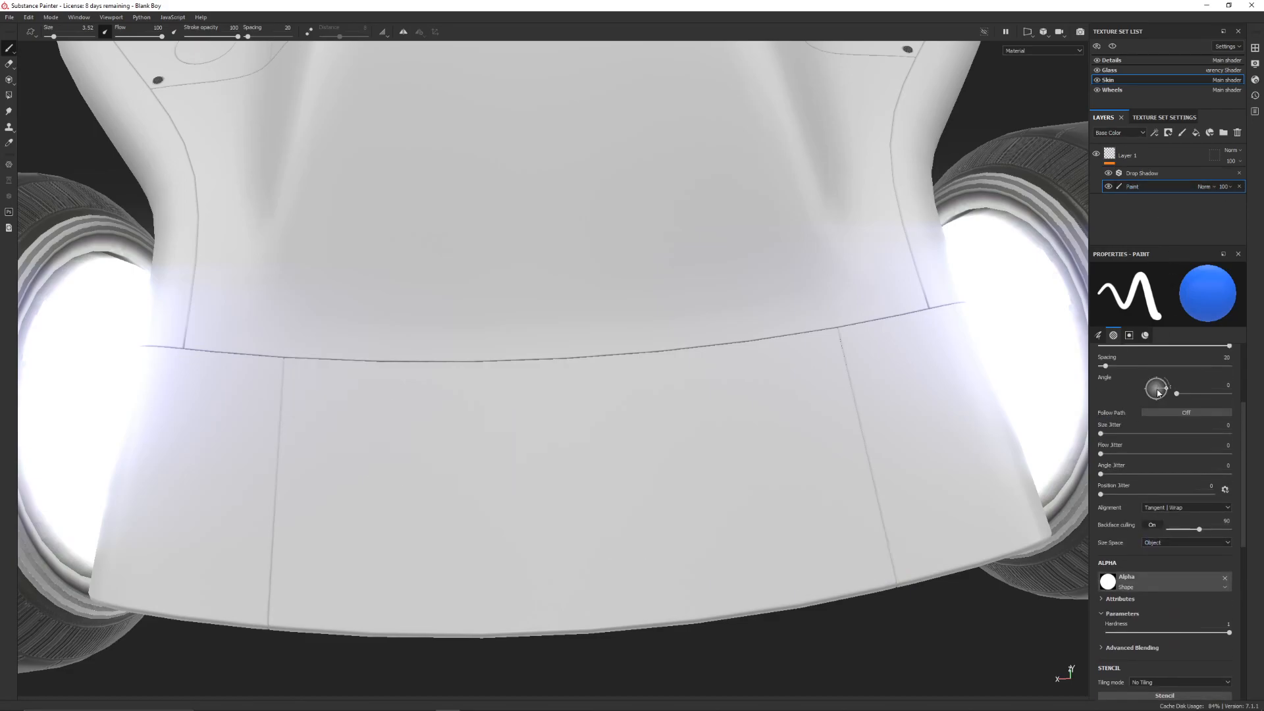
scroll(1155, 405, "down", 3)
left_click(1145, 379)
left_click(1109, 365)
mouse_move(223, 402)
left_mouse_down()
mouse_move(263, 435)
mouse_move(417, 465)
mouse_move(474, 263)
mouse_move(607, 457)
mouse_move(764, 390)
mouse_move(685, 121)
left_mouse_up()
mouse_move(638, 425)
left_mouse_down("alt")
mouse_move(560, 296)
mouse_move(584, 274)
left_mouse_up("alt")
Try lowering Layer 1's base color opacity to 17, and restore it to 100
left_click(1233, 164)
left_click_drag(1257, 179, 1252, 180)
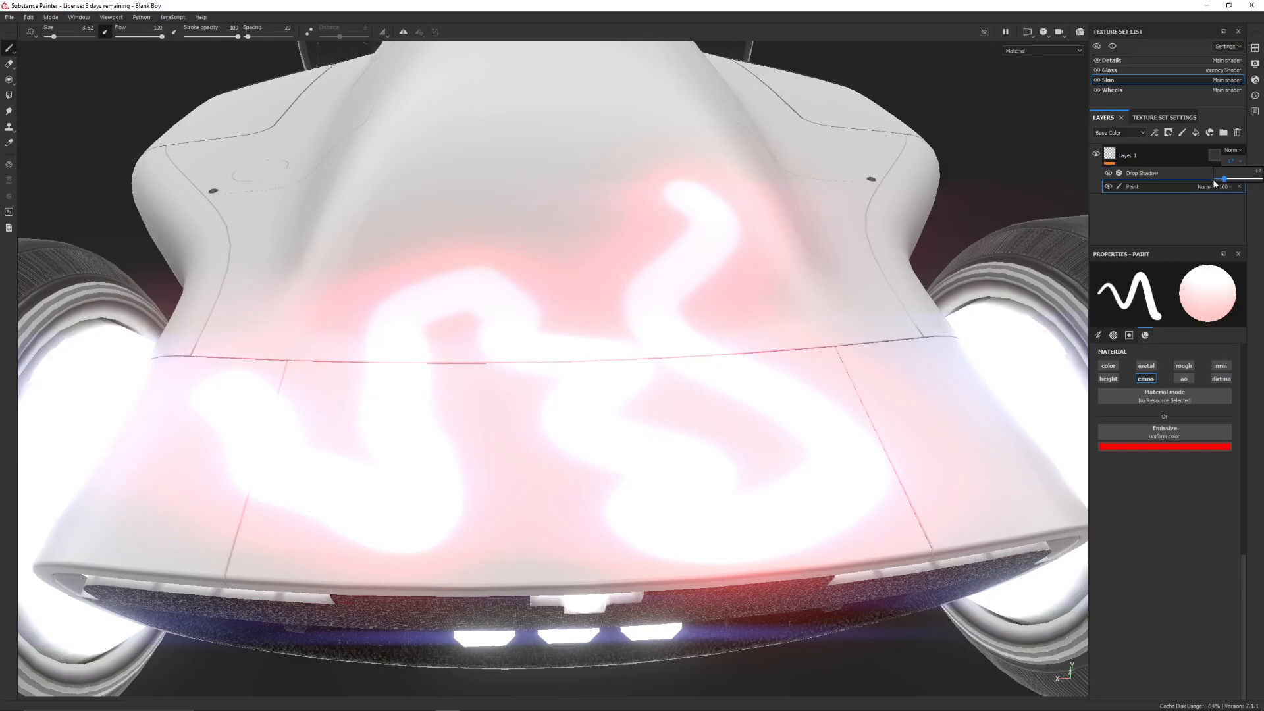
left_click_drag(1200, 178, 1262, 179)
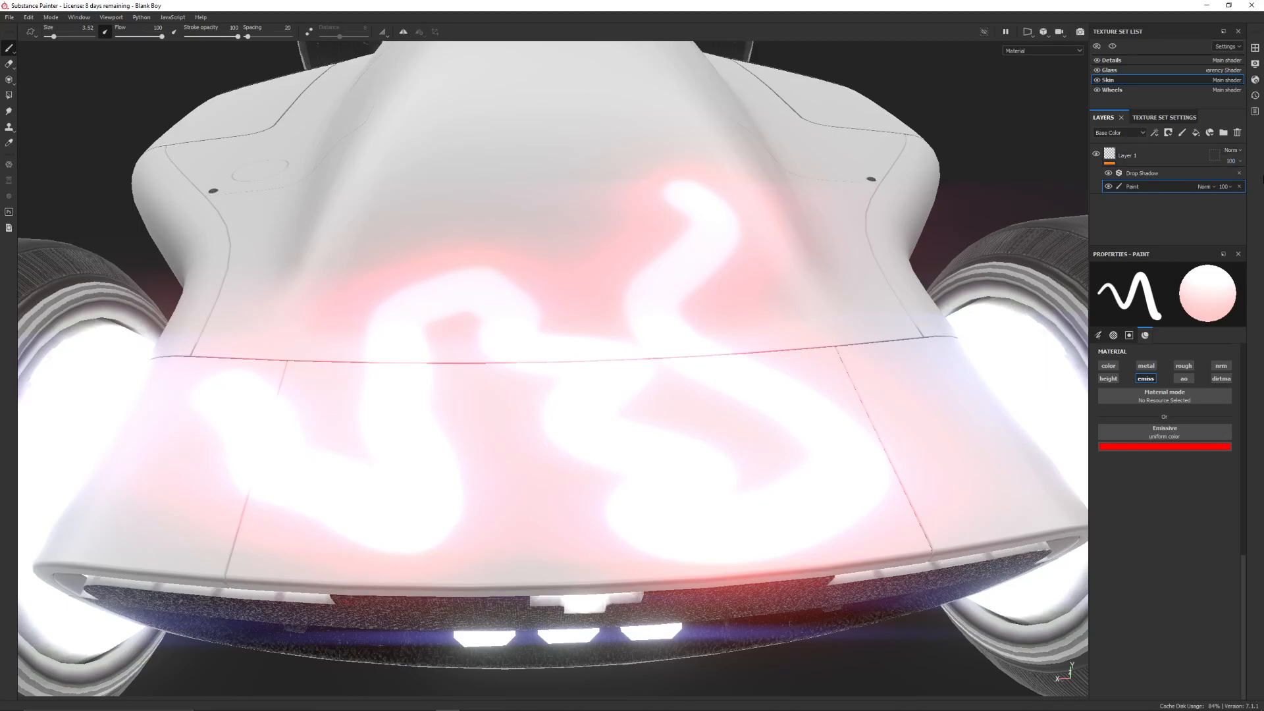
Set the layer stack to the Emissive channel and lower Layer 1's emissive opacity to 5
left_click(1120, 134)
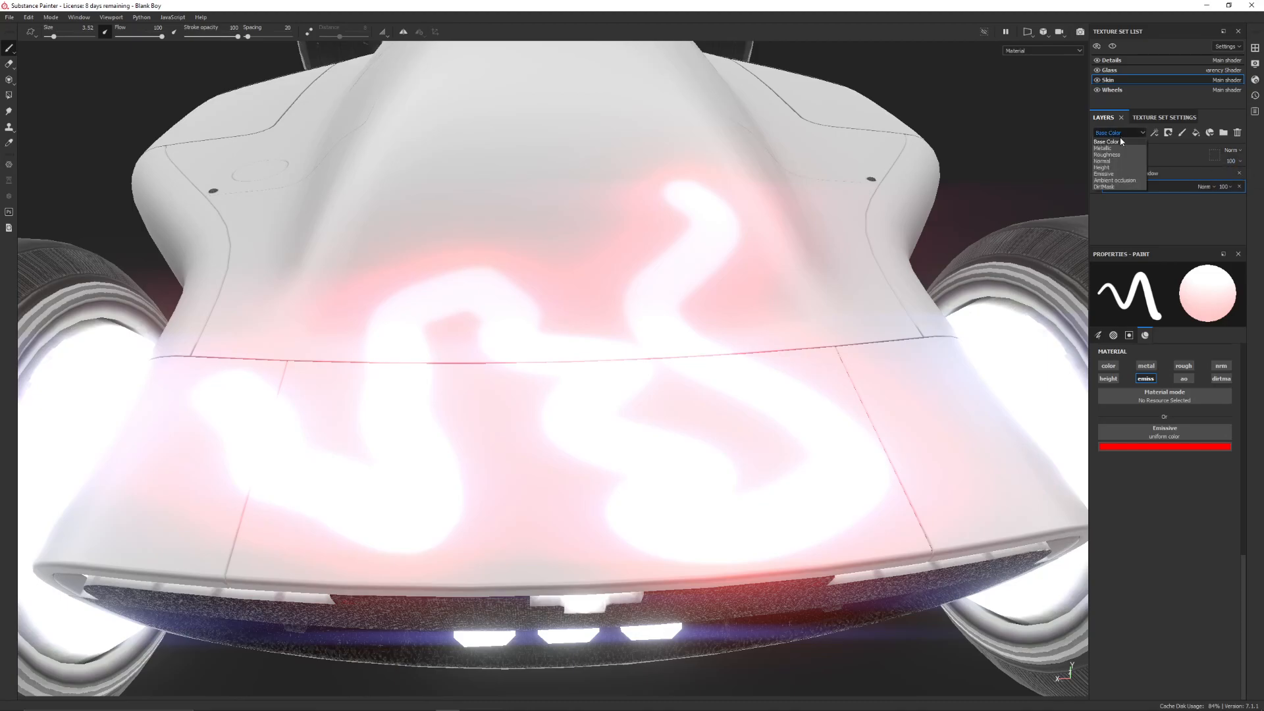
left_click(1105, 174)
left_click(1230, 161)
left_click_drag(1246, 179, 1217, 186)
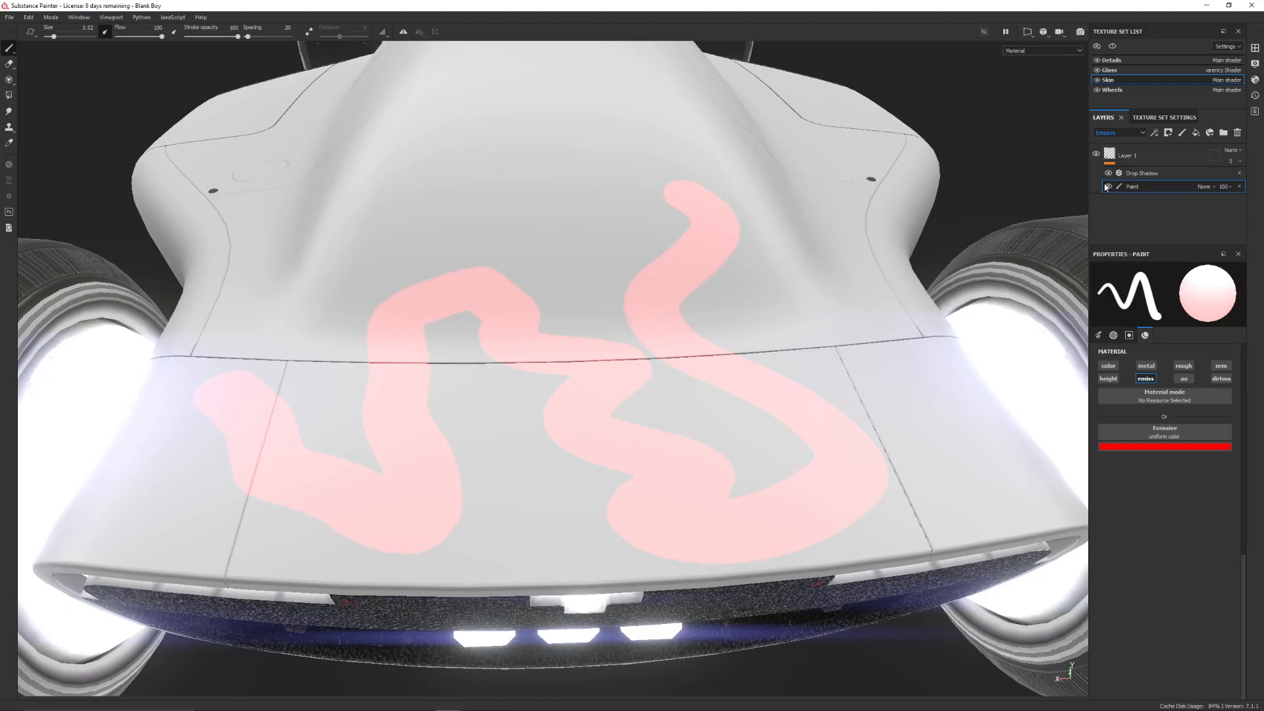
Raise Layer 1's emissive opacity back to 100 and undo the winding emissive stroke
left_click(1232, 161)
left_click_drag(1222, 181, 1232, 185)
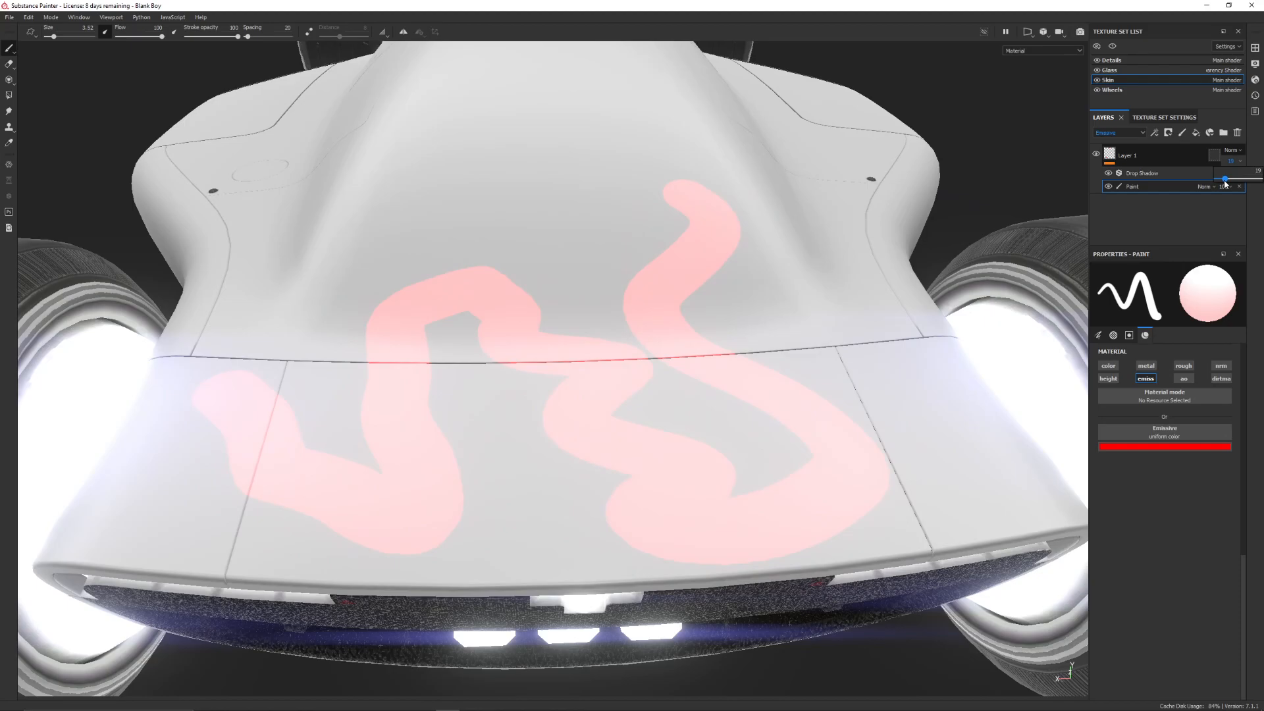
left_click_drag(1226, 183, 1260, 179)
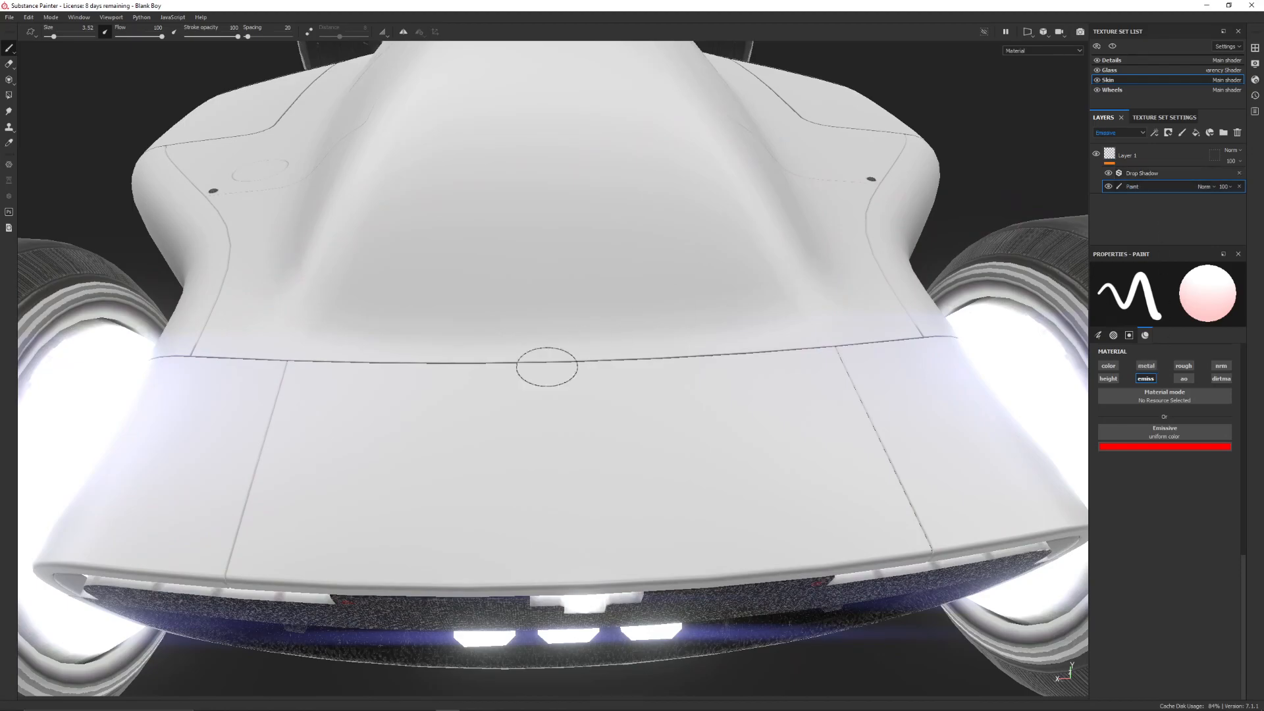
Reduce the brush size to about 2.1 and paint the word "Brake" with an underline in glowing red across the rear panel
mouse_move(186, 406)
left_mouse_down()
mouse_move(268, 508)
mouse_move(282, 395)
mouse_move(361, 409)
mouse_move(360, 423)
left_mouse_up()
mouse_move(360, 424)
right_mouse_down("ctrl")
mouse_move(412, 462)
mouse_move(259, 507)
mouse_move(279, 496)
right_mouse_up("ctrl")
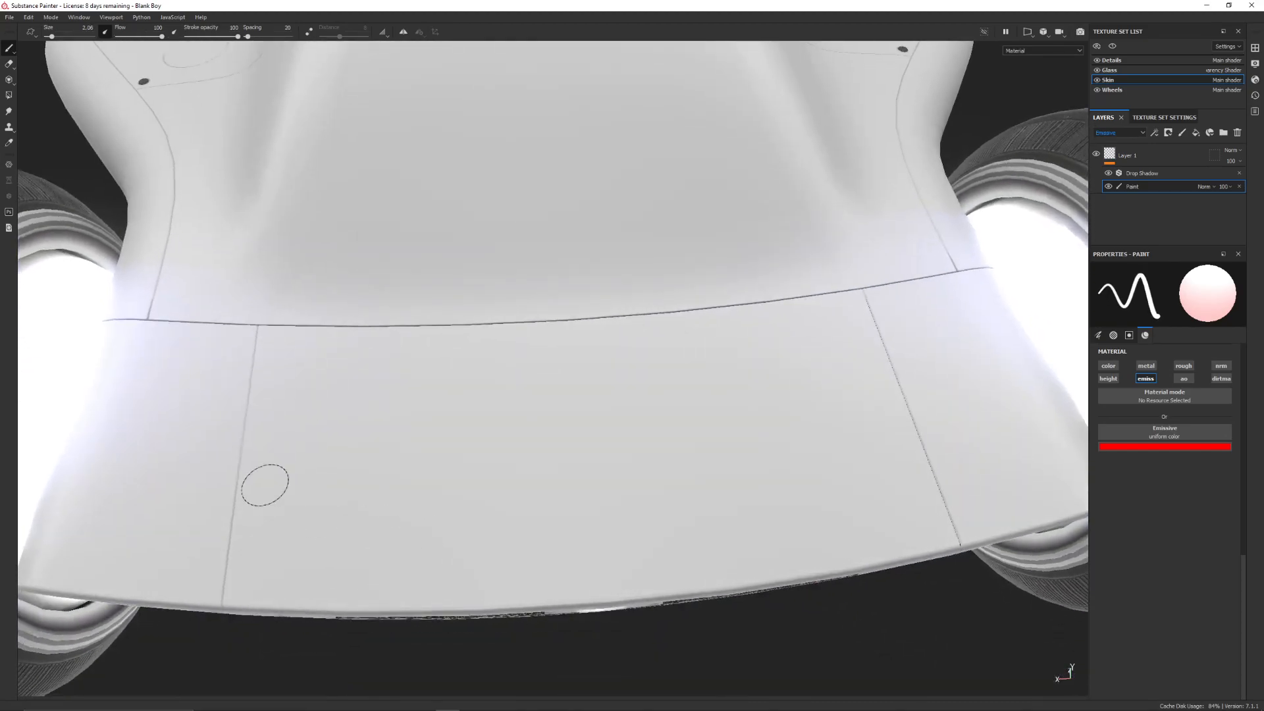
mouse_move(169, 423)
left_mouse_down()
mouse_move(197, 416)
mouse_move(175, 530)
mouse_move(465, 507)
mouse_move(500, 485)
mouse_move(535, 386)
mouse_move(697, 428)
mouse_move(852, 444)
left_mouse_up()
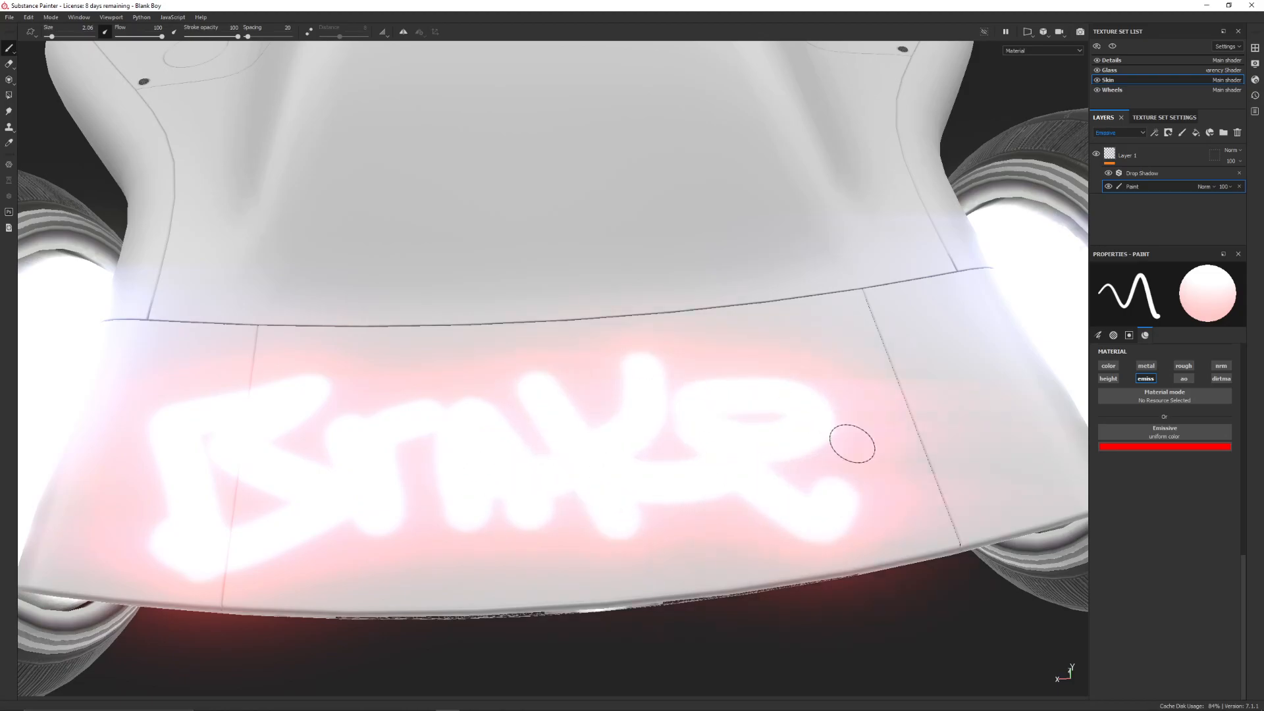
left_click_drag(400, 586, 722, 573)
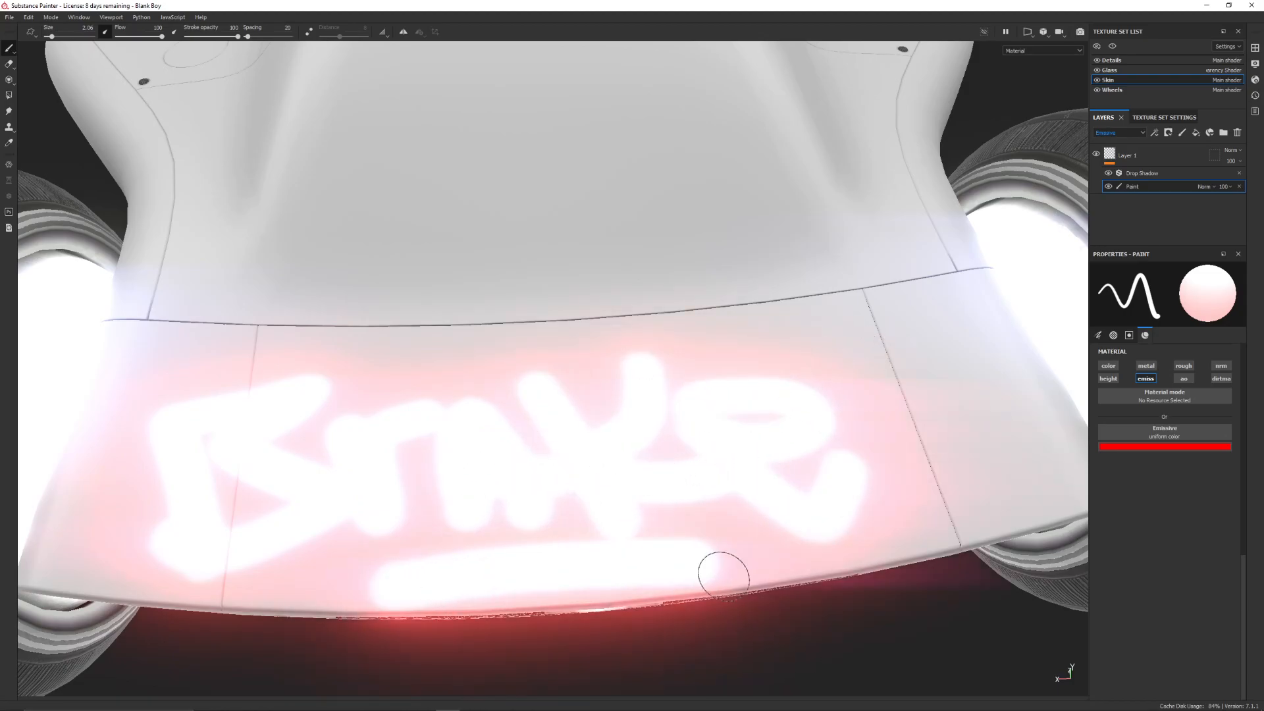
Lower Layer 1's emissive opacity to 1 to dim the painted "Brake" lettering
mouse_move(480, 410)
left_mouse_down("alt")
mouse_move(468, 354)
mouse_move(705, 239)
left_mouse_up("alt")
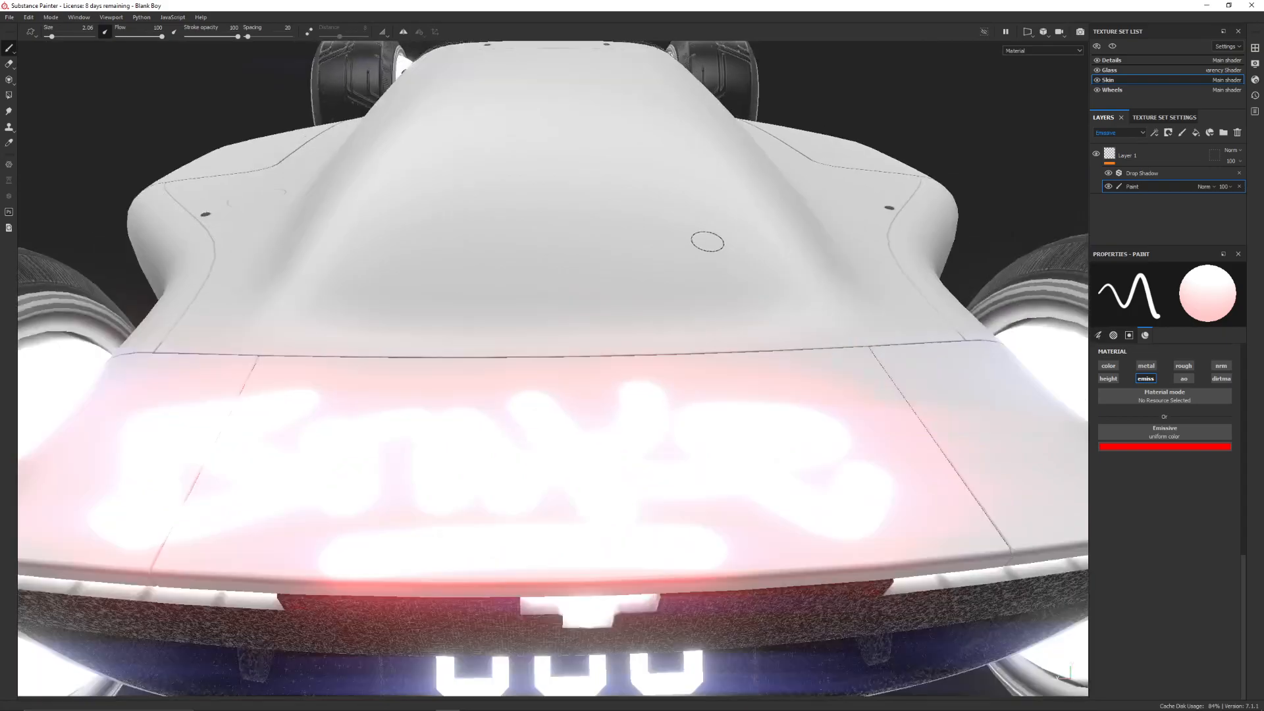
scroll(704, 239, "down", 3)
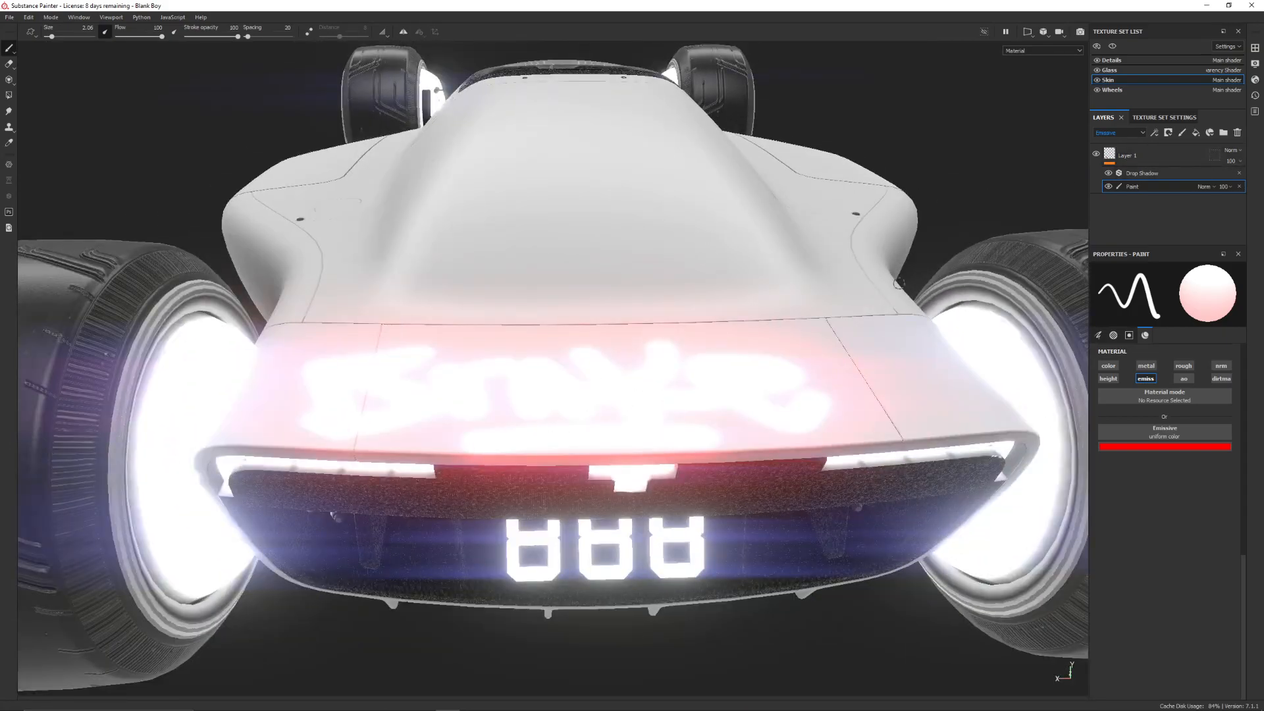
left_click(1238, 162)
left_click_drag(1258, 180, 1221, 179)
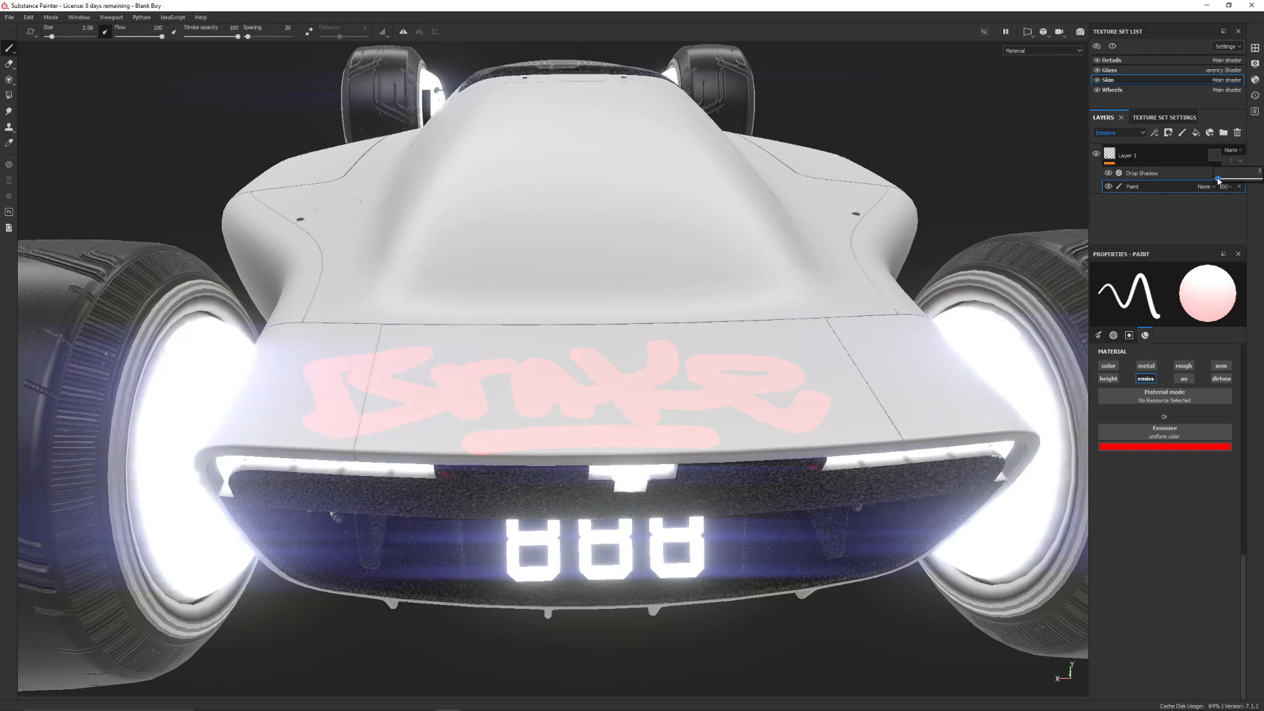
mouse_move(625, 399)
left_mouse_down("alt")
mouse_move(618, 556)
mouse_move(629, 460)
mouse_move(606, 369)
mouse_move(726, 429)
mouse_move(643, 423)
mouse_move(680, 333)
mouse_move(739, 414)
left_mouse_up("alt")
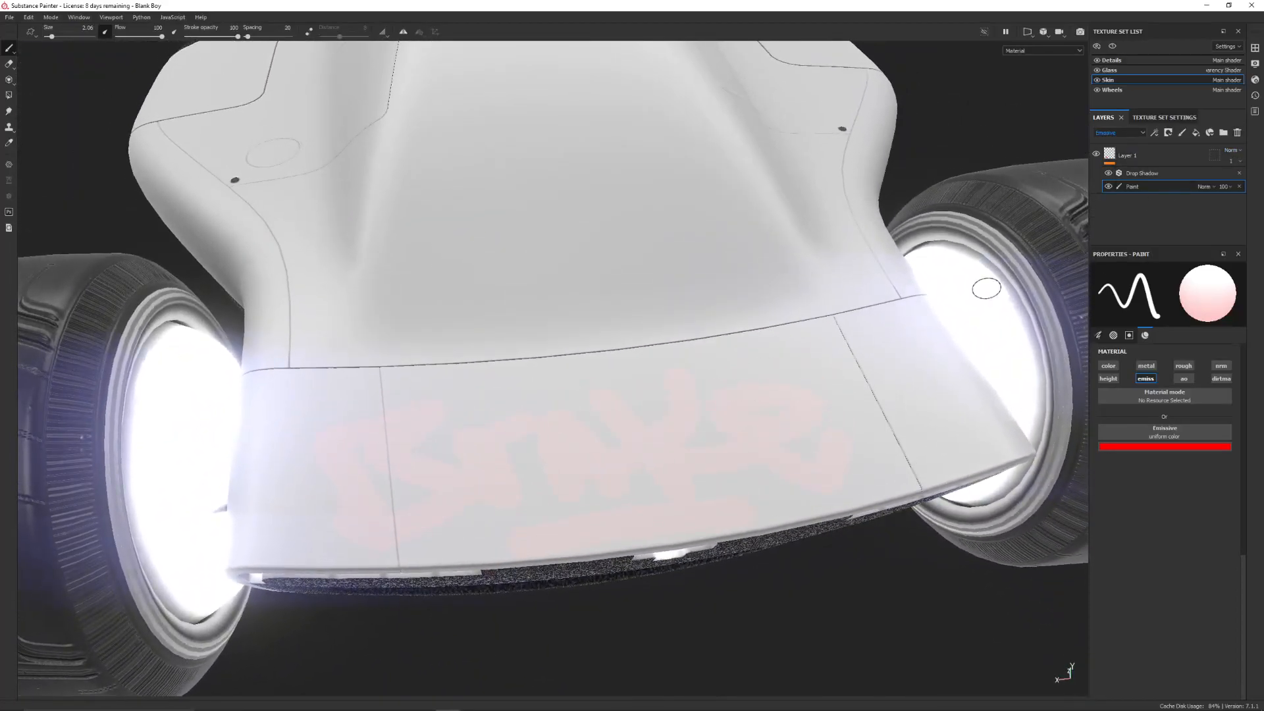
mouse_move(527, 459)
left_mouse_down("alt")
mouse_move(536, 273)
mouse_move(516, 381)
mouse_move(491, 415)
left_mouse_up("alt")
middle_click_drag(597, 315, 539, 325, "alt")
mouse_move(592, 305)
left_mouse_down("alt")
mouse_move(599, 353)
mouse_move(611, 320)
left_mouse_up("alt")
mouse_move(583, 440)
left_mouse_down("alt")
mouse_move(578, 415)
mouse_move(558, 417)
left_mouse_up("alt")
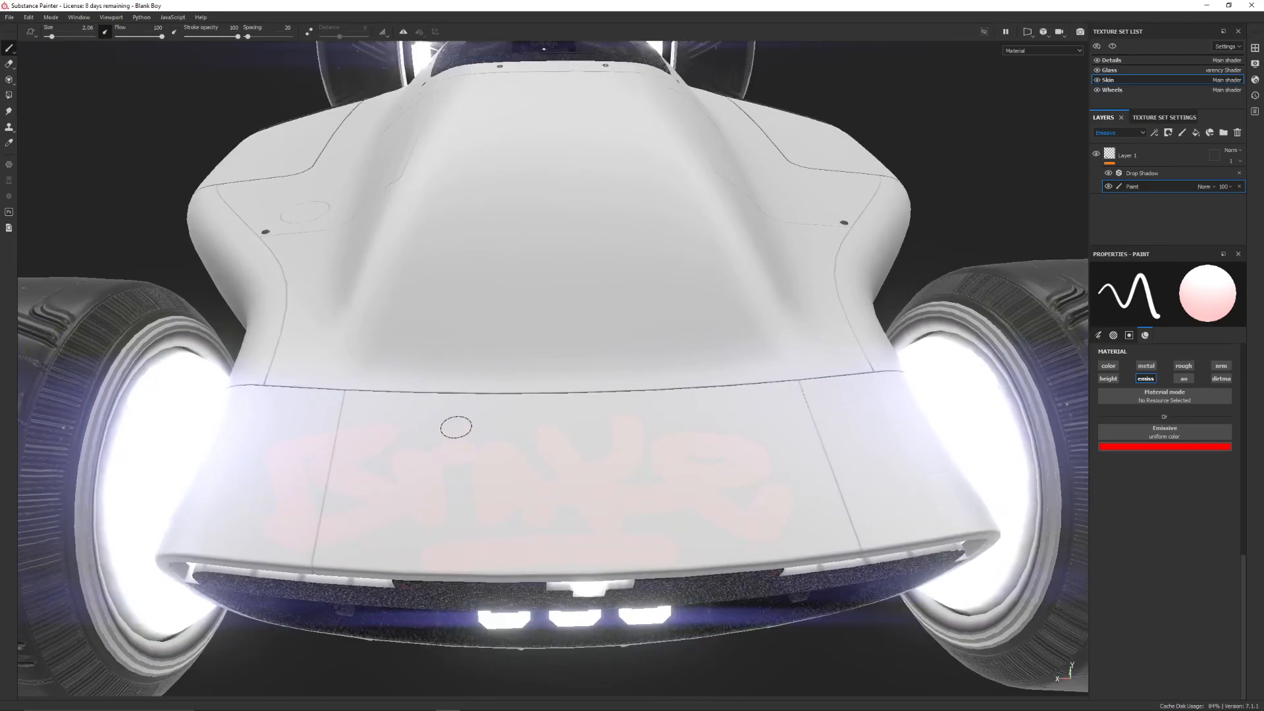
Switch to File Explorer and open Texture_Informations from the TM2020 Car Template folder in a maximized Notepad window
double_click(767, 8)
left_click(204, 105)
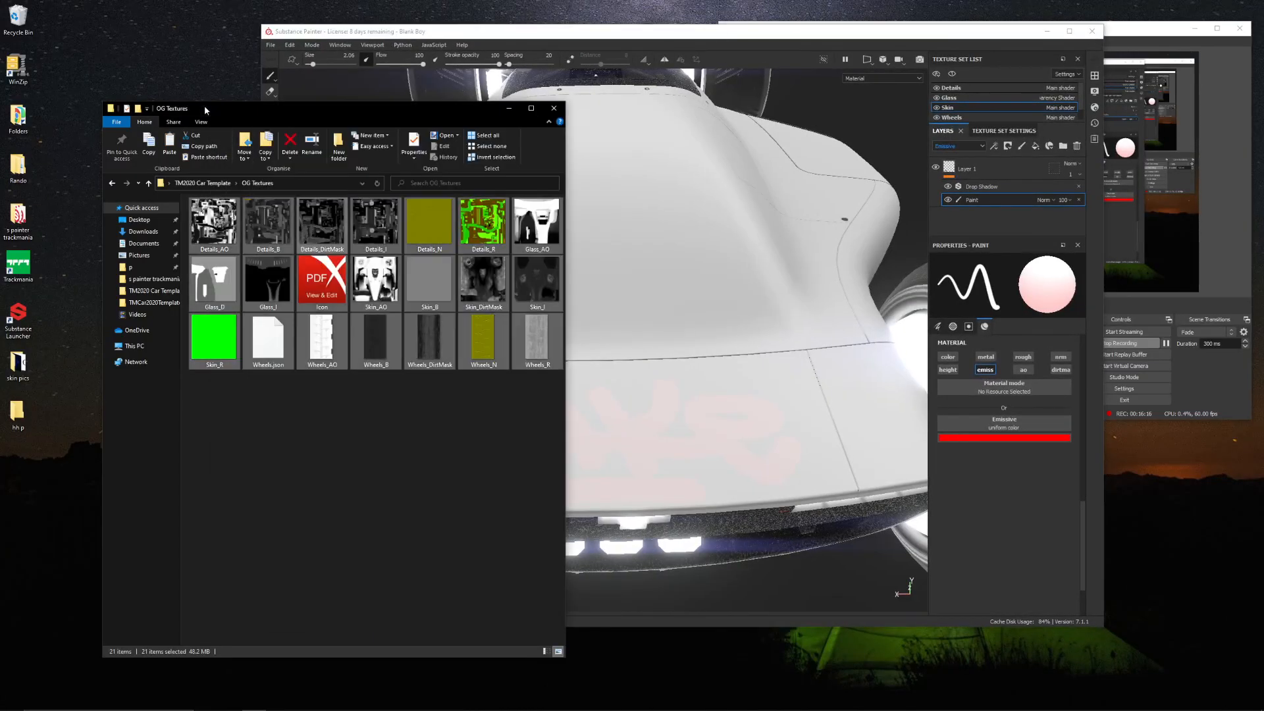
left_click(111, 184)
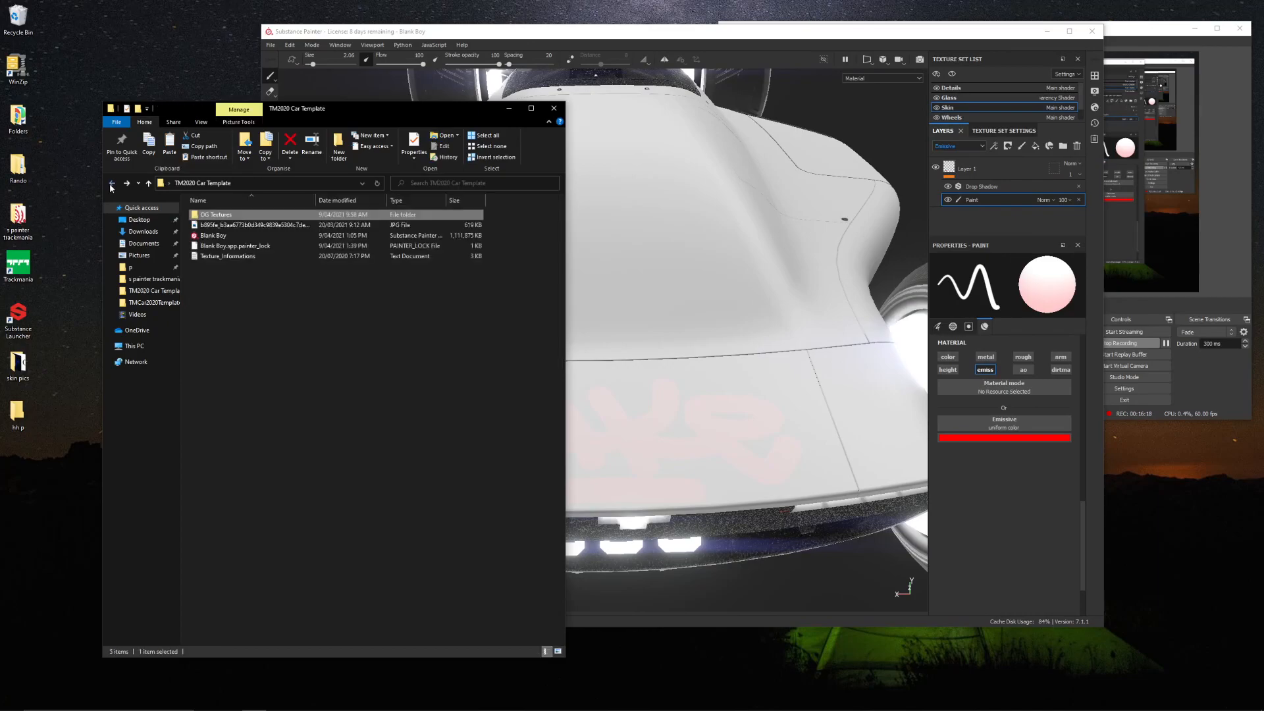
double_click(225, 257)
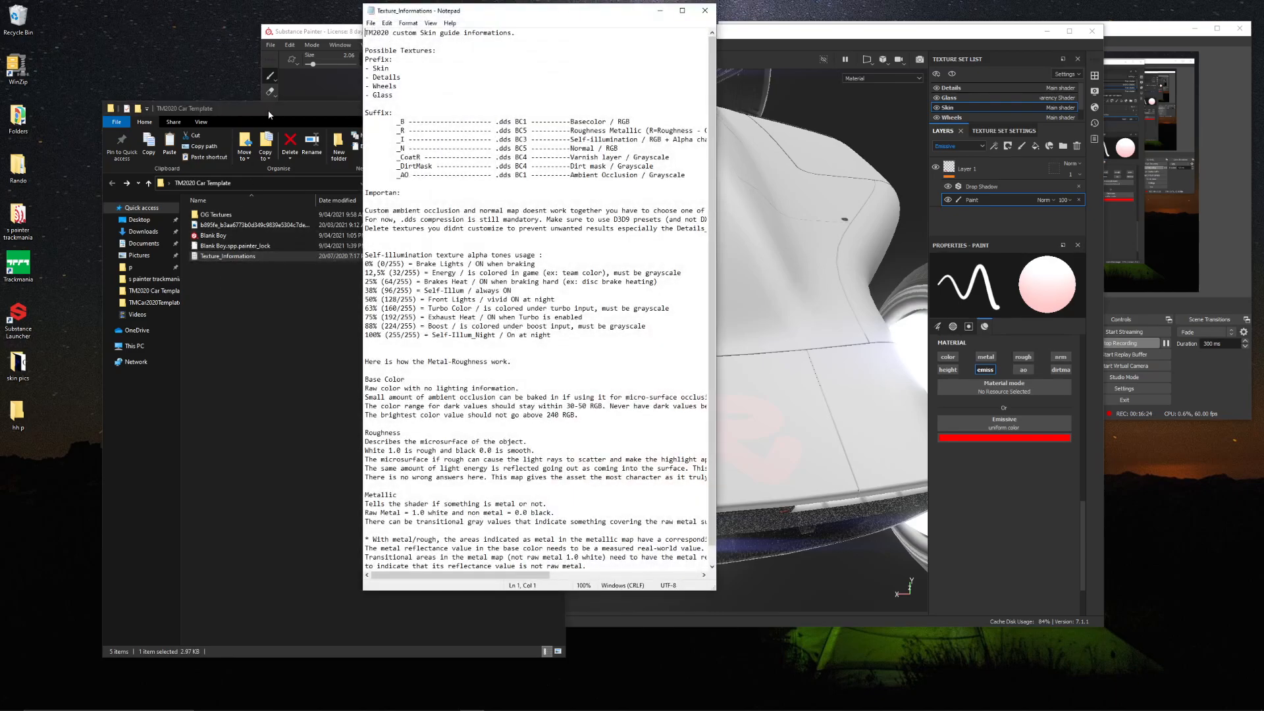
double_click(606, 12)
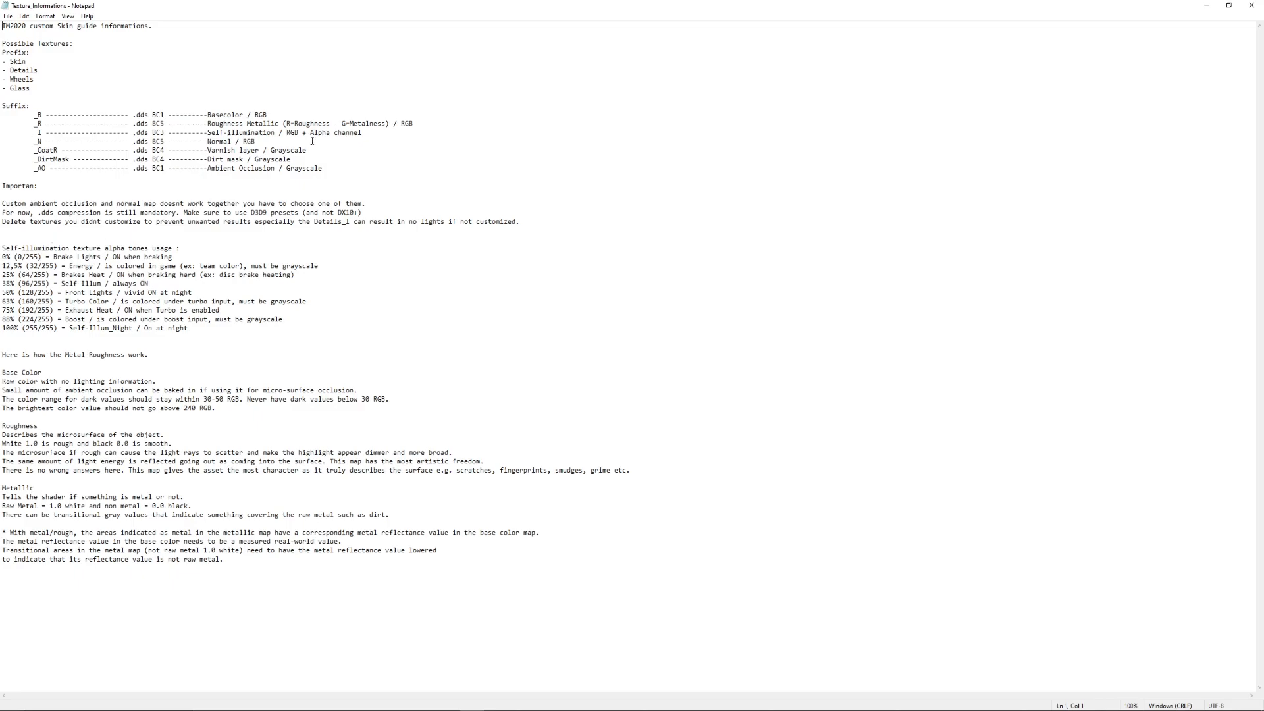
Switch back to Substance Painter, set Layer 1's emissive opacity to 1 and maximize the window
mouse_move(562, 5)
left_mouse_down()
mouse_move(563, 21)
mouse_move(847, 116)
mouse_move(675, 73)
mouse_move(549, 79)
left_mouse_up()
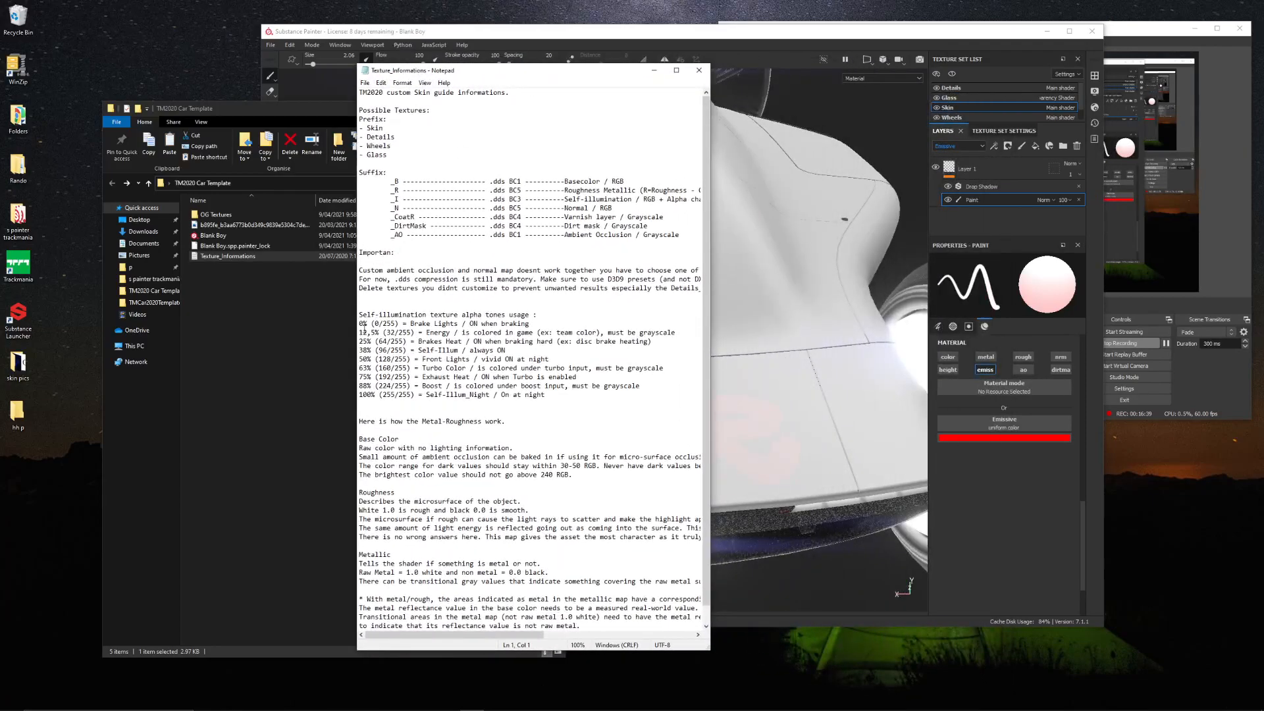
left_click(1071, 177)
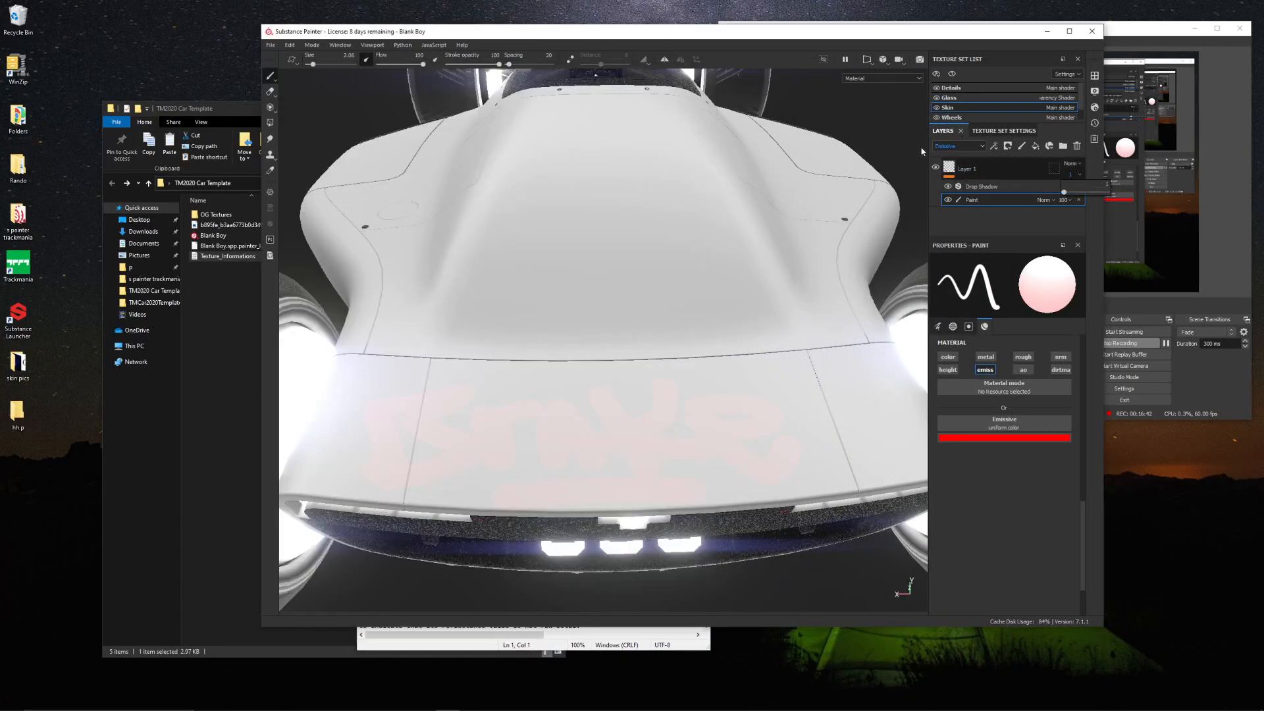
left_click_drag(1068, 192, 1067, 194)
left_click(1072, 175)
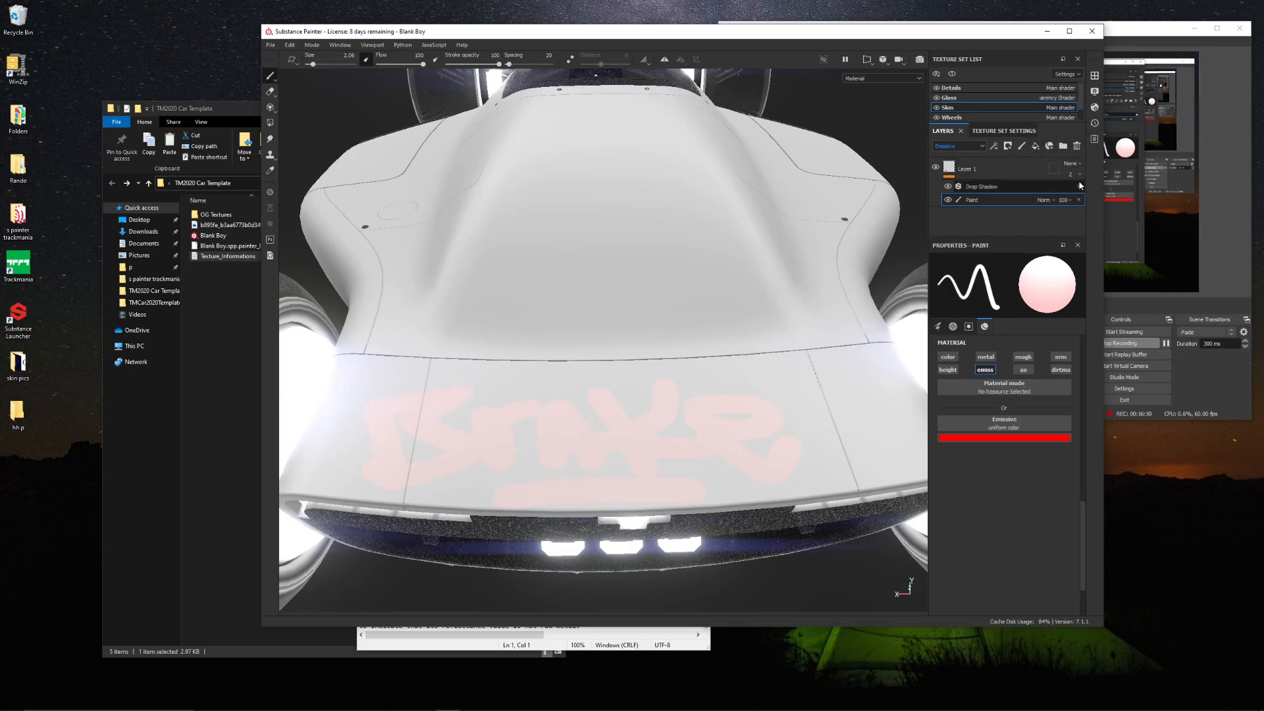
left_click_drag(1066, 191, 1065, 194)
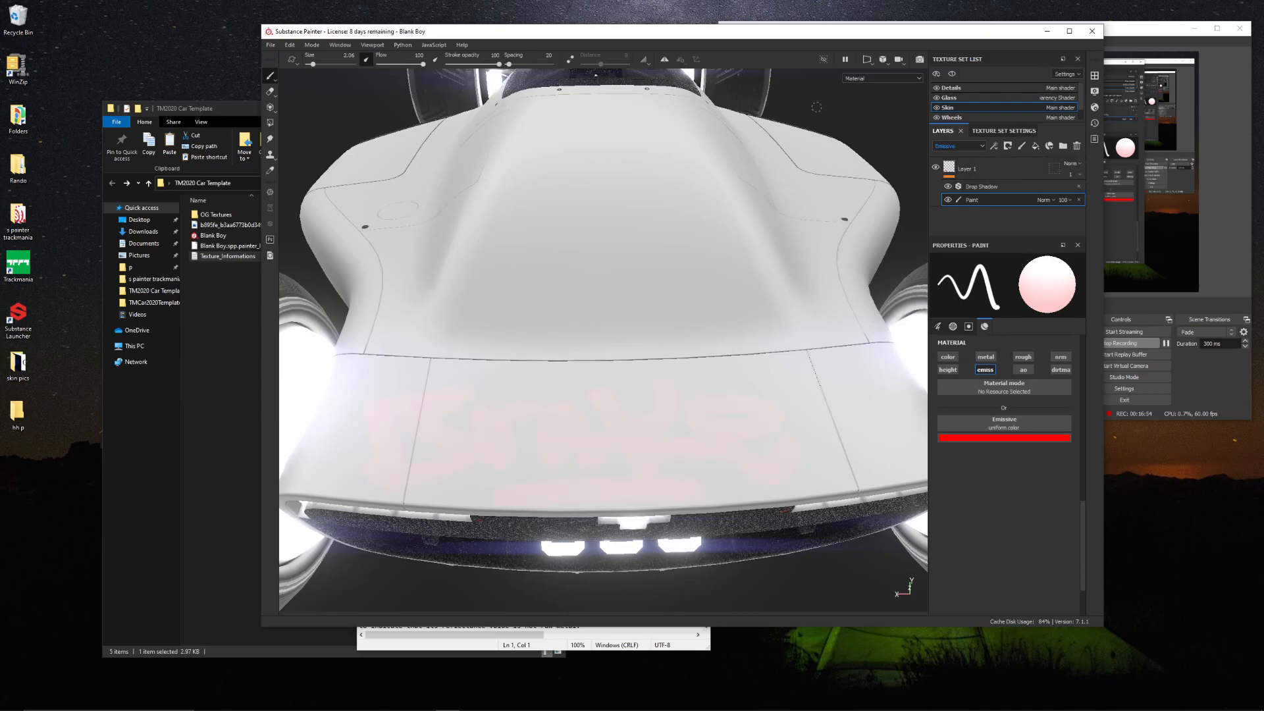
double_click(828, 33)
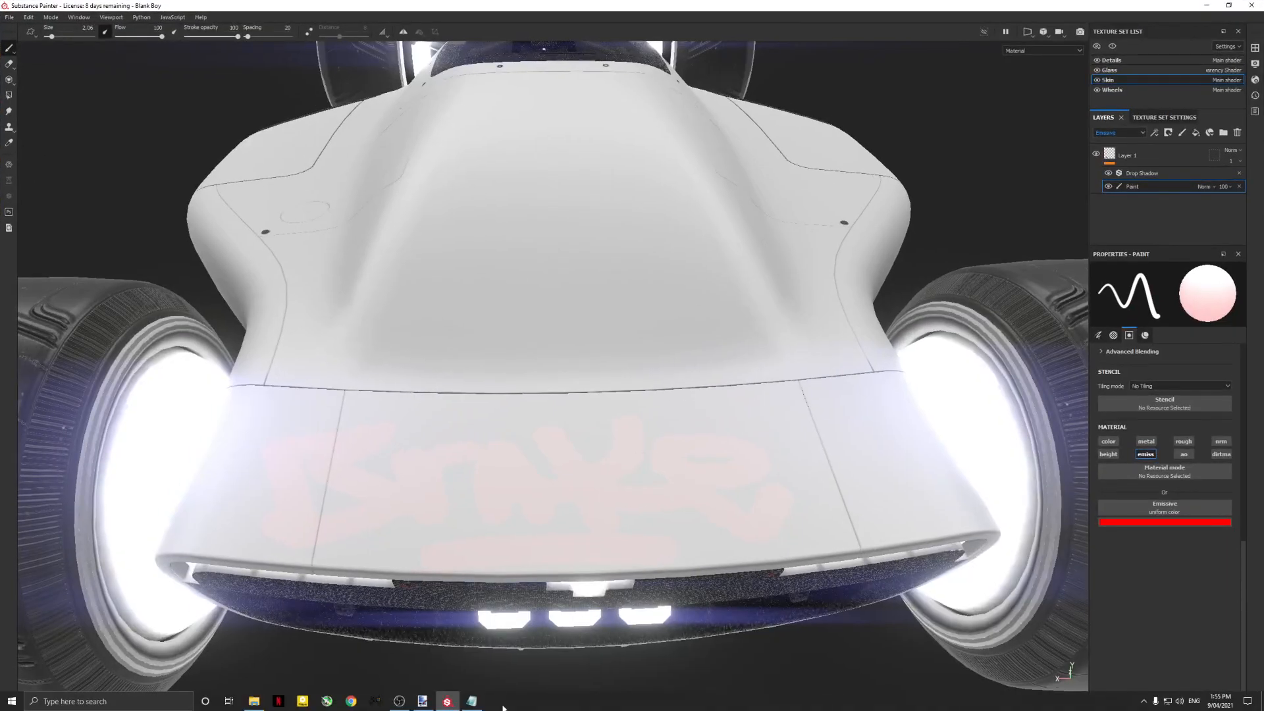
Place the Texture_Informations guide over the car view and read its self-illumination alpha tones list
left_click(472, 708)
left_click_drag(600, 72, 939, 79)
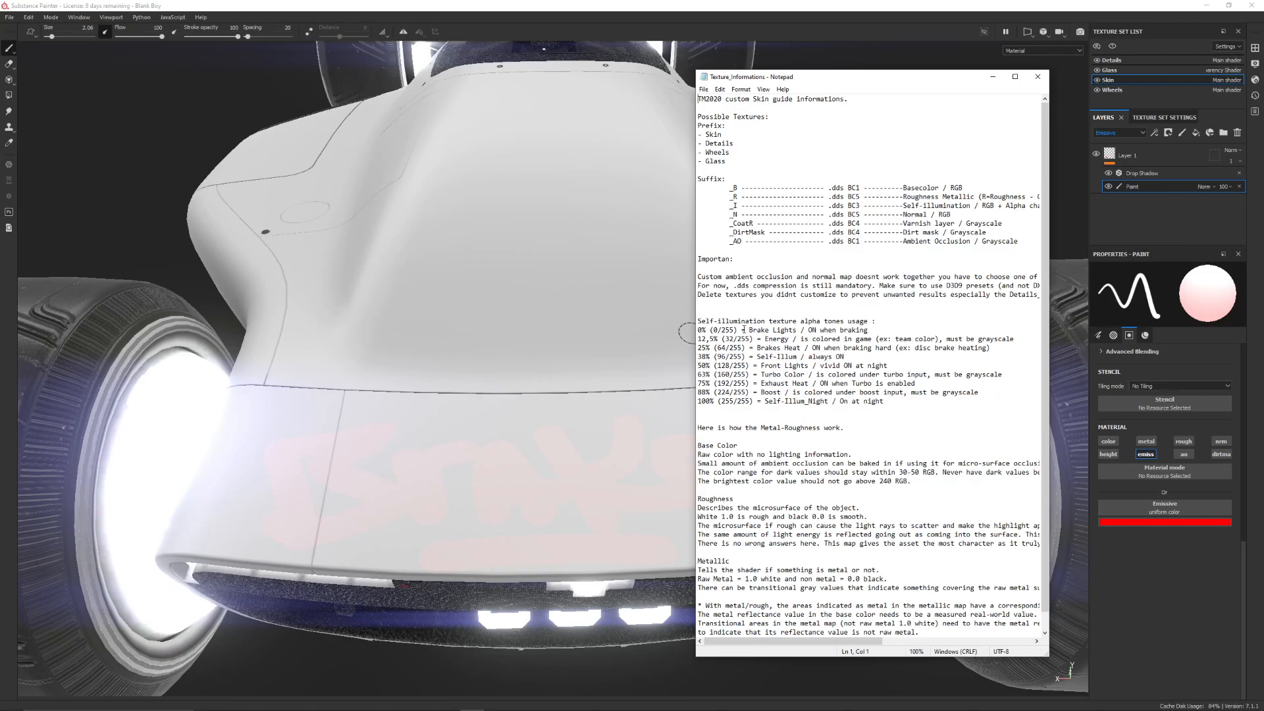
scroll(1046, 178, "down", 1)
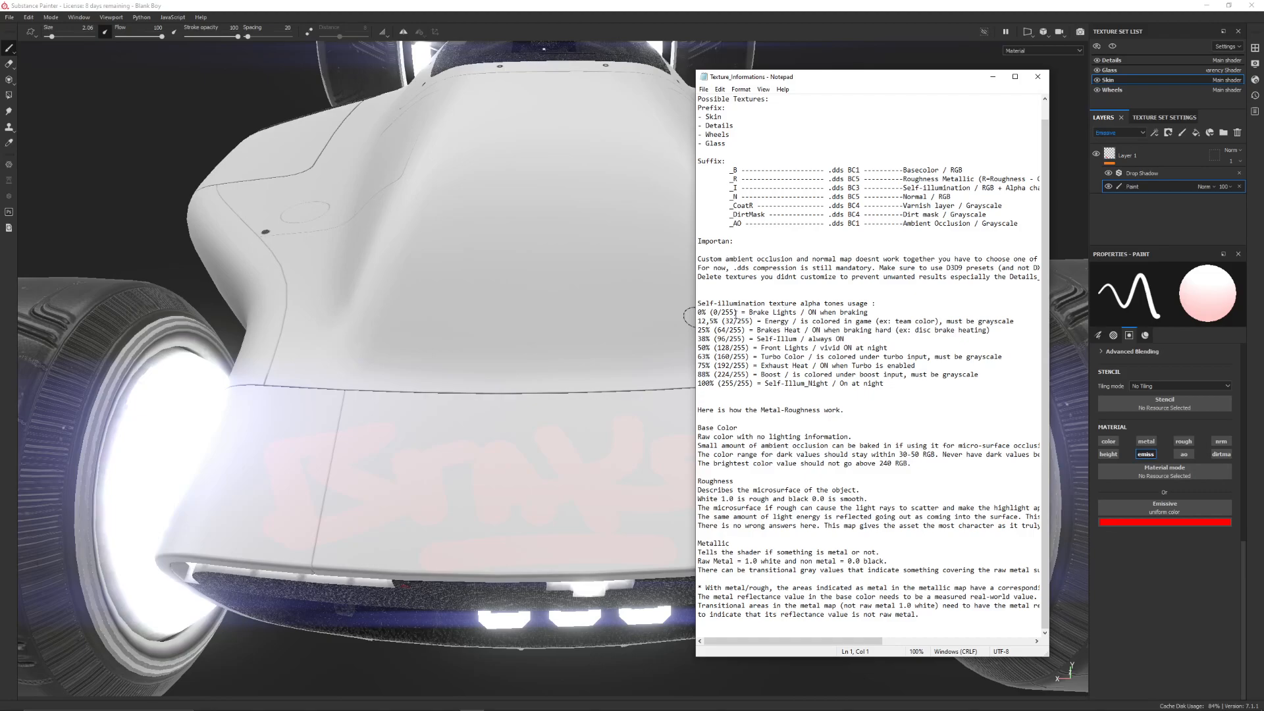
Try Layer 1's emissive opacity at 30 and at 38, the guide's always-on tone, and return it to 1
left_click(1238, 162)
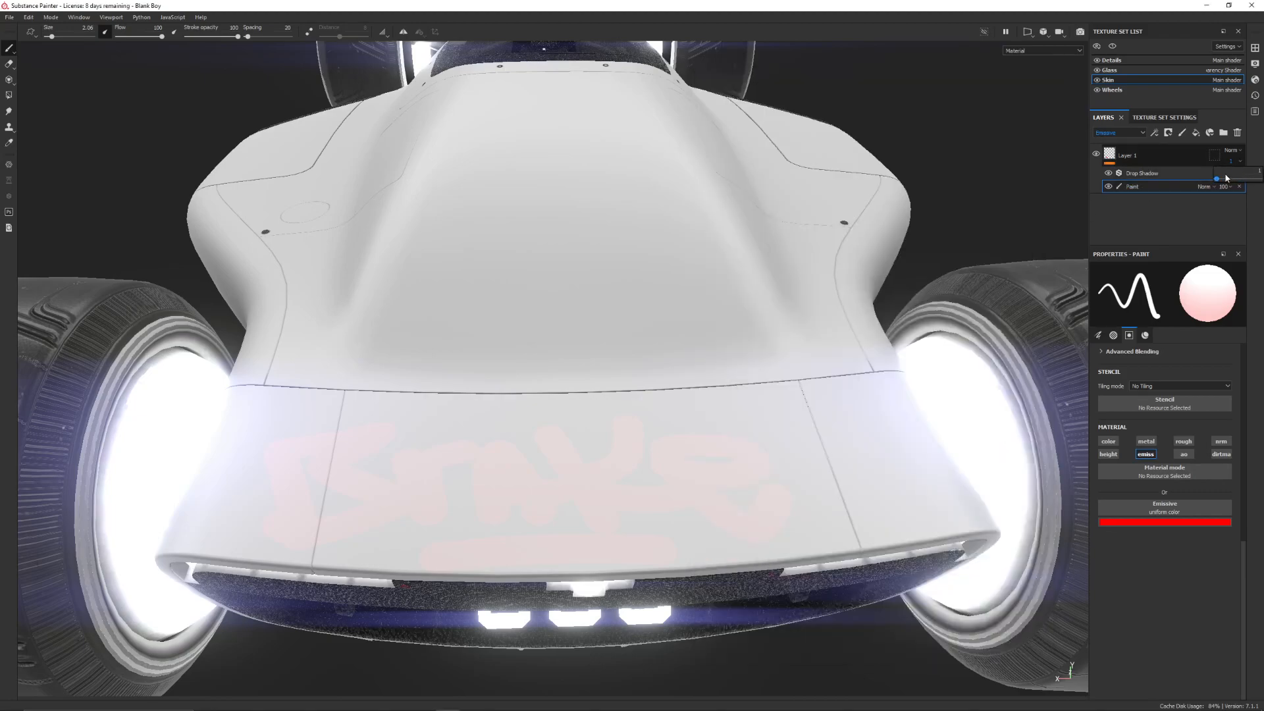
left_click(1227, 177)
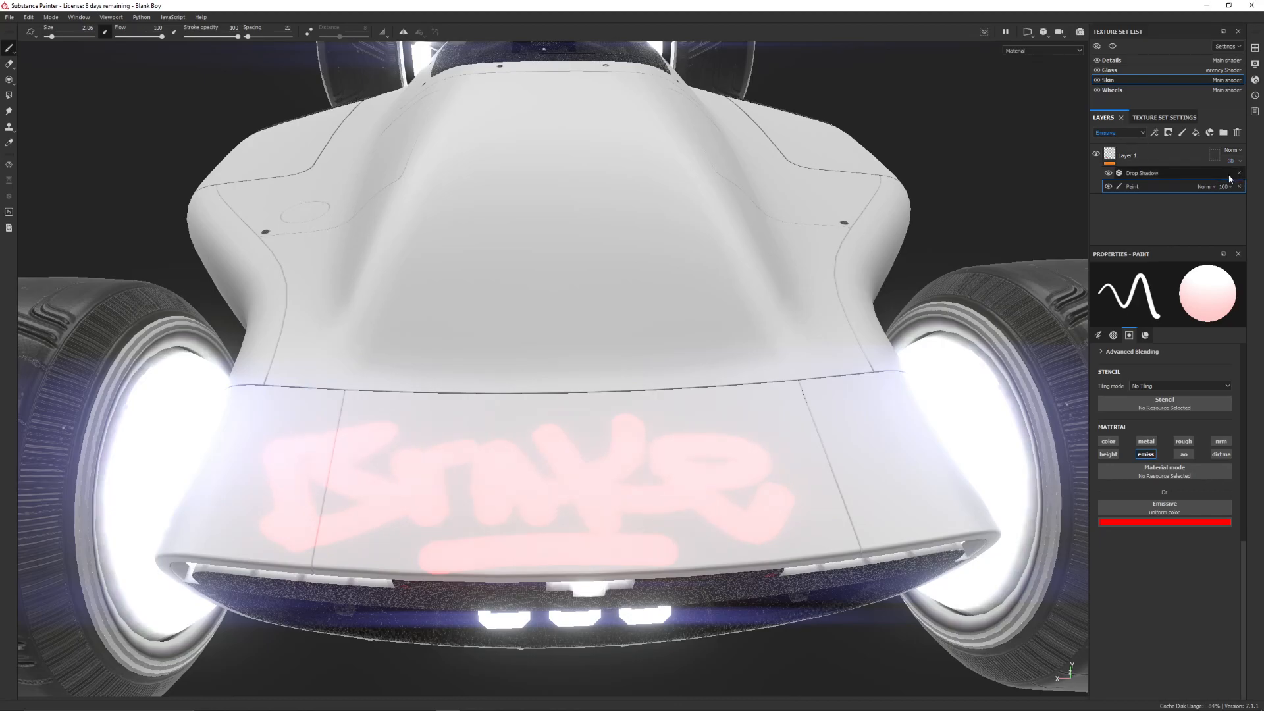
mouse_move(946, 710)
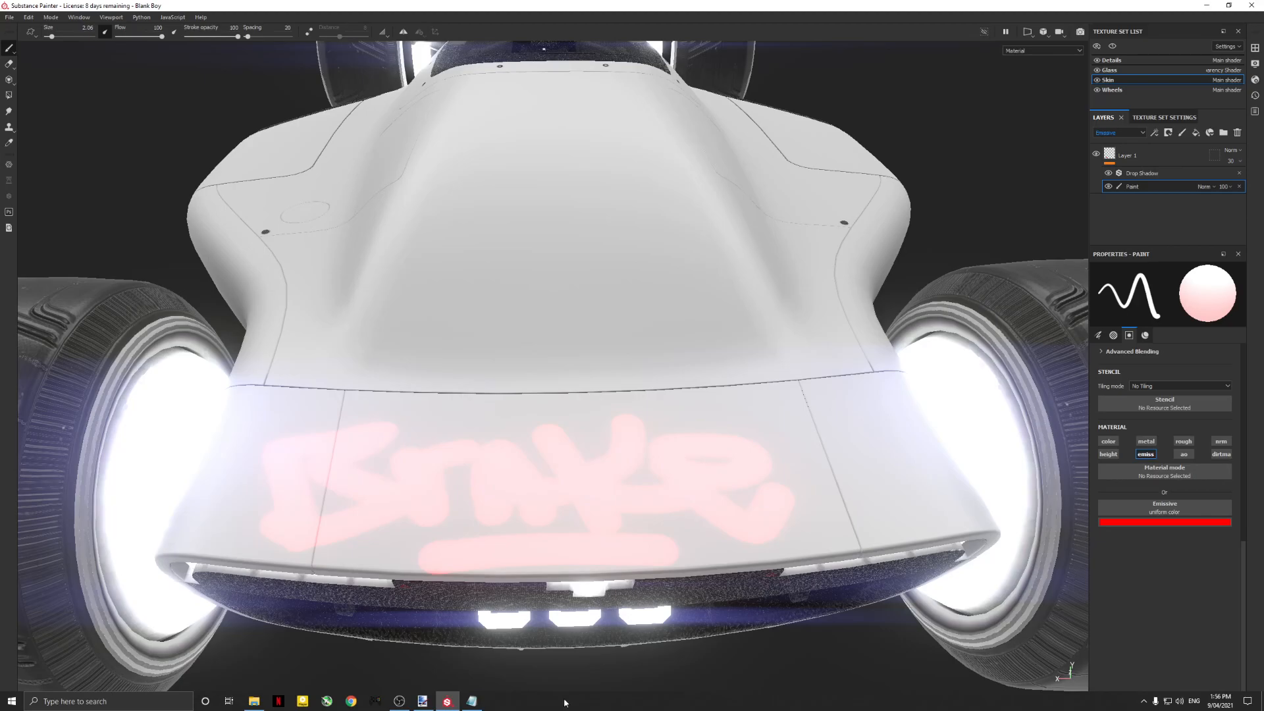
left_click(471, 701)
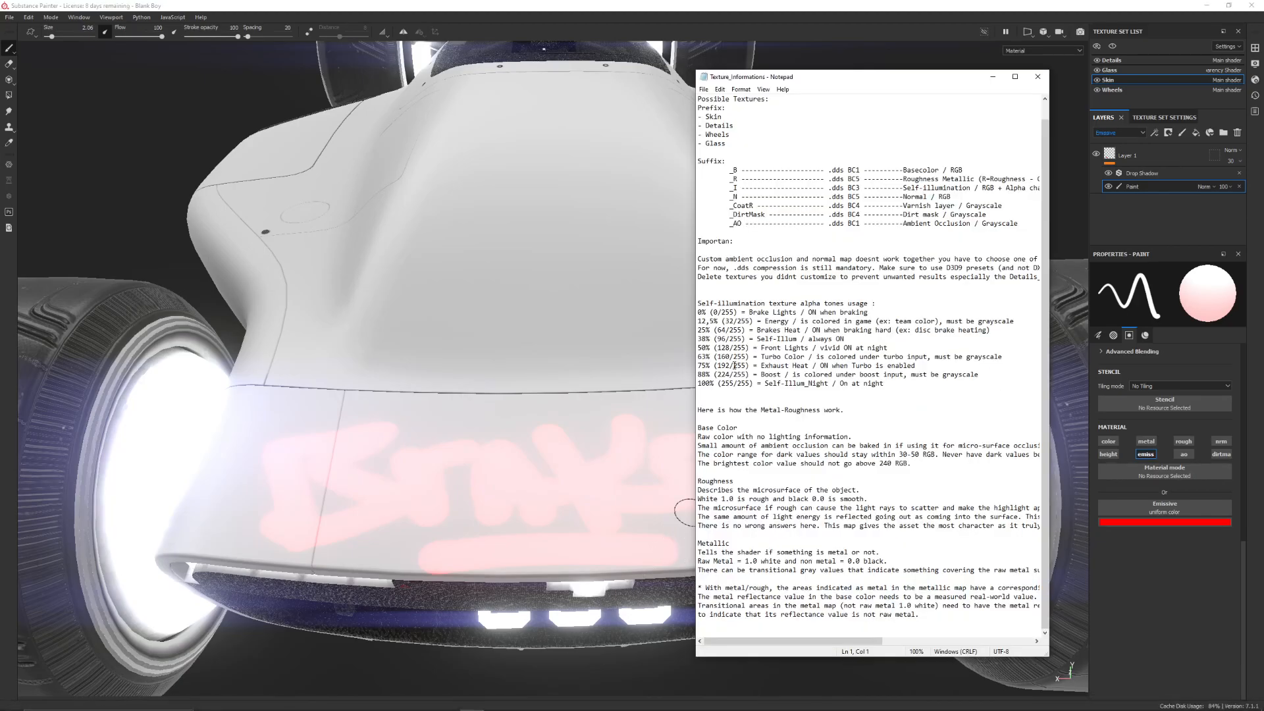
left_click(1232, 162)
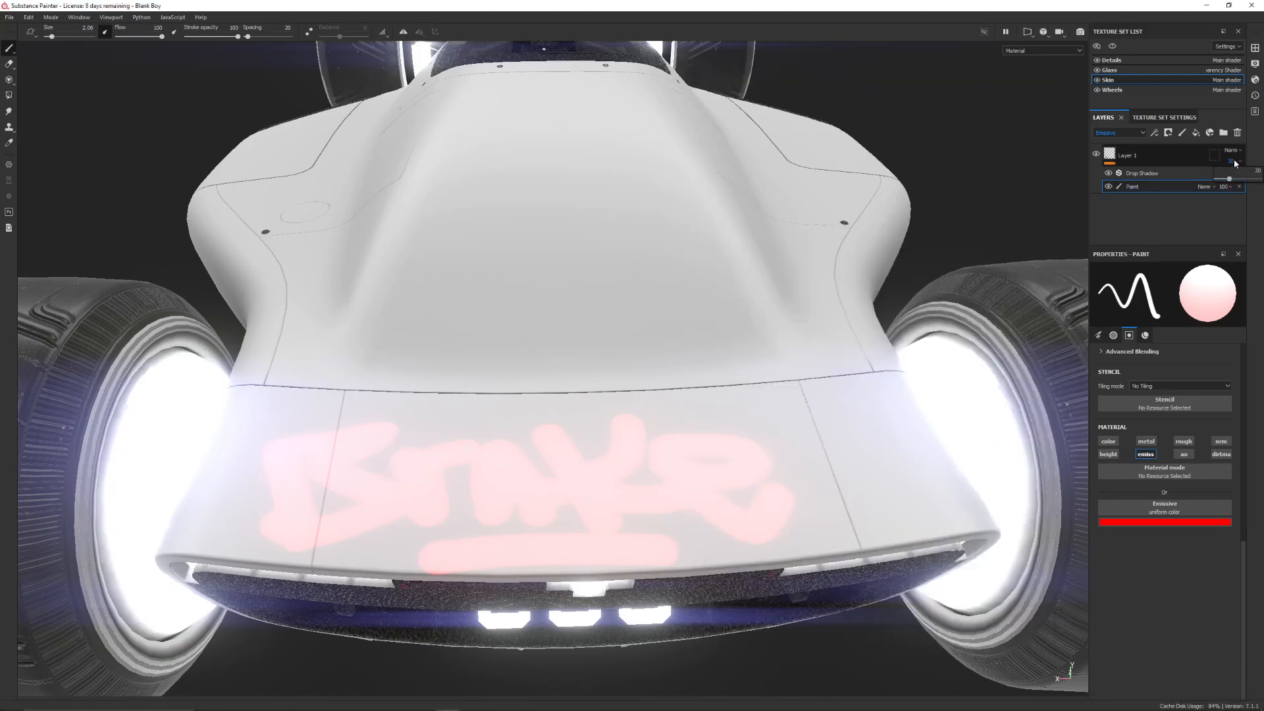
left_click_drag(1230, 180, 1233, 181)
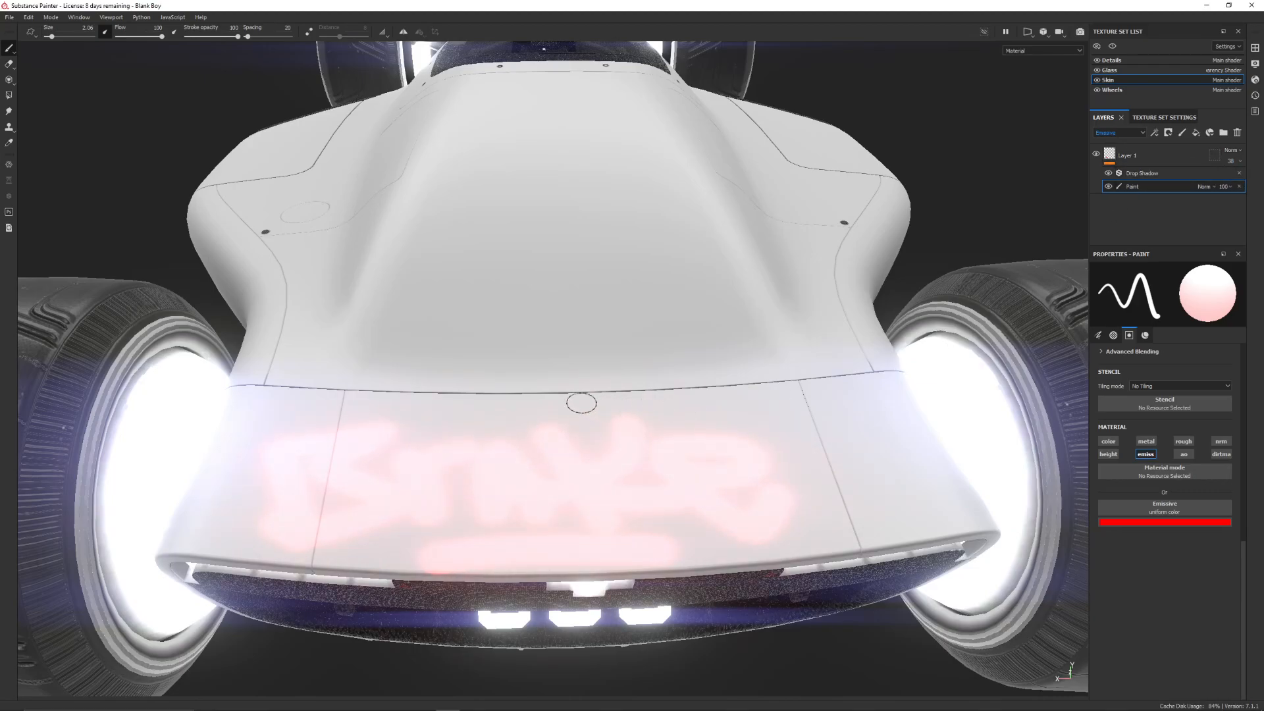
left_click_drag(551, 345, 546, 314, "alt")
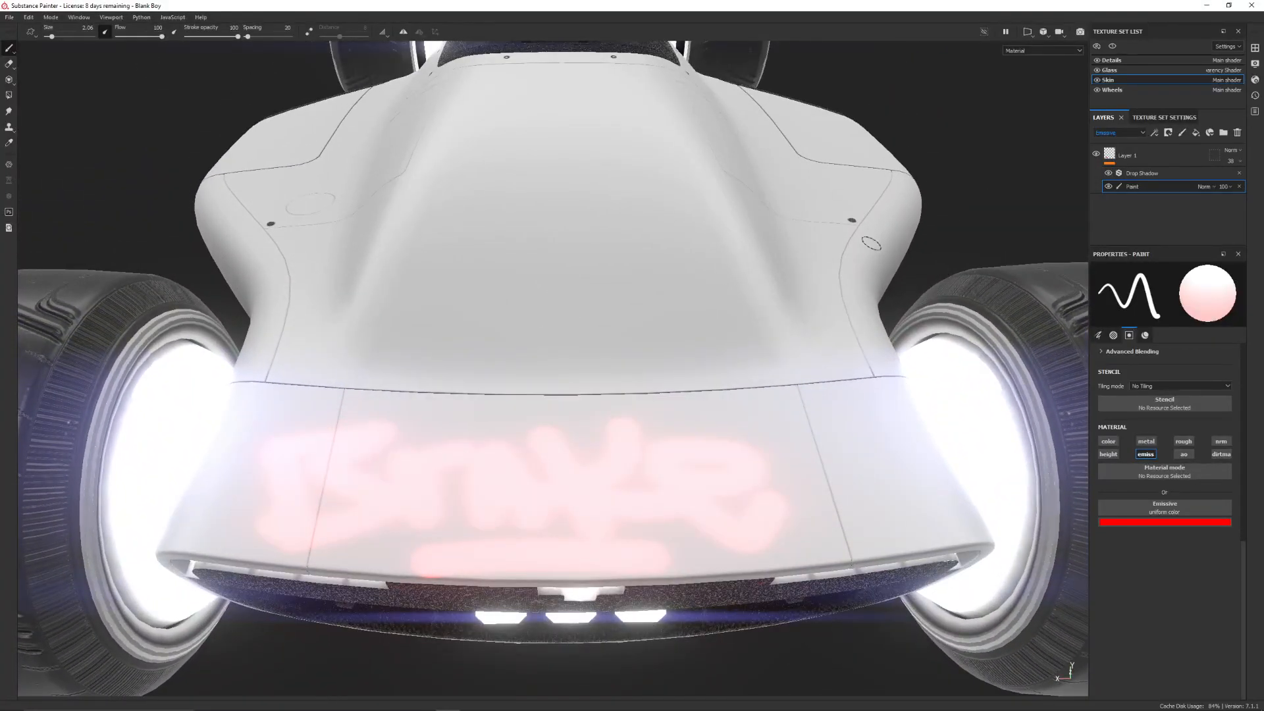
left_click(1230, 161)
left_click_drag(1236, 177, 1215, 182)
Consult the guide's alpha tones, try Layer 1's emissive opacity at 100 for night illumination, and return it to 1
mouse_move(735, 706)
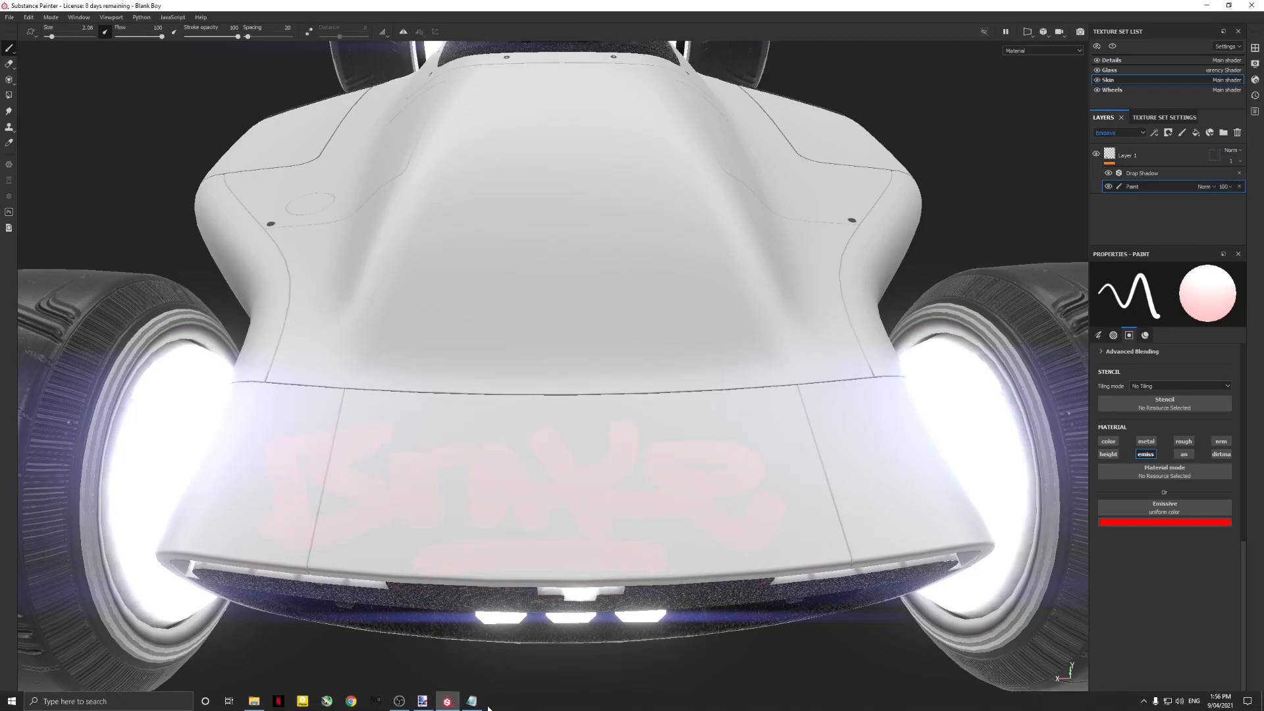
left_click(471, 702)
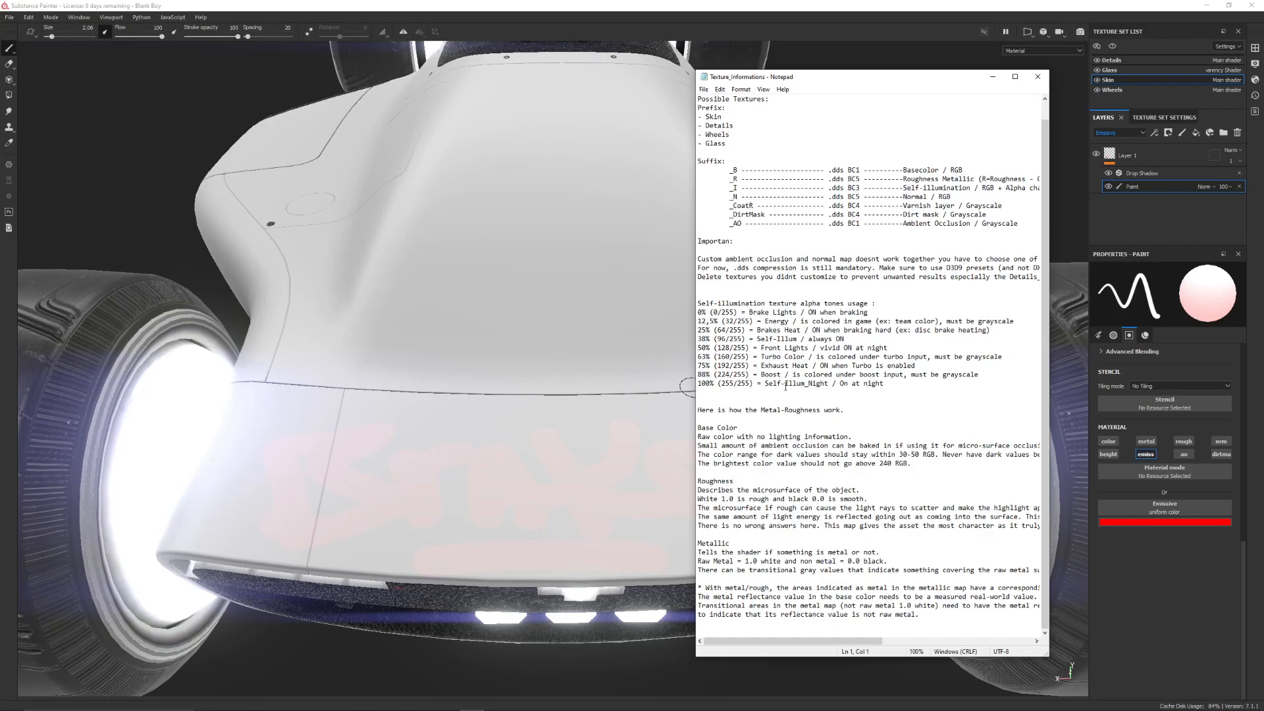
left_click(1229, 160)
left_click_drag(1216, 179, 1262, 186)
left_click_drag(753, 345, 665, 324, "alt")
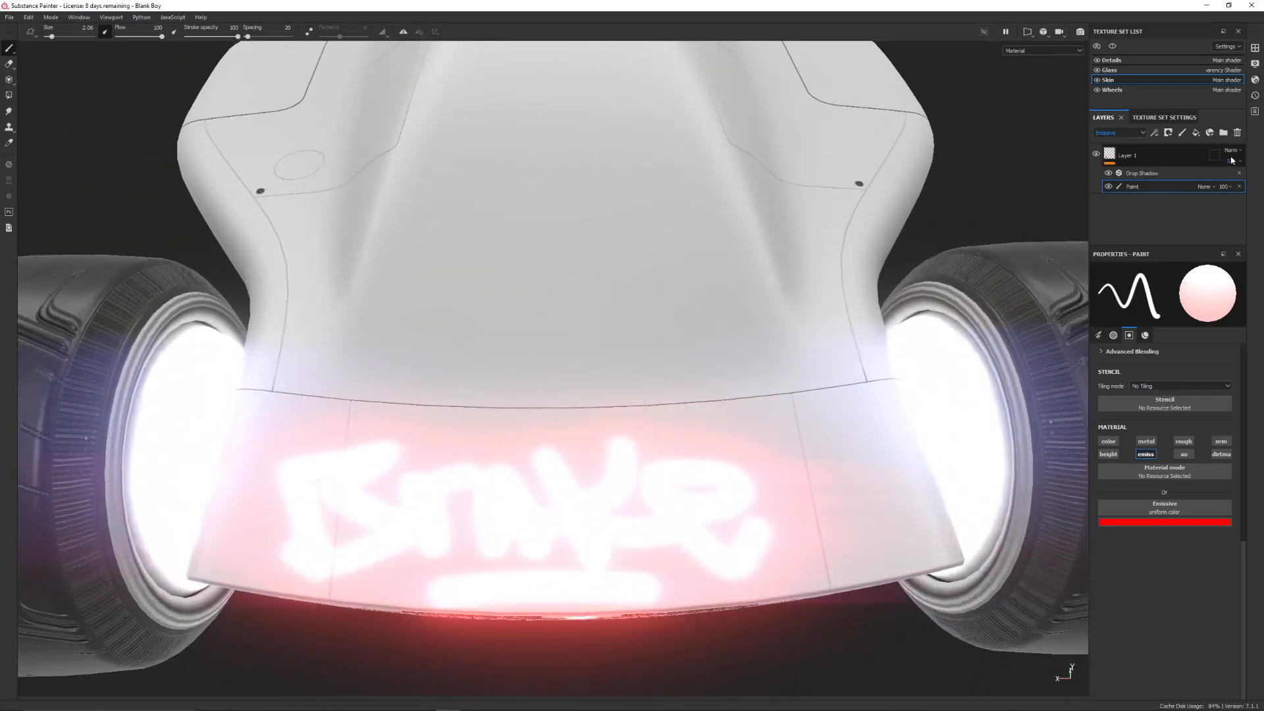
left_click_drag(593, 234, 595, 218, "alt")
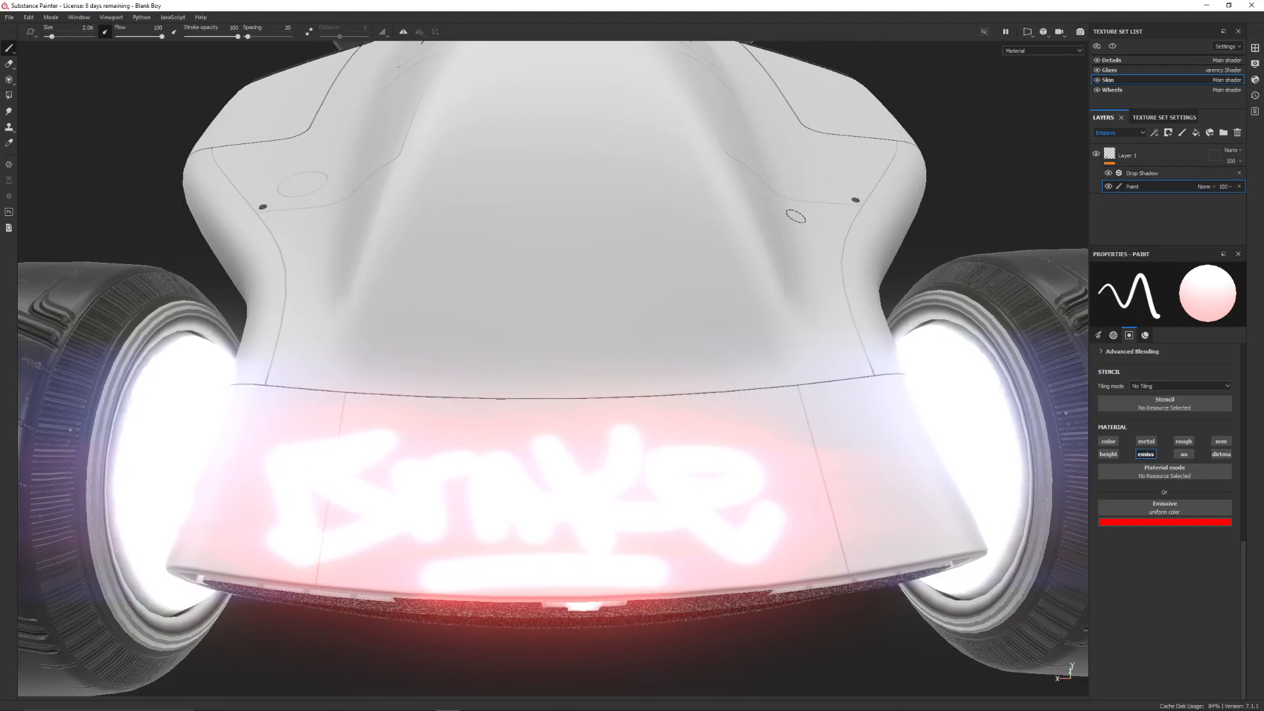
left_click(1236, 162)
left_click_drag(1236, 179, 1215, 182)
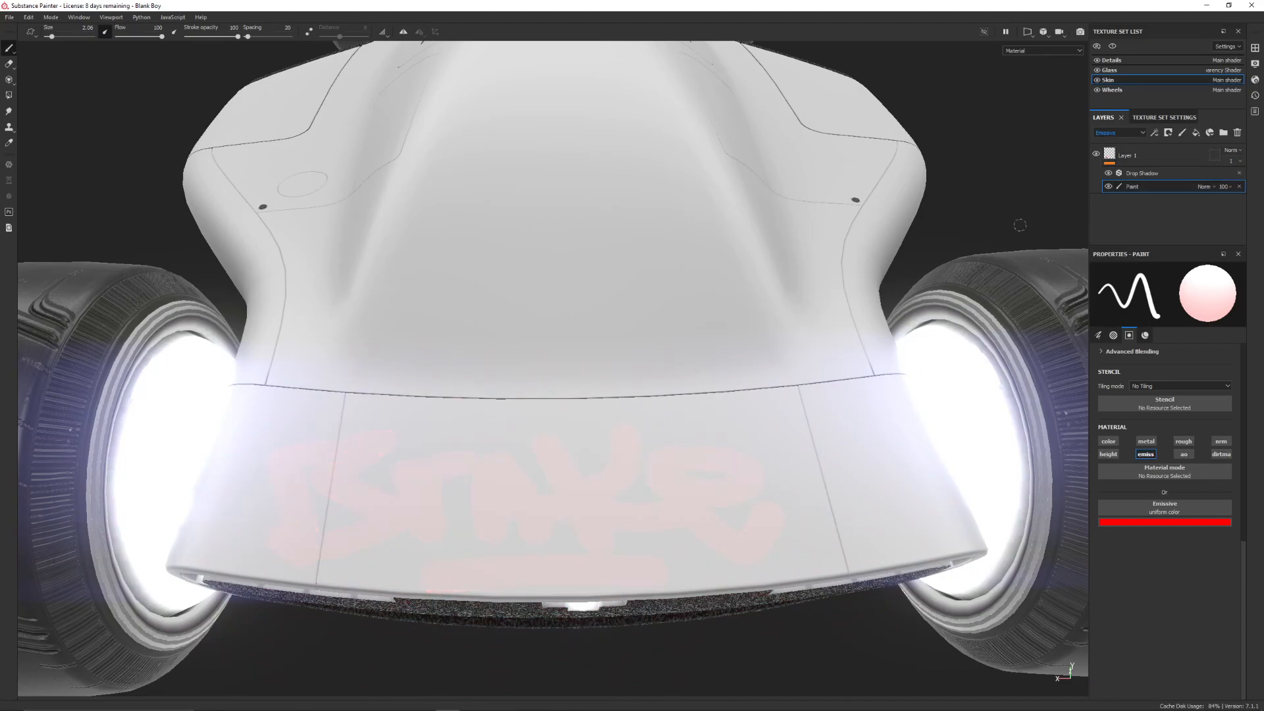
Add a new paint layer to the Skin texture set and move it below Layer 1
left_click_drag(342, 259, 693, 217, "alt")
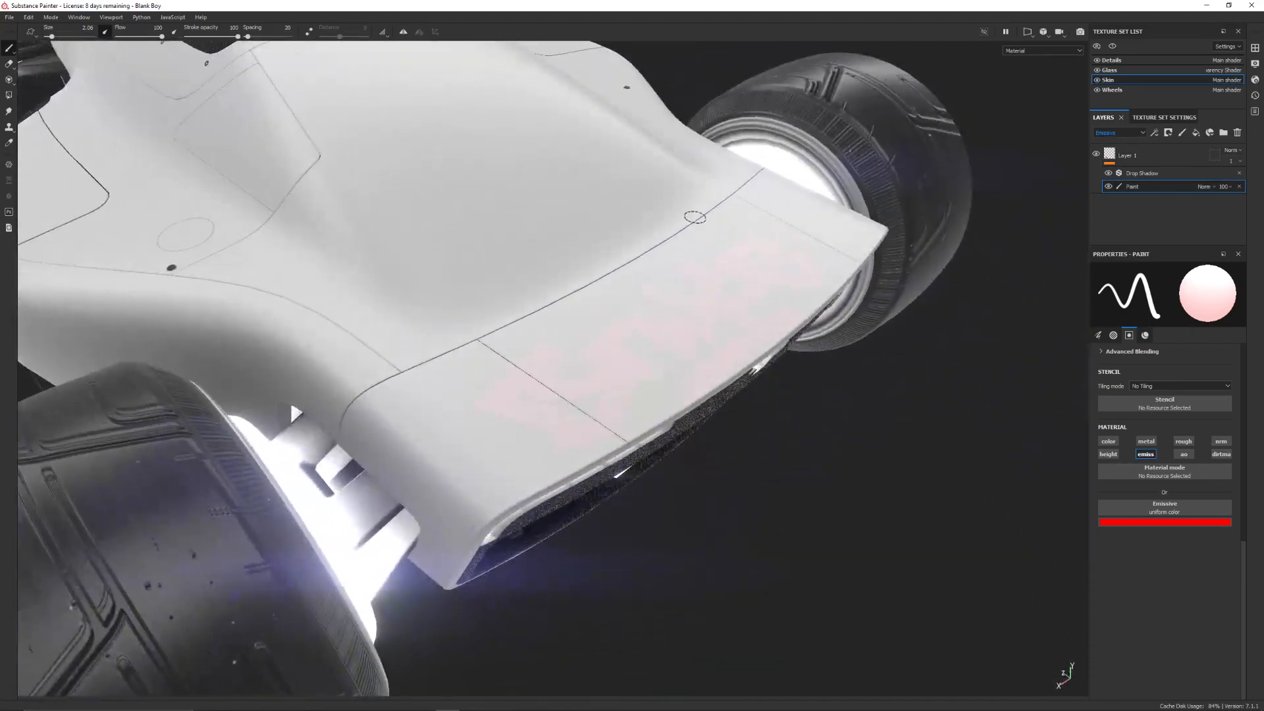
left_click(1184, 135)
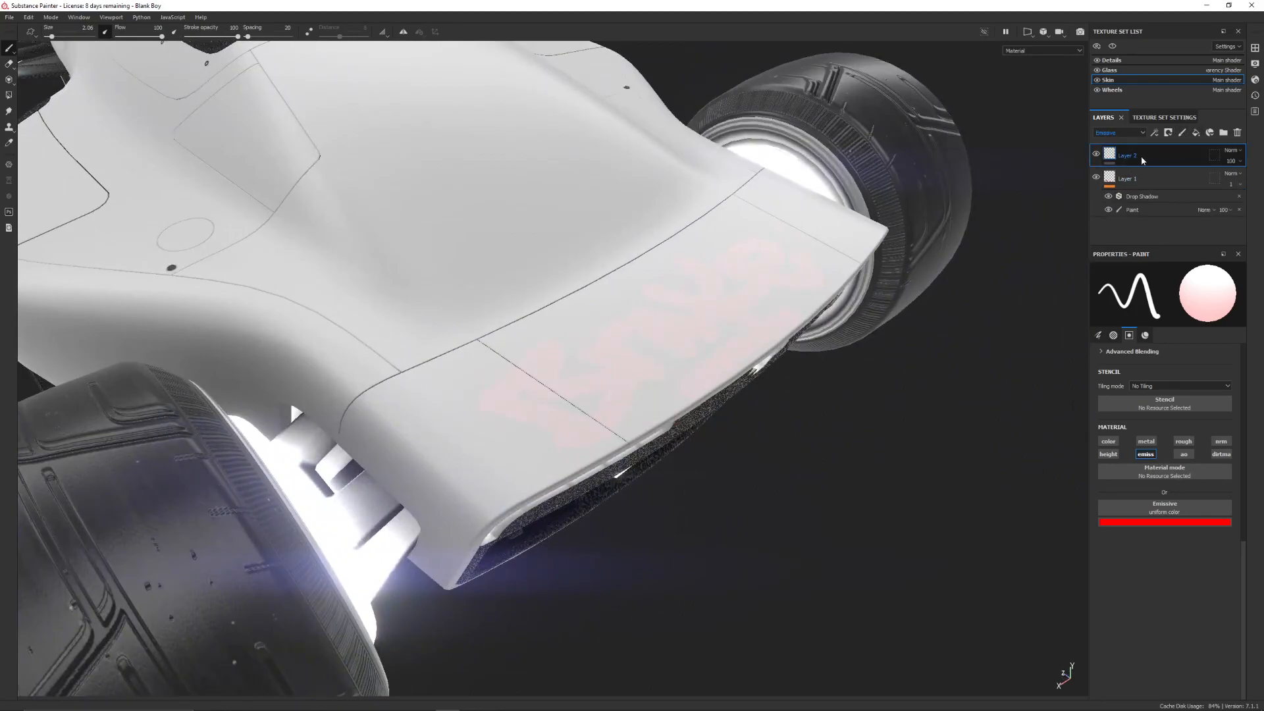
left_click_drag(1103, 164, 1118, 219)
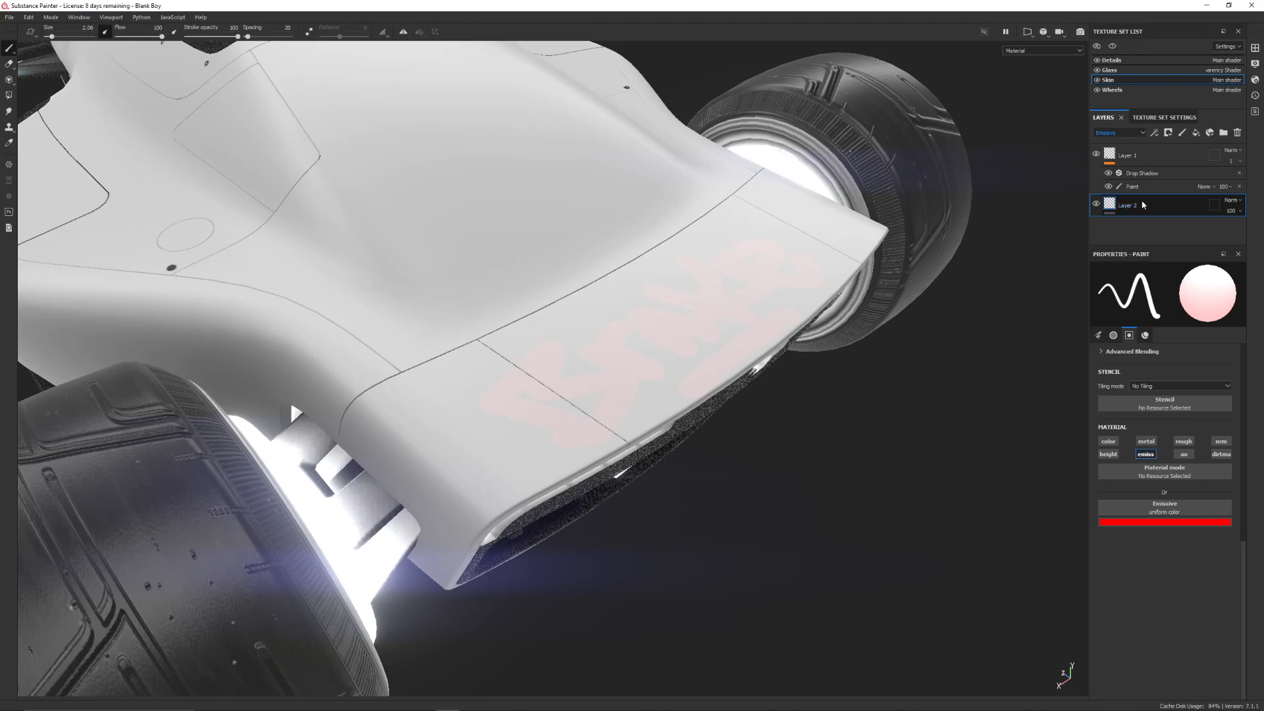
Copy the Drop Shadow effect from Layer 1 and paste it onto Layer 2
left_click(1185, 172)
right_click(1185, 173)
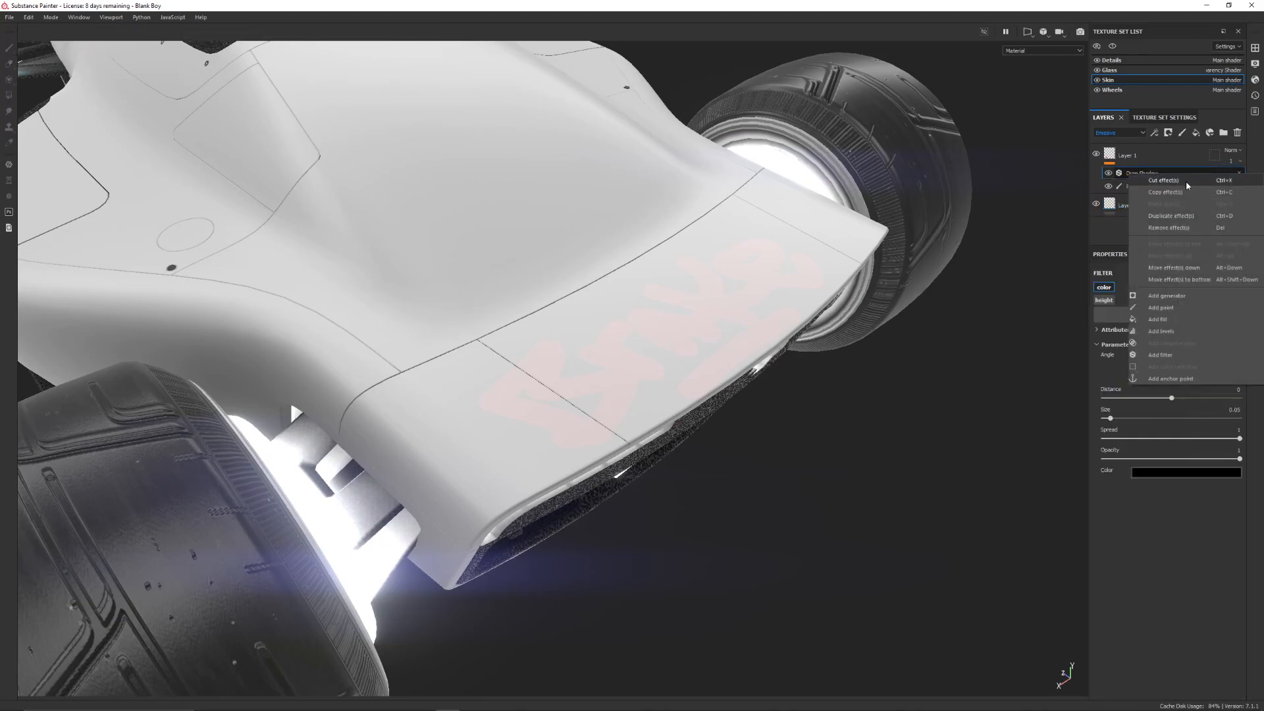
left_click(1128, 175)
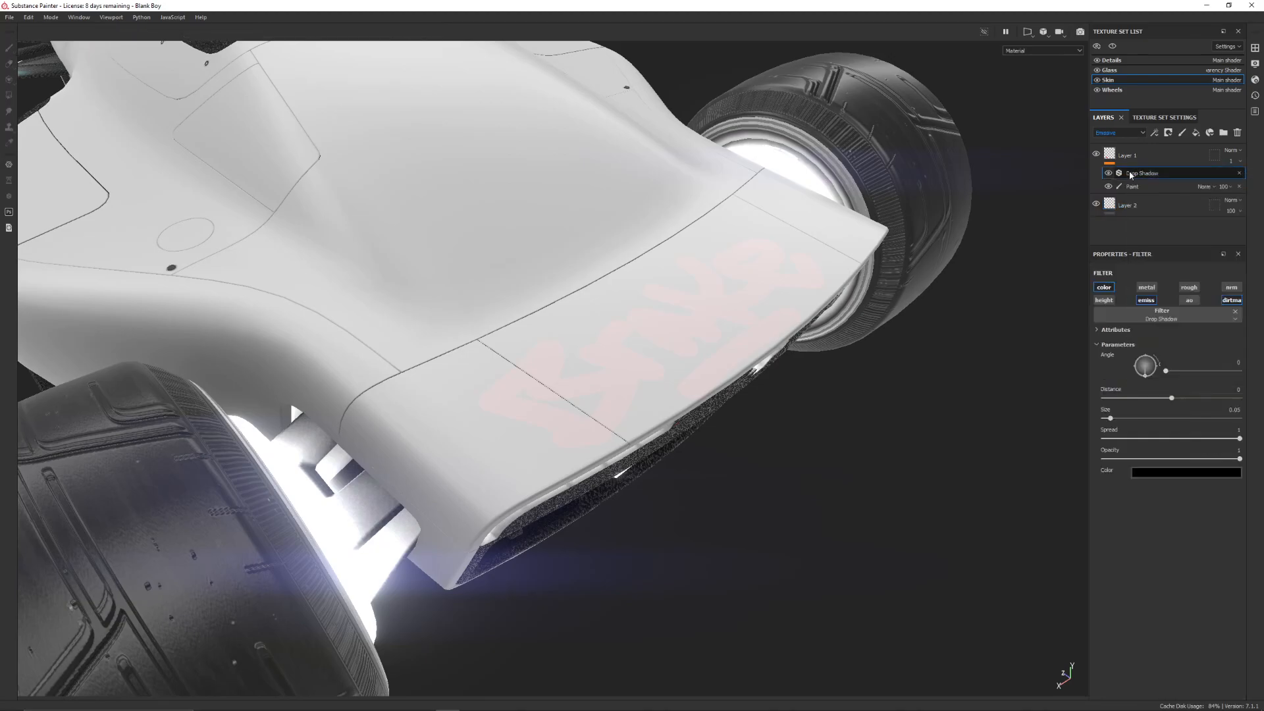
left_click(1157, 210)
key("ctrl+v")
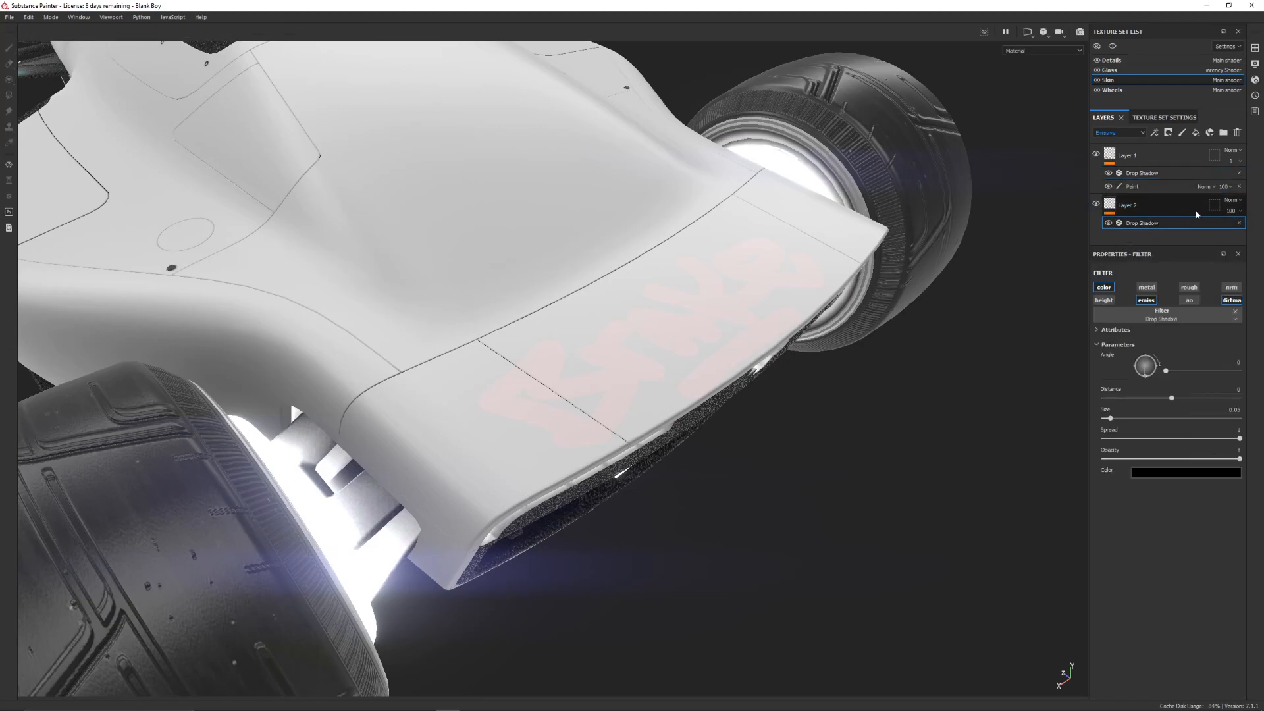
Add a paint effect to Layer 2 and move it below the Drop Shadow filter
left_click(1166, 204)
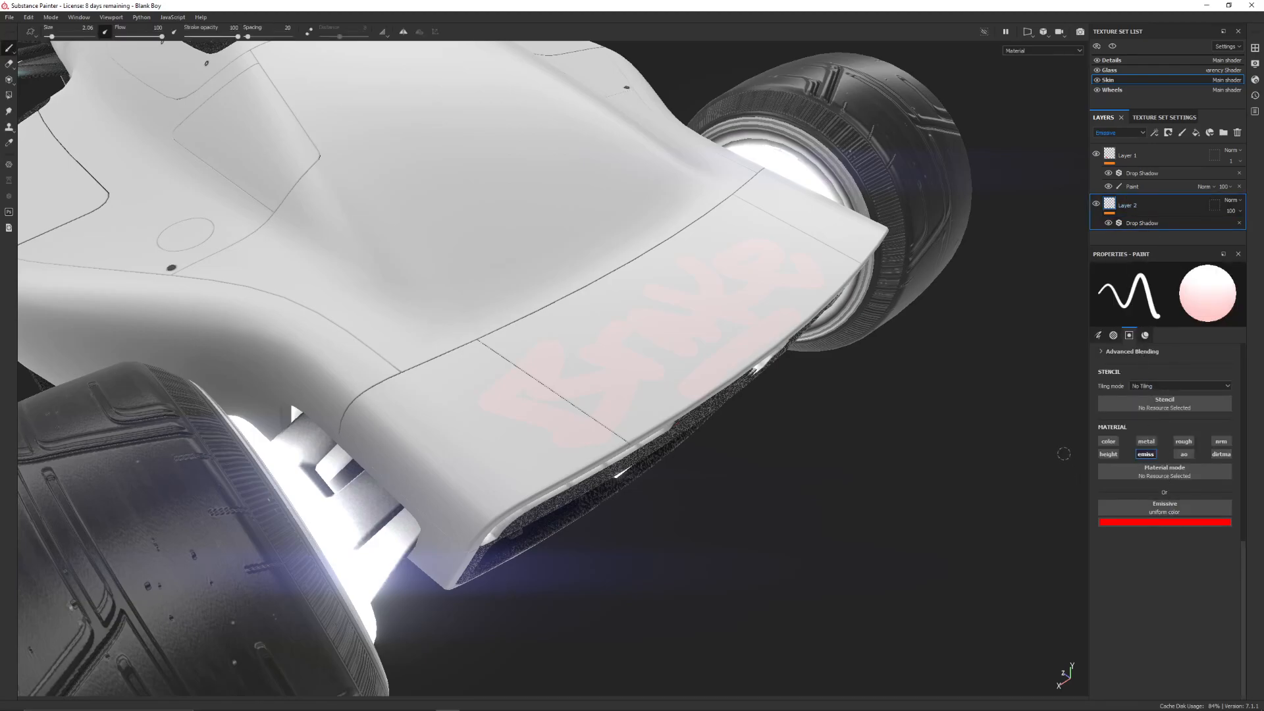
right_click(1169, 208)
left_click(1161, 571)
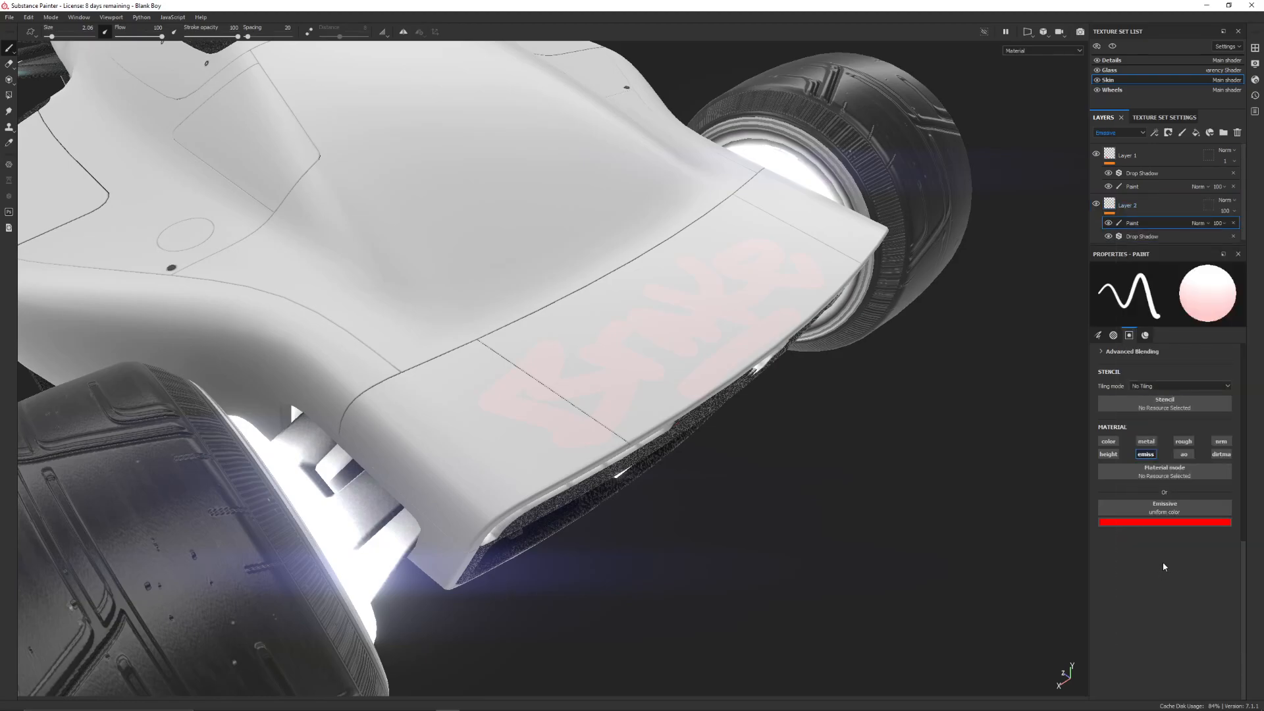
left_click_drag(1164, 223, 1164, 238)
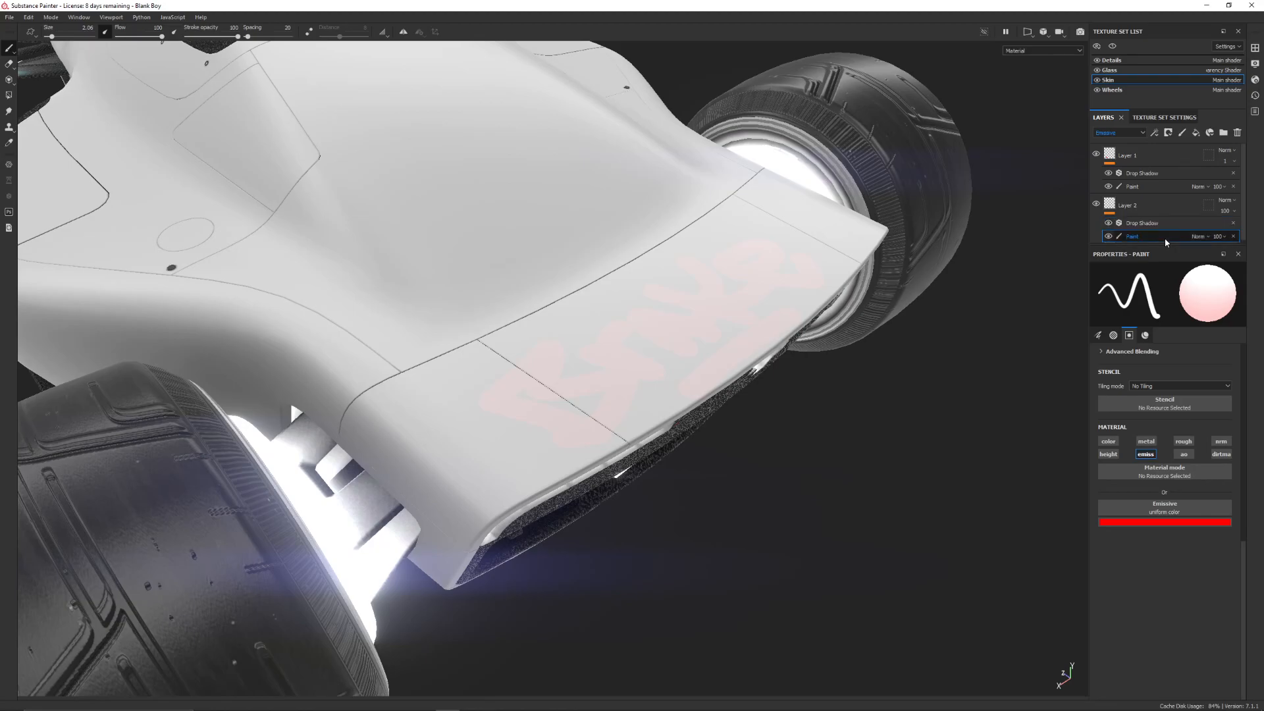
Change the emissive paint colour to blue and paint the word "Only" on the body side just below the cockpit
left_click(1157, 523)
left_click(1212, 574)
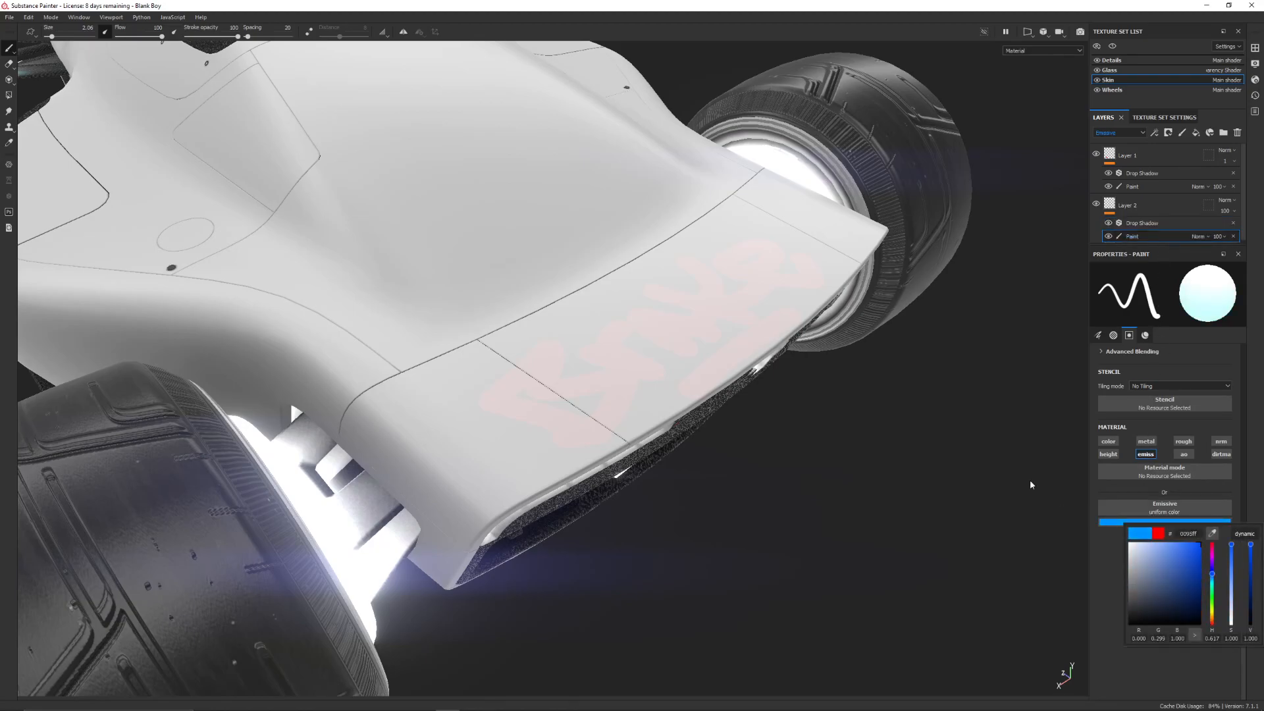
mouse_move(601, 327)
left_mouse_down("alt")
mouse_move(479, 295)
mouse_move(557, 213)
left_mouse_up("alt")
mouse_move(405, 259)
left_mouse_down("alt")
mouse_move(507, 448)
mouse_move(559, 448)
left_mouse_up("alt")
scroll(835, 354, "up", 2)
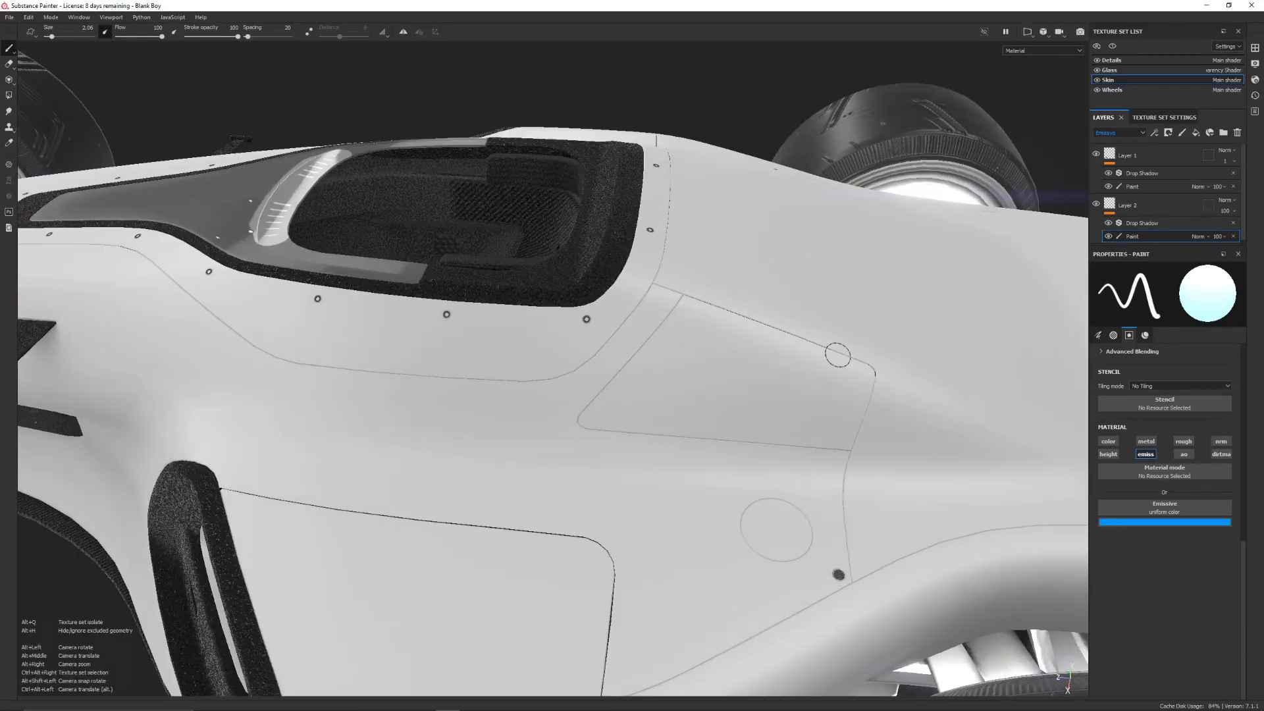
scroll(460, 414, "up", 2)
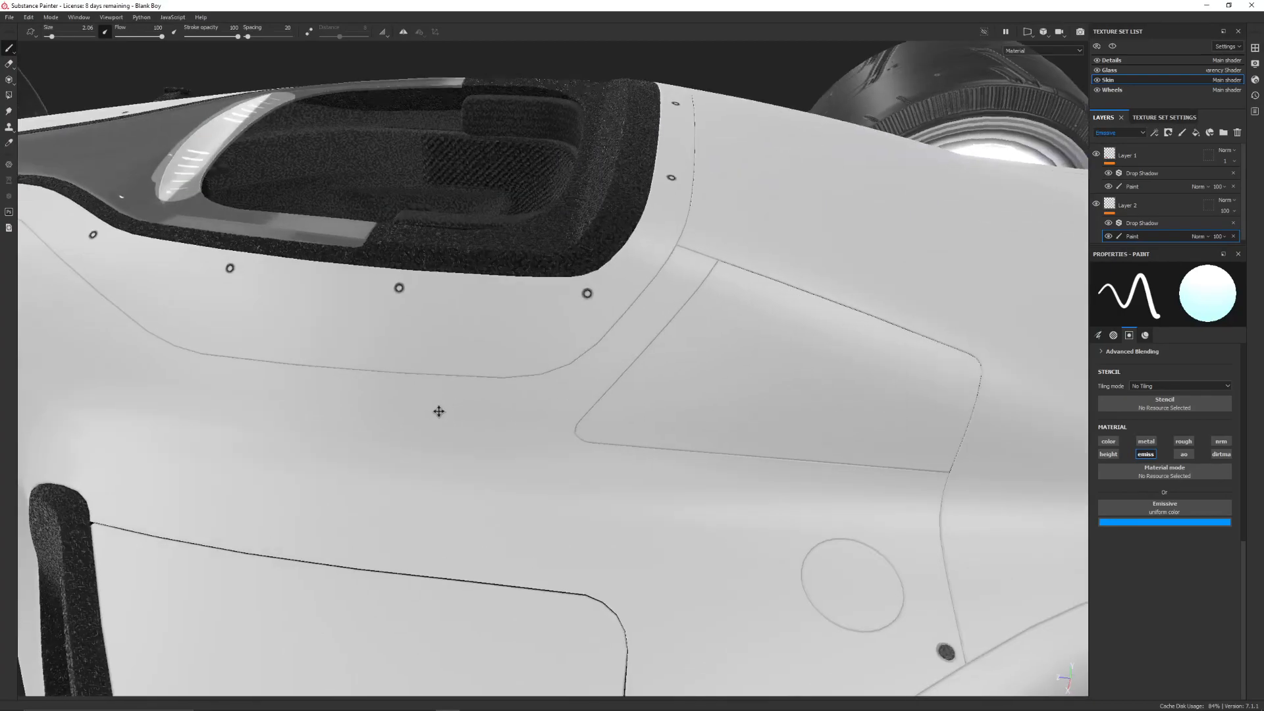
left_click_drag(438, 410, 704, 496, "alt")
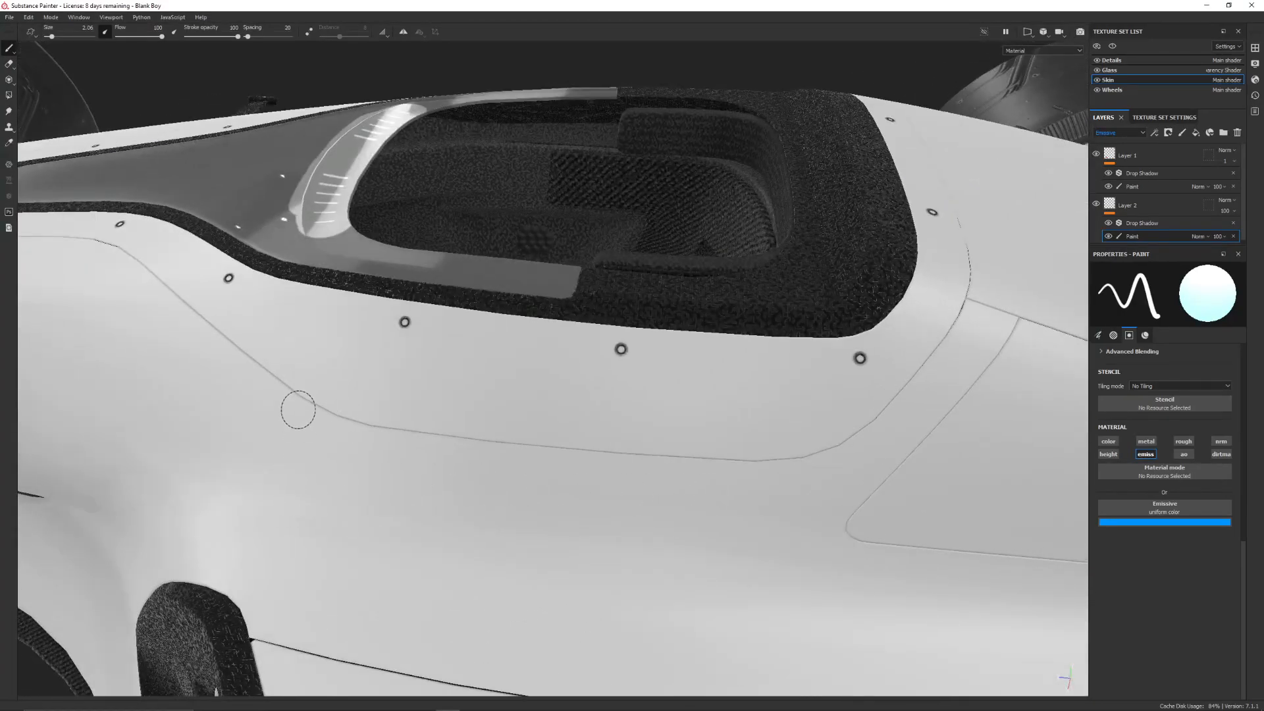
left_click_drag(356, 476, 367, 428)
mouse_move(461, 504)
left_mouse_down()
mouse_move(457, 483)
mouse_move(610, 419)
mouse_move(671, 504)
left_mouse_up()
mouse_move(717, 388)
left_mouse_down()
mouse_move(745, 454)
mouse_move(750, 520)
left_mouse_up()
Paint the word "Night" in glowing blue beneath "Only" on the car's side and view the lettering from above
middle_click_drag(716, 525, 711, 277, "alt")
mouse_move(338, 479)
left_mouse_down()
mouse_move(420, 451)
mouse_move(520, 359)
left_mouse_up()
mouse_move(582, 476)
left_mouse_down()
mouse_move(573, 397)
mouse_move(661, 485)
mouse_move(691, 575)
mouse_move(770, 447)
mouse_move(846, 434)
mouse_move(903, 502)
mouse_move(979, 454)
mouse_move(898, 399)
left_mouse_up()
middle_click_drag(898, 399, 612, 369, "alt")
right_click_drag(586, 306, 589, 299, "alt")
left_click_drag(589, 299, 493, 686, "alt")
Check the guide's tone for night self-illumination and add a new paint layer directly above Layer 2
left_click(472, 702)
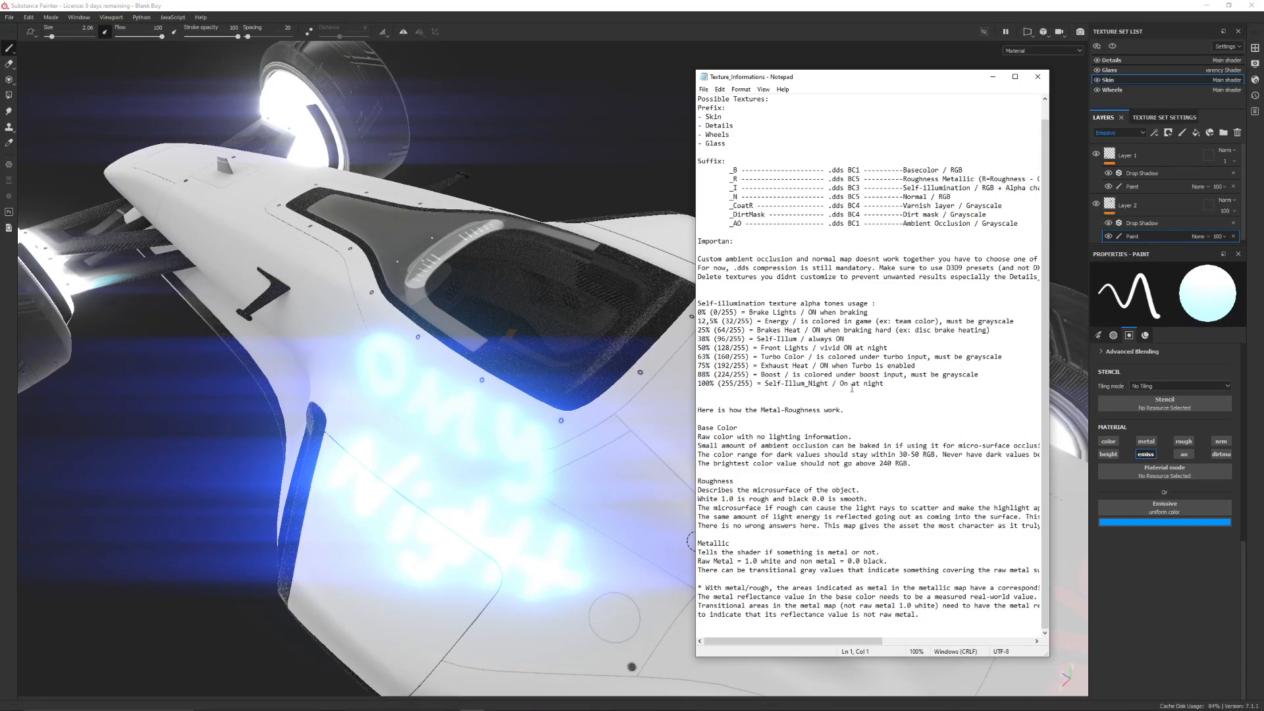
left_click(1206, 211)
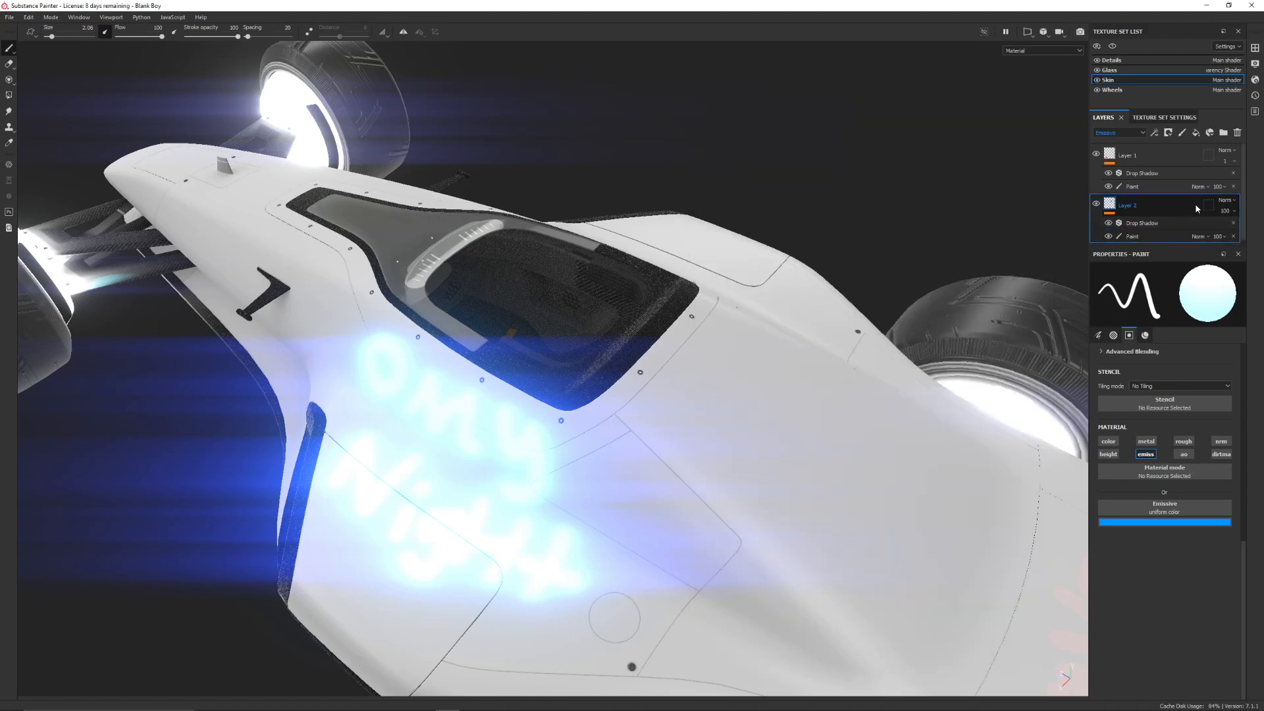
left_click(1182, 134)
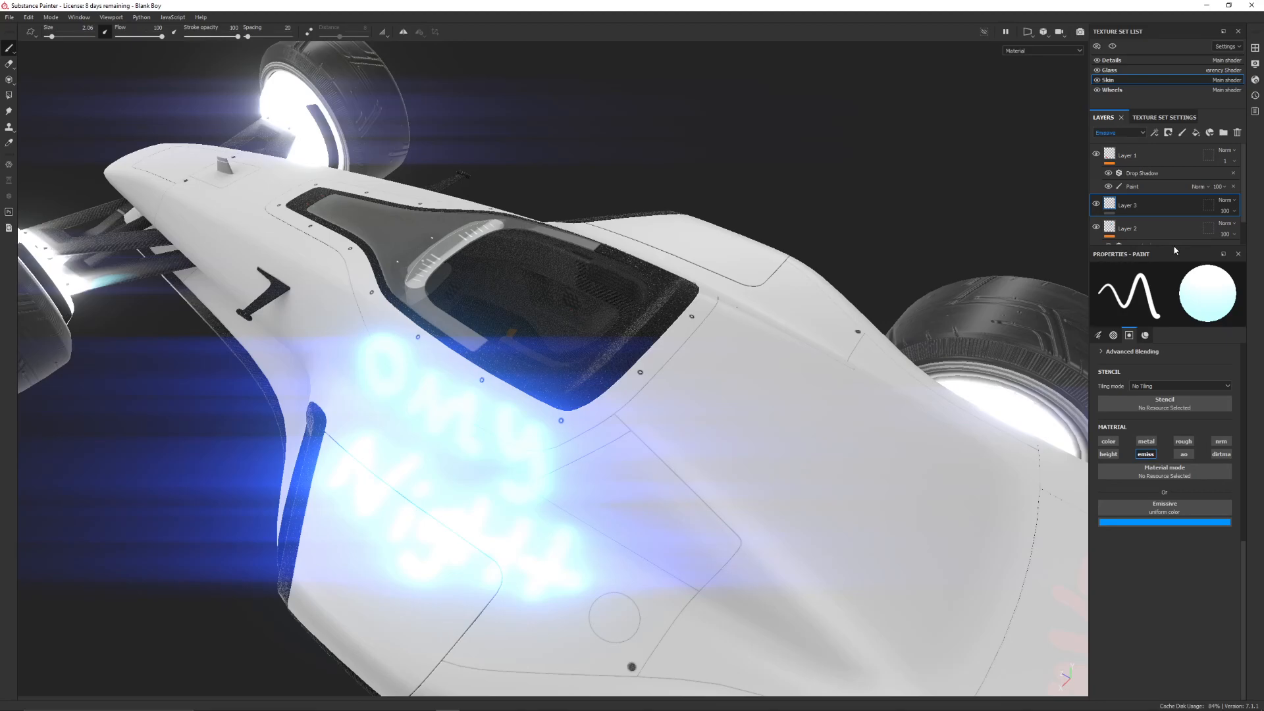
Enlarge the layer stack area, move Layer 3 below Layer 2 and paste the Drop Shadow filter onto it
left_click_drag(1173, 244, 1188, 325)
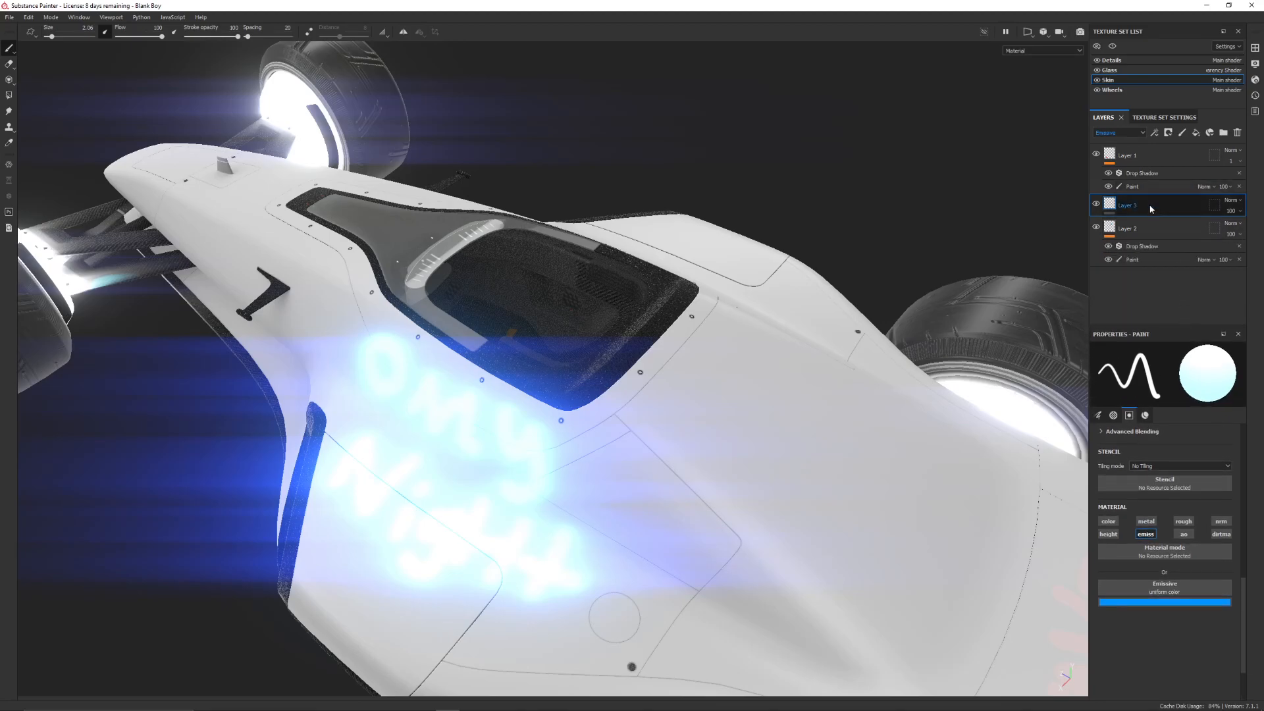
left_click_drag(1148, 207, 1162, 286)
right_click(1132, 253)
left_click(1121, 252)
left_click(1130, 273)
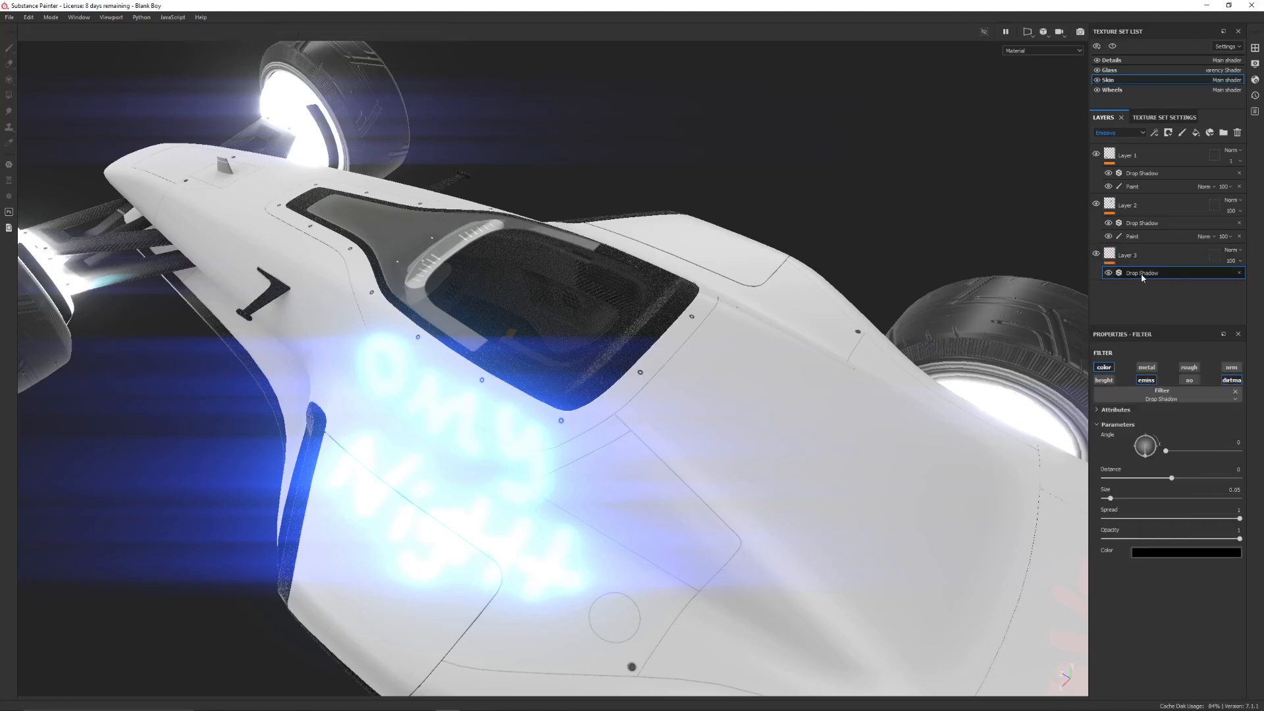
Add a paint effect to Layer 3 and move it below the Drop Shadow filter
left_click(1136, 258)
right_click(1136, 257)
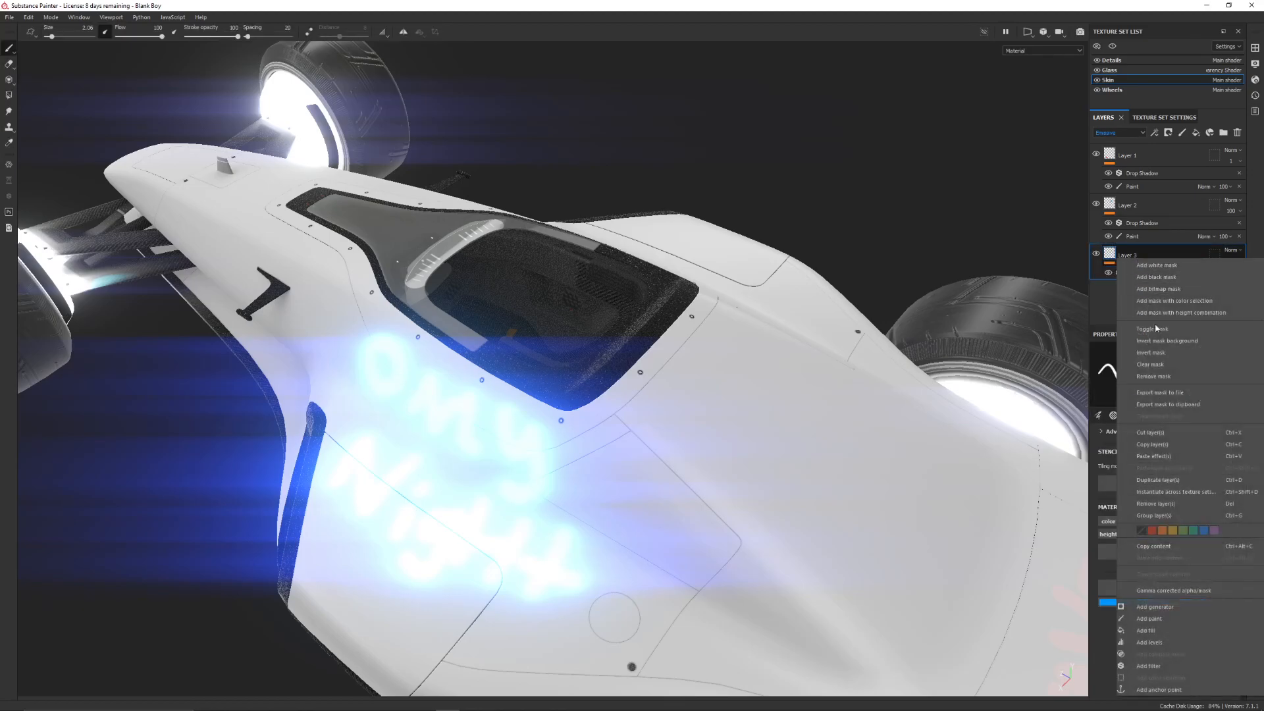
left_click(1188, 617)
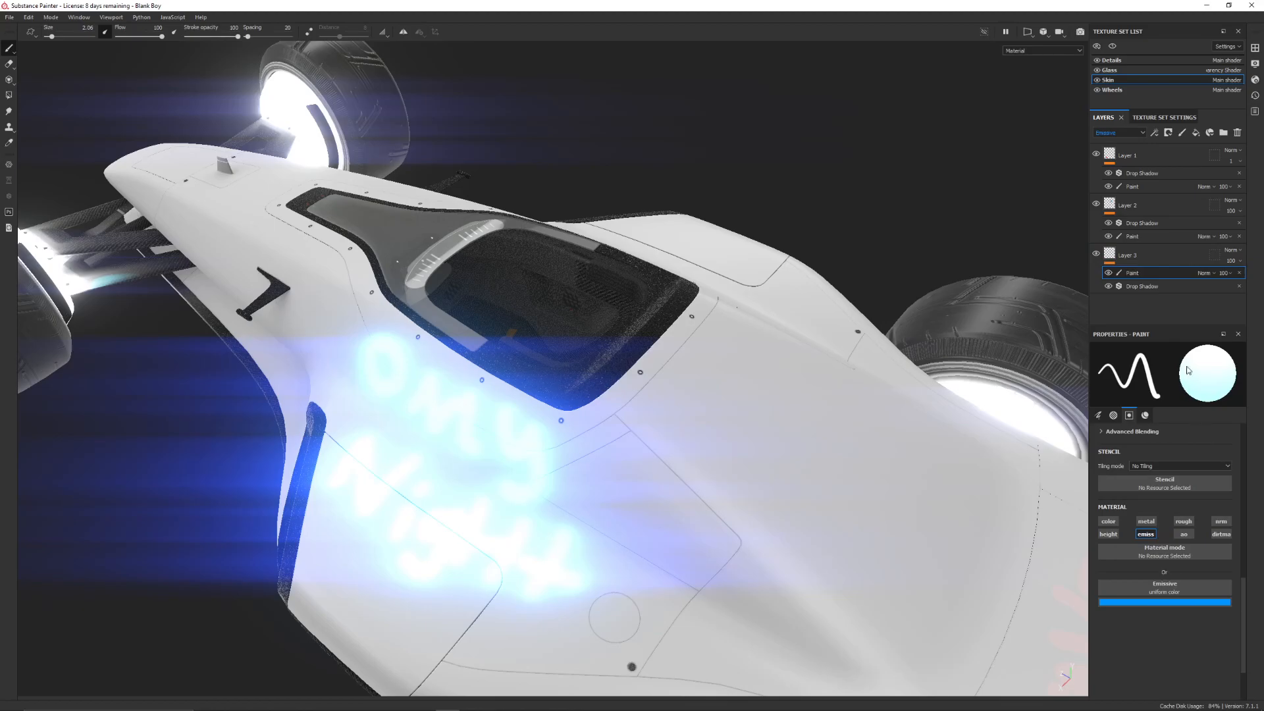
left_click_drag(1171, 274, 1172, 291)
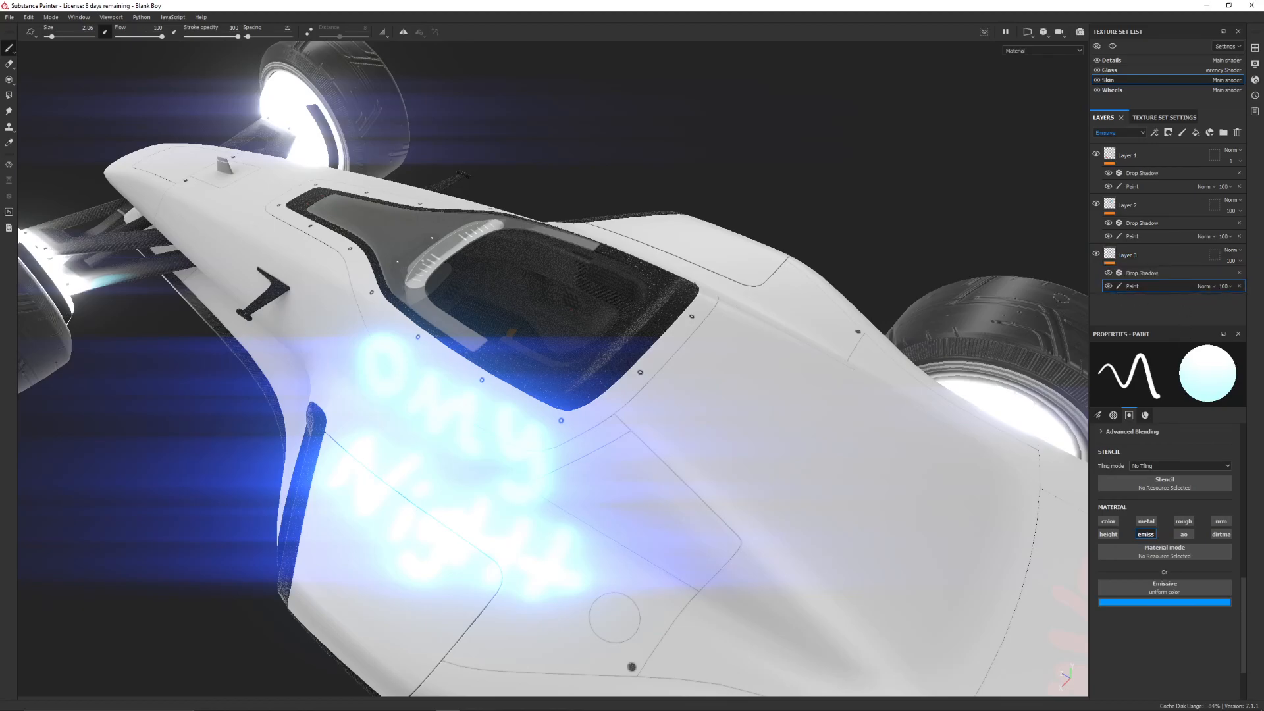
Change the emissive paint colour to magenta, undo a test dab and frame the body side below the cockpit
left_click_drag(659, 287, 502, 219, "alt")
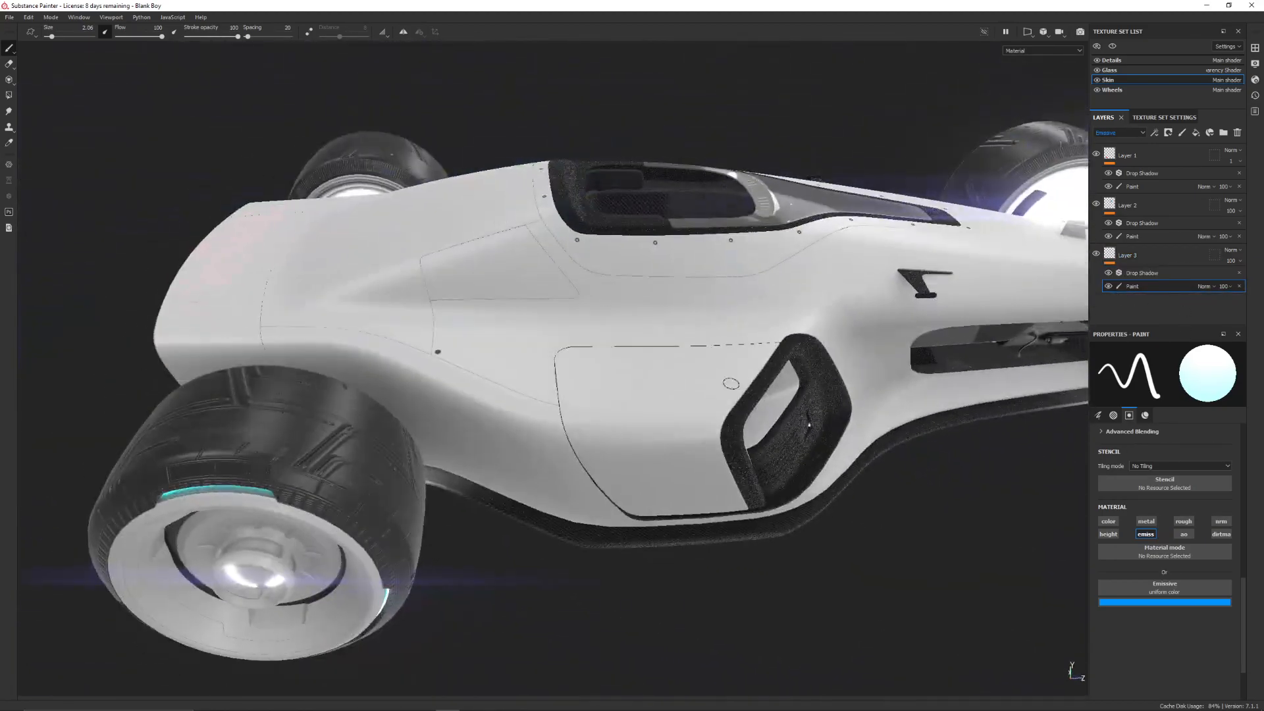
left_click(1191, 600)
left_click(1215, 519)
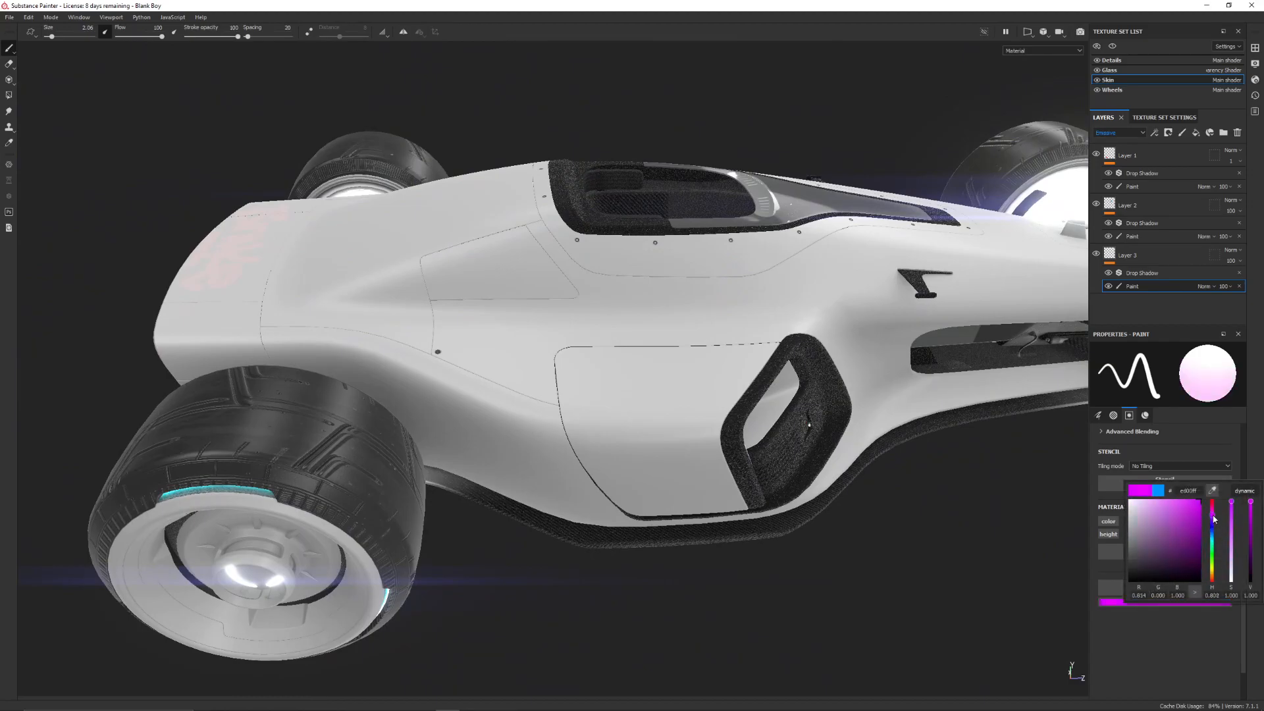
left_click(738, 314)
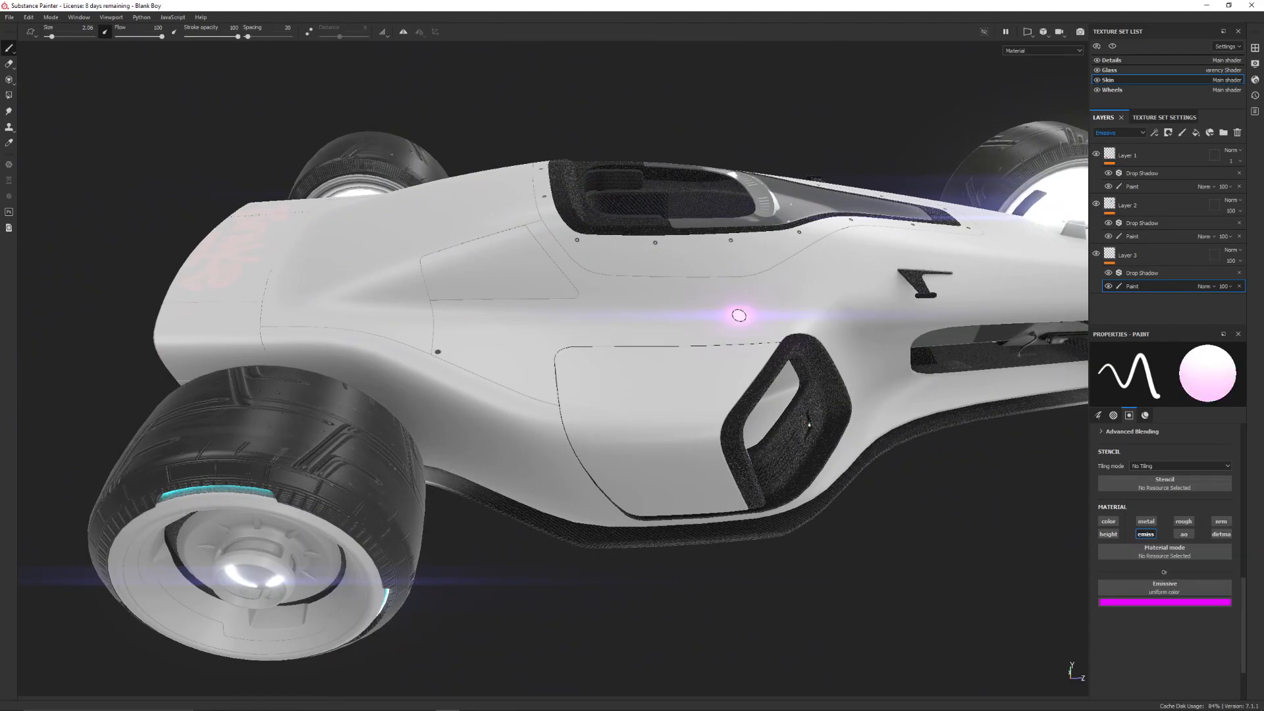
right_click_drag(737, 306, 698, 276, "alt")
key("ctrl+z")
left_click_drag(612, 228, 560, 420, "alt")
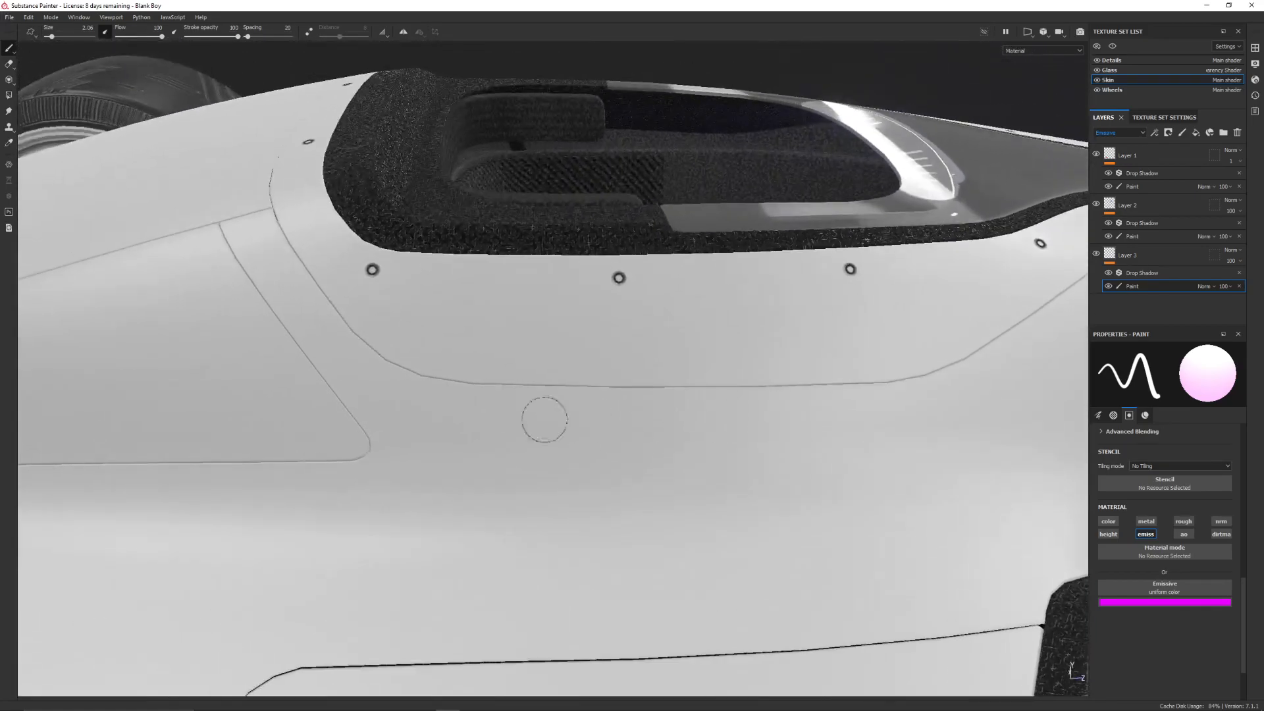
Paint "ALWAYS ON" in glowing magenta across two lines on the body side just below the cockpit
left_click_drag(296, 454, 366, 445)
left_click_drag(304, 395, 349, 394)
mouse_move(403, 316)
left_mouse_down()
mouse_move(451, 441)
mouse_move(526, 442)
left_mouse_up()
left_click_drag(514, 329, 685, 317)
mouse_move(691, 422)
left_mouse_down()
mouse_move(720, 333)
mouse_move(793, 414)
left_mouse_up()
mouse_move(789, 344)
left_mouse_down()
mouse_move(928, 454)
mouse_move(889, 447)
left_mouse_up()
mouse_move(1009, 288)
left_mouse_down()
mouse_move(992, 331)
mouse_move(1037, 393)
left_mouse_up()
mouse_move(590, 616)
left_mouse_down()
mouse_move(540, 521)
mouse_move(657, 573)
mouse_move(750, 557)
left_mouse_up()
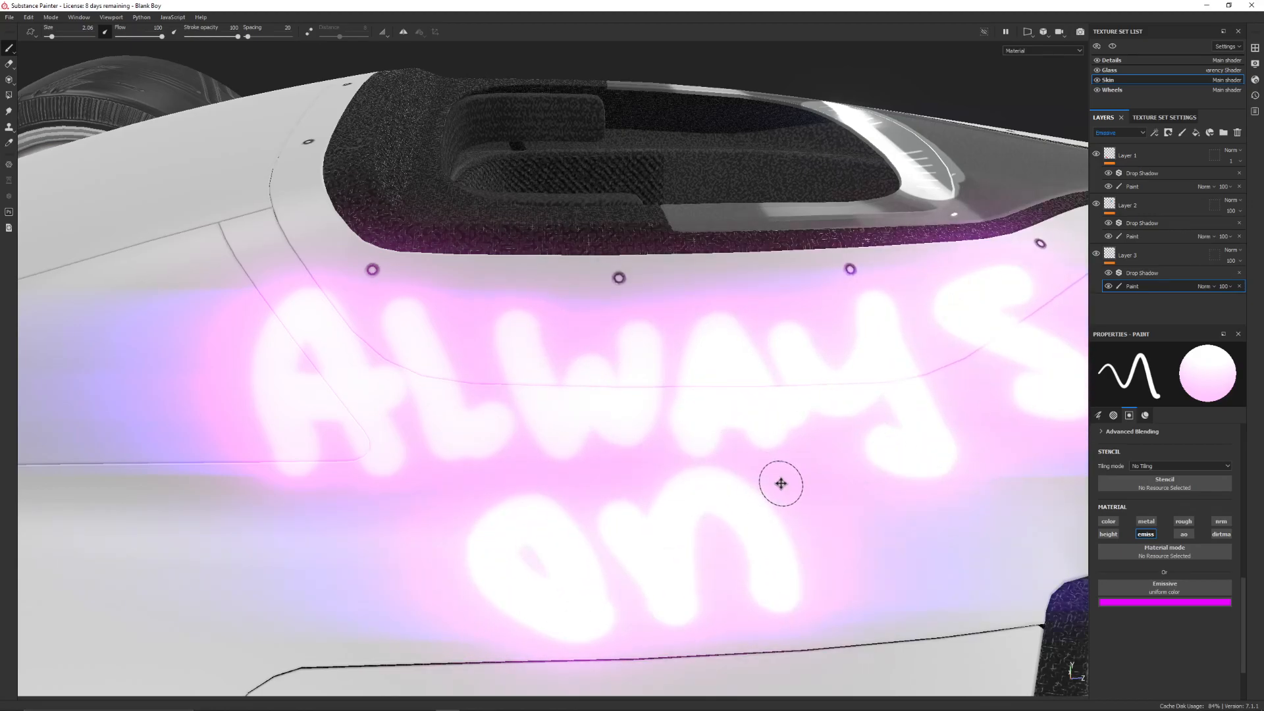
middle_click_drag(780, 482, 663, 178, "alt")
scroll(666, 158, "up", 3)
scroll(673, 144, "down", 8)
left_click_drag(676, 144, 877, 349, "alt")
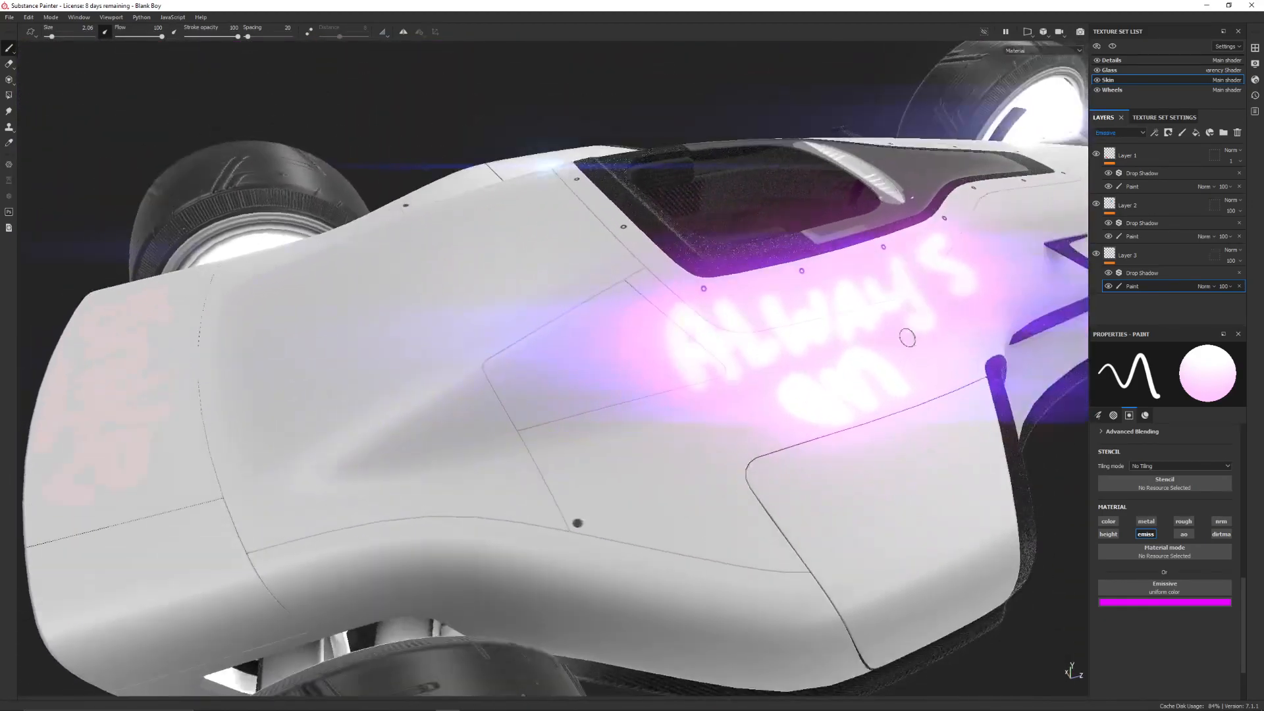
Add a new paint layer at the bottom of the layer stack and change the emissive paint colour to green
left_click(1167, 249)
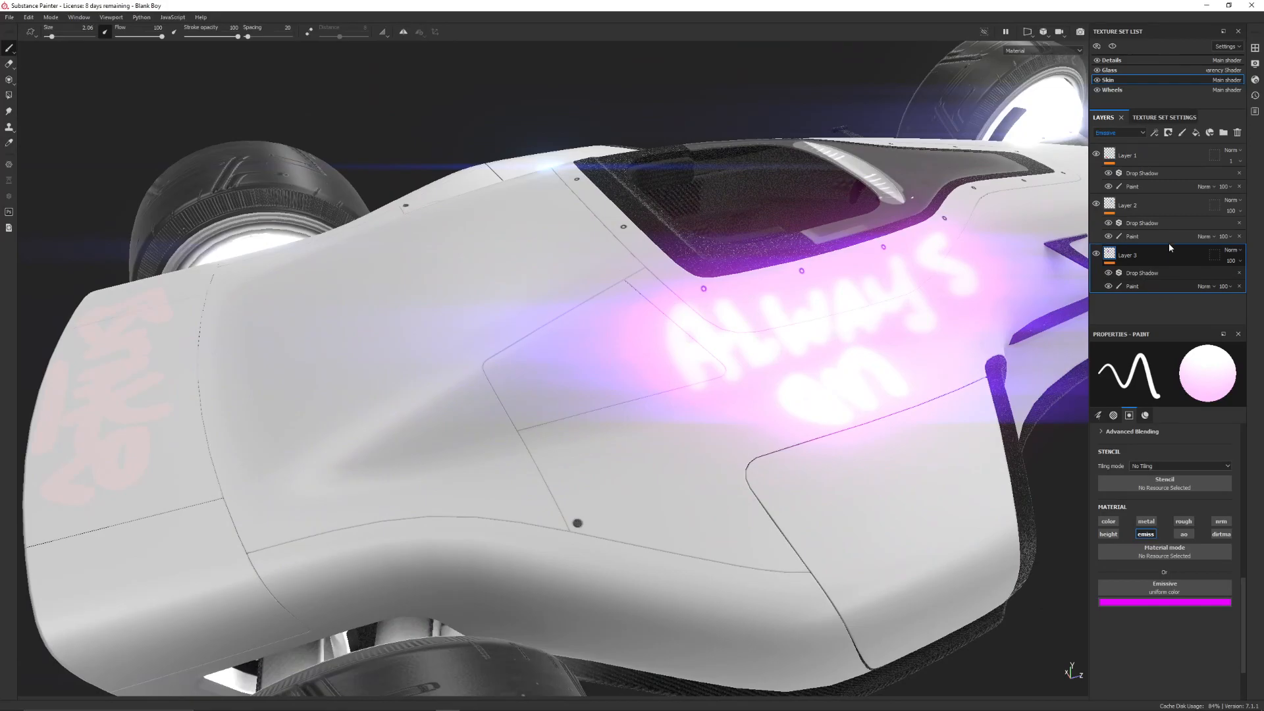
left_click(1182, 132)
left_click_drag(1175, 257, 1164, 313)
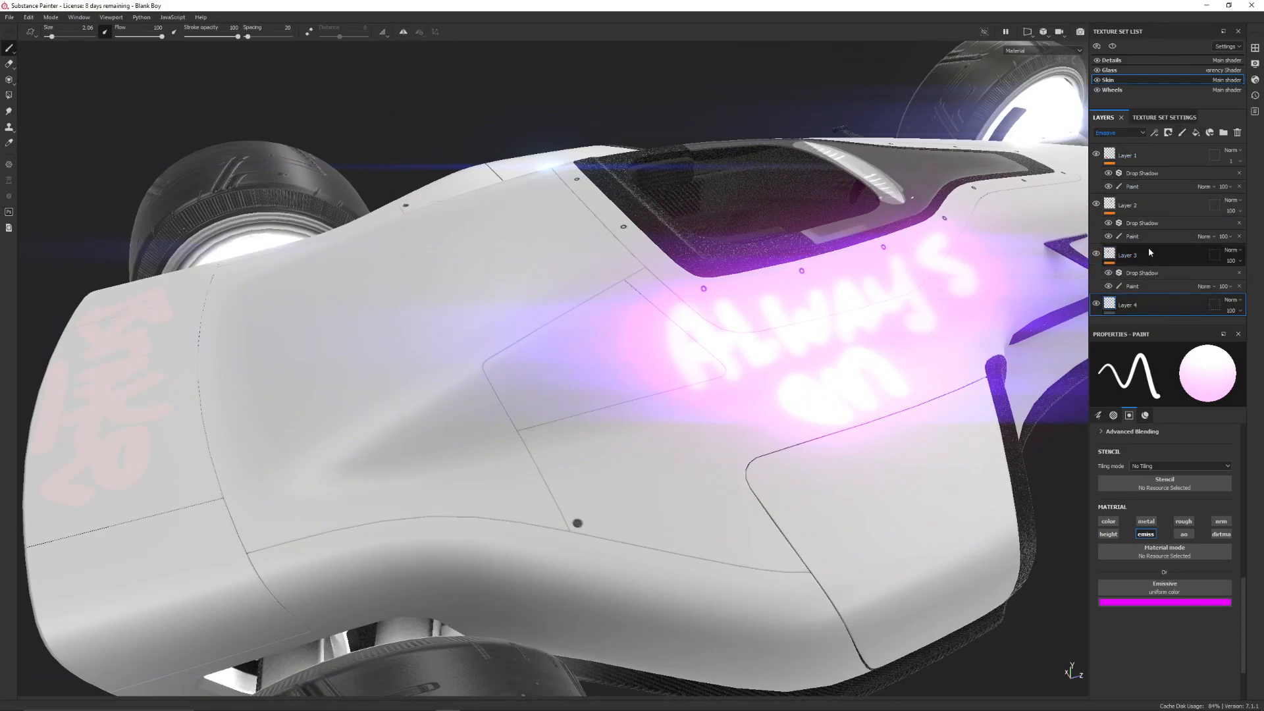
left_click(1160, 603)
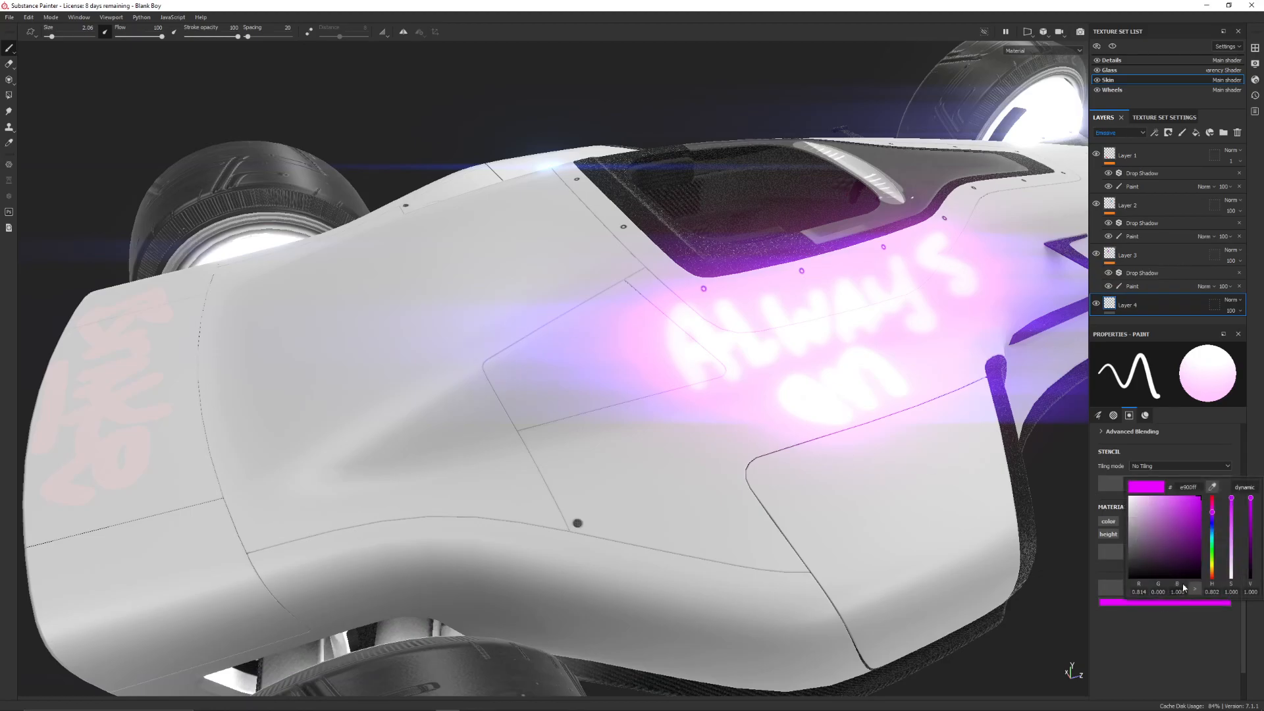
left_click(1212, 551)
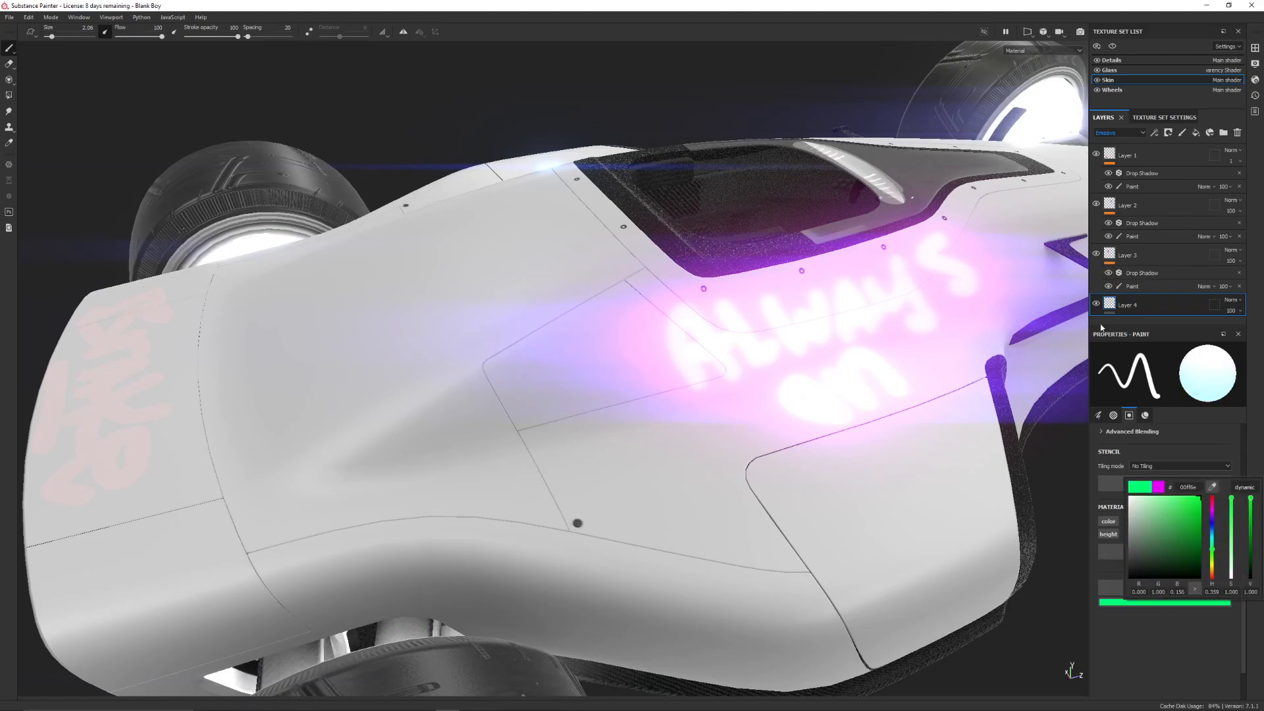
Try painting "Brake Heat" in green directly on Layer 4, on the body behind the cockpit
left_click_drag(358, 274, 695, 301, "alt")
middle_click_drag(448, 211, 520, 385, "alt")
scroll(520, 385, "down", 3)
scroll(520, 385, "up", 9)
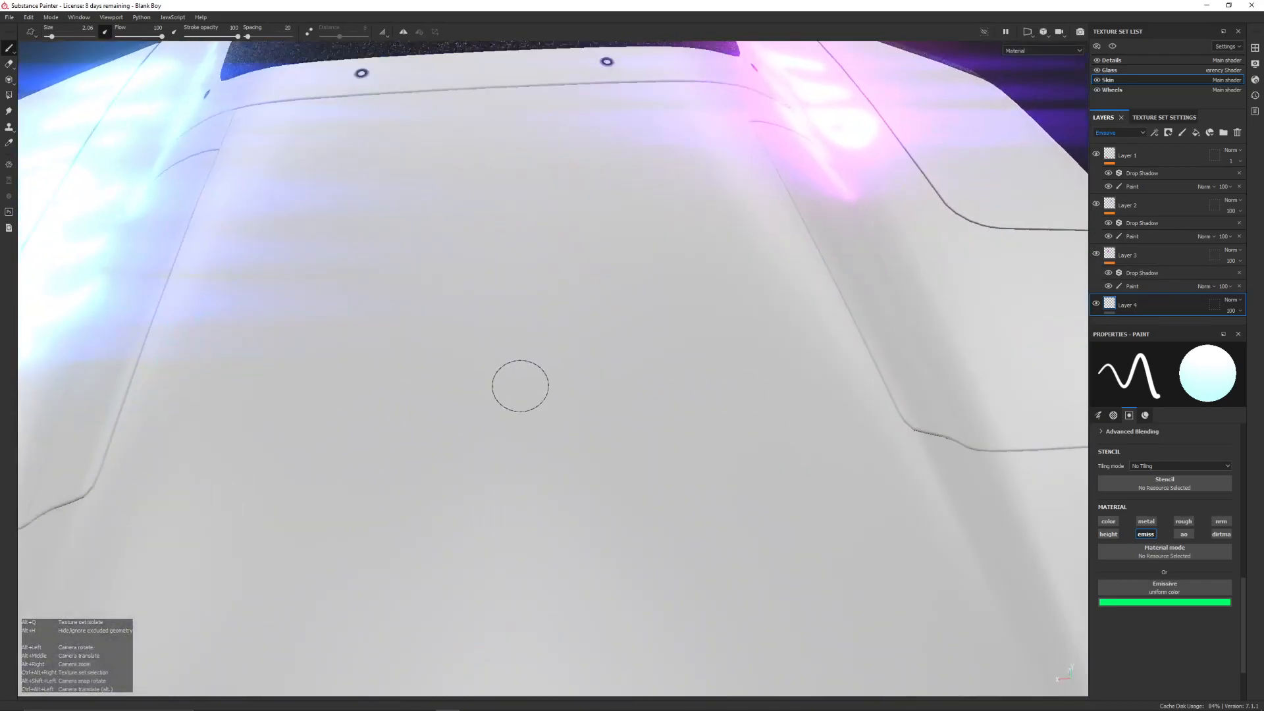
mouse_move(274, 203)
left_mouse_down()
mouse_move(259, 330)
mouse_move(314, 245)
mouse_move(389, 297)
left_mouse_up()
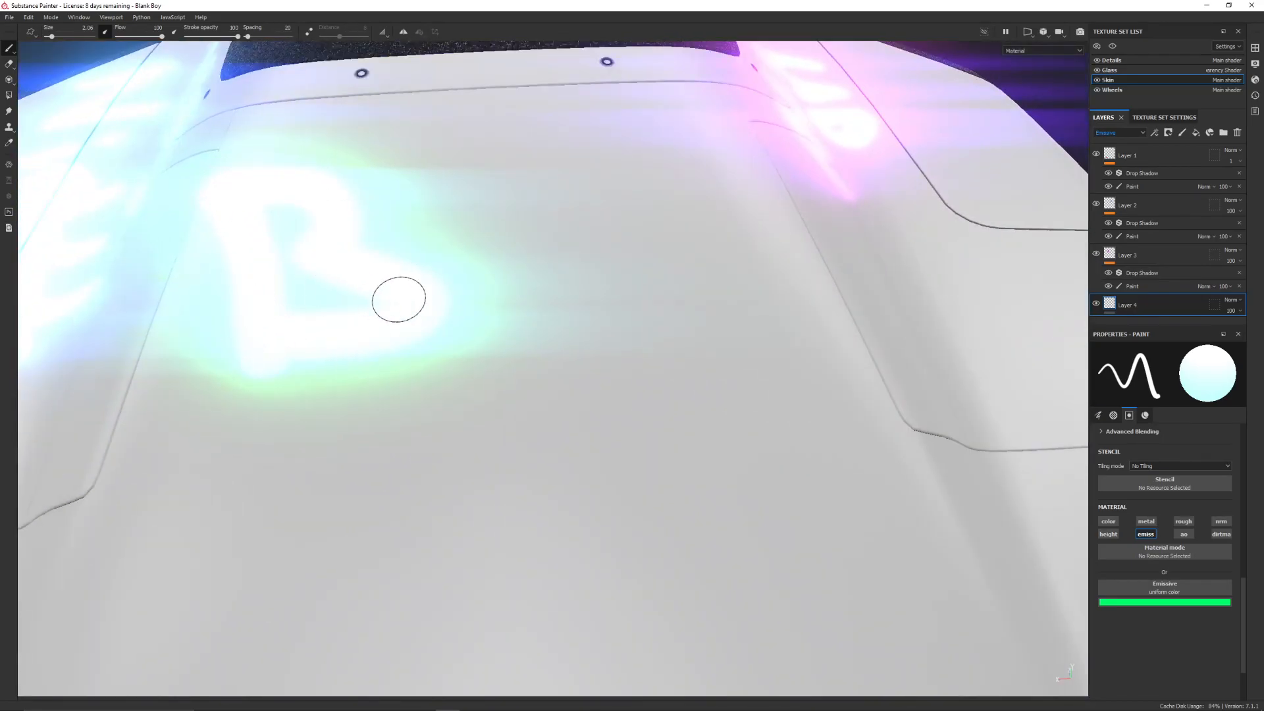
mouse_move(426, 217)
left_mouse_down()
mouse_move(468, 302)
mouse_move(564, 279)
mouse_move(601, 288)
mouse_move(662, 341)
mouse_move(645, 293)
mouse_move(827, 254)
mouse_move(714, 338)
left_mouse_up()
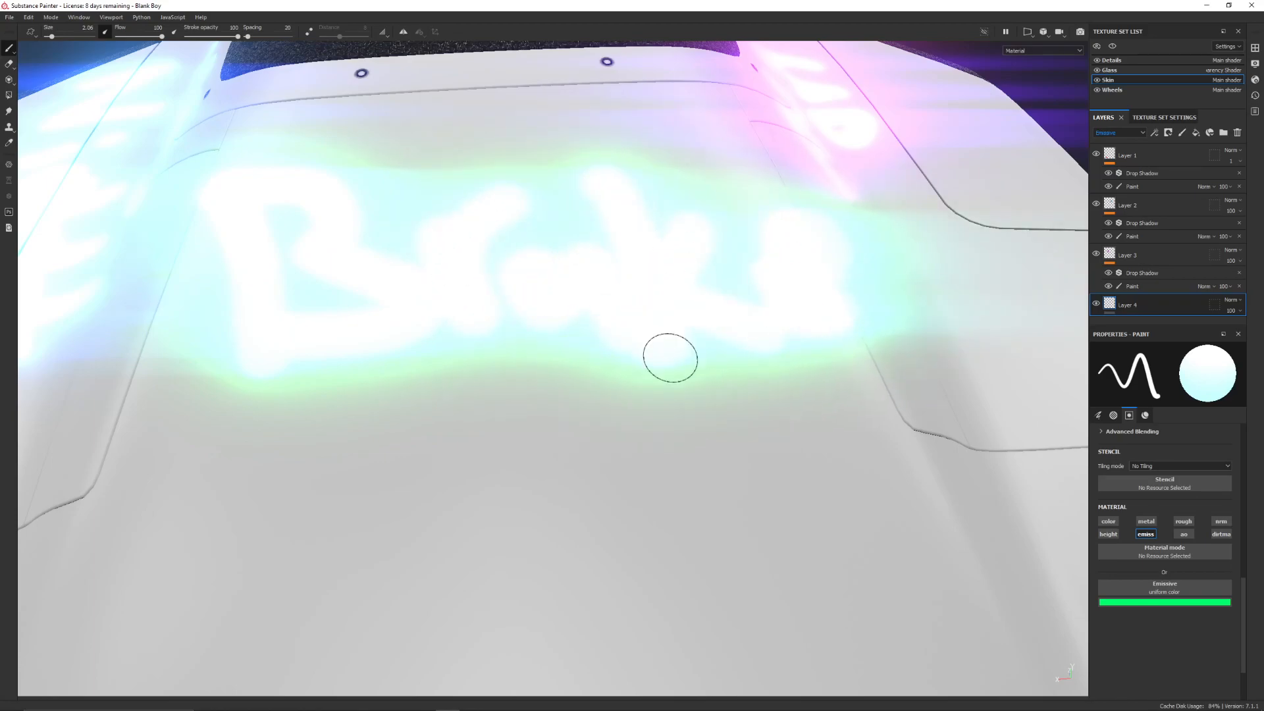
mouse_move(181, 484)
left_mouse_down()
mouse_move(274, 499)
mouse_move(274, 552)
left_mouse_up()
mouse_move(338, 524)
left_mouse_down()
mouse_move(374, 469)
mouse_move(454, 487)
mouse_move(561, 440)
mouse_move(601, 539)
mouse_move(808, 598)
left_mouse_up()
left_click_drag(661, 460, 840, 422)
scroll(726, 362, "down", 10)
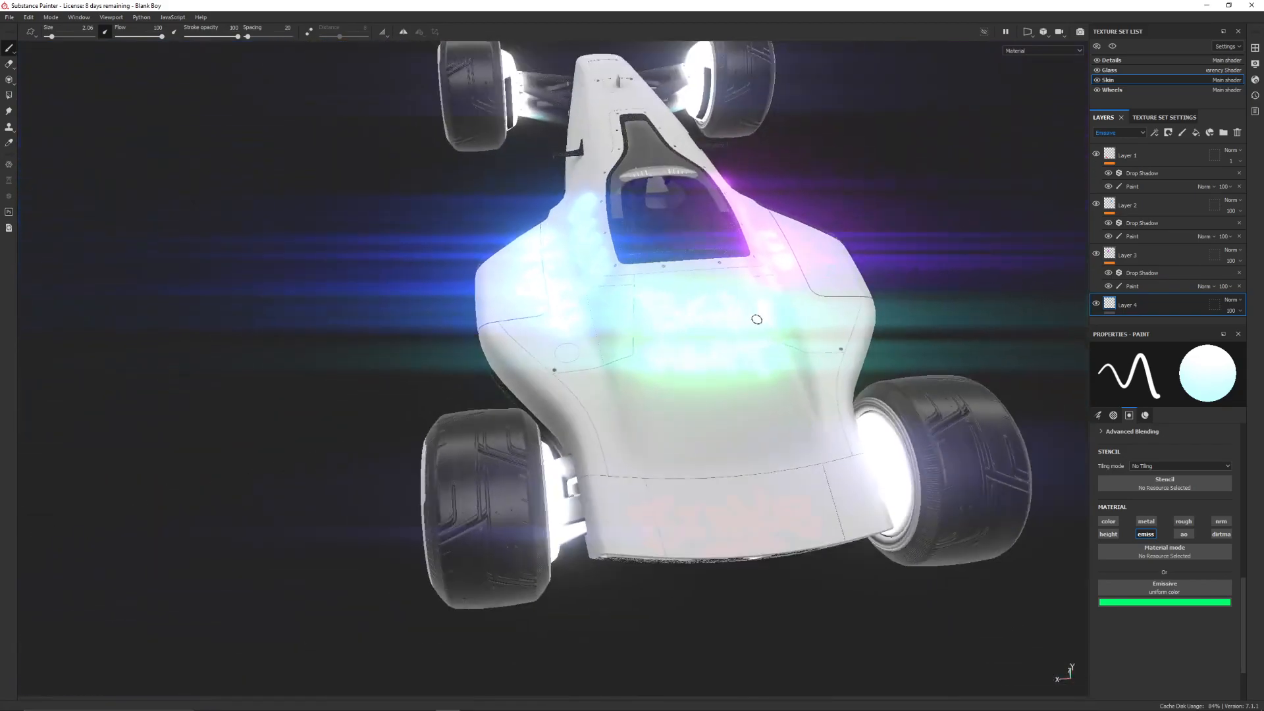
mouse_move(756, 319)
left_mouse_down("alt")
mouse_move(750, 308)
mouse_move(563, 335)
left_mouse_up("alt")
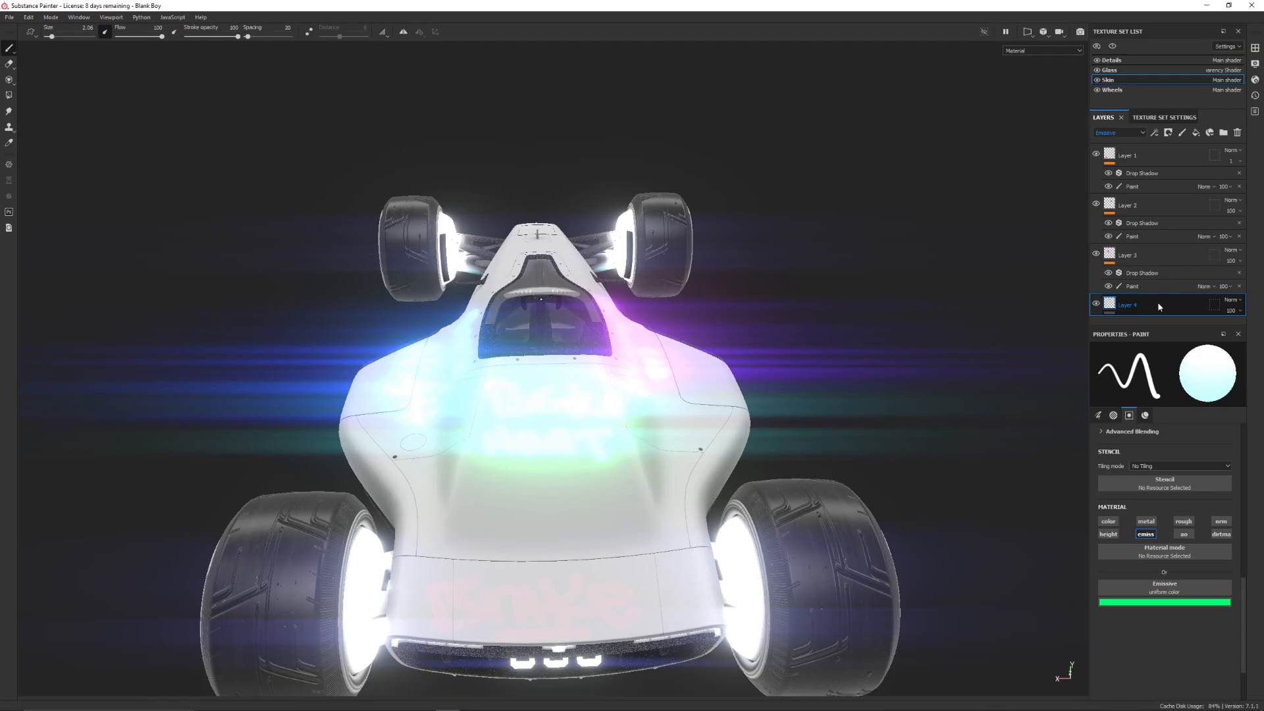
Undo all the green lettering strokes painted behind the cockpit
key("ctrl+z")
key("ctrl+z")
key("ctrl+z")
key("ctrl+z")
key("ctrl+z")
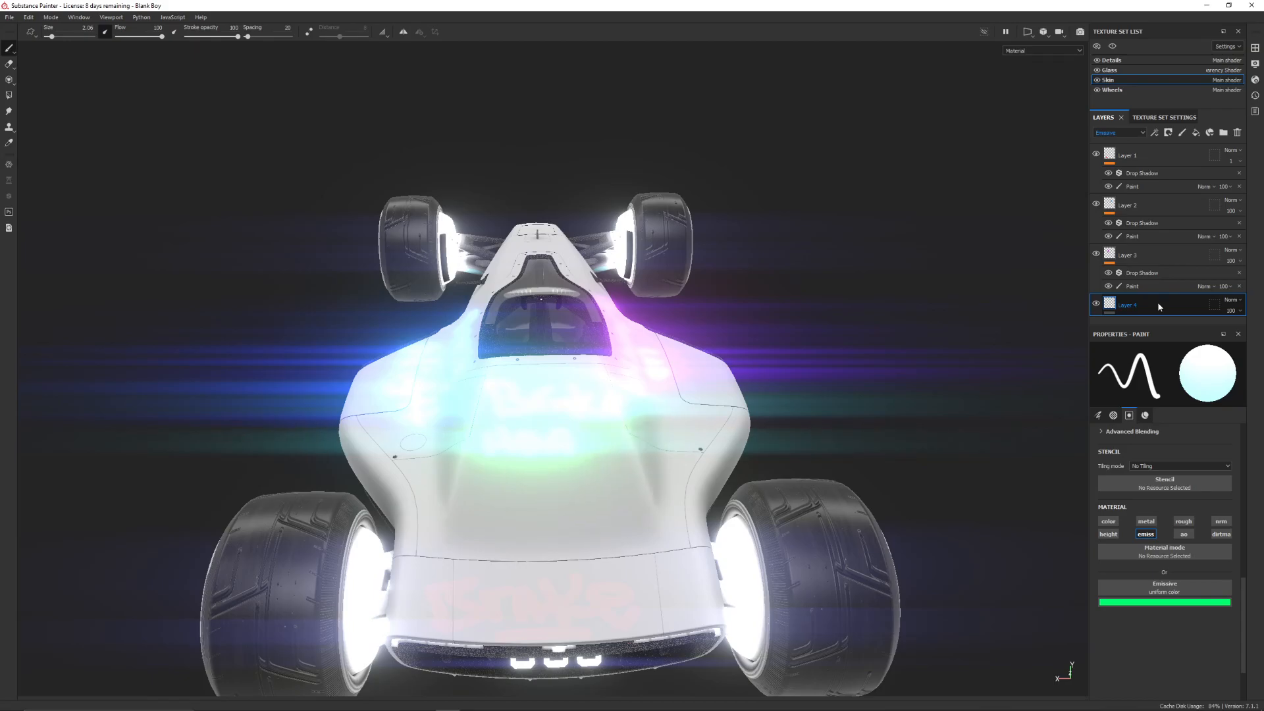
key("ctrl+z")
key("ctrl+z")
key("ctrl+z")
key("ctrl+z")
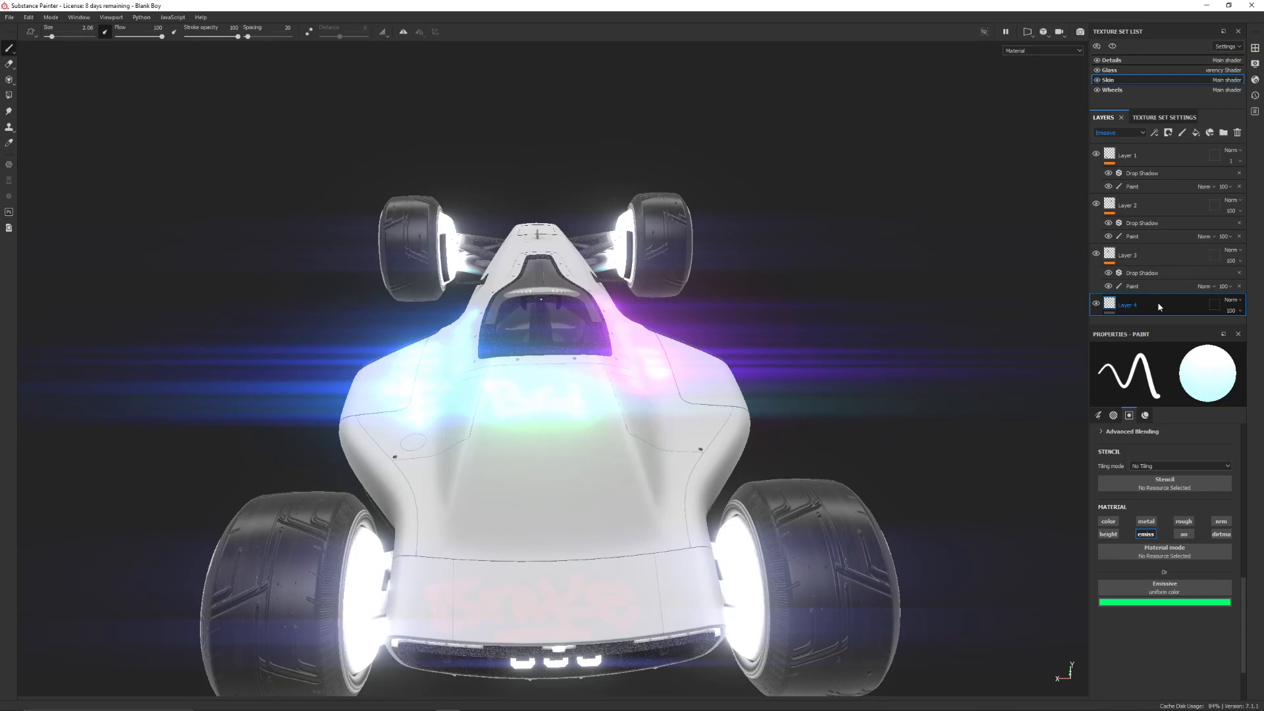
left_click_drag(592, 394, 526, 415, "alt")
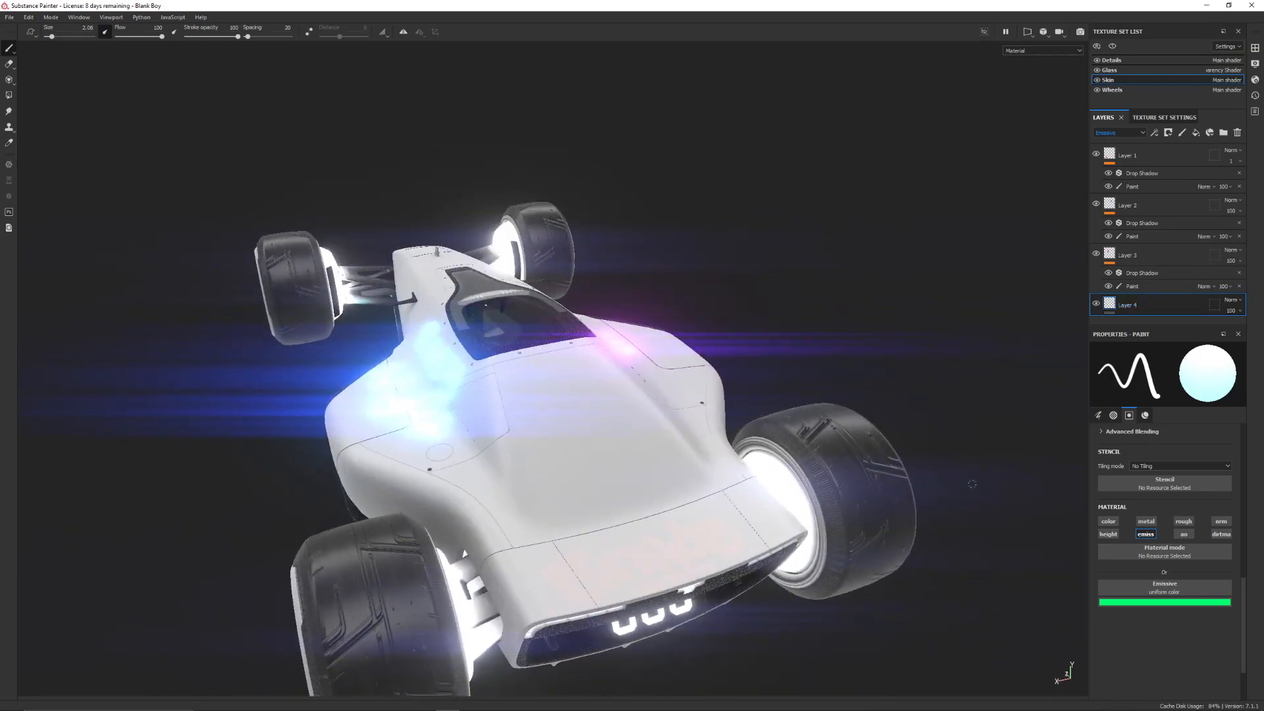
Paste the Drop Shadow filter onto Layer 4, add a paint effect and move it below the filter
right_click(1154, 299)
key("Escape")
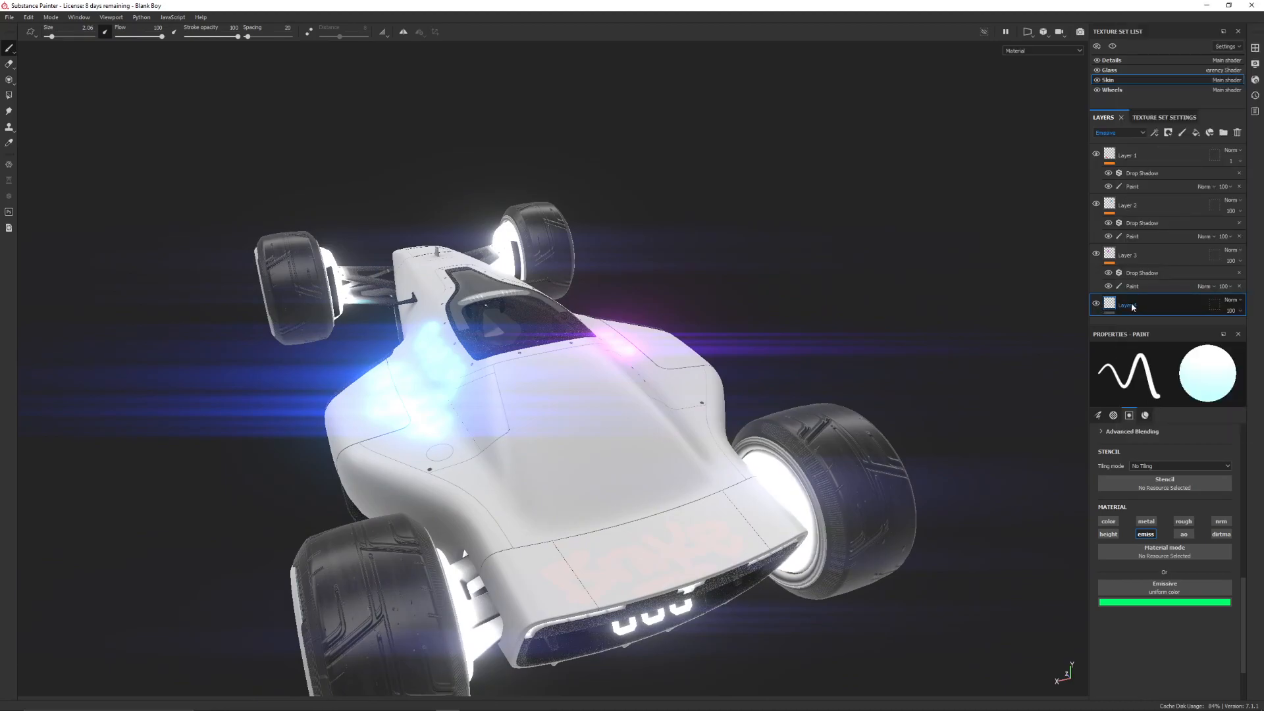
key("ctrl+v")
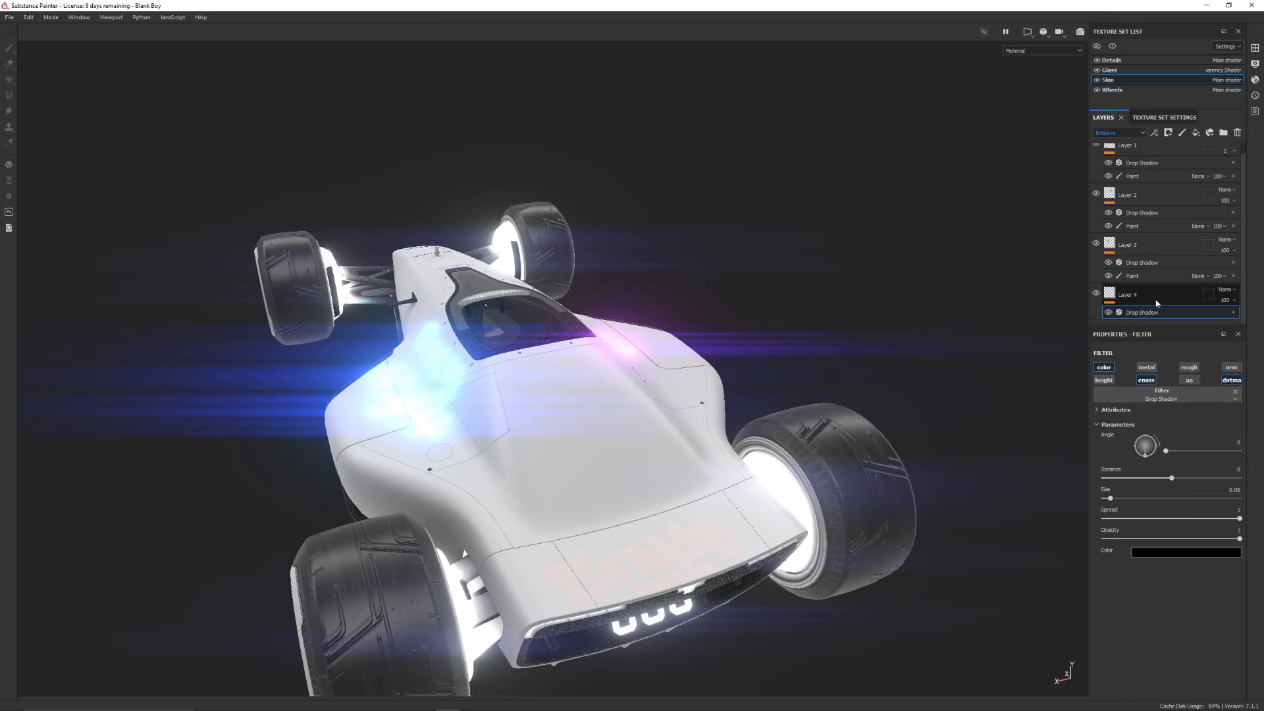
left_click(1157, 300)
right_click(1157, 299)
left_click(1158, 360)
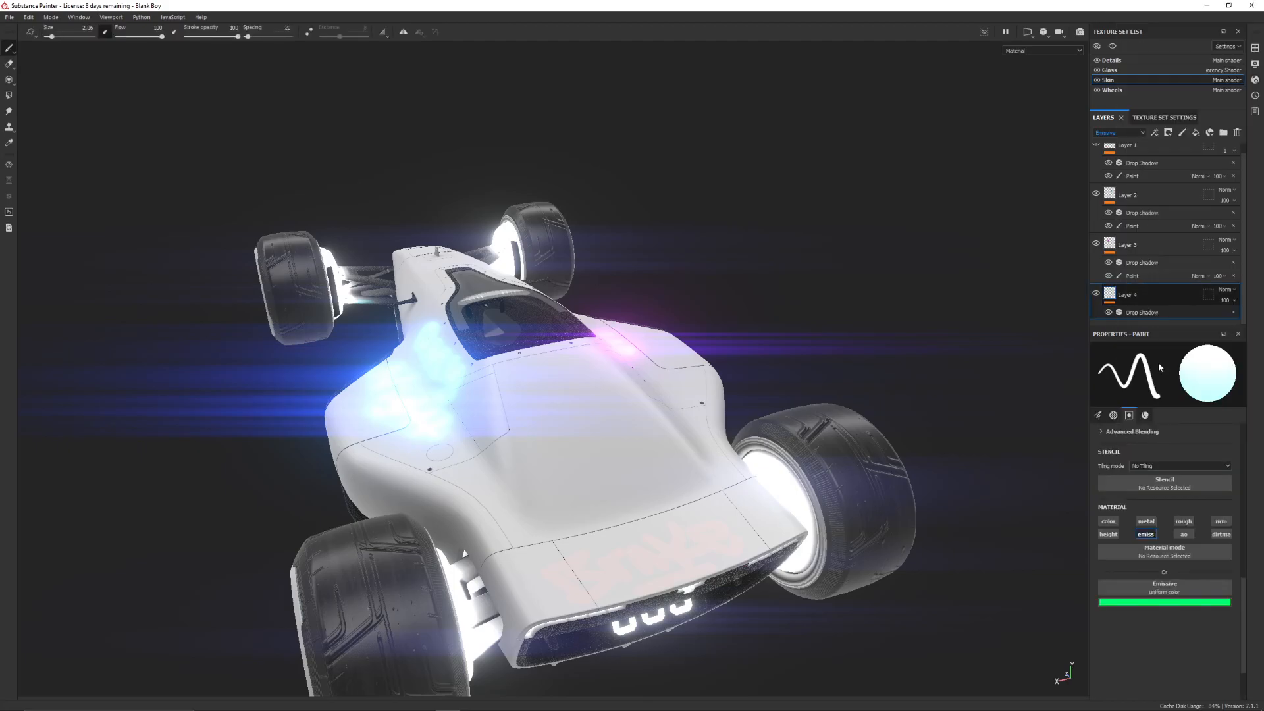
left_click_drag(1155, 299, 1142, 317)
Paint "Brake Heat" in glowing green across two lines on the body behind the cockpit
key("f")
scroll(576, 358, "up", 5)
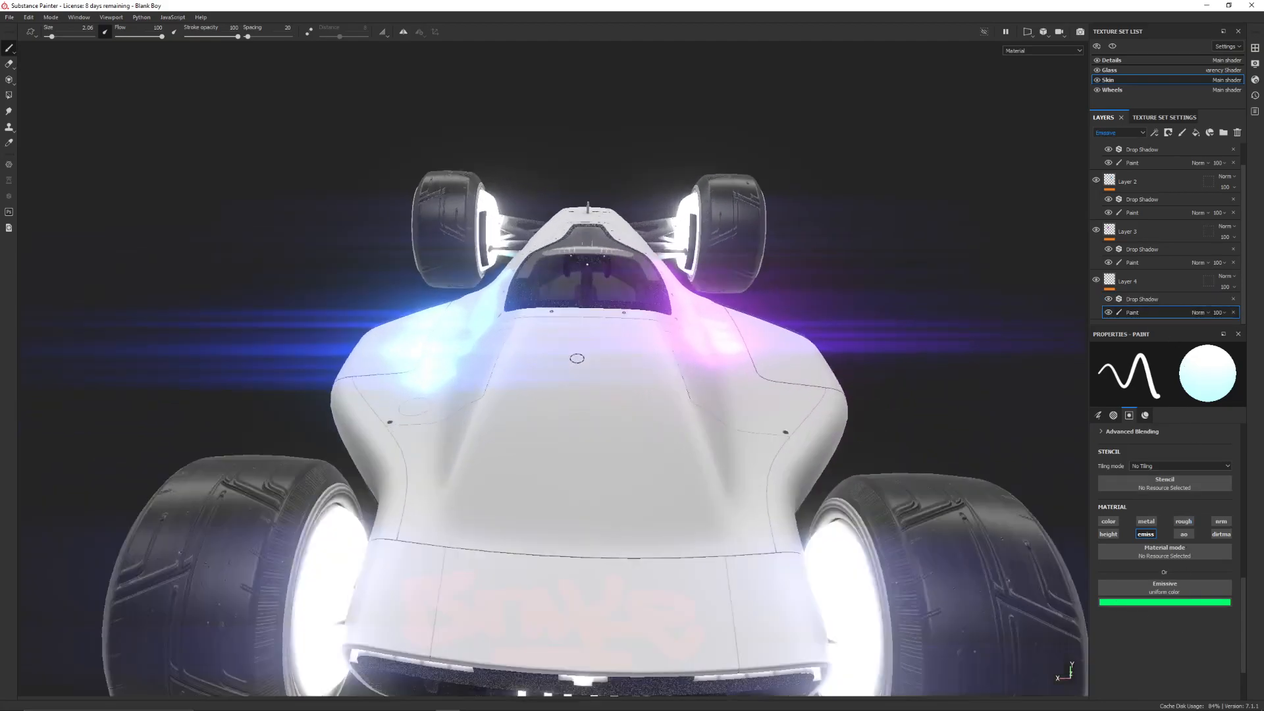
scroll(619, 457, "up", 4)
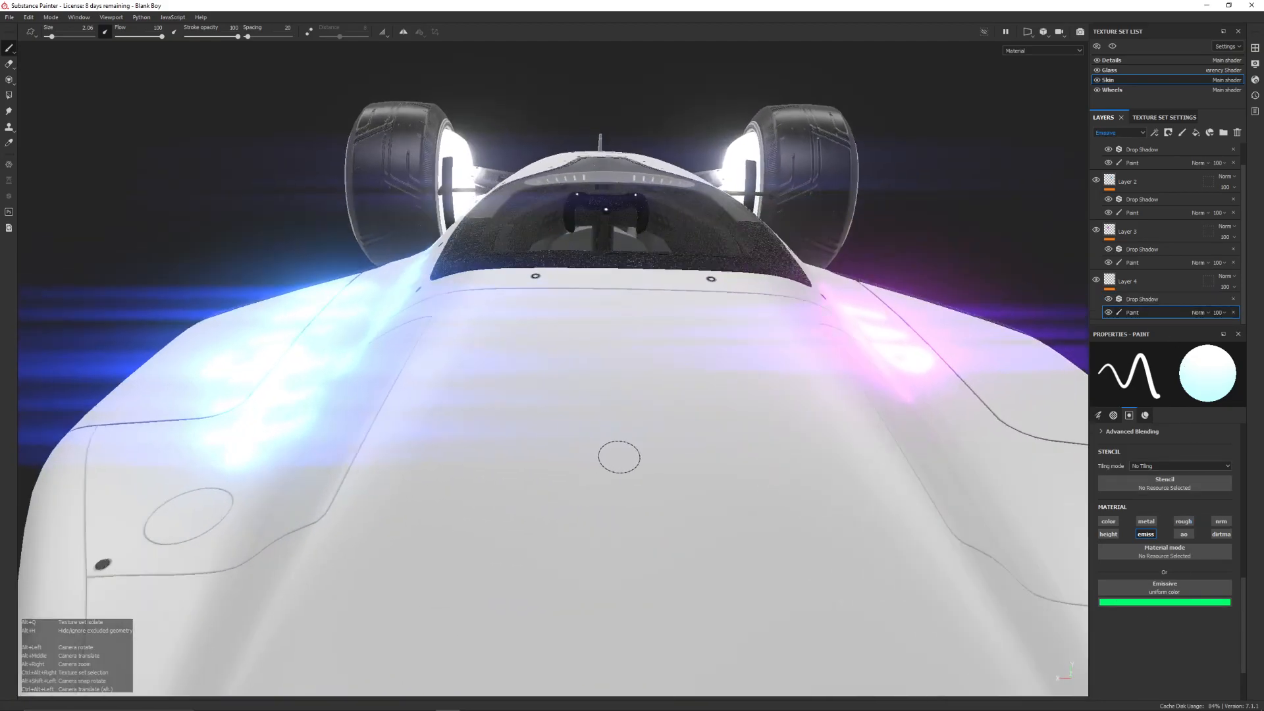
mouse_move(373, 372)
left_mouse_down()
mouse_move(366, 353)
mouse_move(493, 449)
mouse_move(595, 471)
mouse_move(655, 423)
mouse_move(759, 437)
mouse_move(878, 331)
mouse_move(902, 443)
mouse_move(922, 423)
mouse_move(974, 455)
left_mouse_up()
left_click_drag(329, 523, 309, 648)
mouse_move(474, 575)
left_mouse_down("alt")
mouse_move(496, 401)
mouse_move(491, 445)
mouse_move(507, 465)
mouse_move(668, 452)
mouse_move(700, 513)
mouse_move(835, 468)
mouse_move(916, 502)
left_mouse_up("alt")
left_click_drag(1000, 388, 1038, 531)
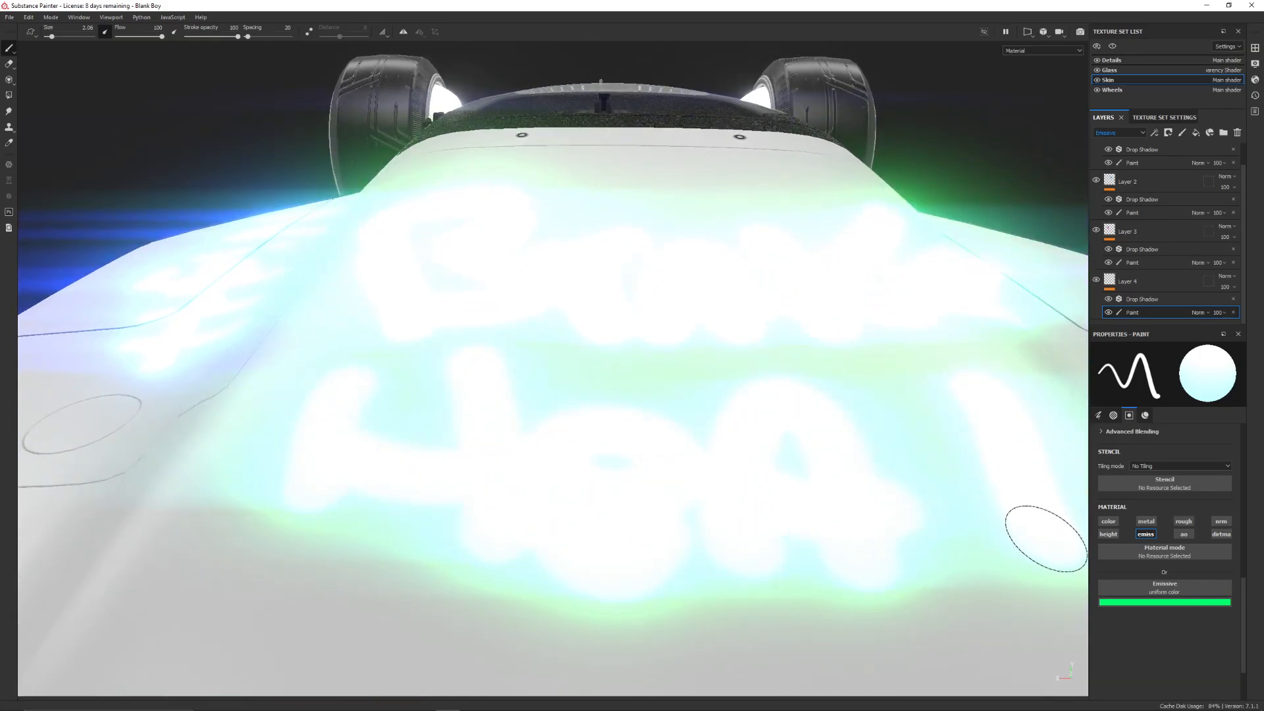
left_click_drag(928, 395, 1083, 343)
left_click_drag(679, 363, 717, 346, "alt")
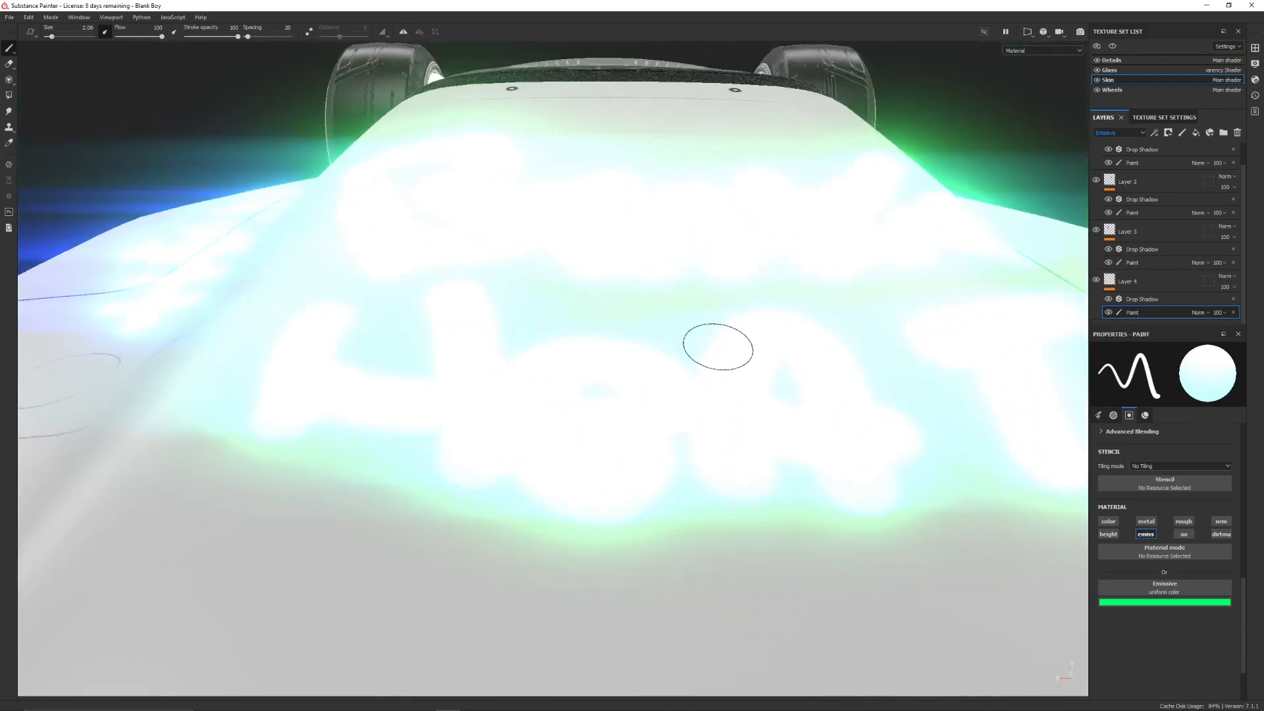
scroll(722, 338, "down", 6)
scroll(730, 332, "down", 4)
middle_click_drag(739, 323, 541, 359, "alt")
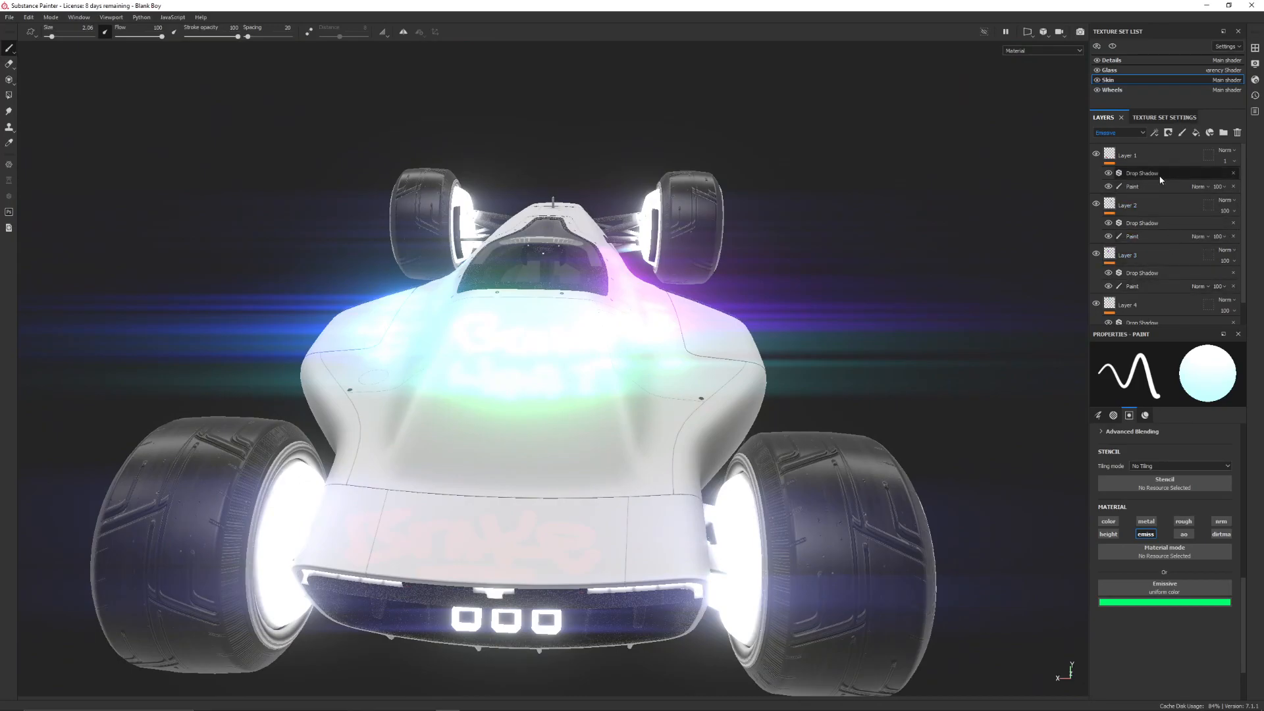
Rename Layer 1 as "brake", select Layer 2 and look over the glowing lettering on the car
scroll(1160, 176, "up", 1)
left_click(1156, 157)
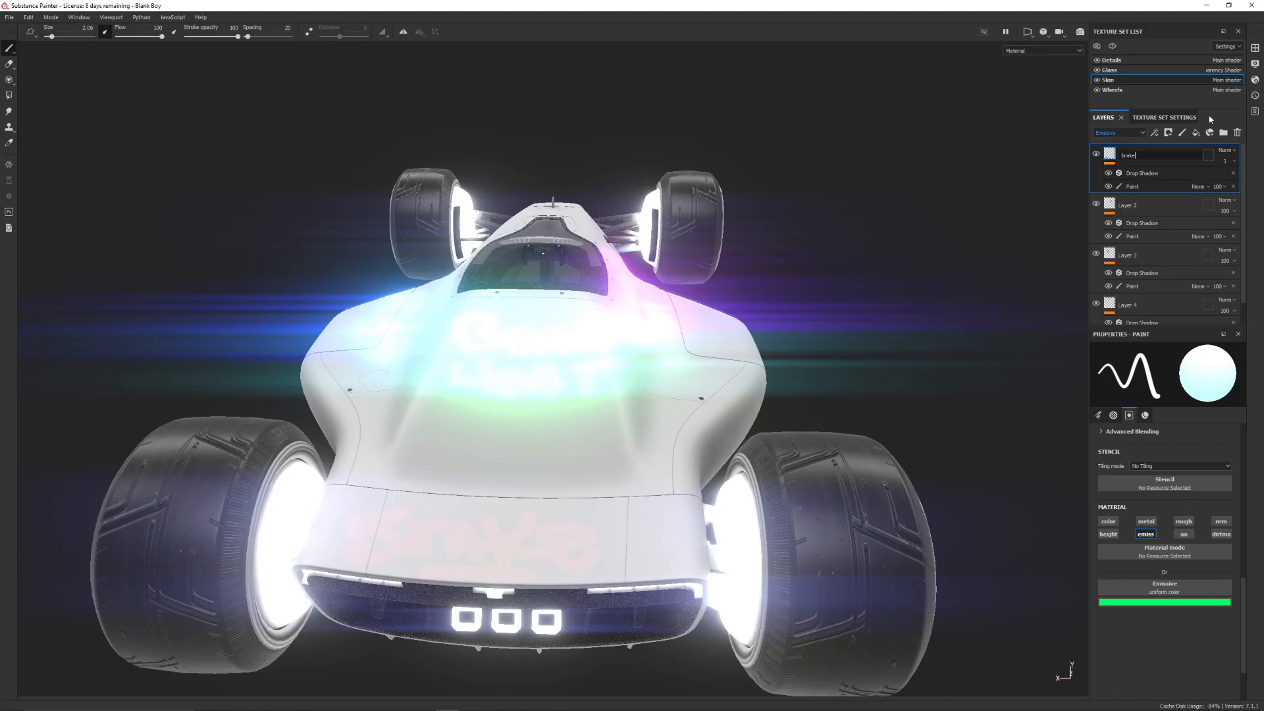
left_click(1152, 204)
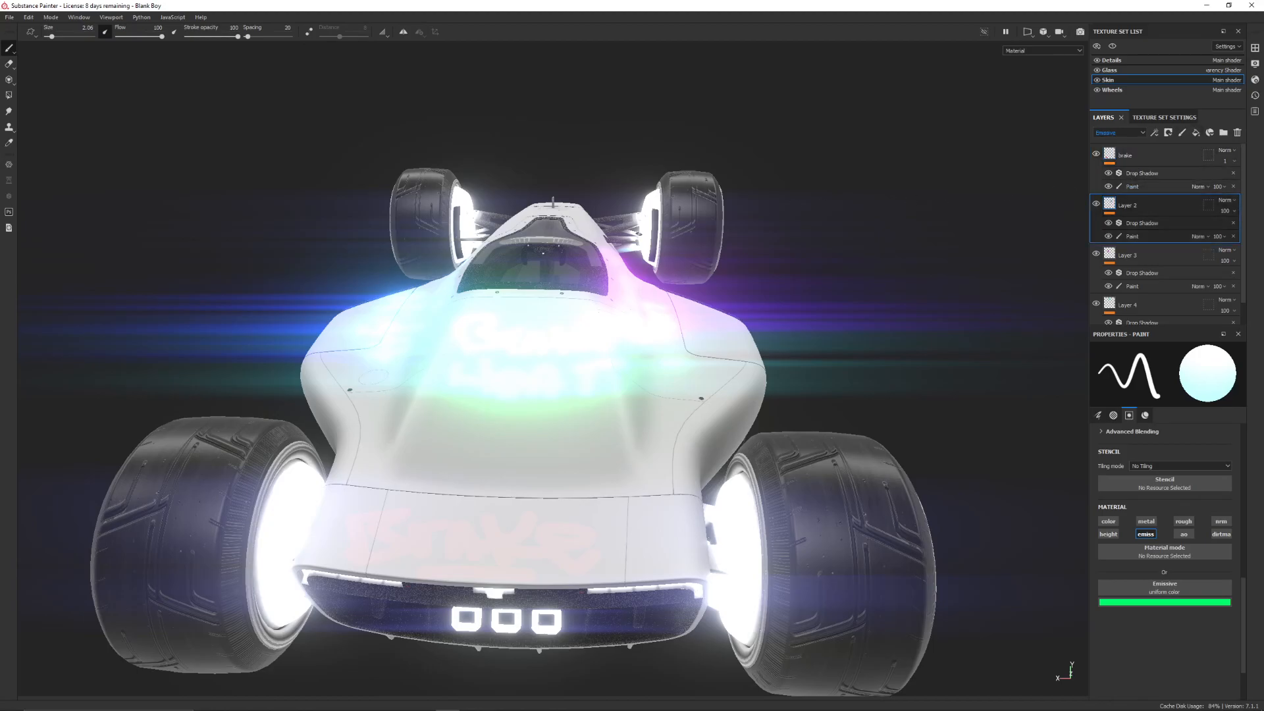
middle_click_drag(587, 300, 602, 301, "alt")
left_click_drag(602, 300, 600, 403, "alt")
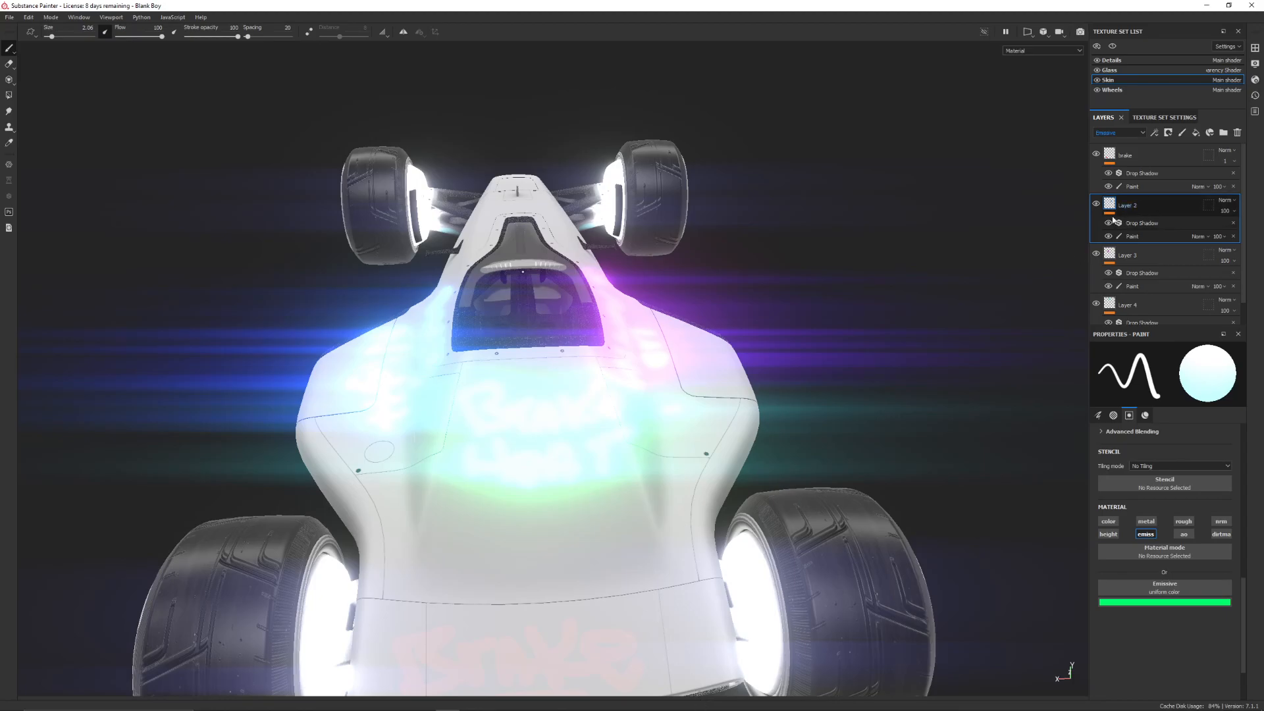
left_click_drag(628, 347, 620, 274, "alt")
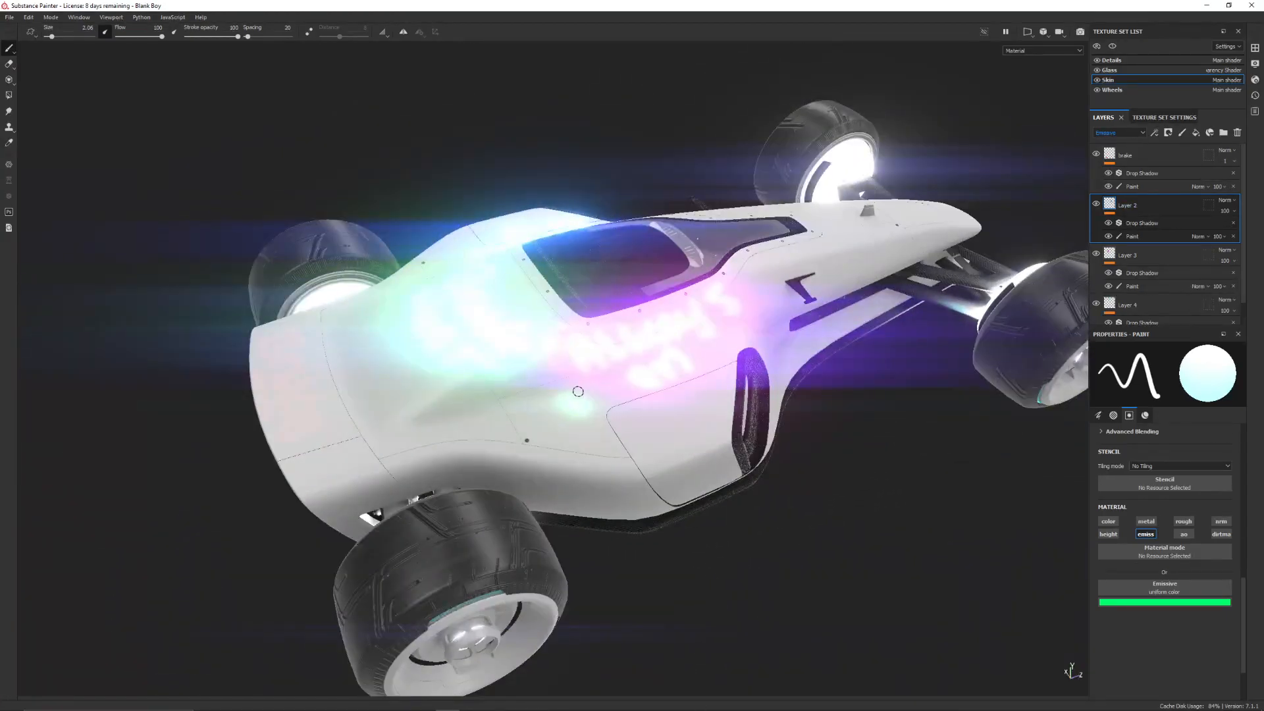
Check the self-illumination tones in the texture guide and set Layer 3's opacity to 38
left_click_drag(428, 245, 883, 223, "alt")
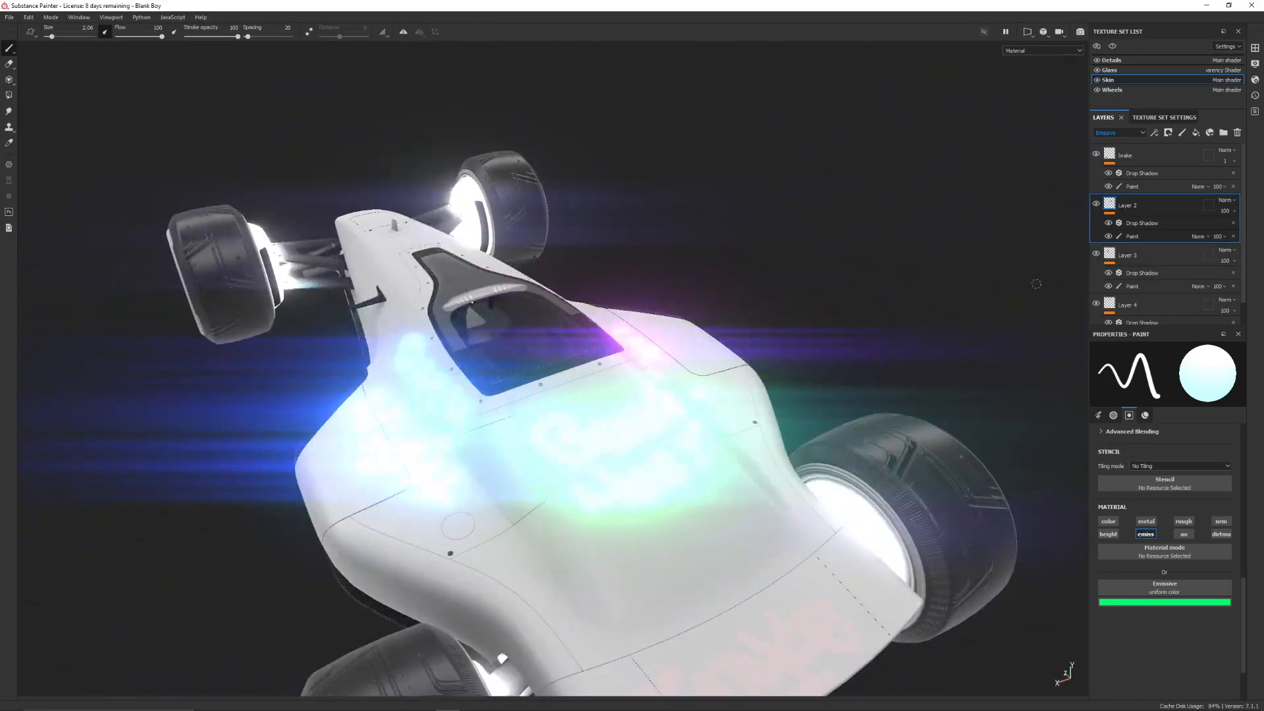
left_click_drag(928, 303, 186, 316, "alt")
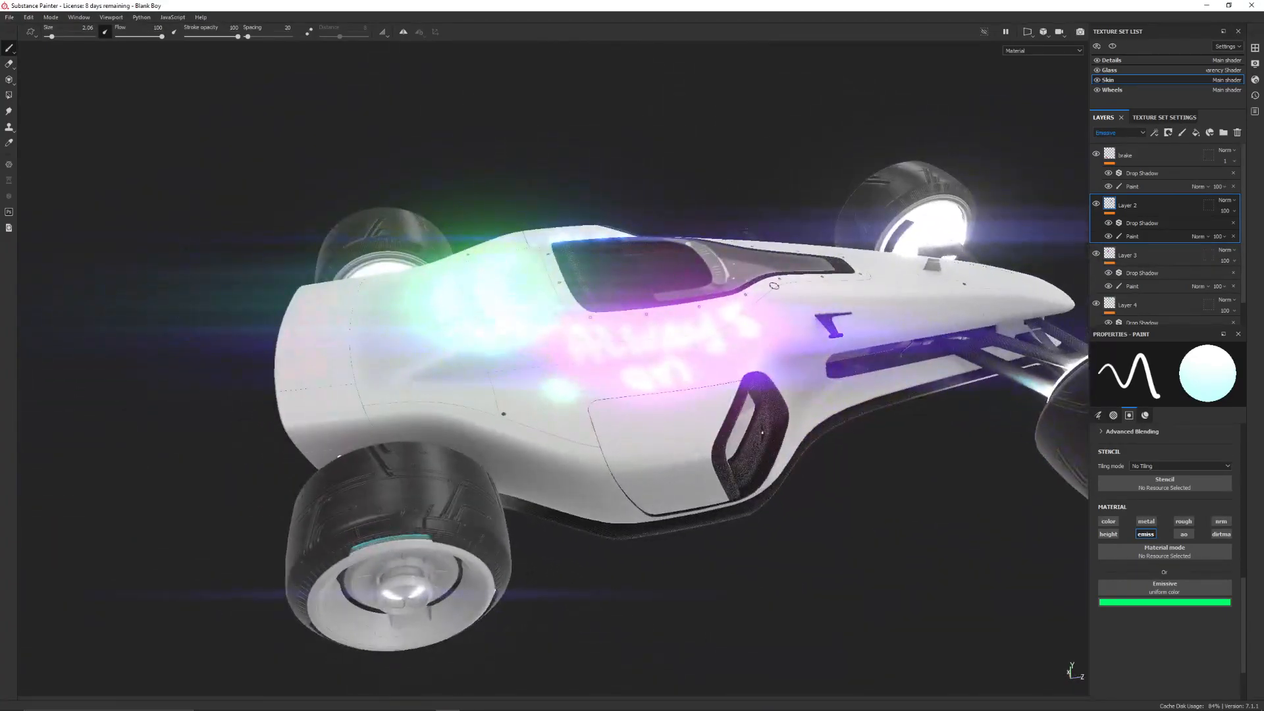
left_click(1157, 257)
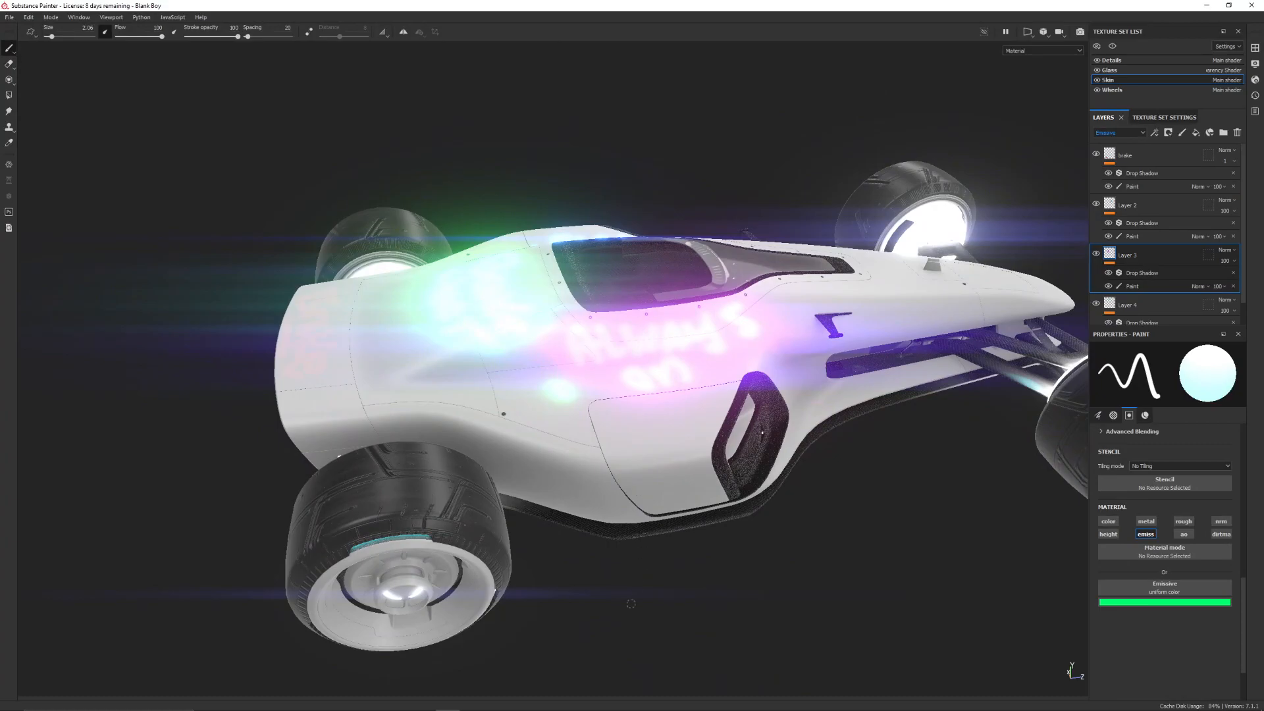
mouse_move(635, 709)
left_click(471, 701)
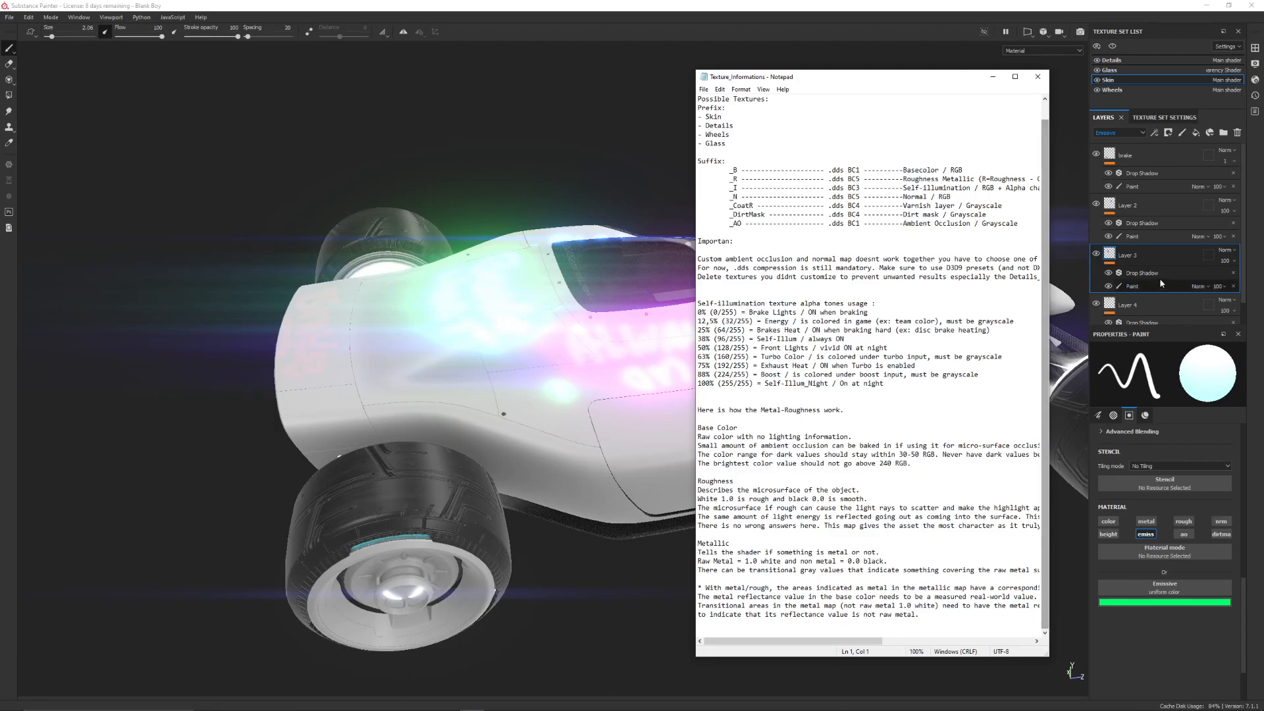
left_click(1227, 266)
left_click_drag(1258, 278, 1228, 281)
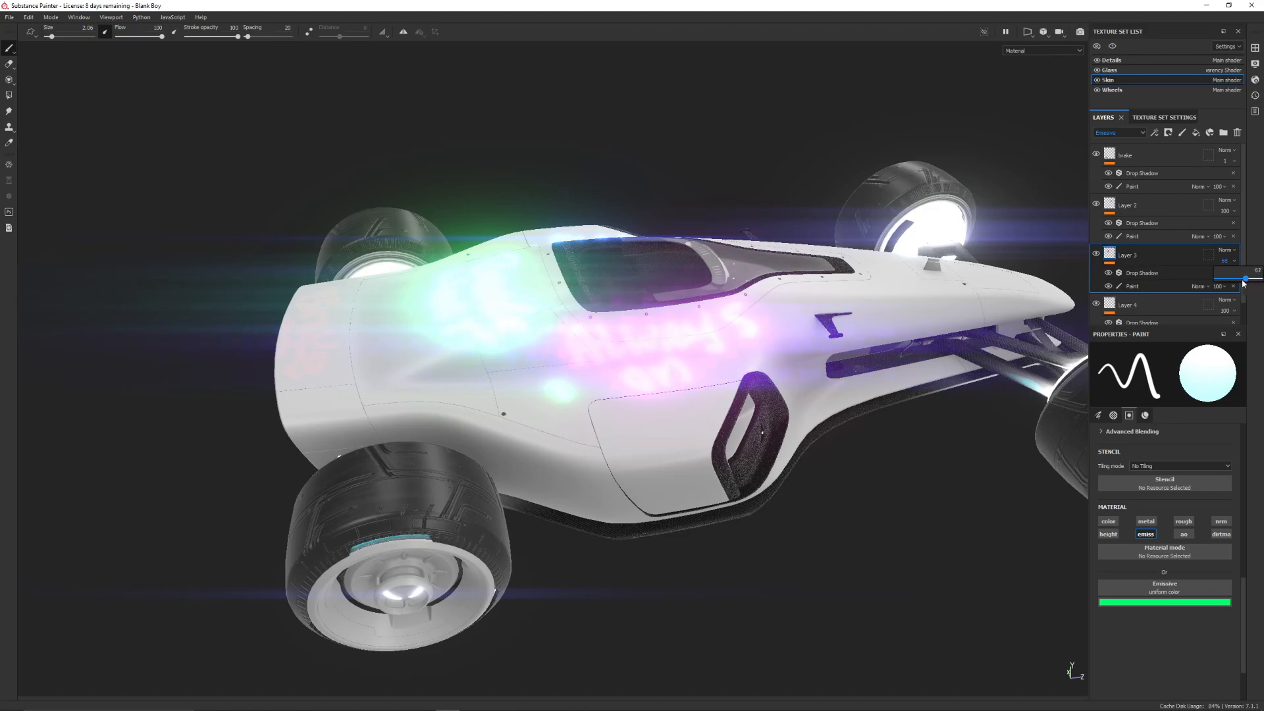
left_click_drag(1233, 278, 1233, 280)
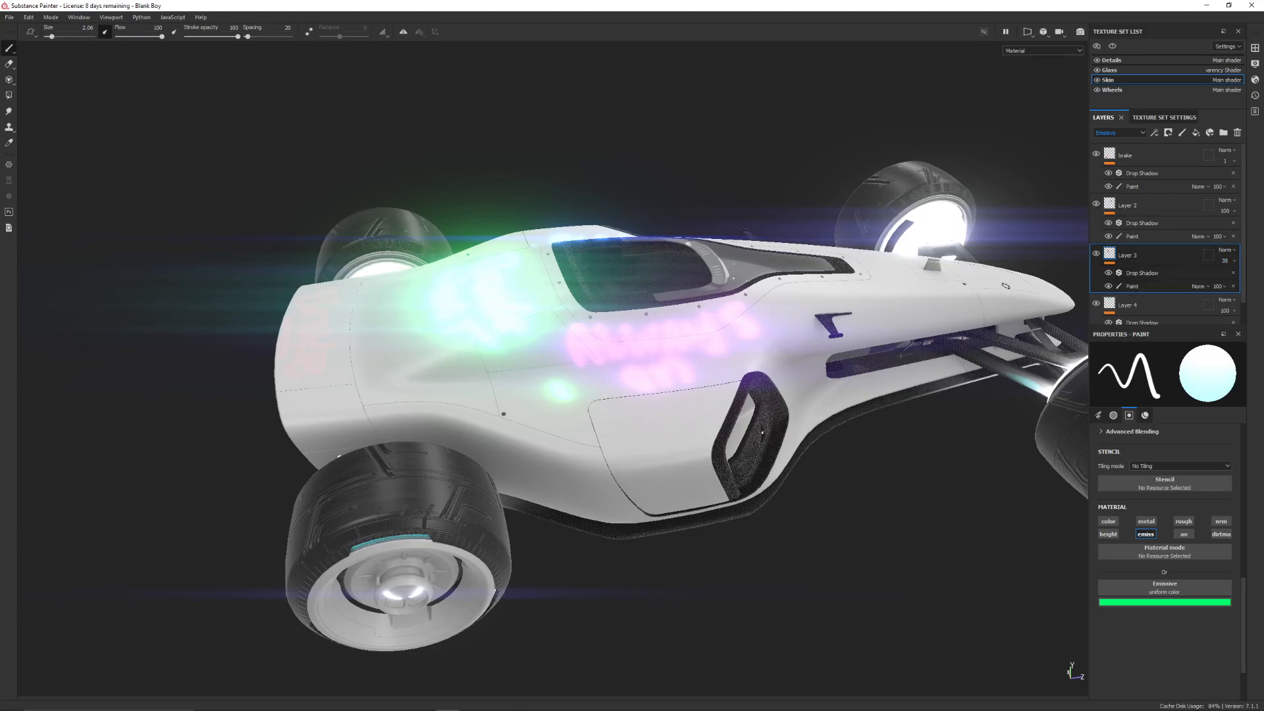
Set Layer 4's opacity to 25 per the guide's brake heat tone and inspect the "Brake Heat" lettering on the car
scroll(1175, 301, "down", 1)
left_click_drag(820, 309, 729, 290, "alt")
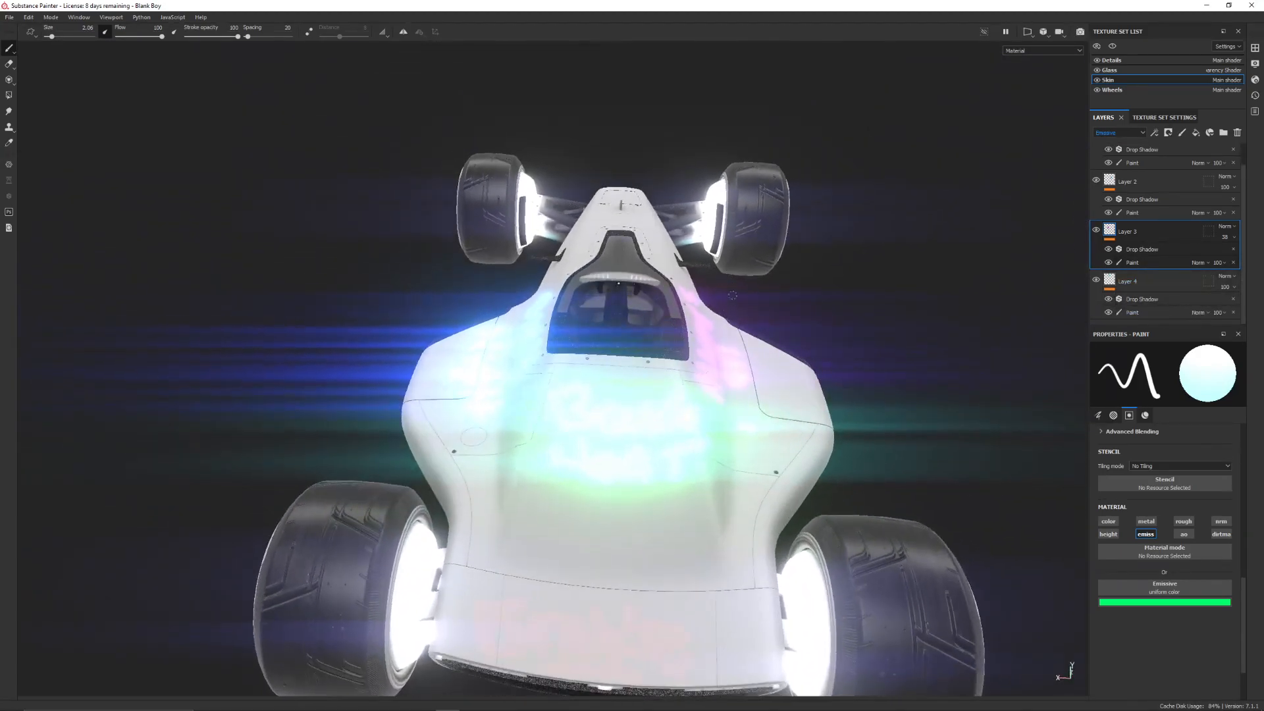
left_click(472, 705)
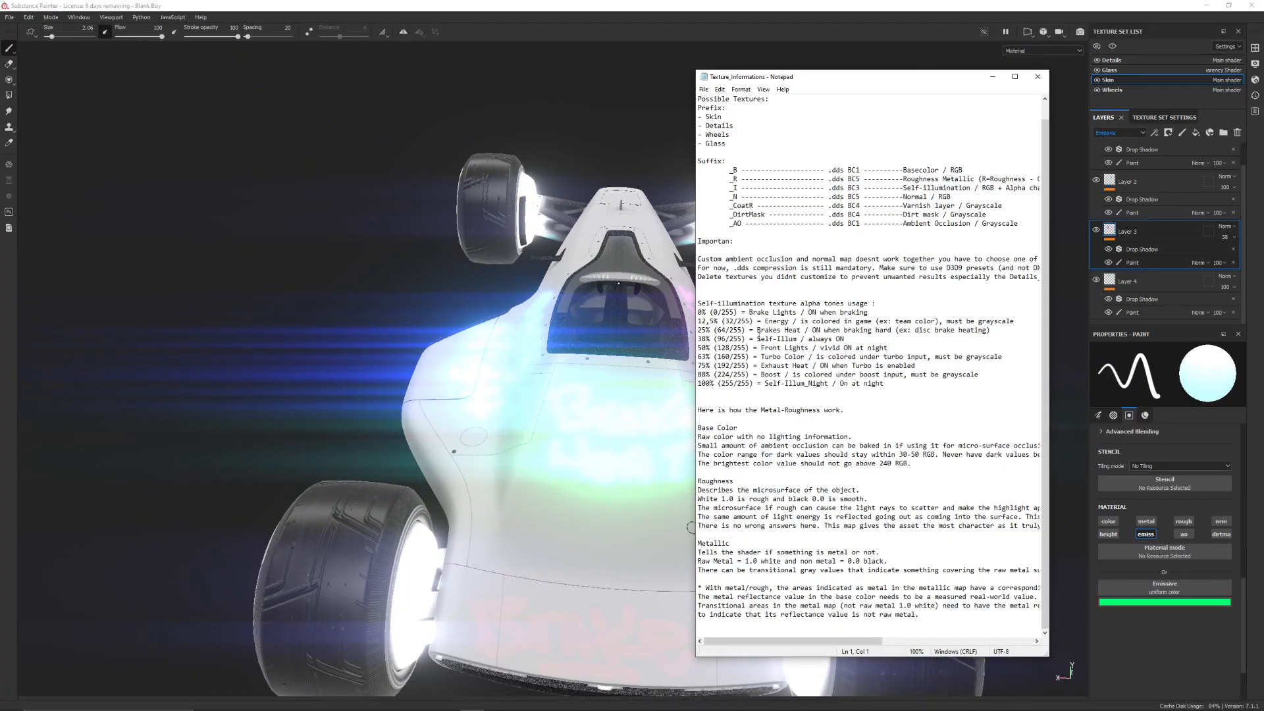
left_click(1228, 287)
left_click_drag(1258, 307, 1228, 312)
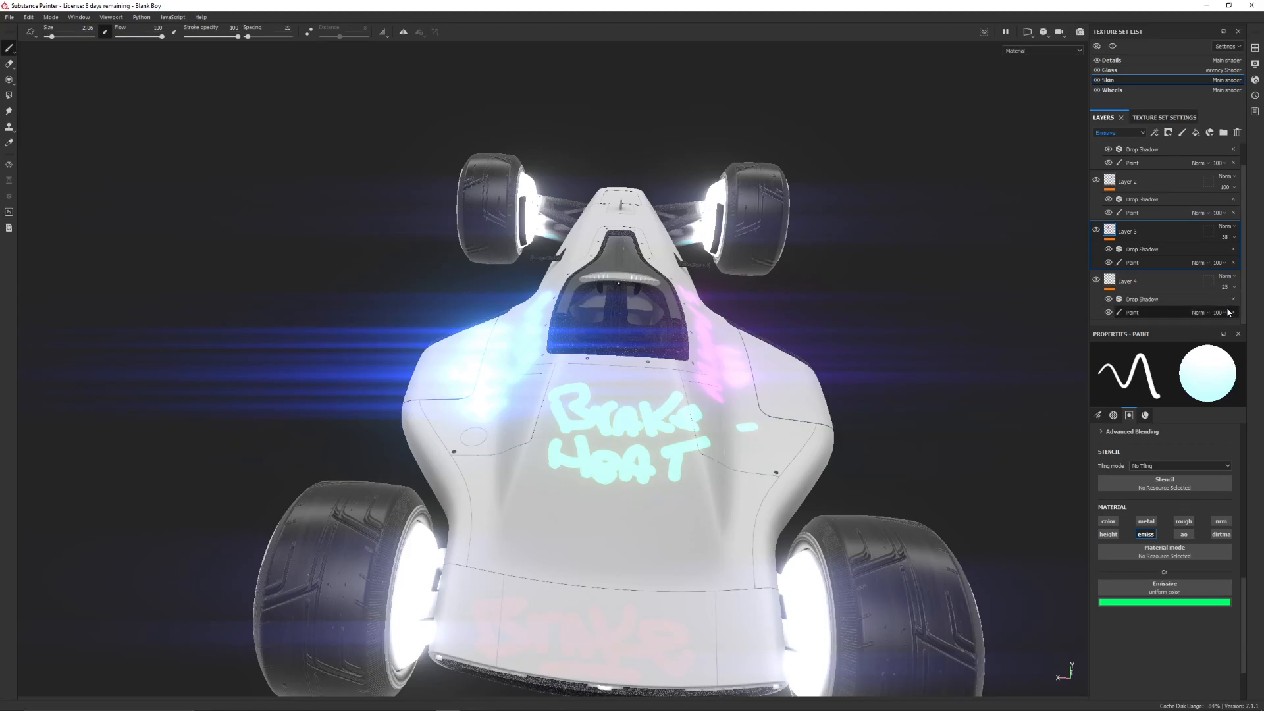
left_click_drag(616, 452, 577, 313, "alt")
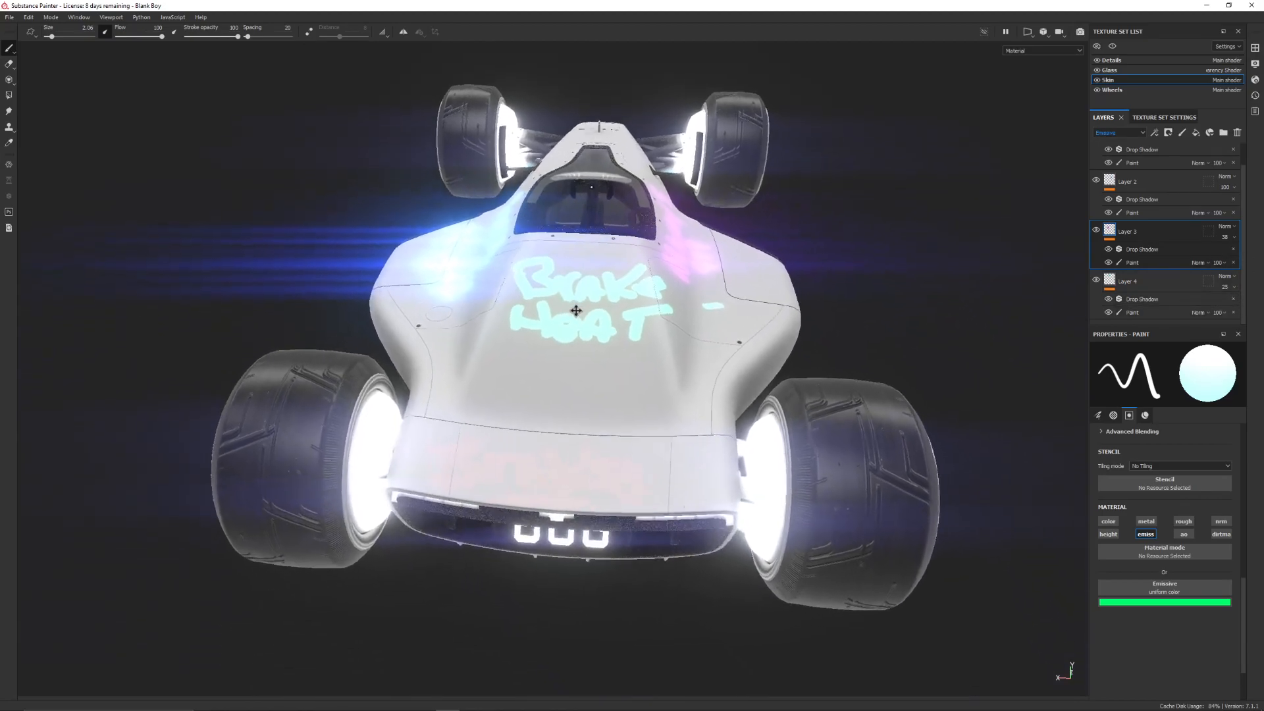
middle_click_drag(578, 313, 450, 387, "alt")
left_click_drag(437, 419, 461, 355, "alt")
left_click_drag(780, 375, 845, 358, "alt")
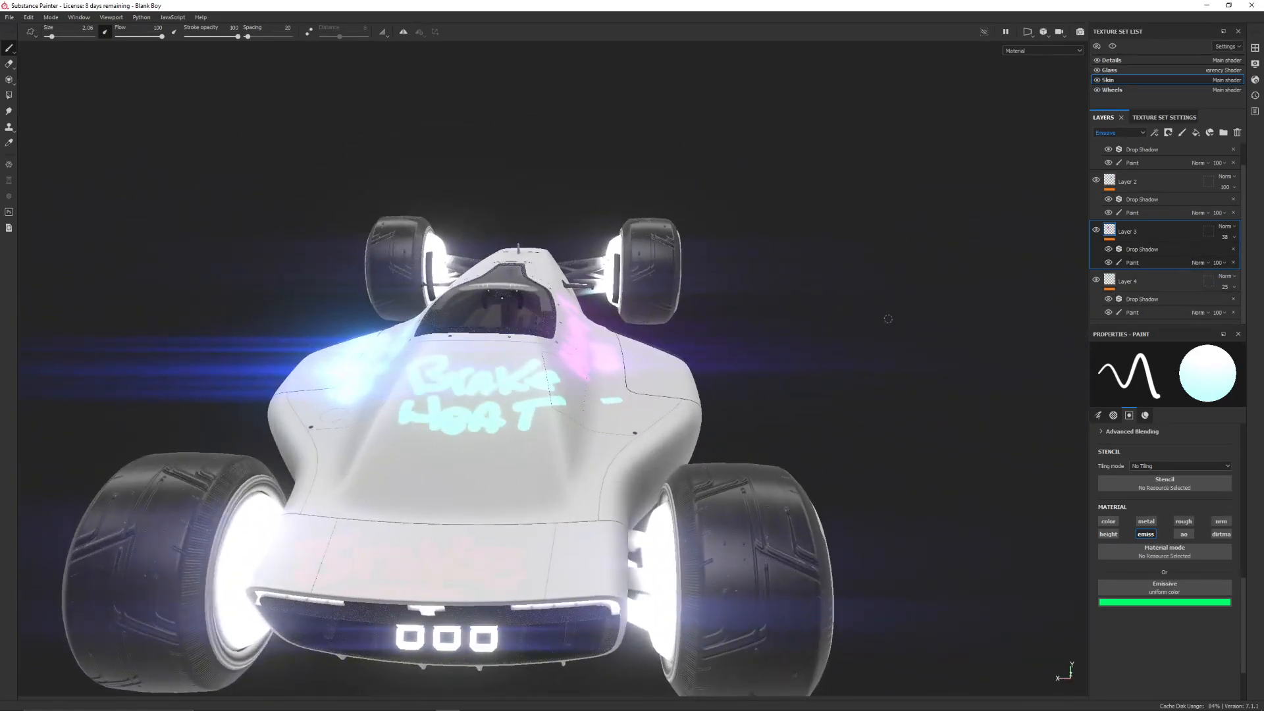
left_click_drag(581, 350, 533, 356, "alt")
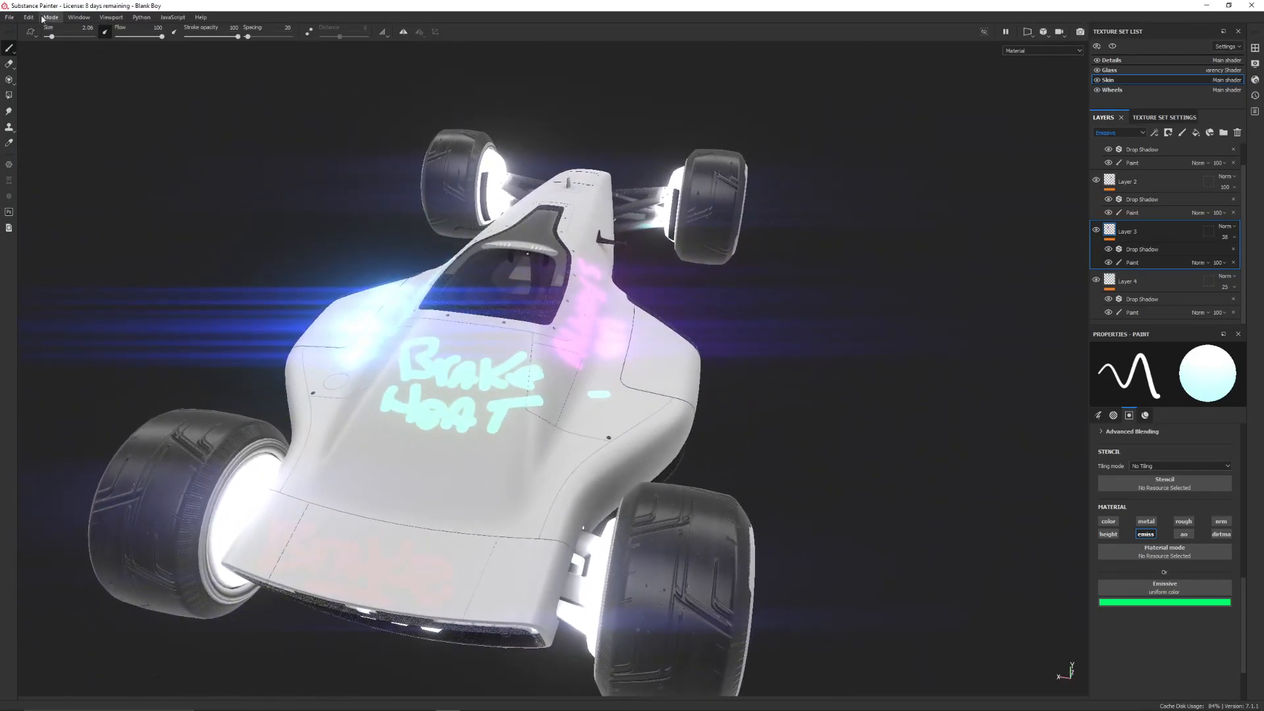
Open the texture export settings and include the Details and Glass texture sets alongside Skin
left_click(7, 16)
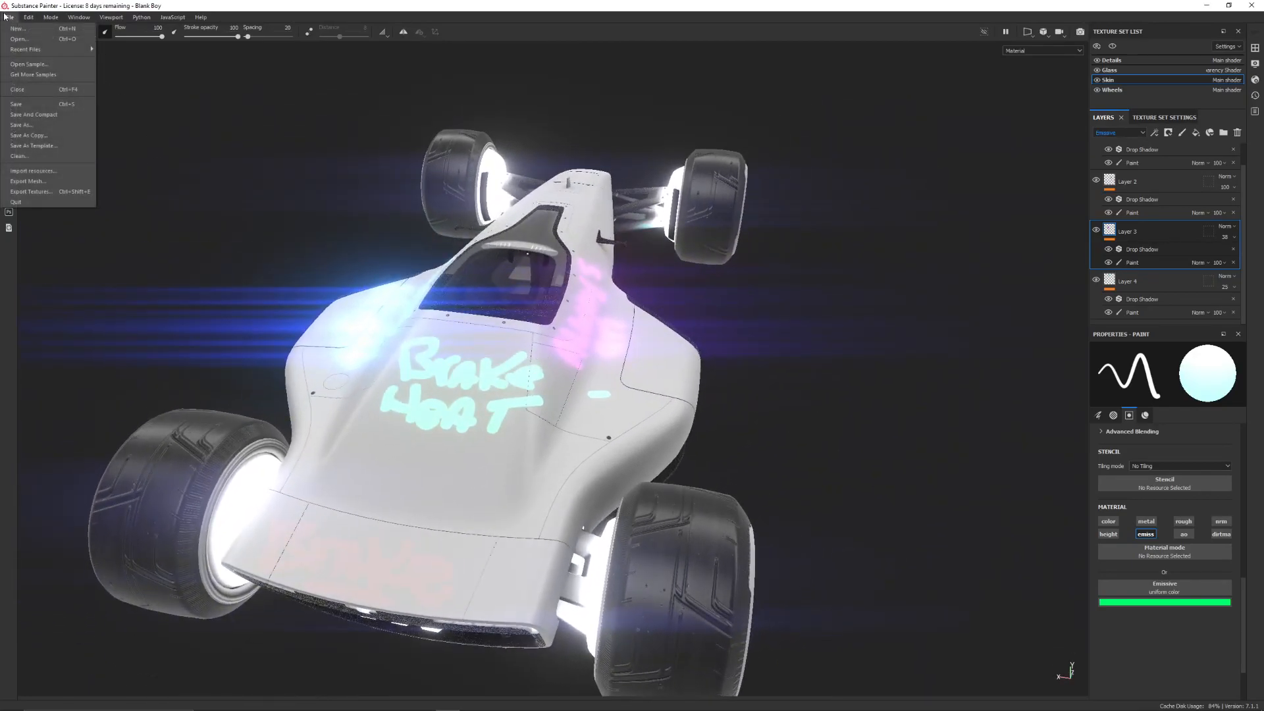
left_click(52, 191)
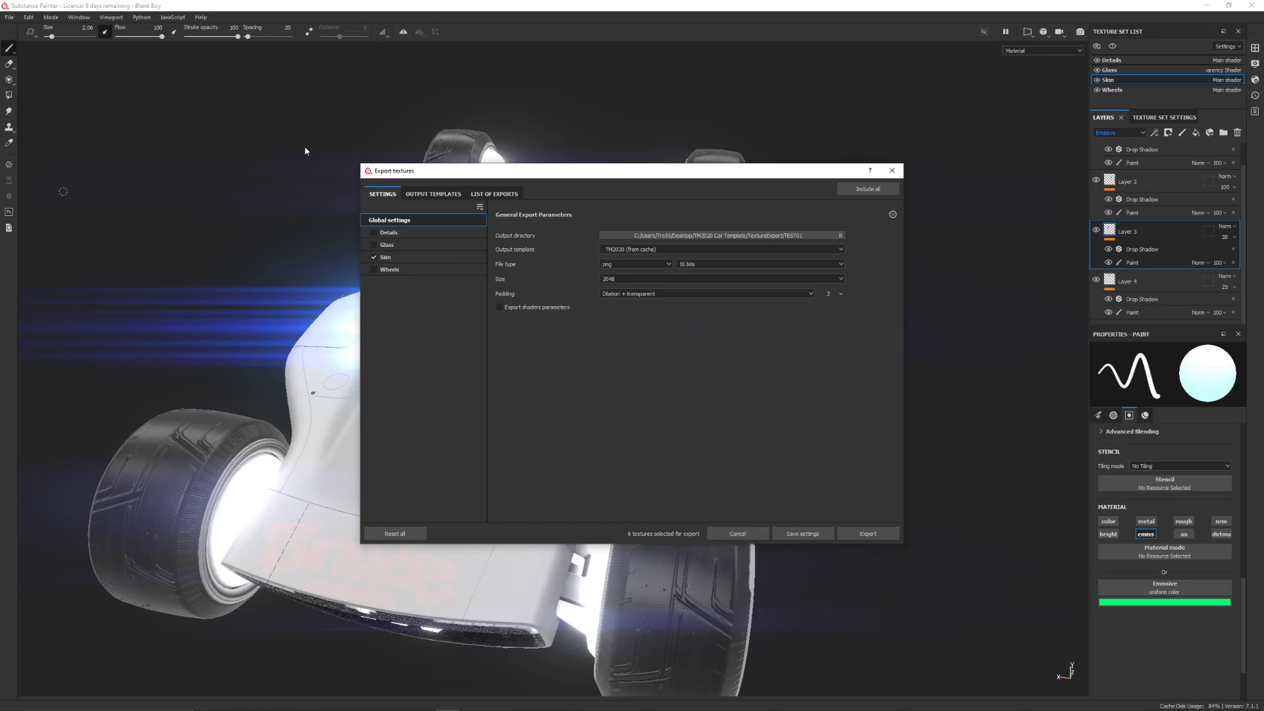
left_click(374, 233)
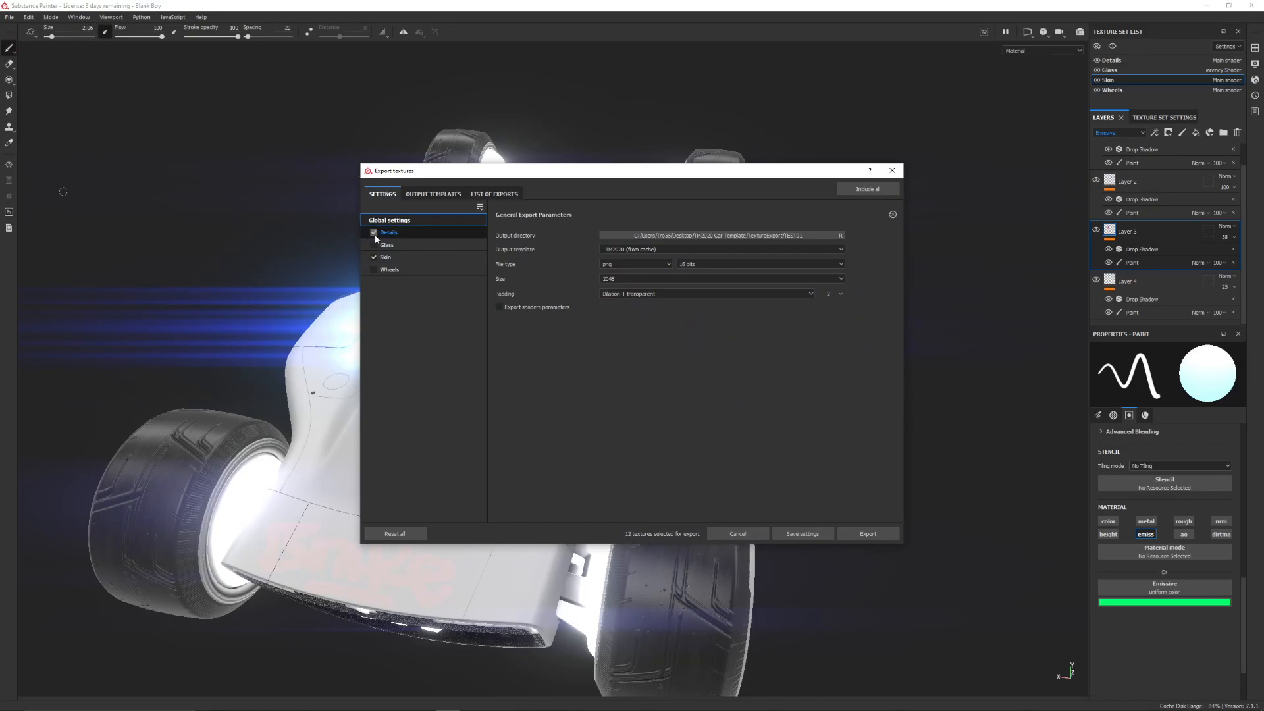
left_click(374, 245)
left_click(377, 270)
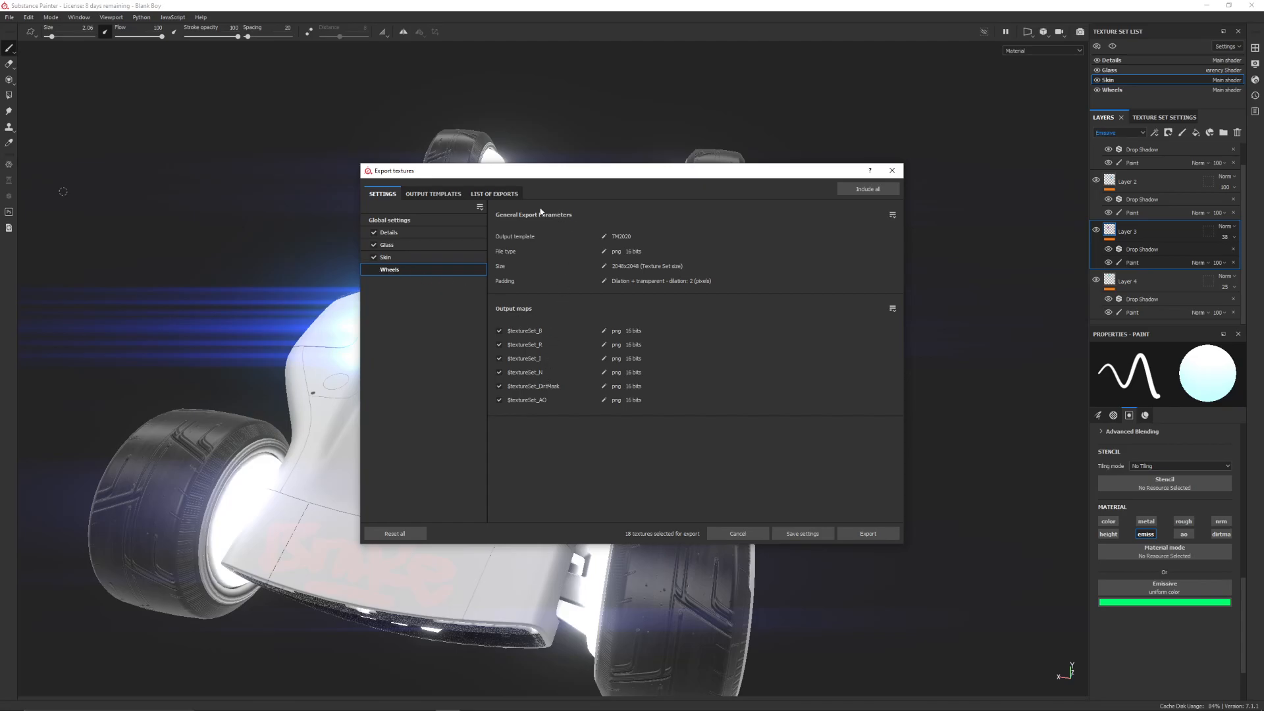
Review the export settings, the output templates and the list of files set for export
left_click(503, 194)
left_click(425, 194)
left_click(394, 195)
left_click(493, 194)
left_click(431, 195)
left_click(383, 194)
left_click(422, 195)
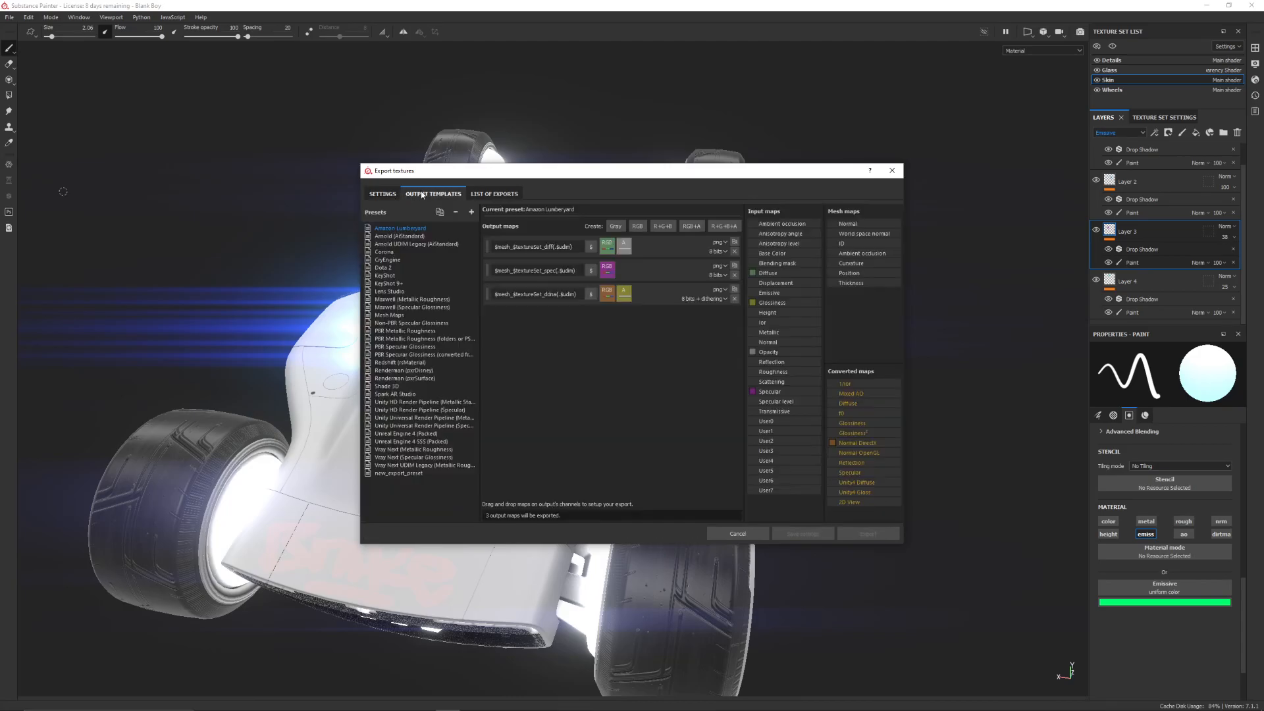
left_click(492, 195)
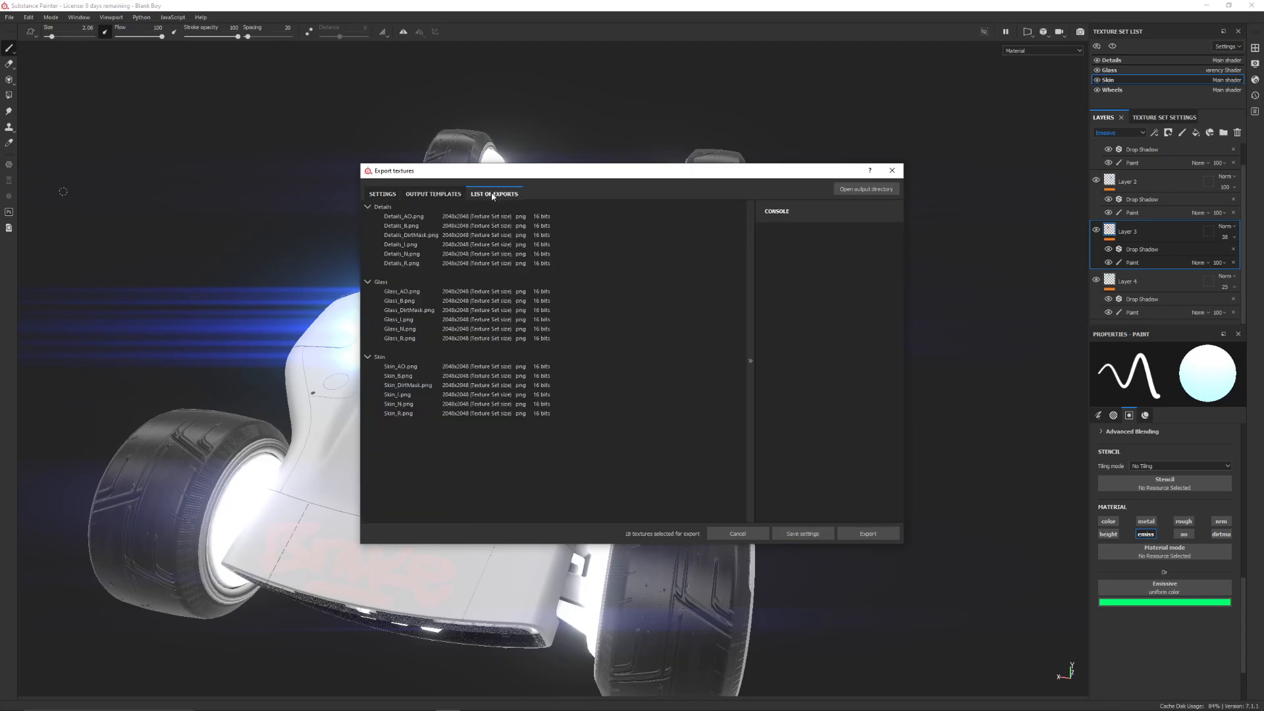
left_click(381, 195)
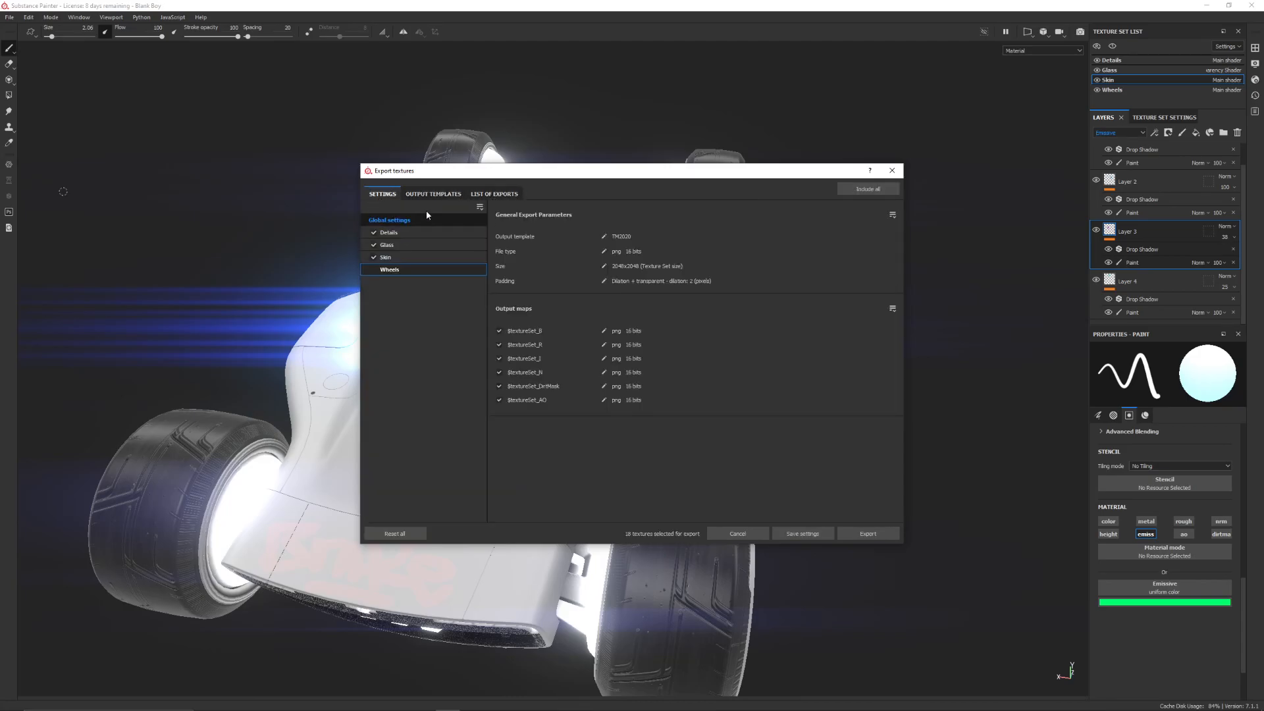
left_click(478, 194)
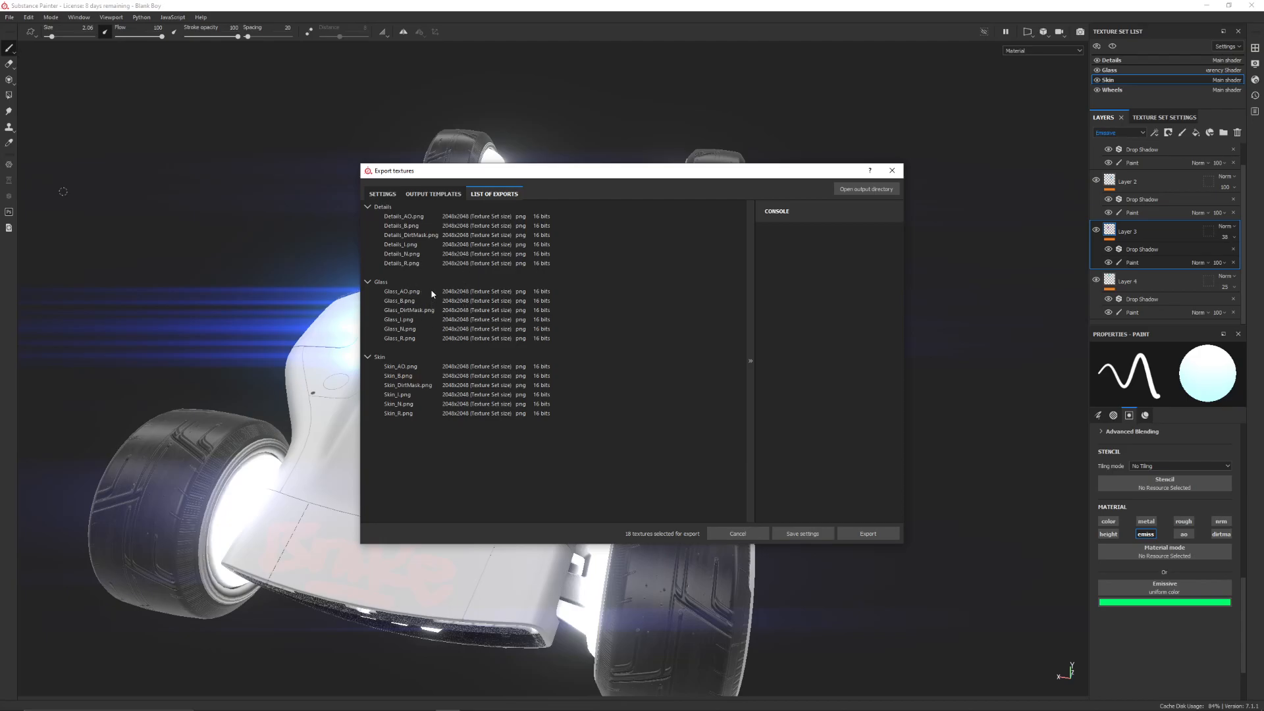
left_click(382, 193)
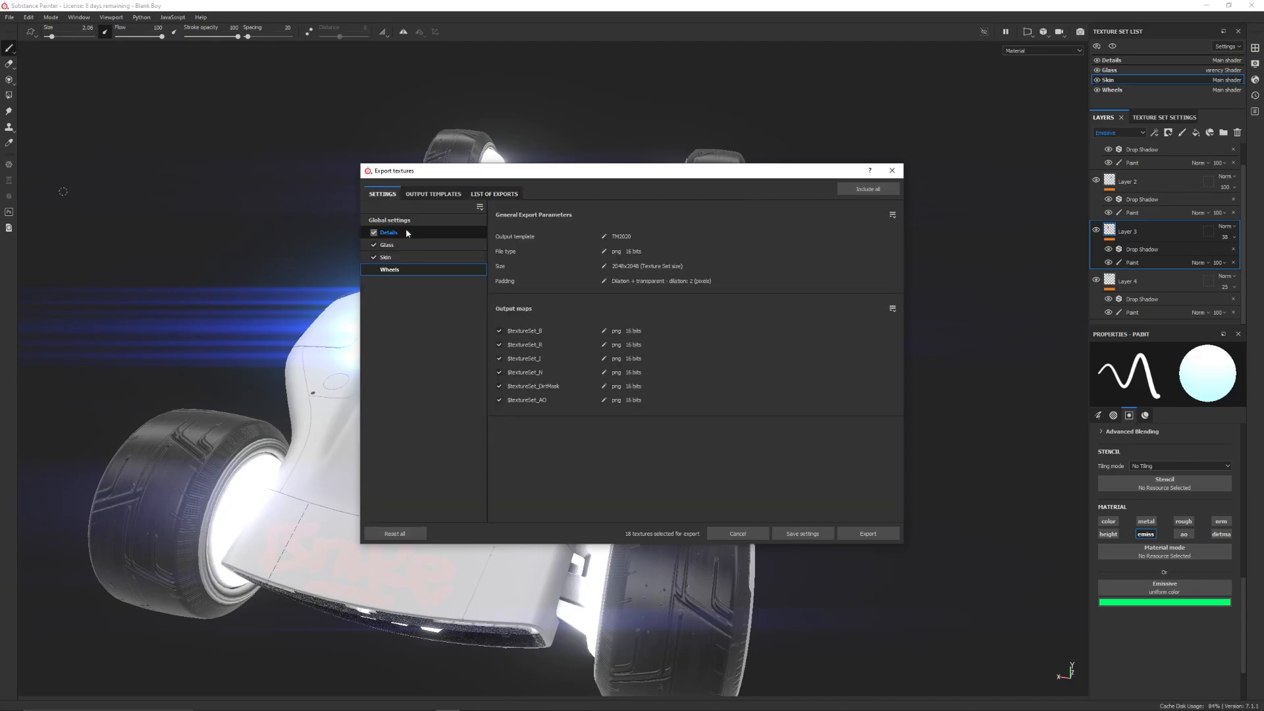
Include the Wheels texture set, export the textures of all four sets and close the export dialog
left_click(373, 267)
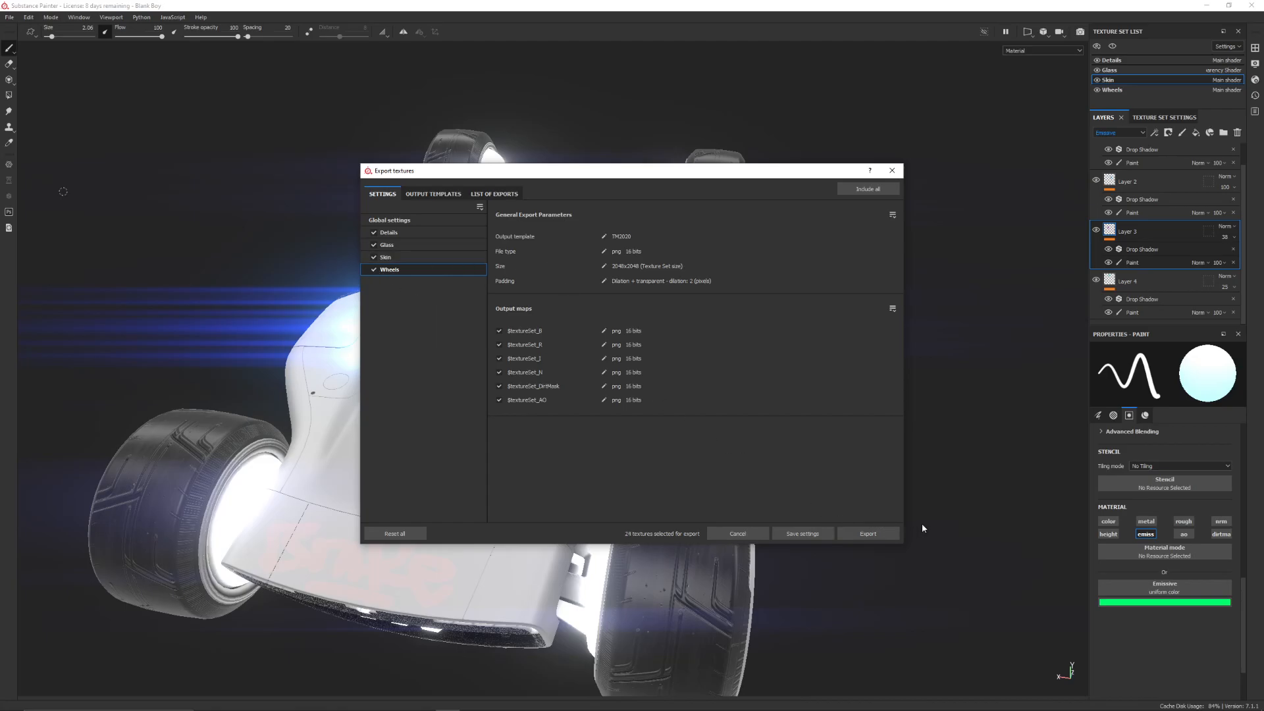
left_click(877, 534)
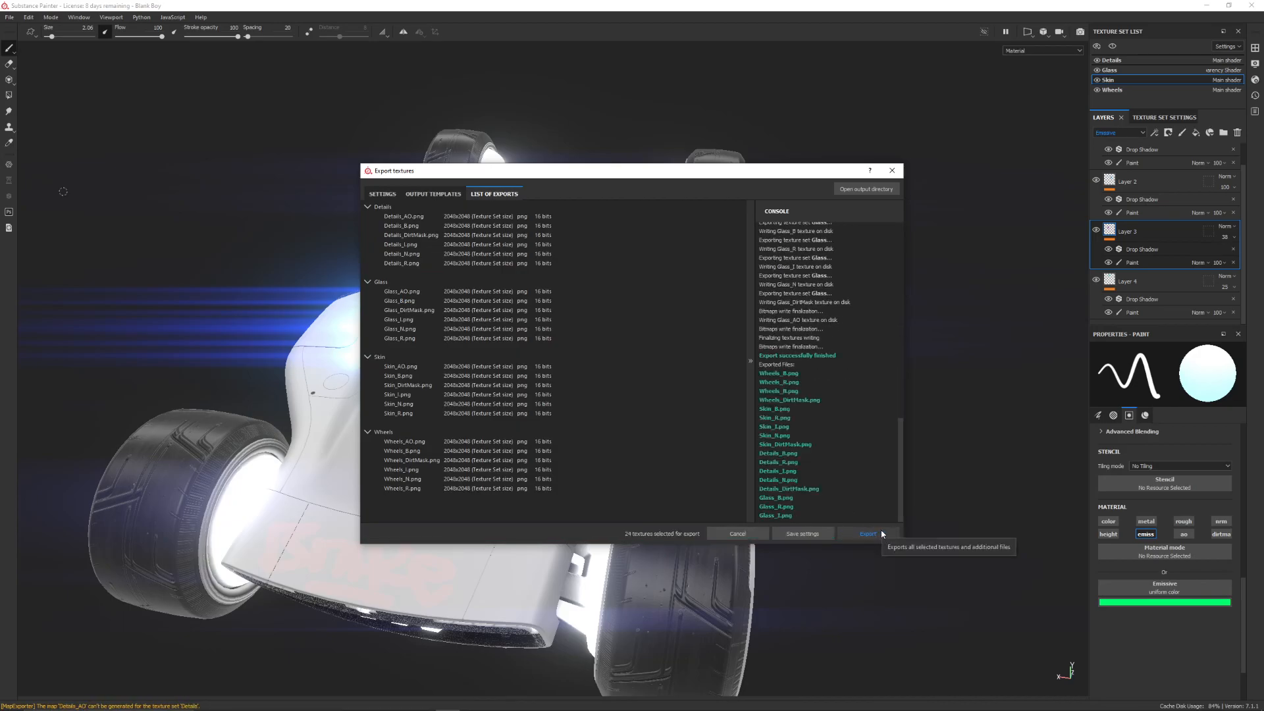
left_click(386, 194)
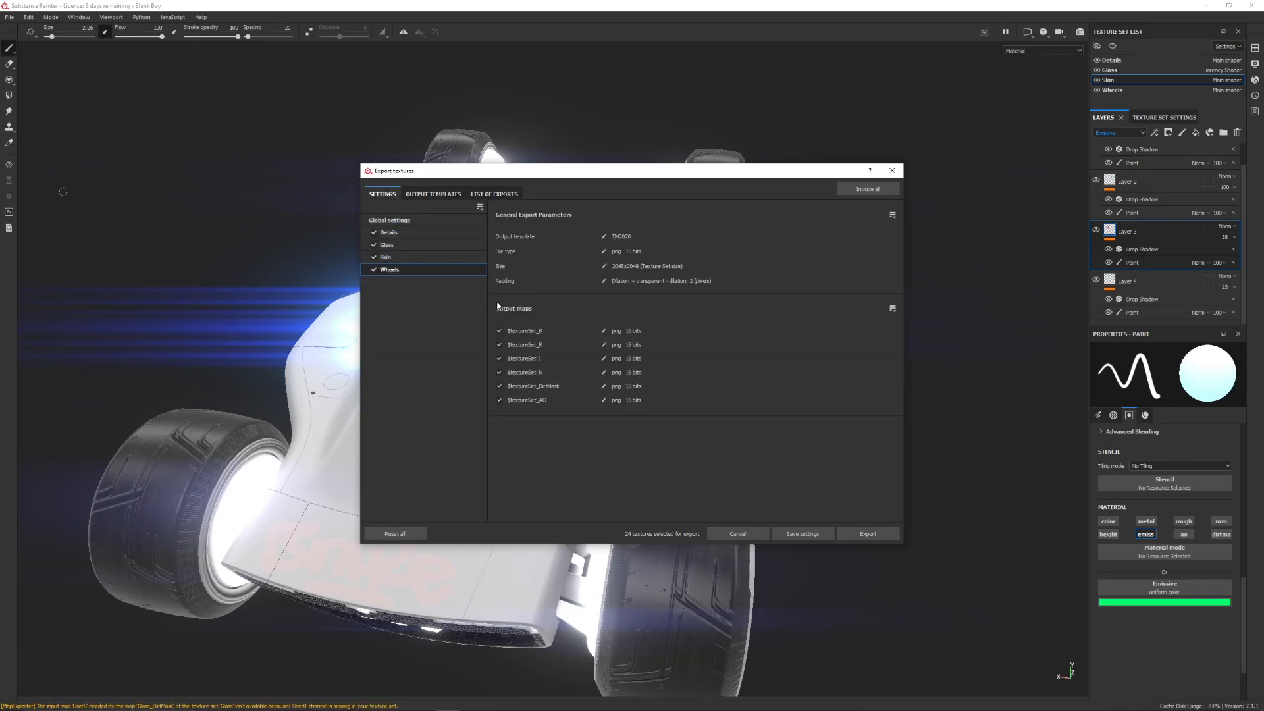
left_click(736, 534)
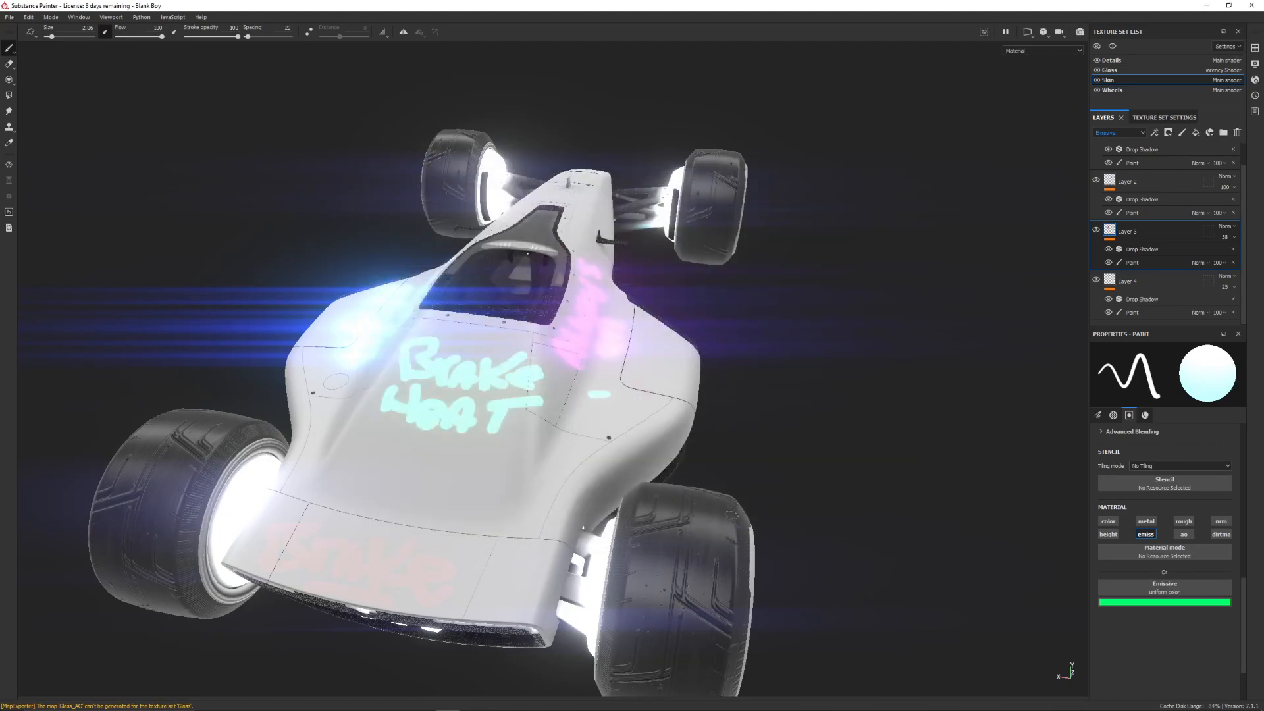
Switch to File Explorer and open the TEST01 folder inside TM2020 Car Template > TextureExport
left_click(1204, 5)
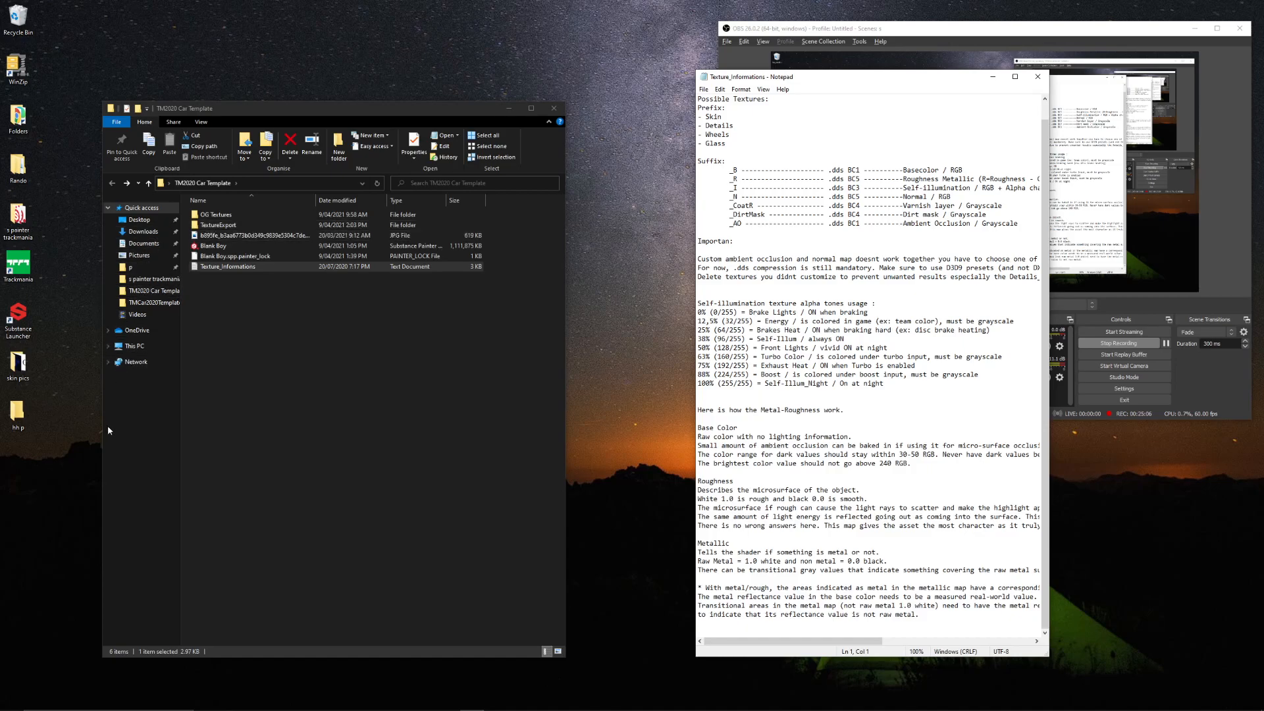
left_click(155, 279)
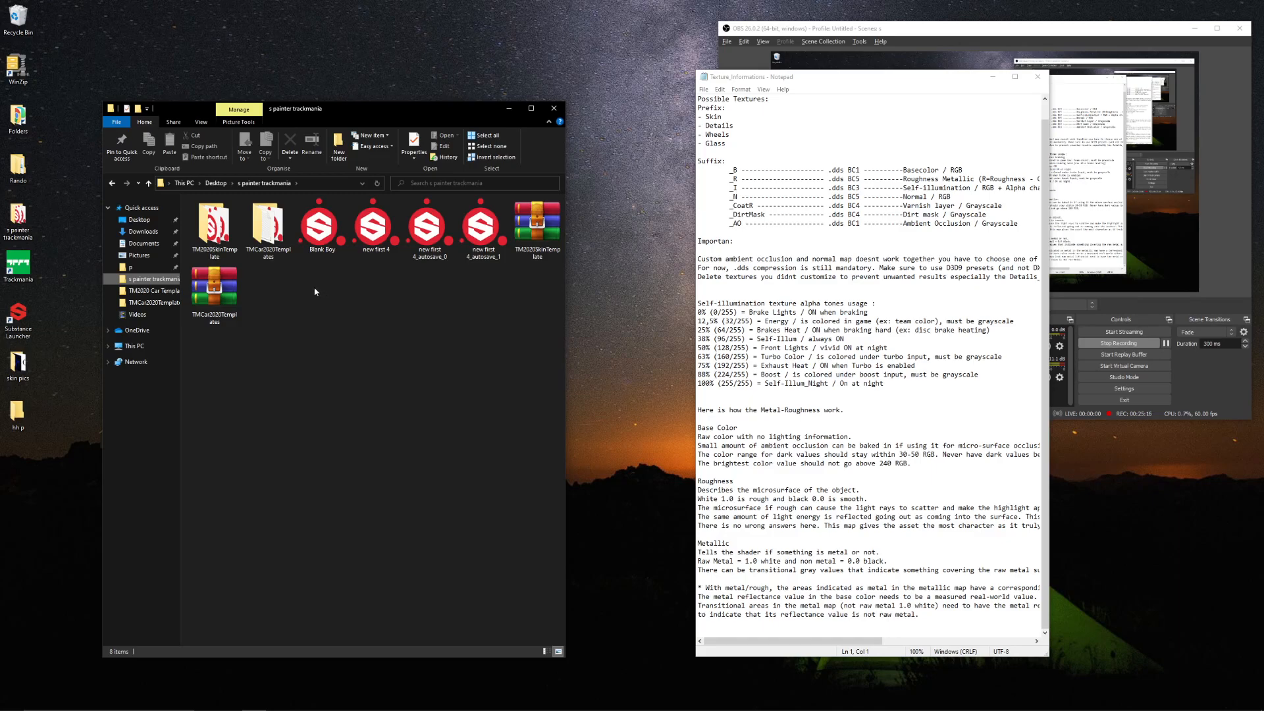
left_click(555, 110)
double_click(277, 210)
double_click(254, 224)
double_click(251, 215)
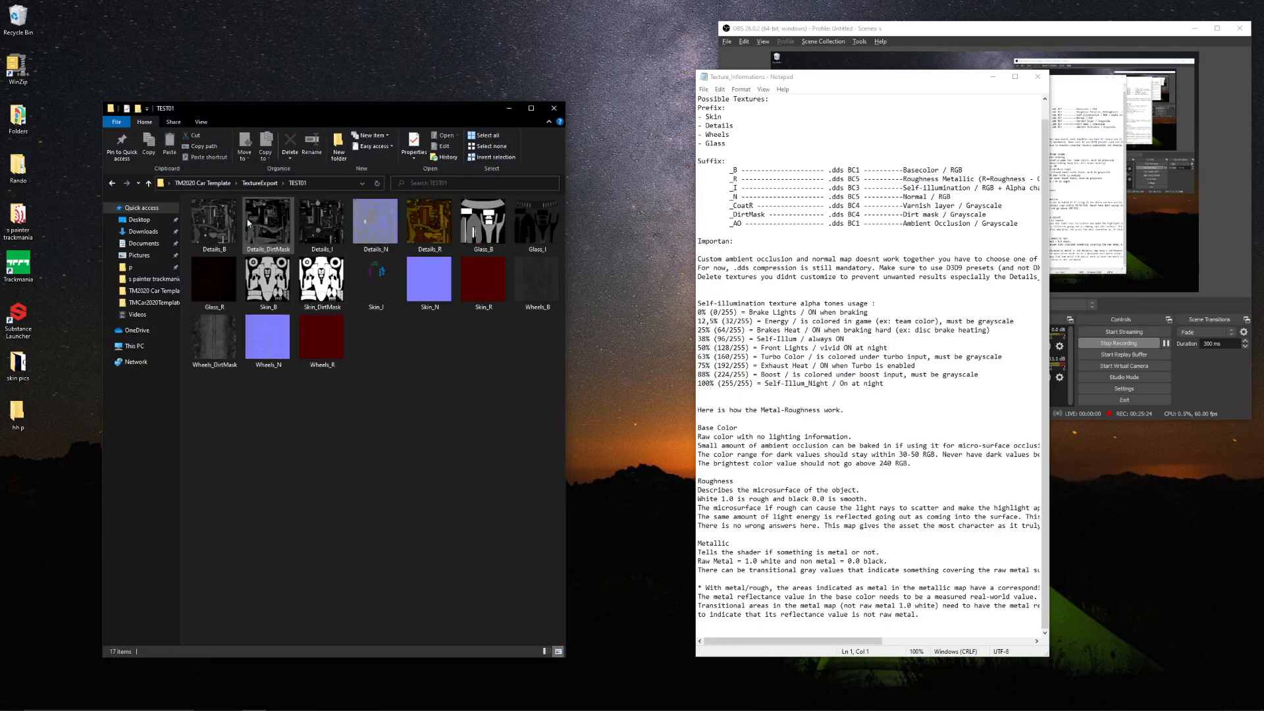
Go back to the TM2020 Car Template folder and retrace the path through TextureExport to TEST01
left_click(117, 187)
left_click(117, 187)
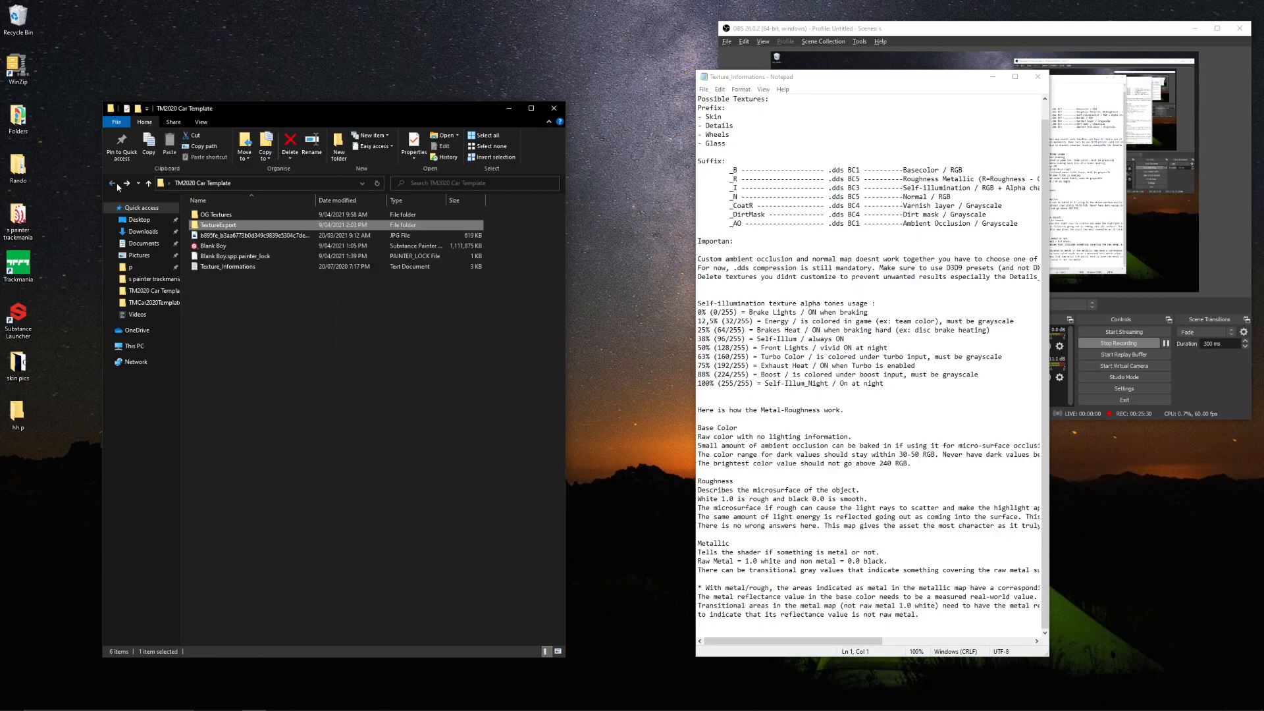
double_click(230, 227)
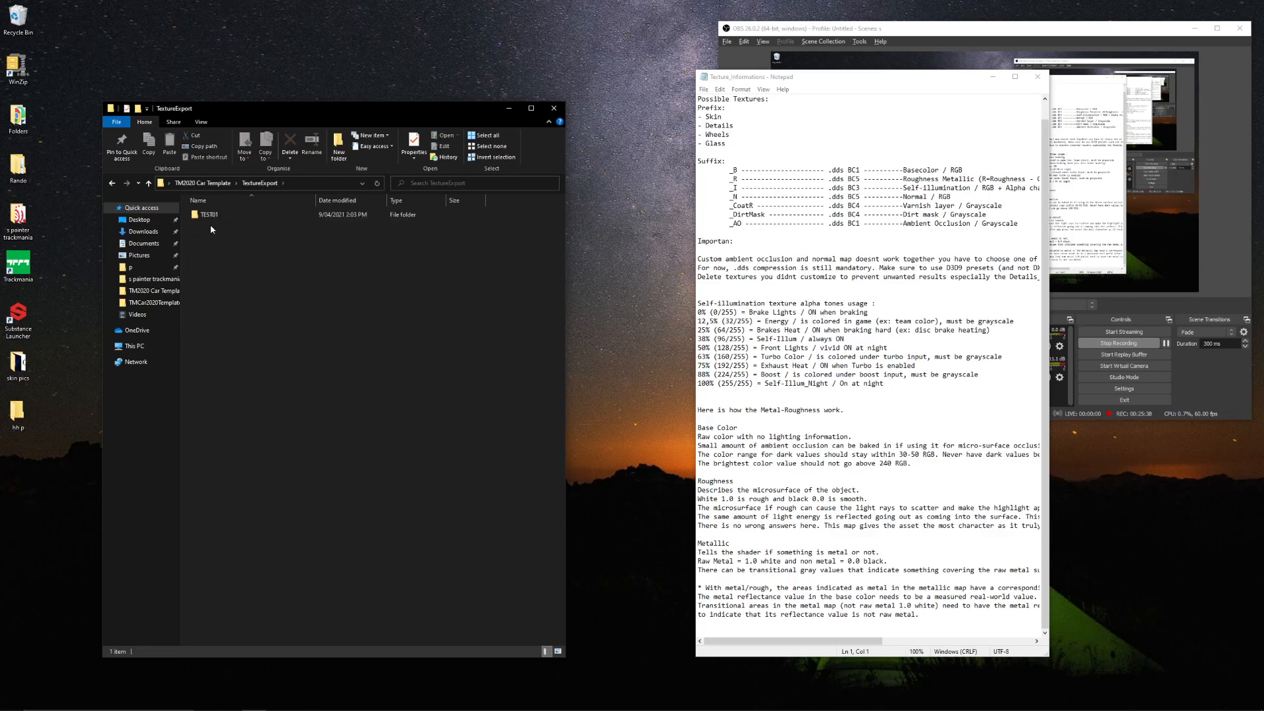
double_click(210, 216)
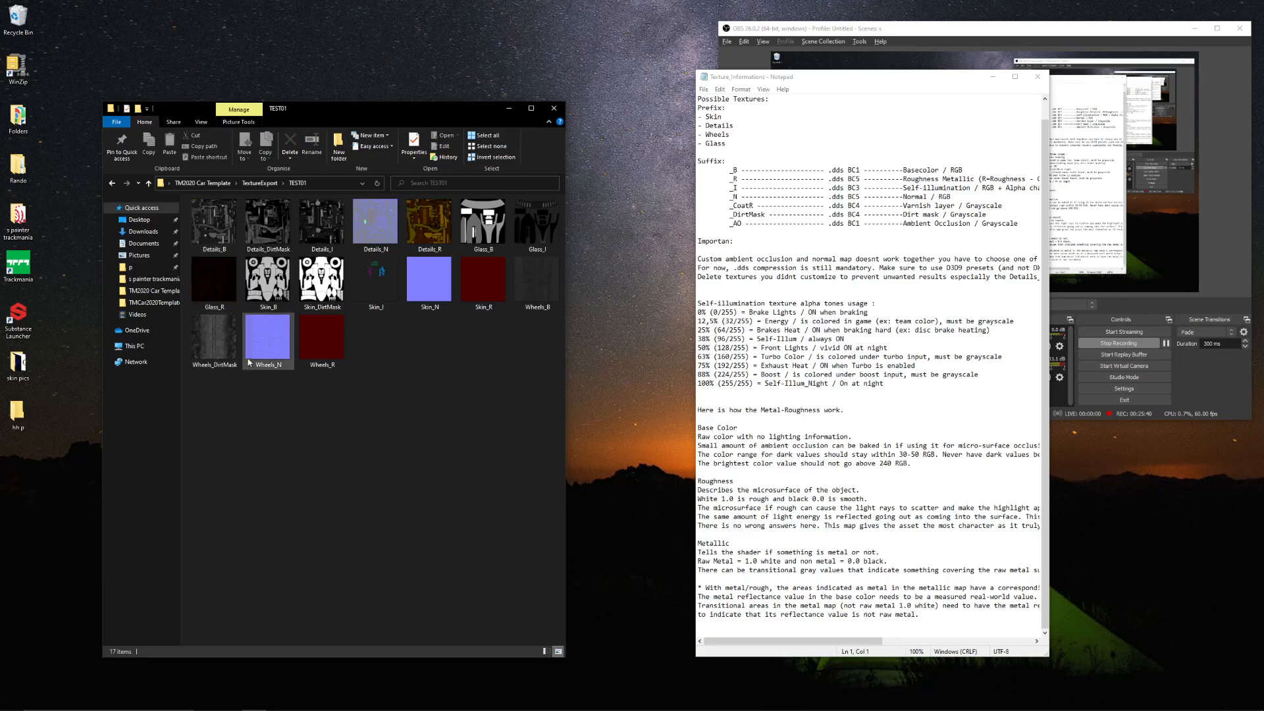
Open the exported Skin_I texture in paint.net and close the other edited image without saving it
left_click_drag(222, 410, 553, 220)
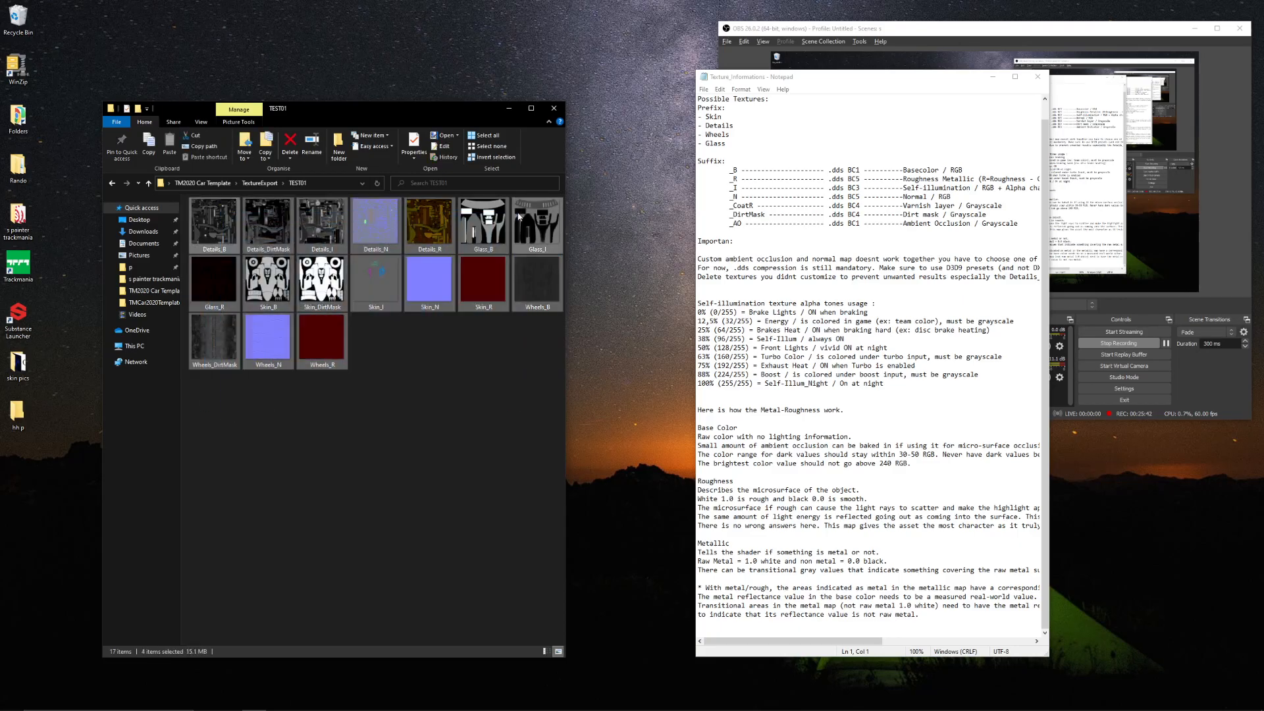
left_click(375, 358)
left_click(369, 304)
double_click(370, 303)
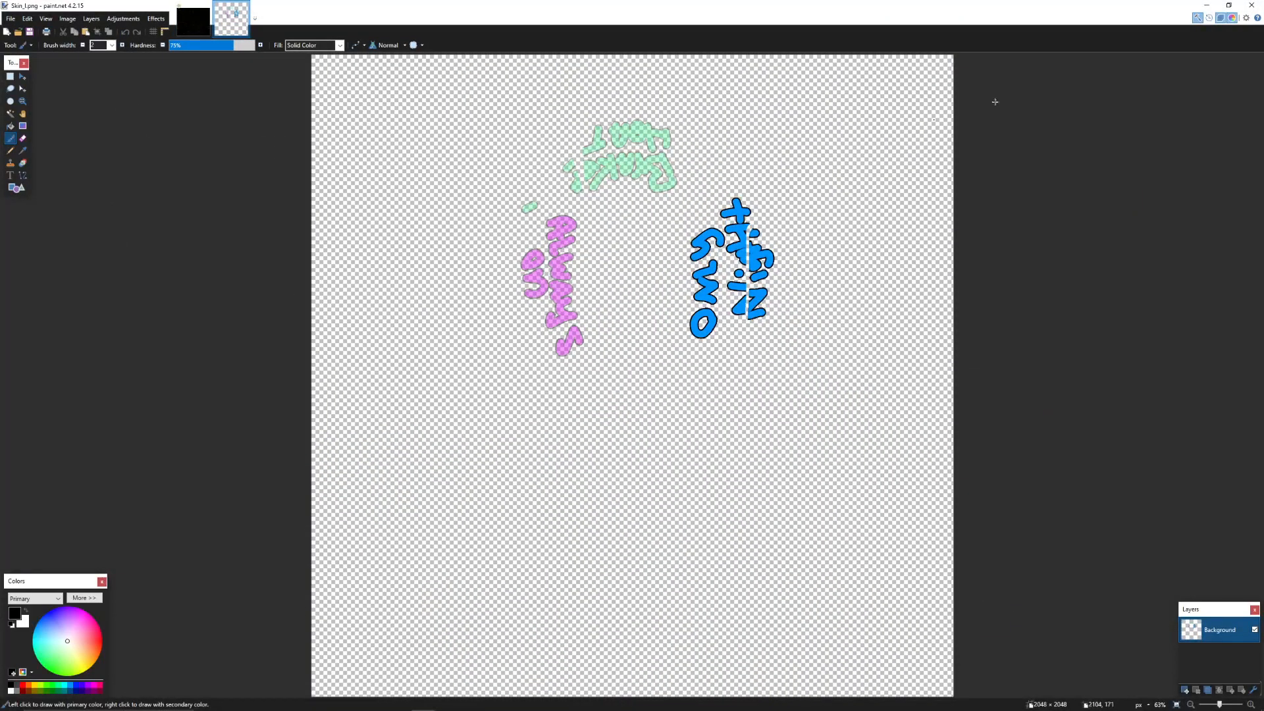
left_click(1251, 5)
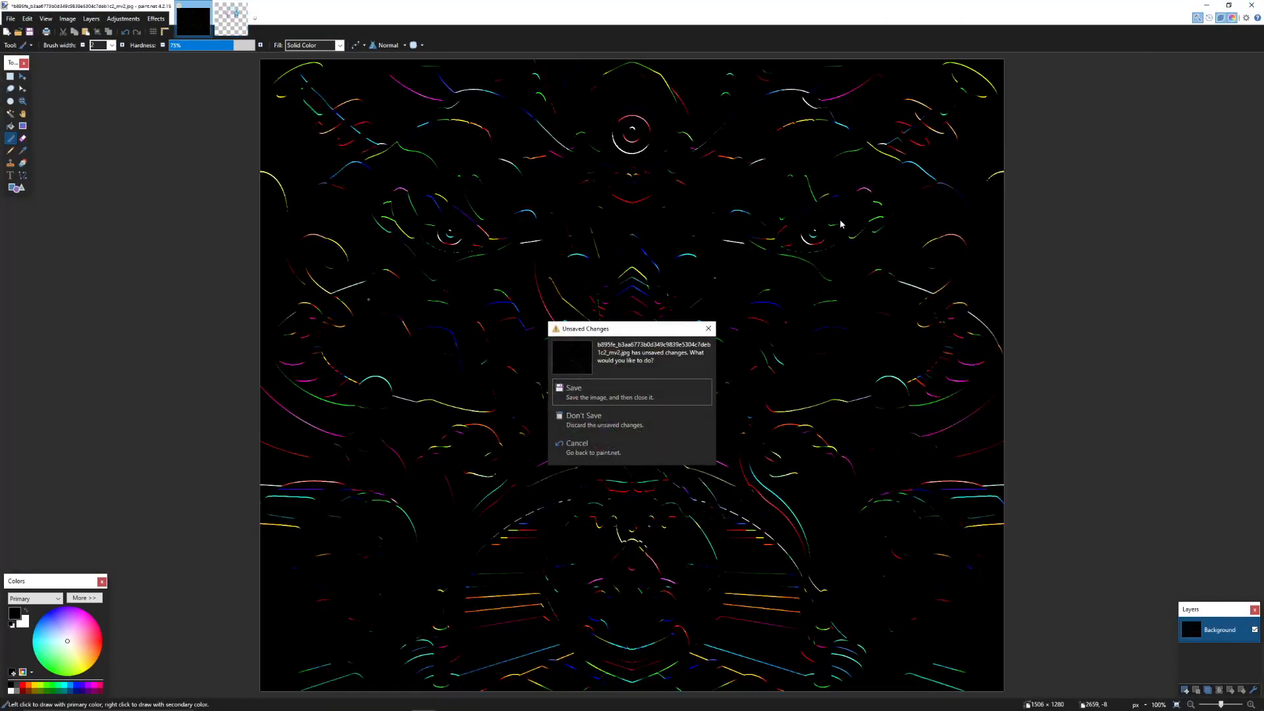
left_click(584, 418)
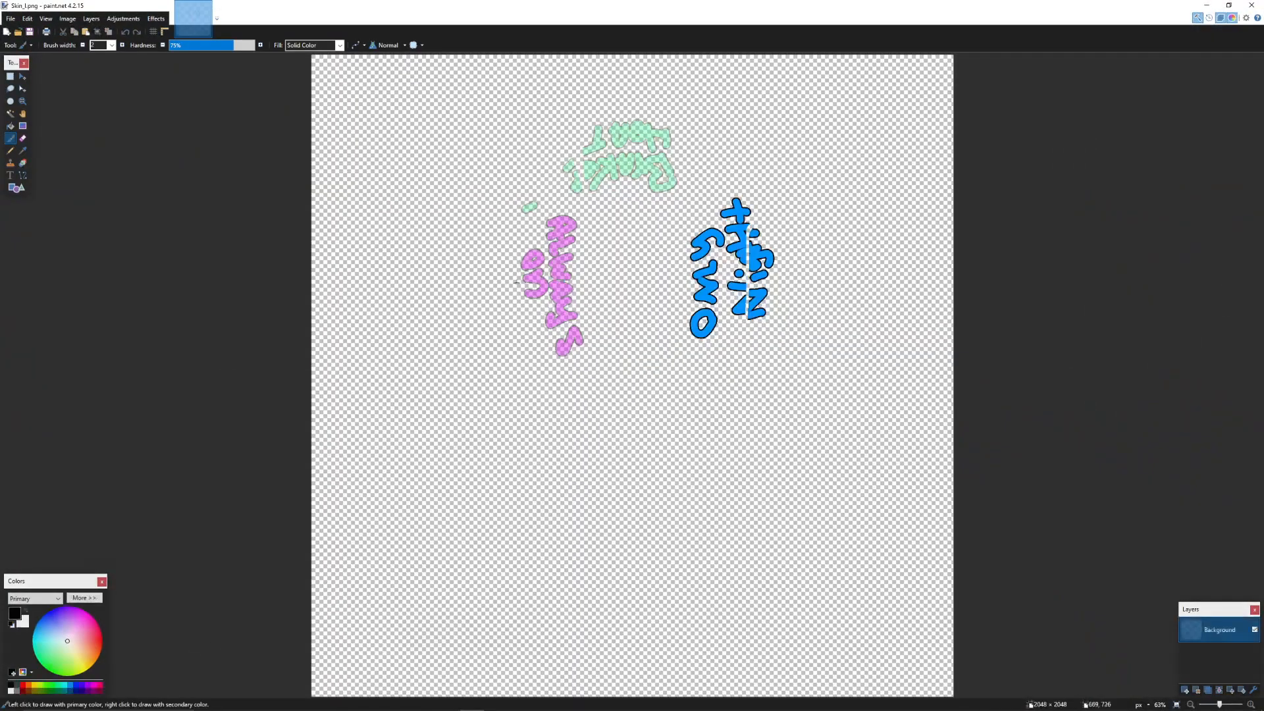
Close the Skin_I image in paint.net, then select all 17 exported textures in the TEST01 folder and open them in paint.net
left_click(1251, 6)
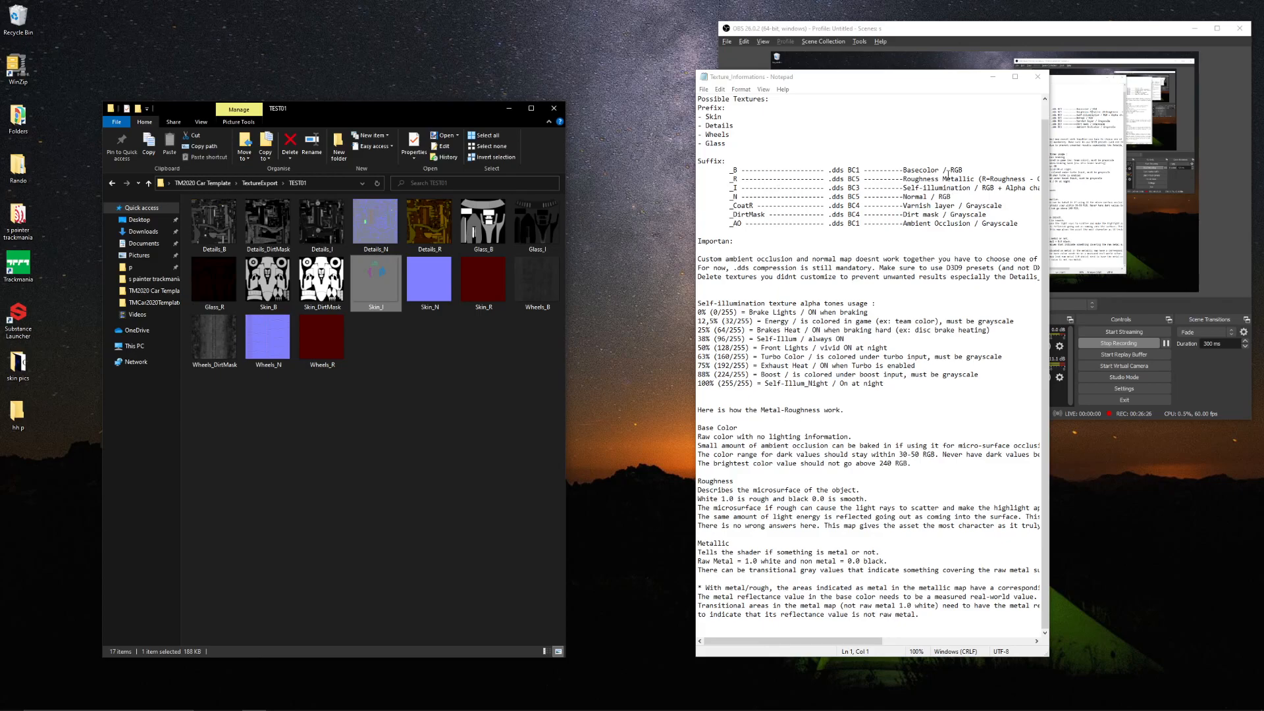
left_click_drag(935, 87, 906, 89)
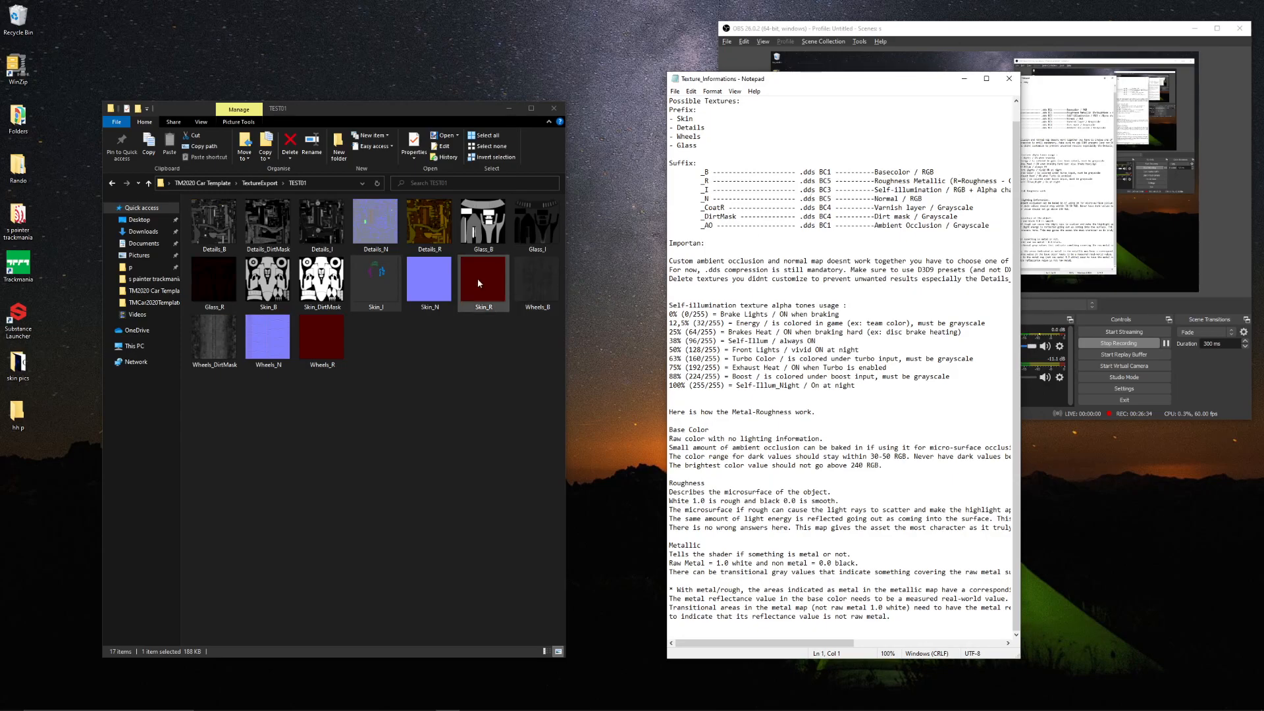
left_click_drag(200, 405, 525, 222)
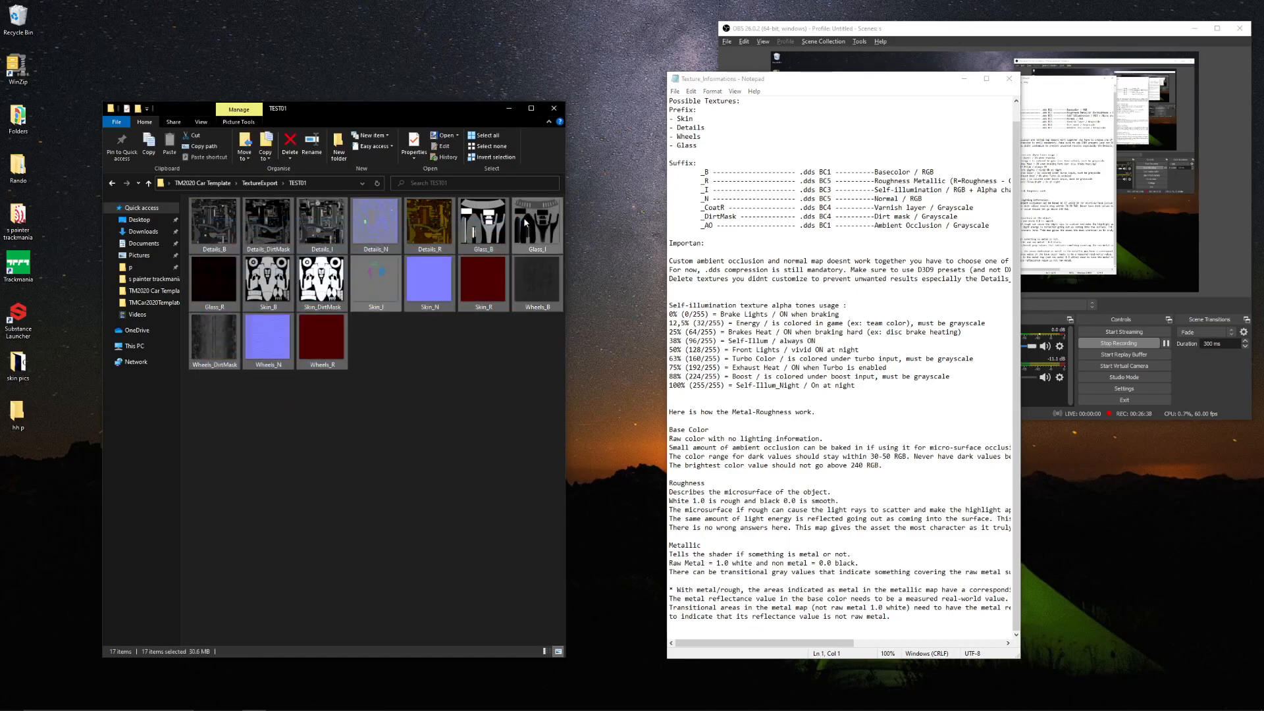
right_click(523, 217)
left_click(543, 226)
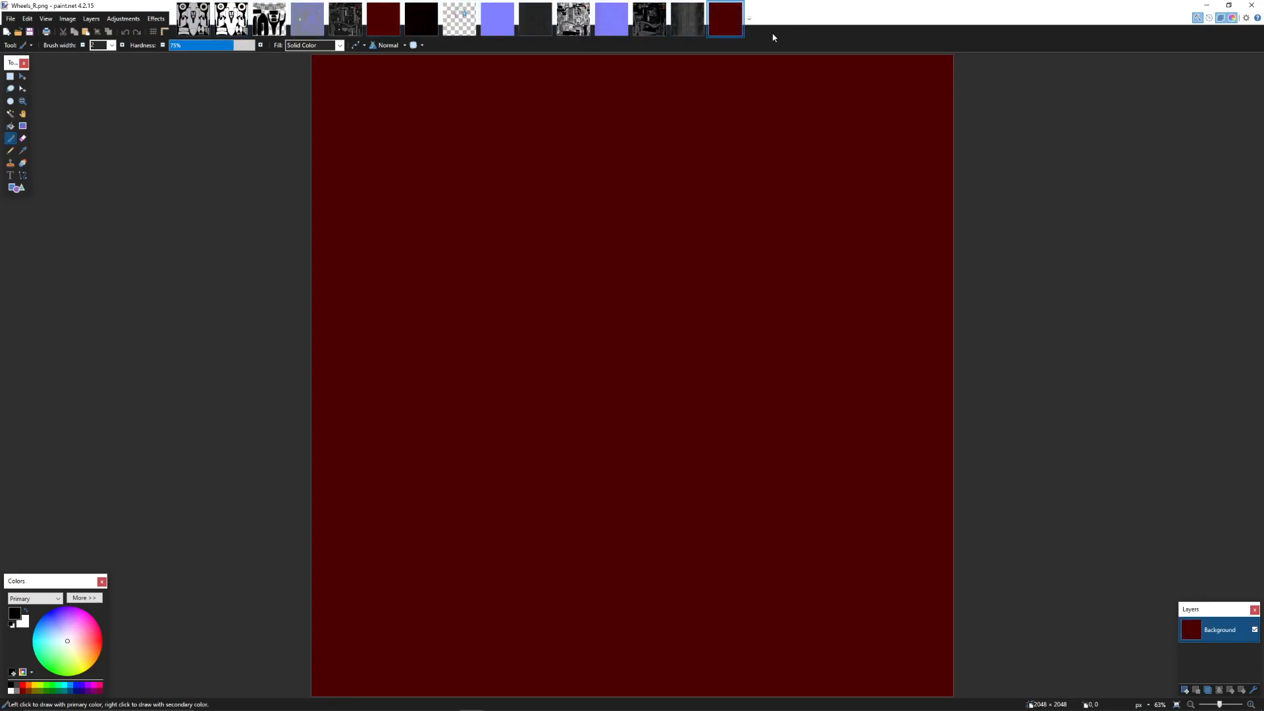
Save the Skin_B texture in the TEST01 folder as a DirectDraw Surface (DDS) file, keeping its name
left_click(190, 31)
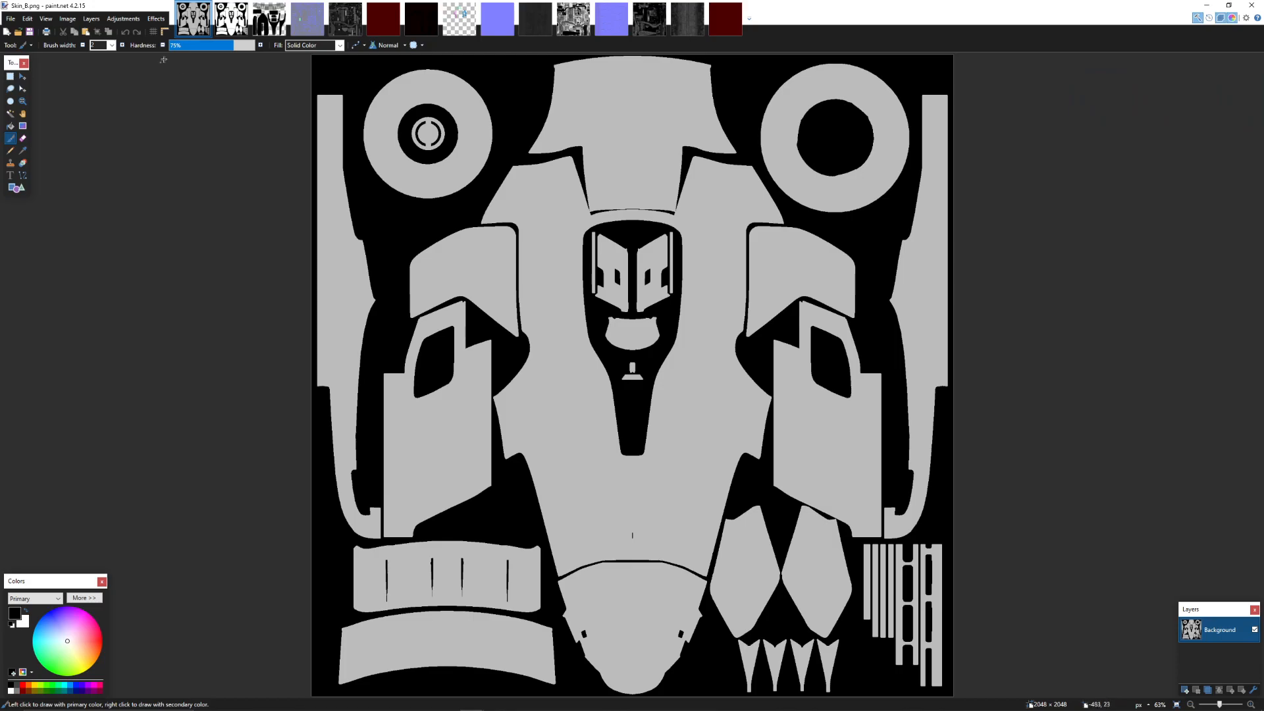
left_click(11, 19)
left_click(30, 94)
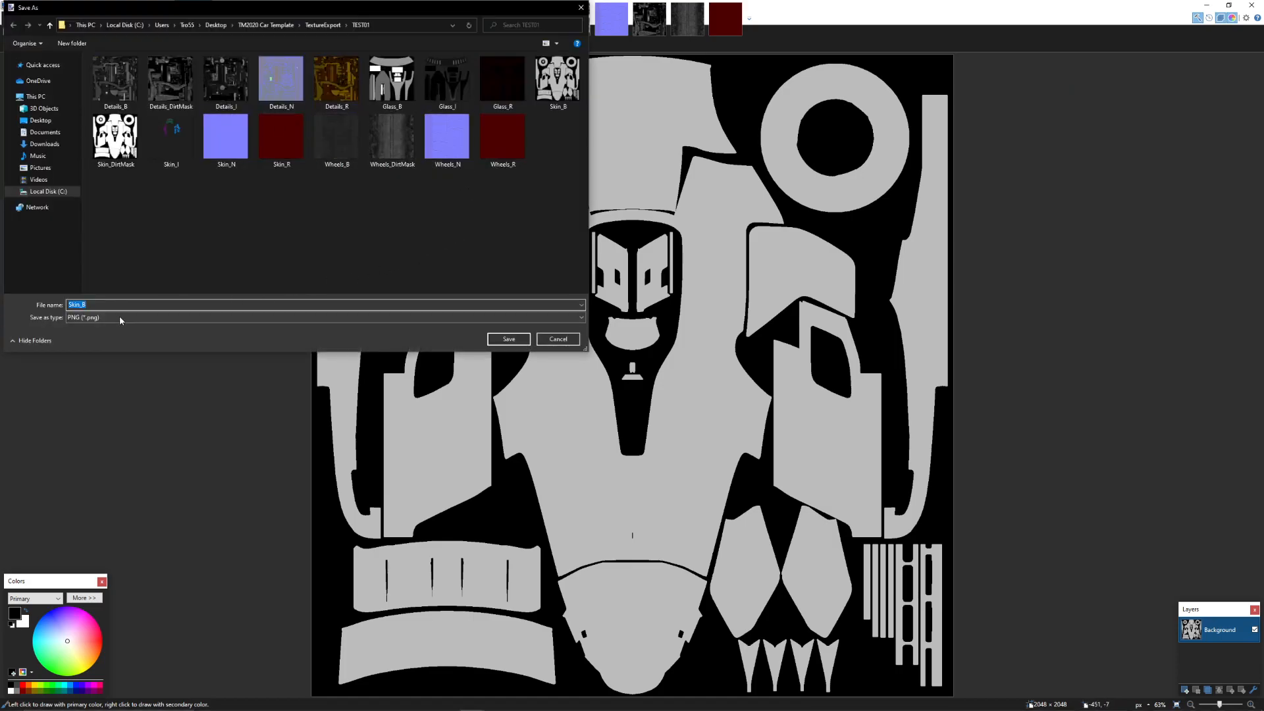
left_click(114, 318)
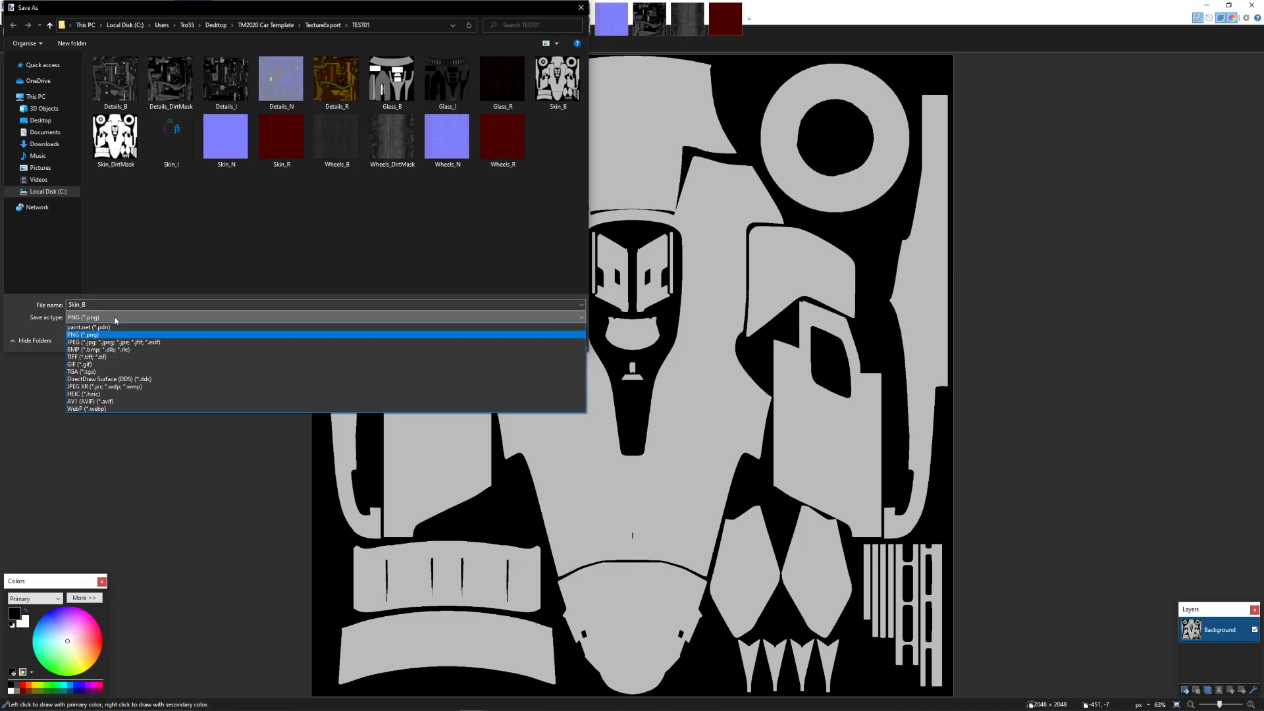
left_click(120, 379)
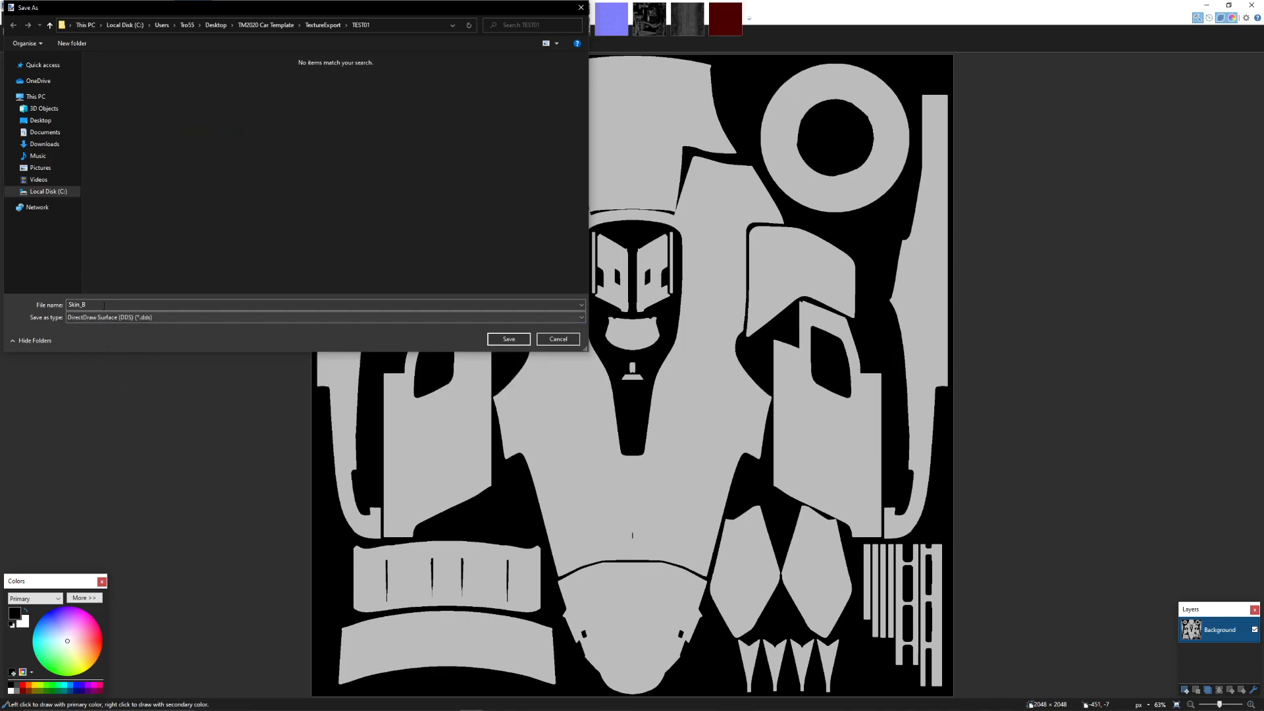
left_click(500, 338)
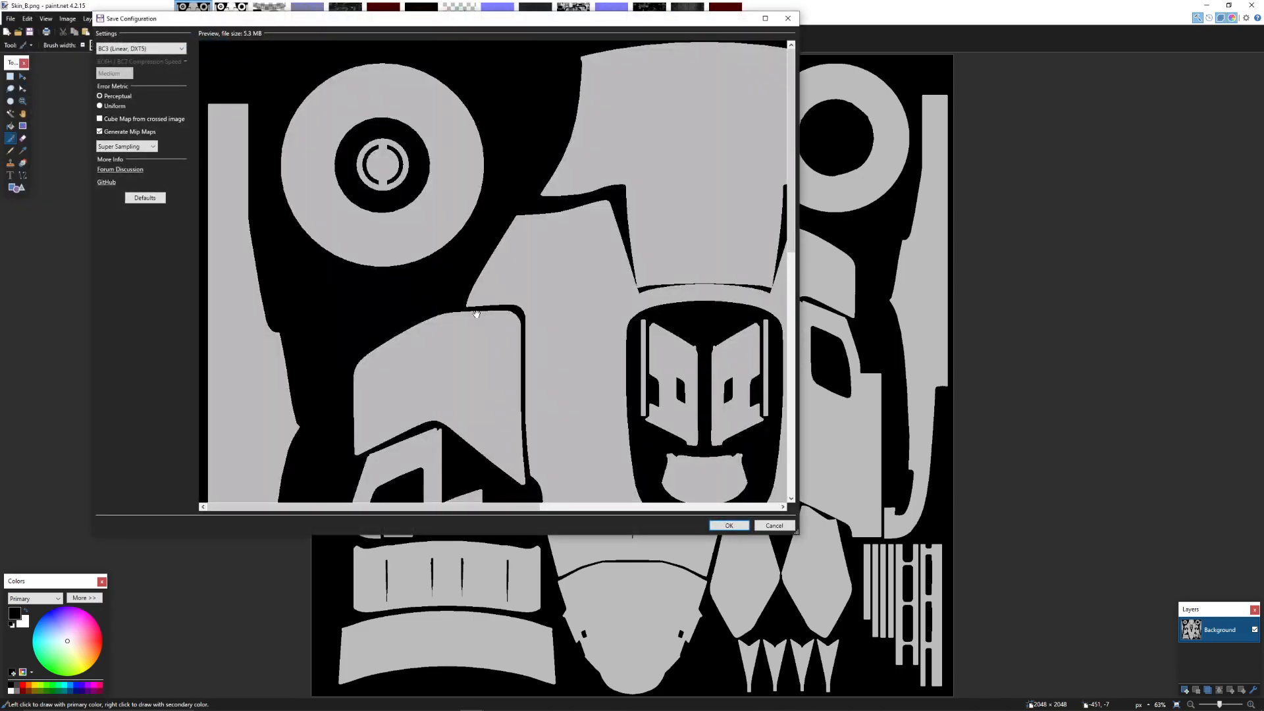
Check the base colour format in Texture_Informations, set BC1 (Linear, DXT1) compression without mip maps, and finish the Skin_B save
left_click(134, 53)
left_click(135, 52)
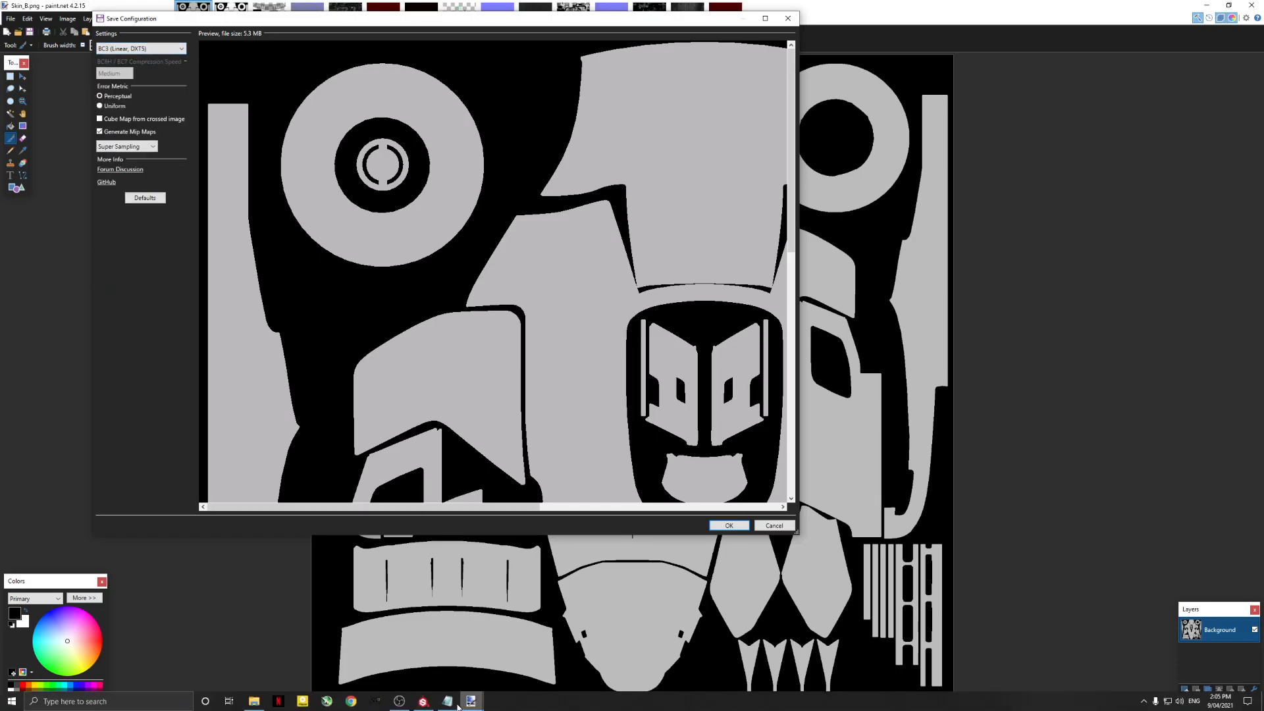
left_click(471, 698)
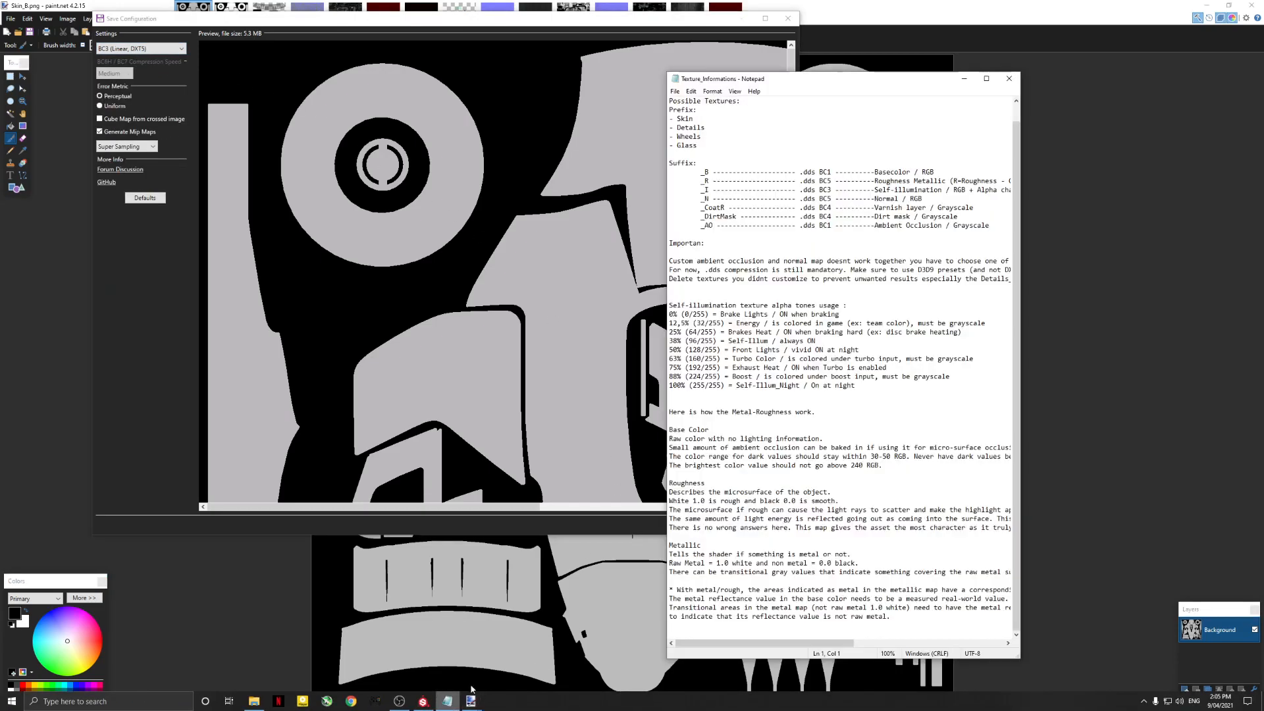
left_click(141, 51)
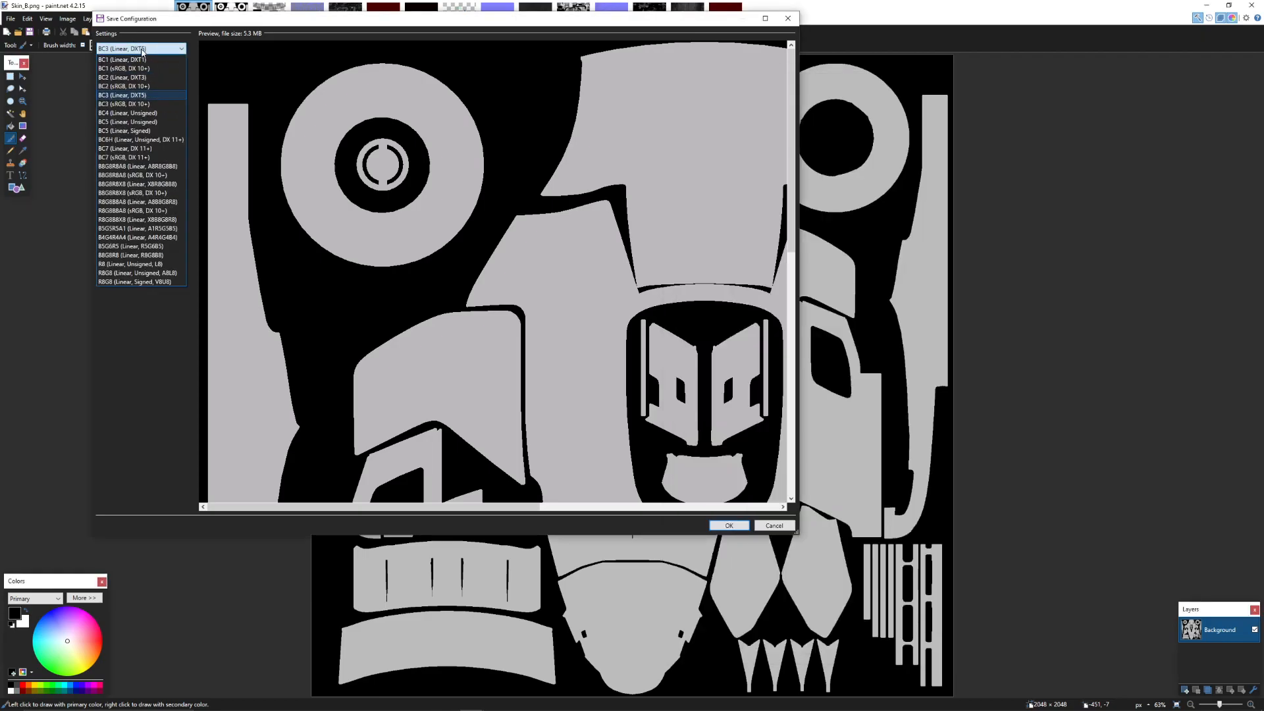
left_click(143, 60)
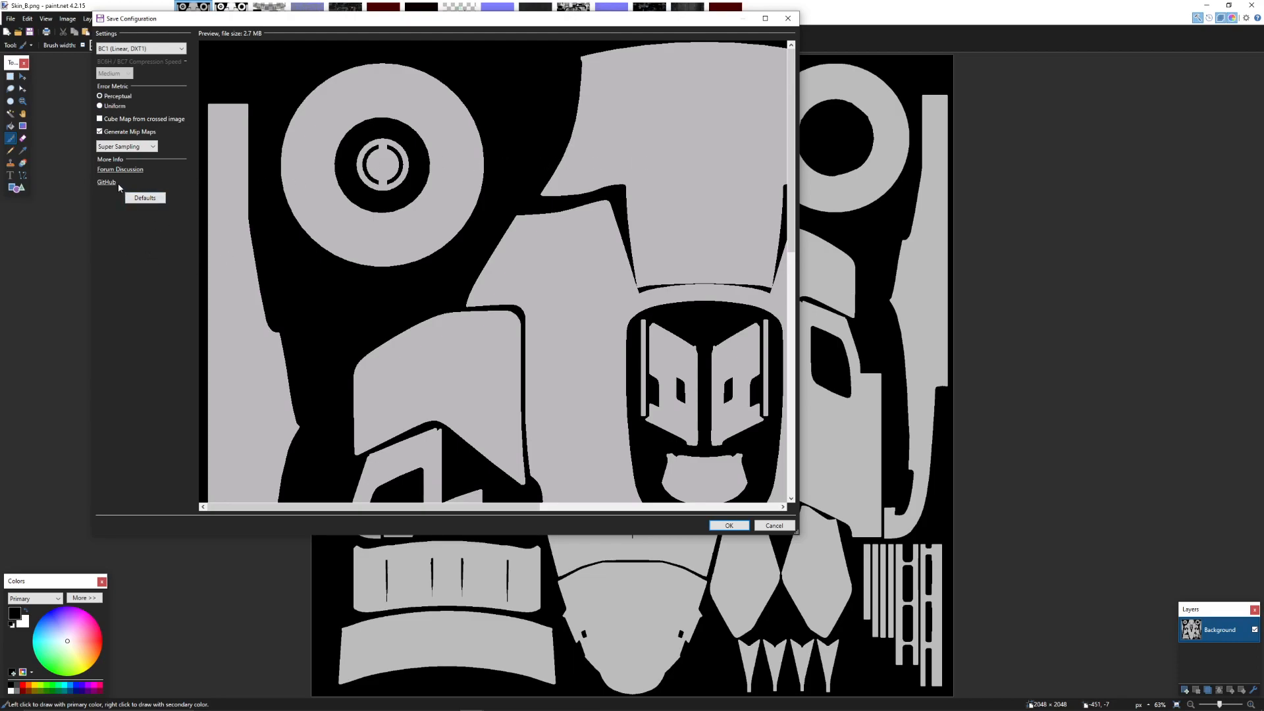
left_click(125, 132)
left_click(735, 526)
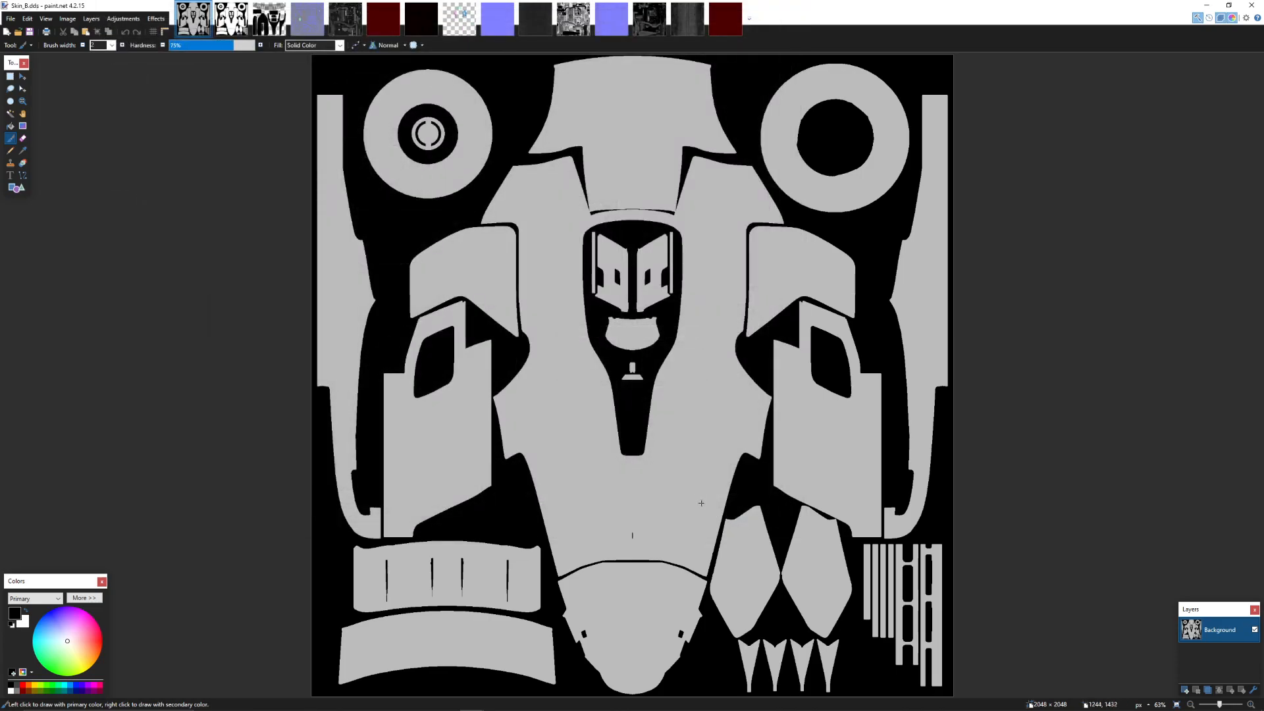
Switch to the TEST01 folder, compare the file types of the two Skin_B files, and return to paint.net
left_click(1208, 5)
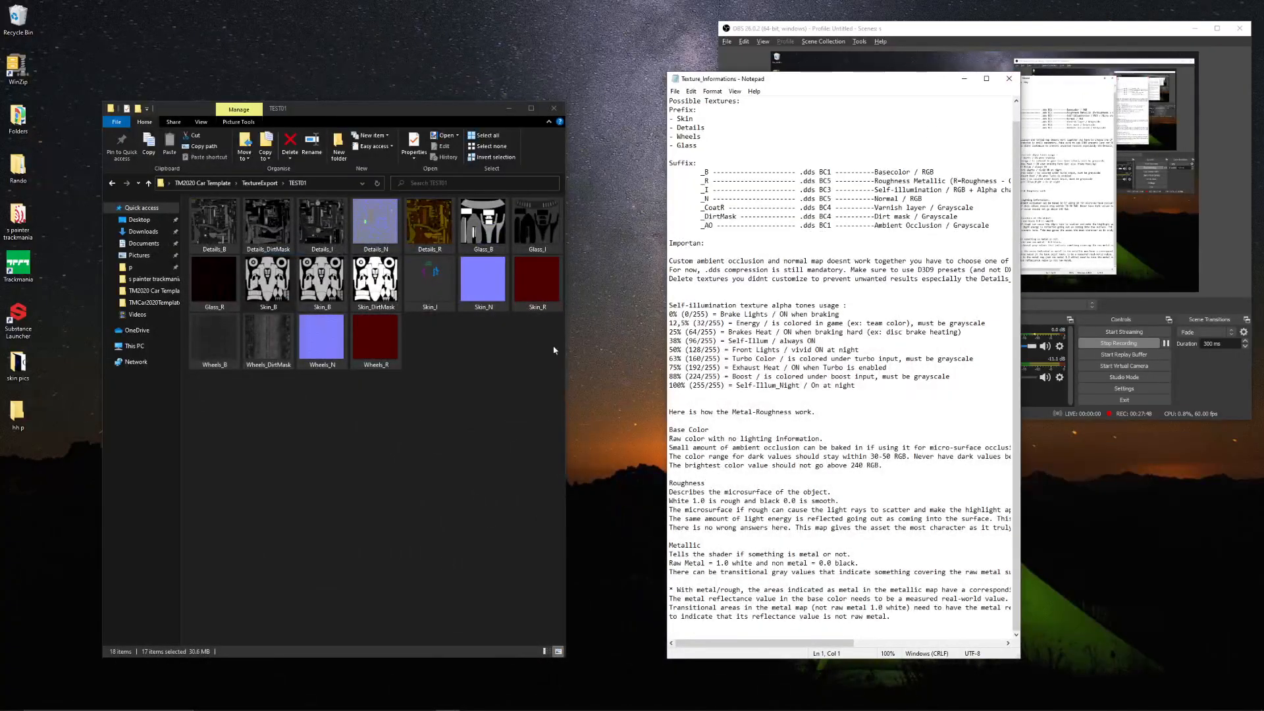
left_click(463, 406)
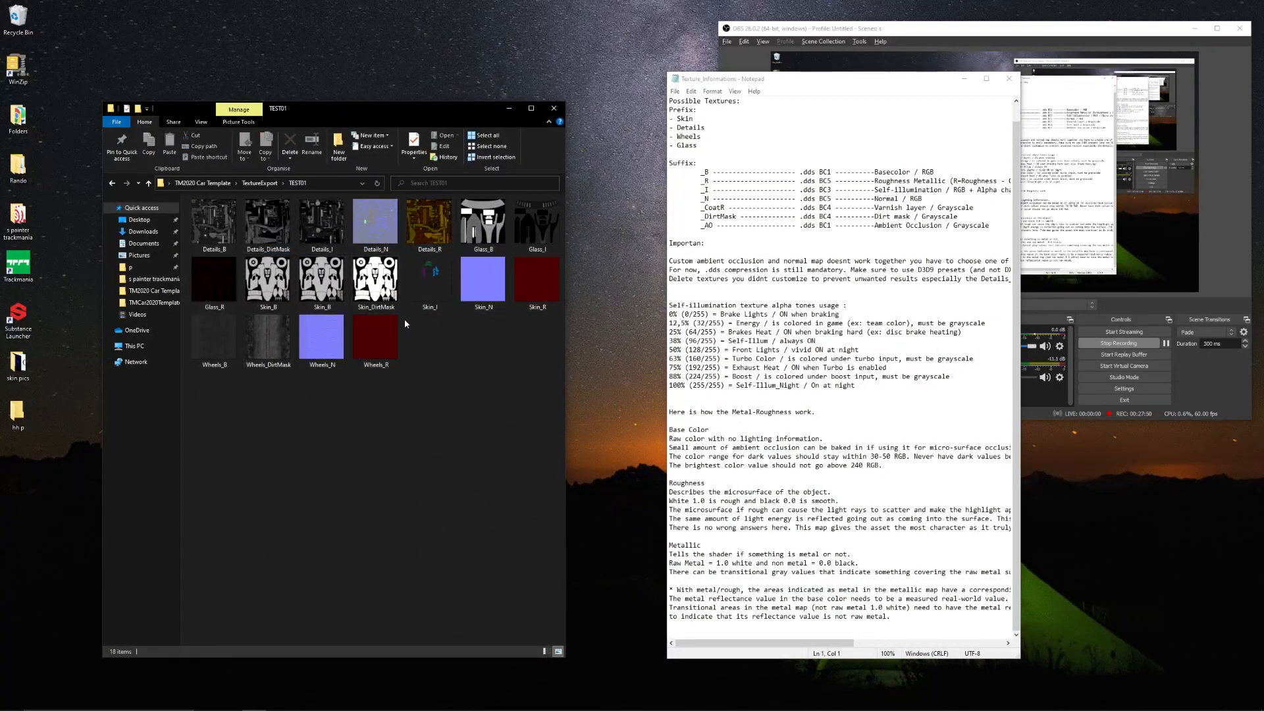
mouse_move(333, 301)
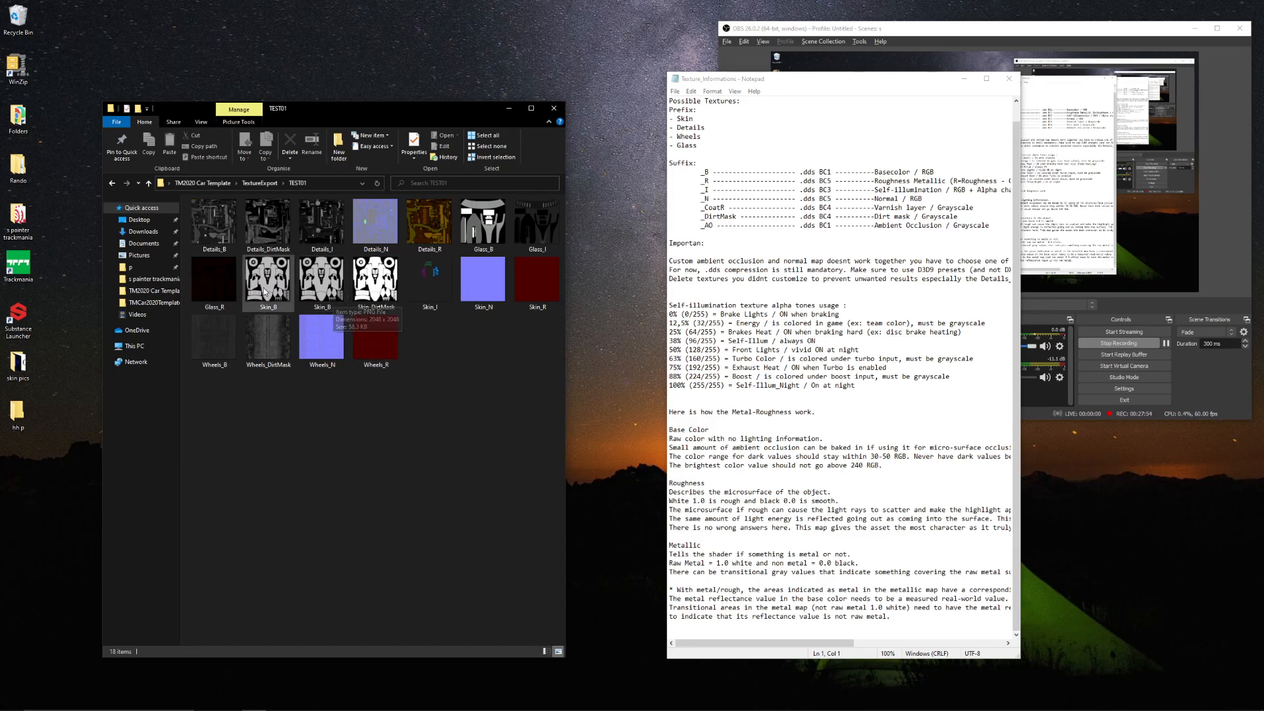
mouse_move(264, 291)
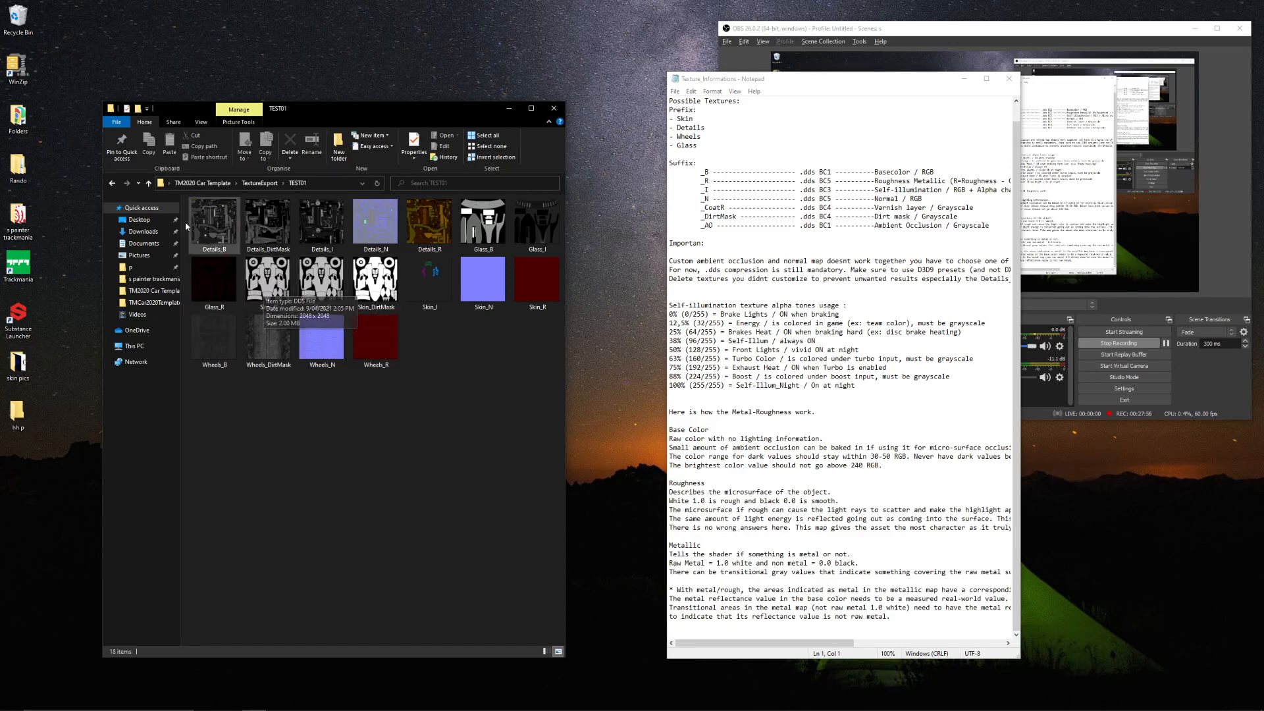
mouse_move(330, 708)
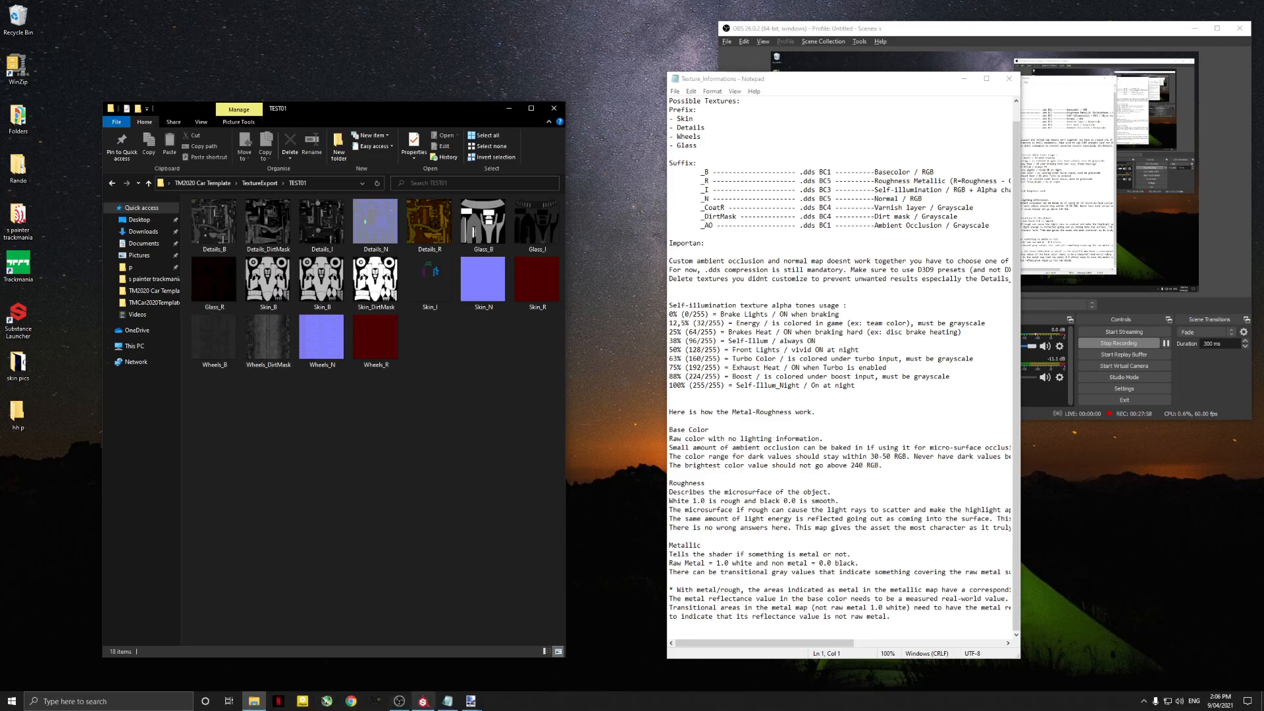
left_click(477, 706)
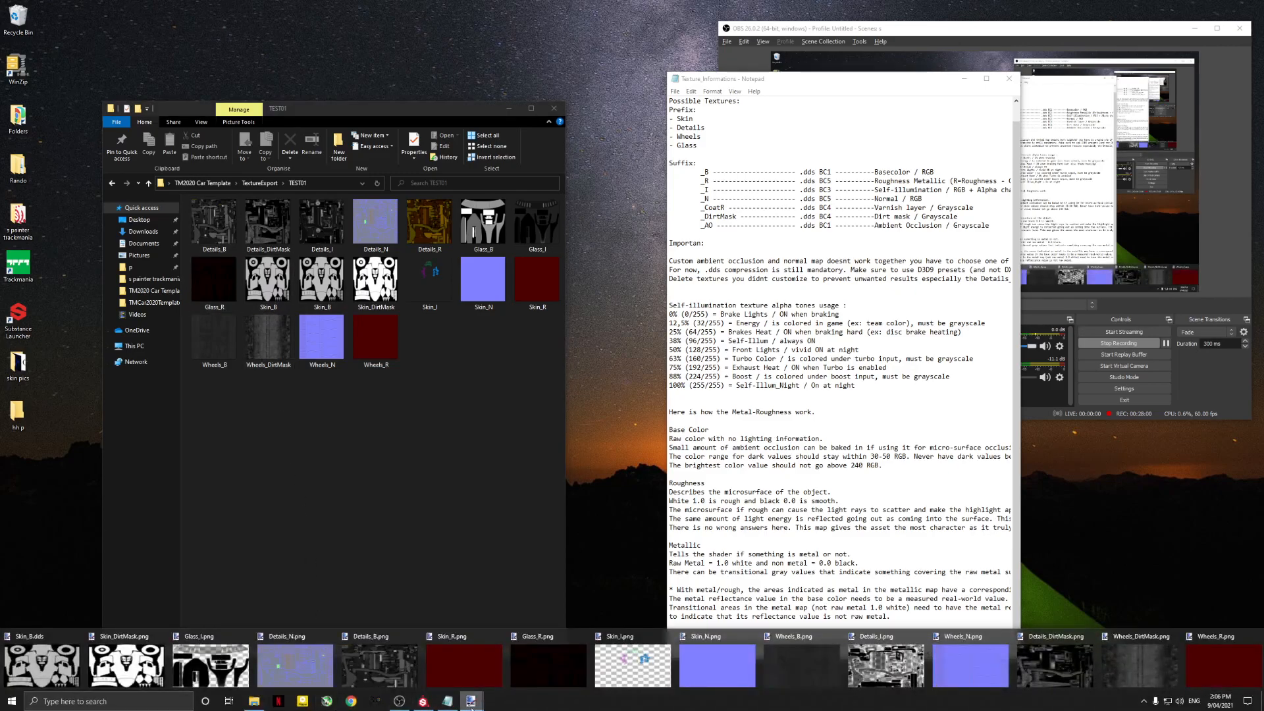
mouse_move(424, 699)
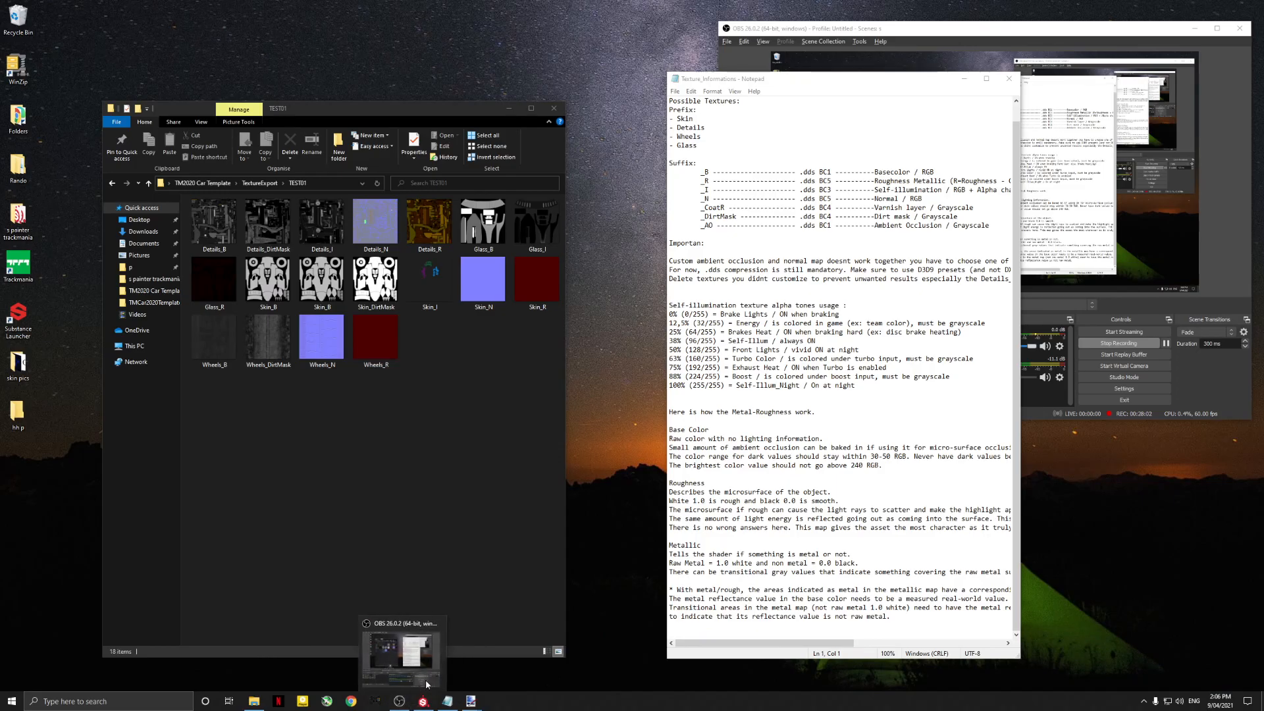
mouse_move(470, 701)
left_click(89, 648)
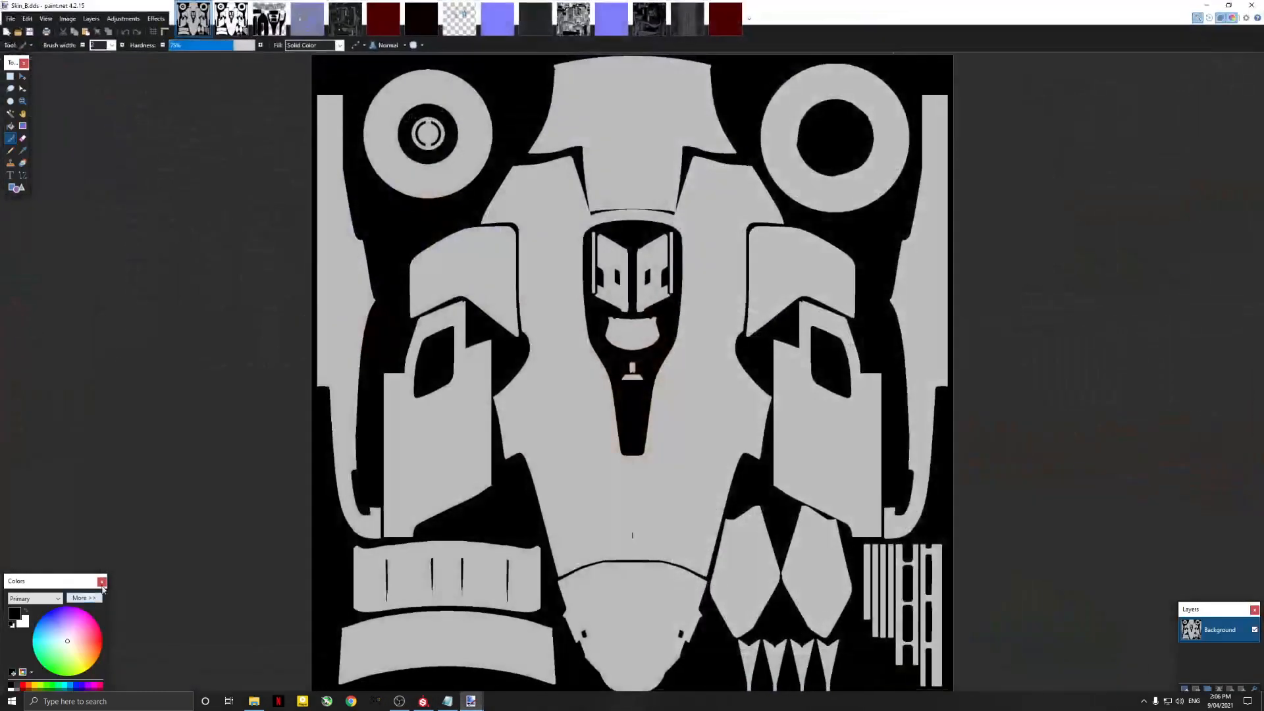
Look through the other open textures, from Skin_DirtMask and Glass_R to the Wheels maps, that still need DDS versions
left_click(231, 17)
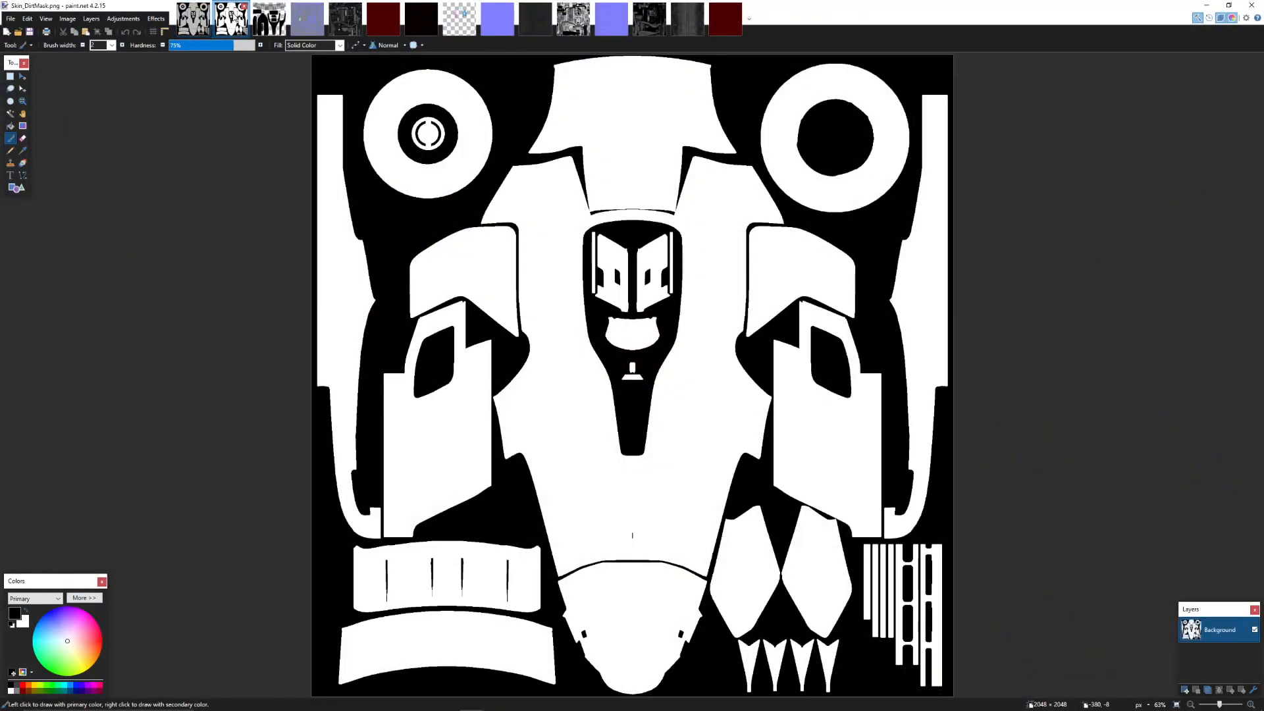
left_click(417, 21)
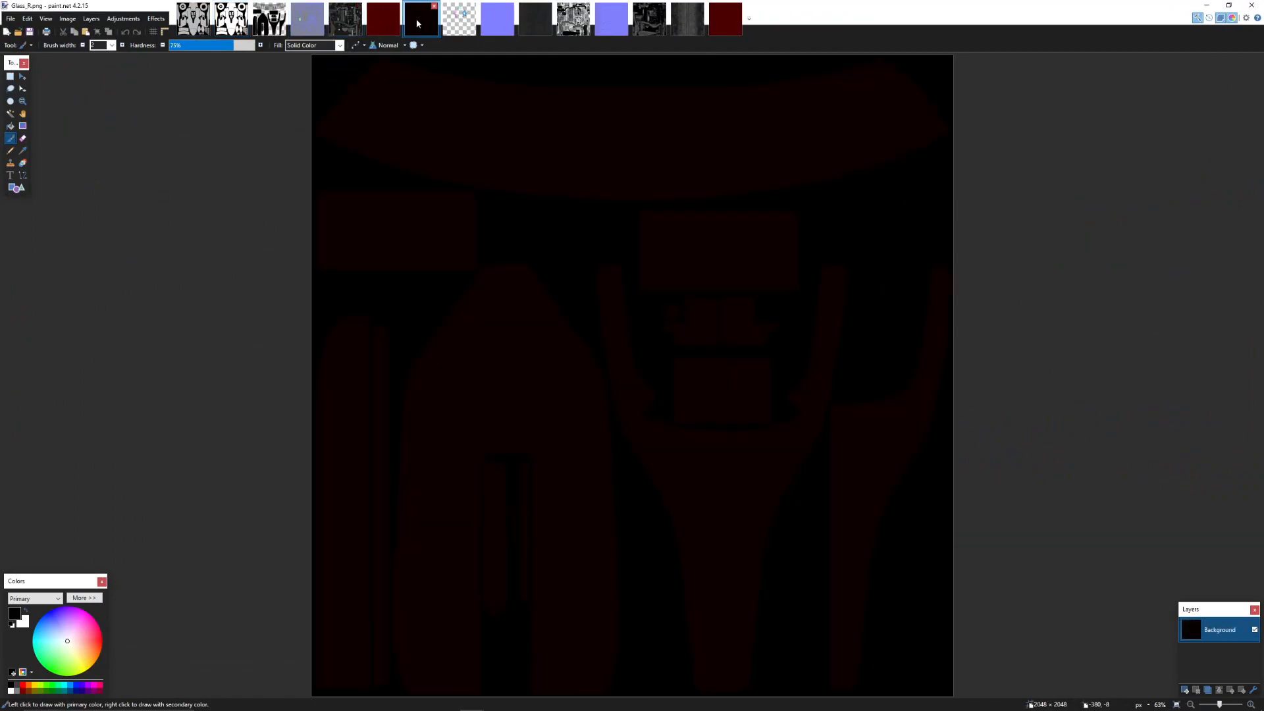
left_click(384, 20)
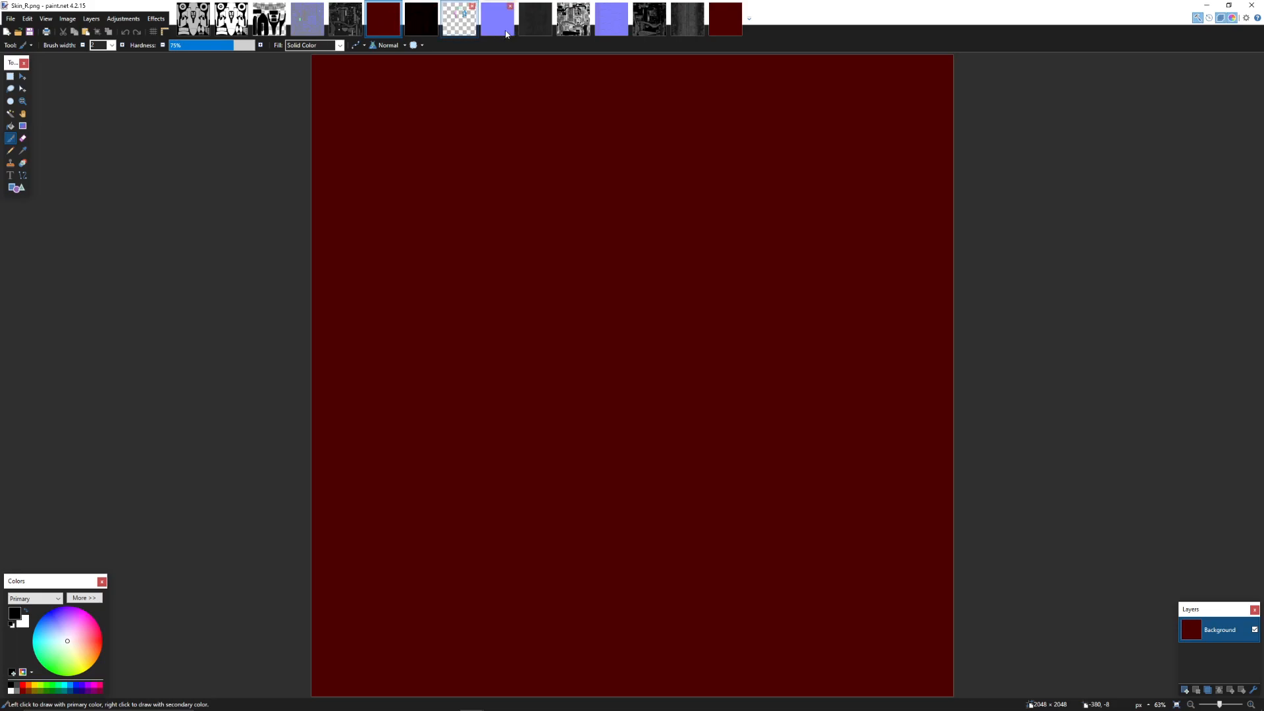
left_click(535, 23)
left_click(571, 31)
left_click(610, 23)
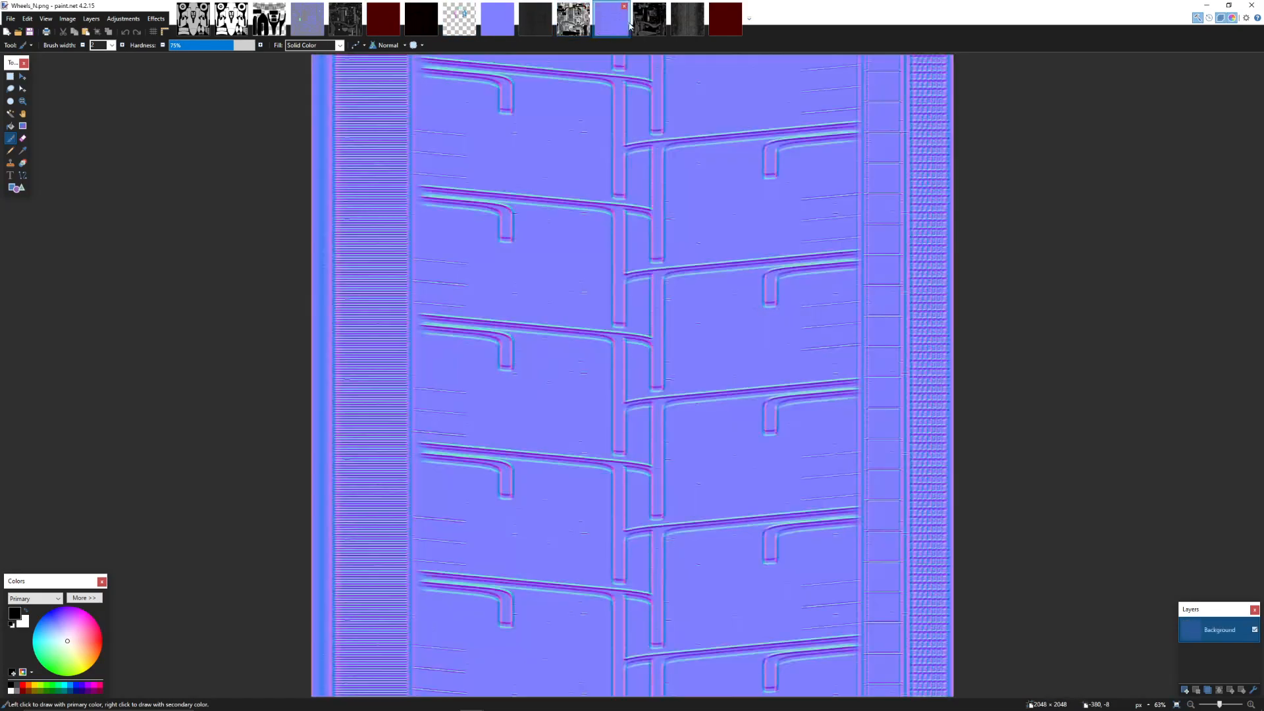
left_click(649, 23)
left_click(690, 25)
left_click(725, 21)
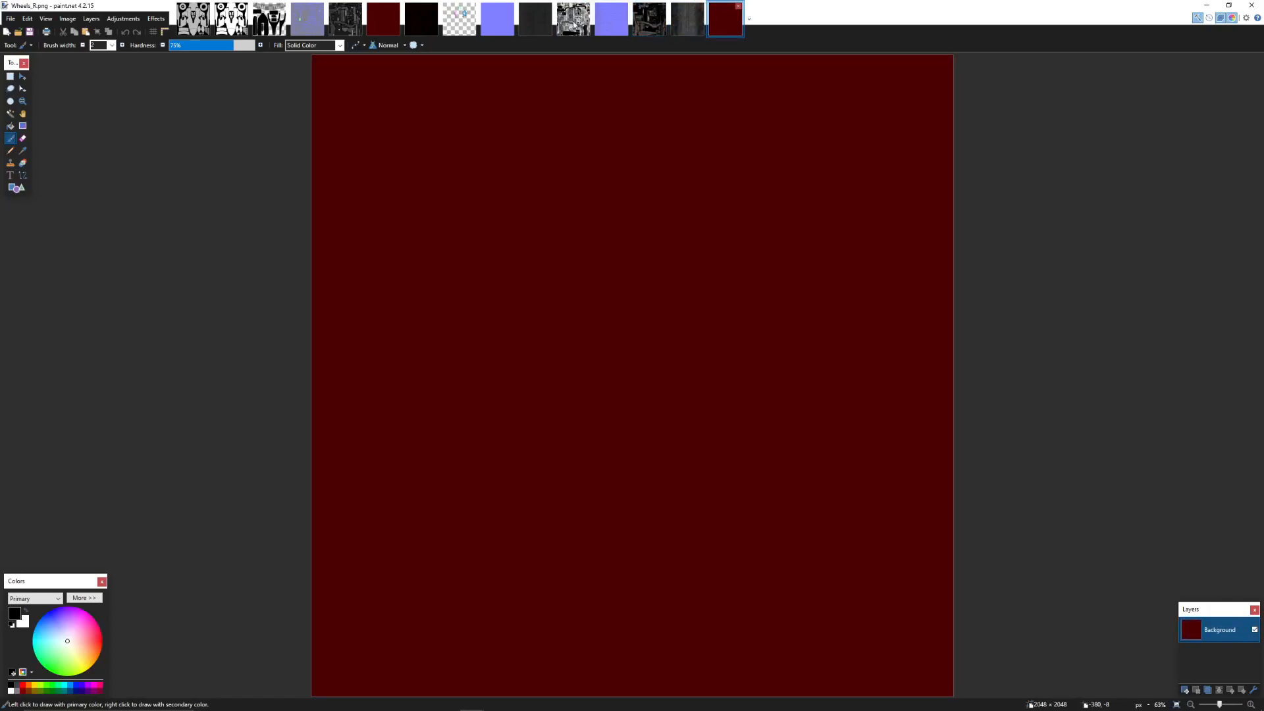
Save the Skin_DirtMask texture in the TEST01 folder as a DirectDraw Surface (DDS) file, keeping its name
left_click(232, 25)
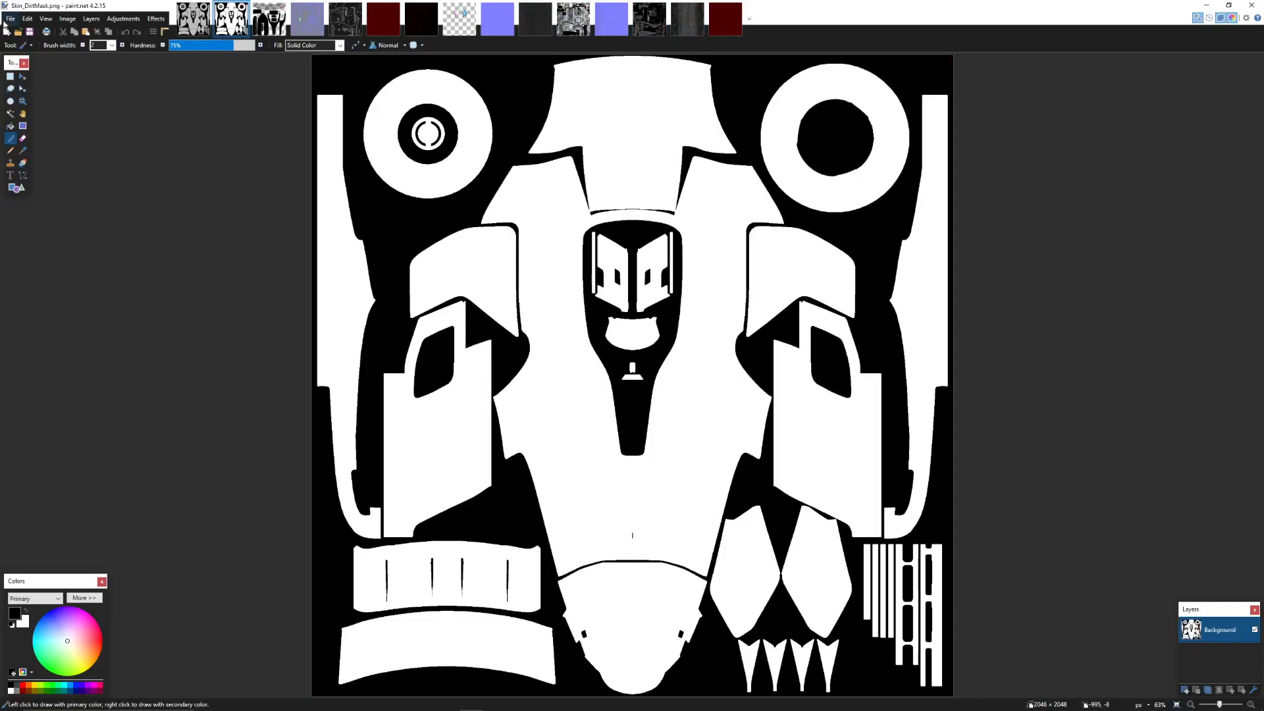
left_click(27, 19)
mouse_move(11, 18)
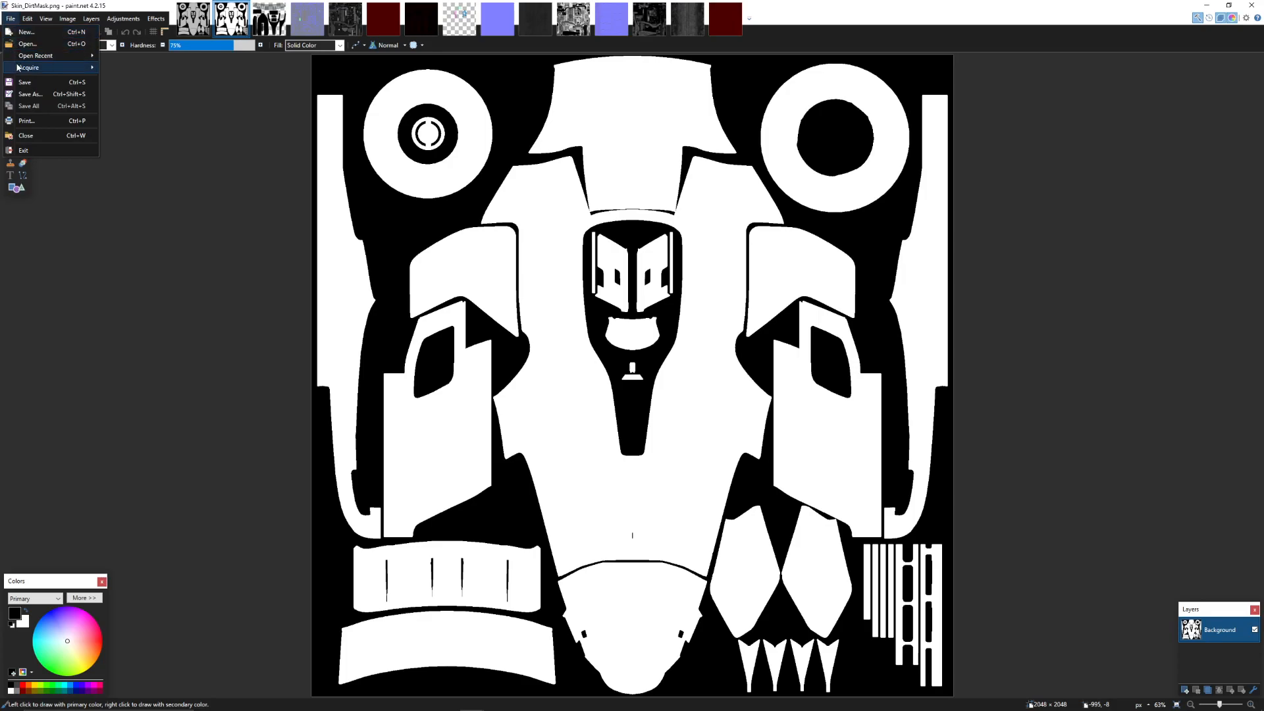
left_click(36, 96)
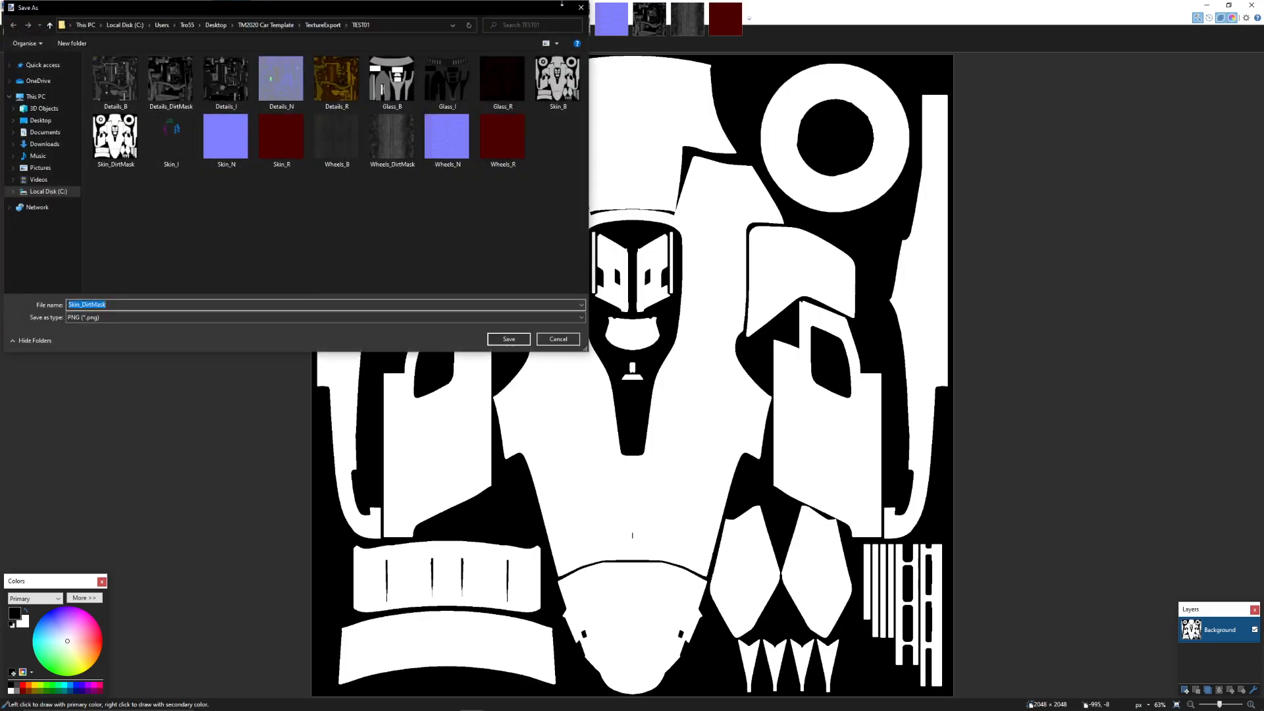
left_click(122, 319)
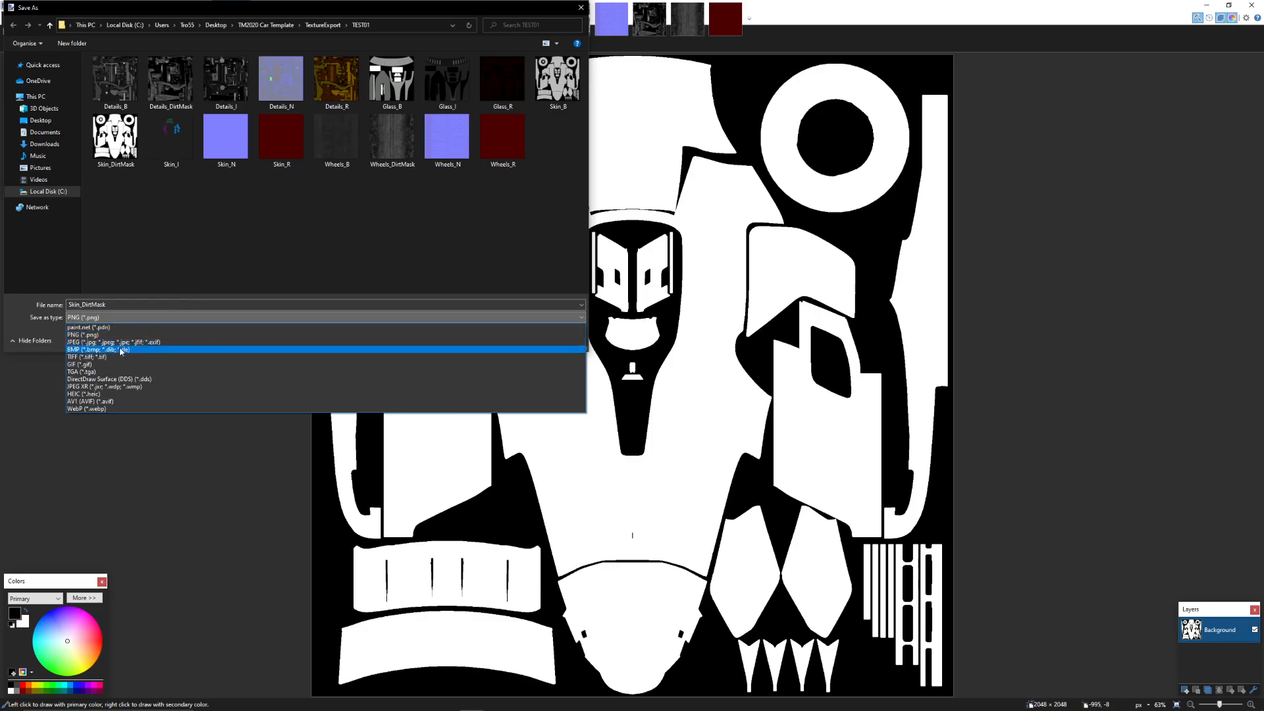
left_click(125, 379)
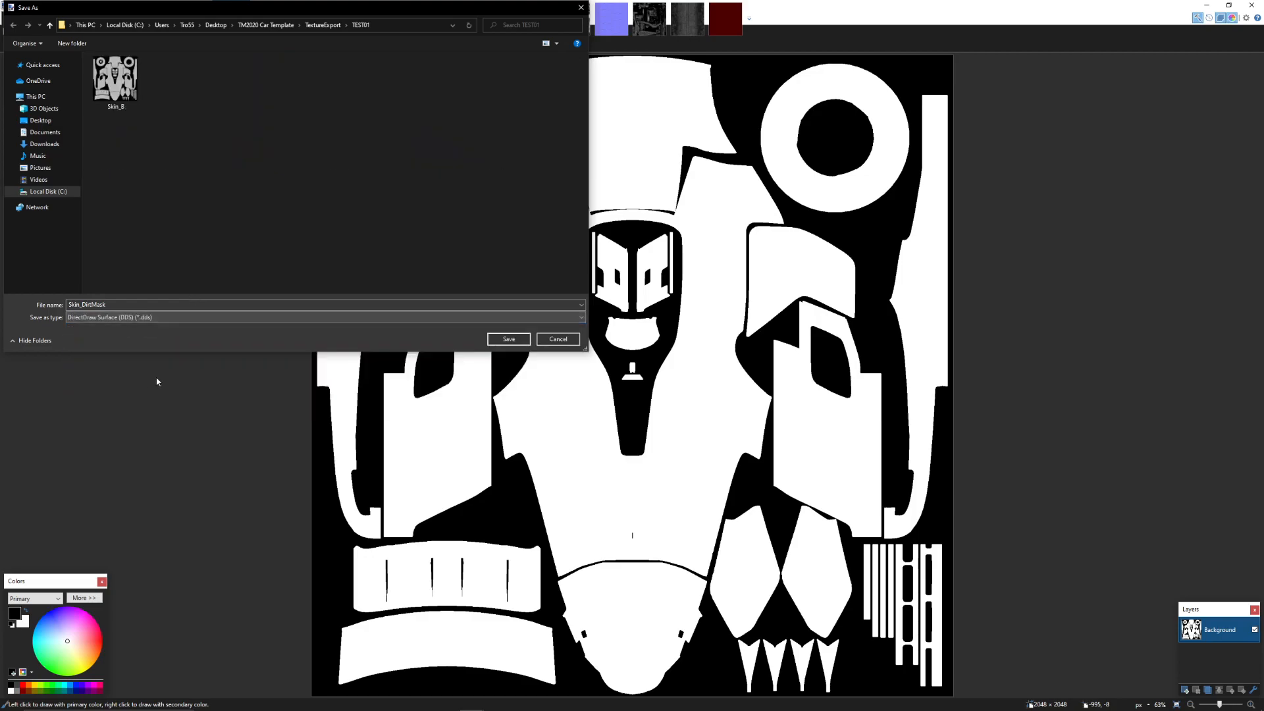
left_click(507, 339)
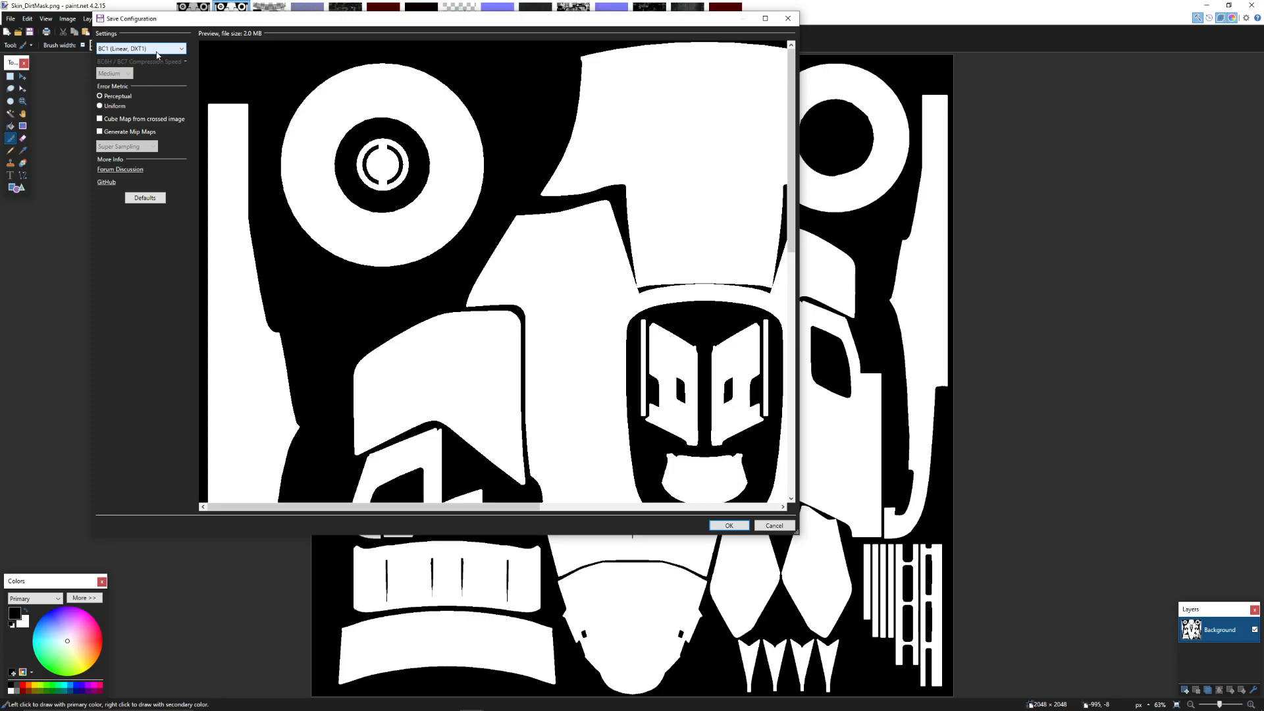
Check the dirt mask format in Texture_Informations, set BC4 (Linear, Unsigned) compression, and finish the Skin_DirtMask save
left_click(447, 702)
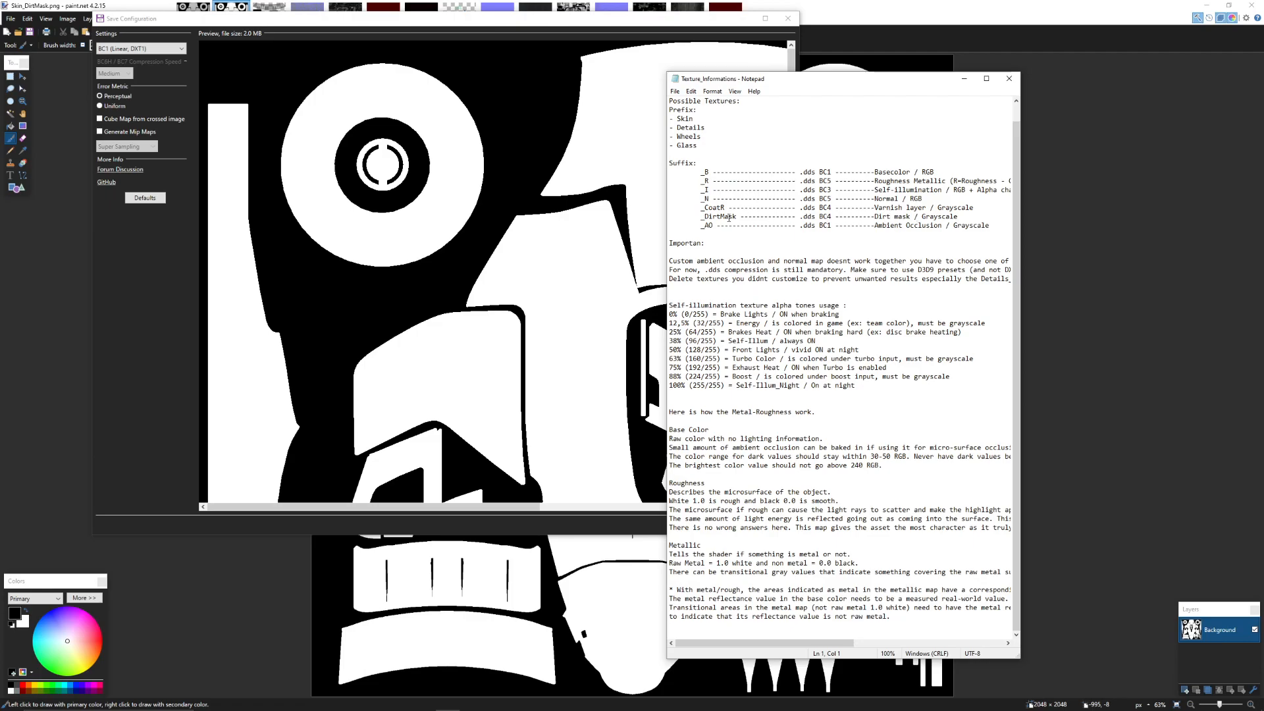
left_click(141, 48)
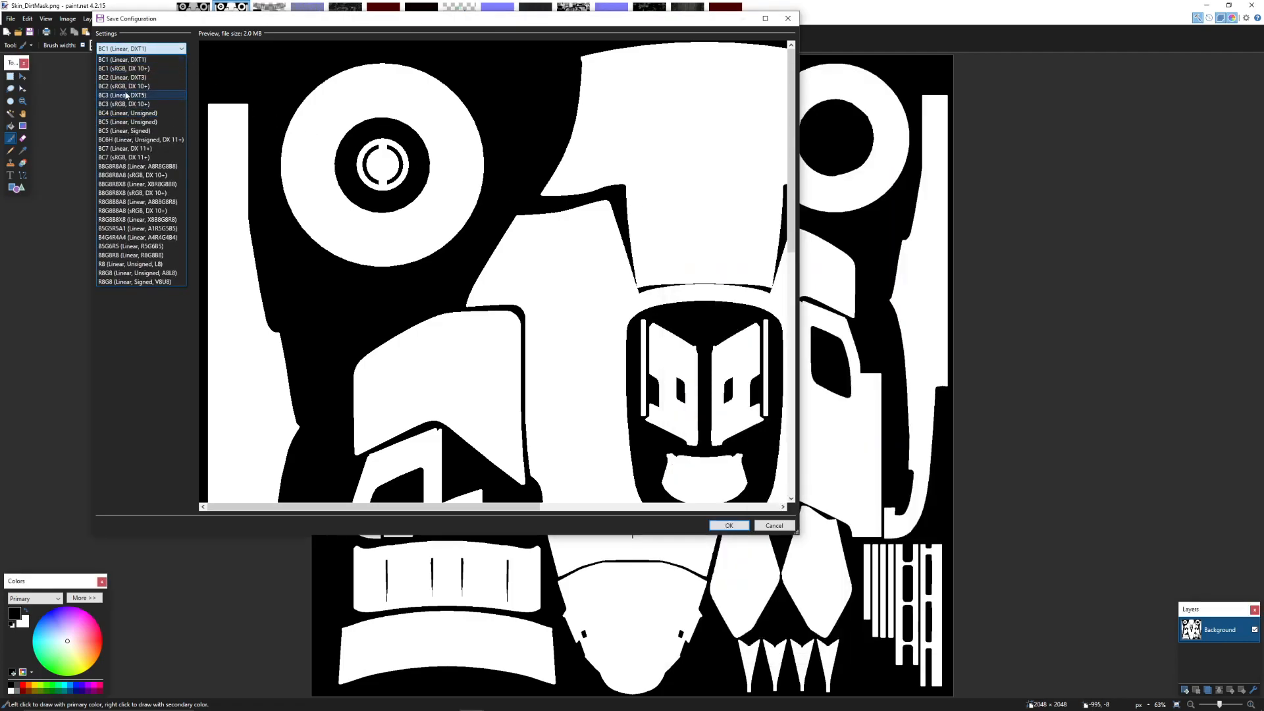
left_click(129, 113)
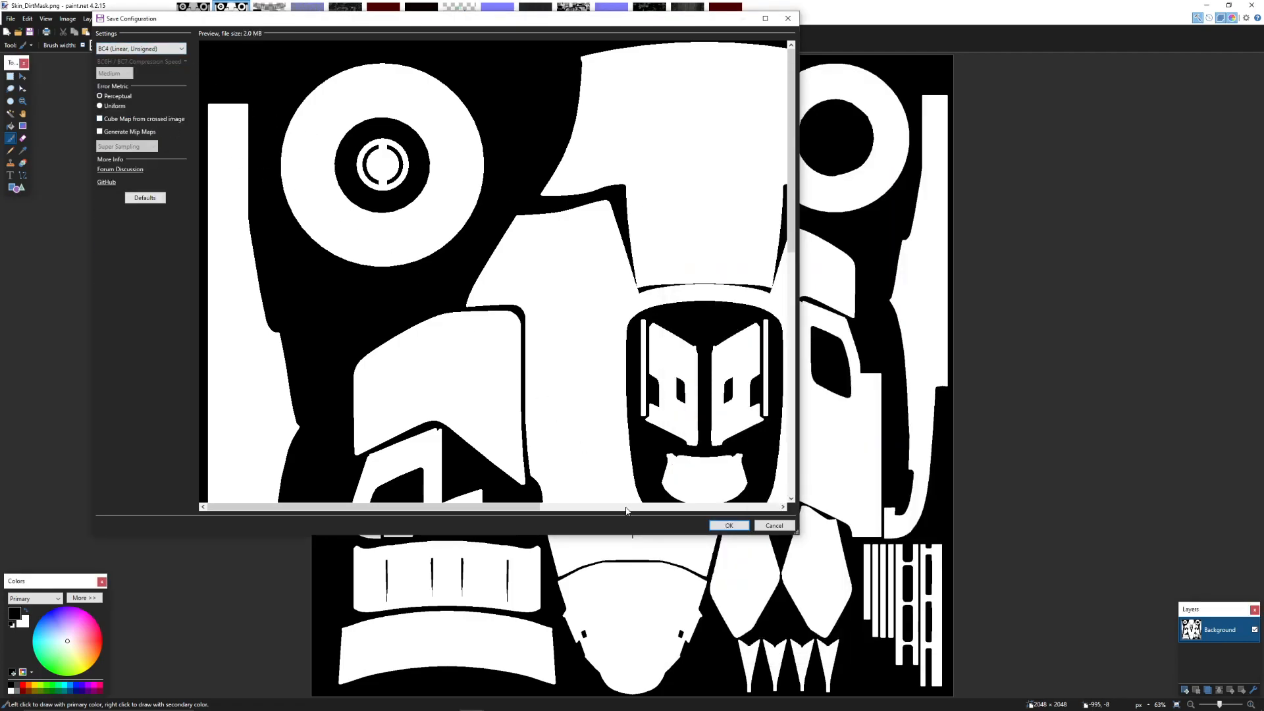
left_click(727, 525)
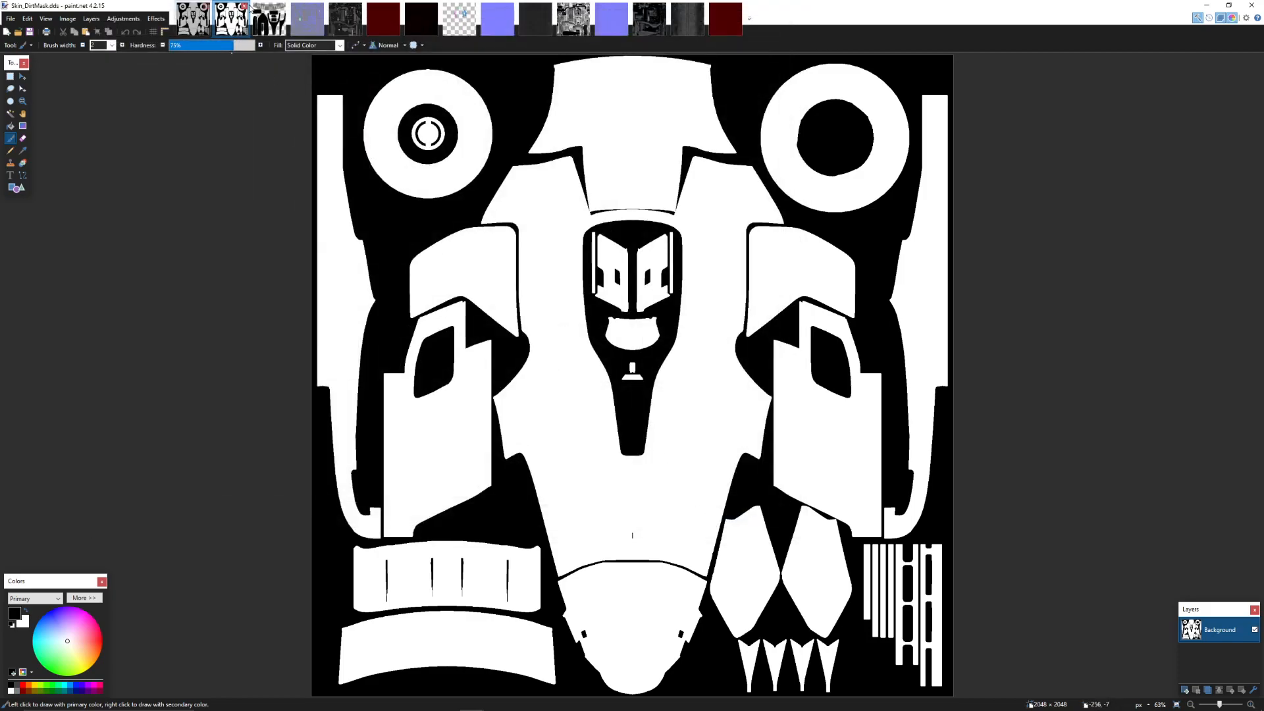
Save the Glass_I texture in the TEST01 folder as a DirectDraw Surface (DDS) file, keeping its name
left_click(269, 19)
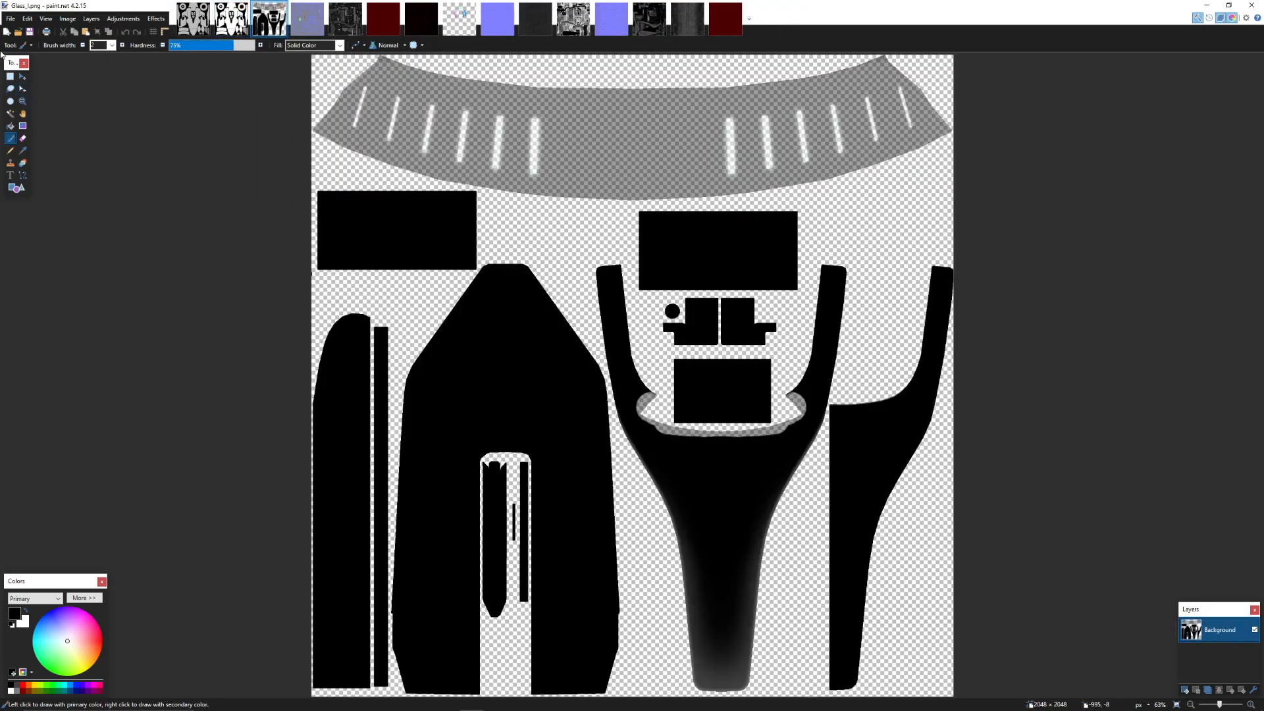
left_click(9, 19)
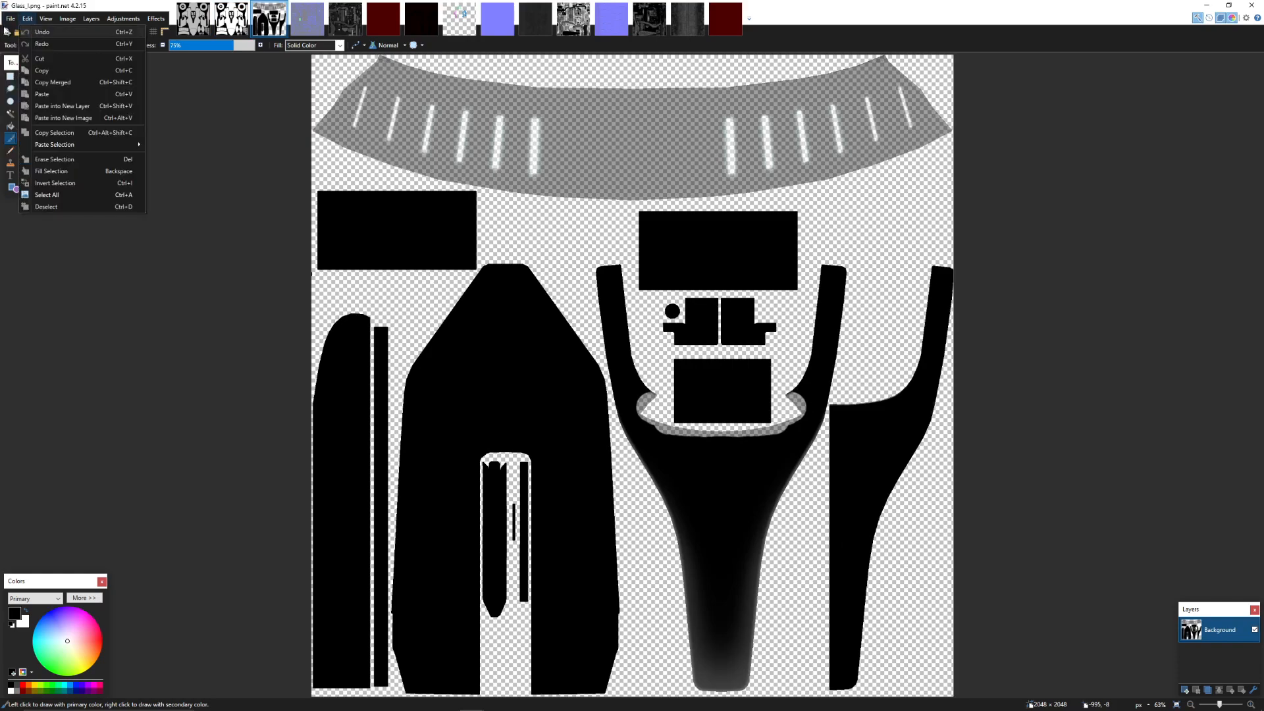
left_click(33, 99)
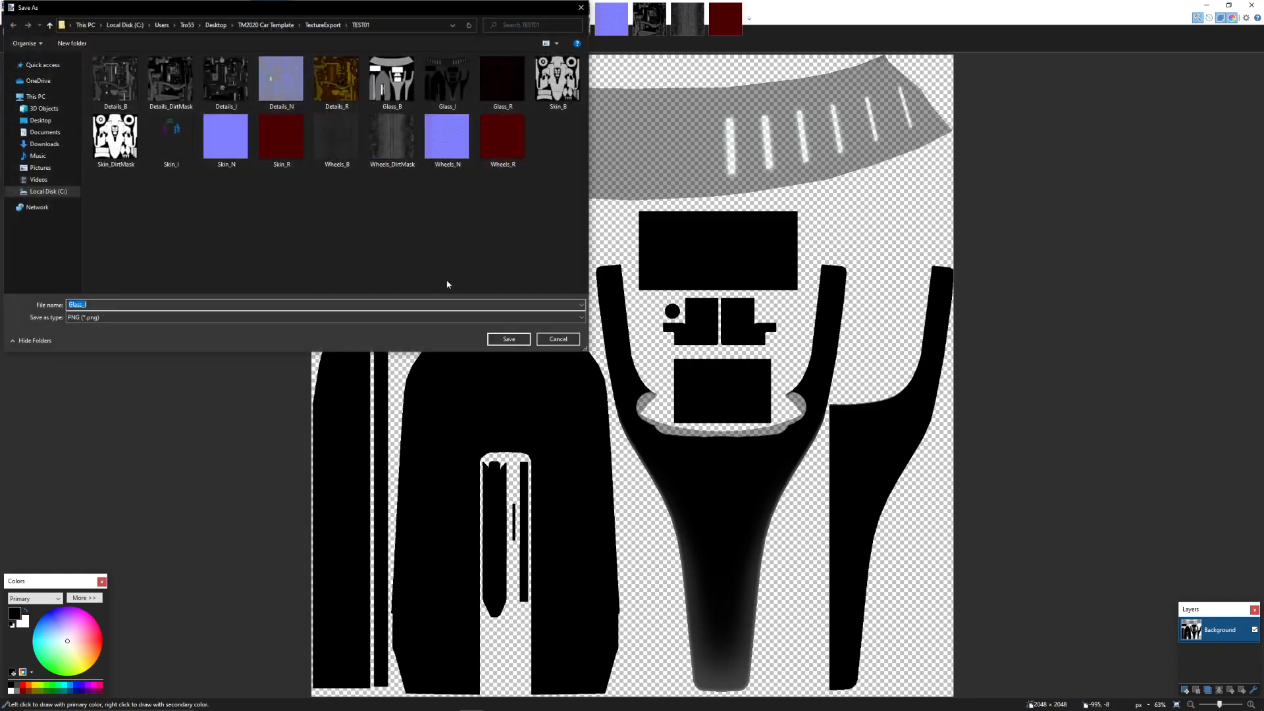
left_click(309, 317)
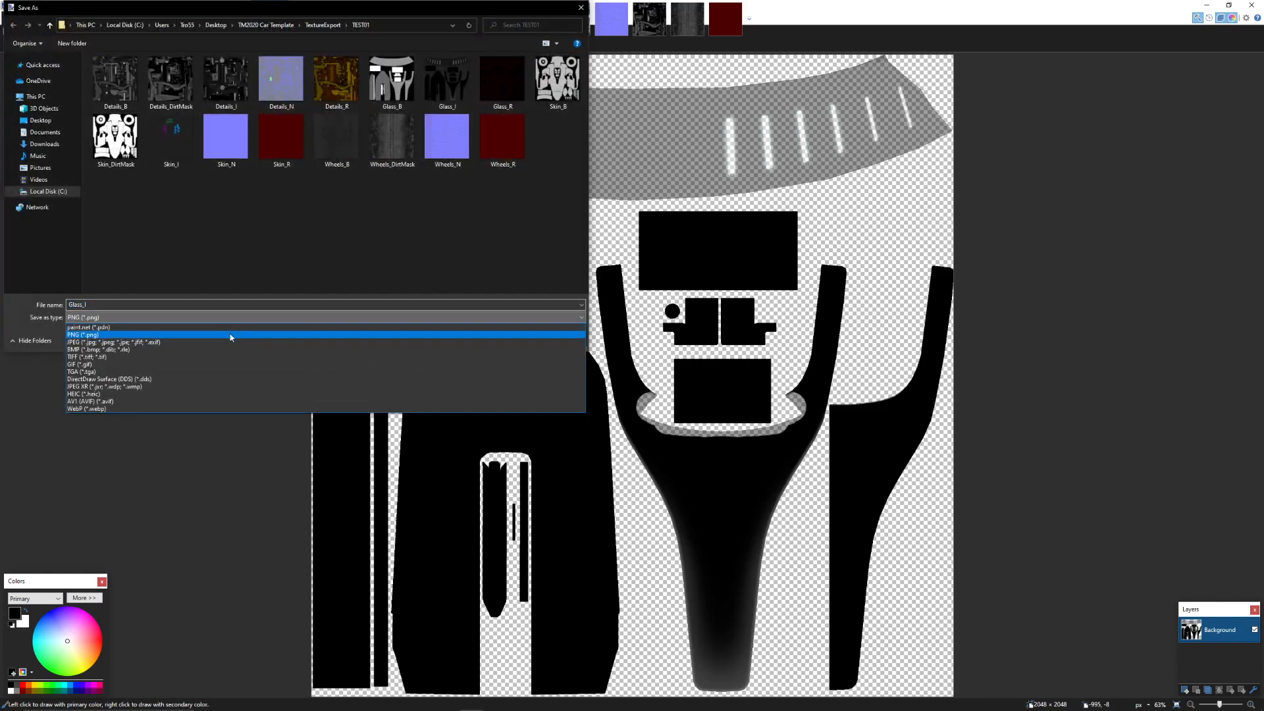
left_click(115, 379)
left_click(508, 340)
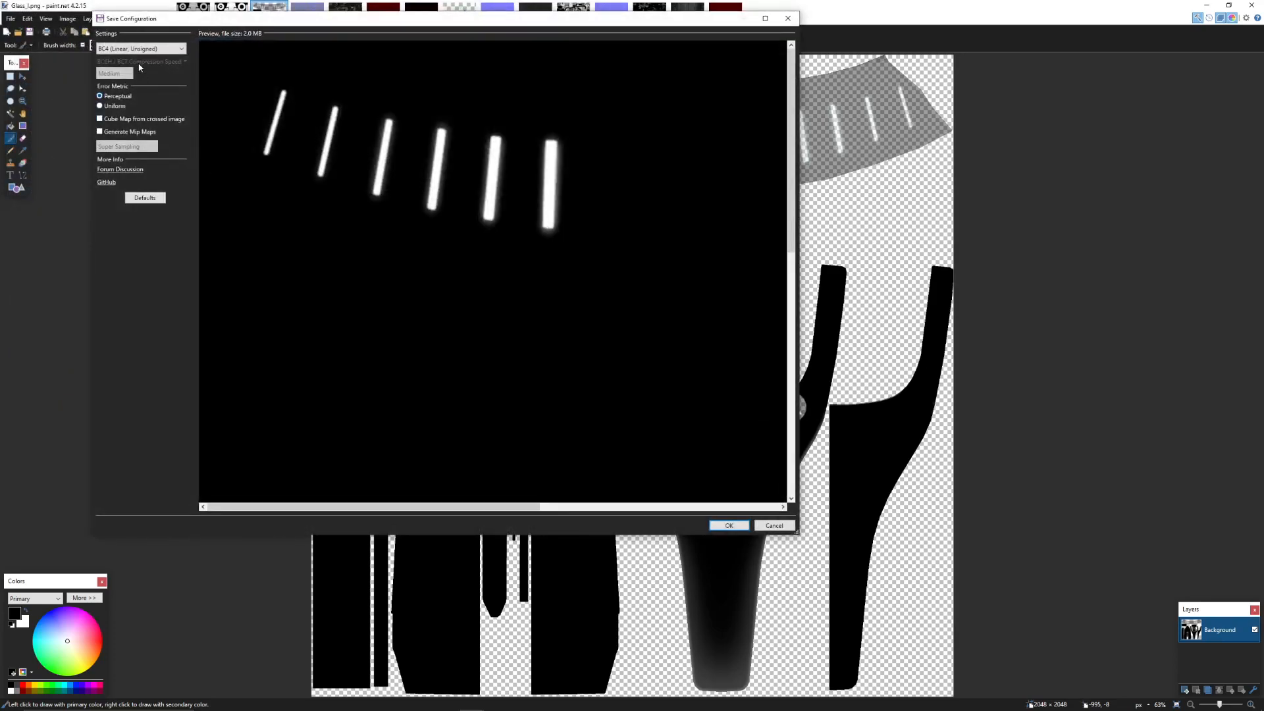
Check the self-illumination format in Texture_Informations, set BC3 (Linear, DXT5) compression, and finish the Glass_I save
left_click_drag(329, 26, 408, 130)
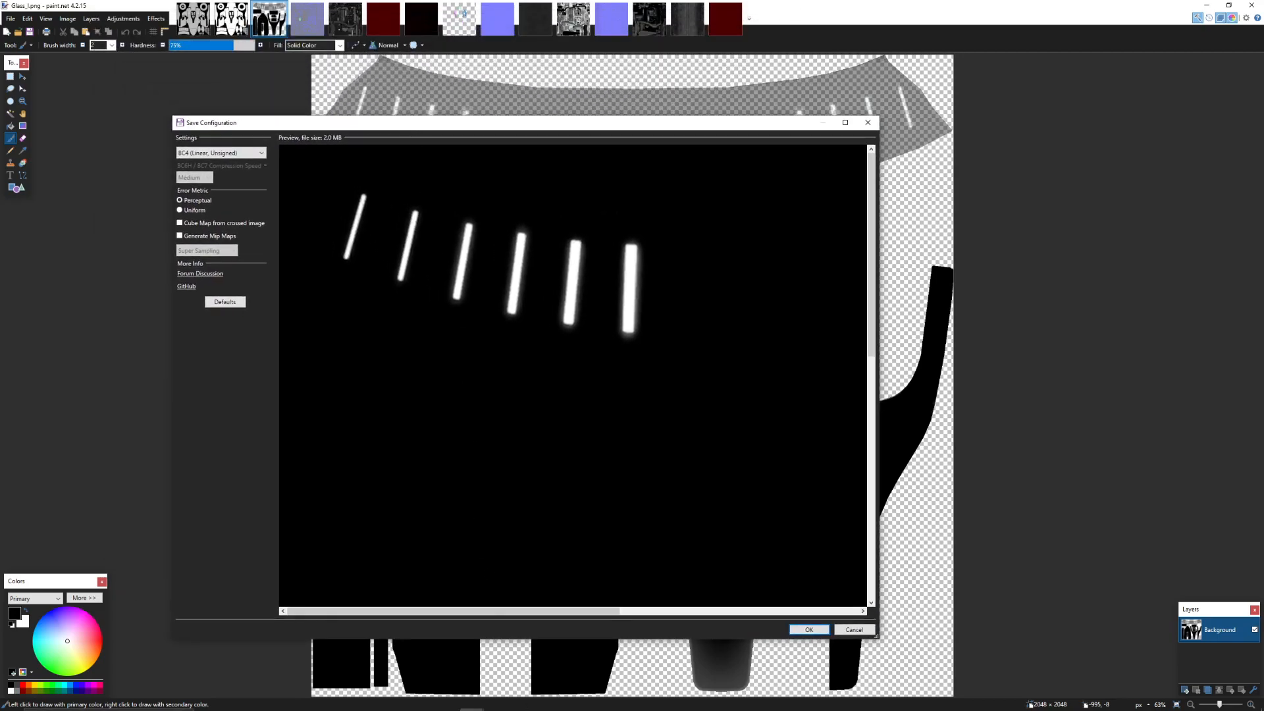
left_click(454, 702)
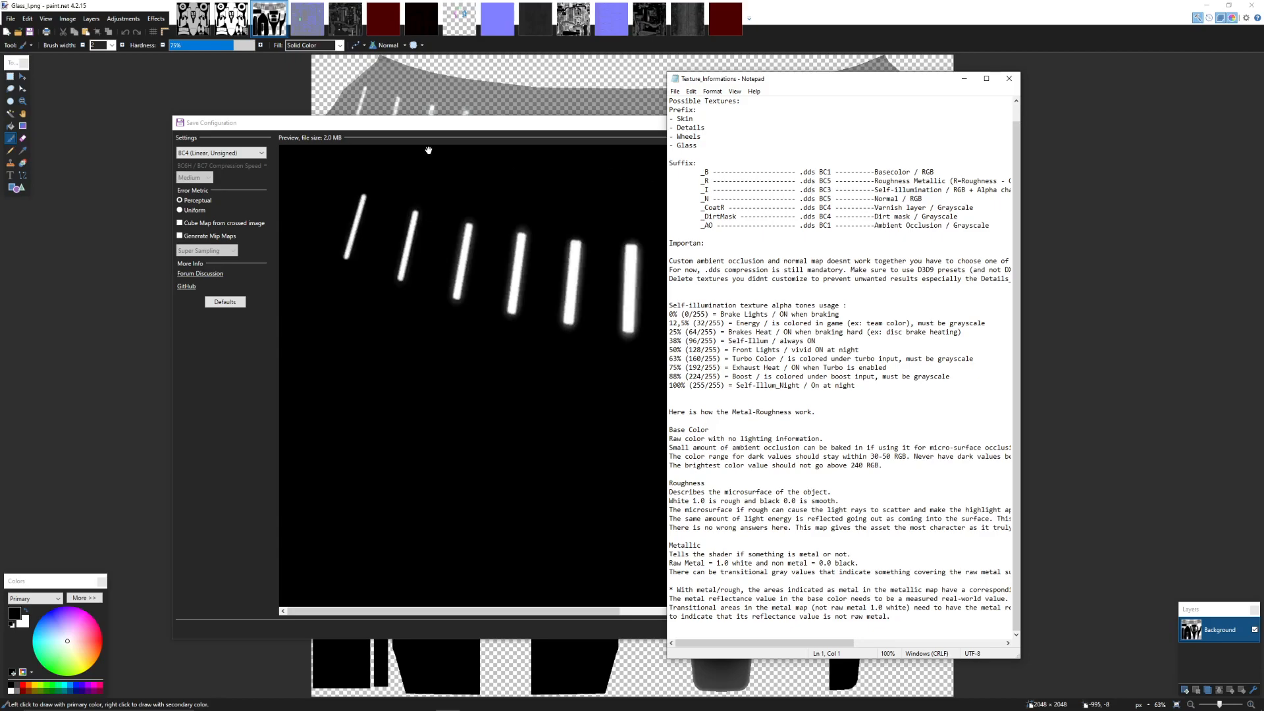
left_click(220, 152)
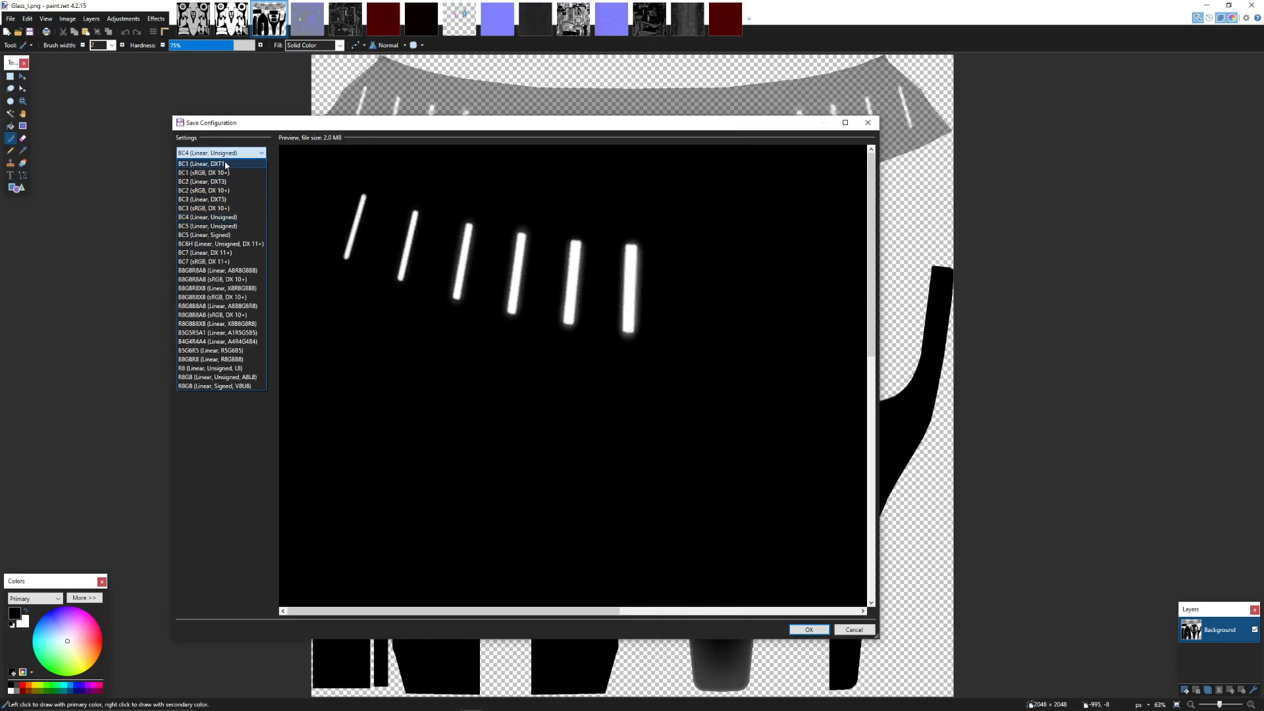
left_click(222, 199)
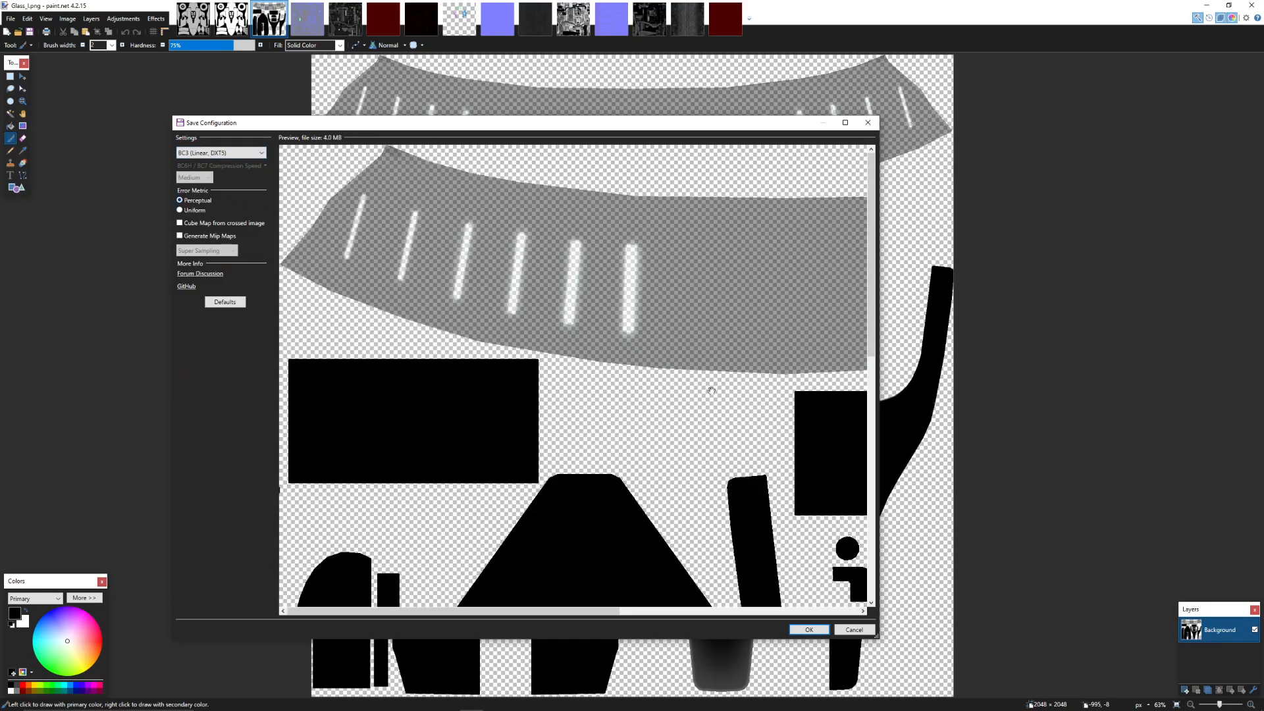
left_click(810, 630)
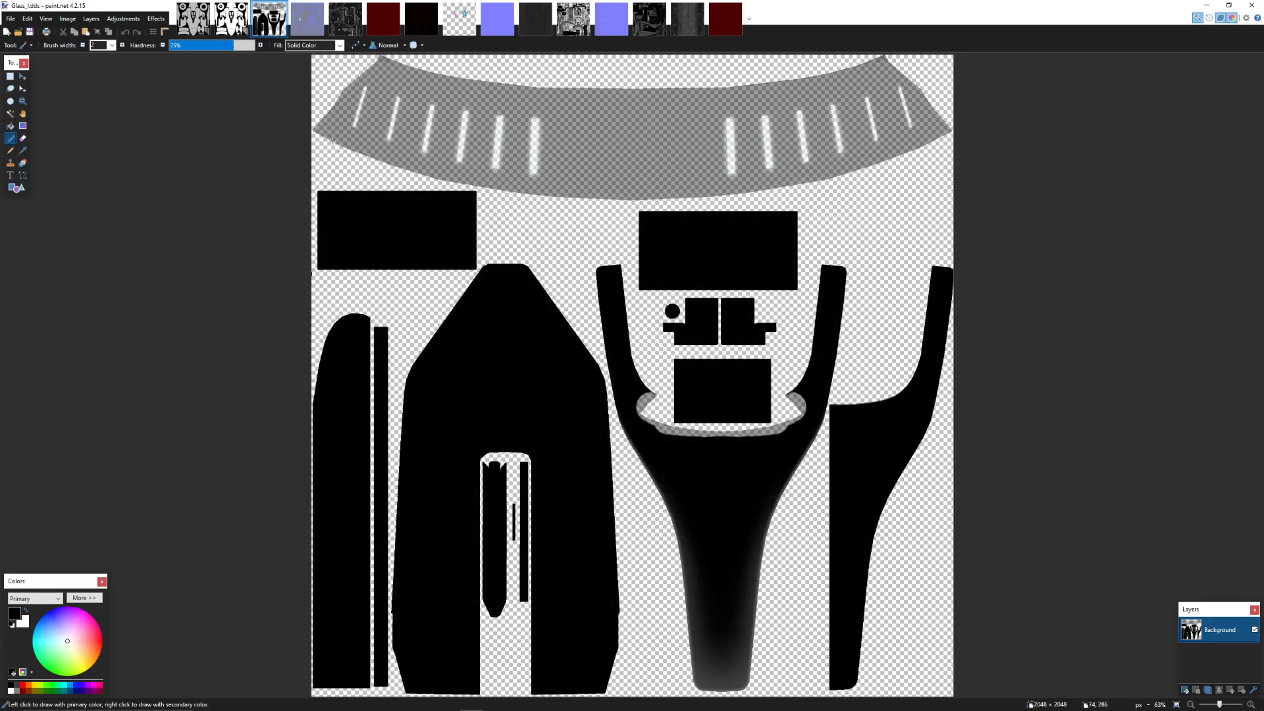
Close the Details_N texture and save Details_B in the TEST01 folder as a DirectDraw Surface (DDS) file, keeping its name
left_click(312, 22)
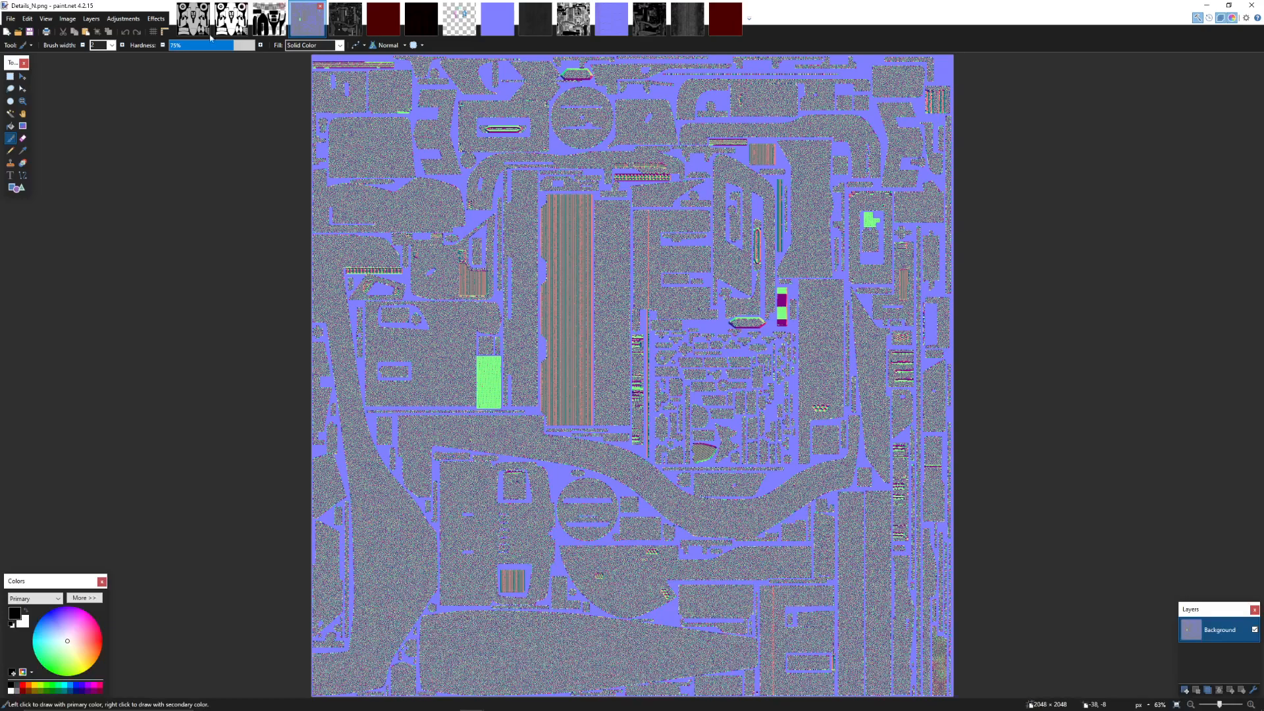
left_click(320, 12)
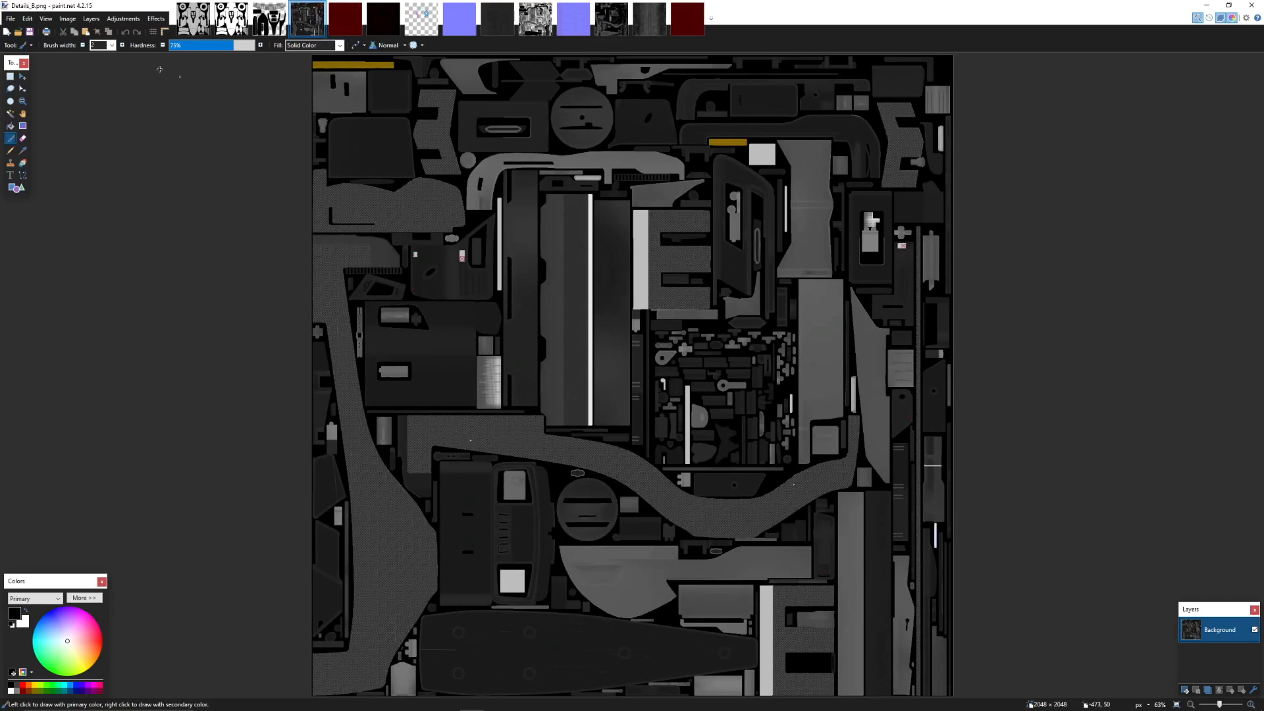
left_click(11, 18)
left_click(33, 97)
left_click(164, 317)
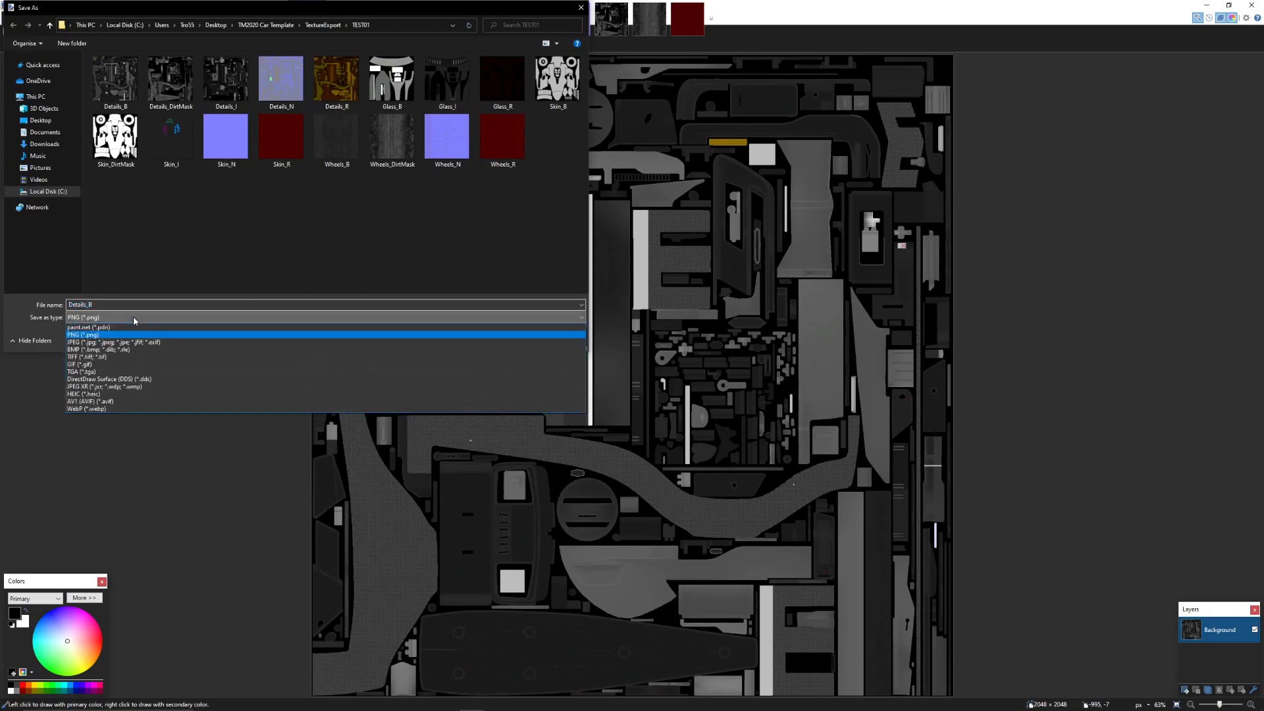
left_click(164, 381)
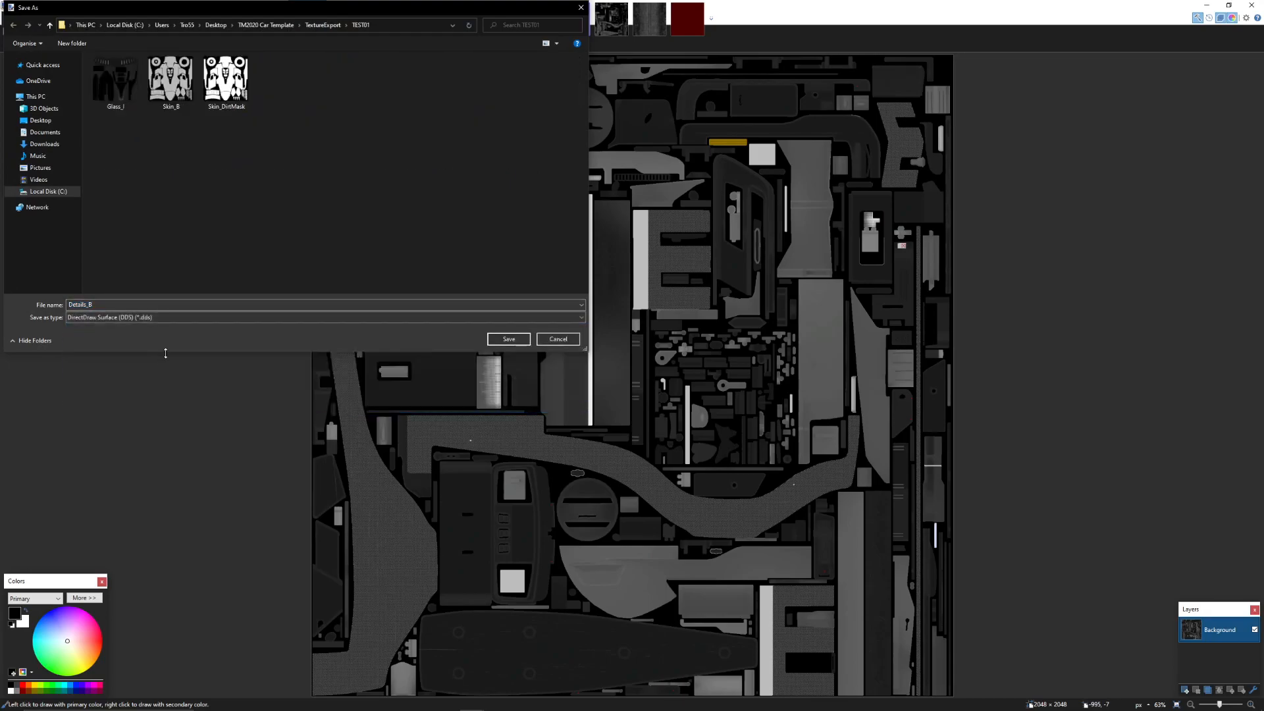
left_click(510, 339)
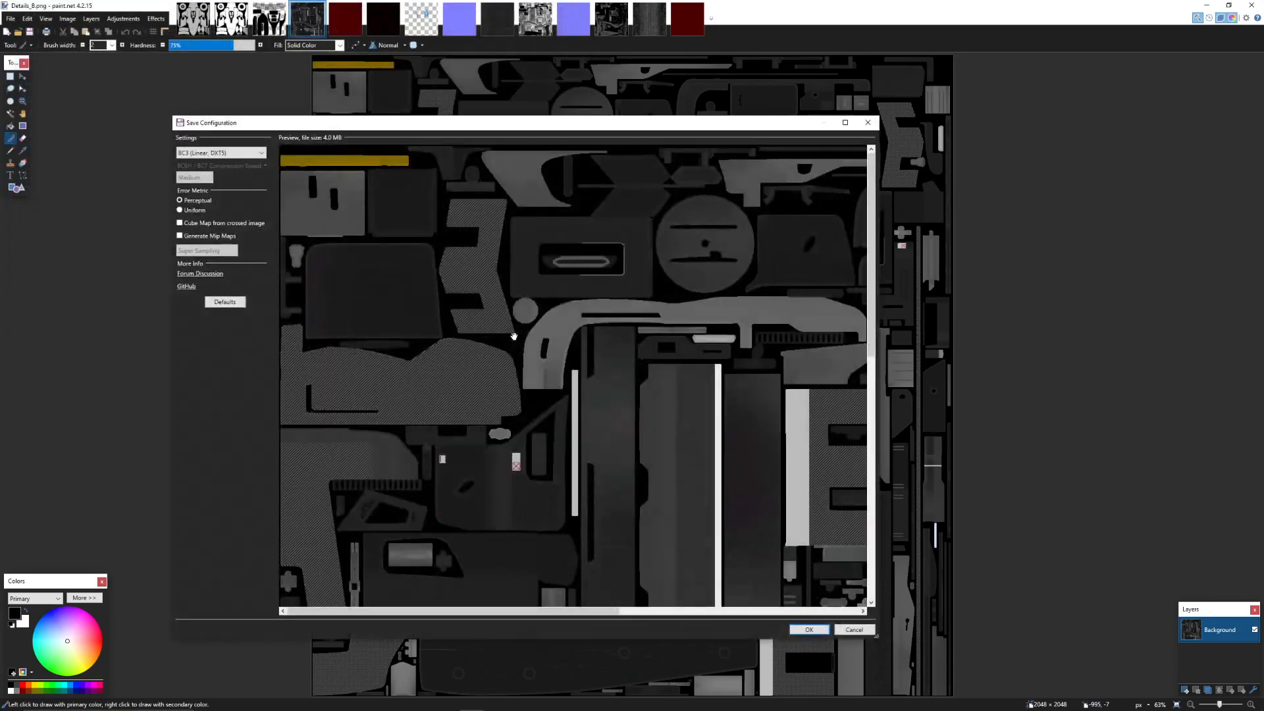
Set BC1 (Linear, DXT1) compression for Details_B, check it against Texture_Informations, and finish the save
left_click(233, 152)
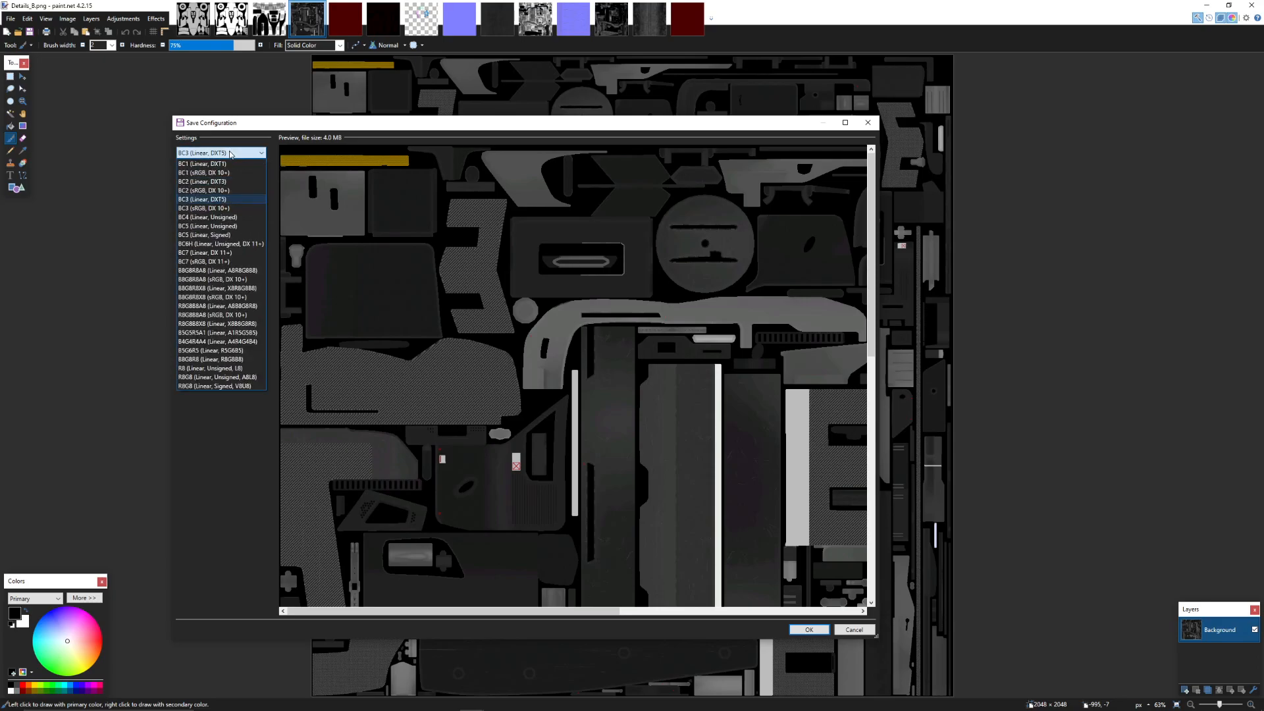
left_click(236, 166)
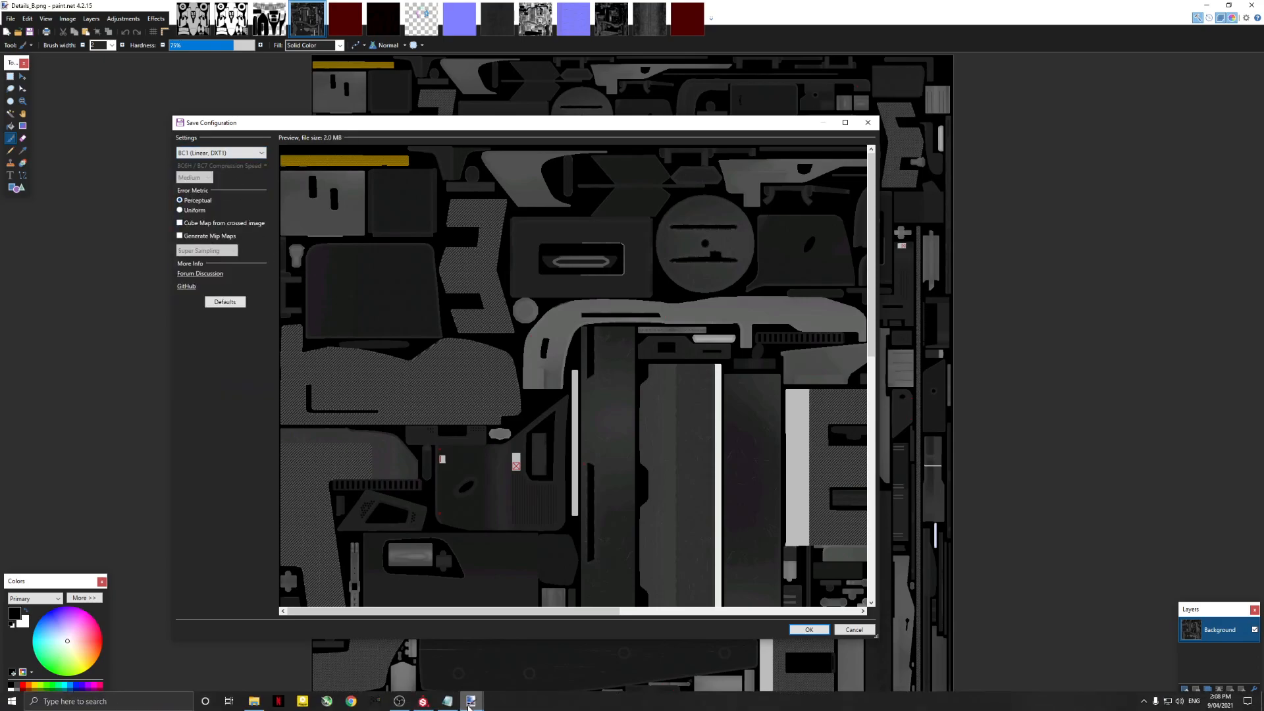
left_click(449, 702)
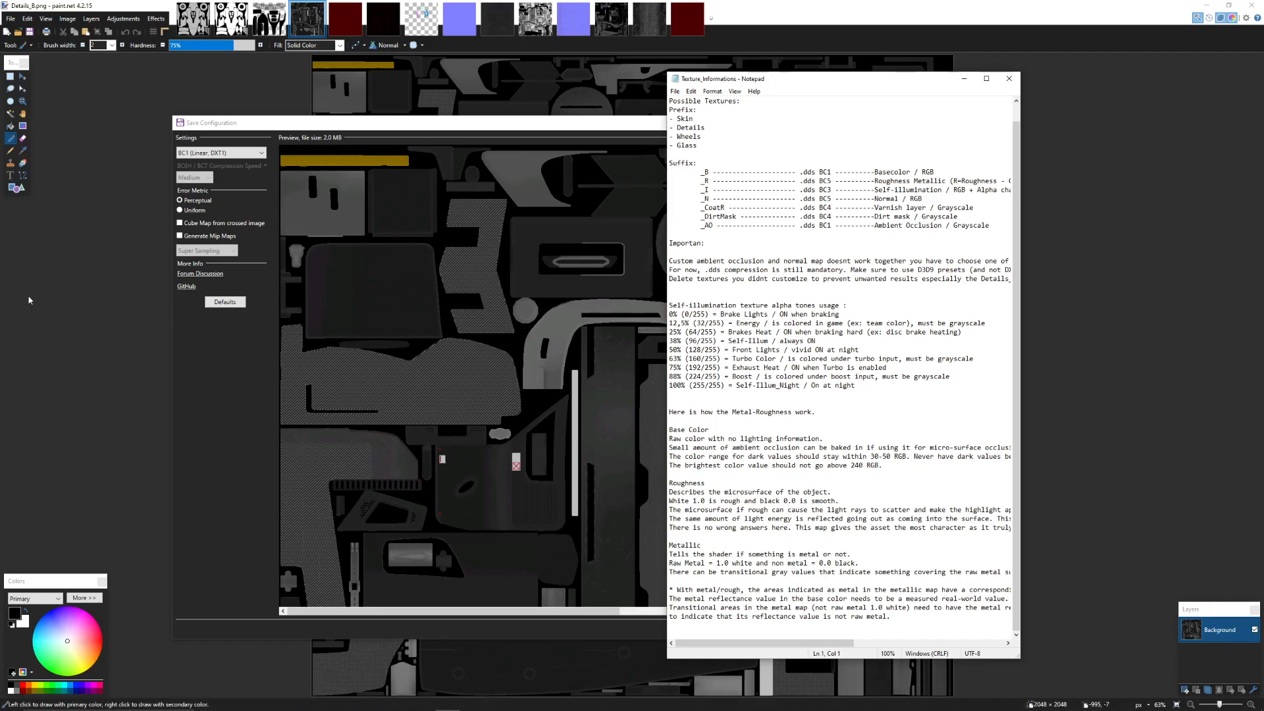
left_click(100, 300)
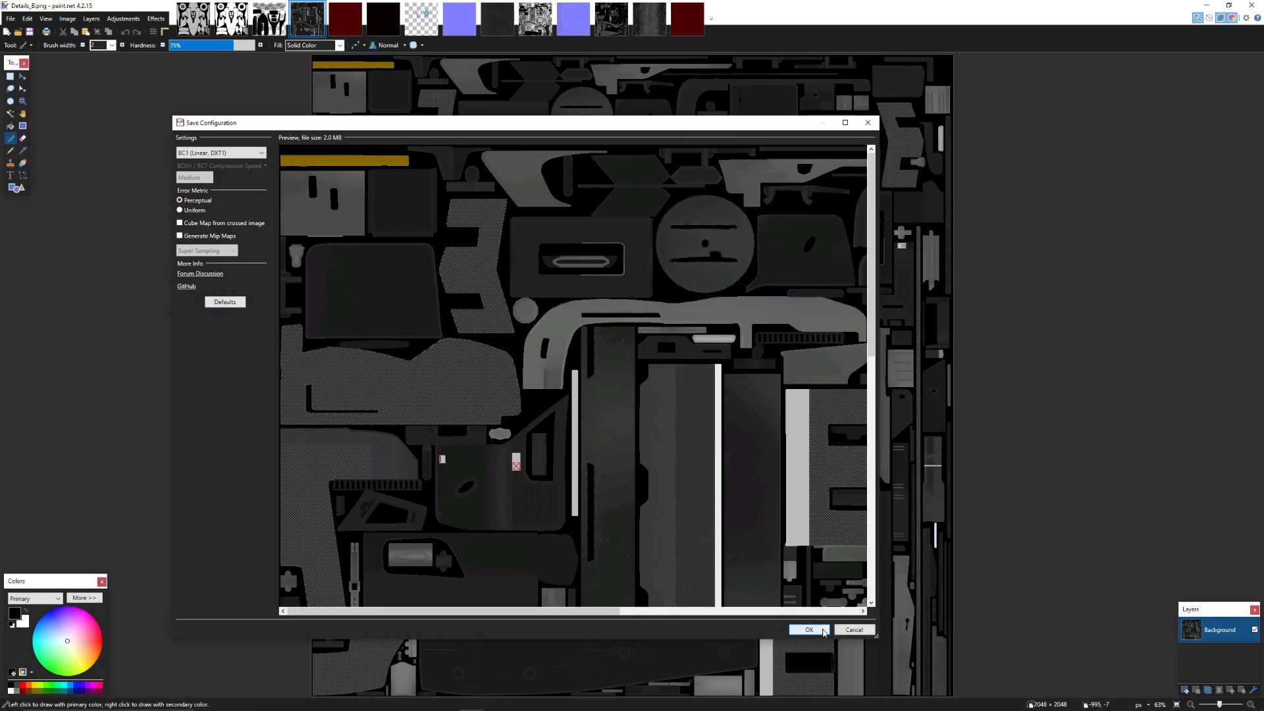
left_click(819, 625)
Close the Skin_R texture and save Glass_R in the TEST01 folder as a DirectDraw Surface (DDS) file, keeping its name
left_click(342, 25)
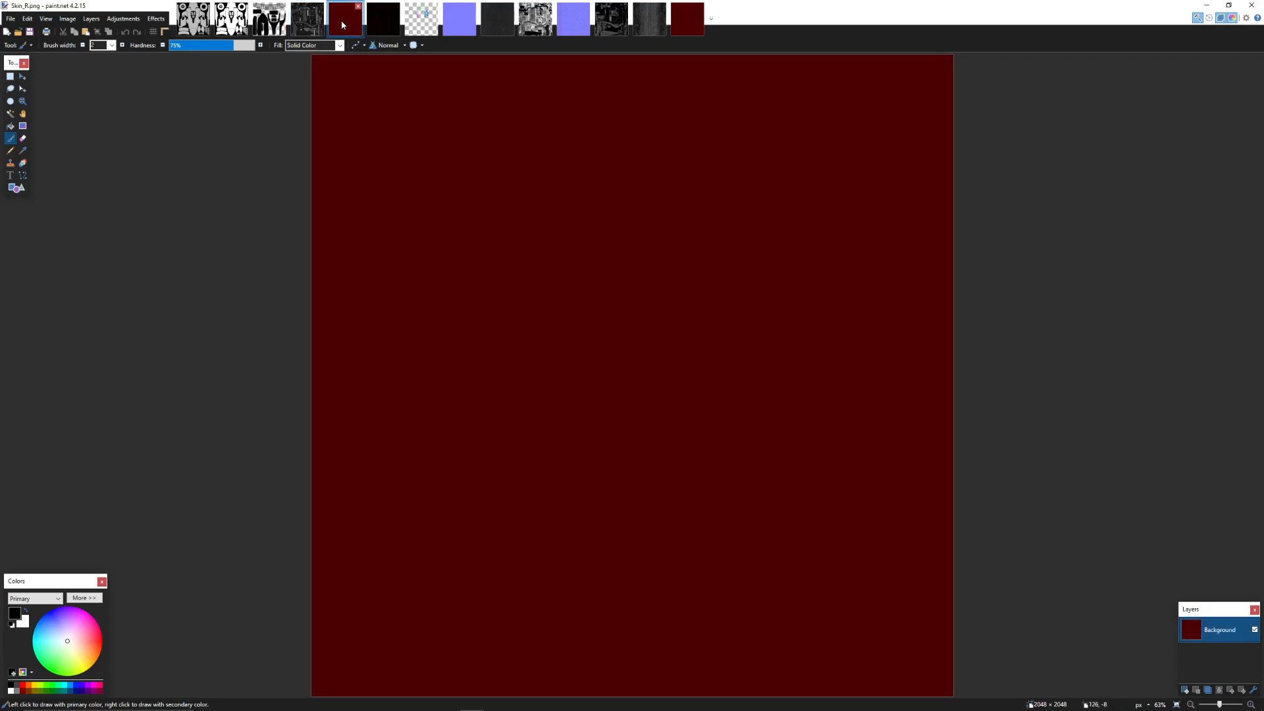
left_click(358, 7)
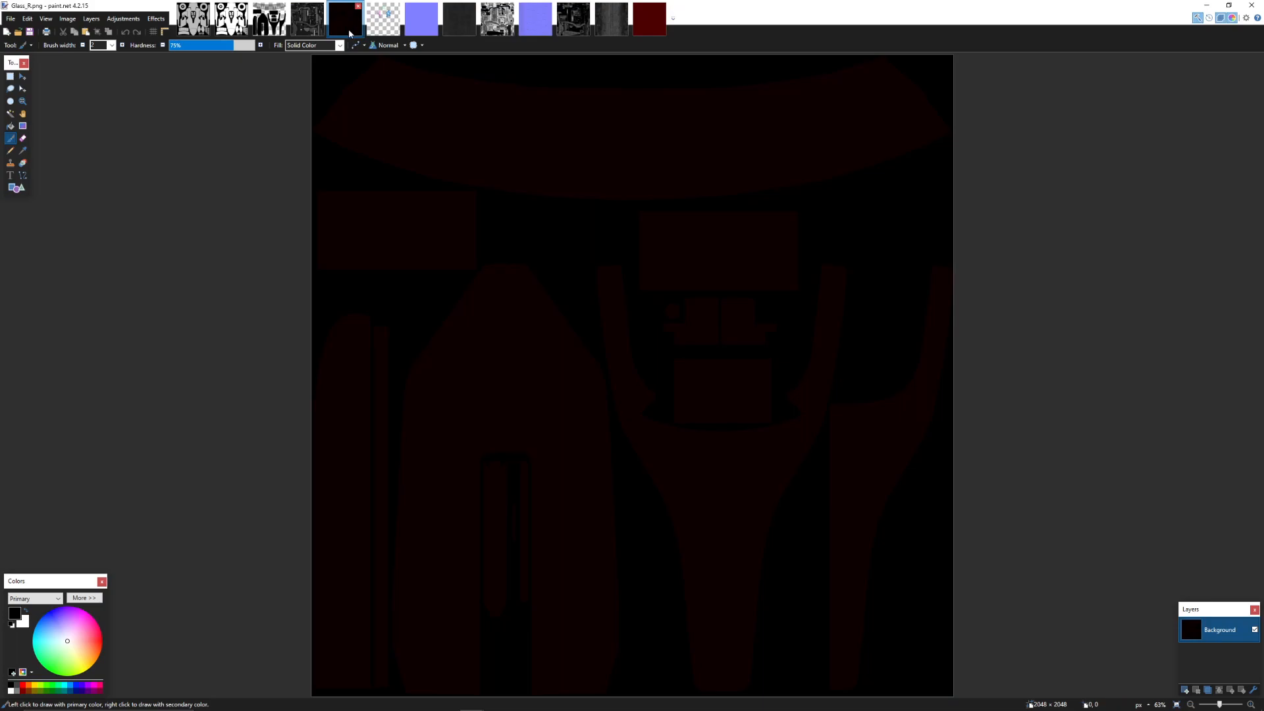
left_click(11, 18)
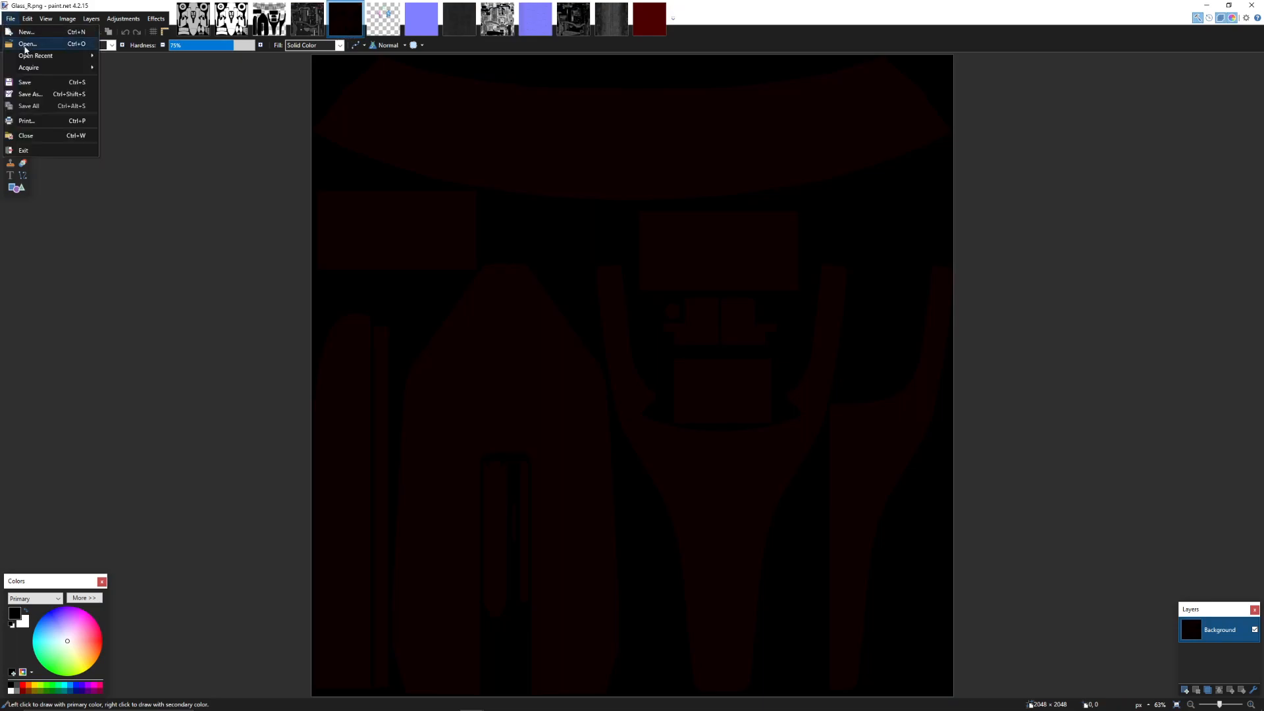
left_click(63, 106)
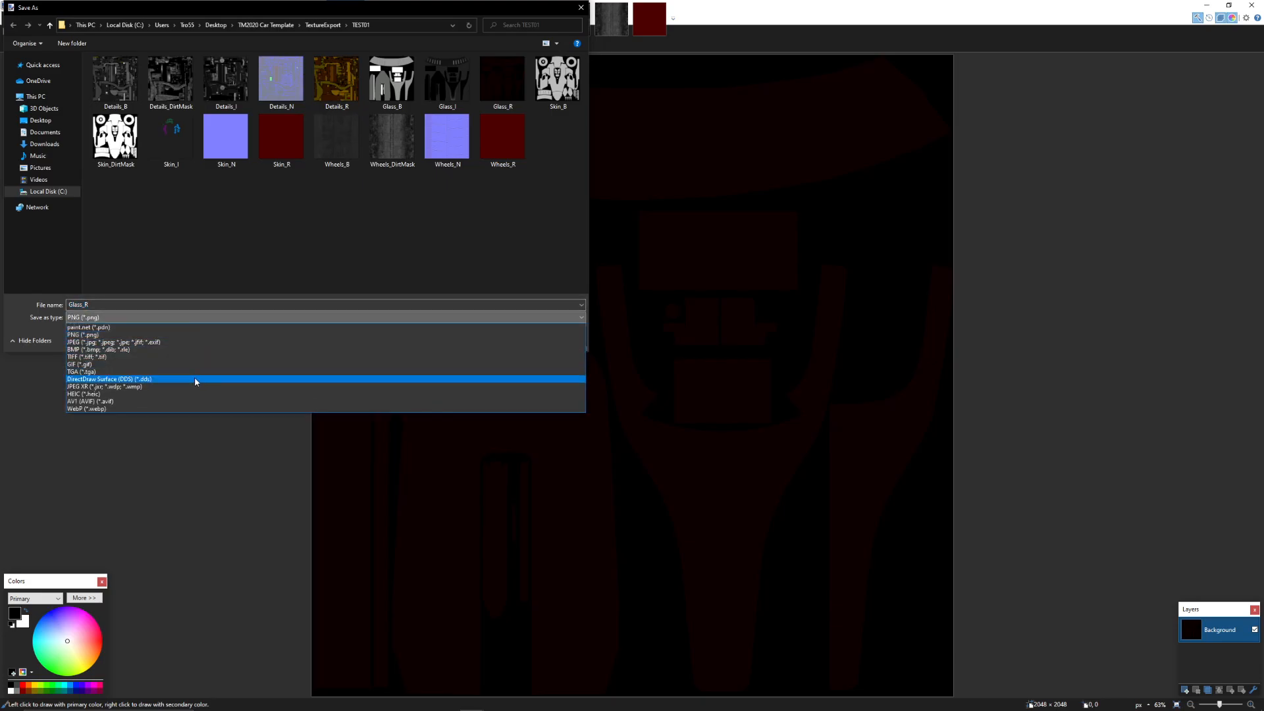
left_click(194, 378)
left_click(500, 338)
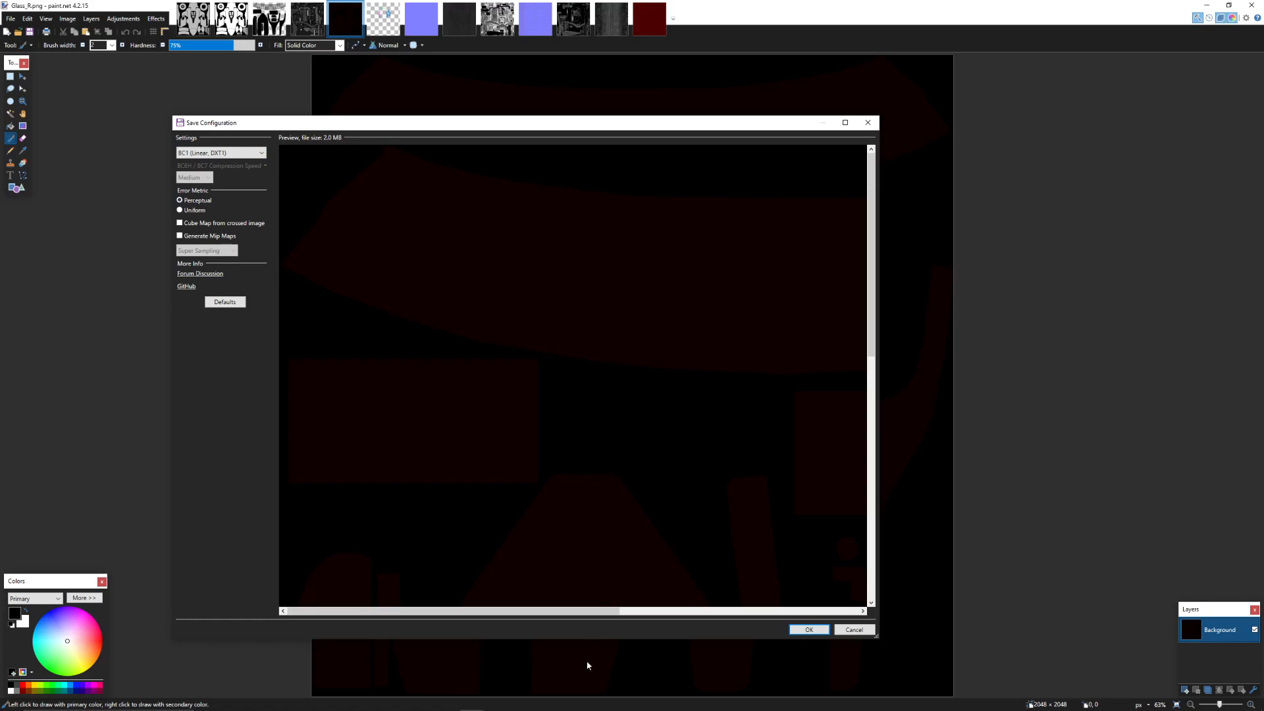
Check the roughness-metallic format in Texture_Informations, set BC5 (Linear, Unsigned) compression for Glass_R, and finish the save
left_click(472, 701)
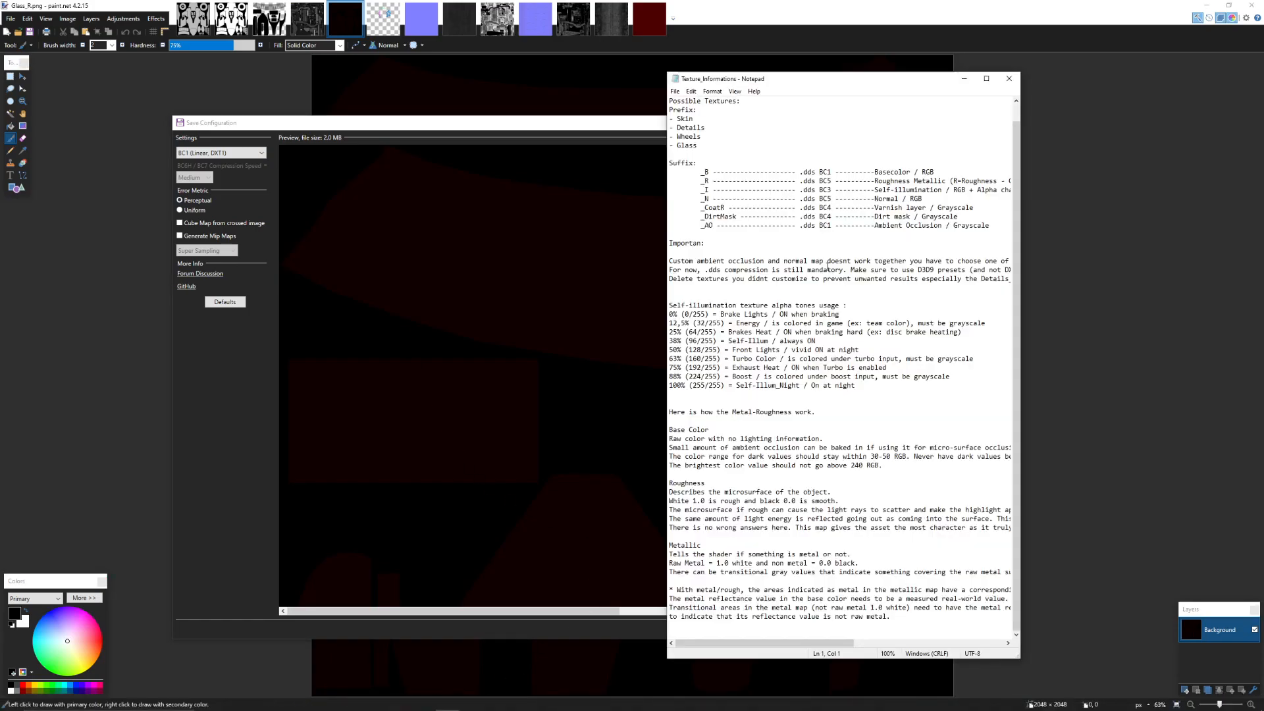
left_click(221, 152)
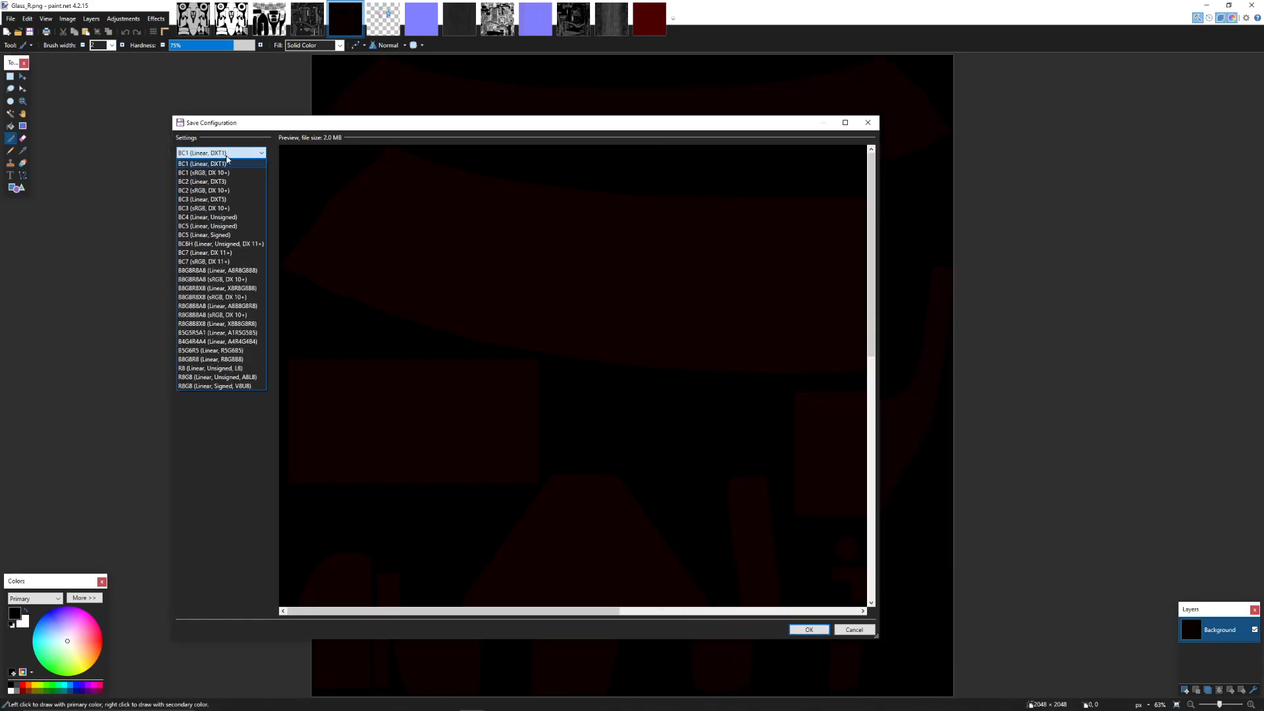
left_click(222, 227)
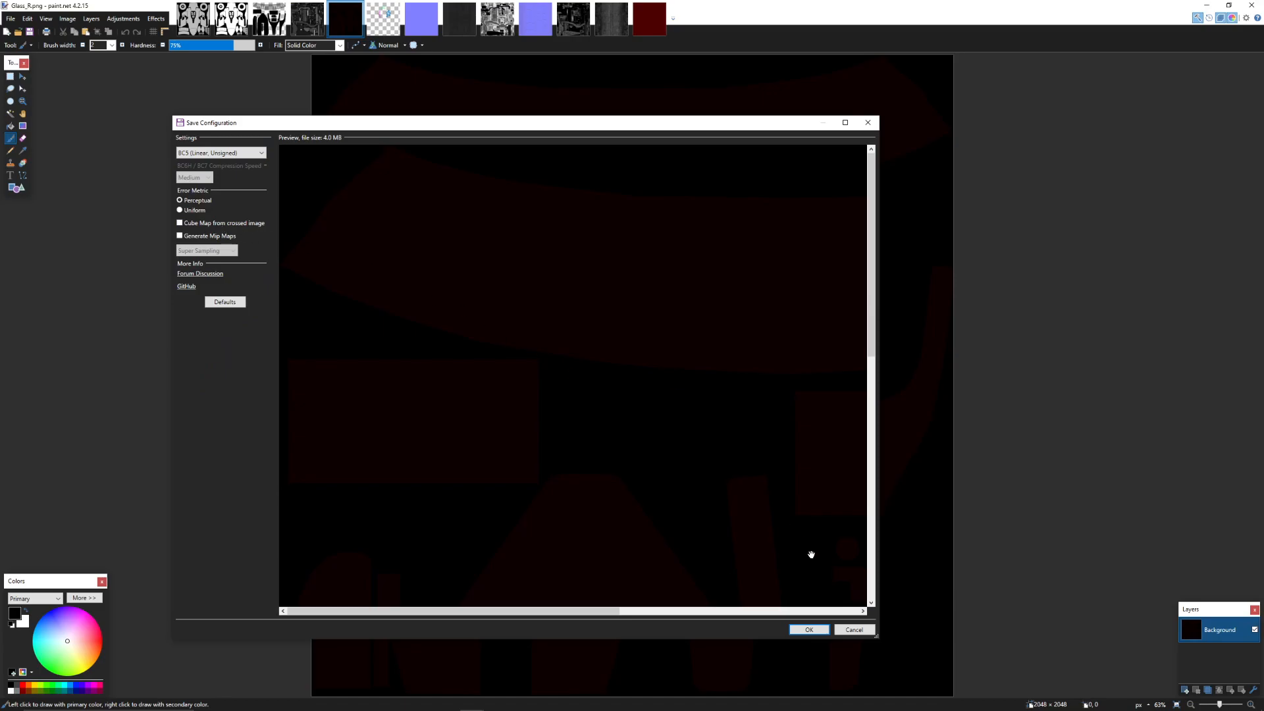
left_click(809, 629)
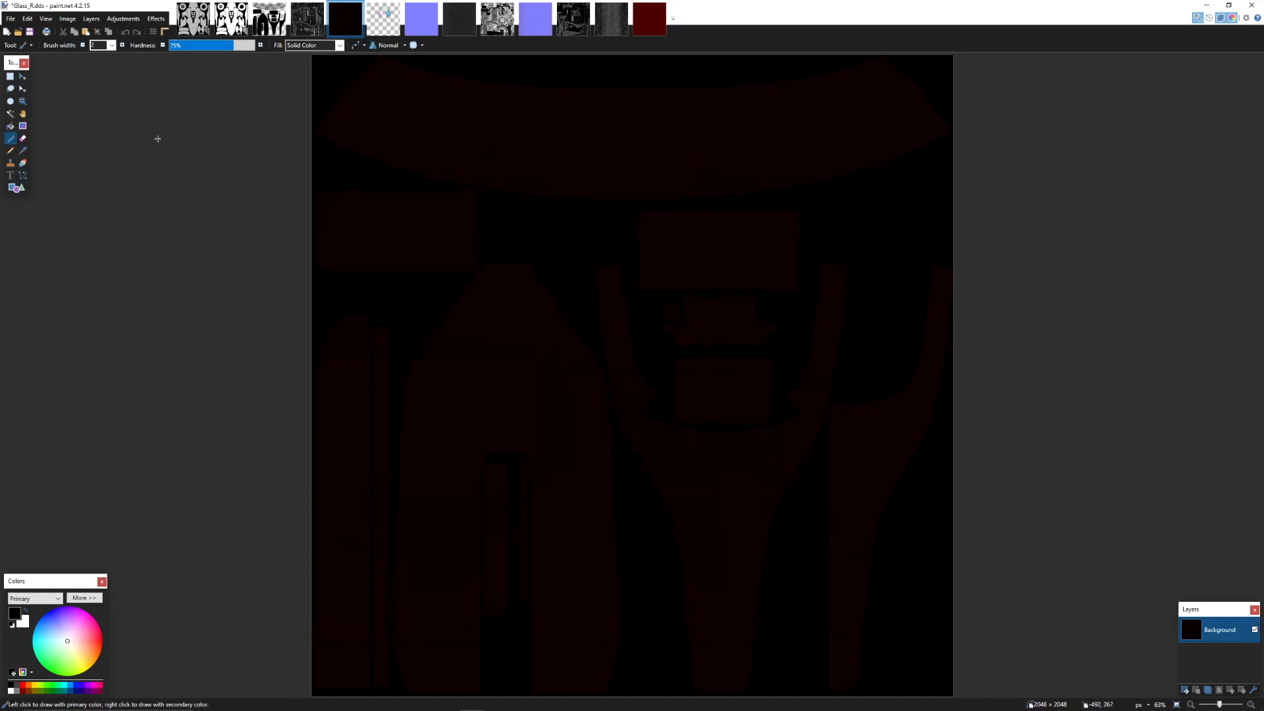
Switch to the Skin_I texture and save it in the TEST01 folder as a DirectDraw Surface (DDS) file, keeping its name
left_click(387, 24)
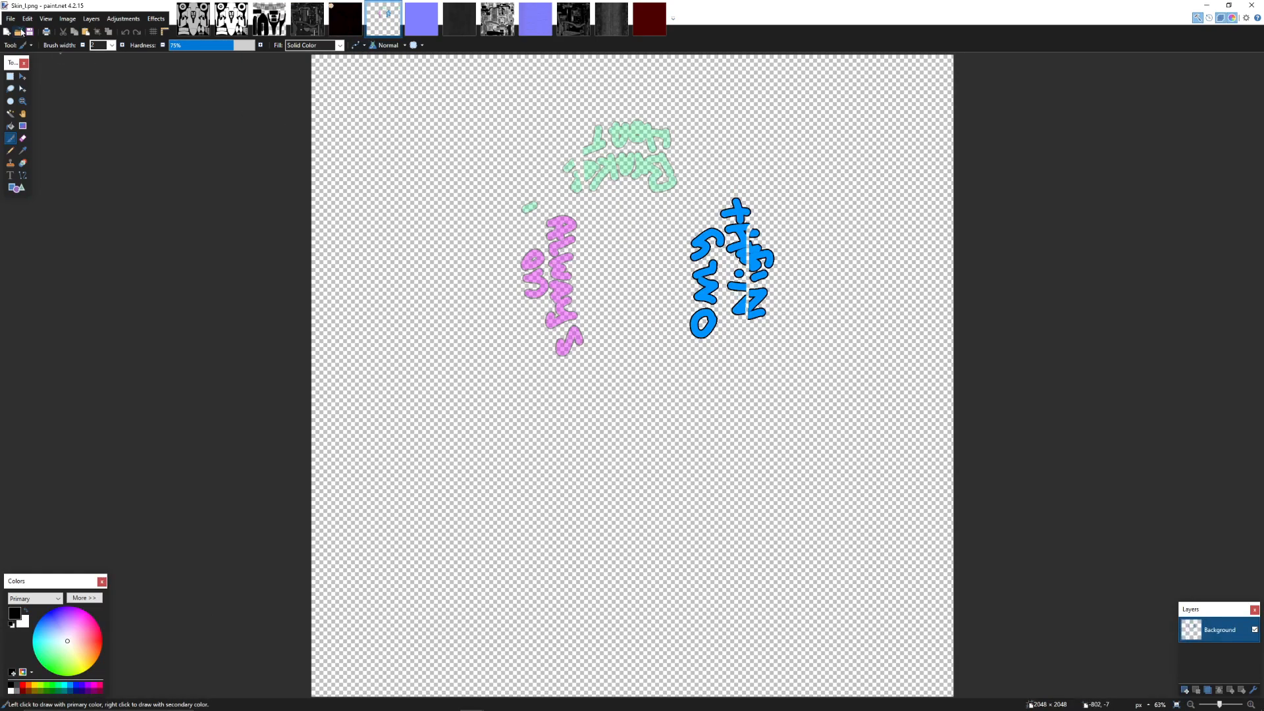
left_click(13, 20)
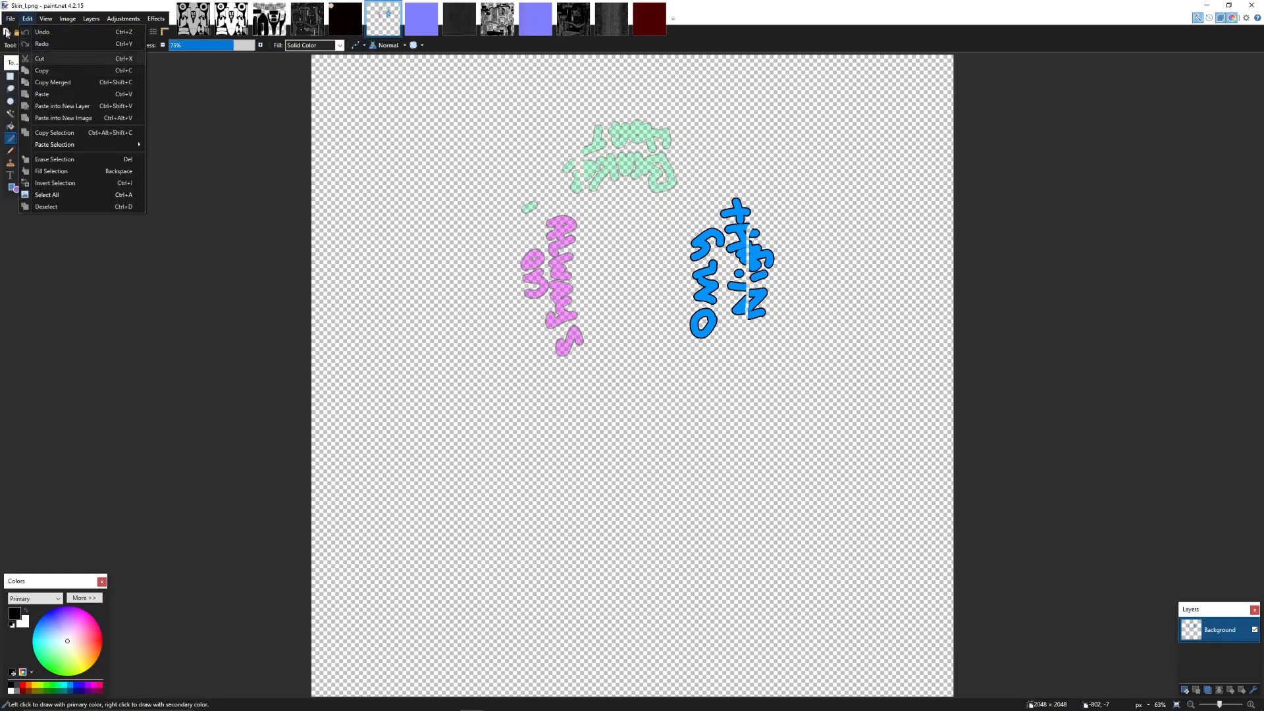
left_click(36, 96)
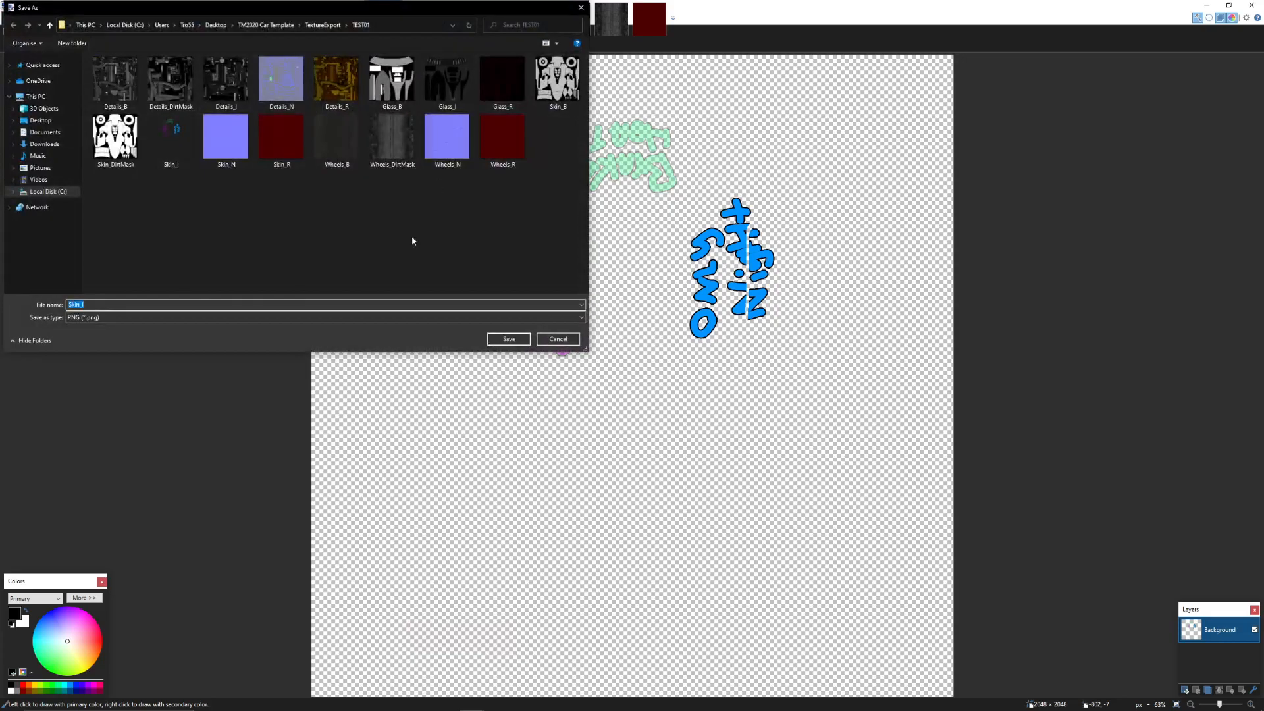
left_click(109, 319)
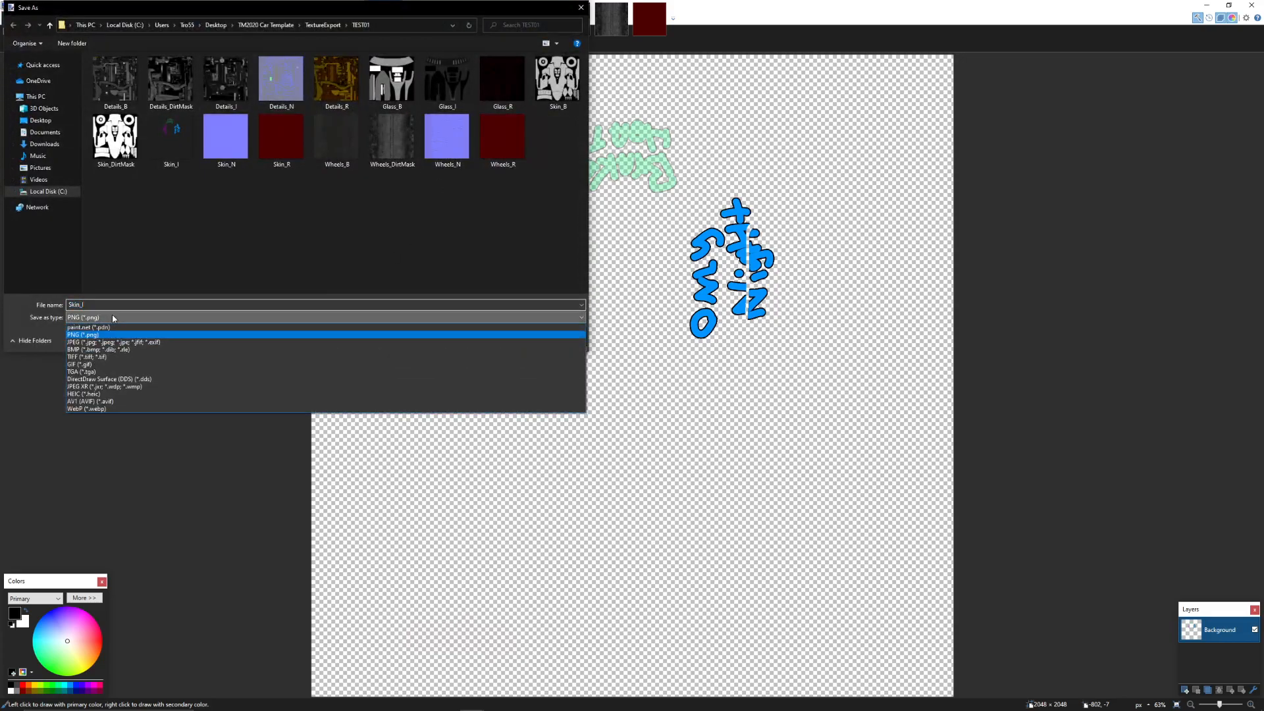
left_click(155, 375)
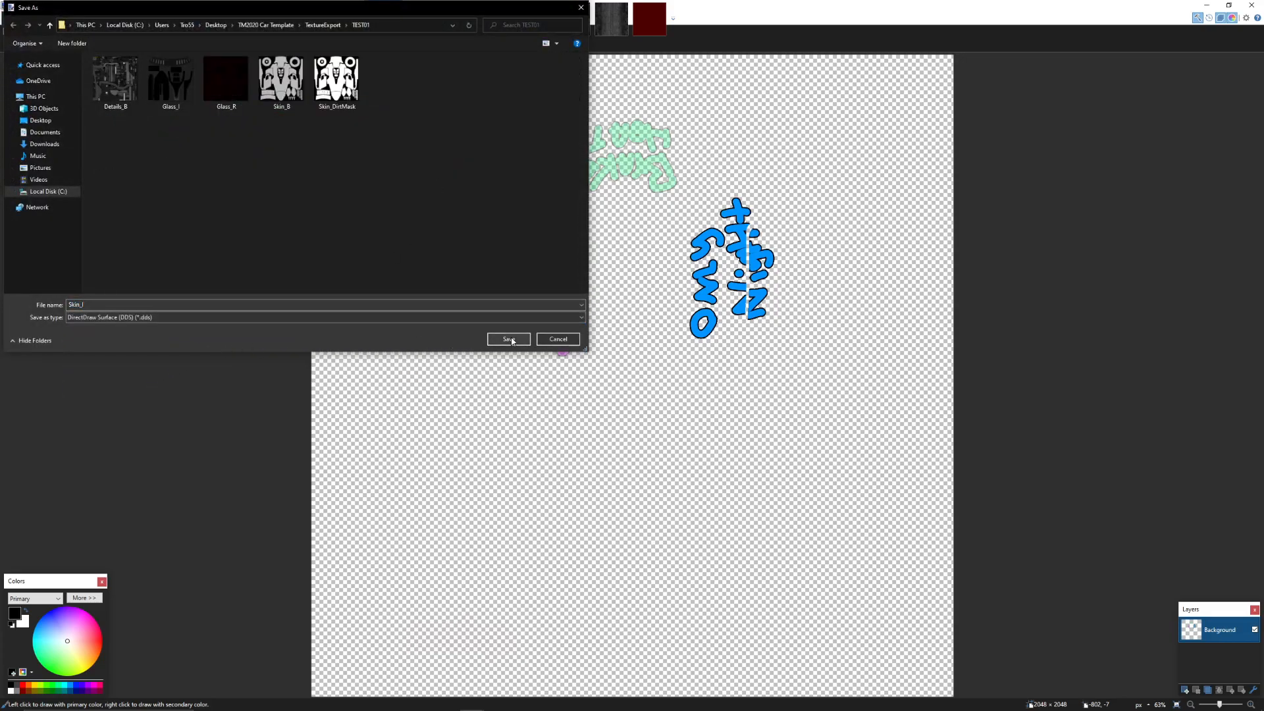
left_click(509, 339)
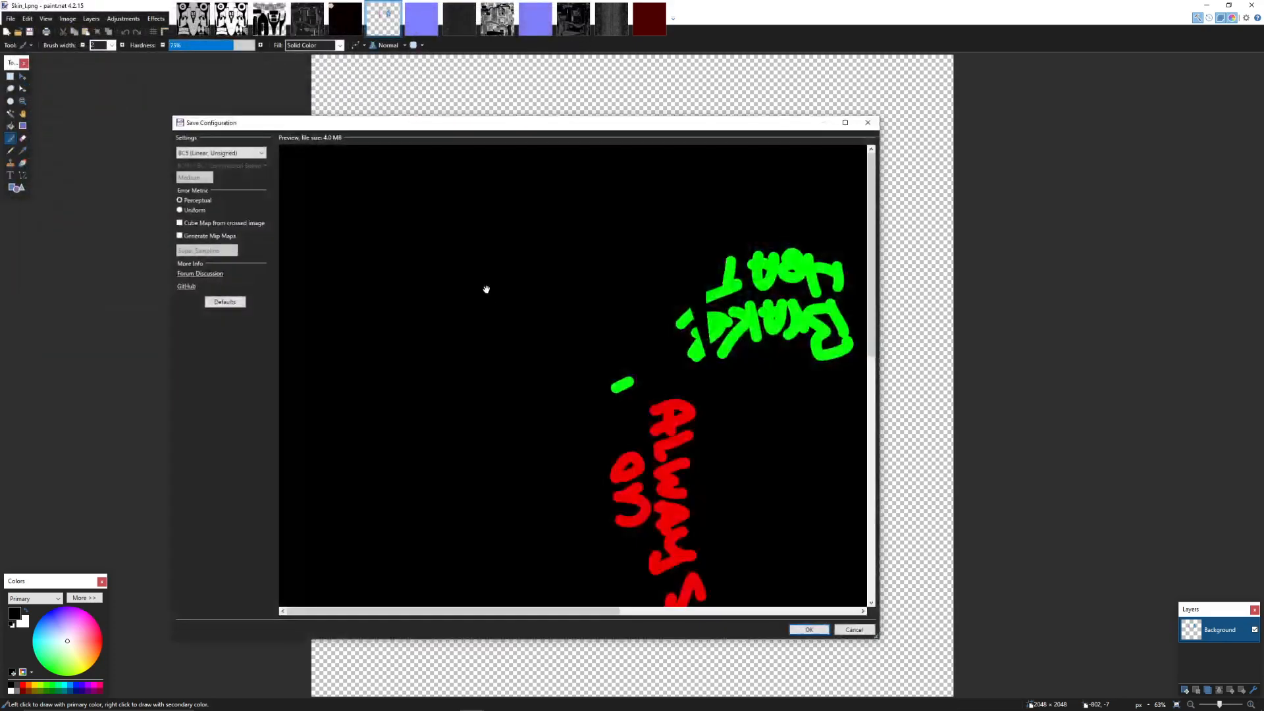
Open the compression format choices for the Skin_I save
left_click(241, 152)
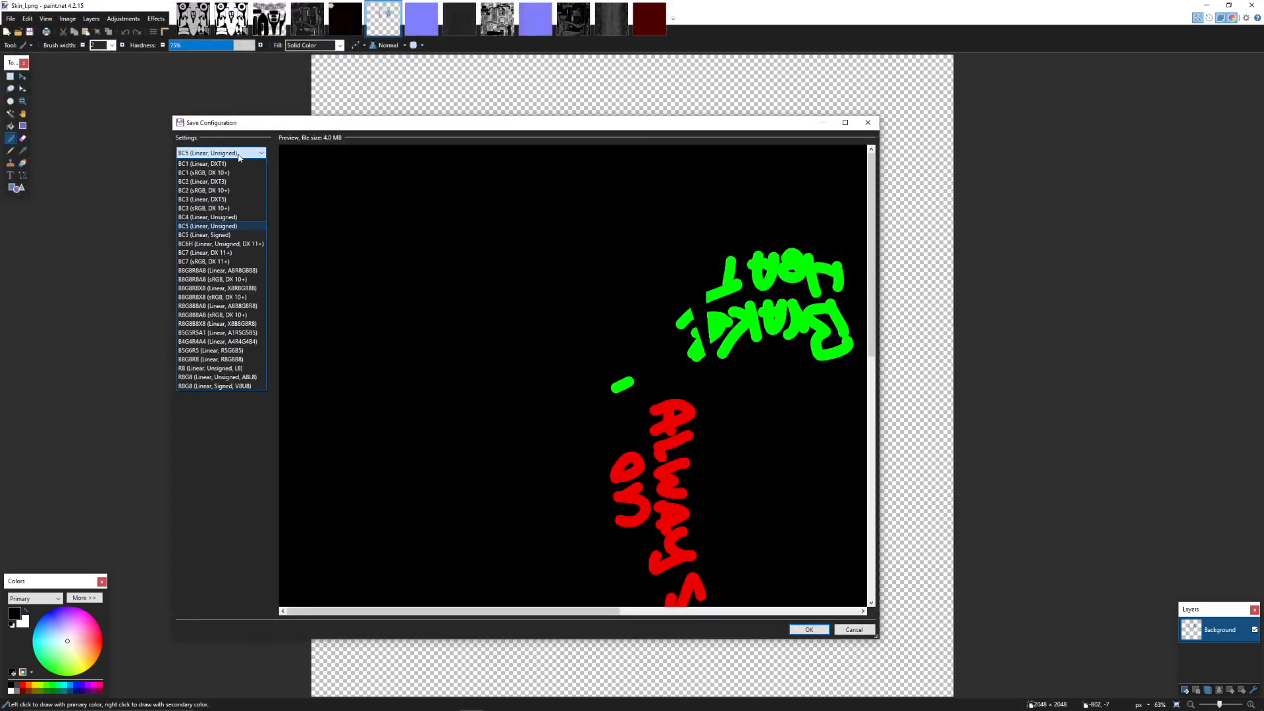
Save the Skin_I texture with BC3 (Linear, DXT5) compression and close the Skin_N image
left_click(236, 200)
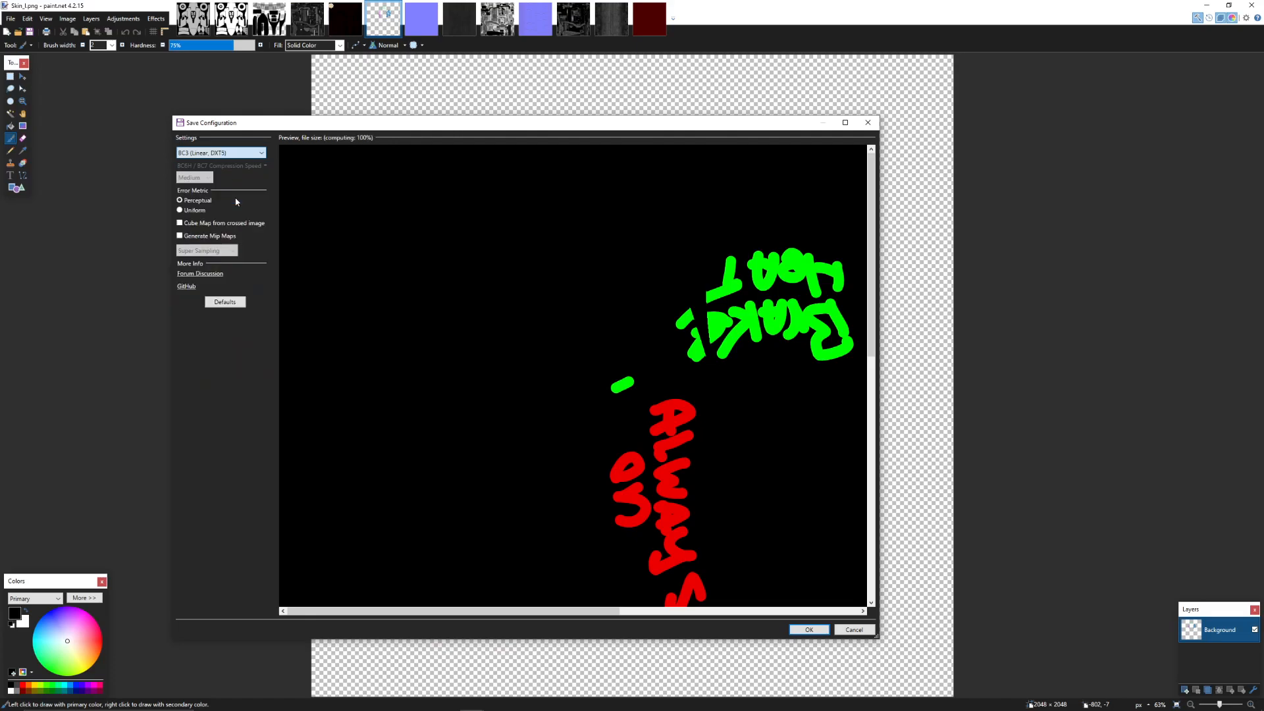
left_click(823, 628)
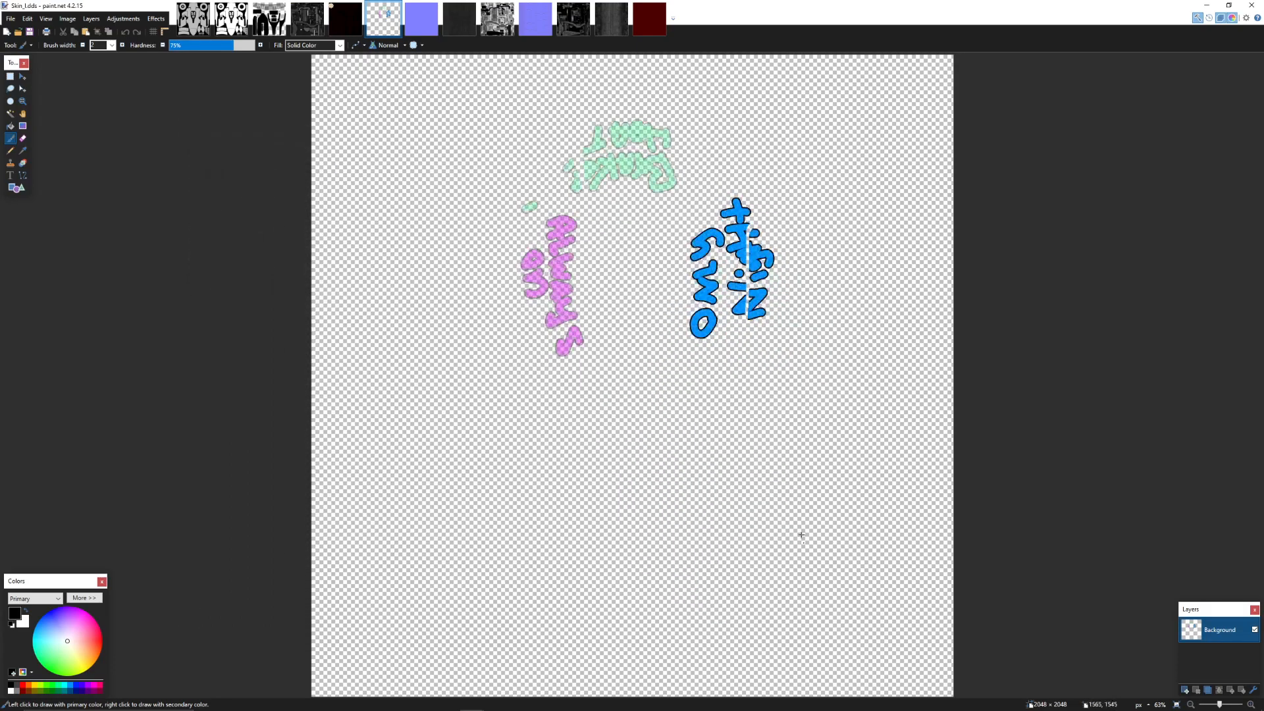
left_click(422, 11)
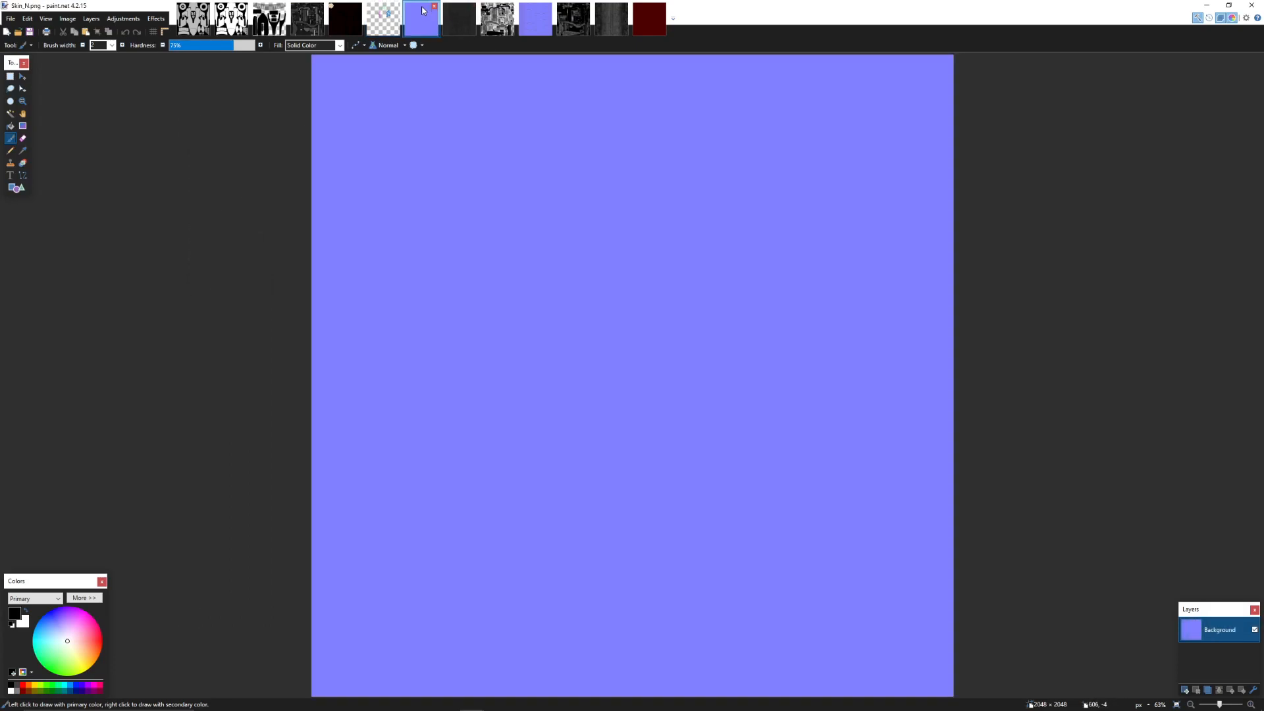
left_click(434, 7)
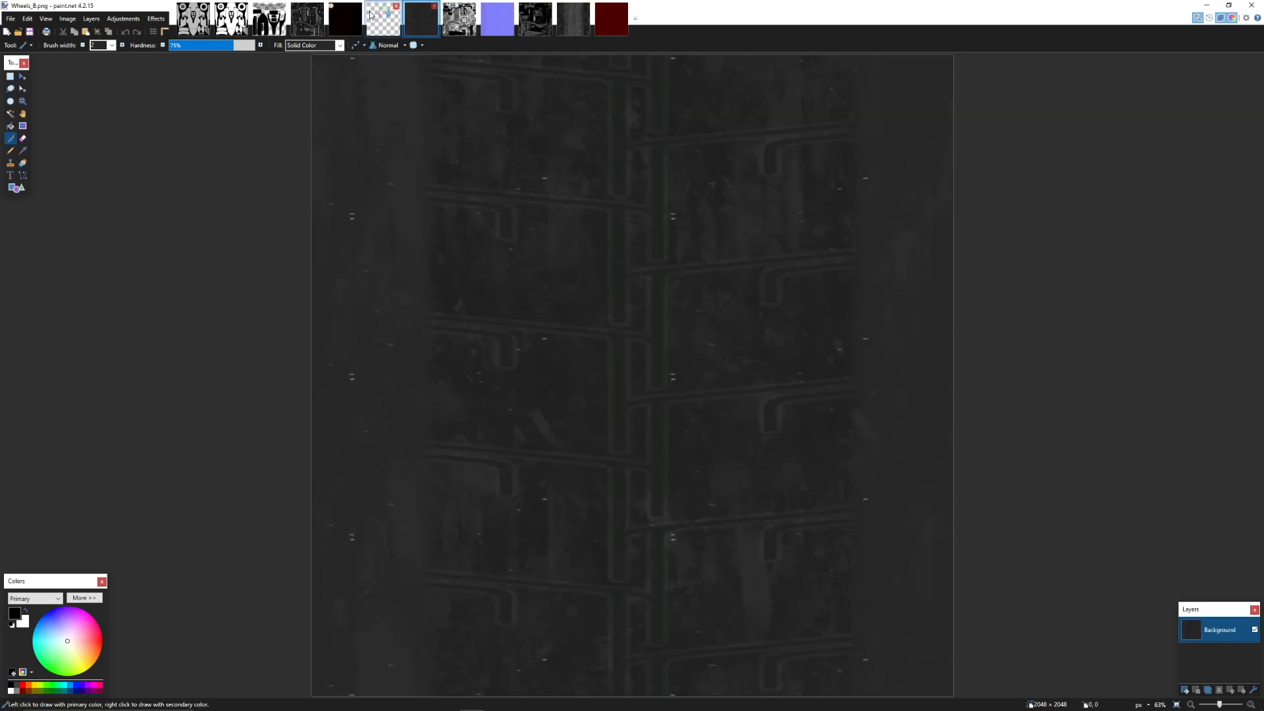
Save the Wheels_B texture as a DirectDraw Surface (DDS) file with BC1 (sRGB, DX 10+) compression
left_click(10, 18)
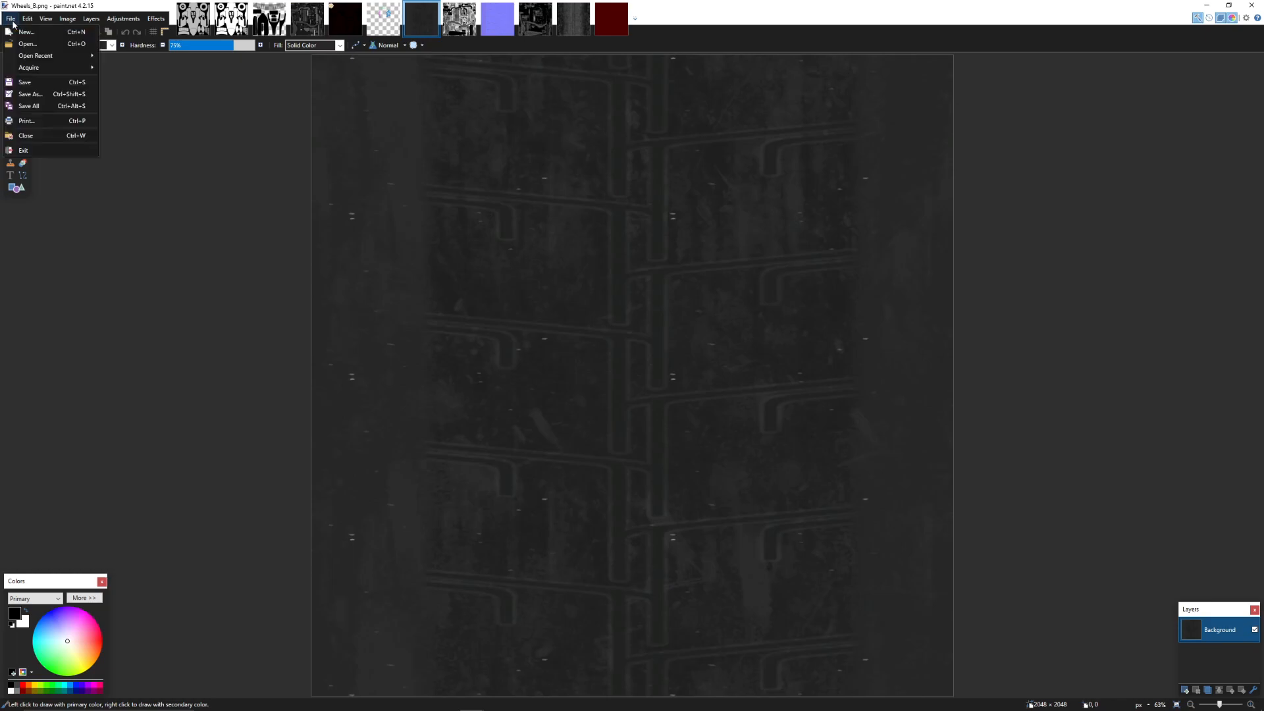
left_click(30, 94)
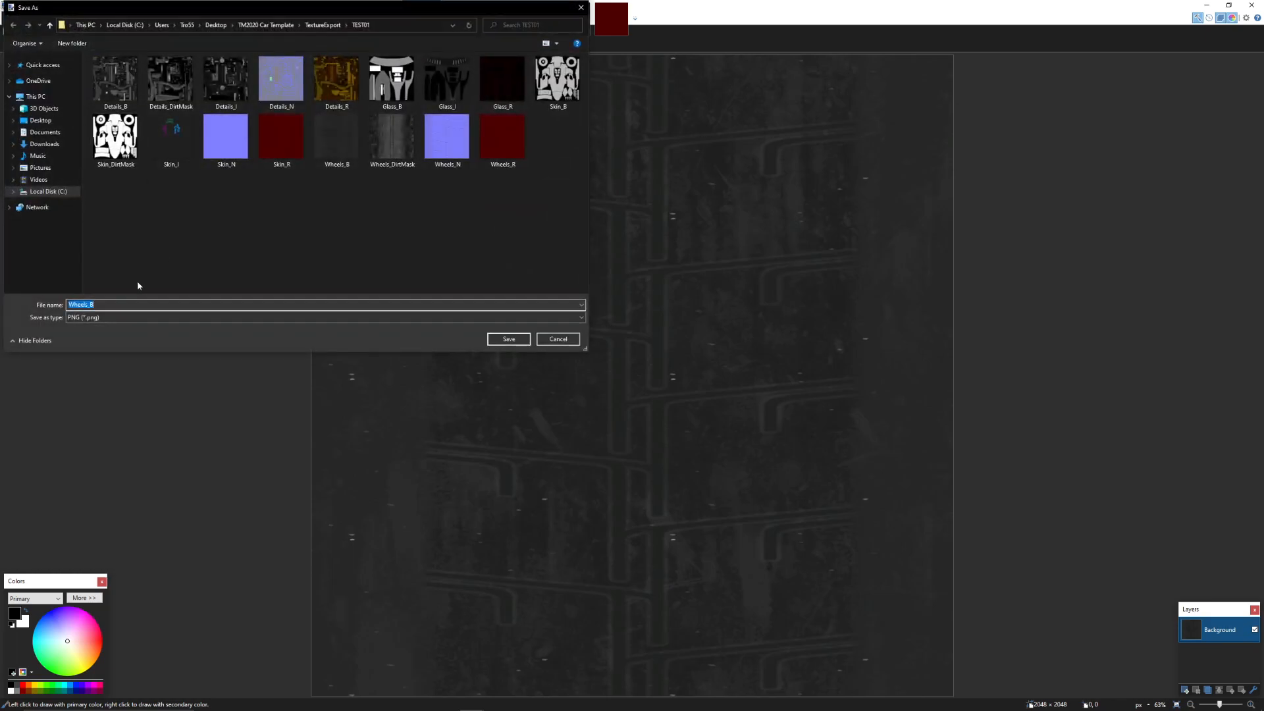
left_click(137, 316)
left_click(155, 378)
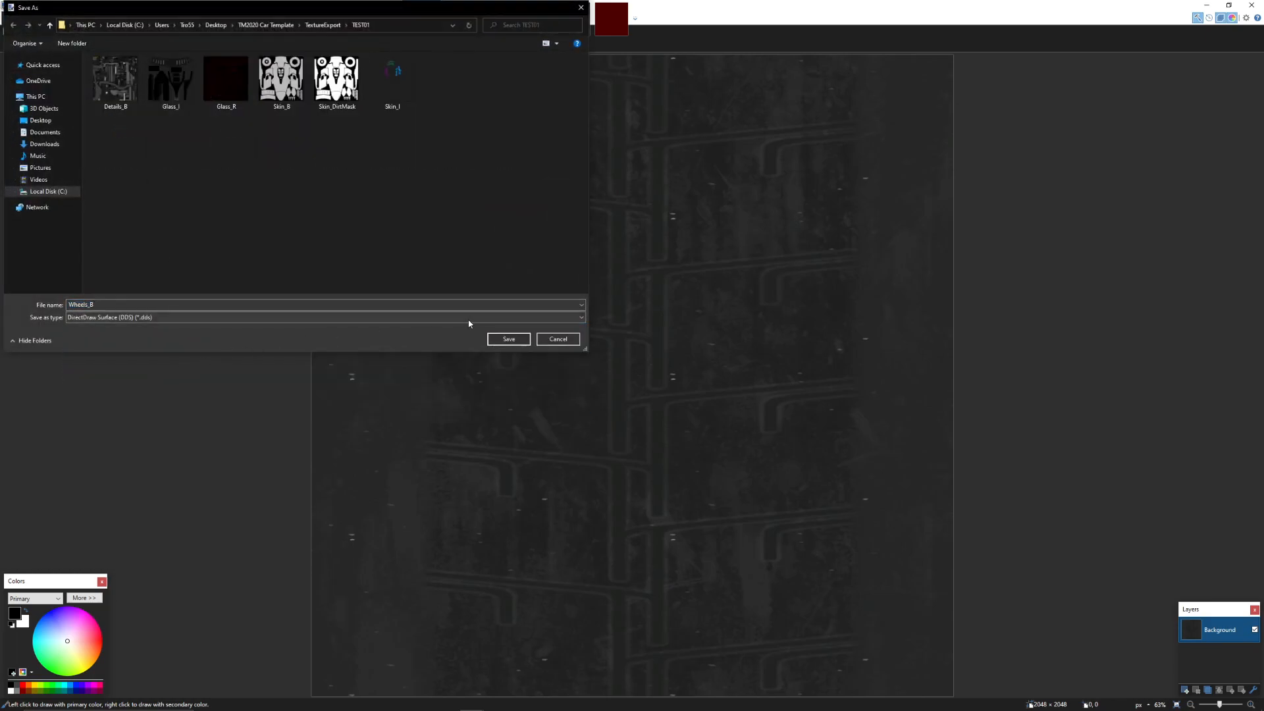
left_click(519, 341)
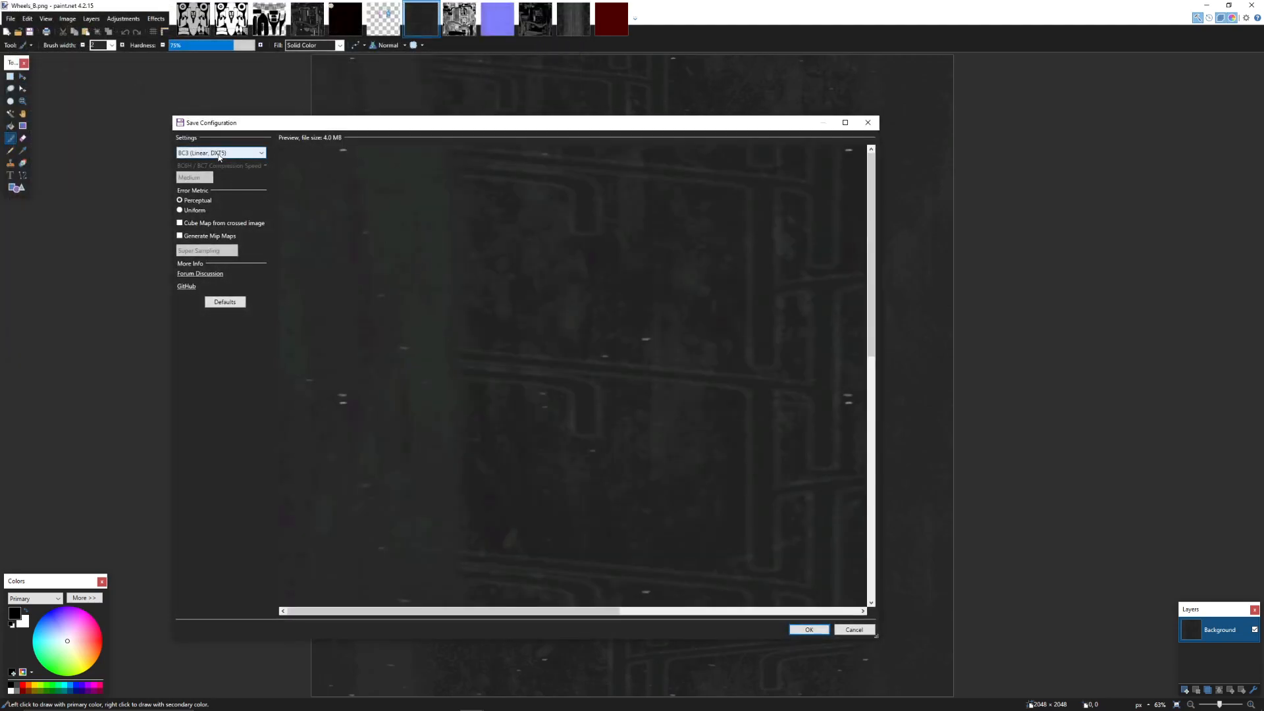
left_click(219, 153)
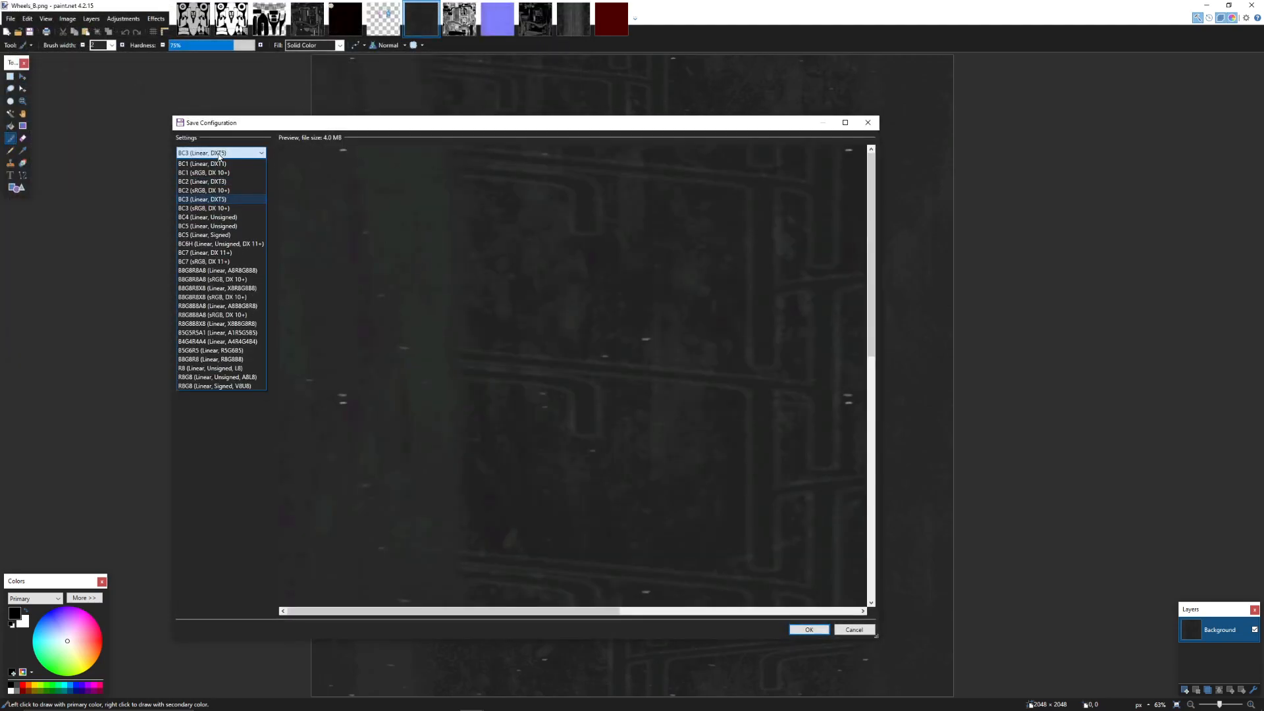
left_click(227, 173)
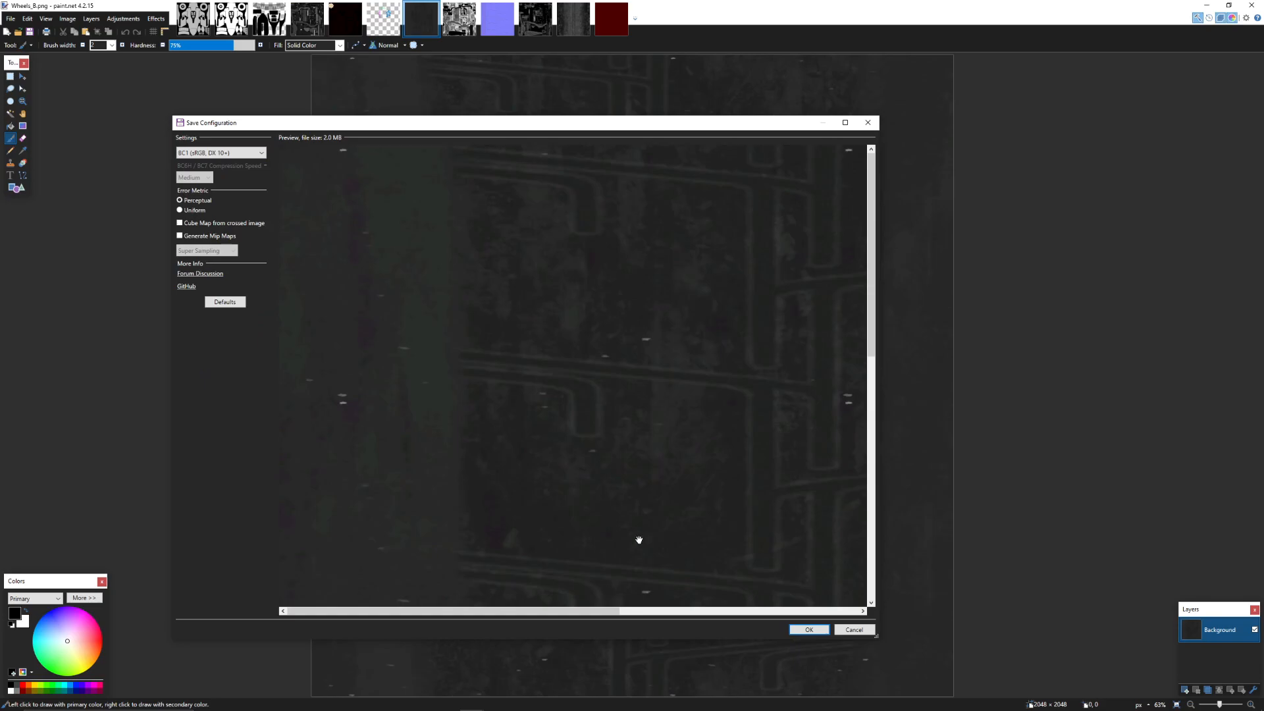
left_click(808, 630)
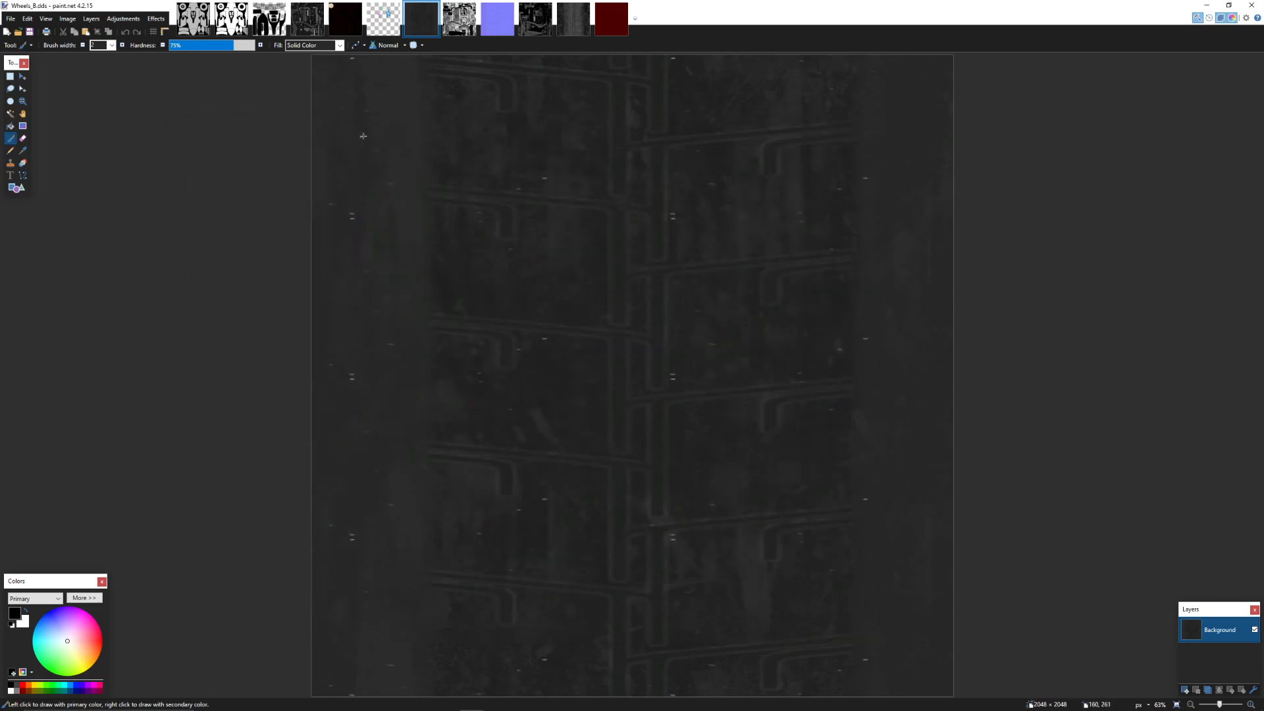
Save the Details_I texture as a DirectDraw Surface (DDS) file with BC3 (Linear, DXT5) compression
left_click(459, 18)
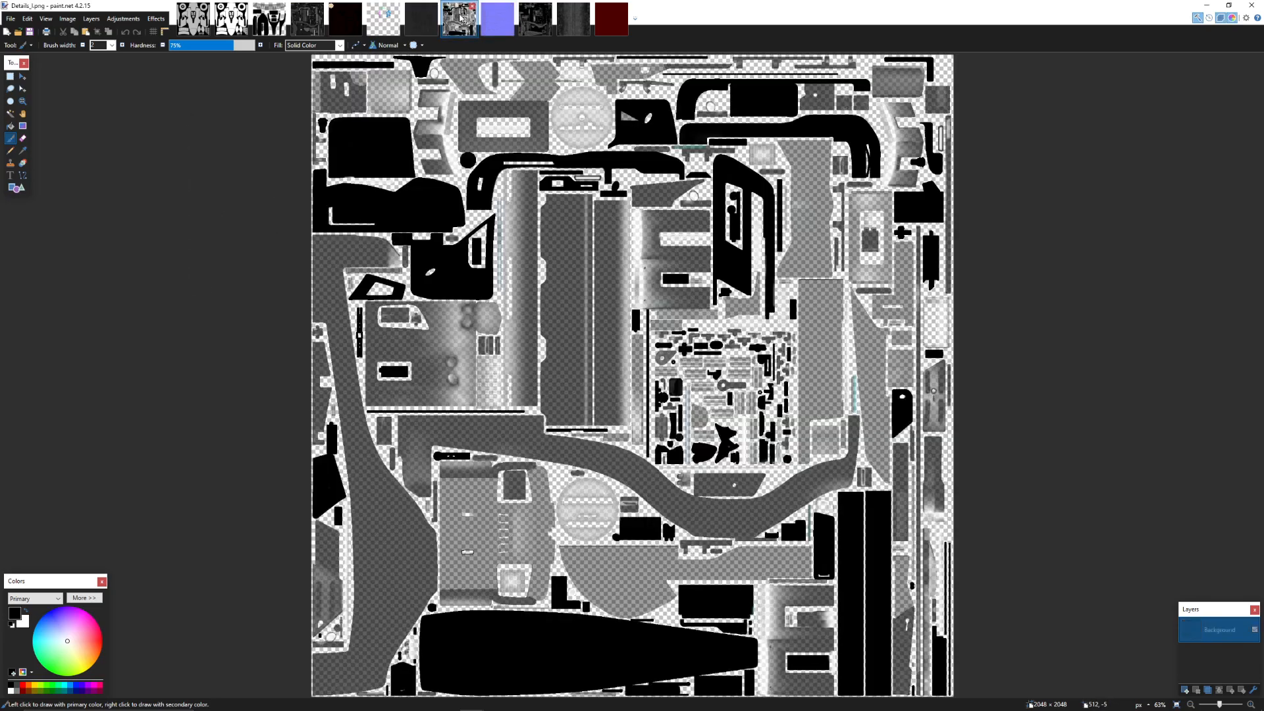
left_click(11, 19)
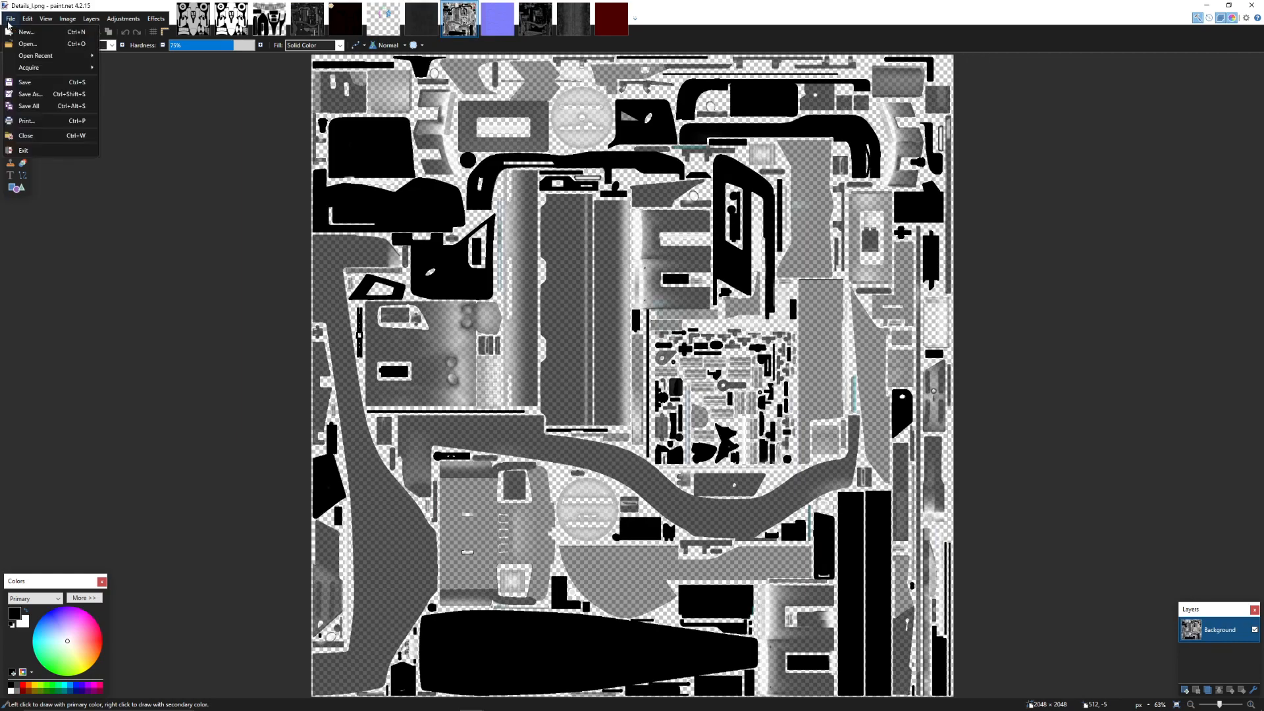
left_click(74, 95)
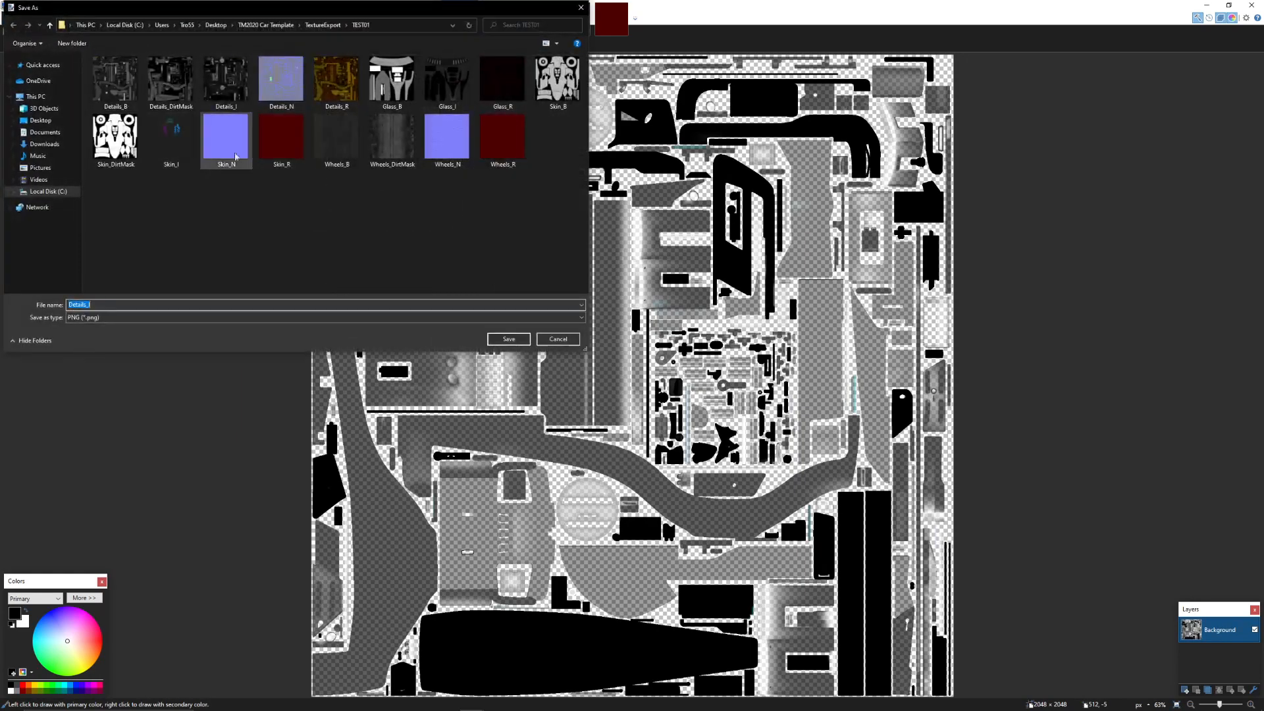
left_click(268, 318)
left_click(114, 382)
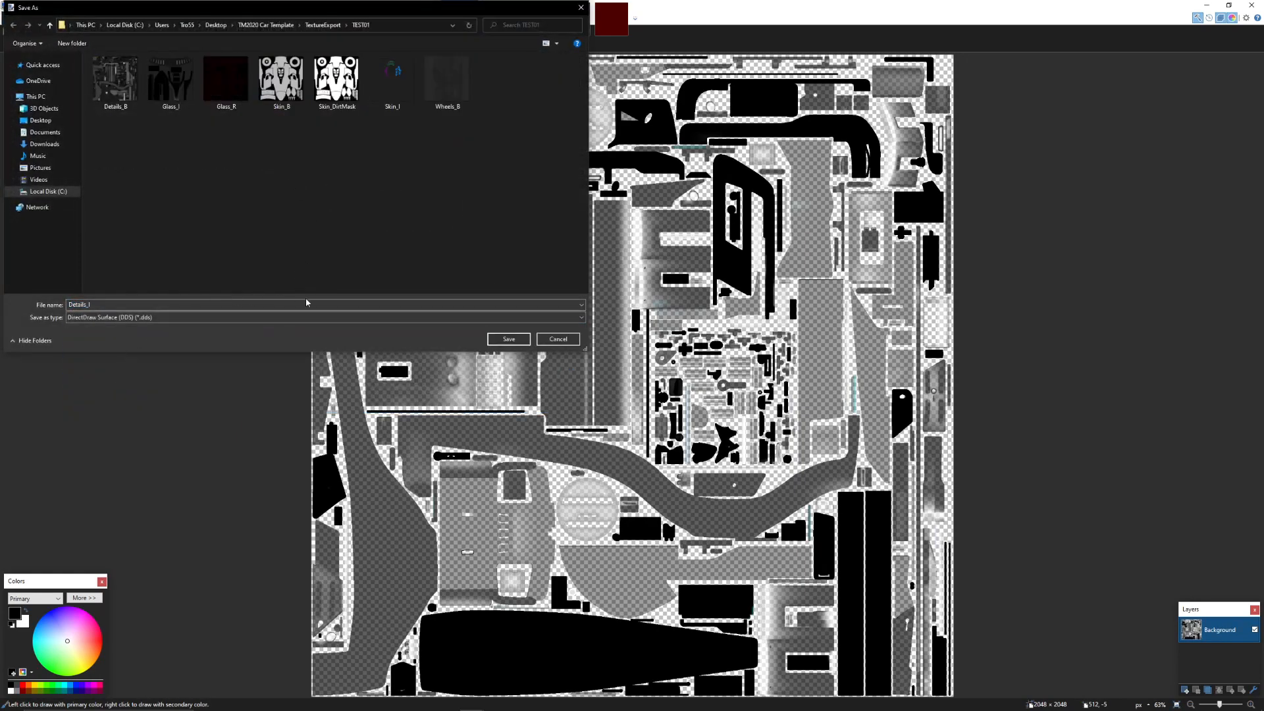
left_click(510, 339)
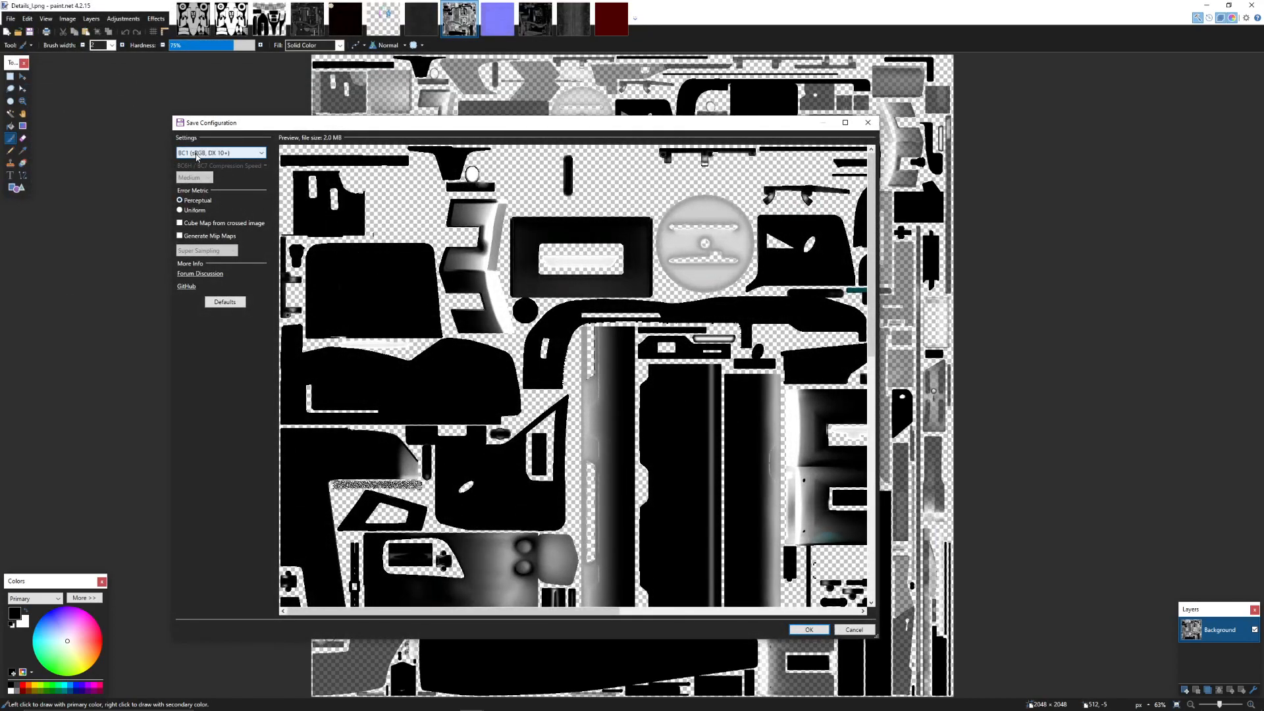
left_click(197, 153)
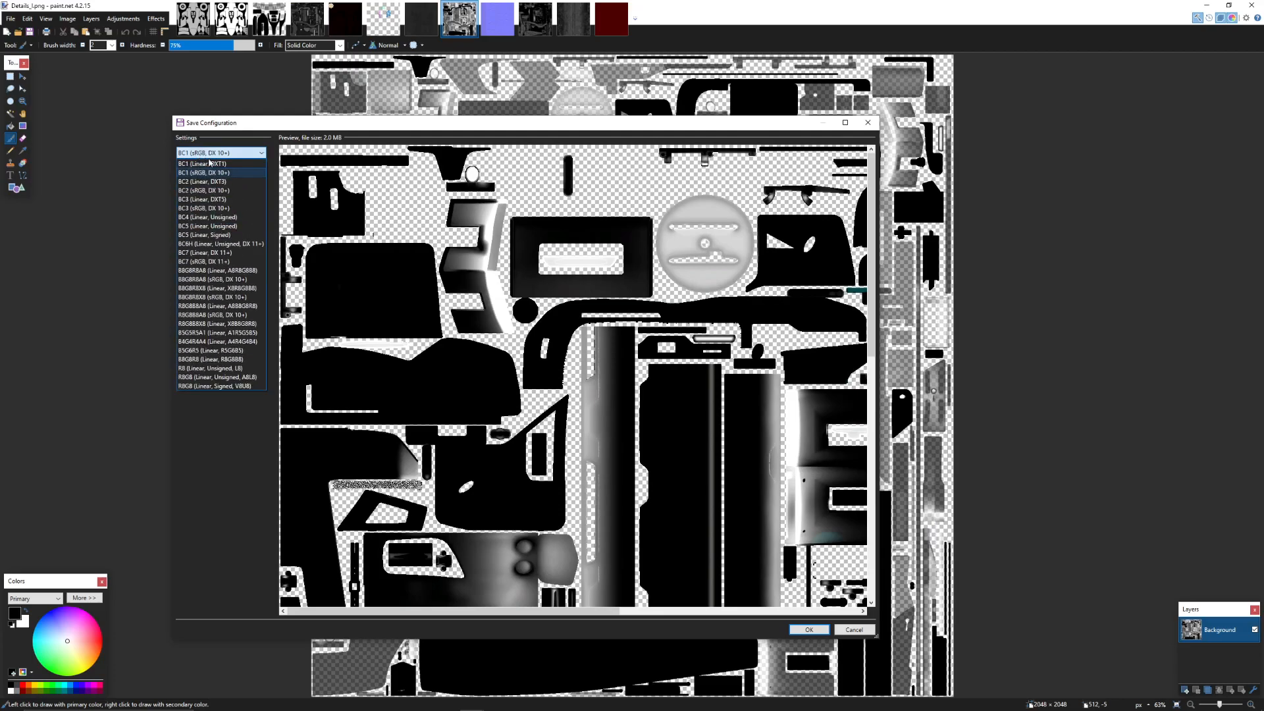
left_click(237, 200)
left_click(828, 630)
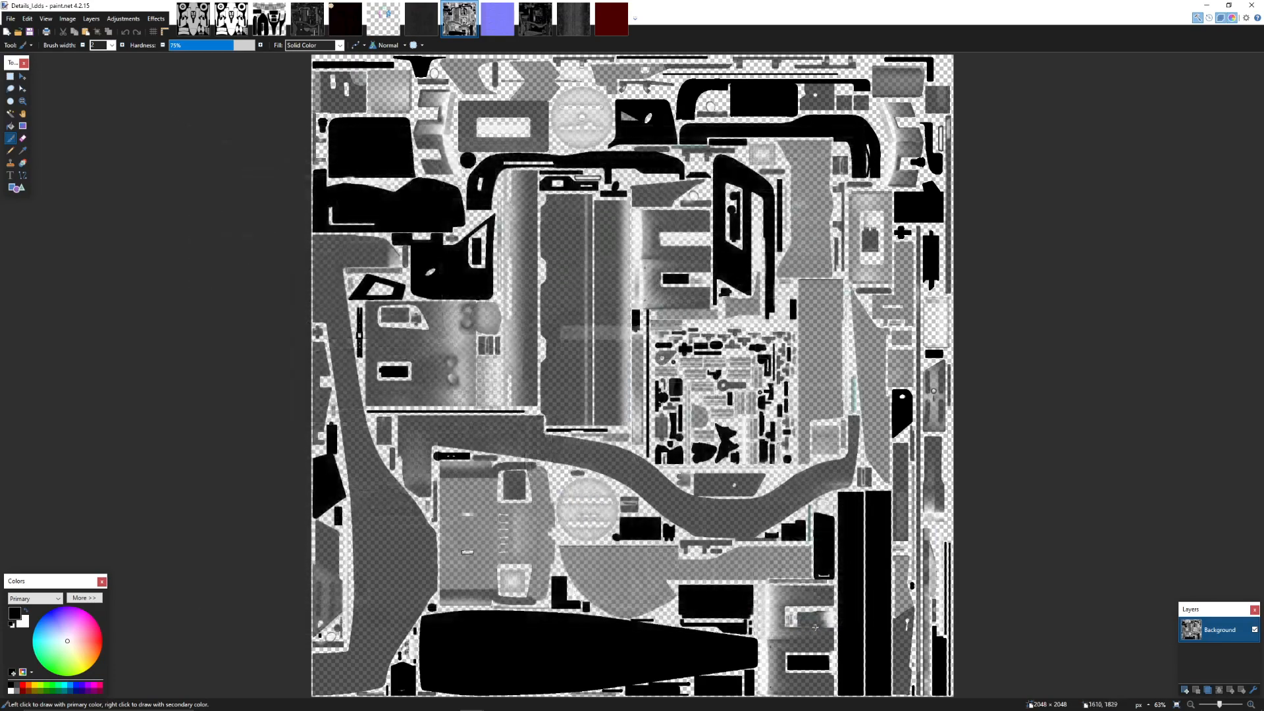
Save the Wheels_N texture as a DDS file with BC5 (Linear, Unsigned) compression, checking the normal map format in the Texture_Informations notes
left_click(494, 27)
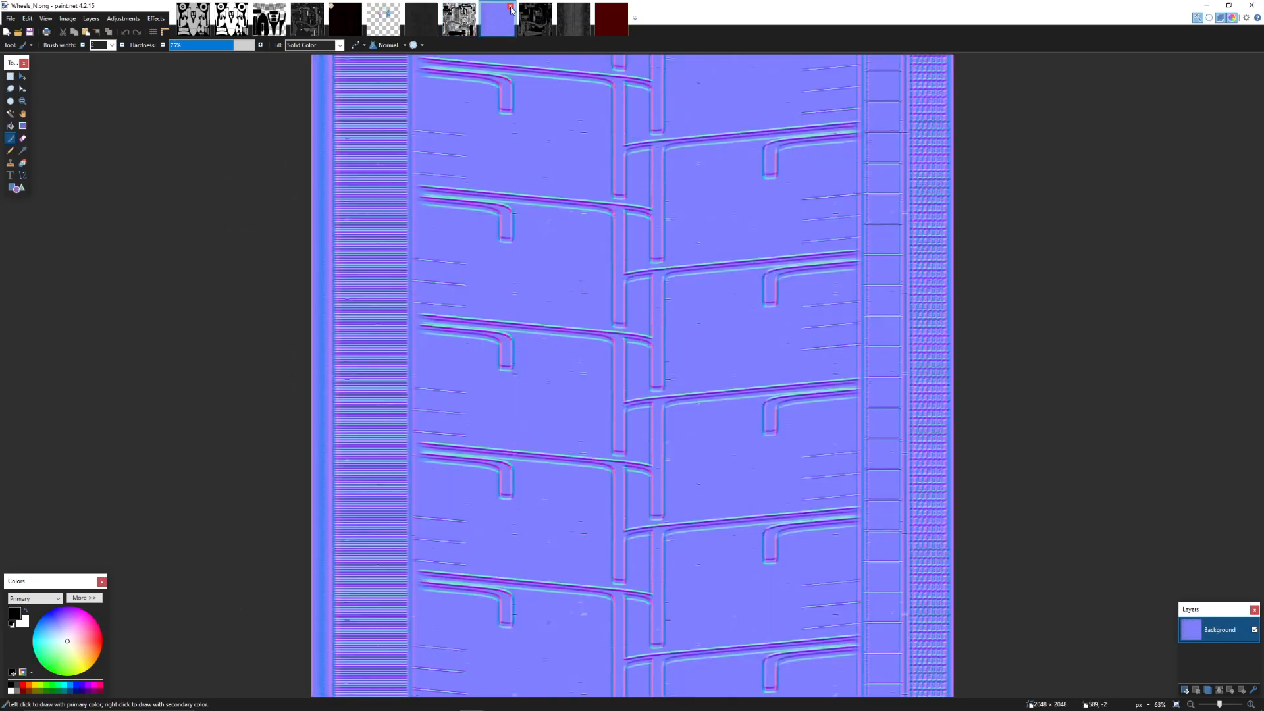
left_click(10, 19)
left_click(29, 94)
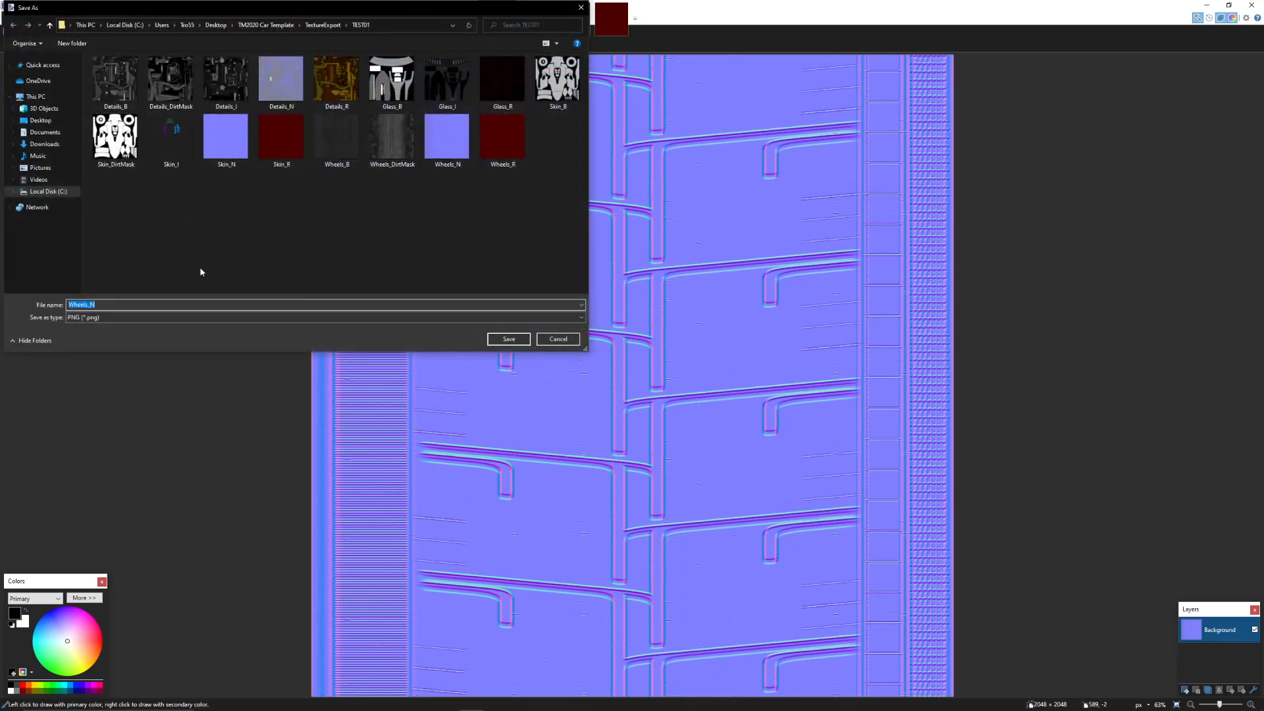
left_click(474, 320)
left_click(164, 374)
left_click(491, 339)
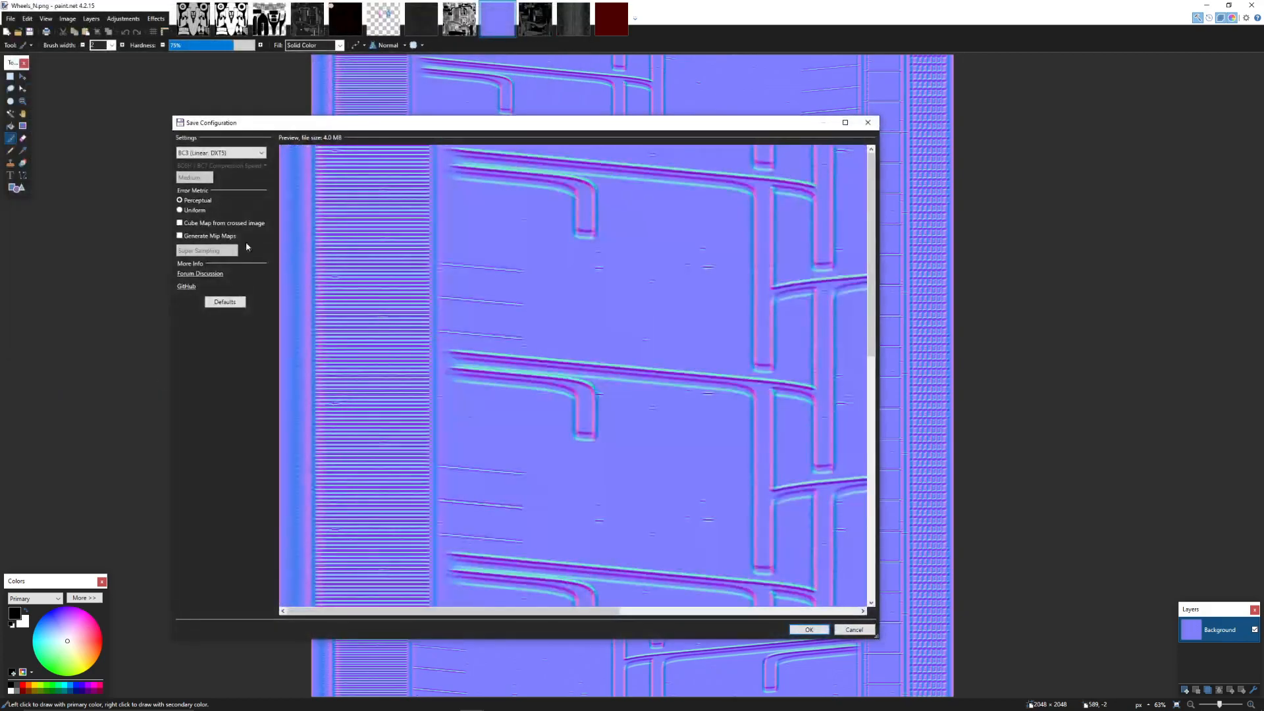
left_click(204, 154)
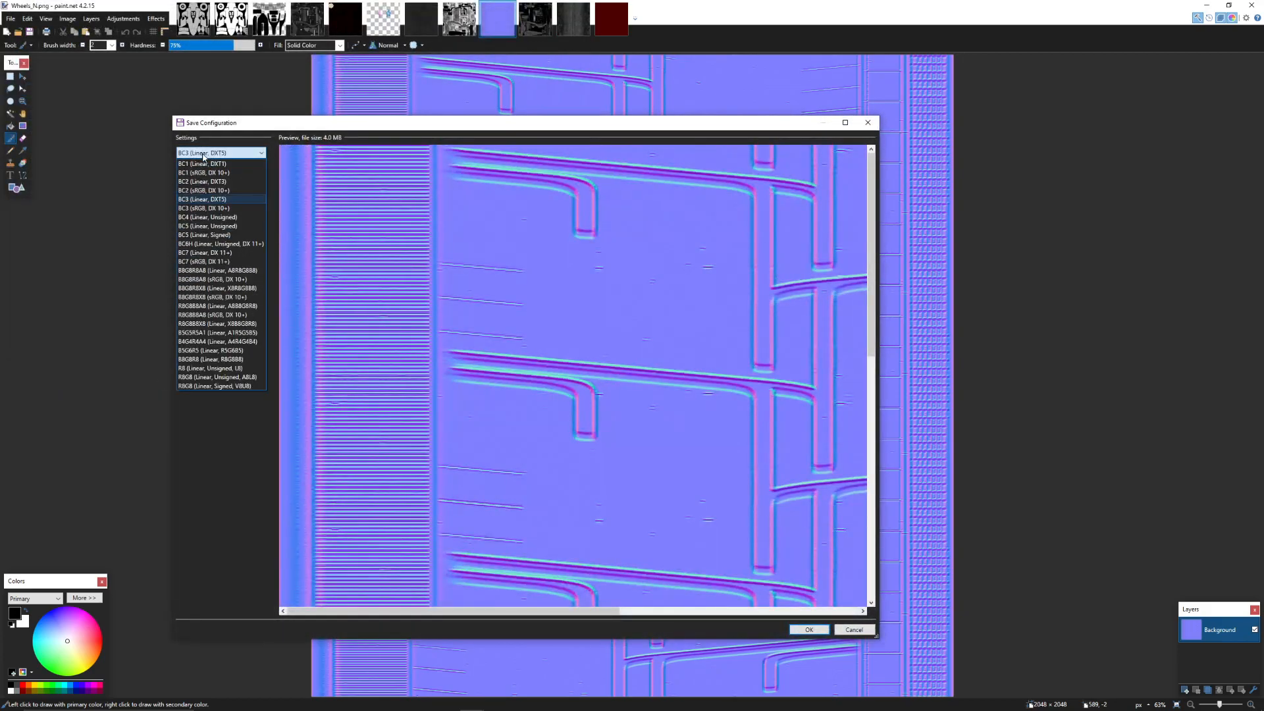
left_click(221, 154)
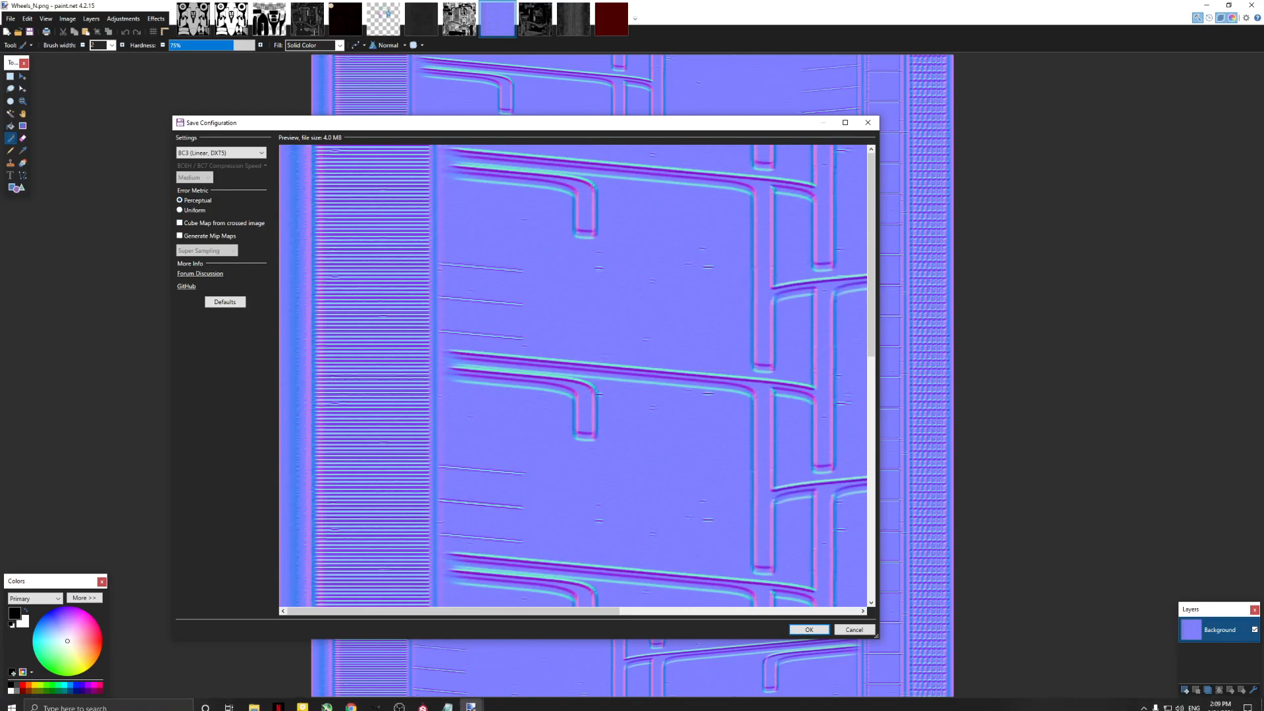
left_click(448, 701)
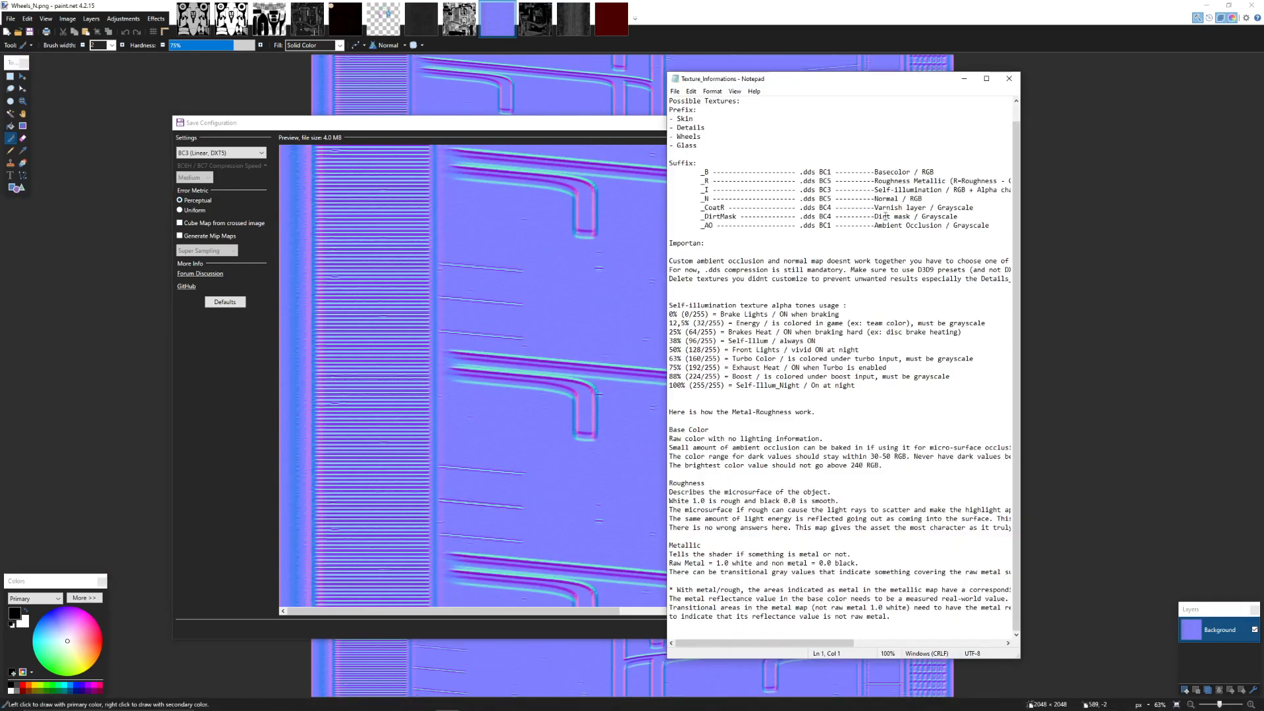
left_click(263, 153)
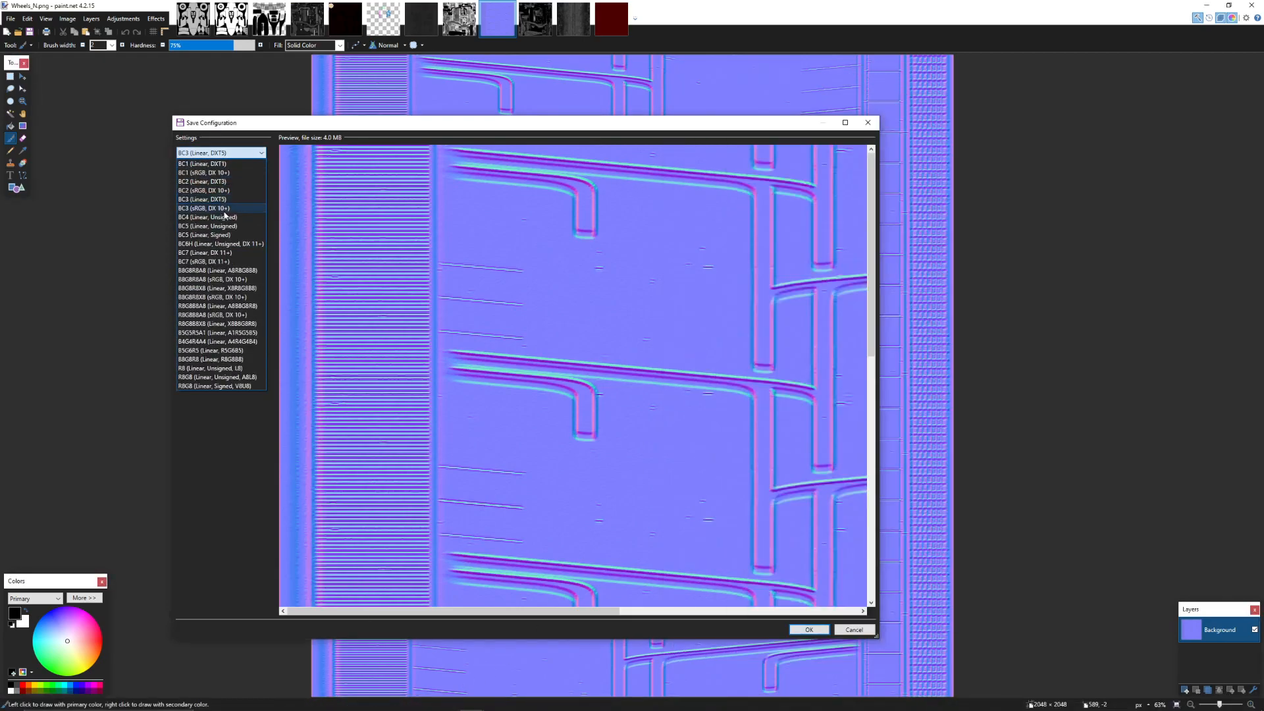
left_click(230, 231)
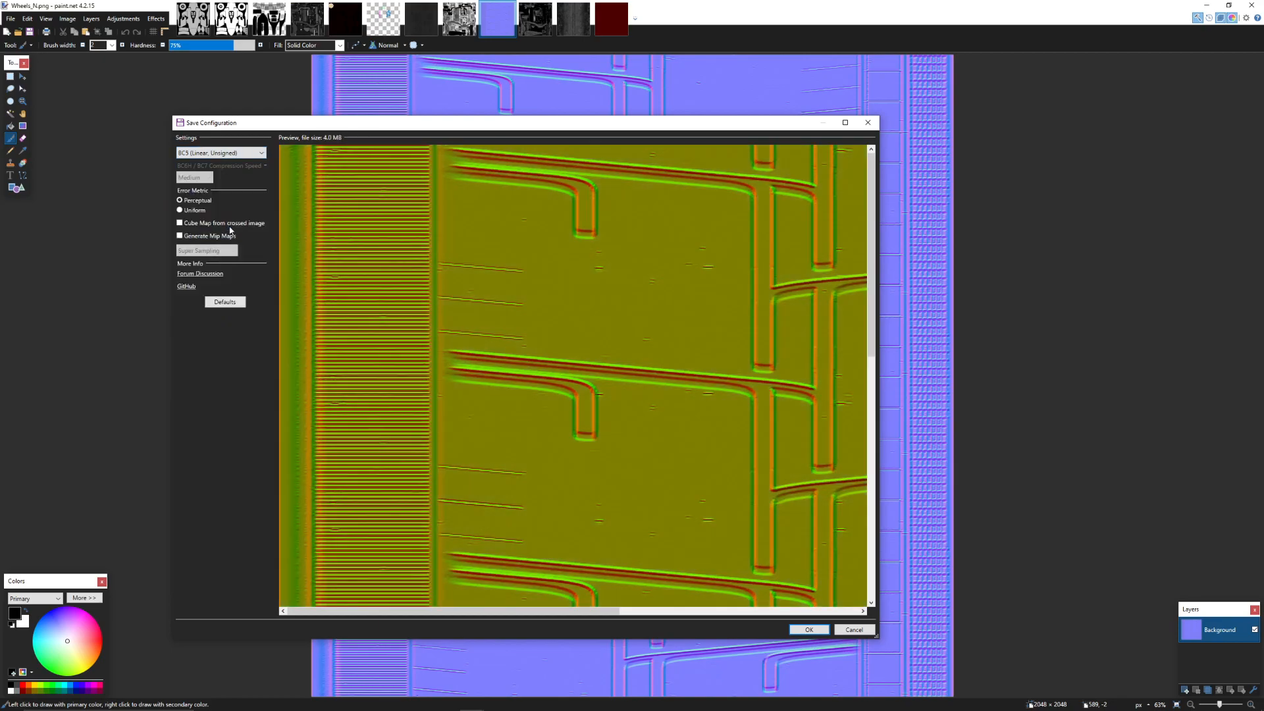
left_click(808, 629)
Save the Details_DirtMask texture as a DirectDraw Surface (DDS) file with BC4 (Linear, Unsigned) compression
left_click(537, 27)
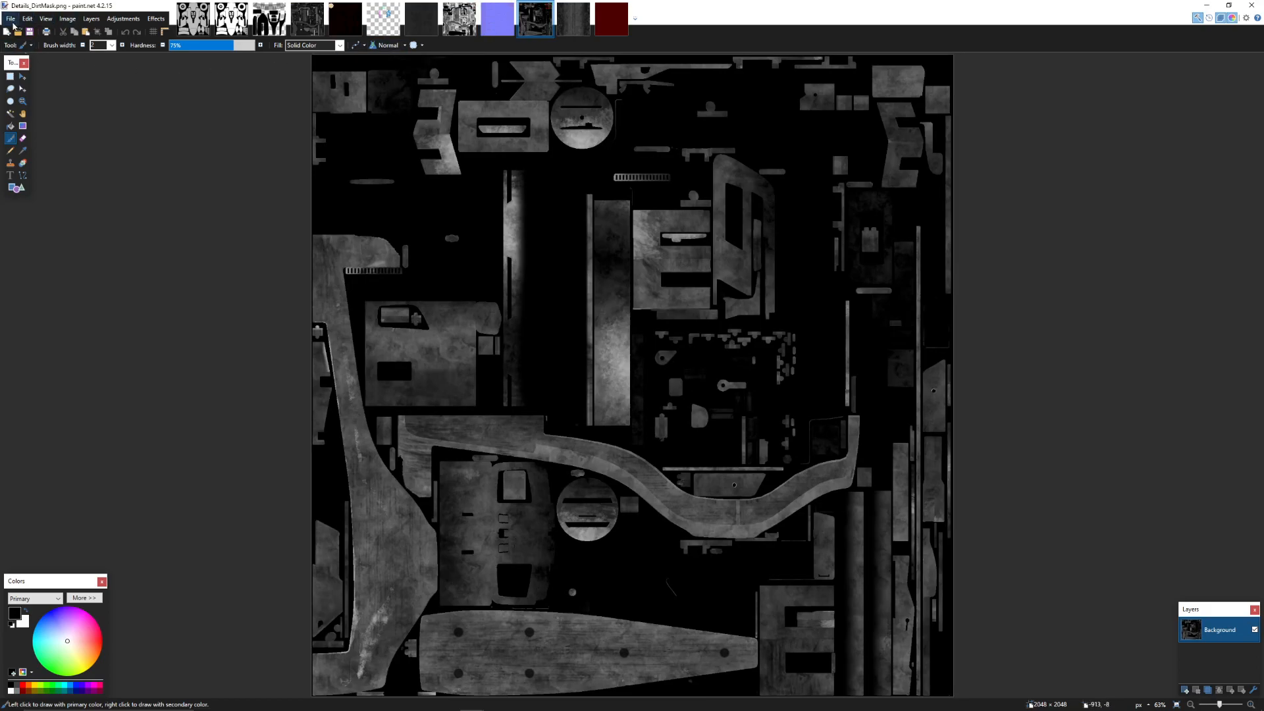
left_click(11, 19)
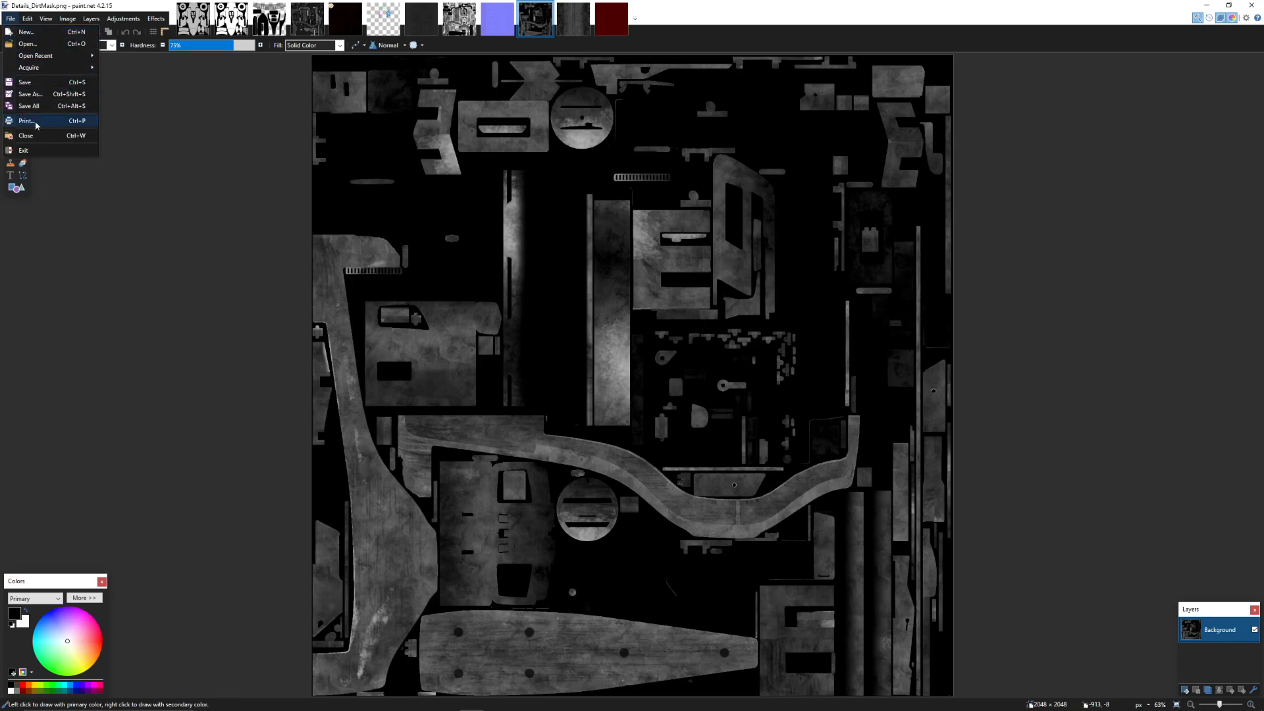
left_click(33, 94)
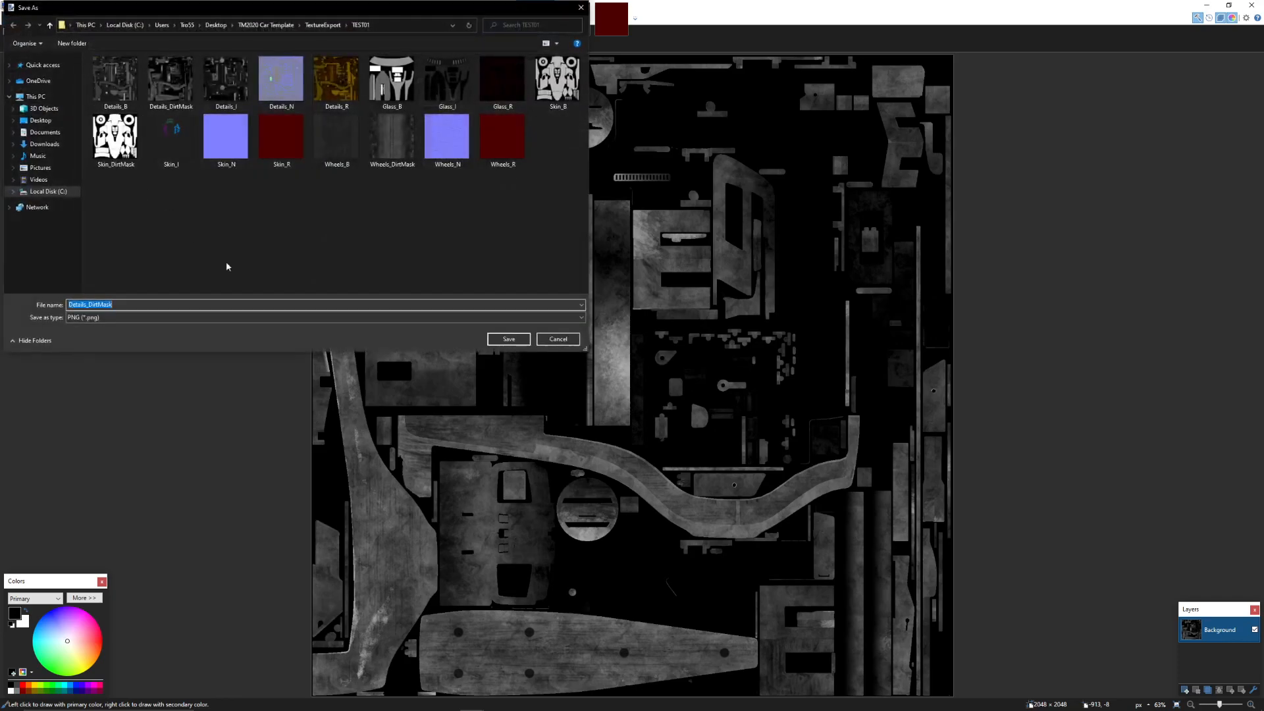
left_click(124, 317)
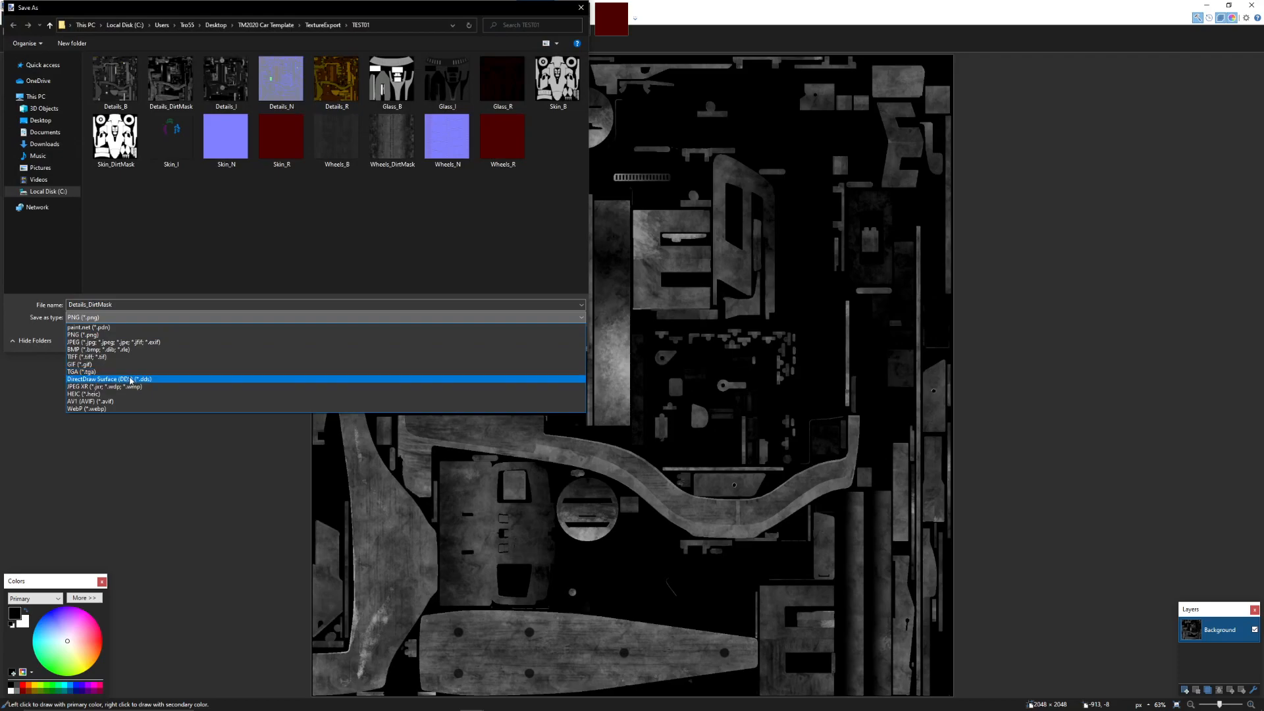
left_click(197, 376)
left_click(509, 338)
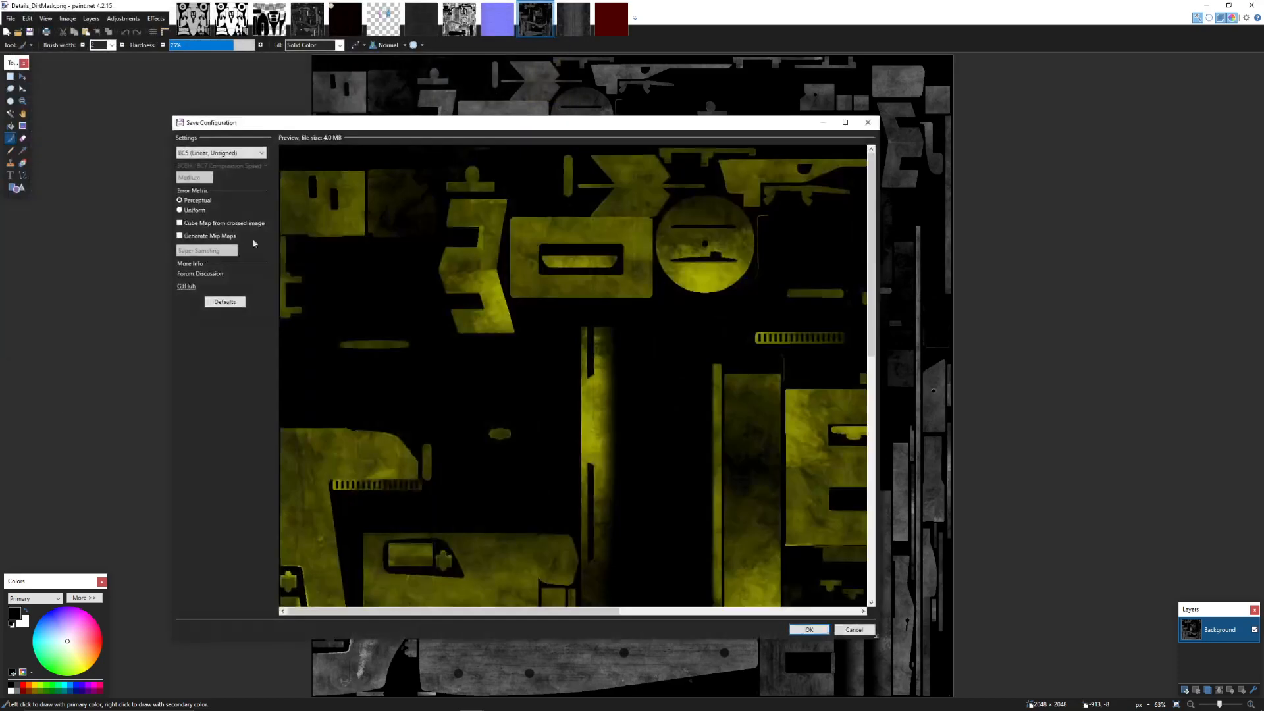
left_click(232, 152)
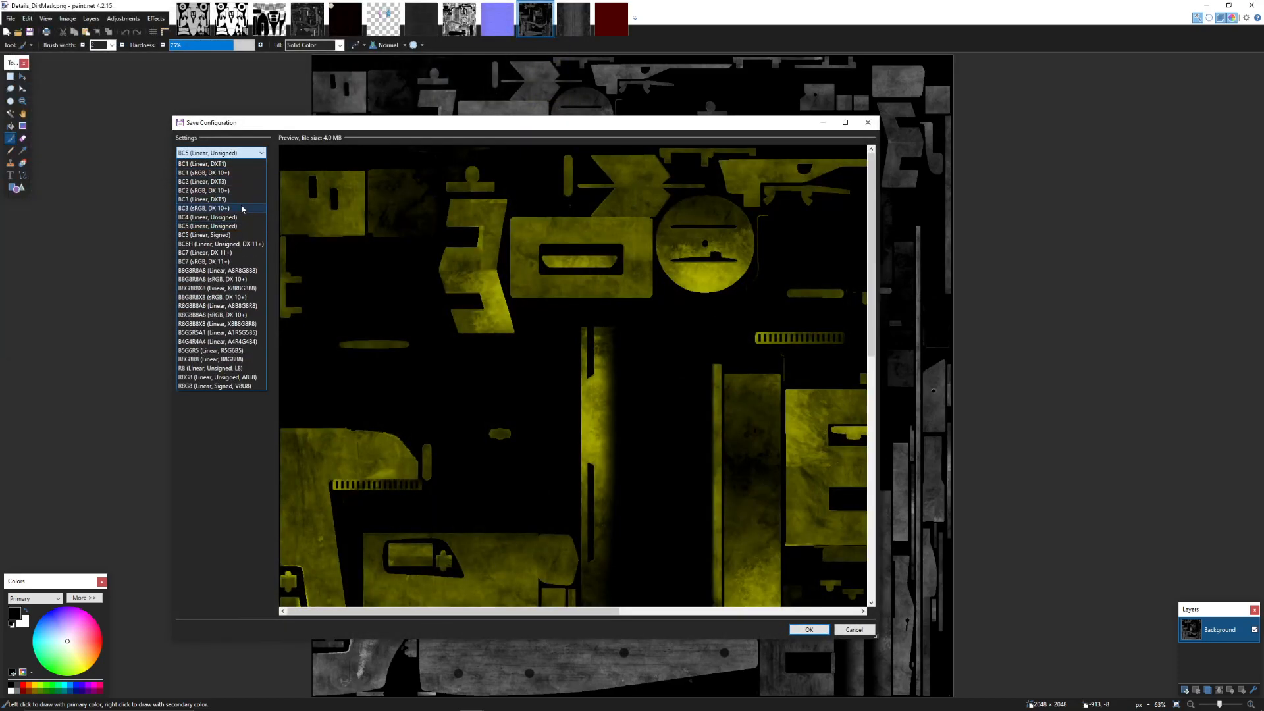
left_click(243, 223)
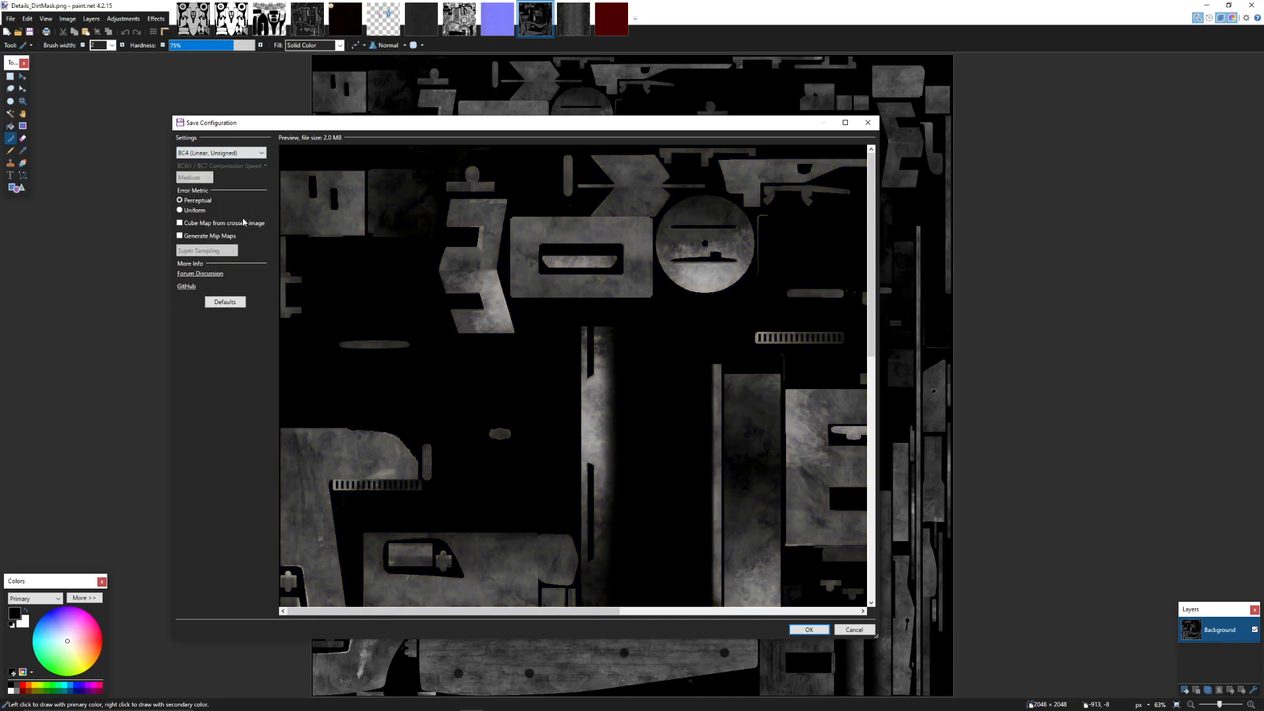
left_click(809, 630)
Save the Wheels_DirtMask texture as a DirectDraw Surface (DDS) file with BC4 (Linear, Unsigned) compression
left_click(572, 18)
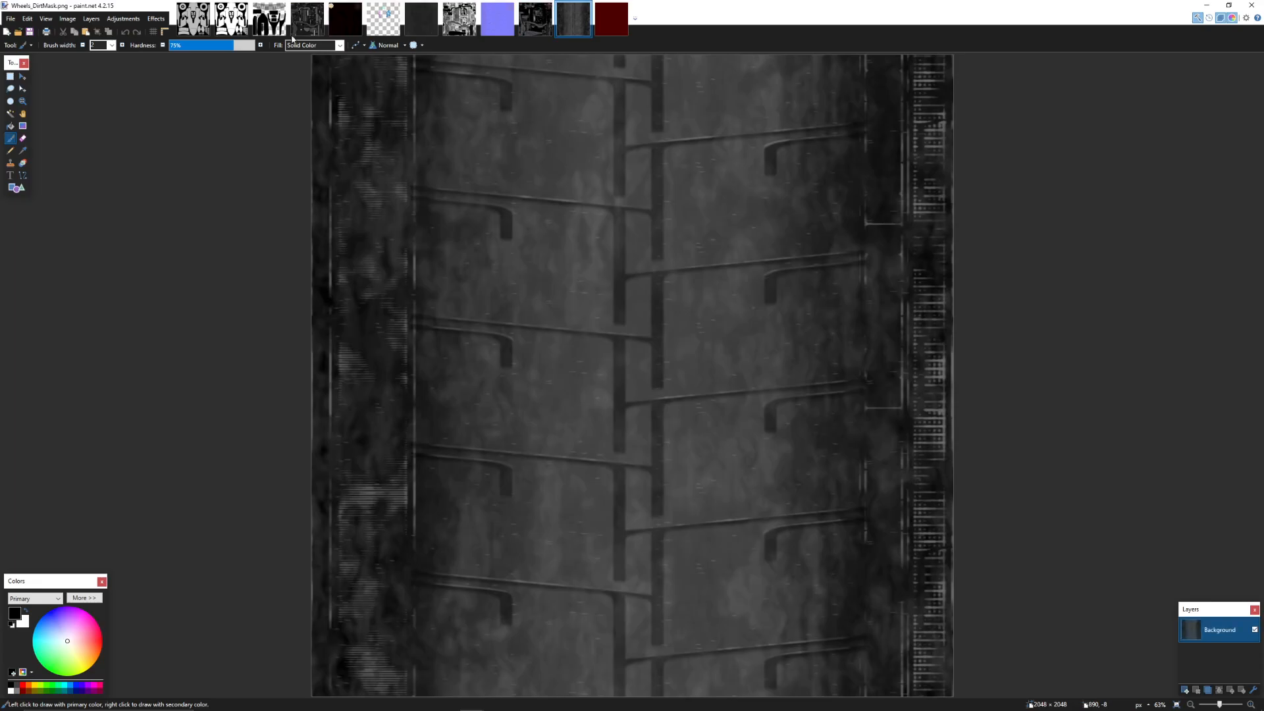
left_click(11, 18)
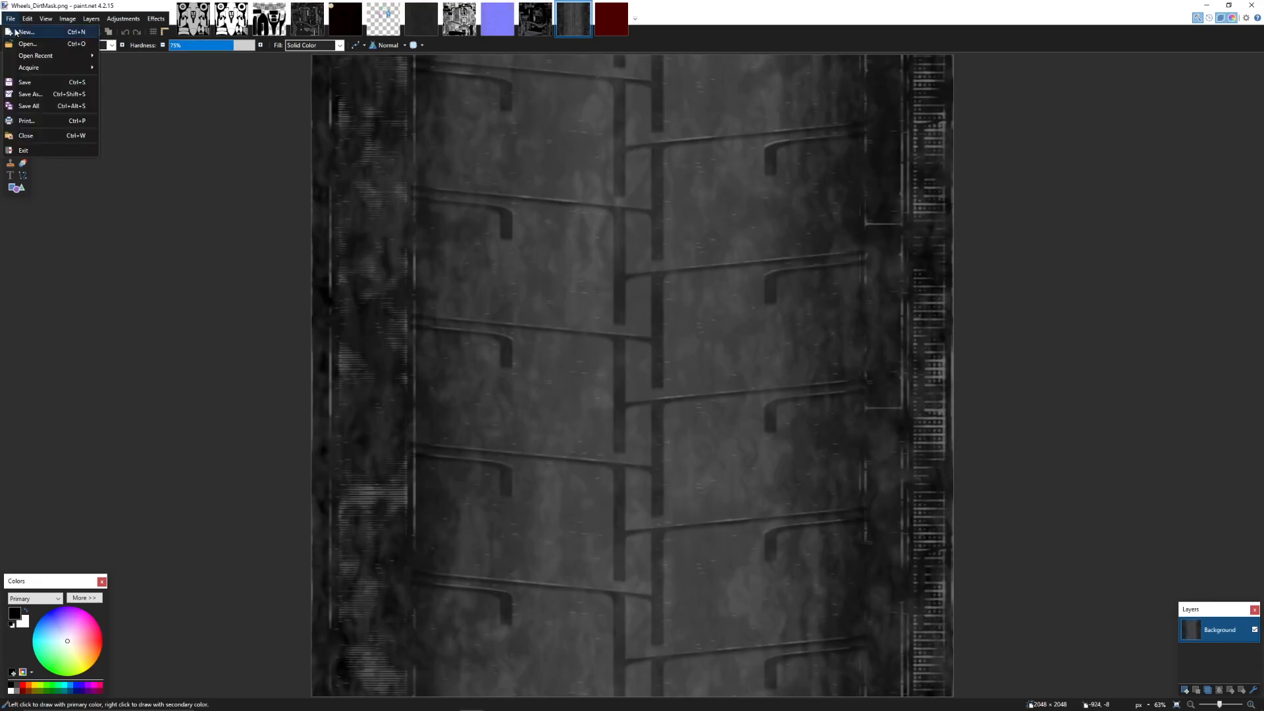
left_click(39, 92)
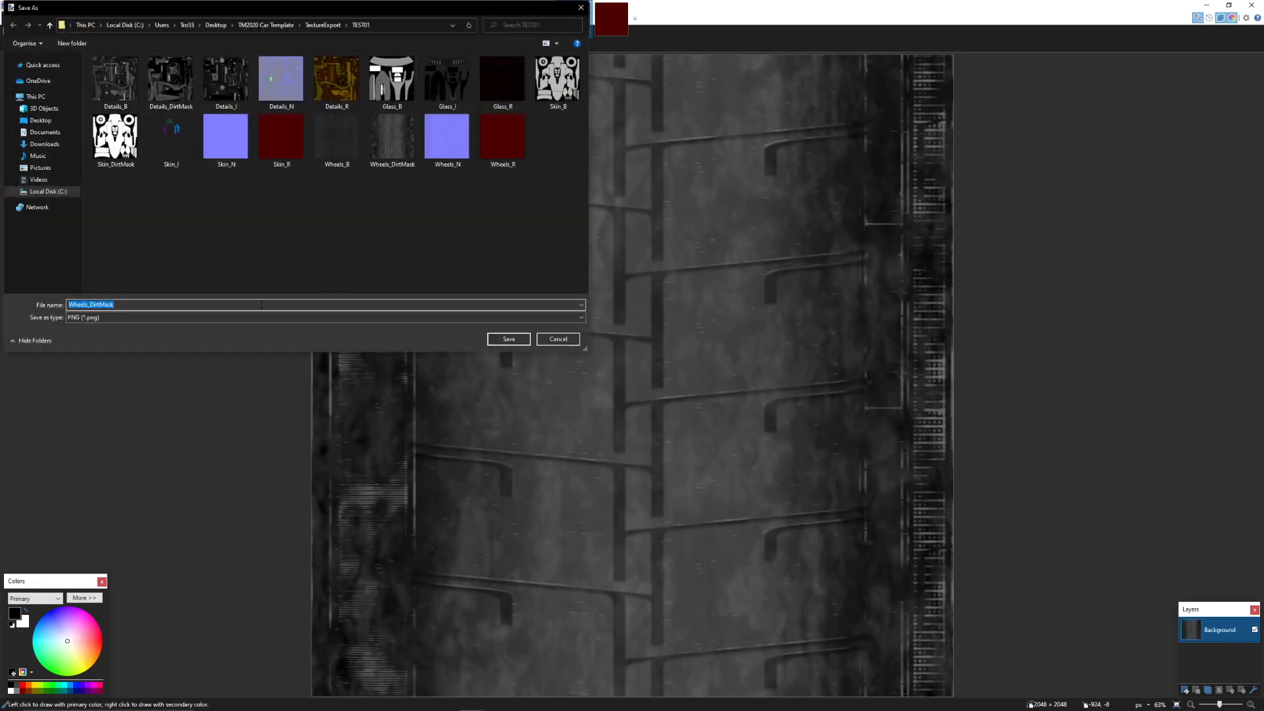
left_click(254, 317)
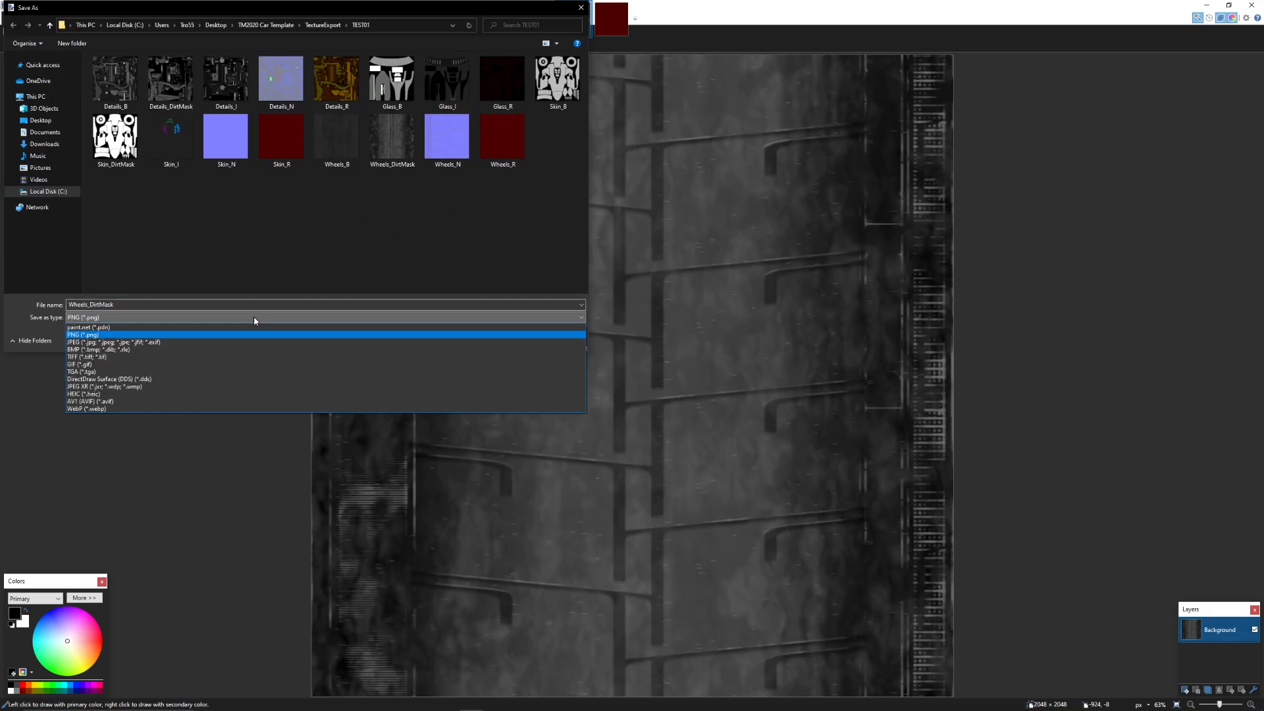
left_click(201, 379)
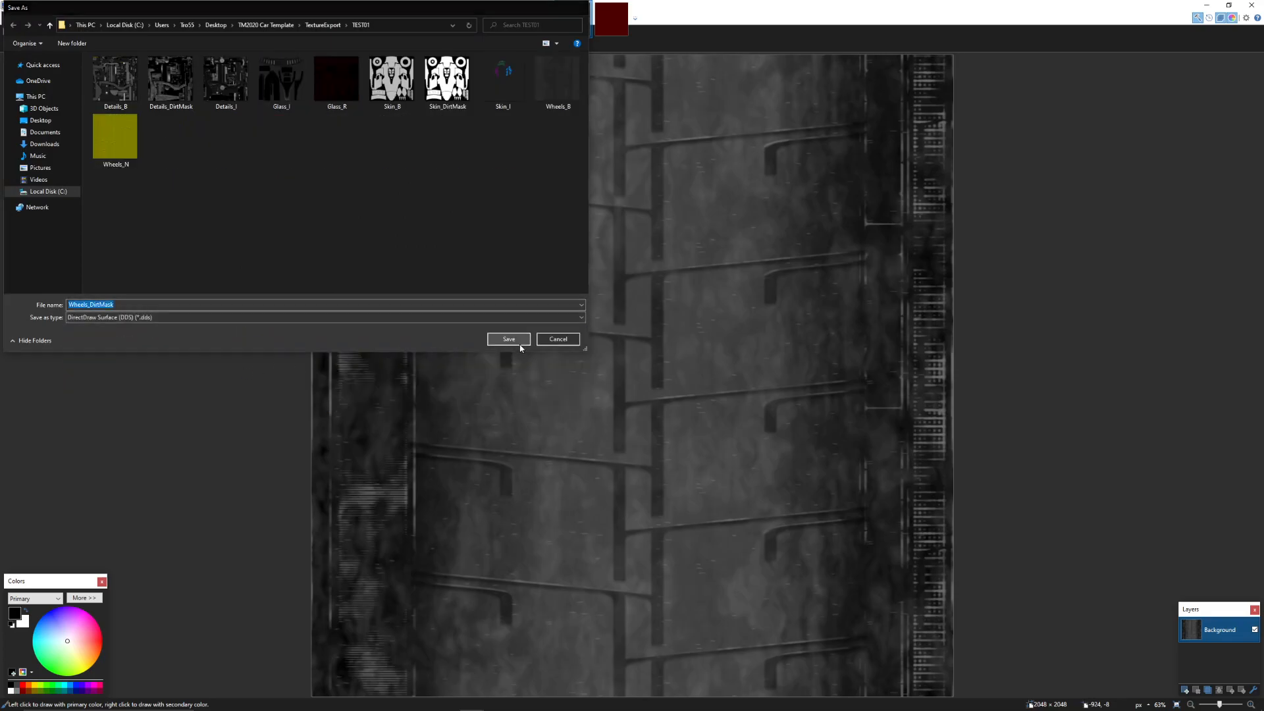
left_click(508, 339)
left_click(201, 153)
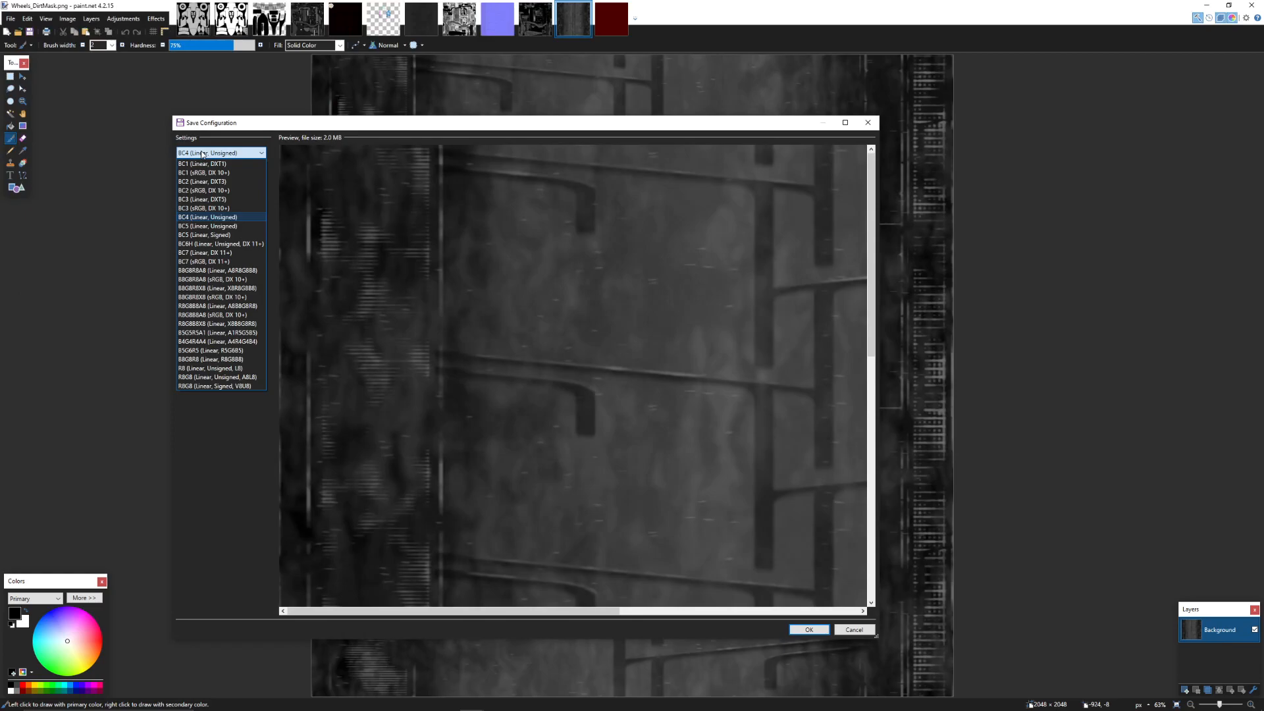
left_click(202, 154)
left_click(808, 629)
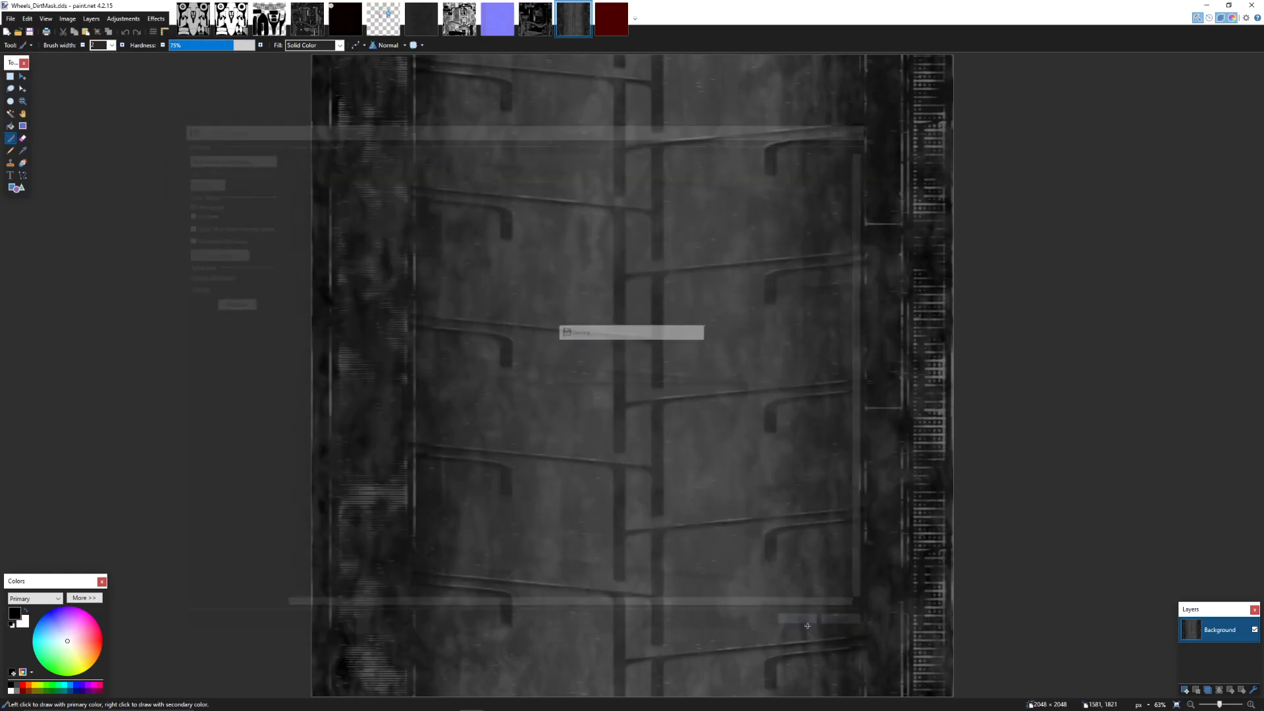
Save the Wheels_R texture as a DDS file with BC5 (Linear, Unsigned) compression, checking the roughness format in the Texture_Informations notes
left_click(595, 32)
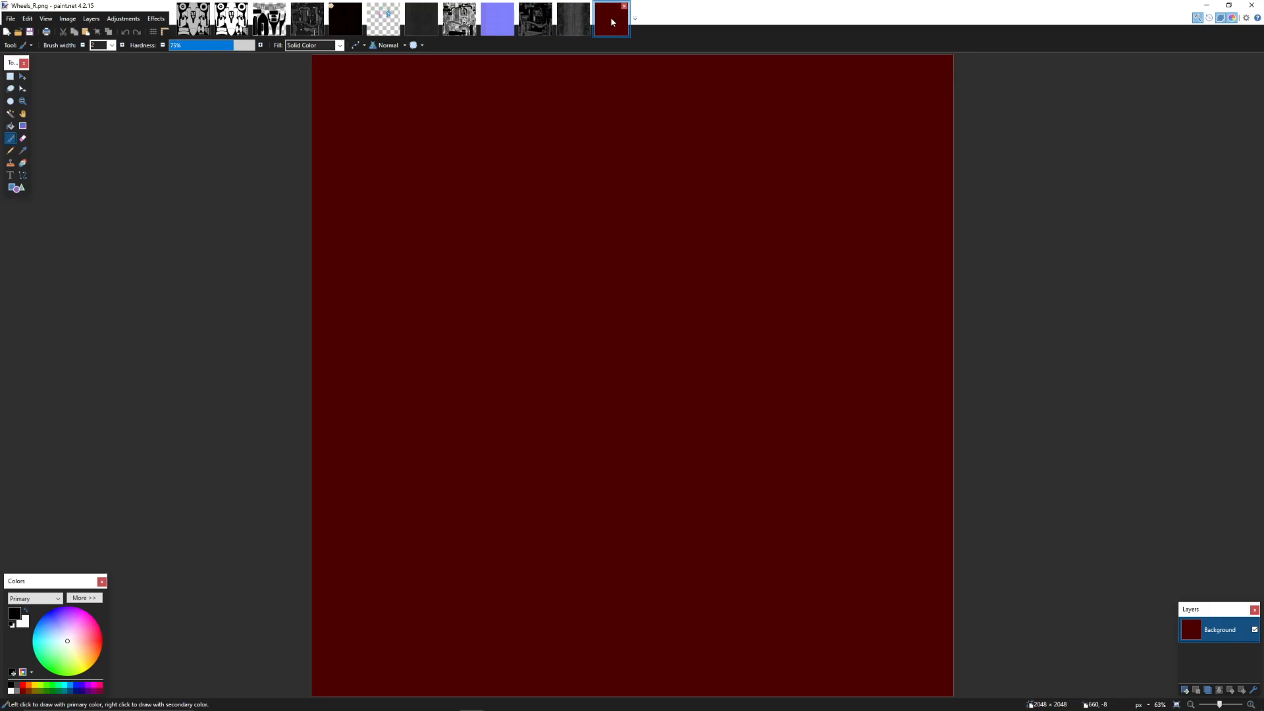
left_click(10, 18)
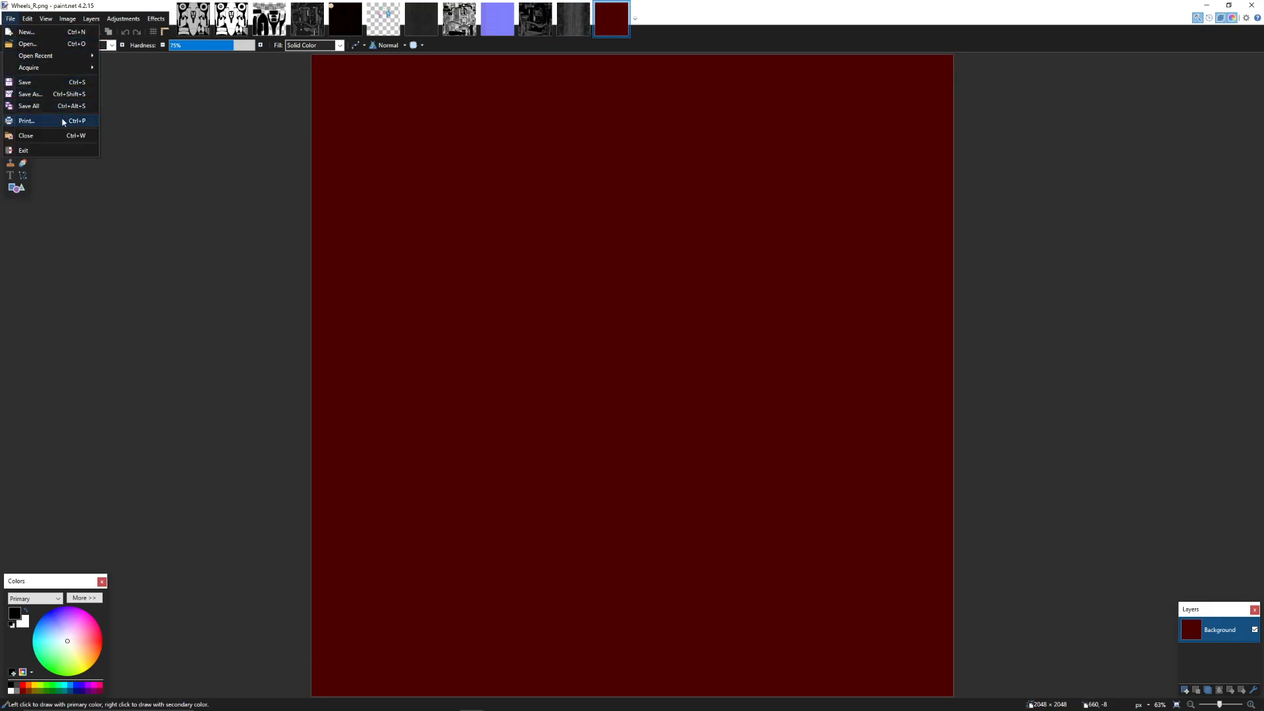
left_click(57, 96)
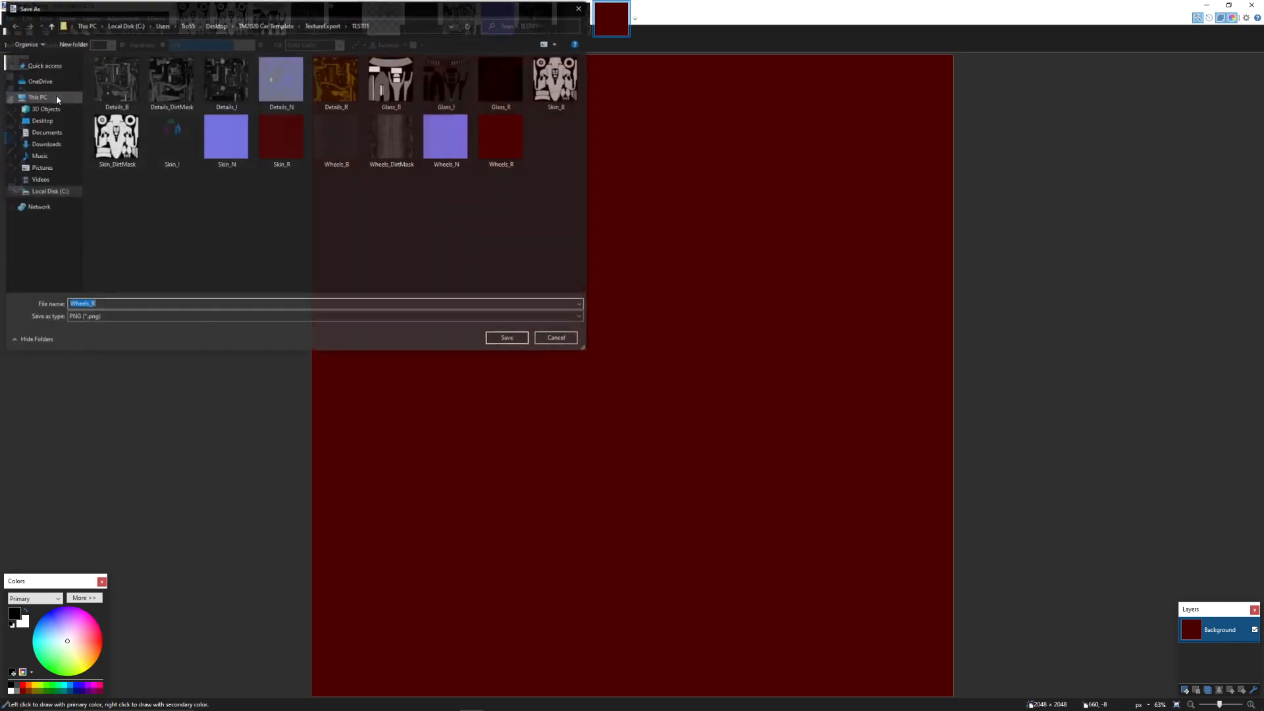
left_click(127, 320)
left_click(154, 378)
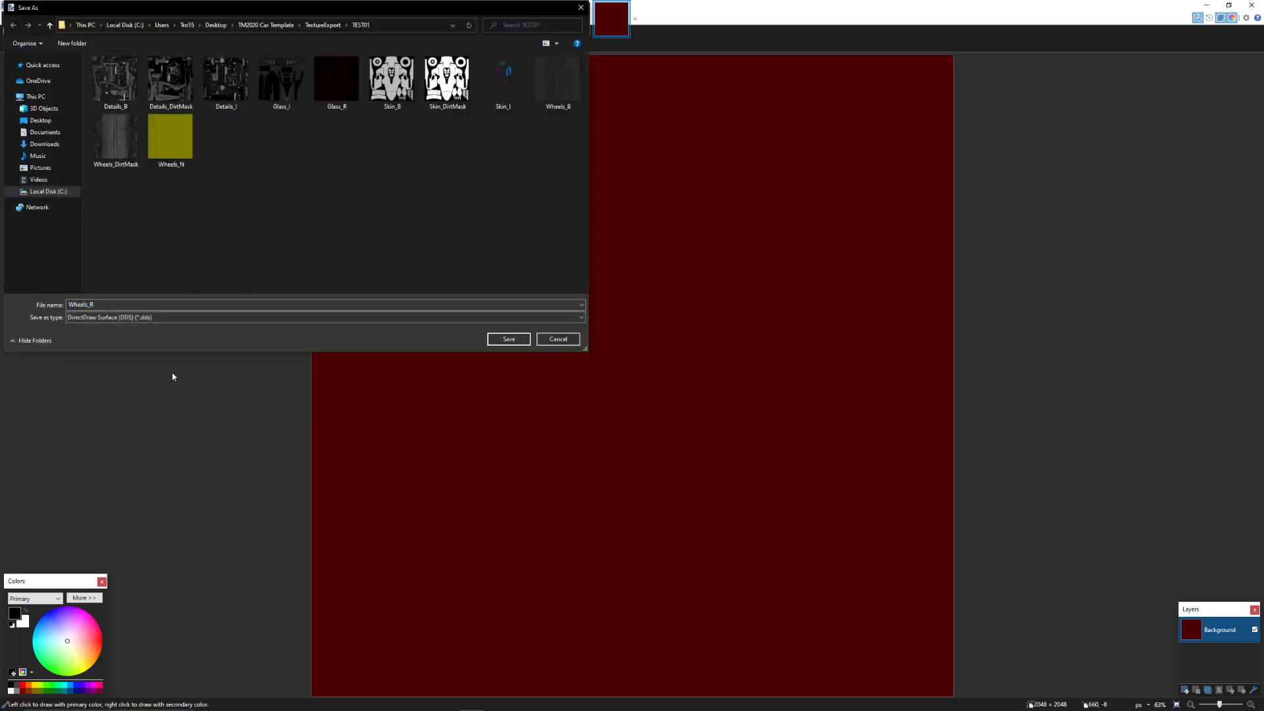
left_click(509, 341)
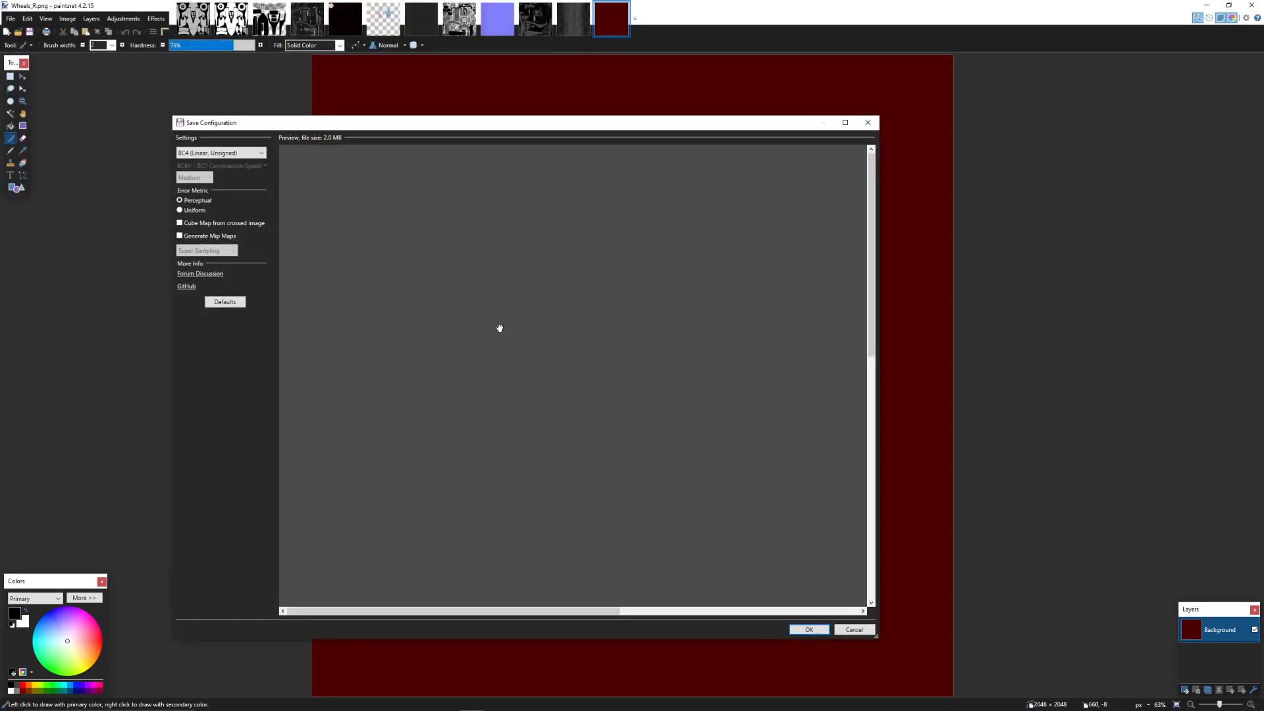
left_click(220, 153)
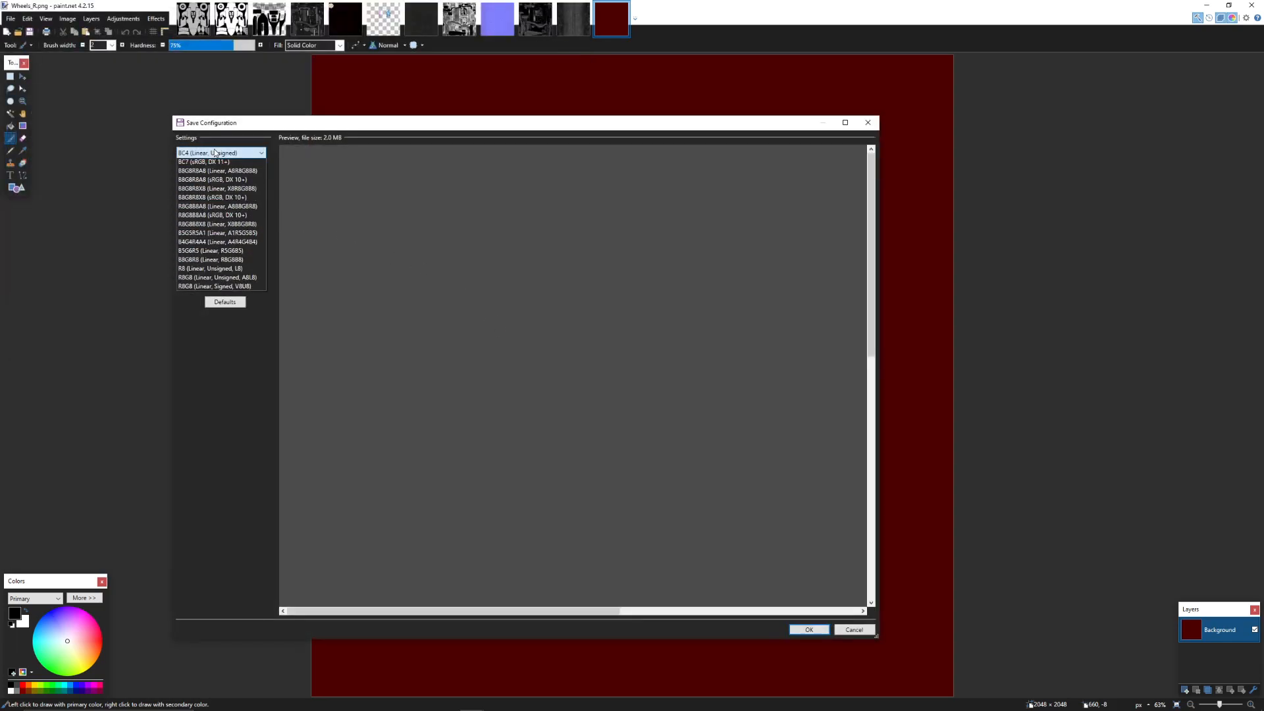
left_click(217, 226)
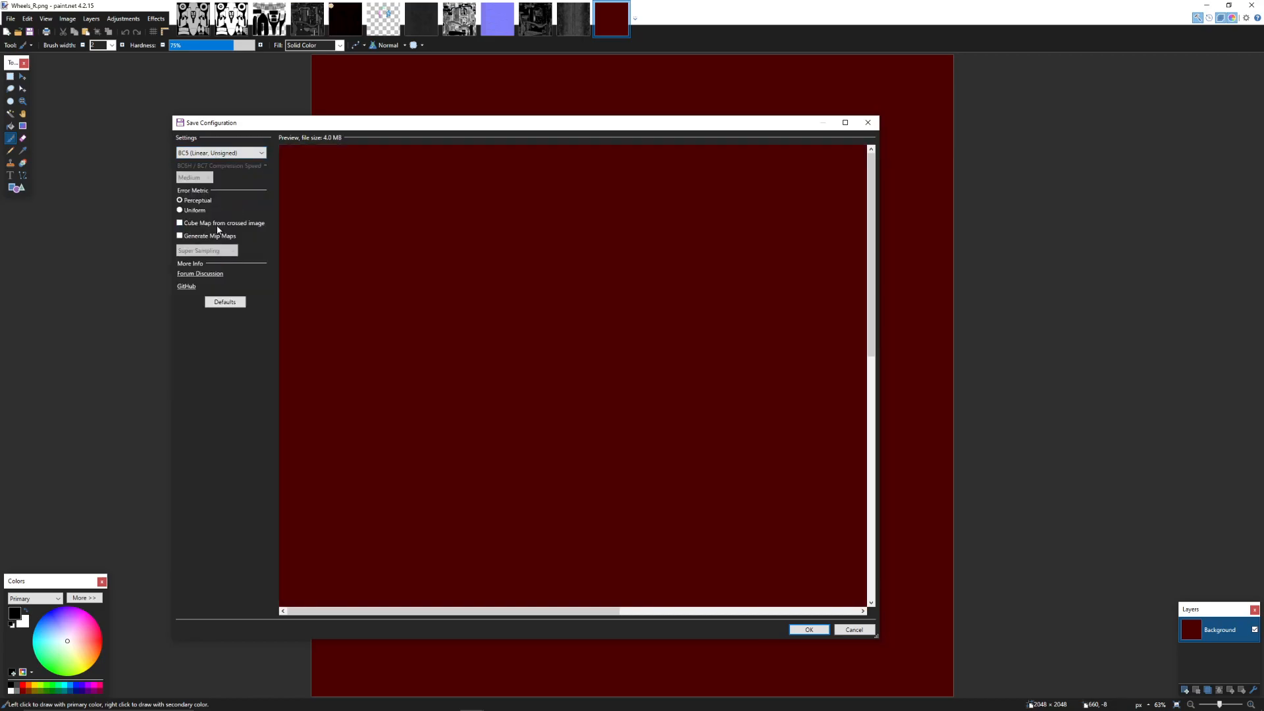
left_click(445, 701)
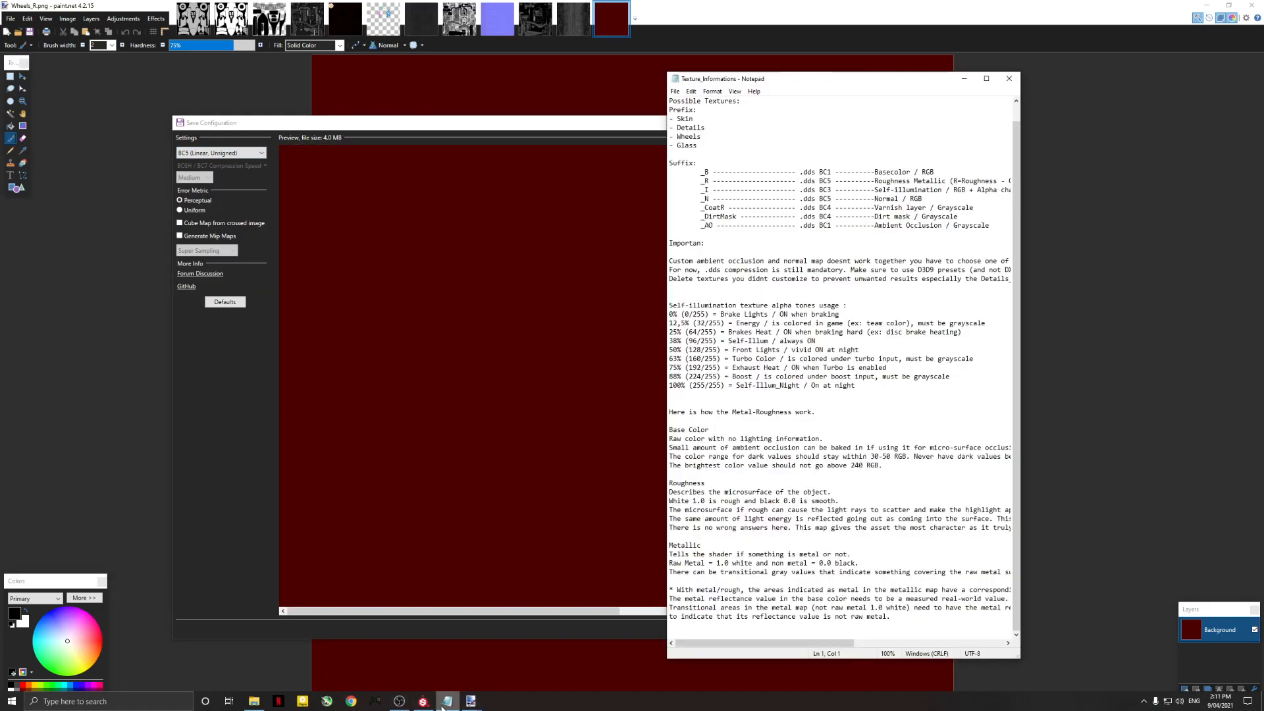
left_click(446, 701)
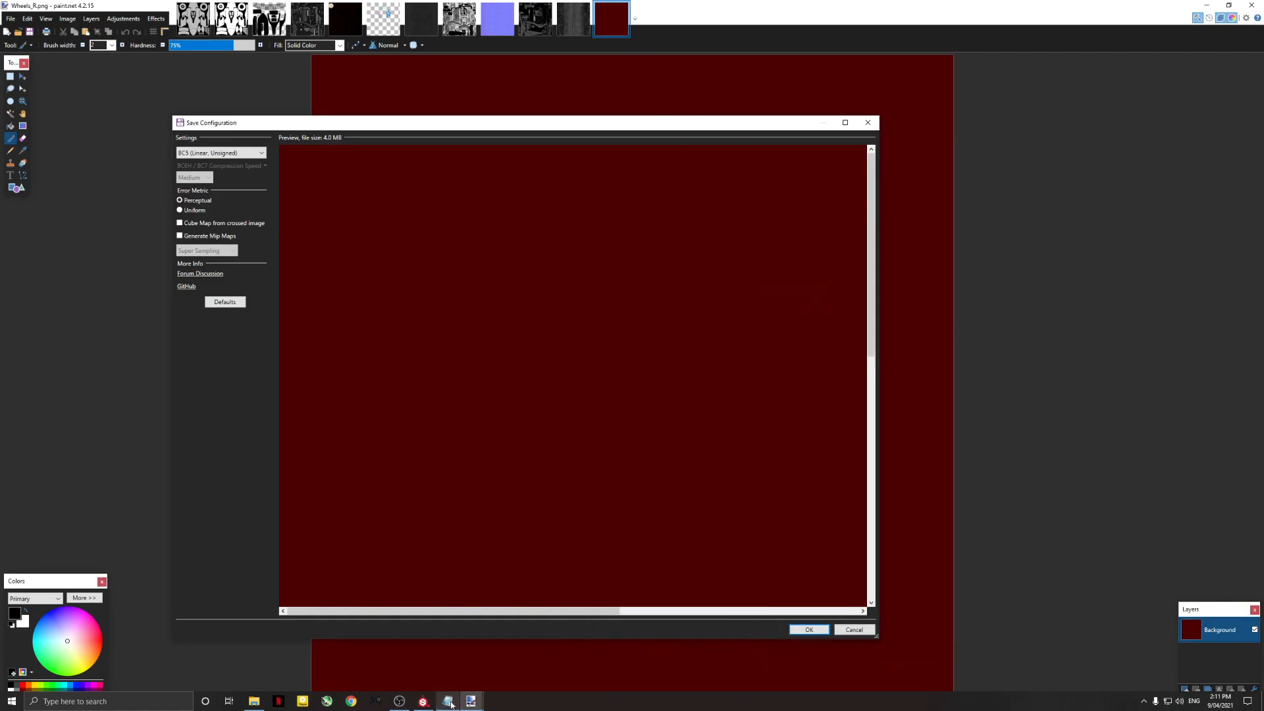
left_click(809, 629)
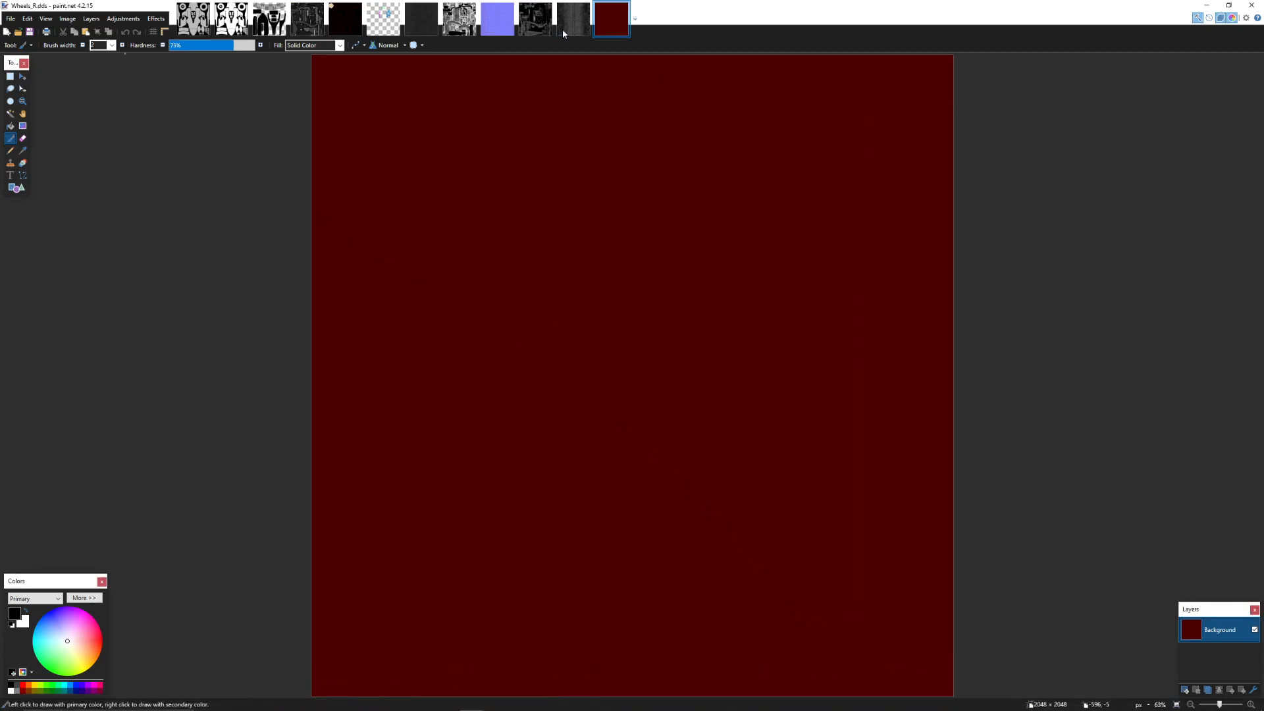
Close paint.net and sort the files in the TEST01 export folder by type
left_click(1251, 6)
left_click(648, 424)
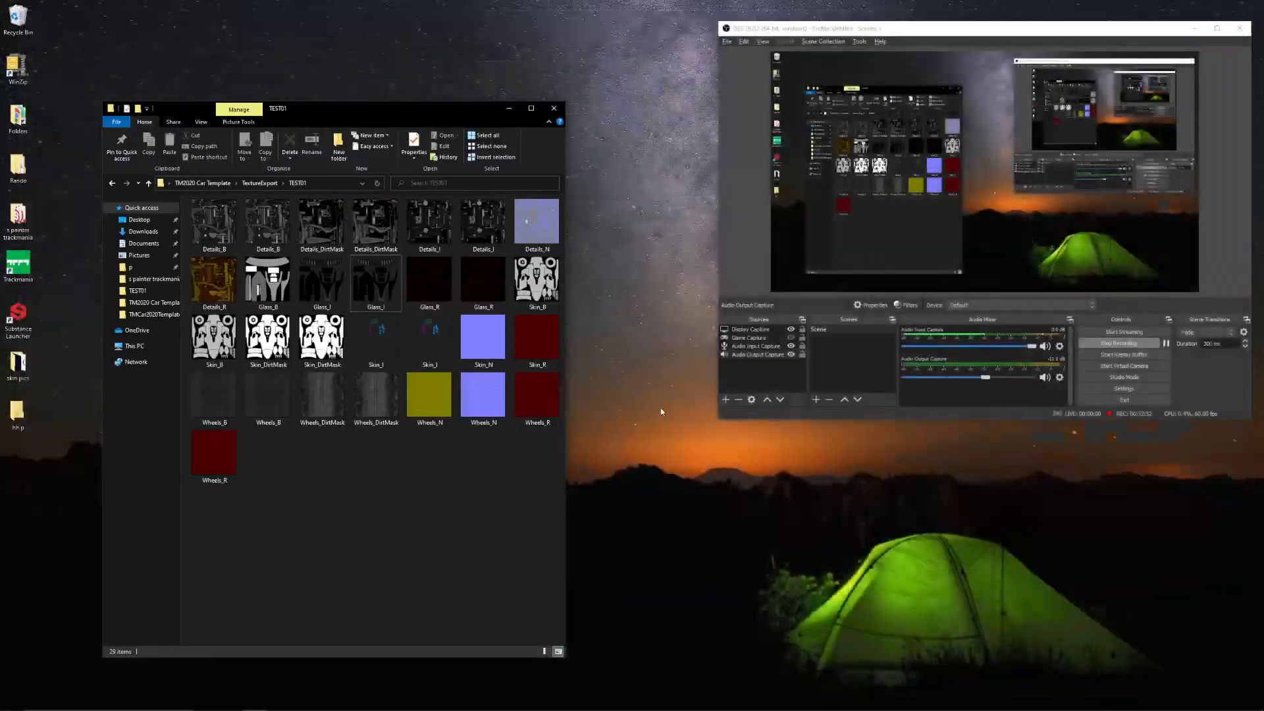
right_click(322, 477)
mouse_move(389, 499)
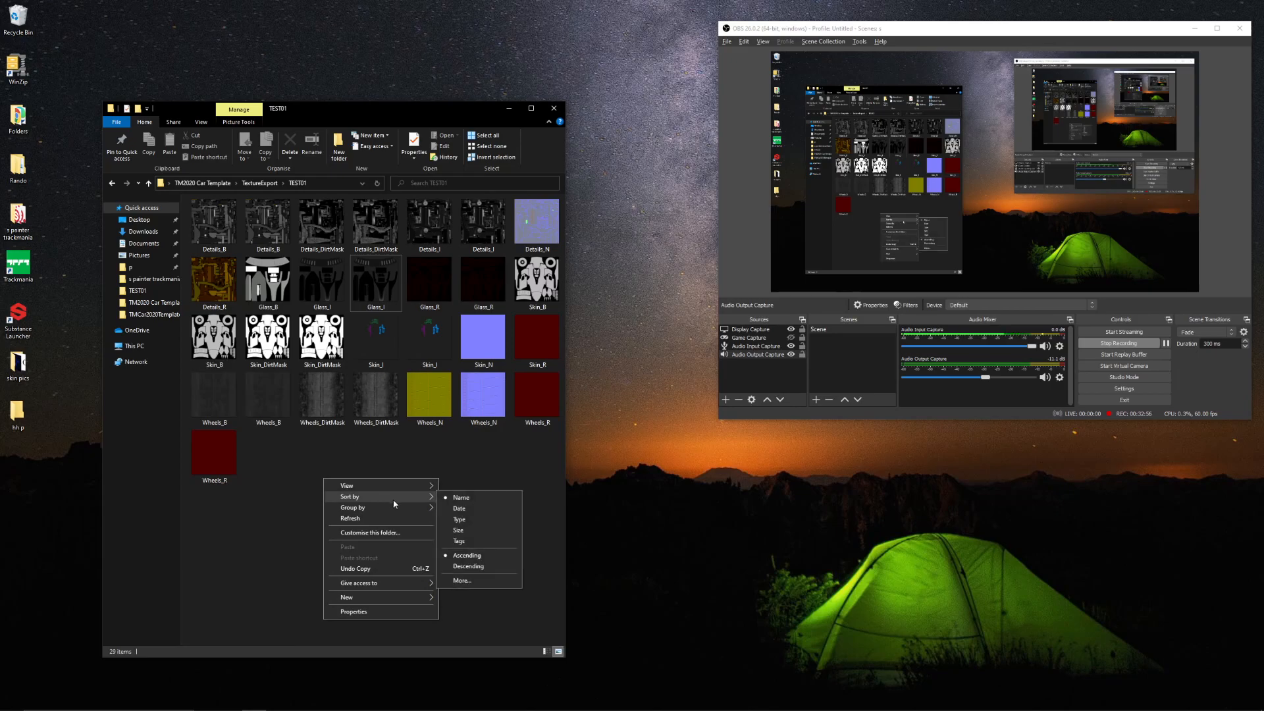
left_click(467, 519)
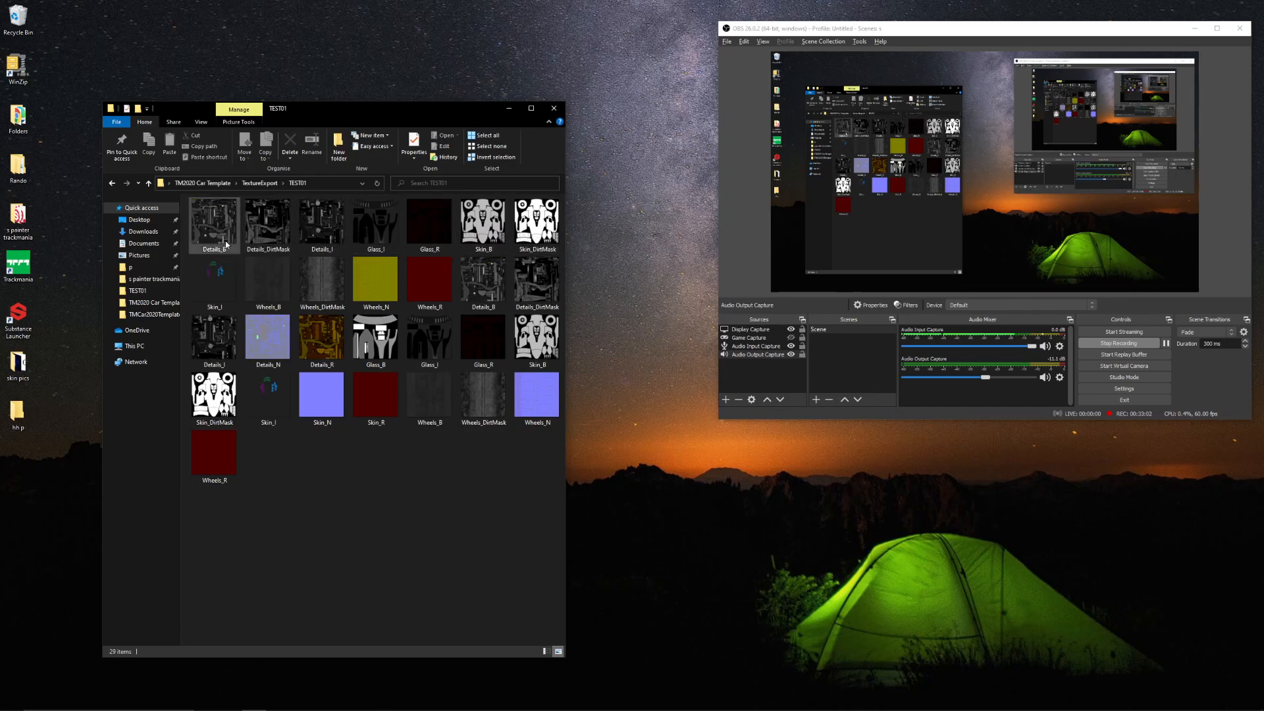
Open a second File Explorer window and arrange it side by side with the TEST01 folder window
left_click_drag(462, 112, 613, 24)
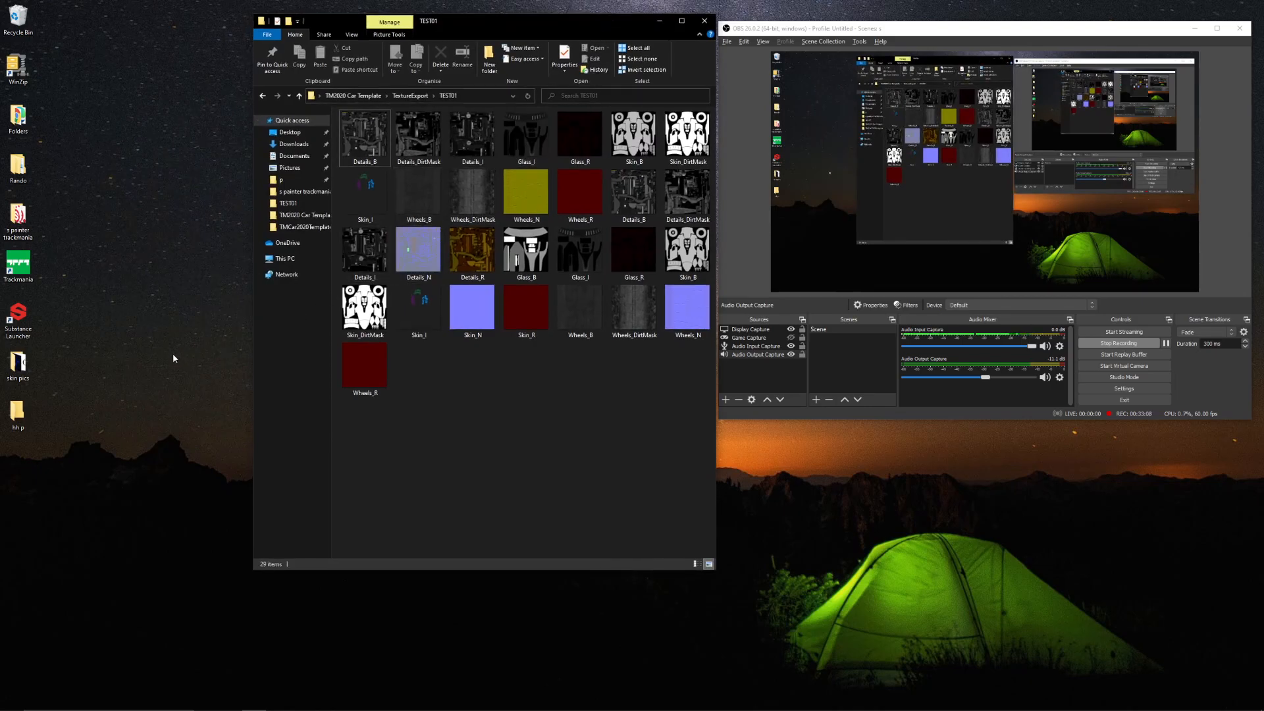
mouse_move(243, 708)
double_click(33, 232)
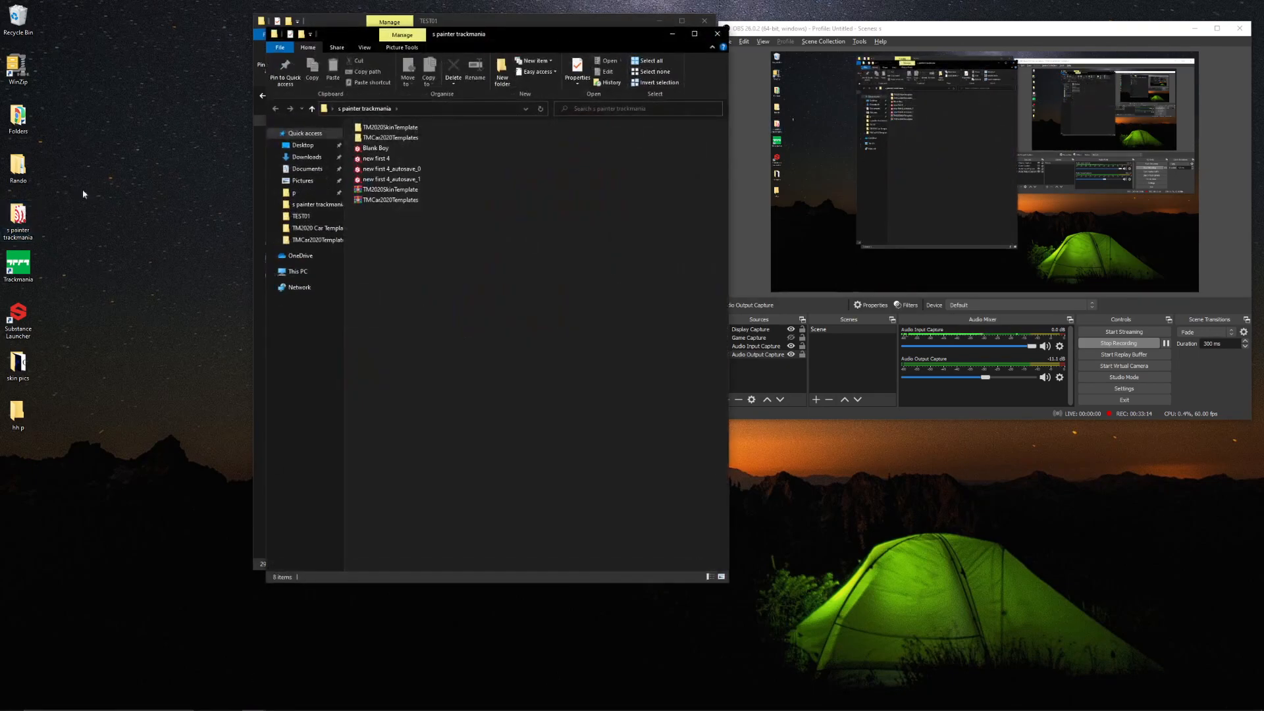
left_click(307, 157)
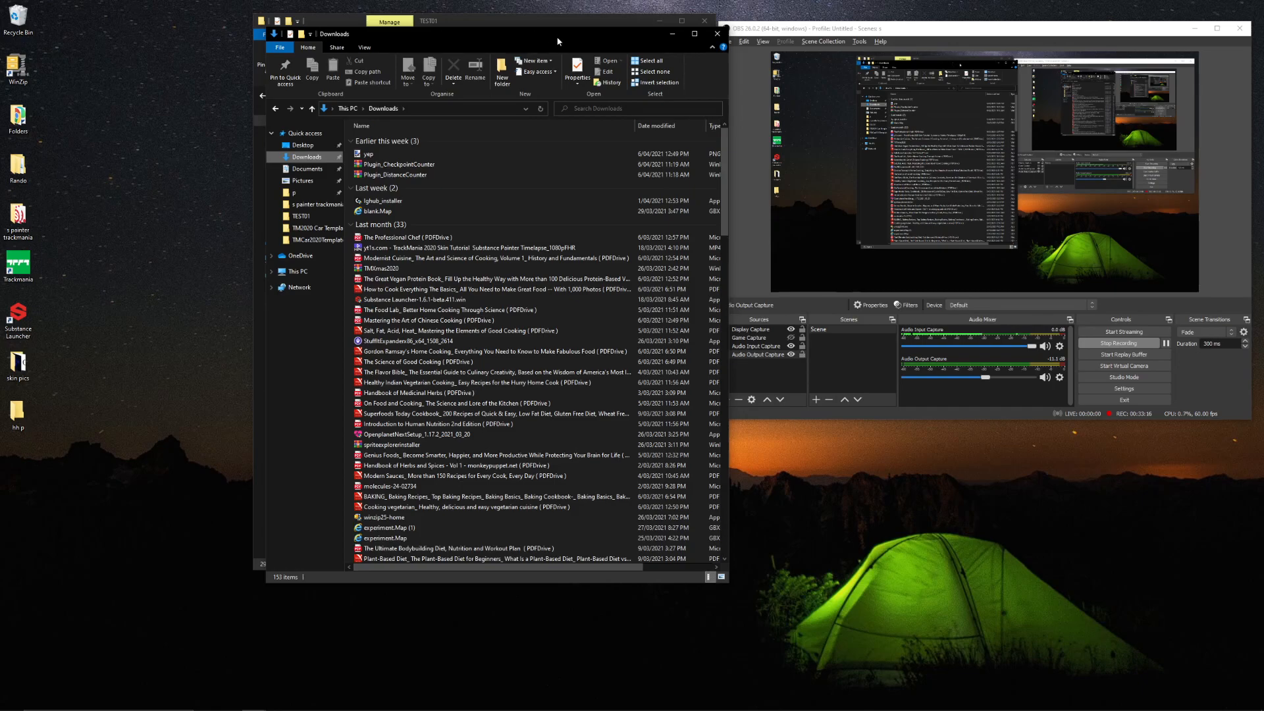
left_click_drag(558, 41, 232, 122)
left_click(597, 29)
left_click_drag(596, 29, 798, 113)
left_click_drag(301, 116, 313, 66)
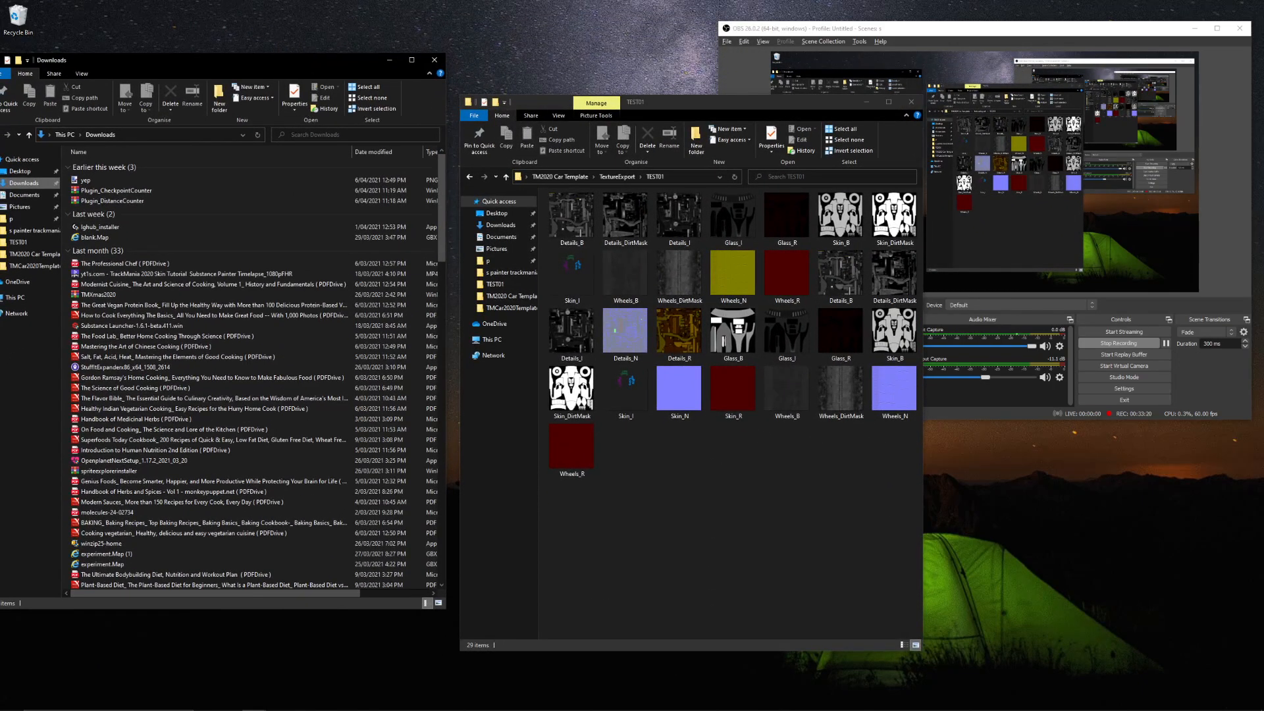
Browse the second File Explorer window to Documents > Trackmania > Skins > Models > CarSport
left_click(32, 195)
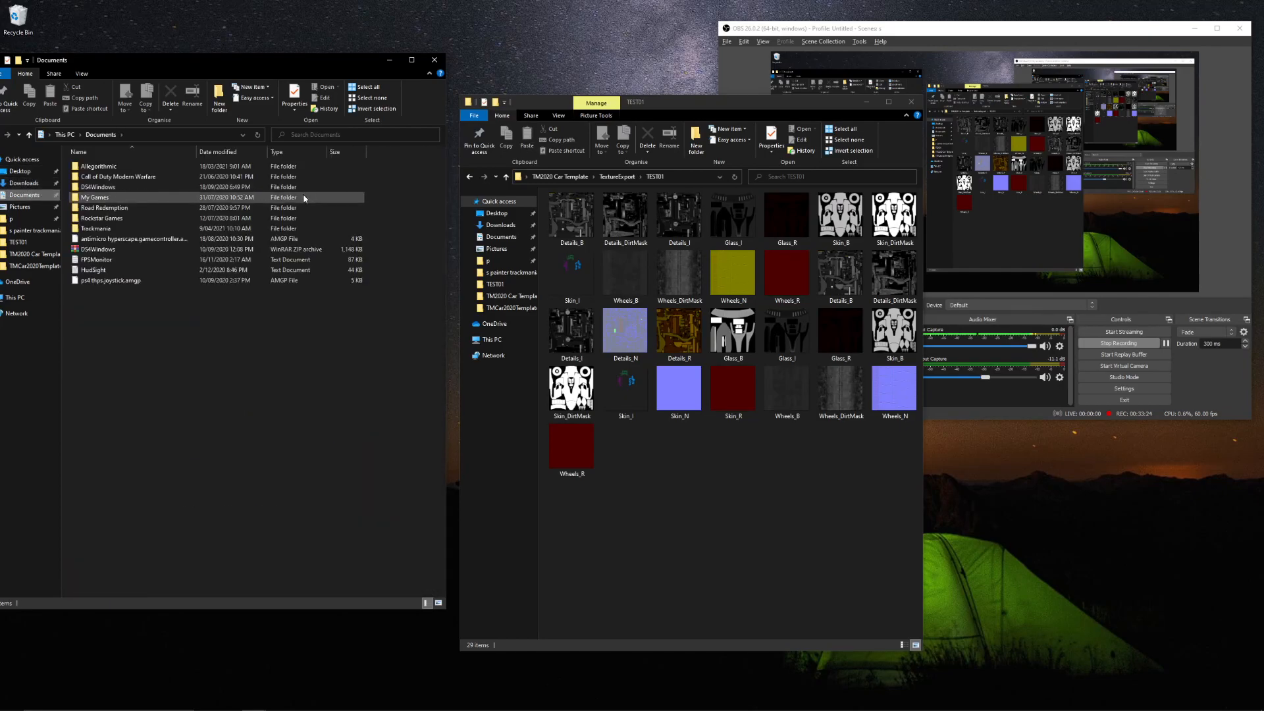
double_click(142, 228)
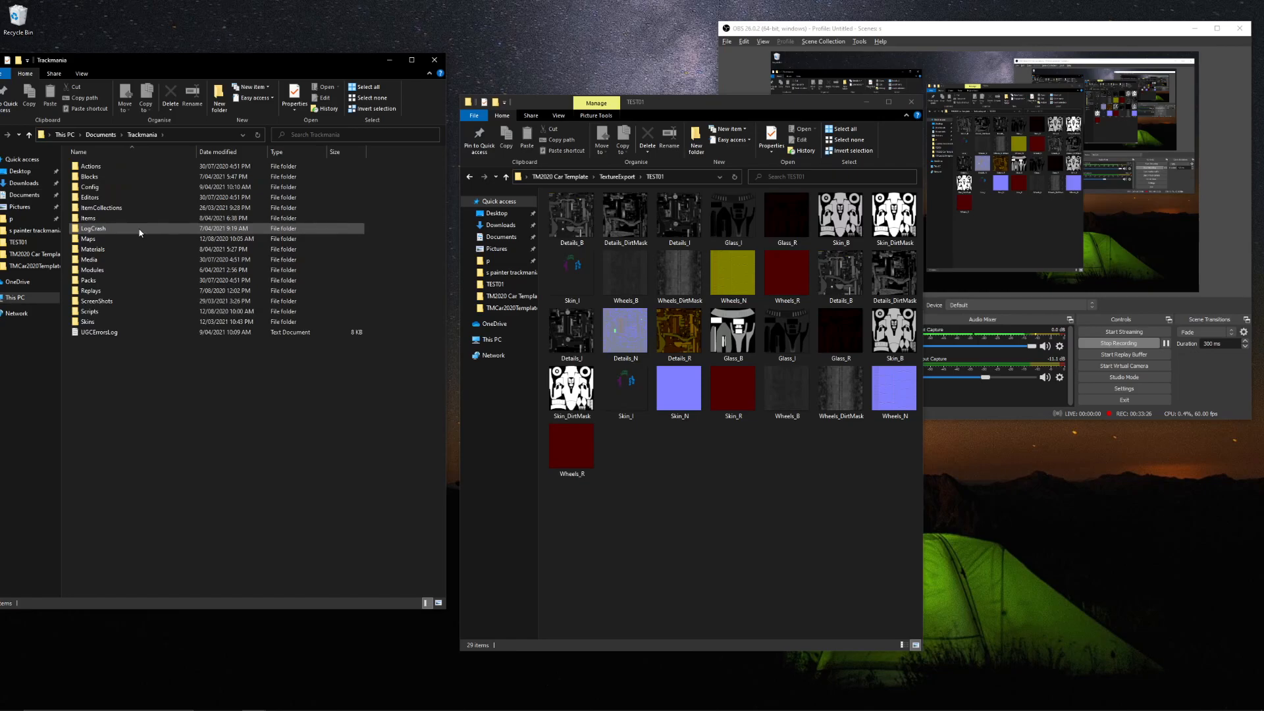
double_click(140, 322)
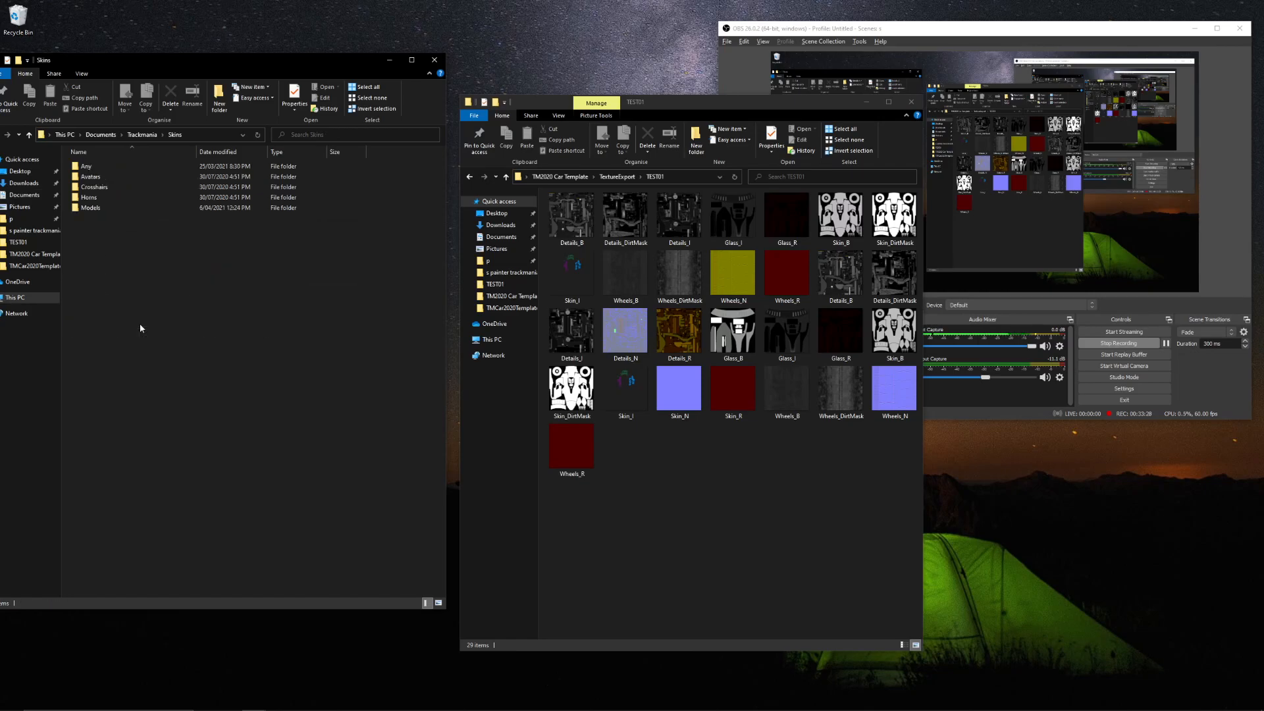
double_click(103, 208)
double_click(100, 166)
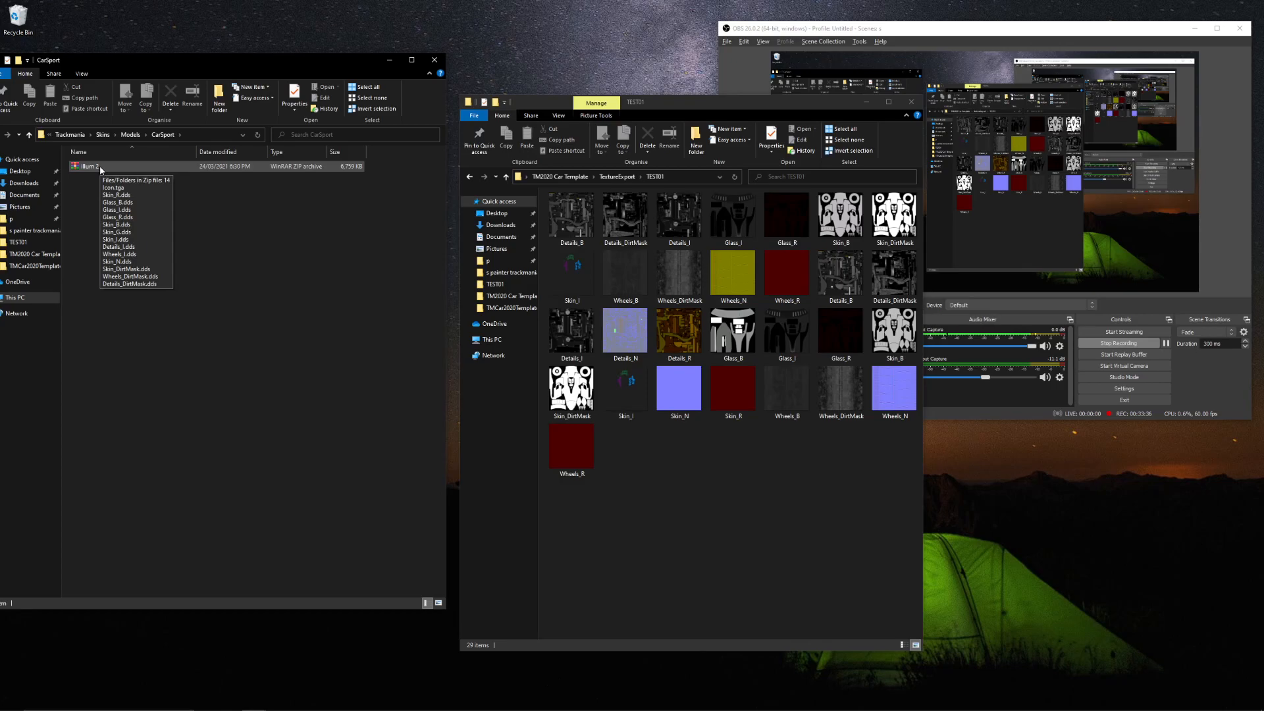
Open the illum 2 skin archive to view its contents, and close it again
double_click(100, 165)
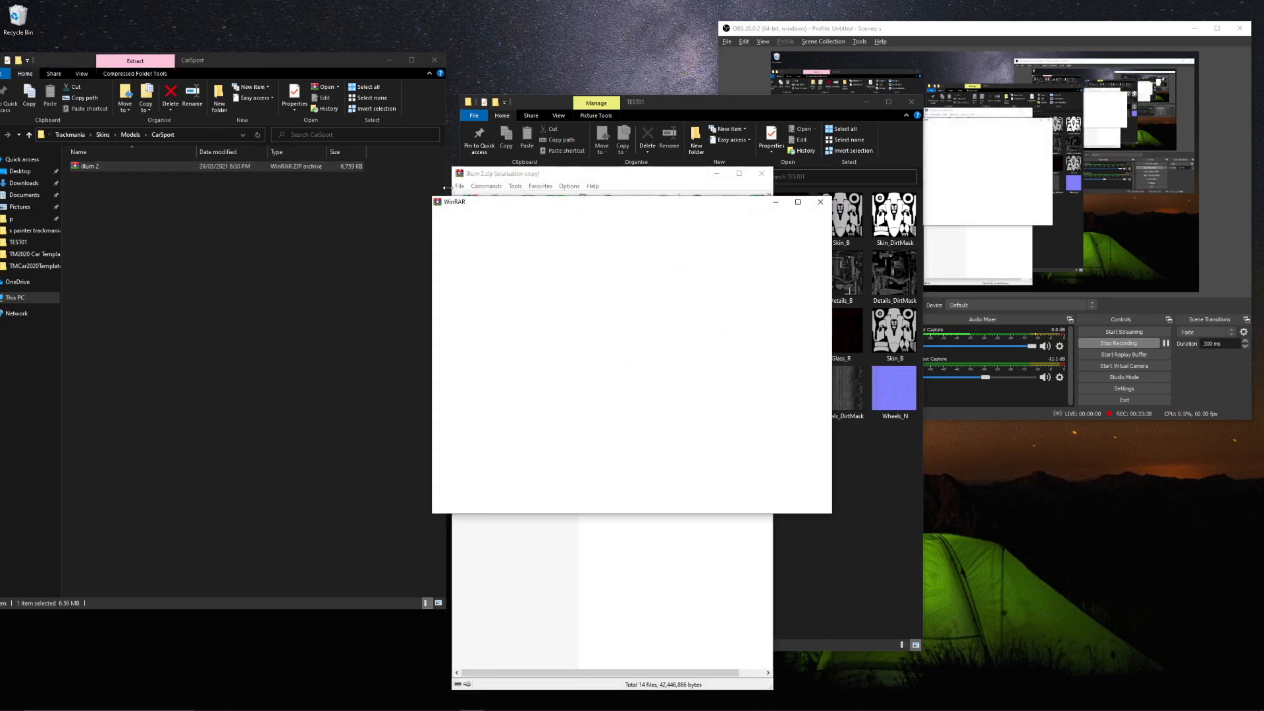
left_click(820, 202)
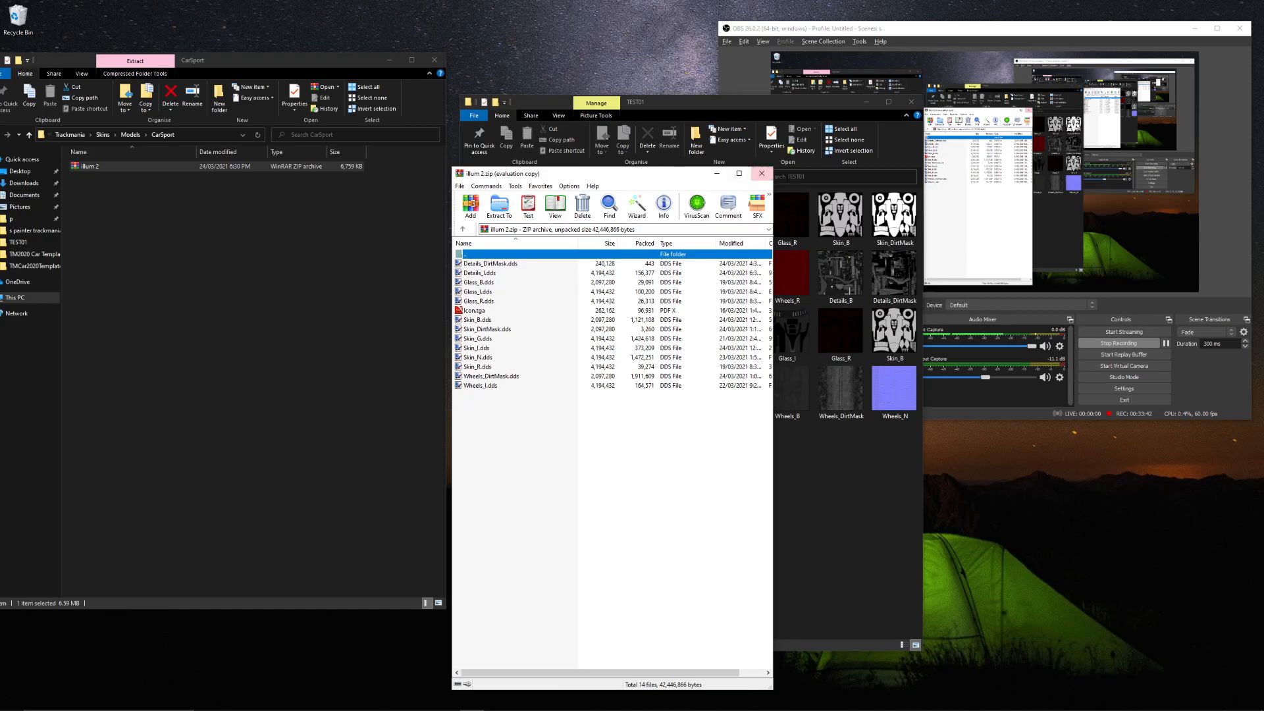
key("Escape")
Duplicate the illum 2 archive within the CarSport folder
right_click(137, 167)
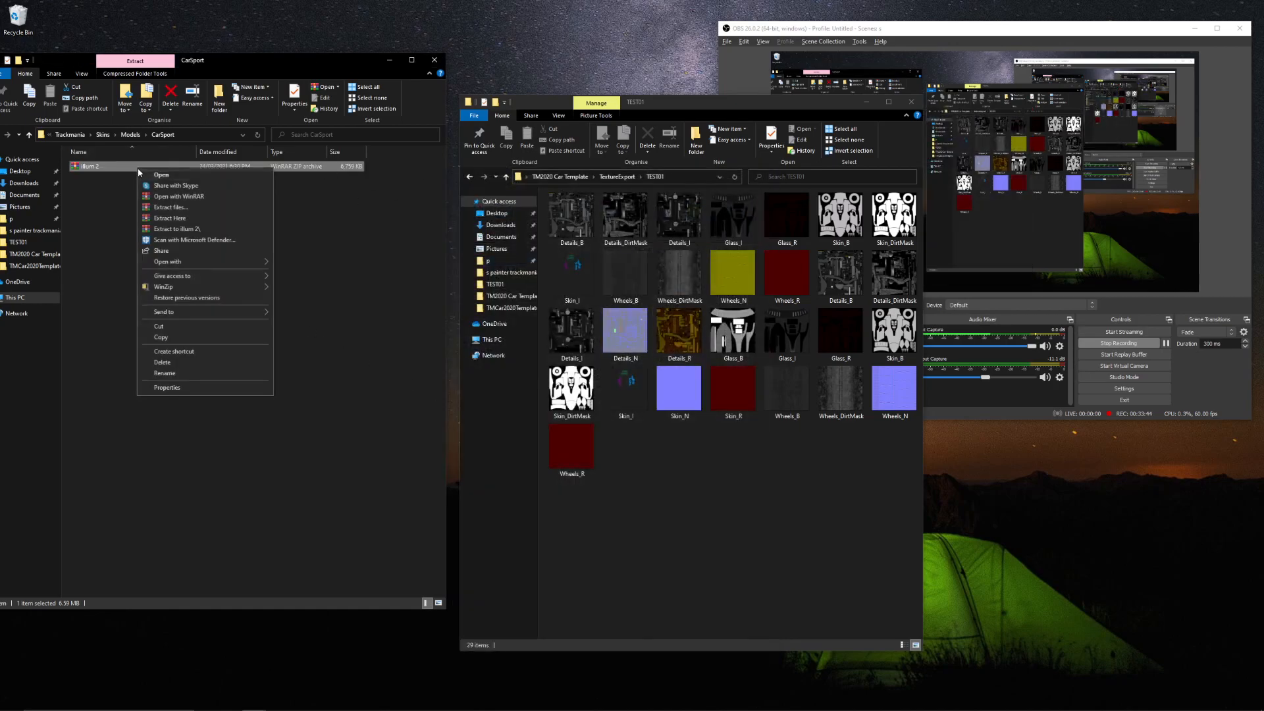
left_click(196, 335)
right_click(112, 215)
left_click(129, 285)
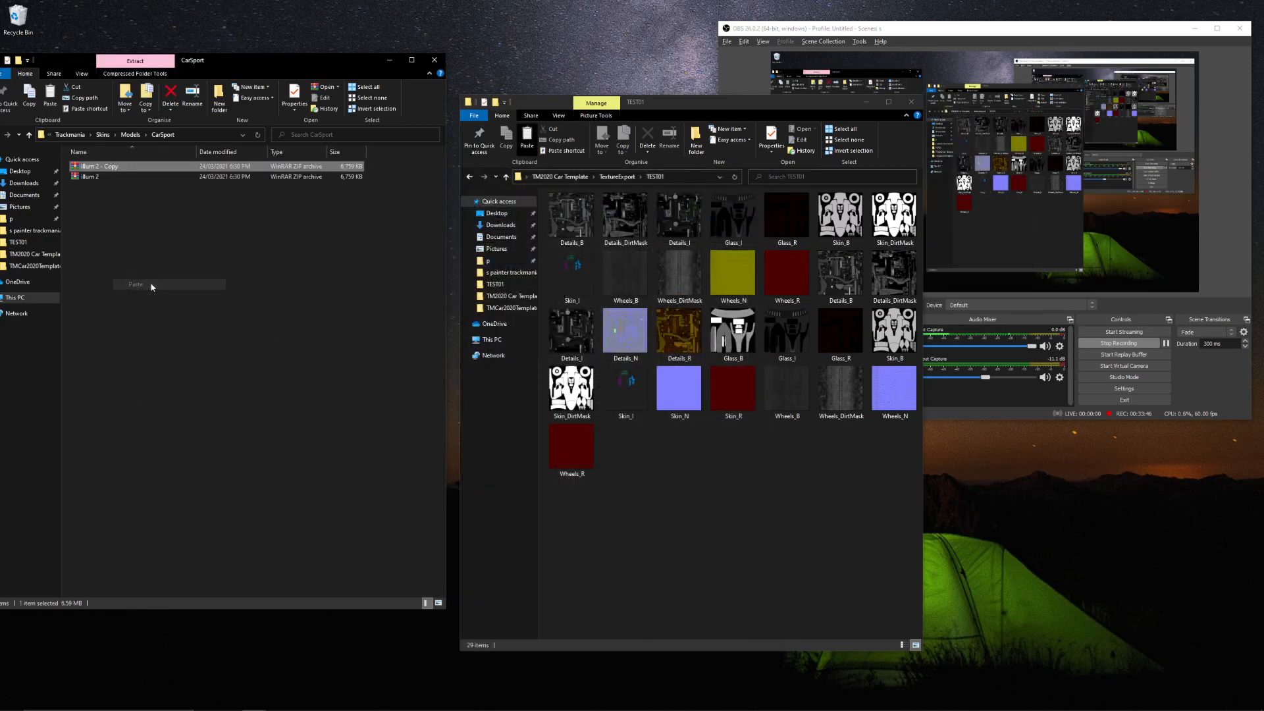
Open the copied illum 2 archive and delete its files from Skin_B.dds through Wheels_I.dds
double_click(129, 169)
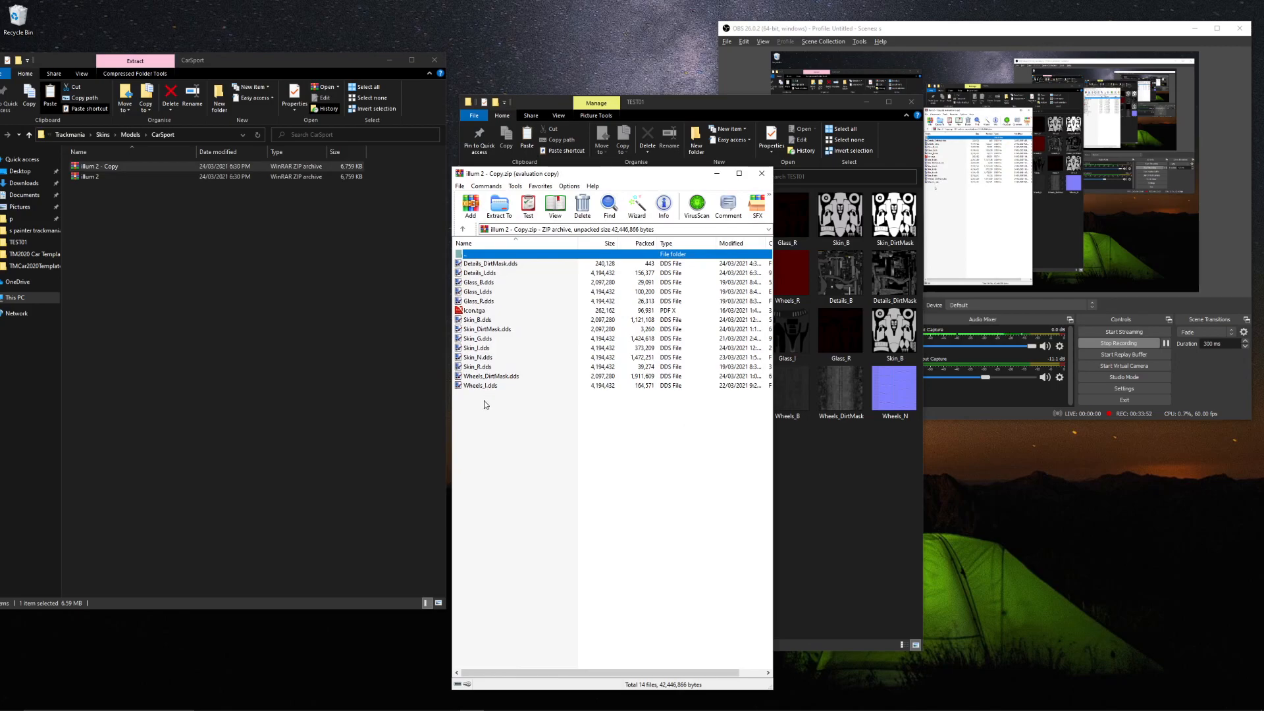
left_click(676, 445)
left_click_drag(490, 427, 478, 321)
right_click(478, 323)
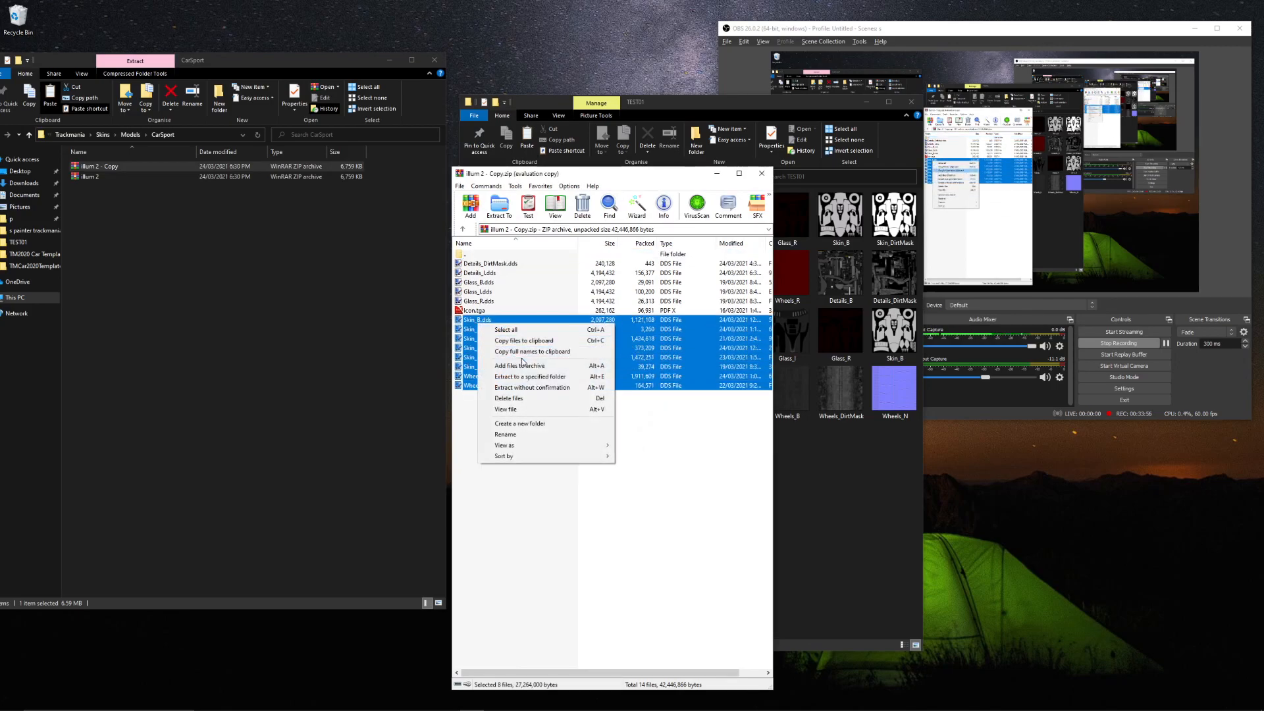
left_click(530, 398)
left_click(631, 389)
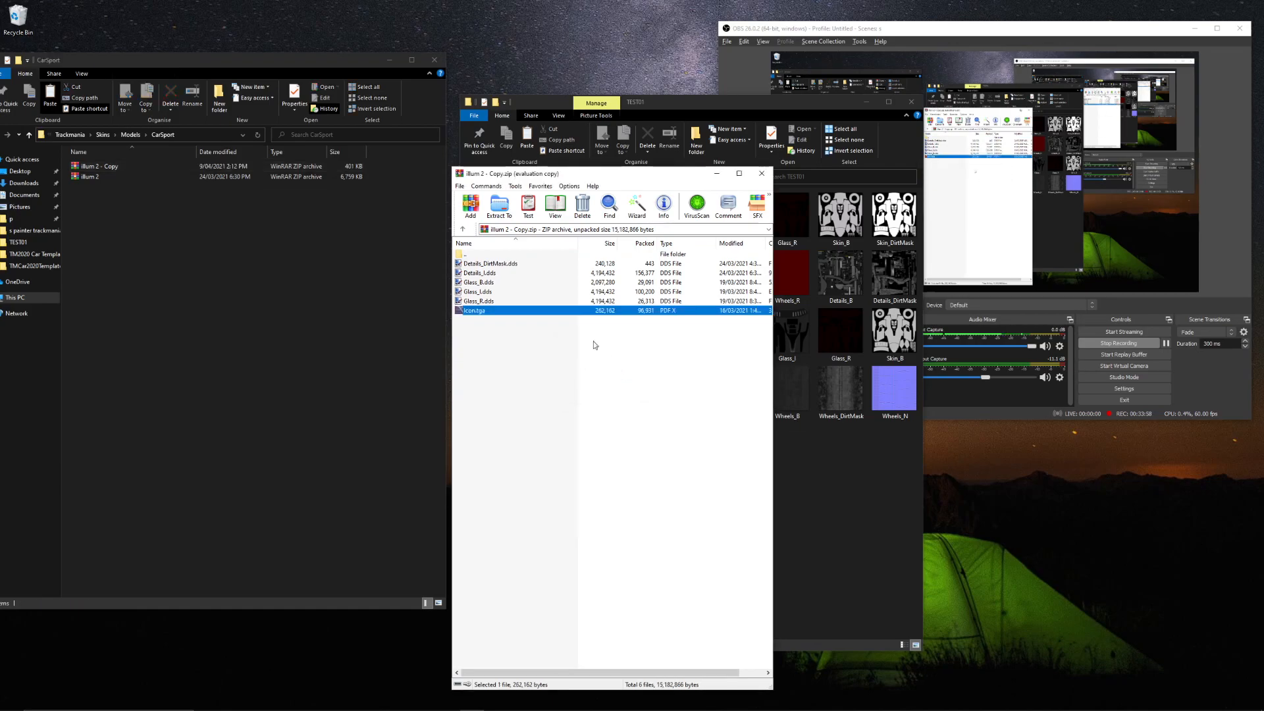
Delete the files from Details_DirtMask.dds through Glass_R.dds from the copied illum 2 archive, keeping Icon.tga
left_click(487, 263)
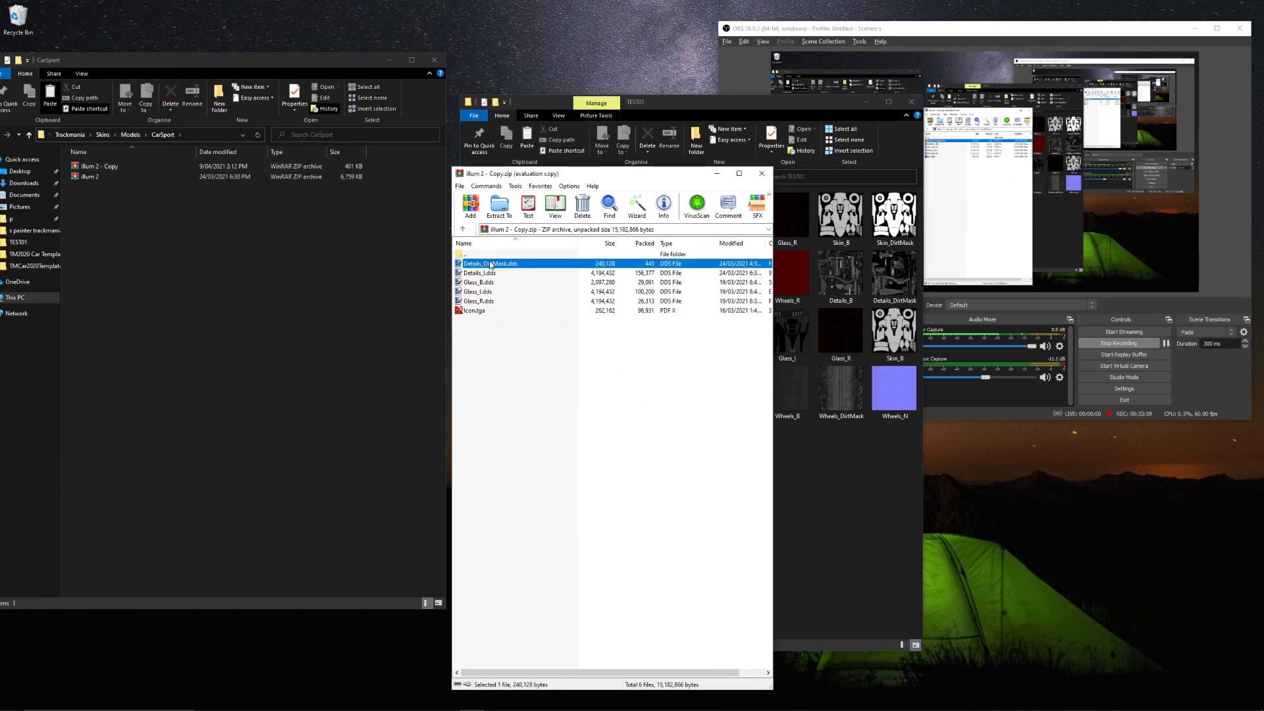
left_click(487, 301, "shift")
right_click(487, 292)
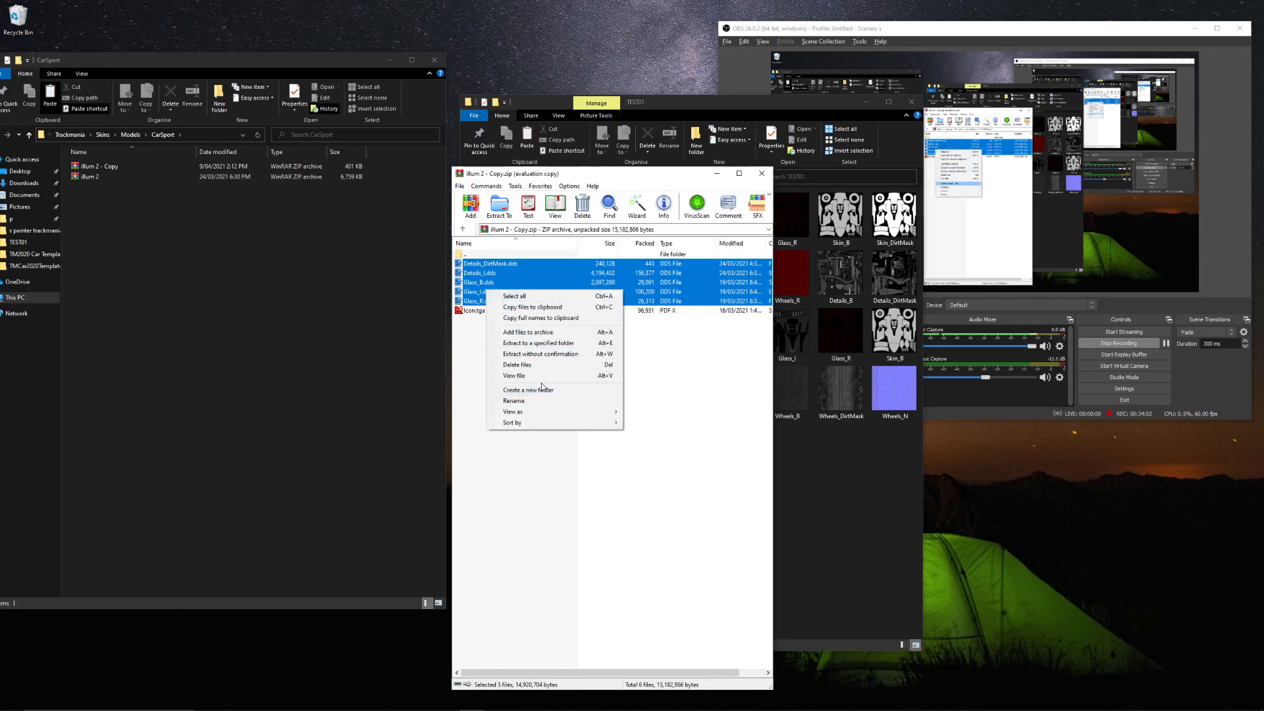
left_click(547, 366)
left_click(635, 393)
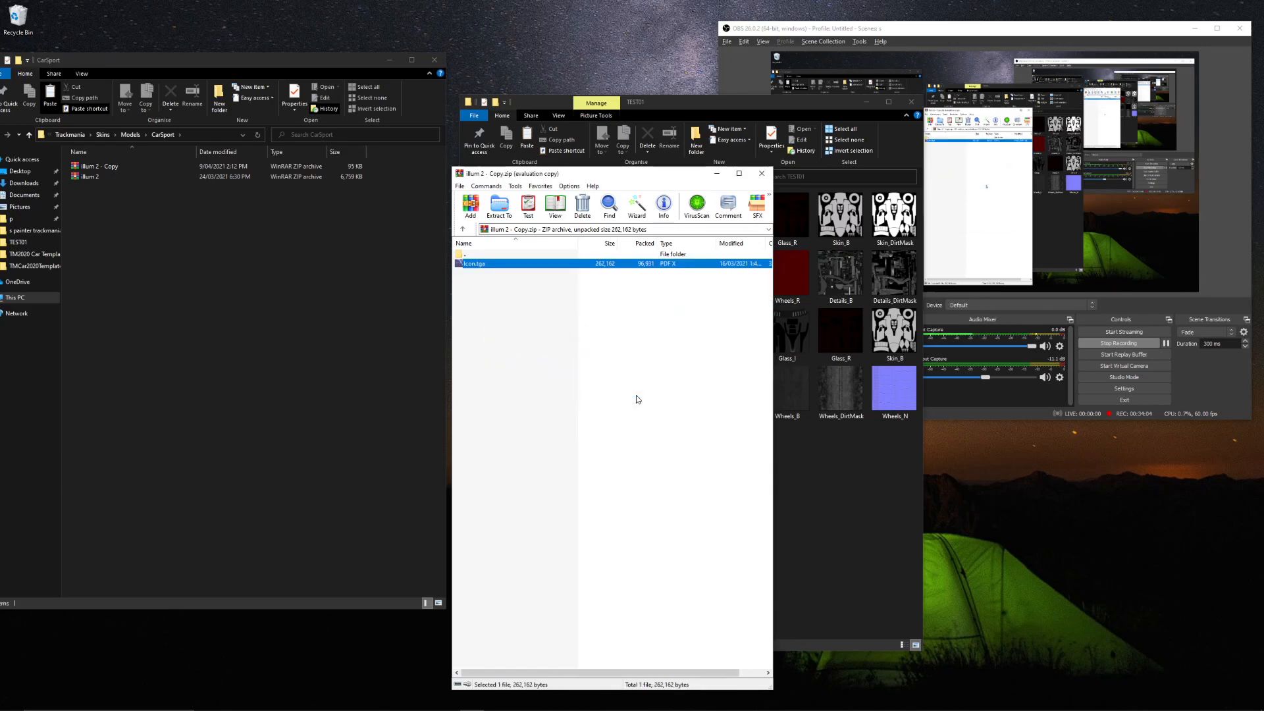
Add the twelve converted DDS textures, Details_B through Wheels_R, from the TEST01 folder to the copied archive with default archive settings, and close it
left_click_drag(651, 174, 235, 181)
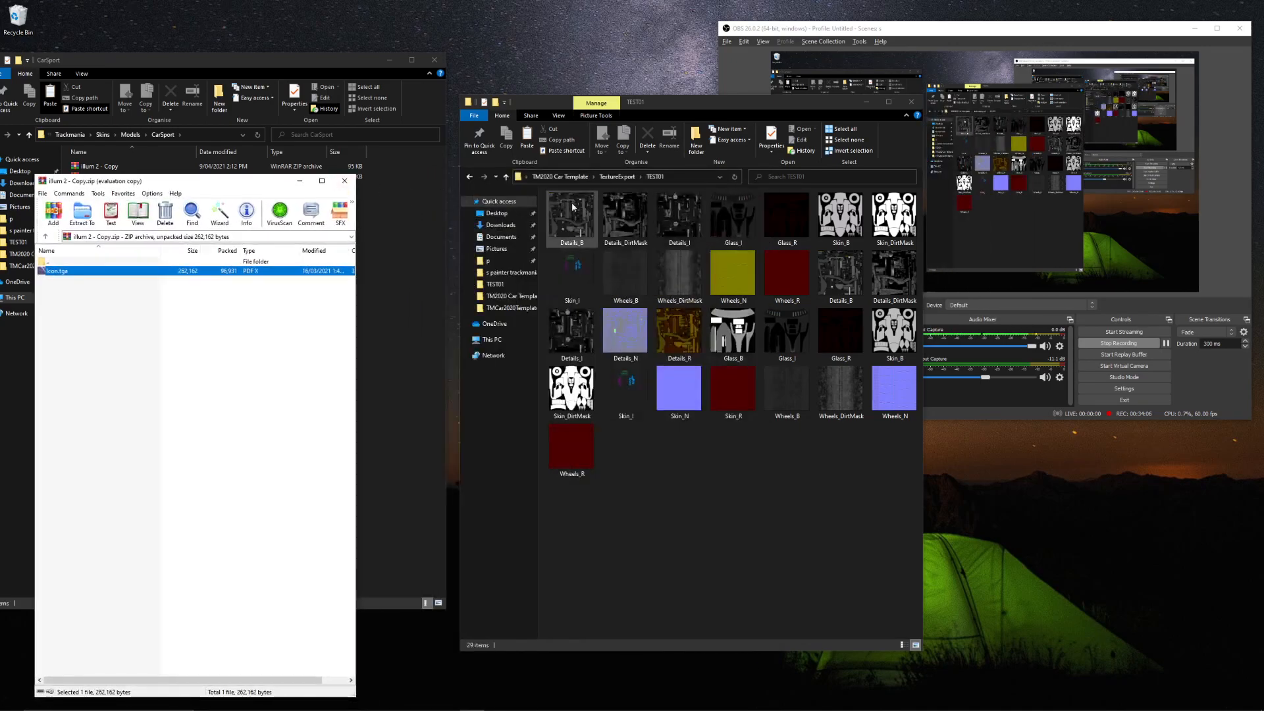
left_click_drag(539, 206, 915, 224)
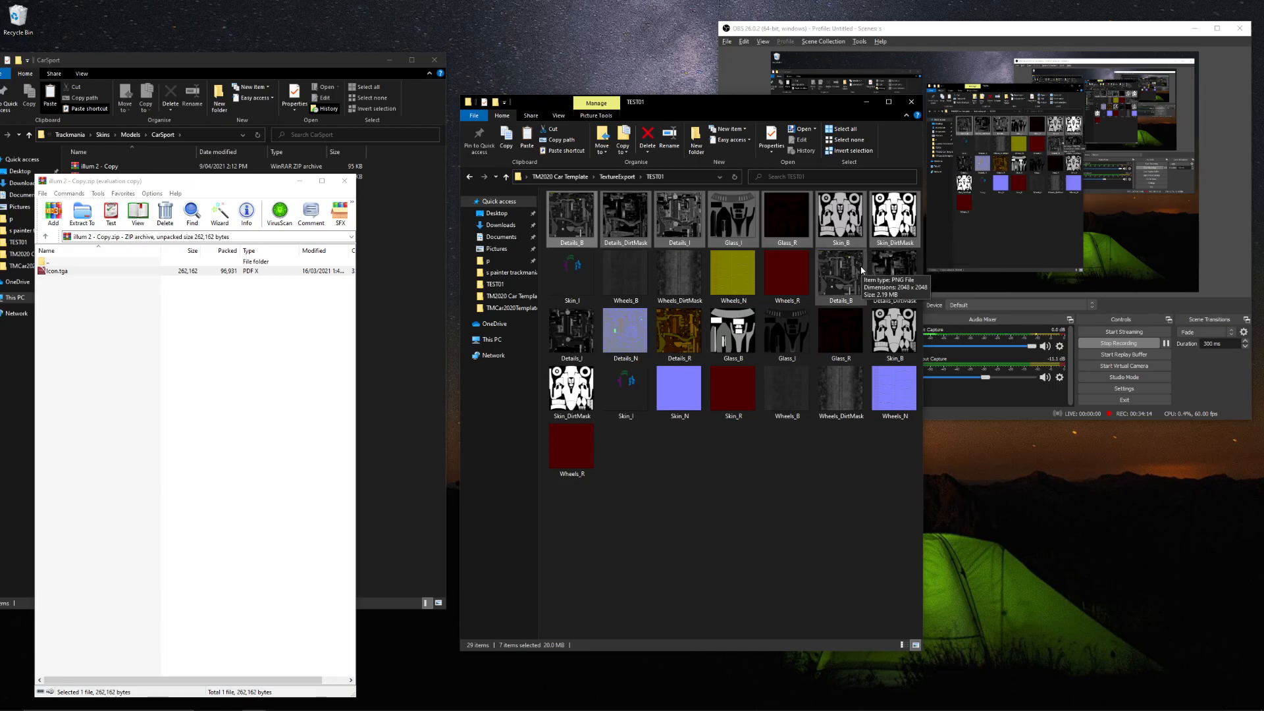
left_click(581, 271, "ctrl")
left_click(633, 272, "ctrl")
left_click(688, 272, "ctrl")
left_click(733, 273, "ctrl")
left_click(788, 273, "ctrl")
left_click_drag(787, 276, 218, 357)
left_click(205, 528)
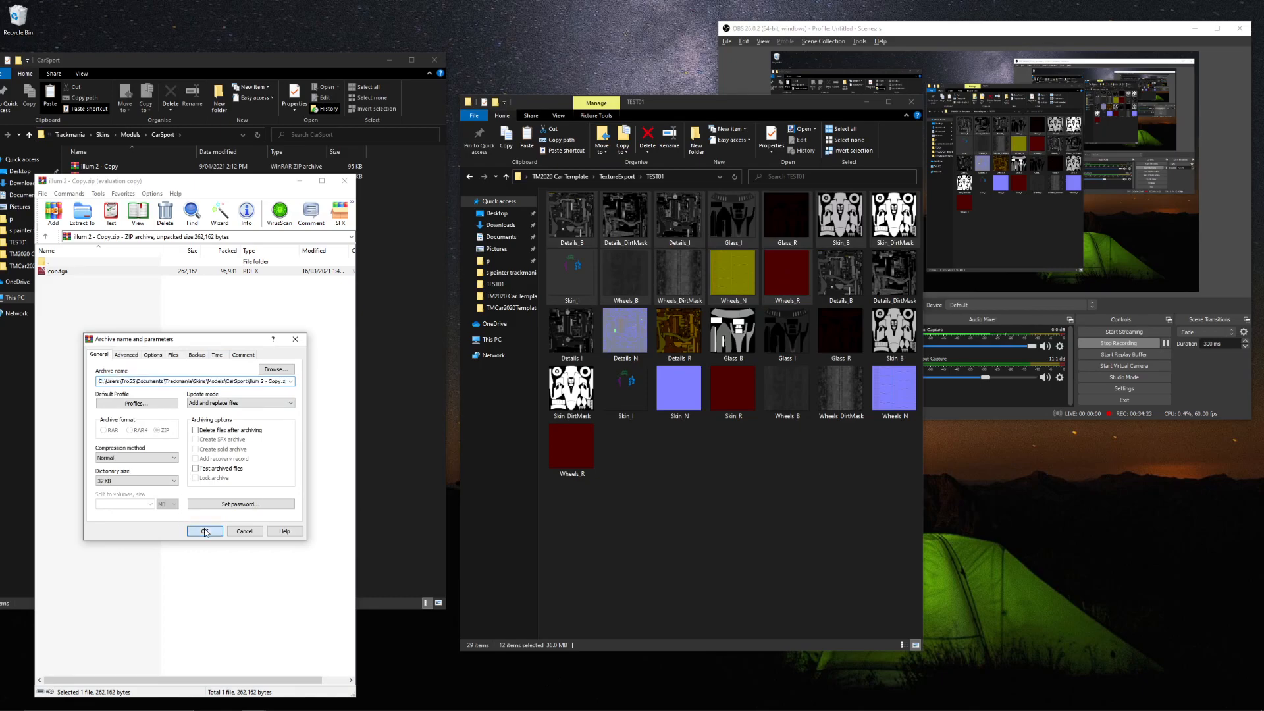
left_click(344, 182)
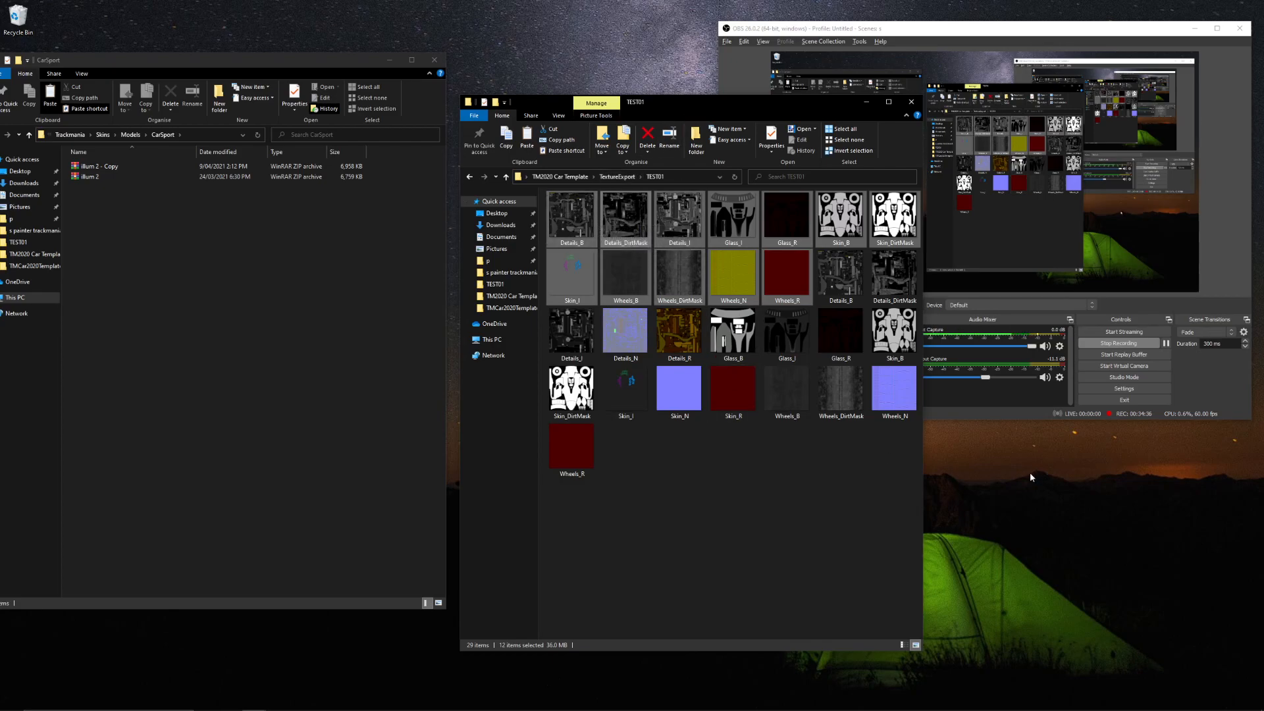
Minimize both File Explorer windows, show the WinZip compression options for the TM2020 Car Template folder on the desktop, and dismiss them
left_click(868, 102)
left_click(389, 60)
right_click(276, 219)
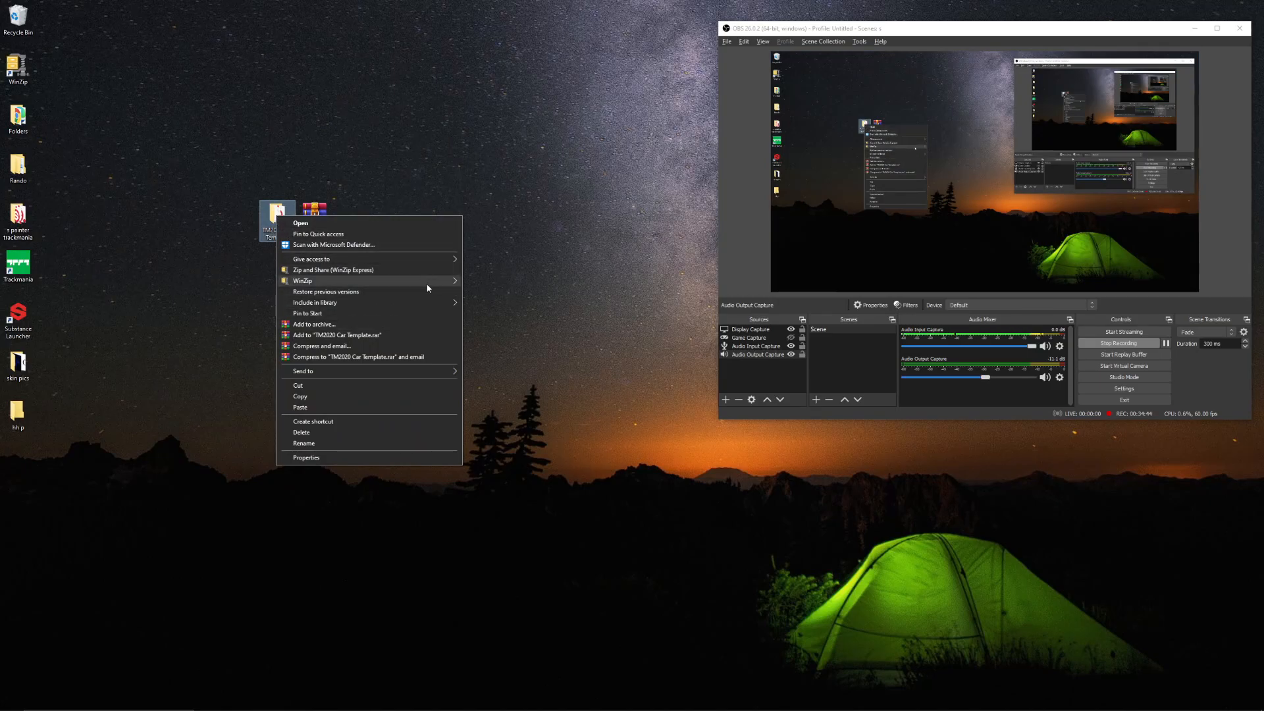
mouse_move(427, 286)
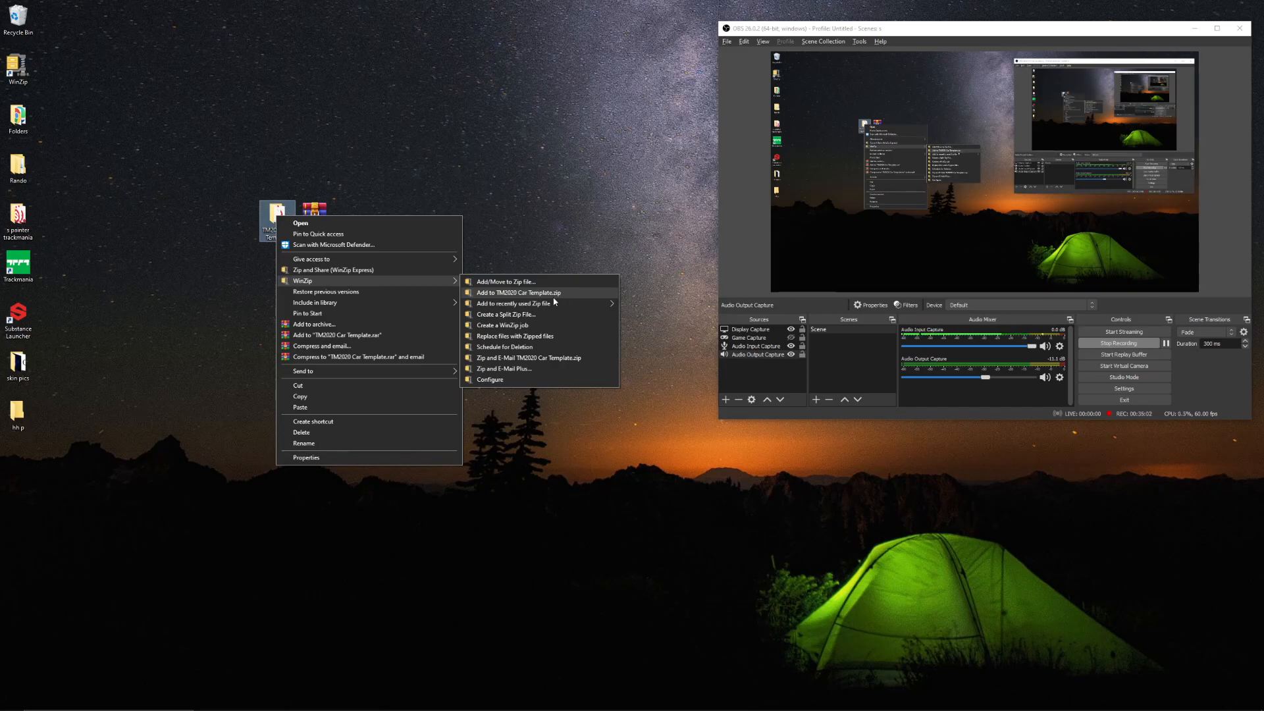
left_click(443, 175)
Bring back the TEST01 and CarSport folder windows and rename the copied illum 2 archive as starter
mouse_move(423, 706)
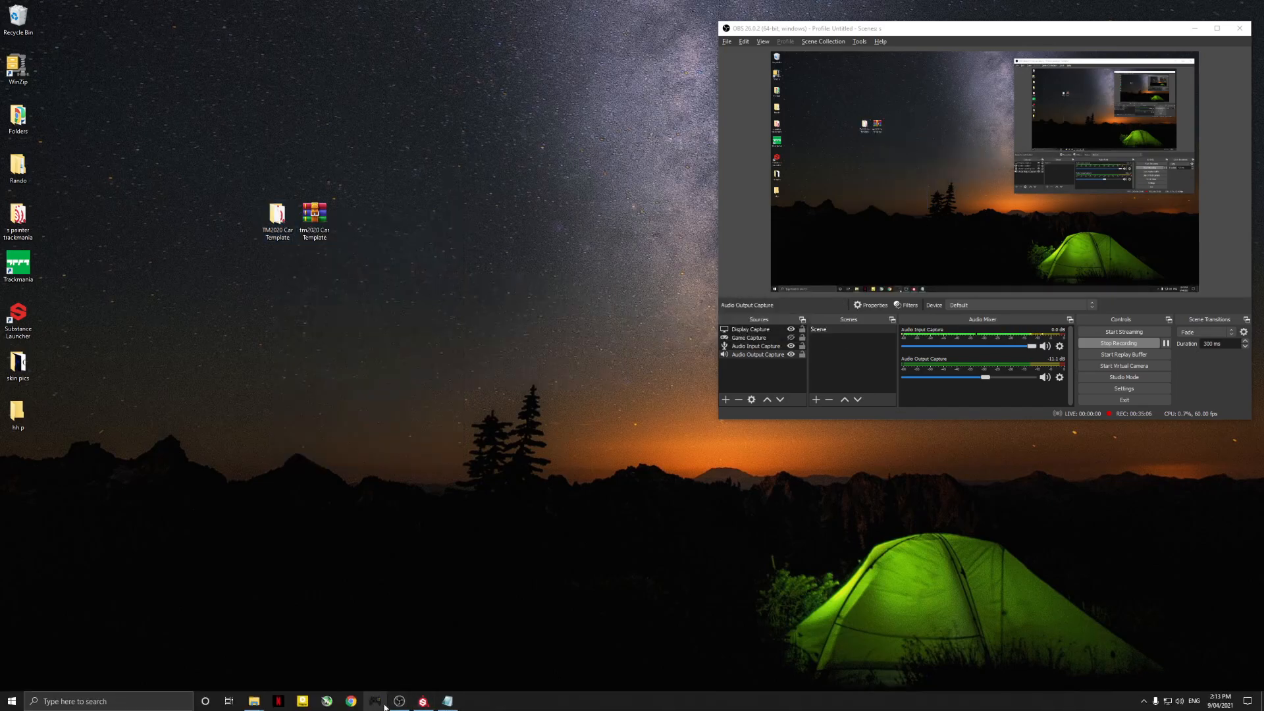
mouse_move(252, 706)
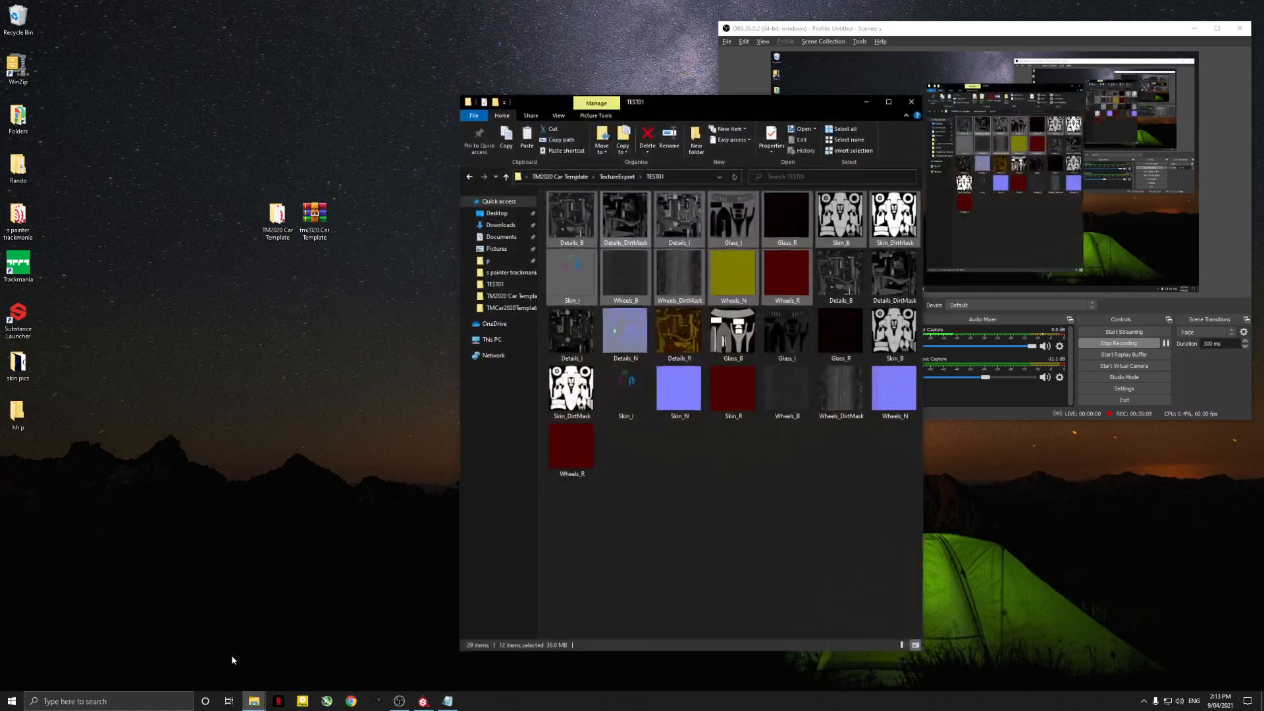
left_click(231, 654)
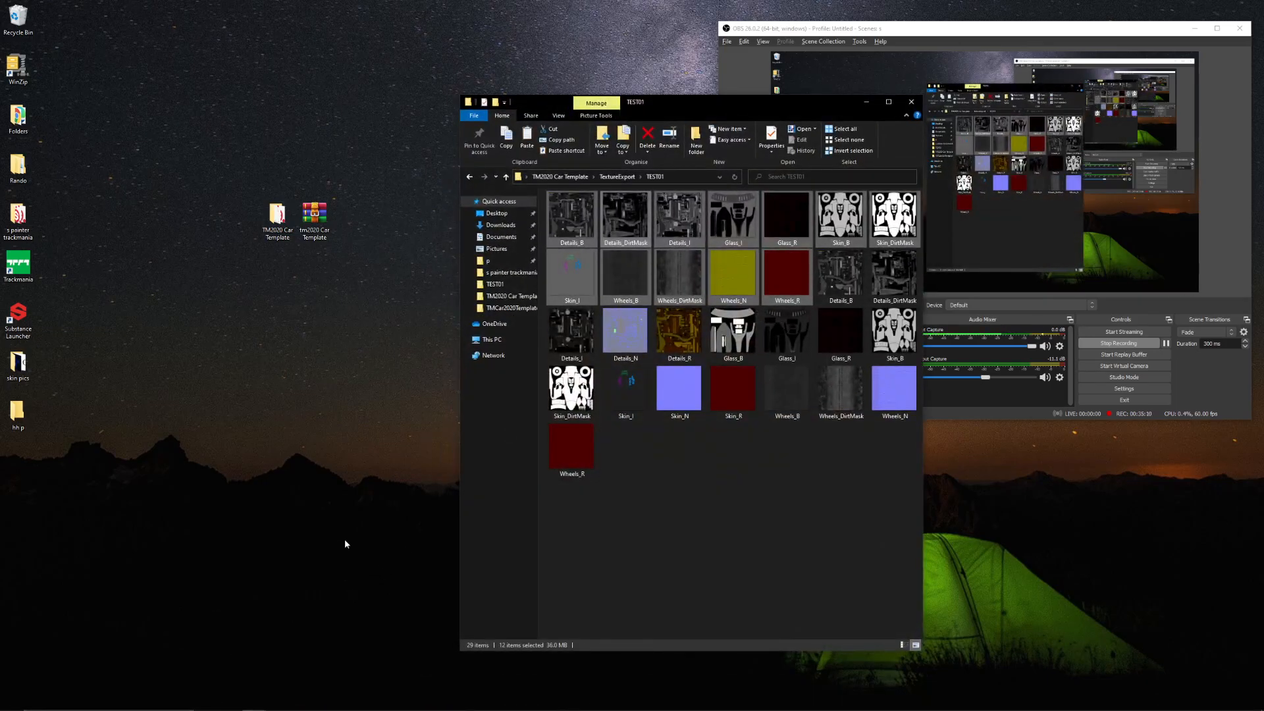
left_click(256, 701)
left_click(279, 661)
left_click(105, 167)
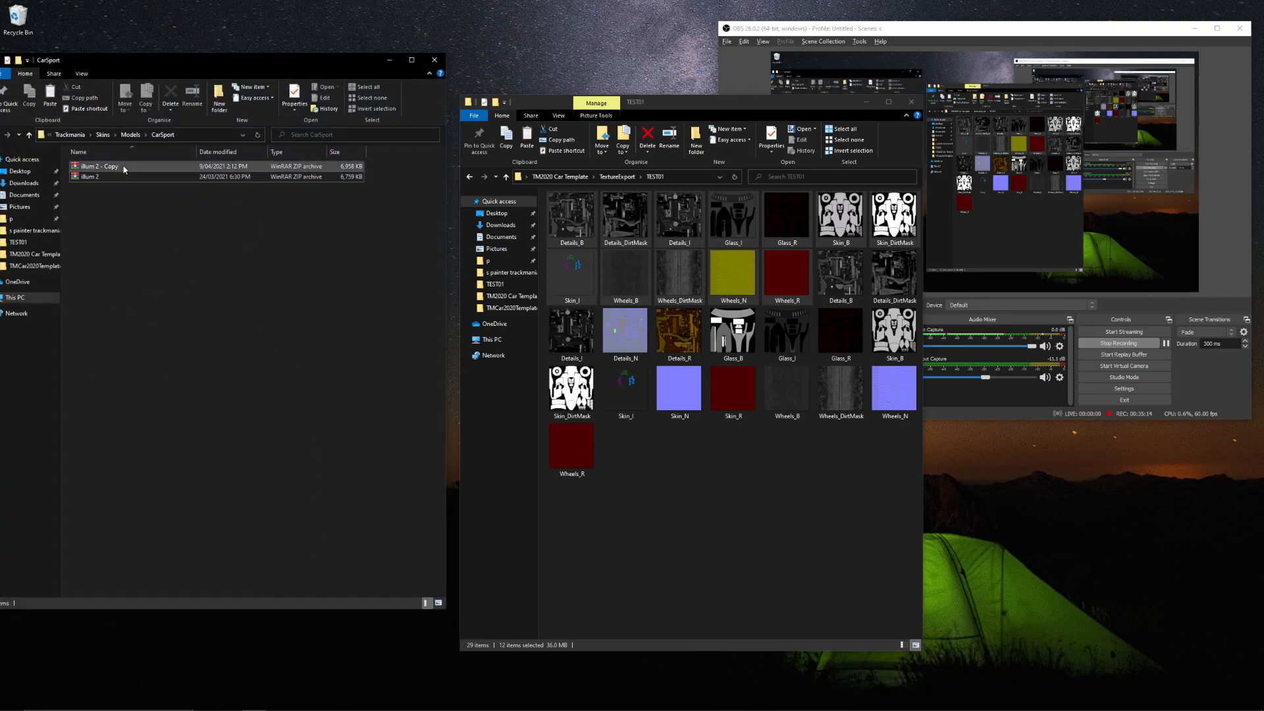
left_click(105, 168)
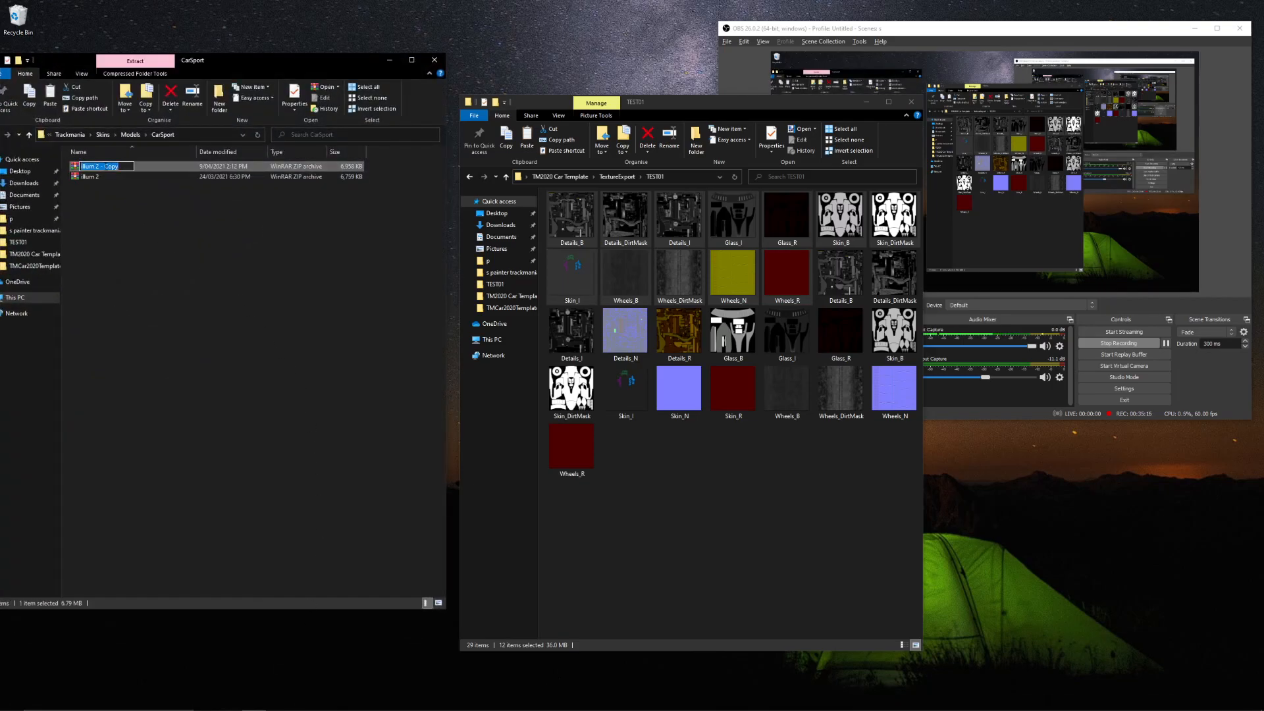
key("BackSpace")
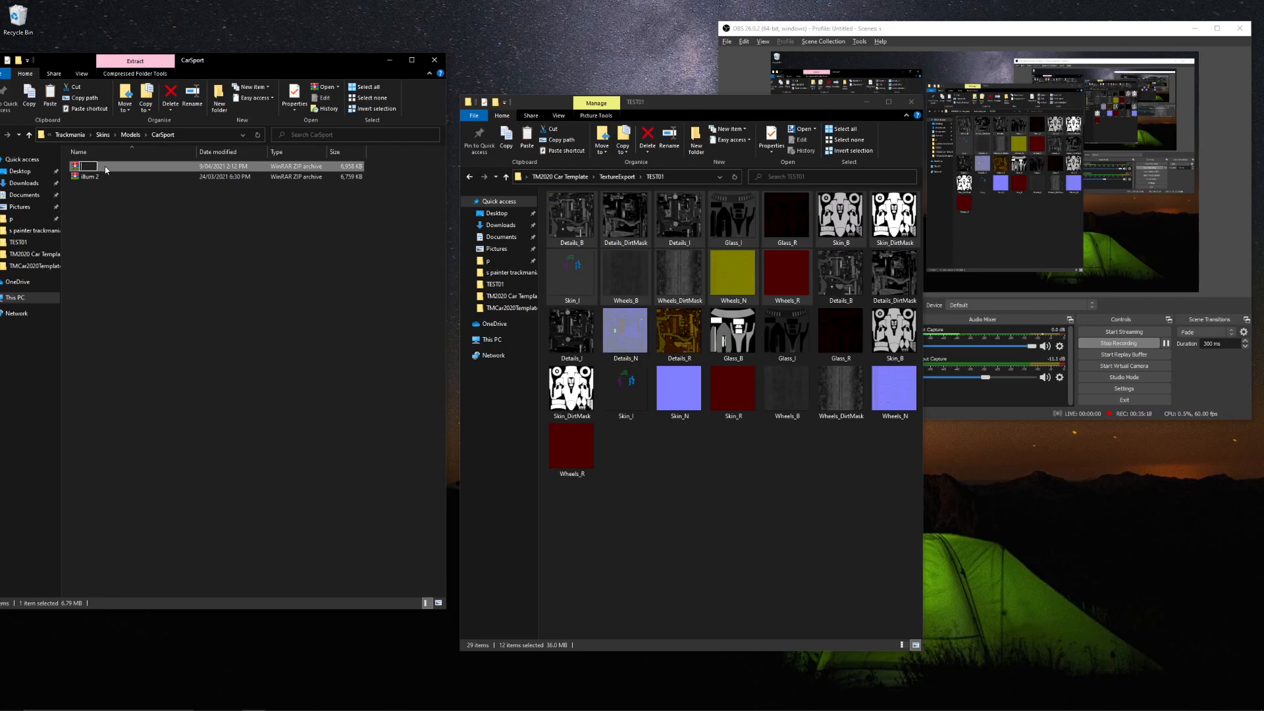
type("starter")
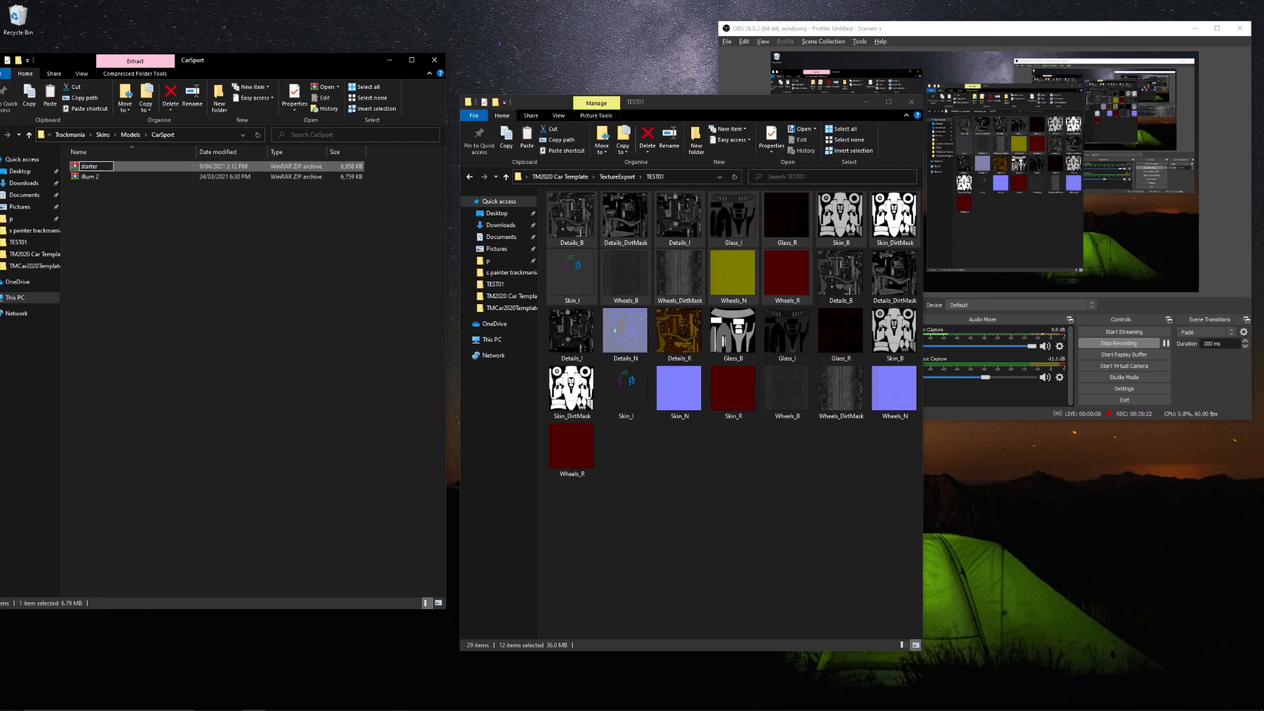
left_click(109, 243)
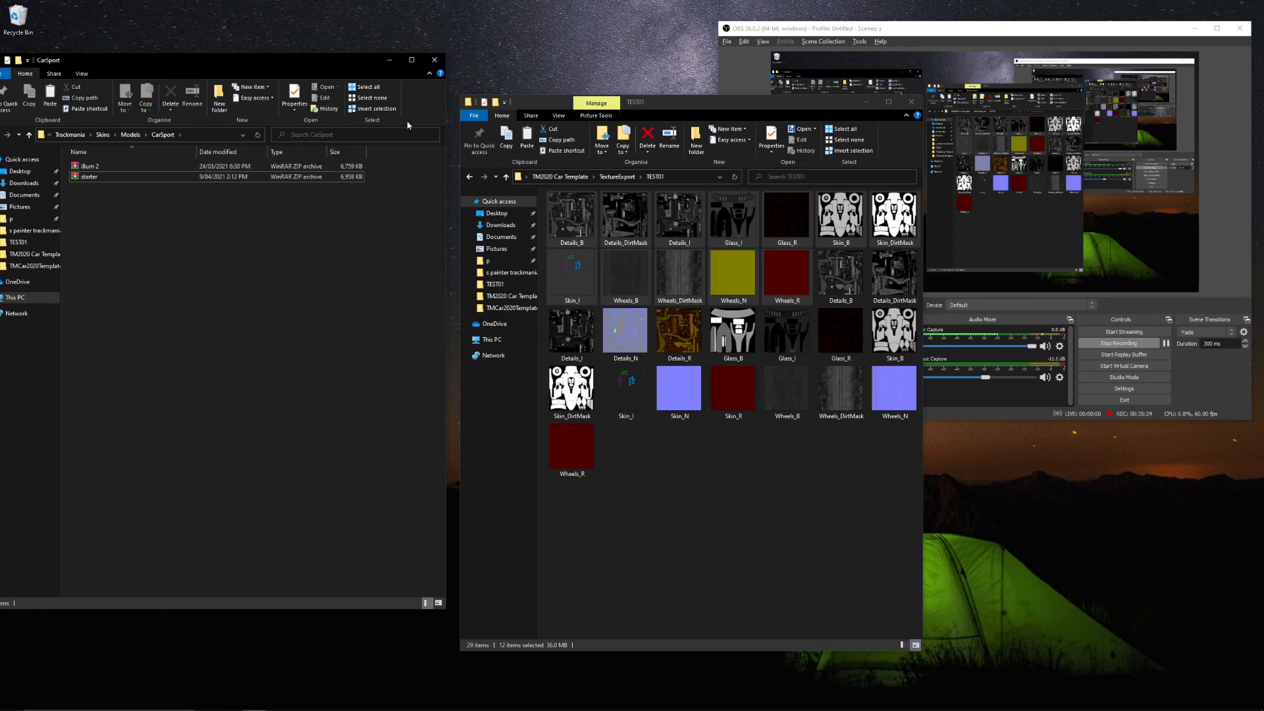
Launch Trackmania from the desktop and open the Garage in the Create section
left_click_drag(318, 60, 433, 70)
double_click(30, 268)
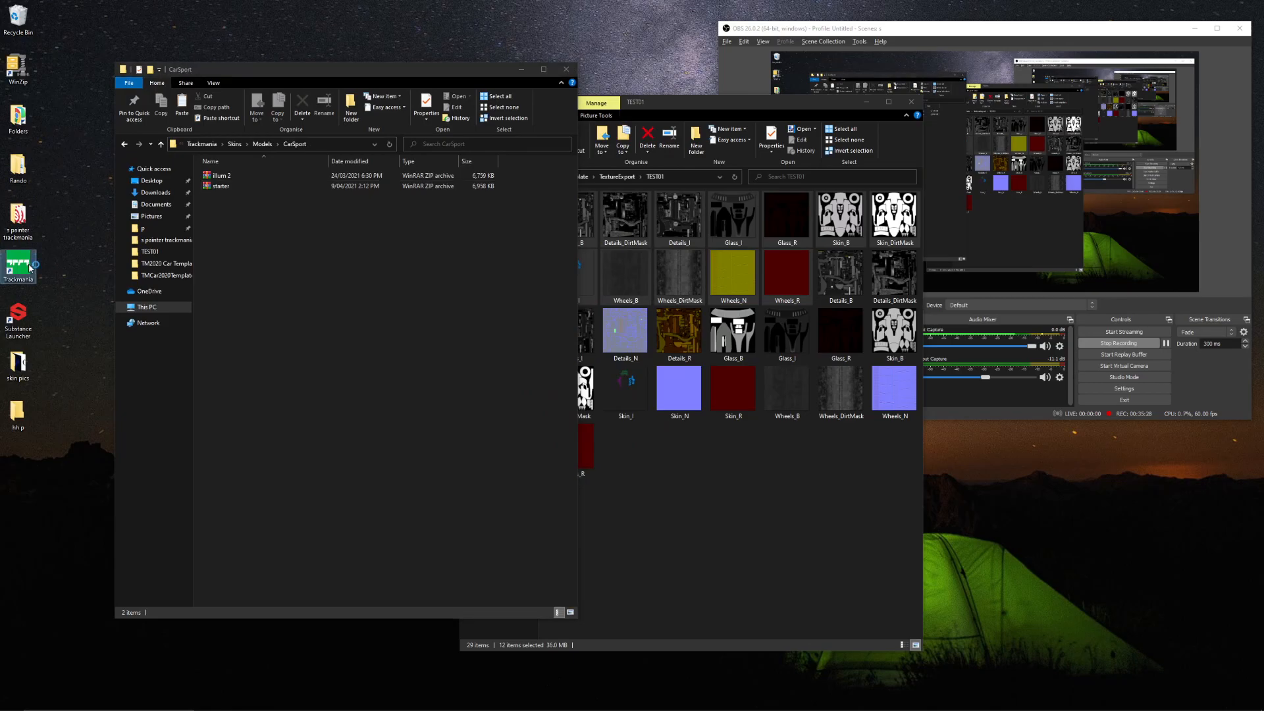
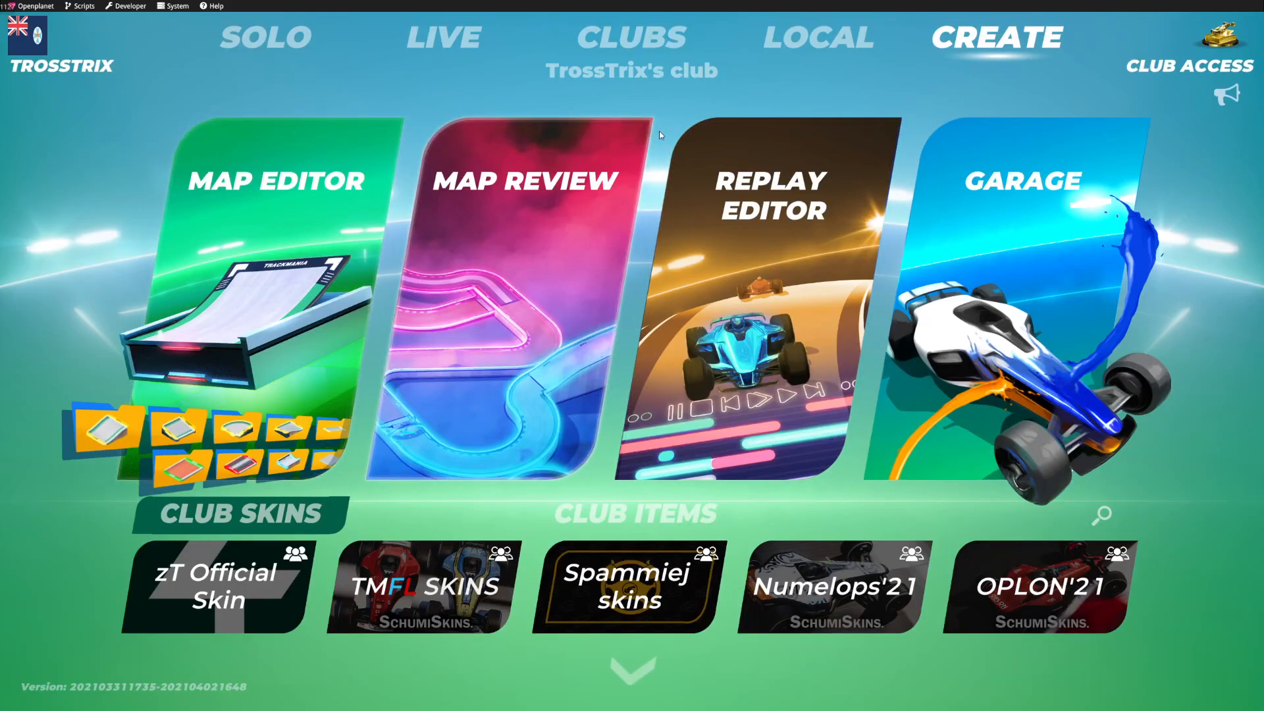
left_click(984, 221)
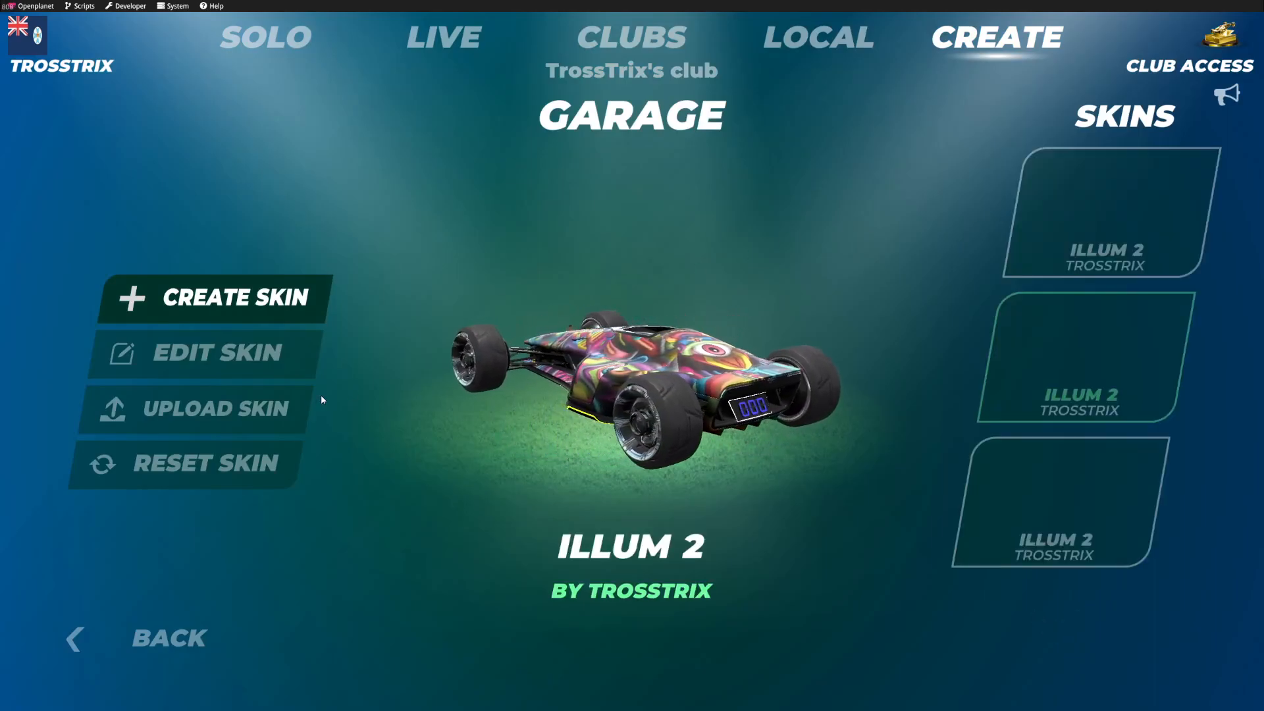
Upload the starter.zip skin from Models/CarSport and apply it to the car
left_click(255, 417)
left_click(365, 302)
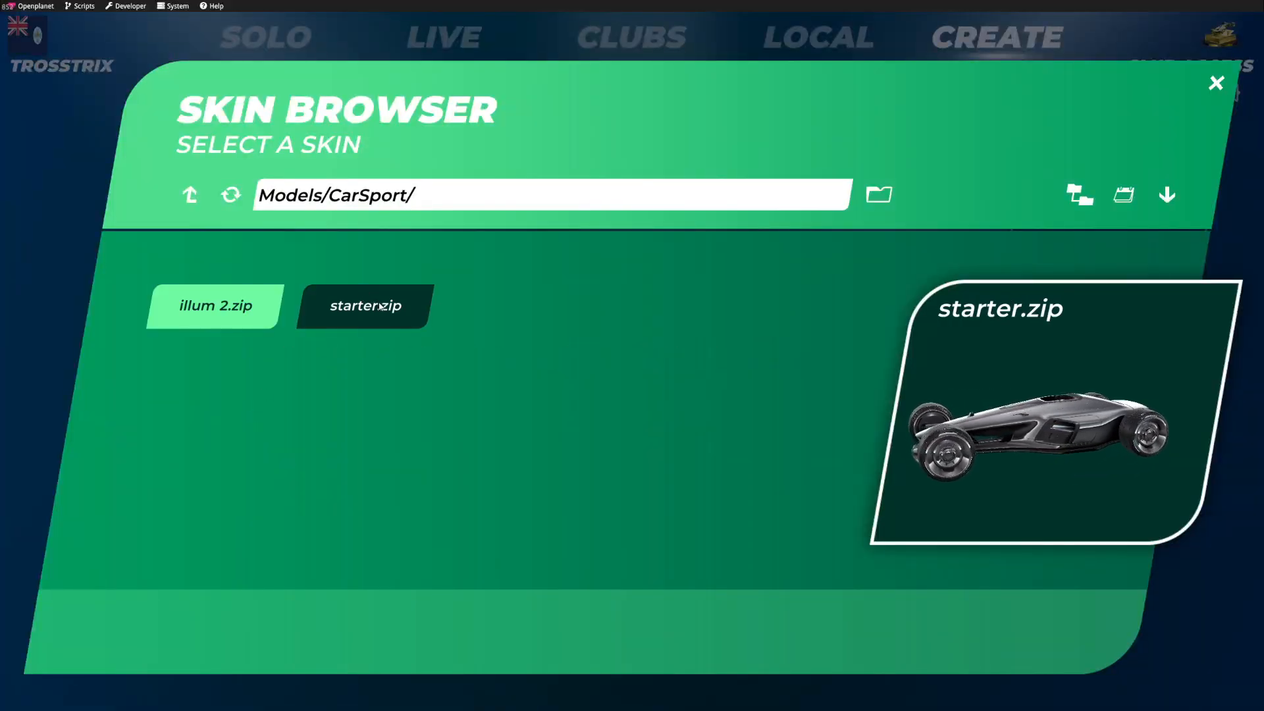
double_click(384, 307)
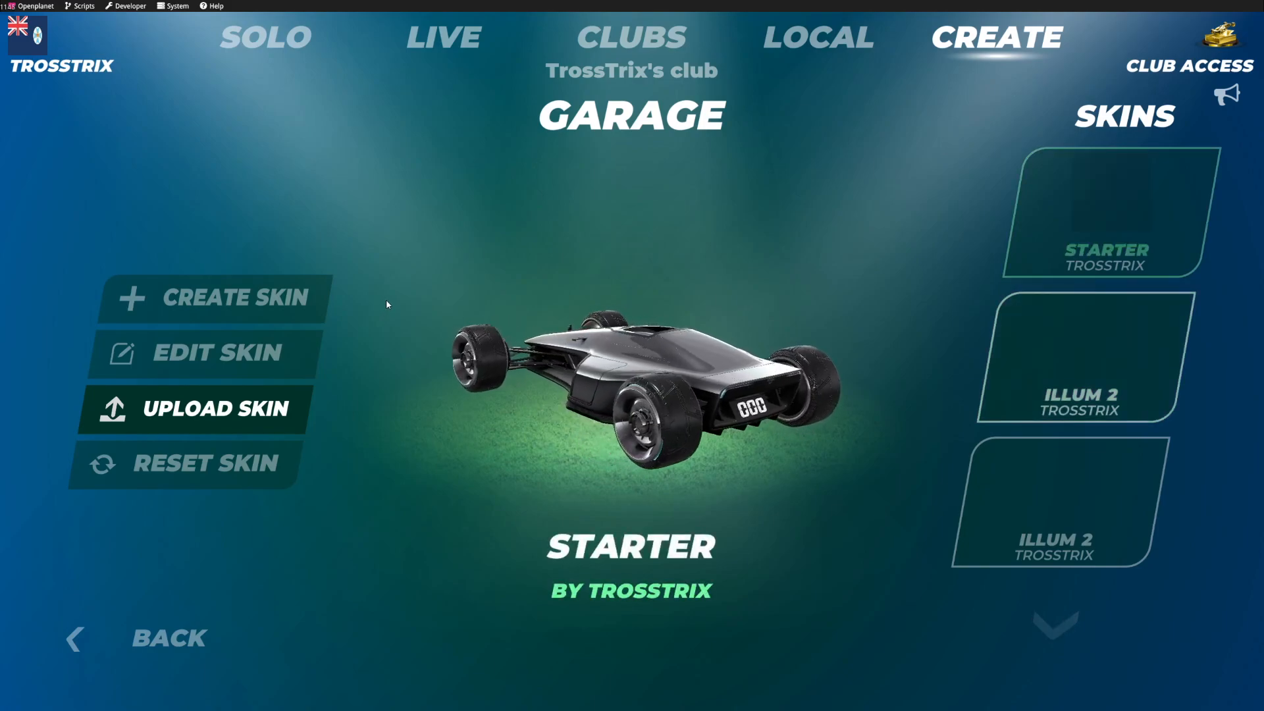
Start the solo Spring 2021 - 20 track in Play Alone mode
left_click(261, 38)
left_click(560, 190)
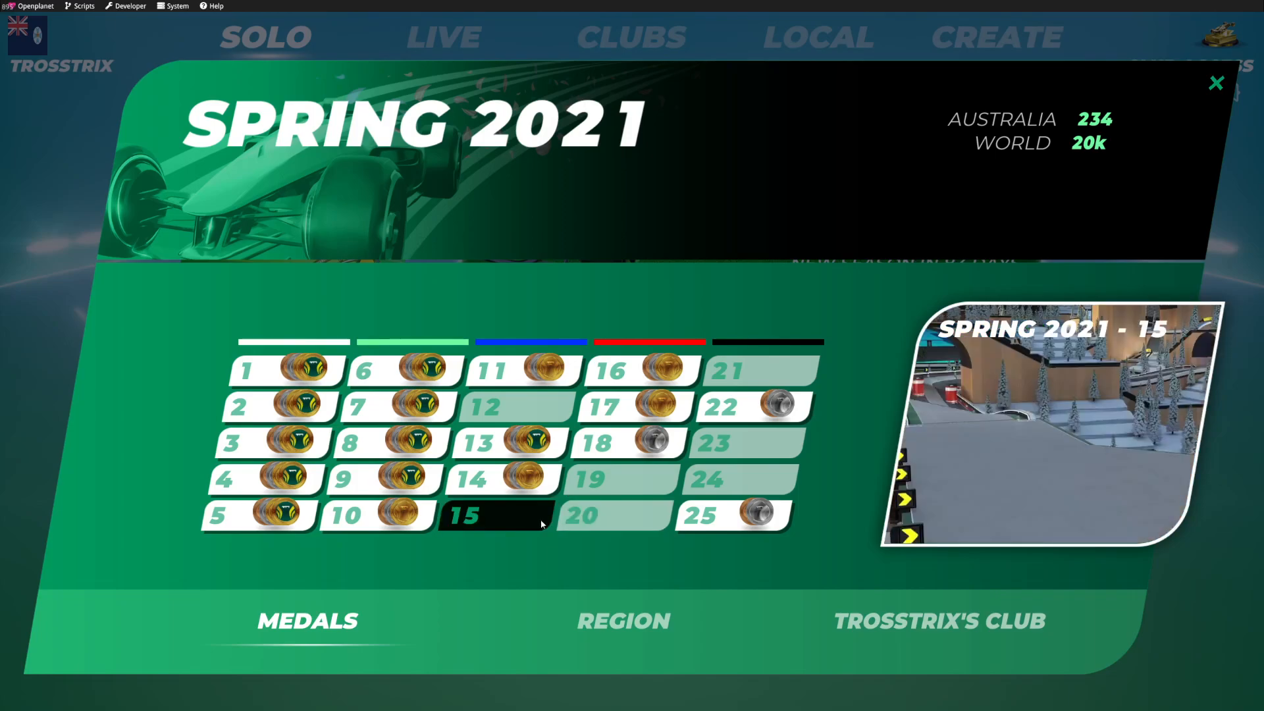
left_click(606, 524)
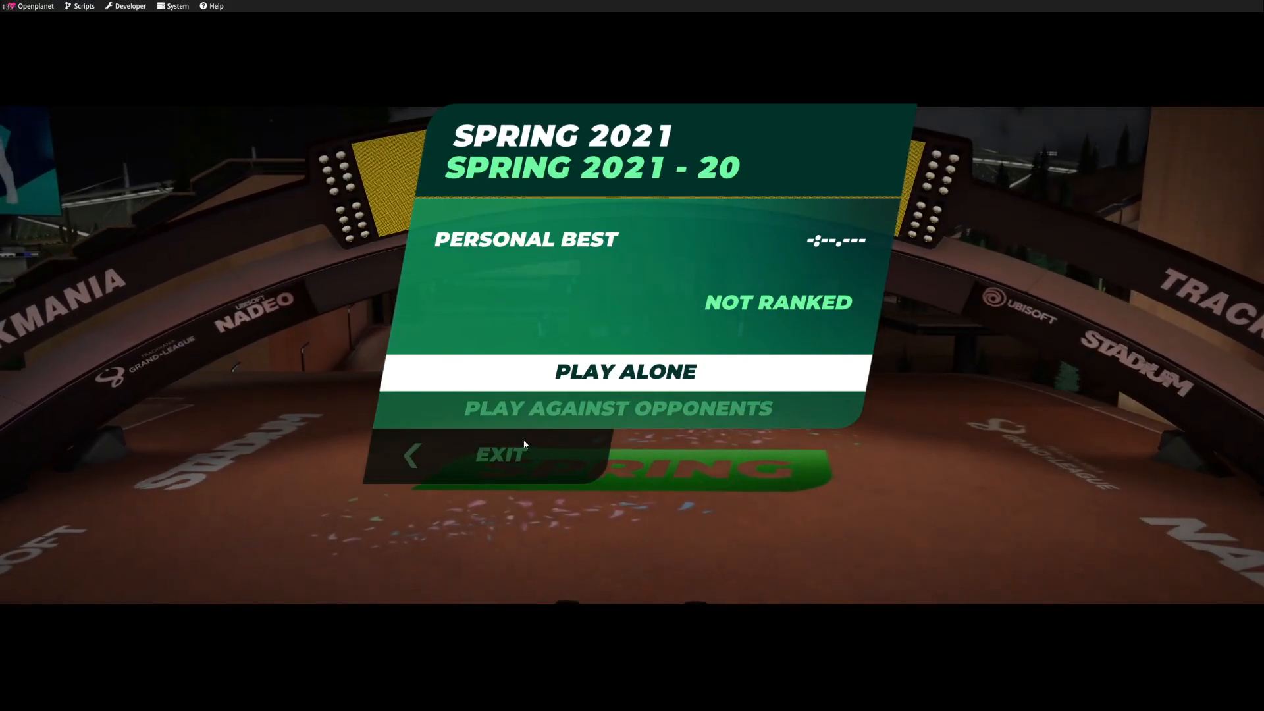
key("Return")
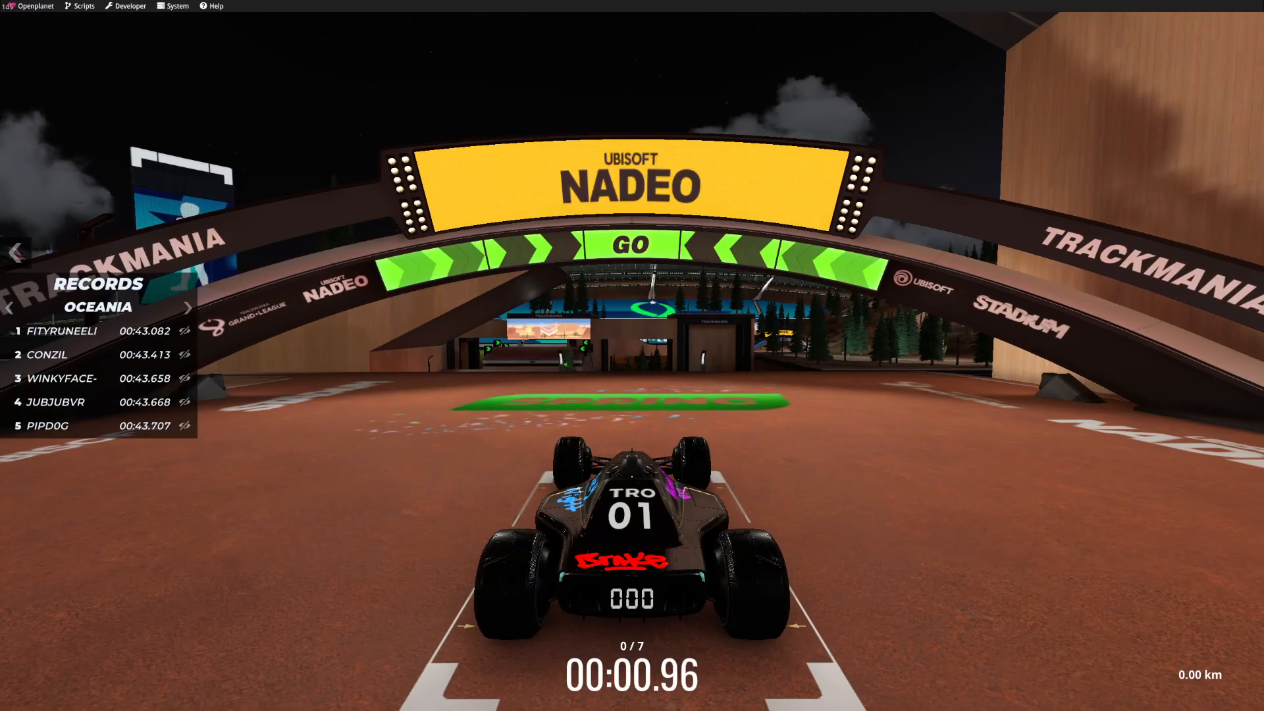
Drive and turn the car around the start area to examine the applied skin from several angles
key("Up")
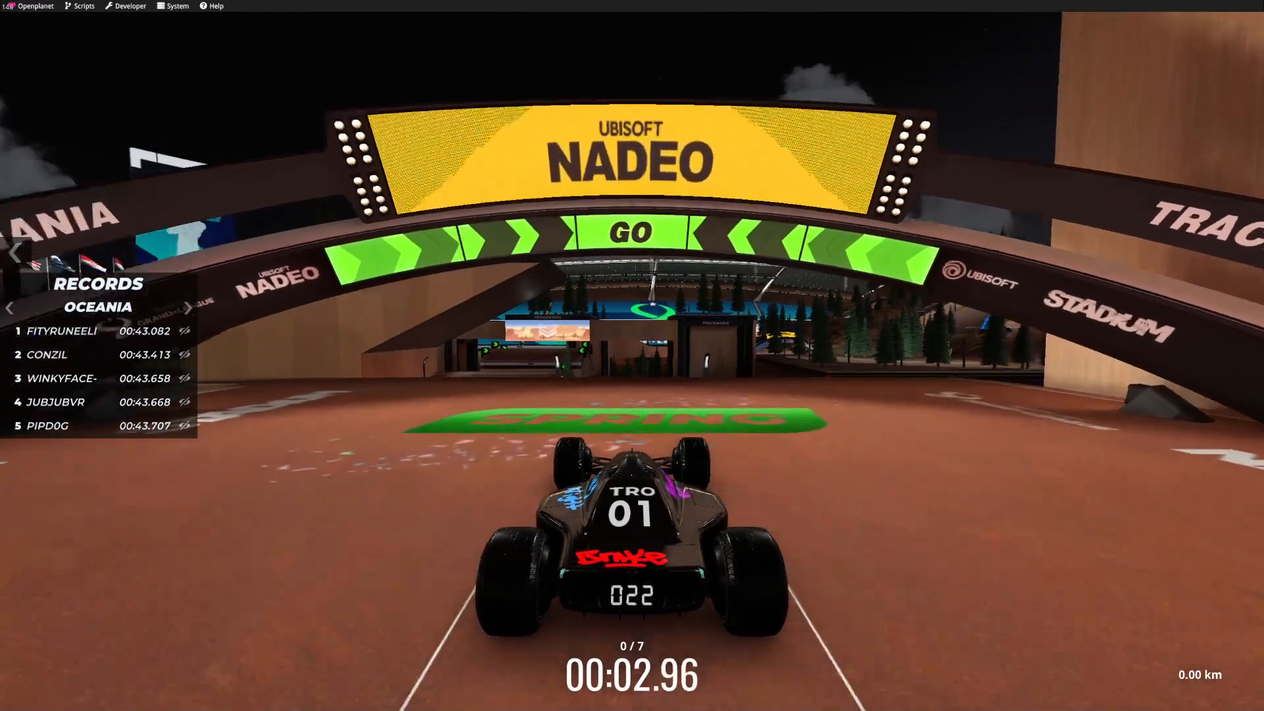
key("Left")
key("Down")
key("Right")
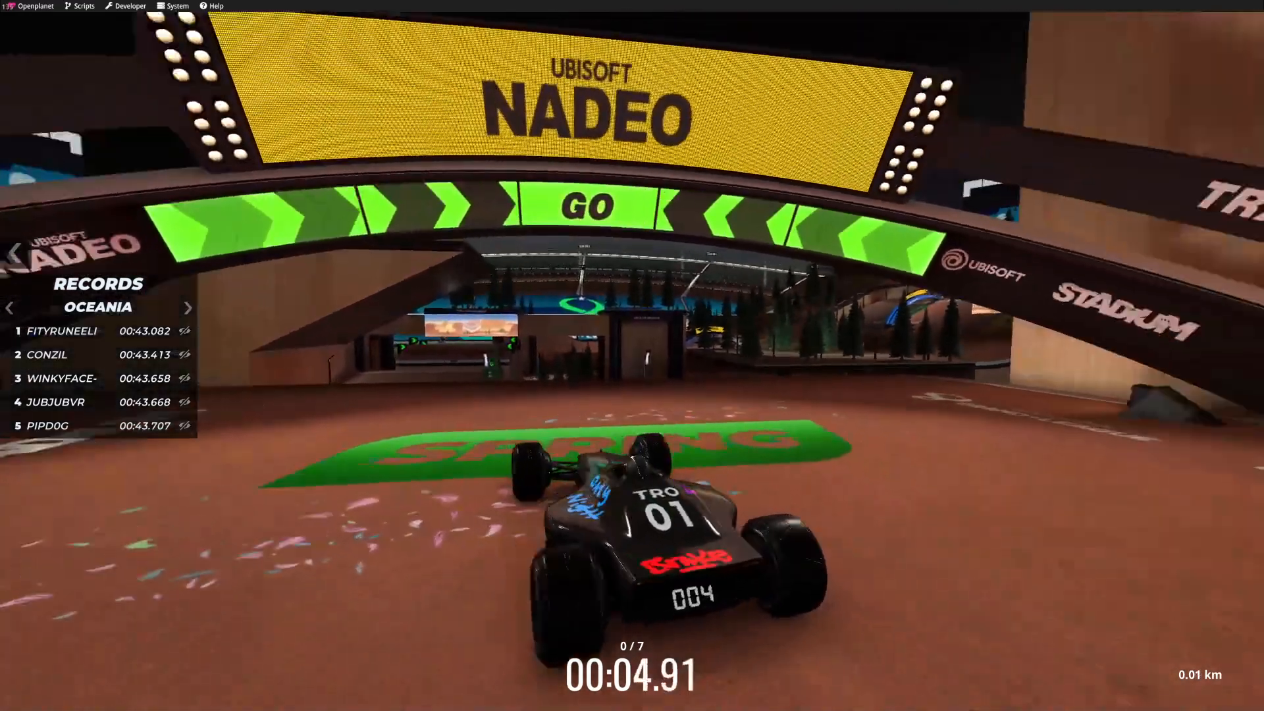
key("Down")
key("Right")
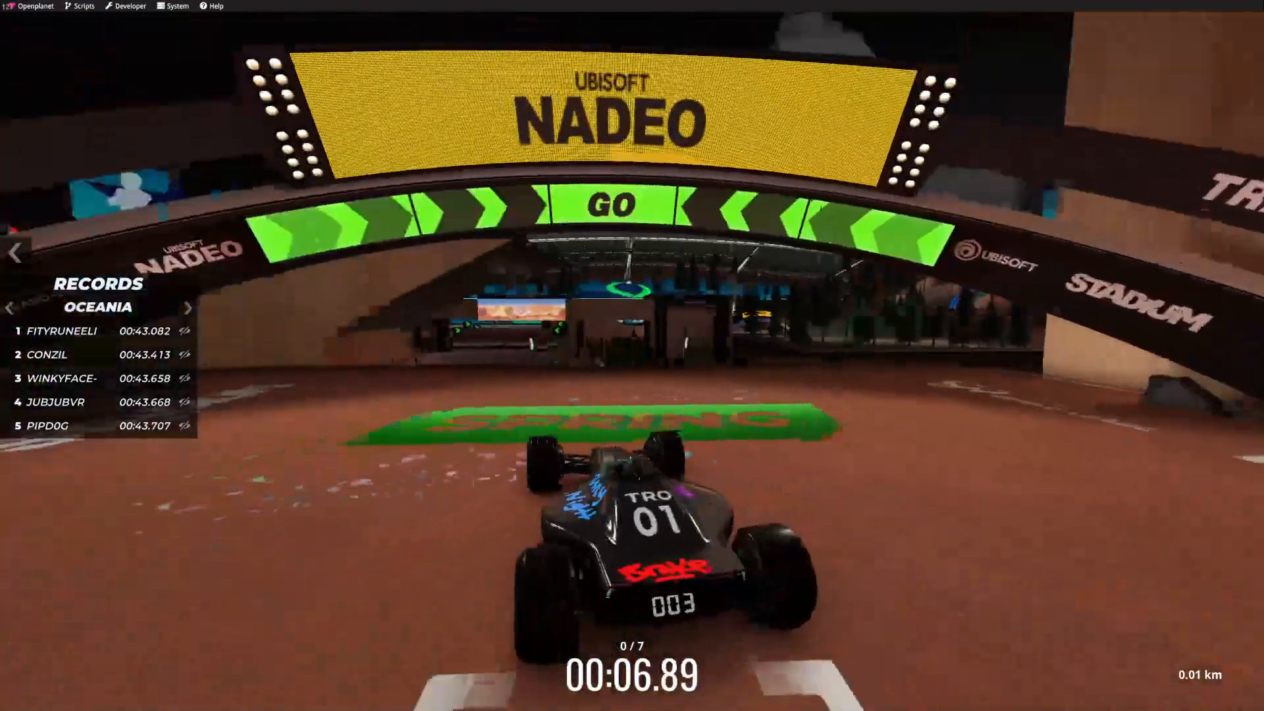
key("Left")
key("Left")
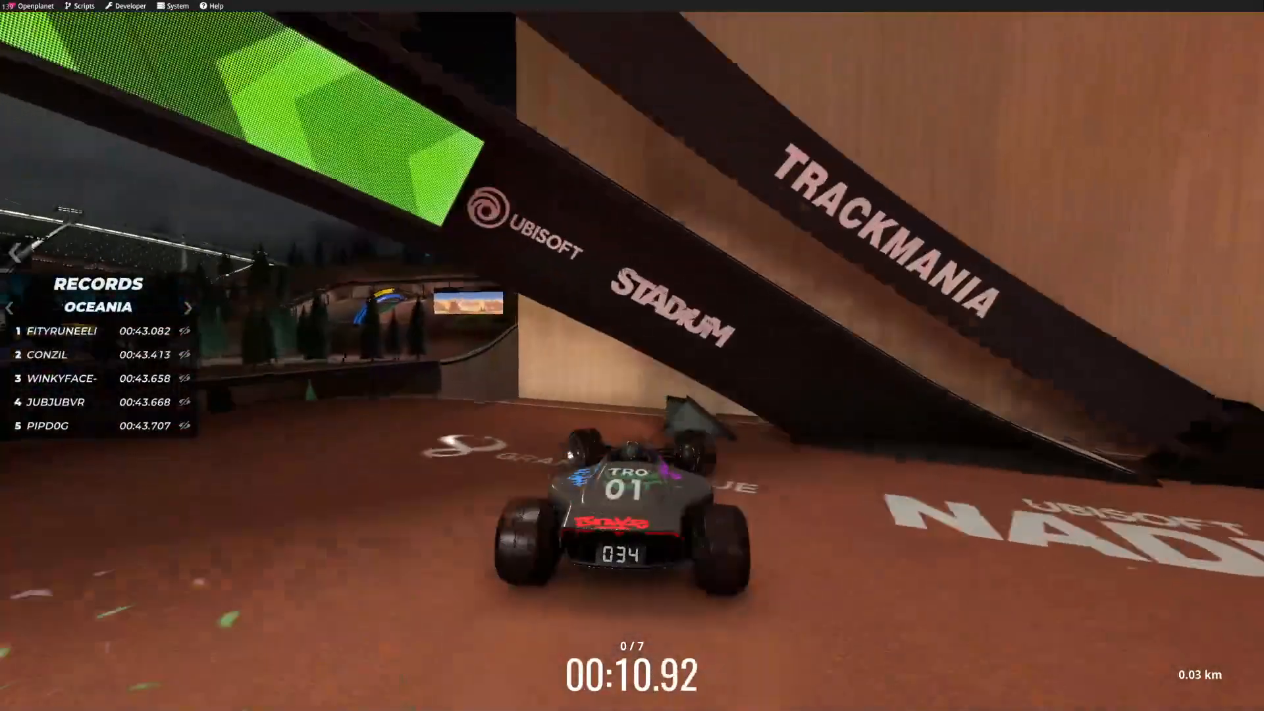
key("Left")
key("Left")
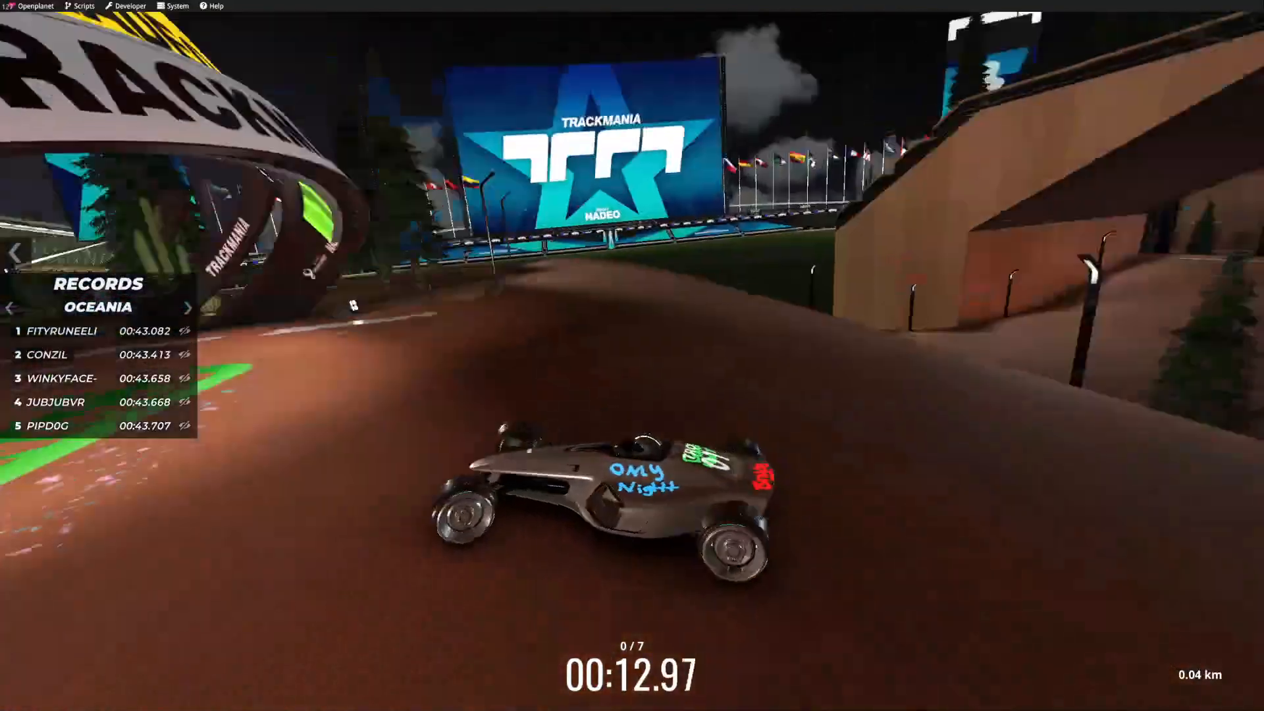
key("Right")
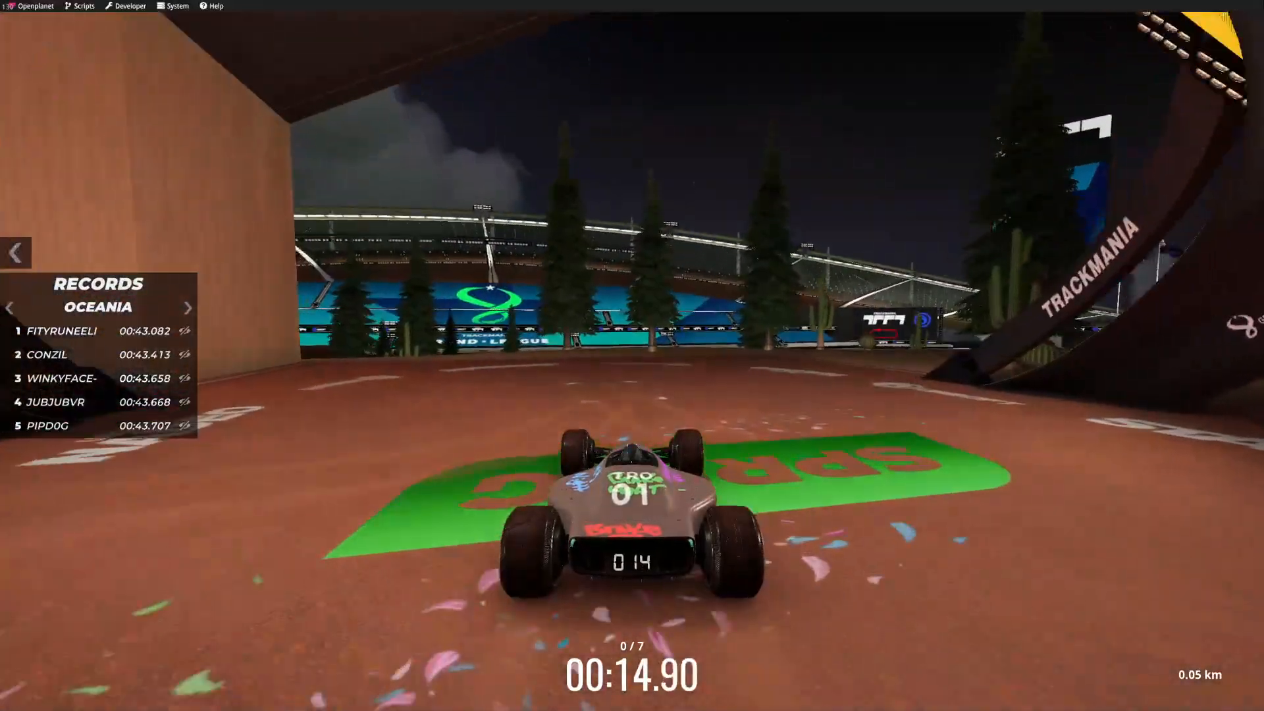
key("Down")
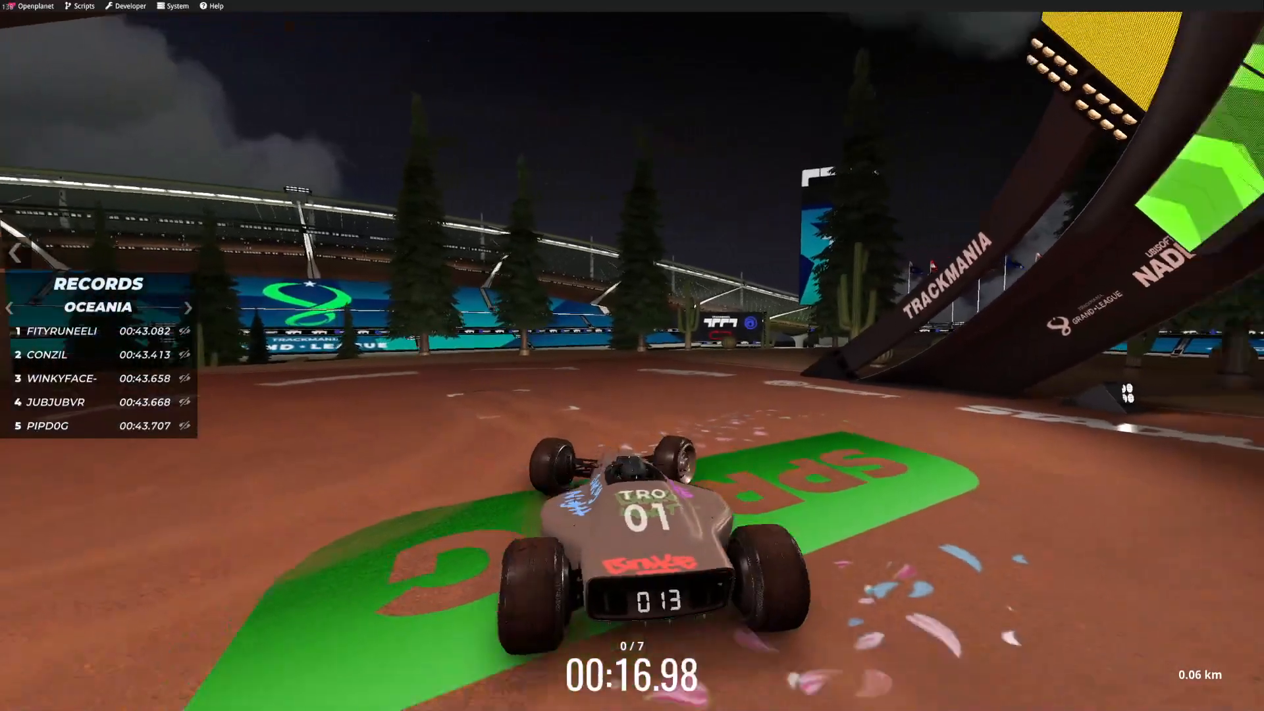
key("Up")
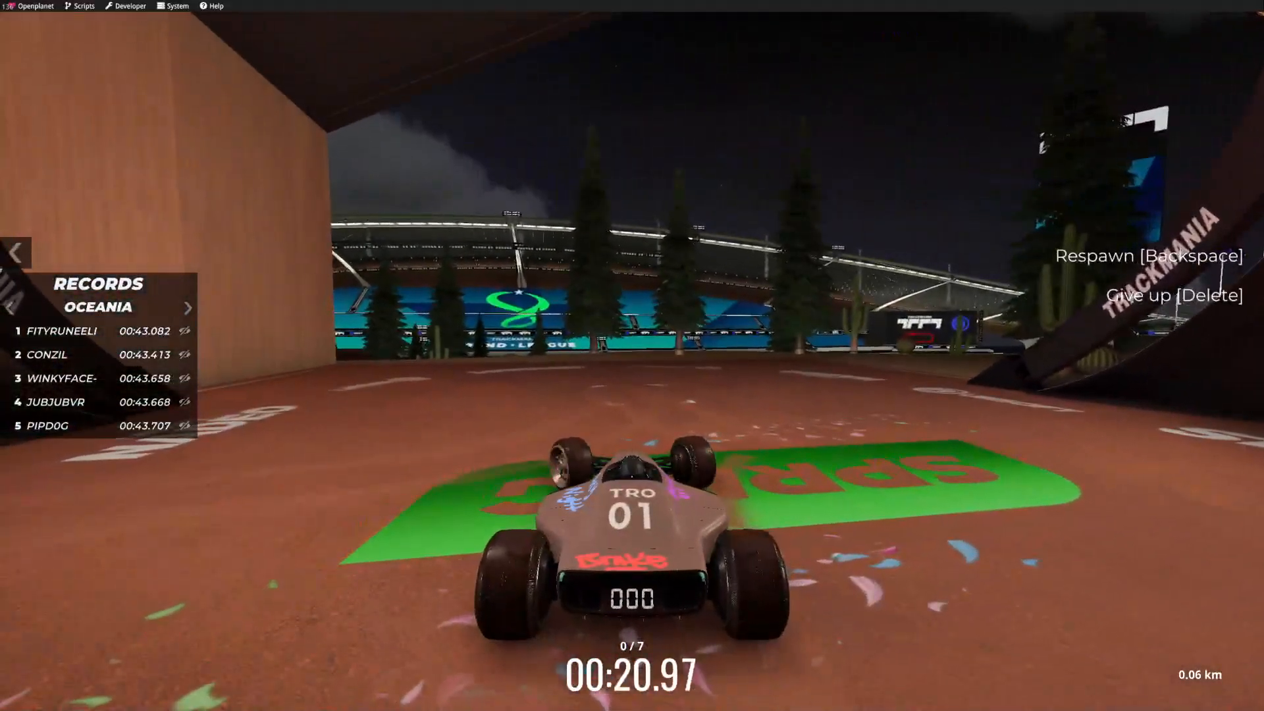
key("Up")
key("Right")
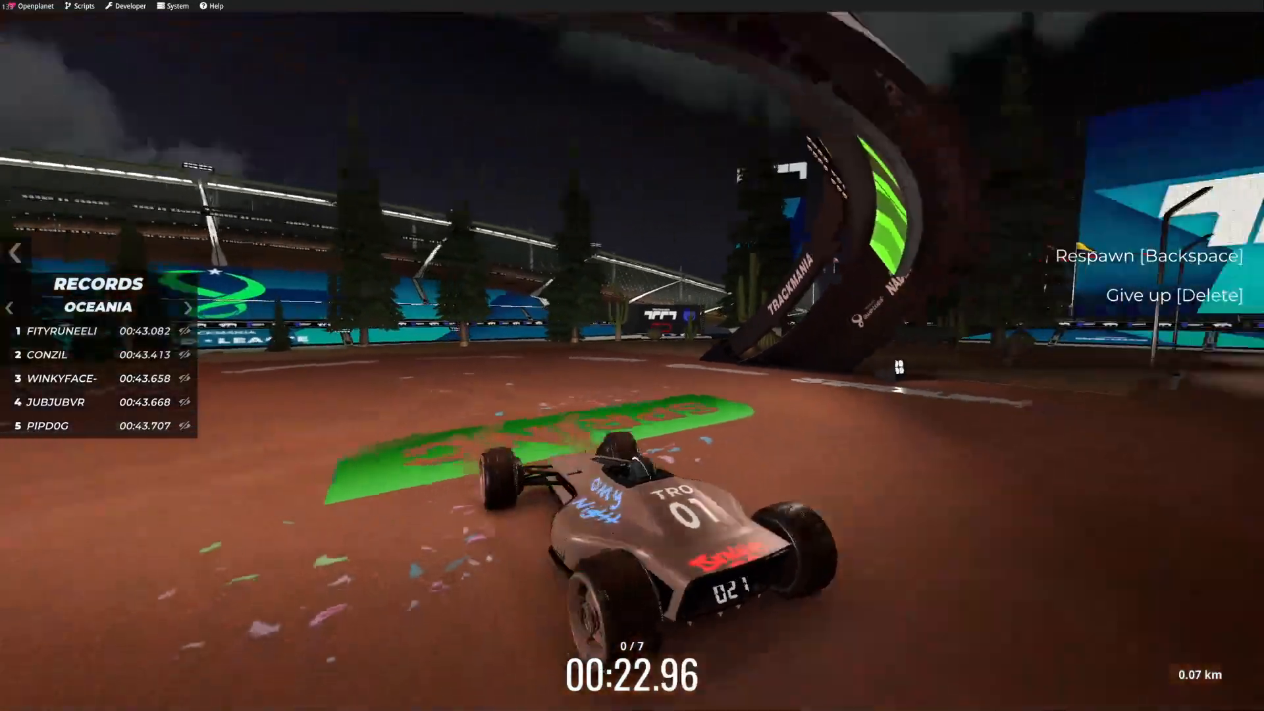
key("Down")
key("Right")
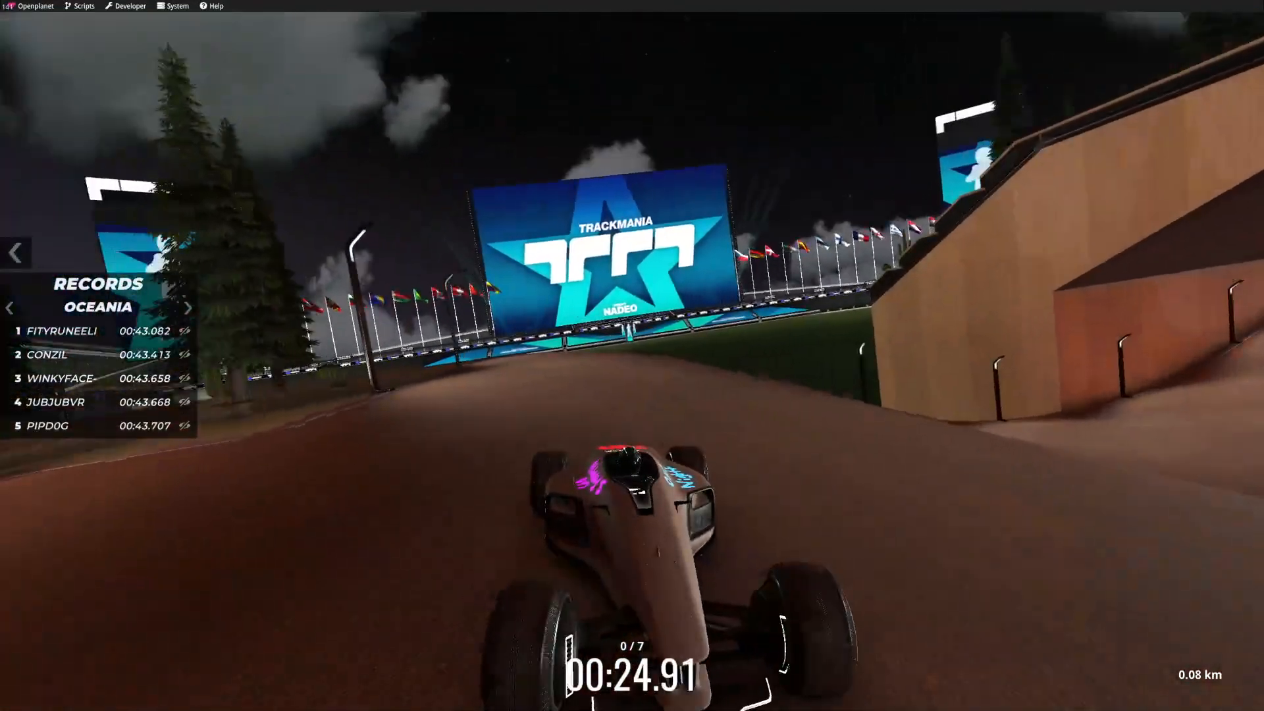
Circle the car beside the start arch of Spring 2021 - 20 to inspect the lettering on both sides and the rear
key("Up")
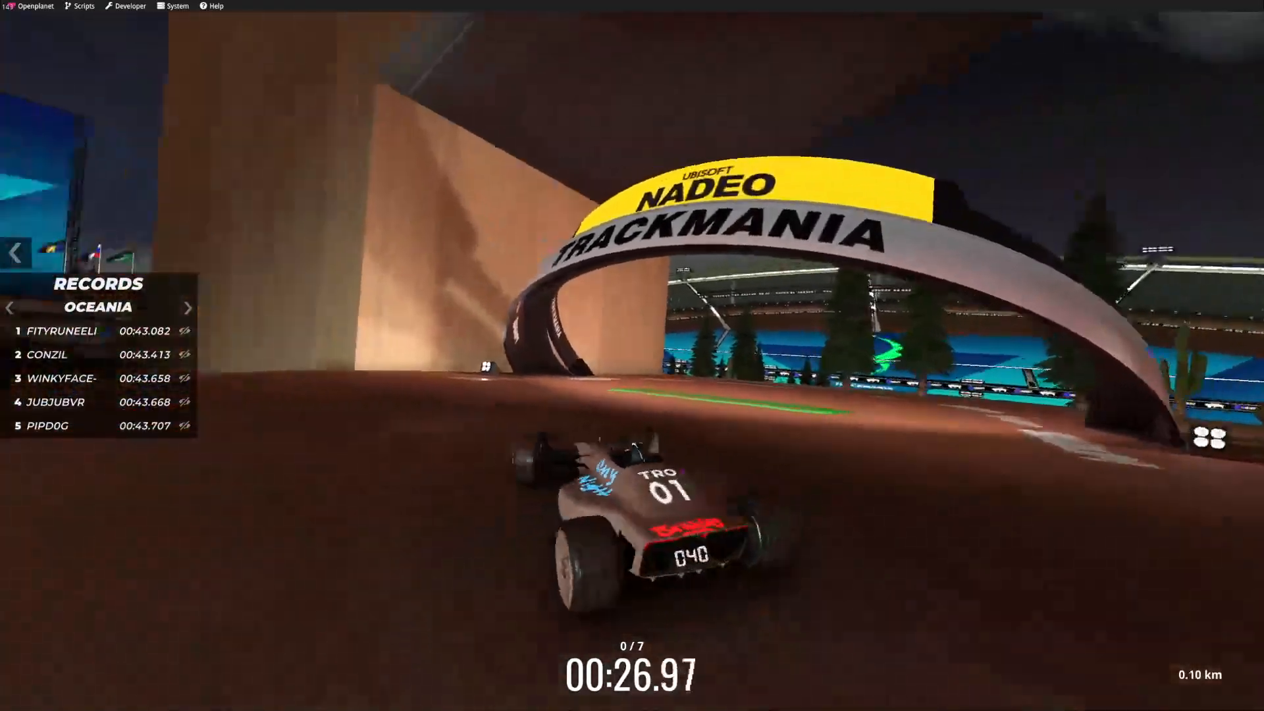
key("Right")
key("Up")
key("Right")
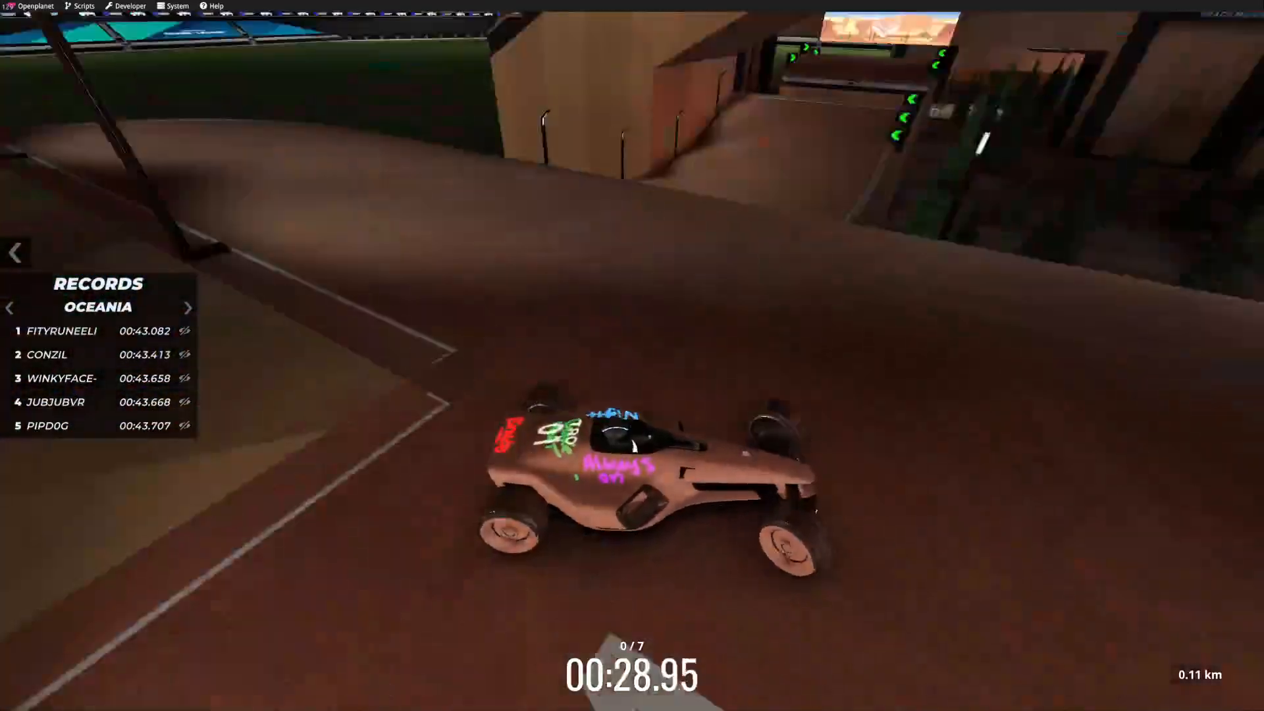
key("Up")
key("Right")
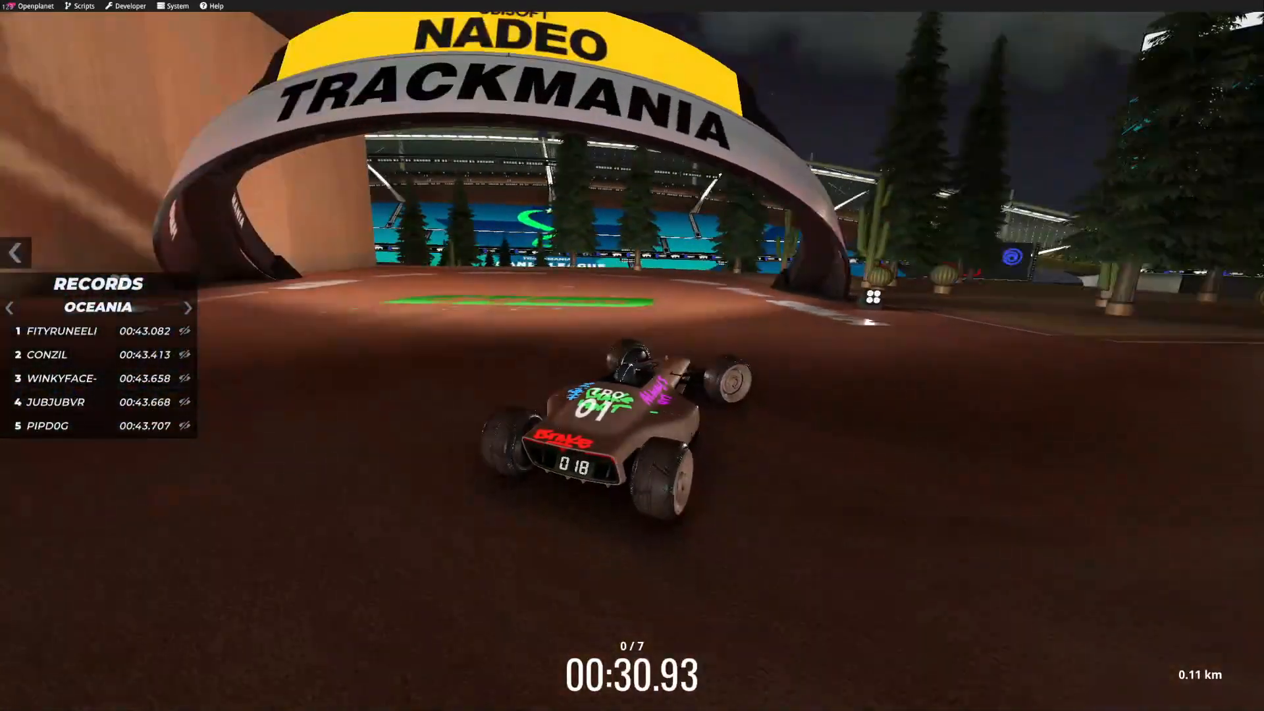
key("Up")
key("Right")
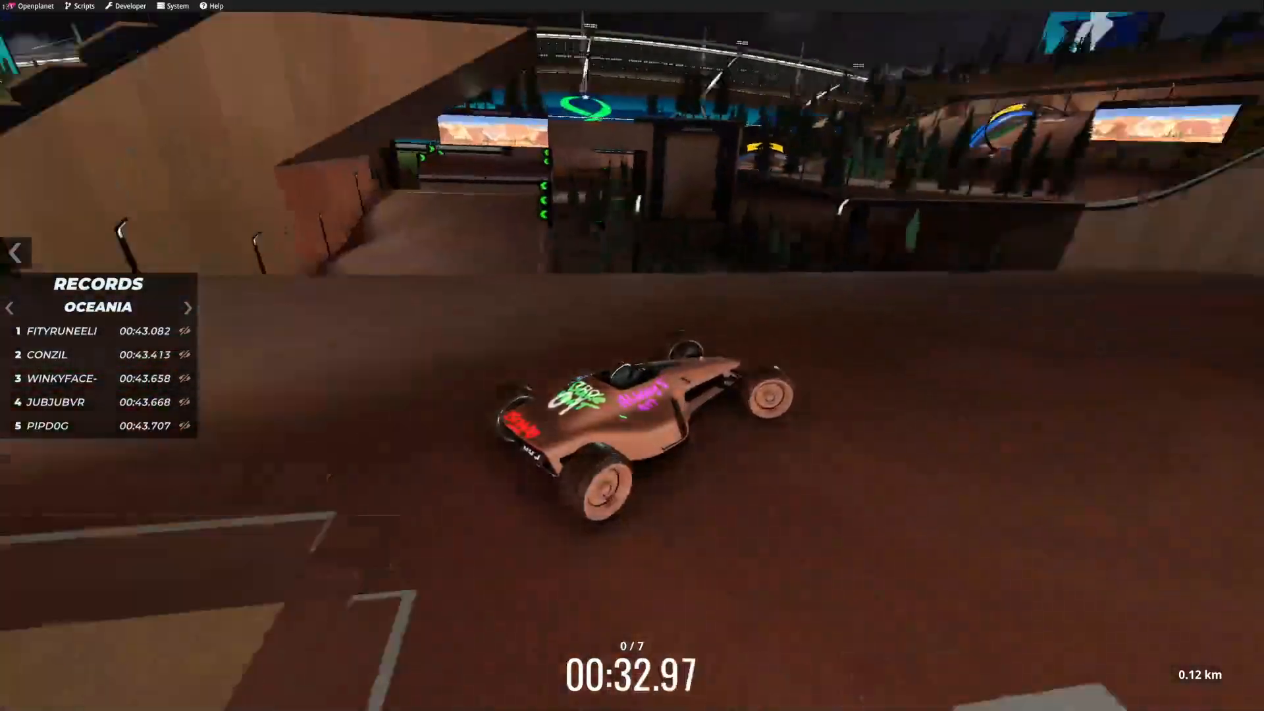
key("Up")
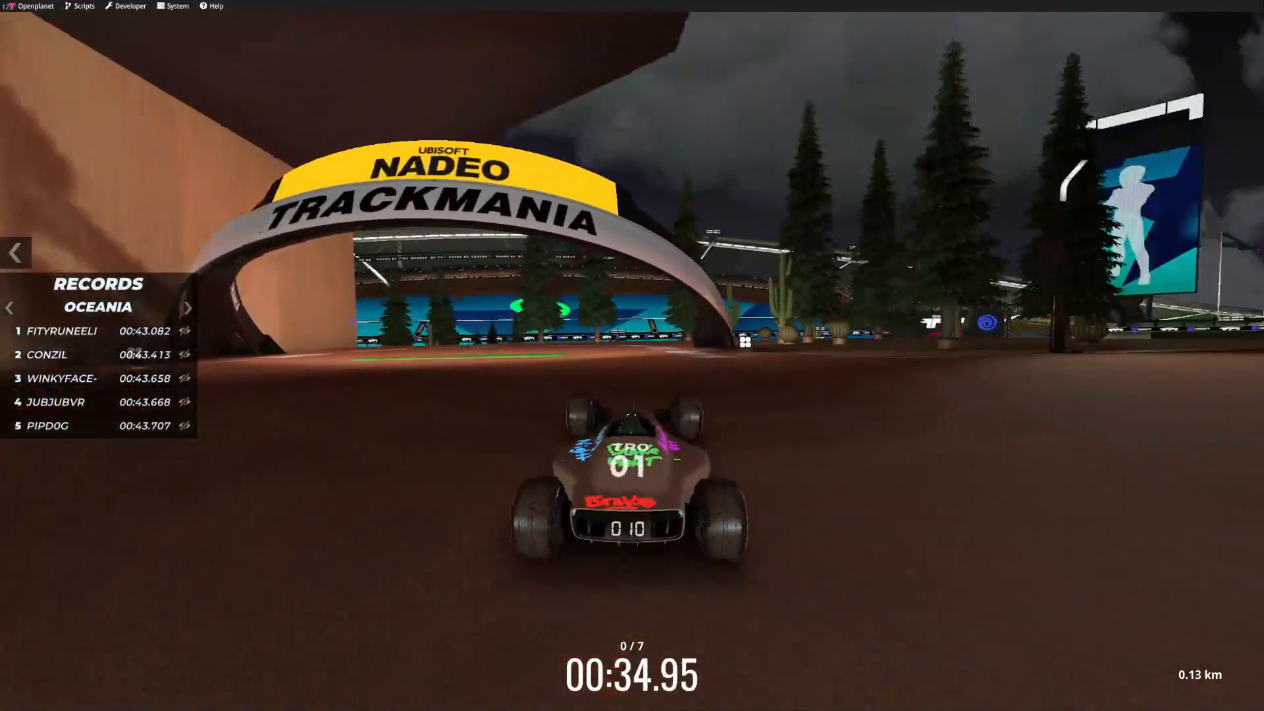
key("Right")
key("Up")
key("Left")
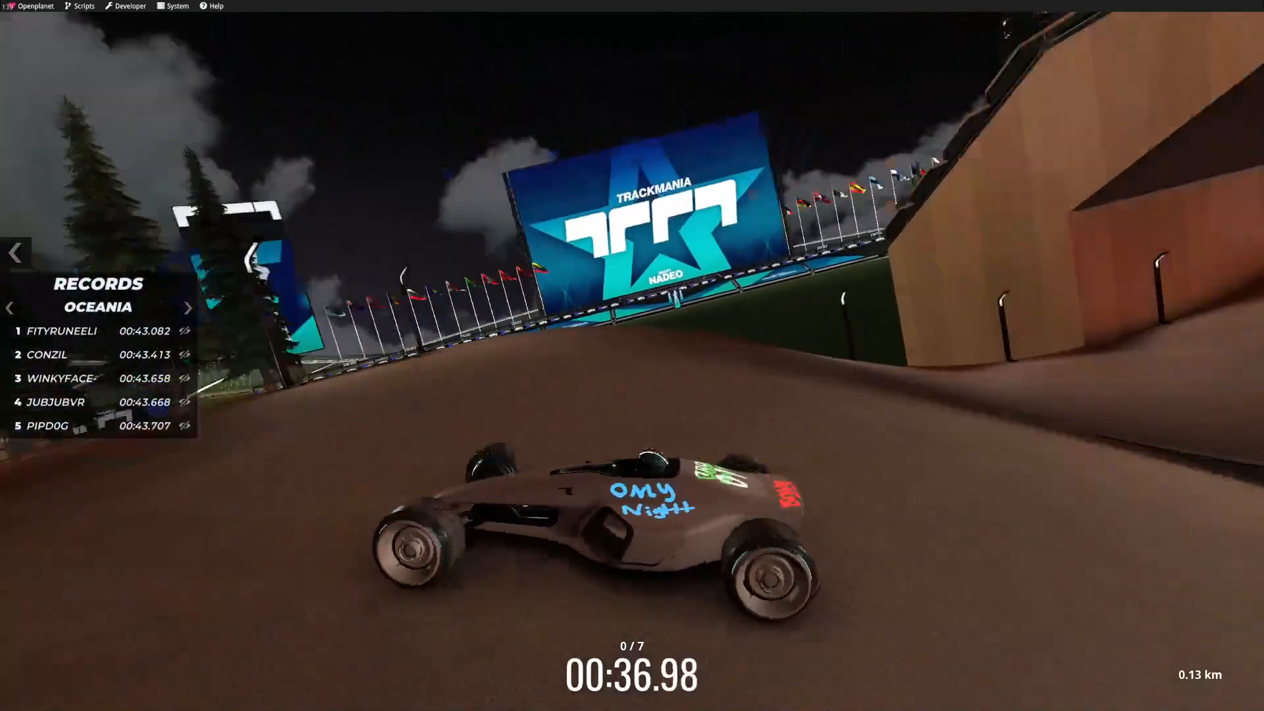
key("Up")
key("Left")
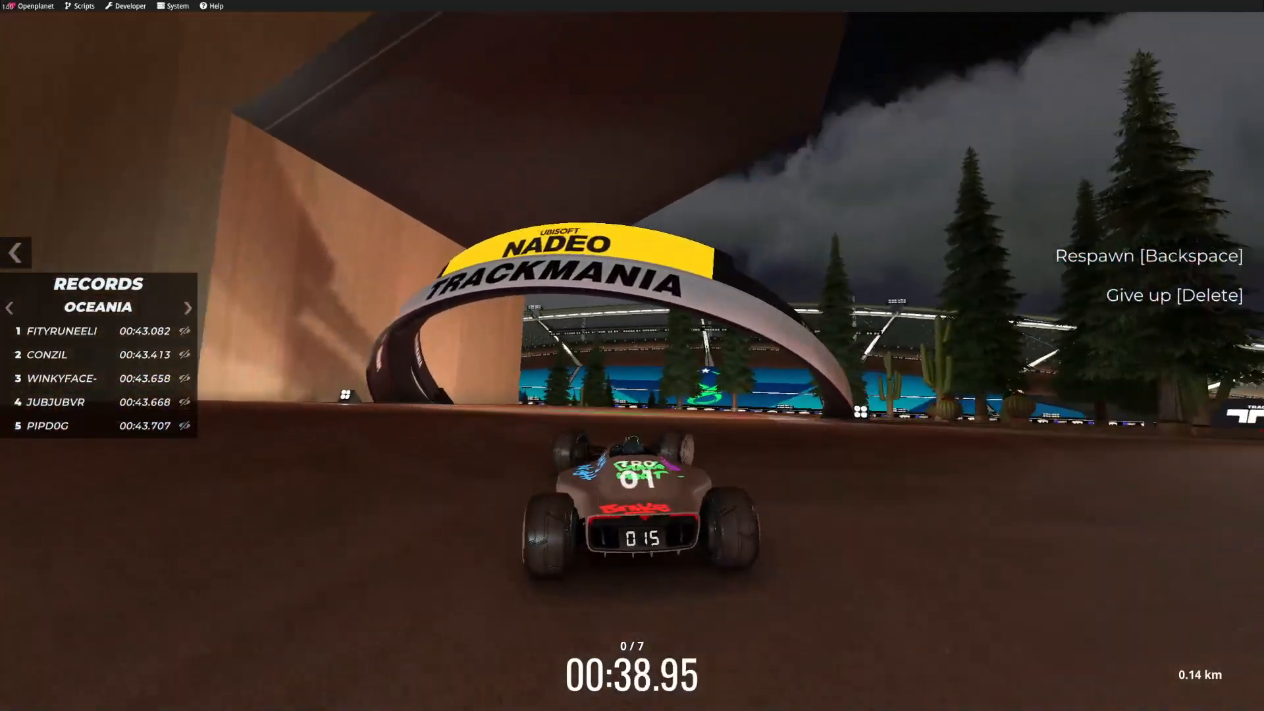
Alternate braking and accelerating near the start arch to check the glowing Brake lettering on the car's rear
key("Down")
key("Down")
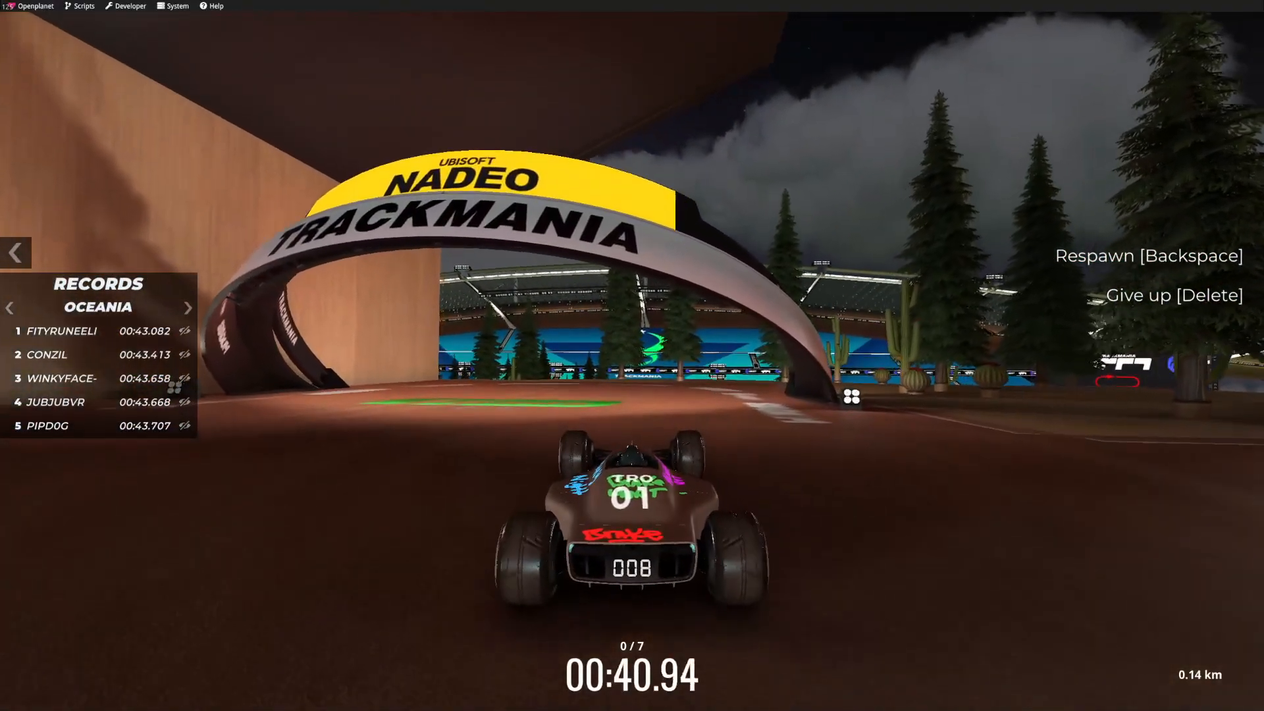
key("Up")
key("Down")
key("Up")
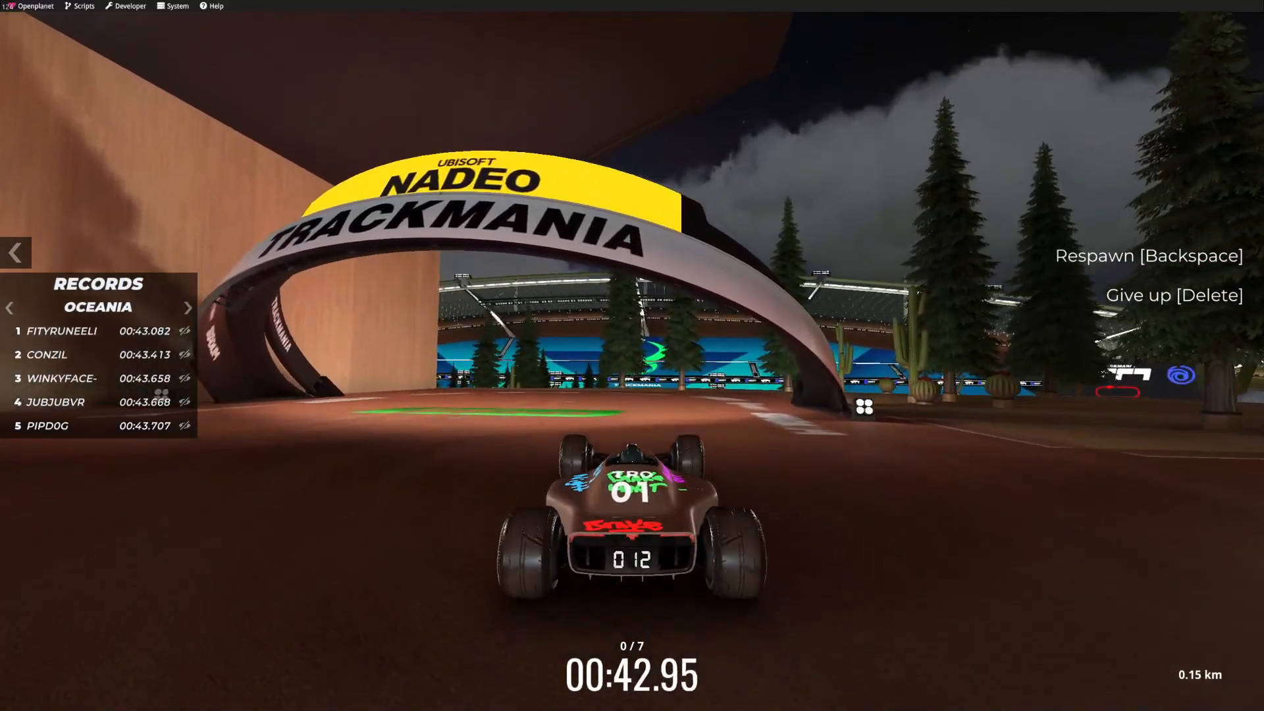
key("Down")
key("Up")
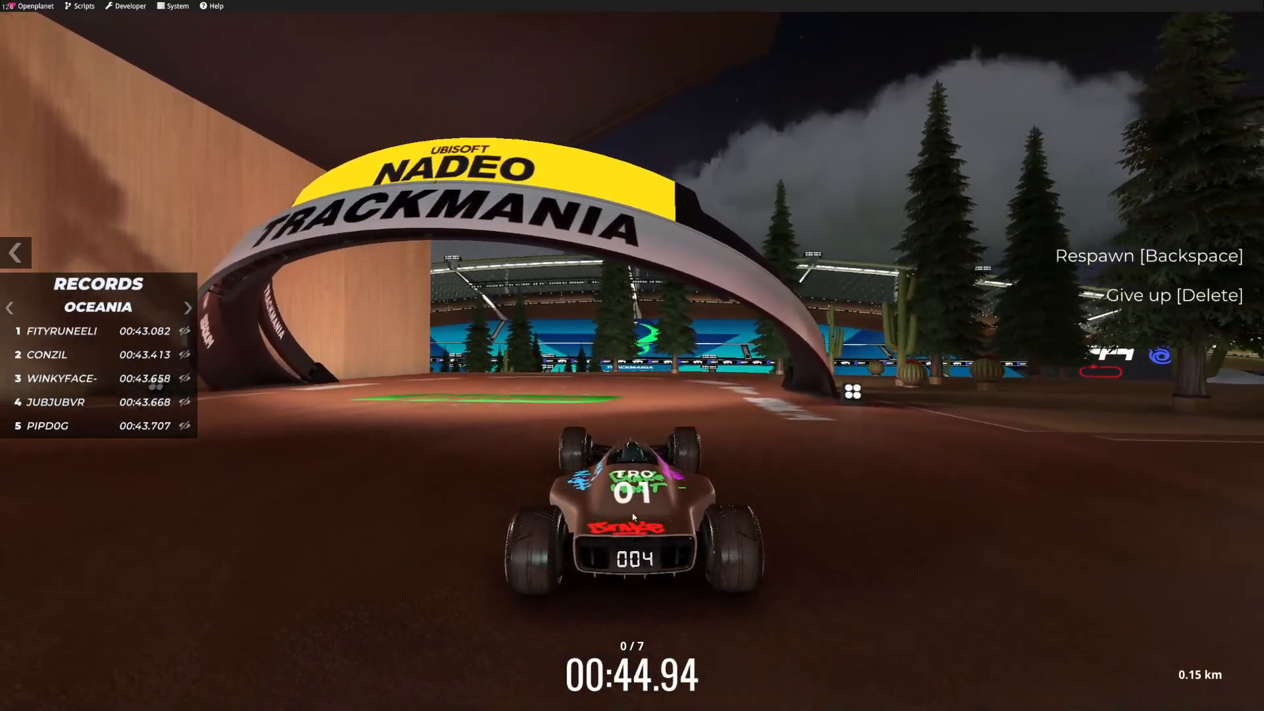
key("Left")
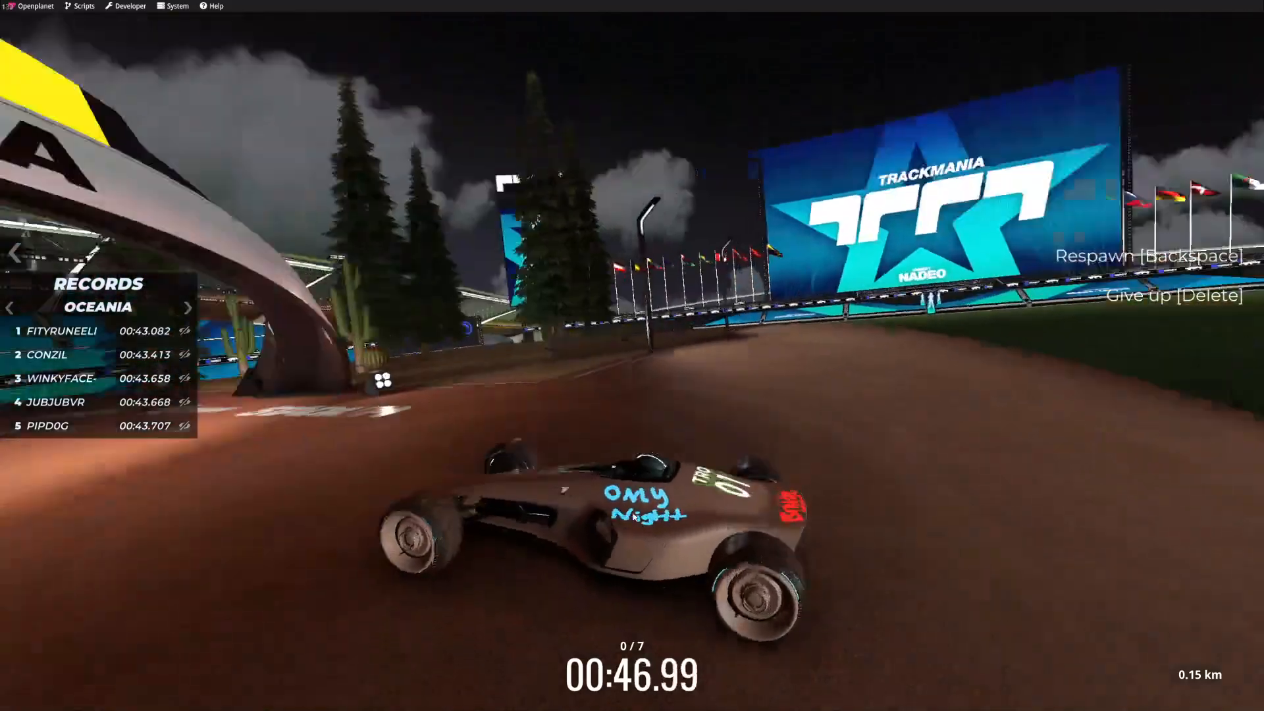
Exit the current track and start Spring 2021 - 07 in Play Alone mode
key("Escape")
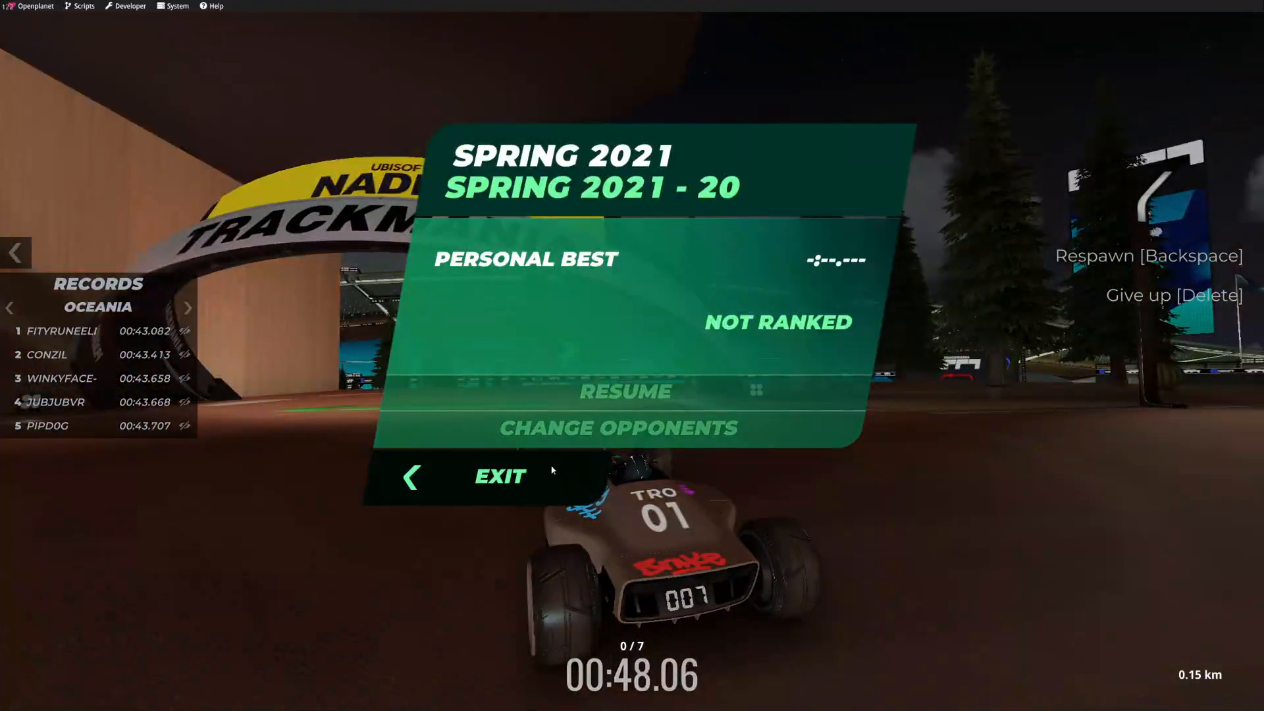
left_click(551, 464)
key("Right")
key("Down")
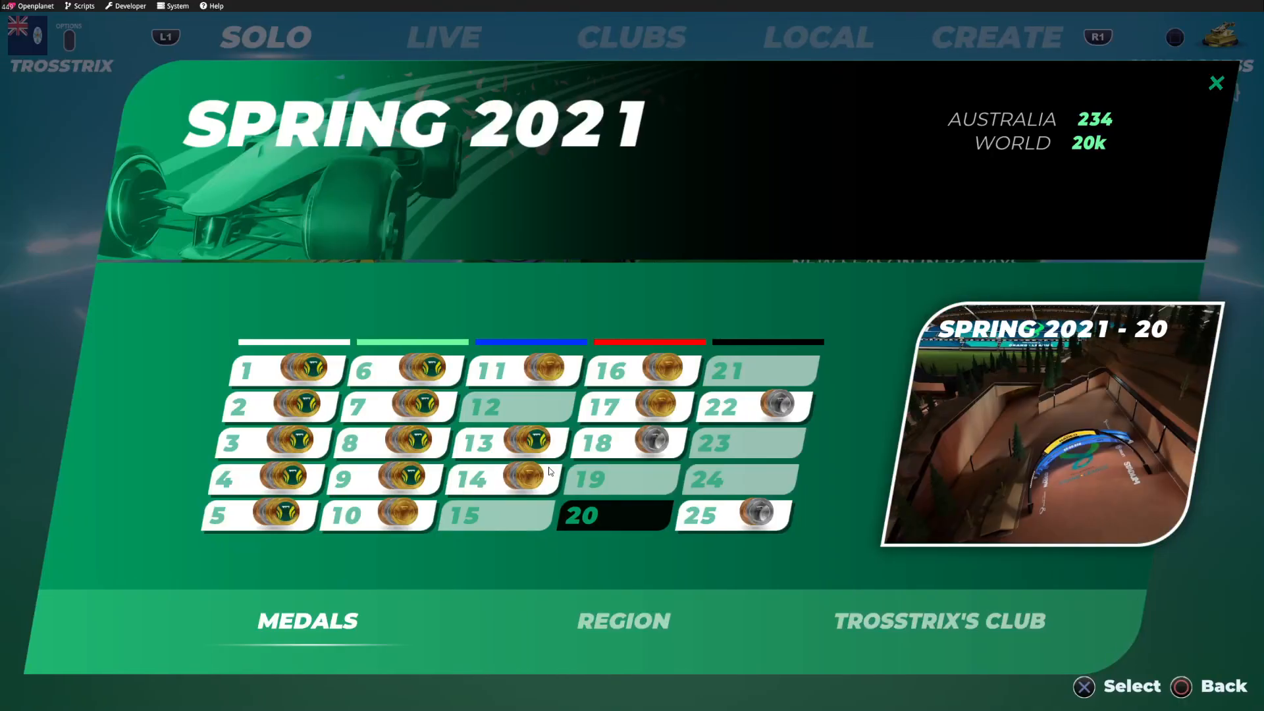
left_click(407, 401)
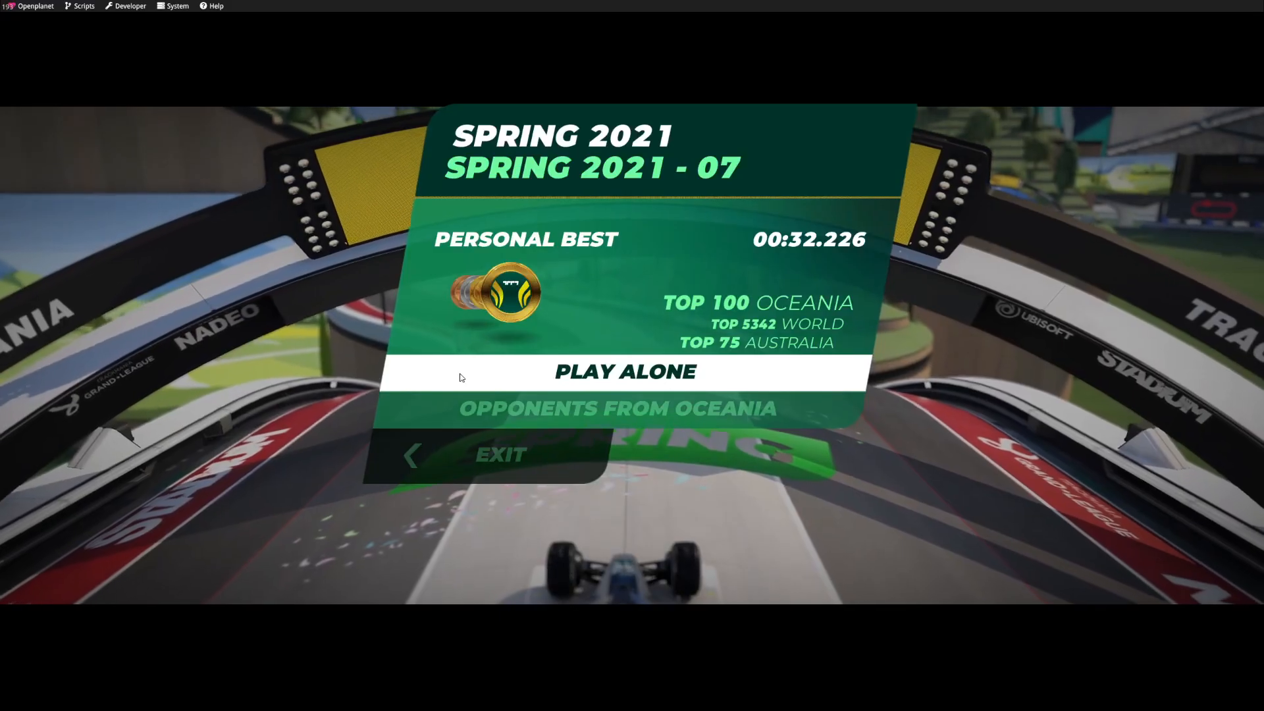
left_click(461, 377)
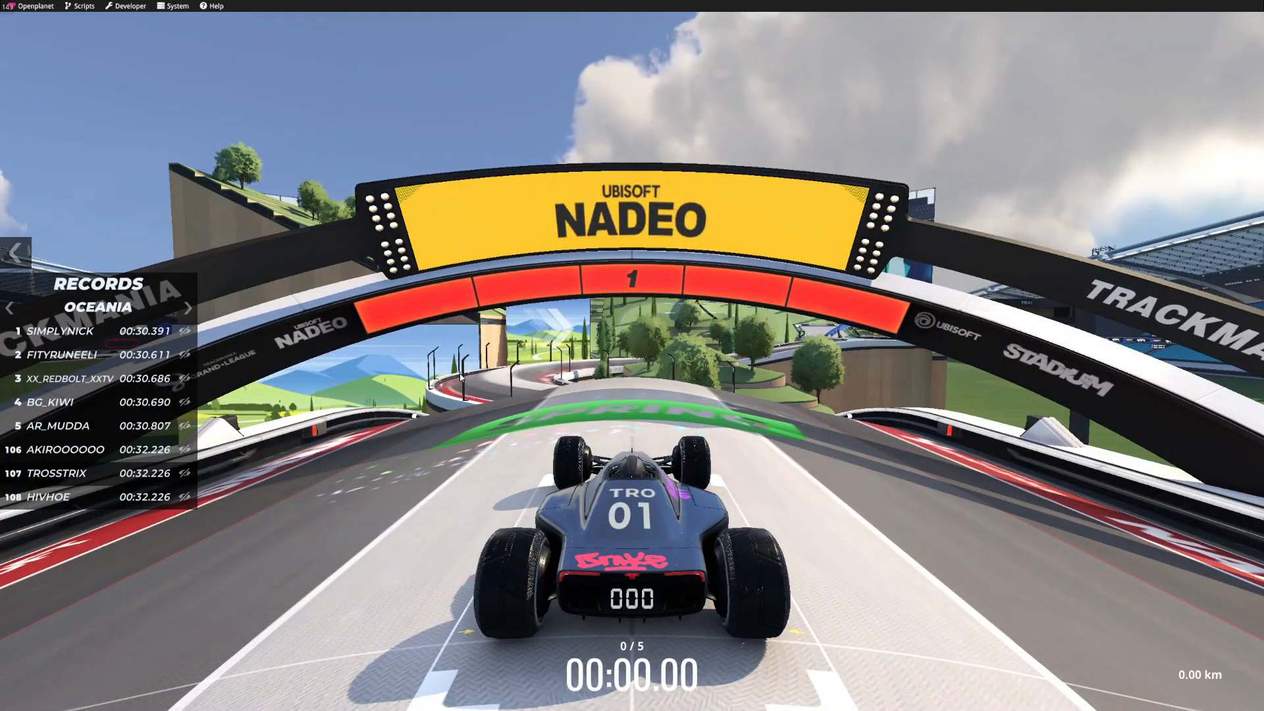
Accelerate and brake at the Spring 2021 - 07 start line to check the brake lettering in daylight
key("Up")
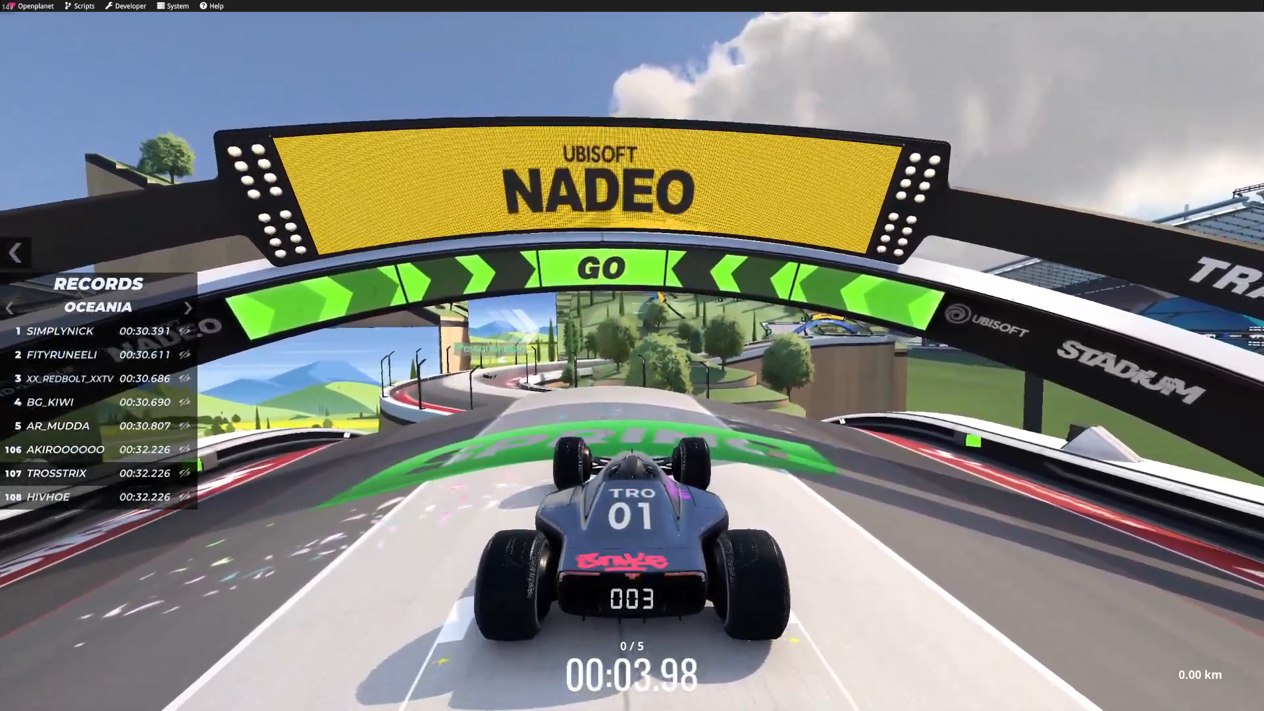
key("Down")
key("Up")
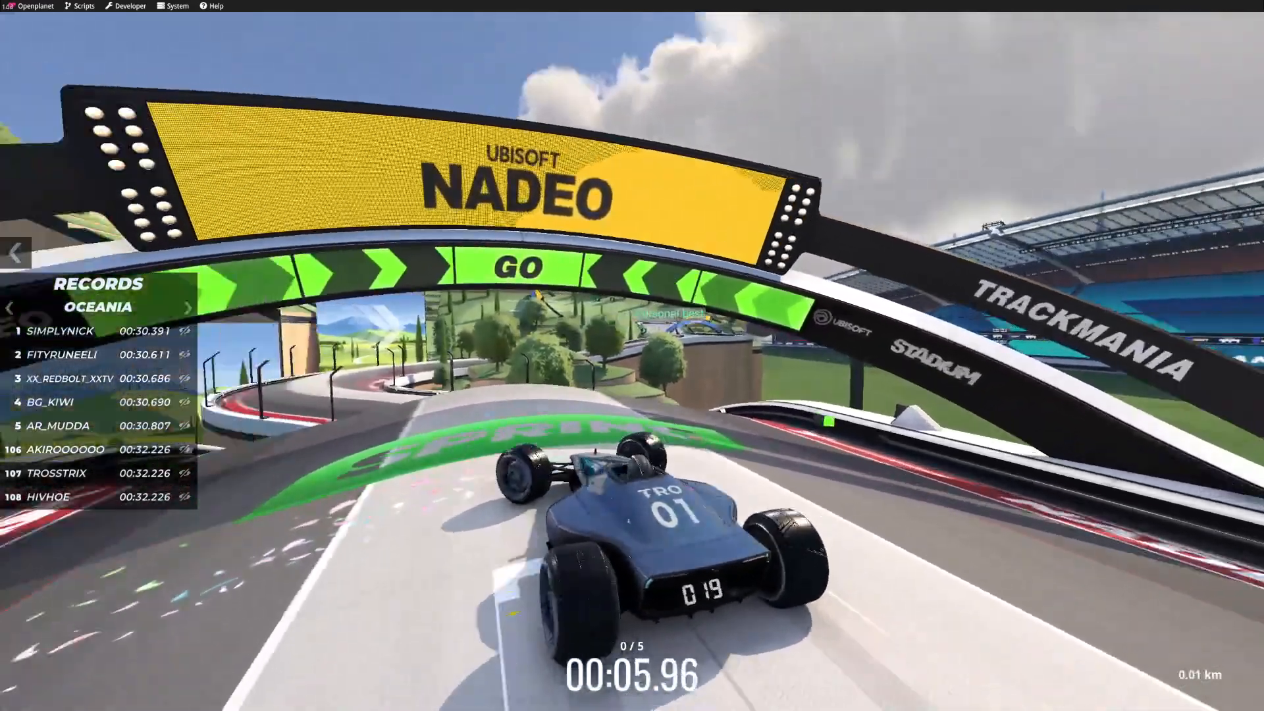
key("Down")
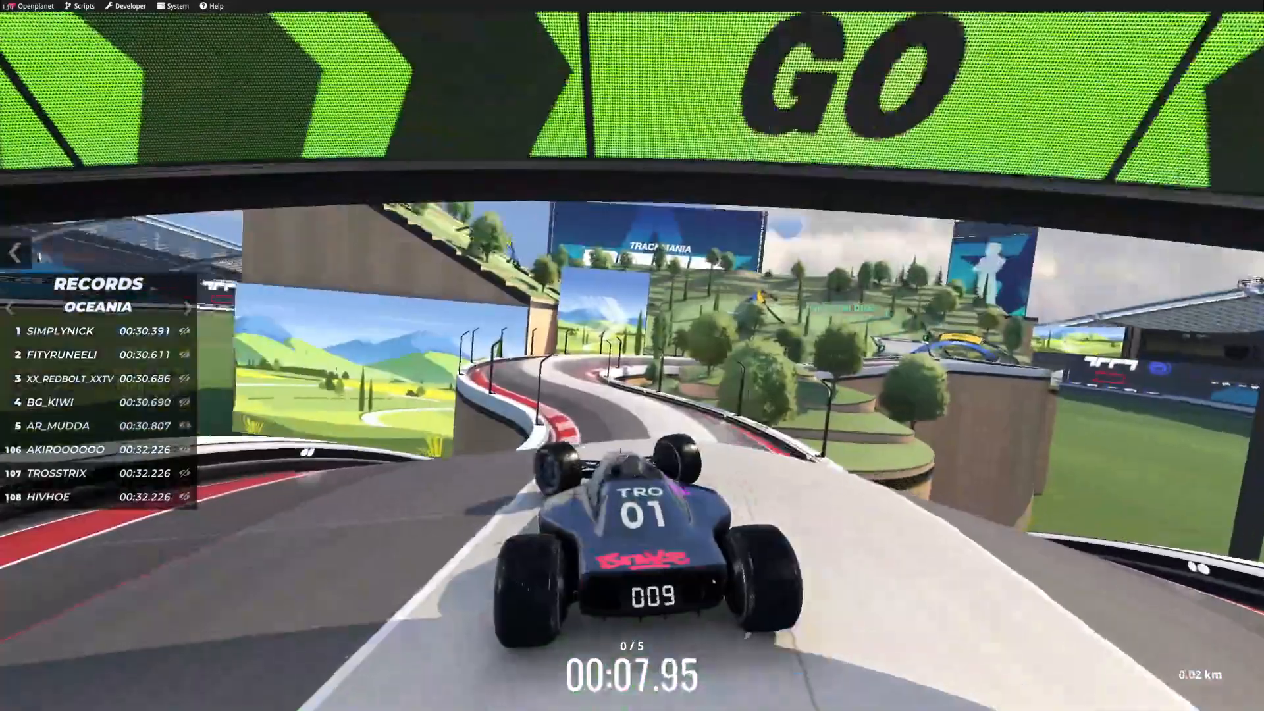
key("Right")
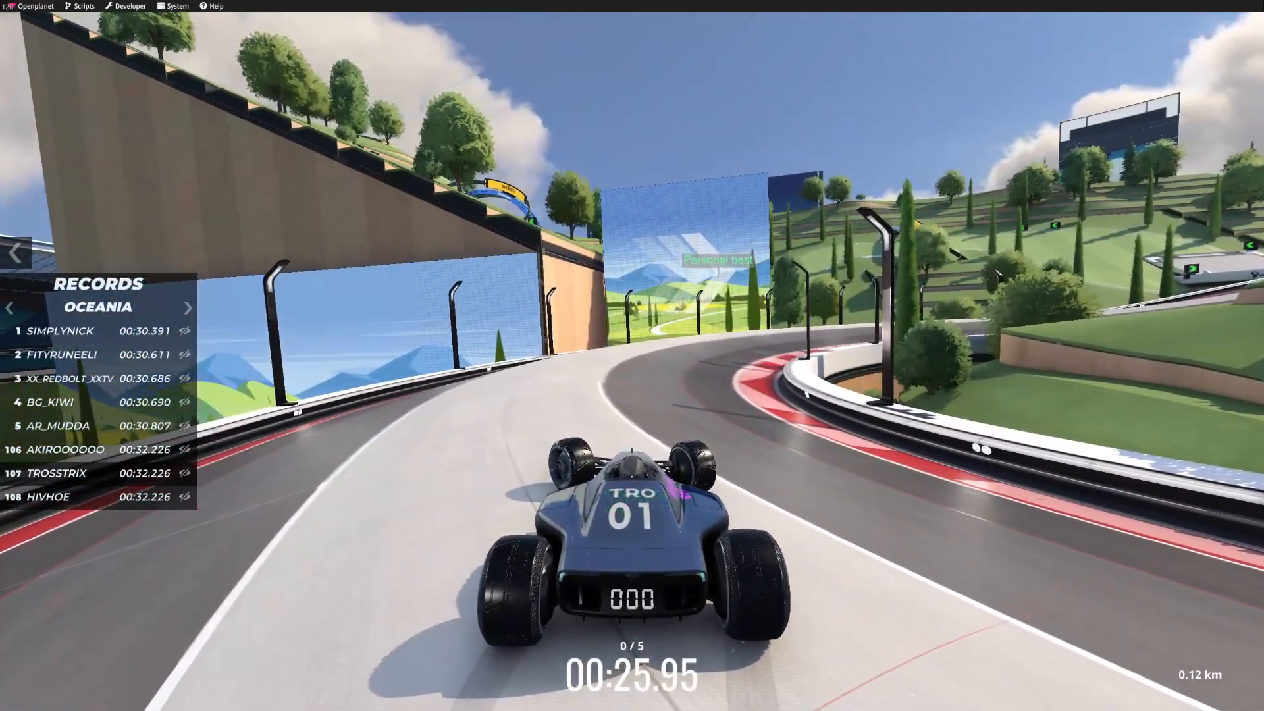
Drive on through the first checkpoint of Spring 2021 - 07 to examine the skin's illumination at speed
key("Up")
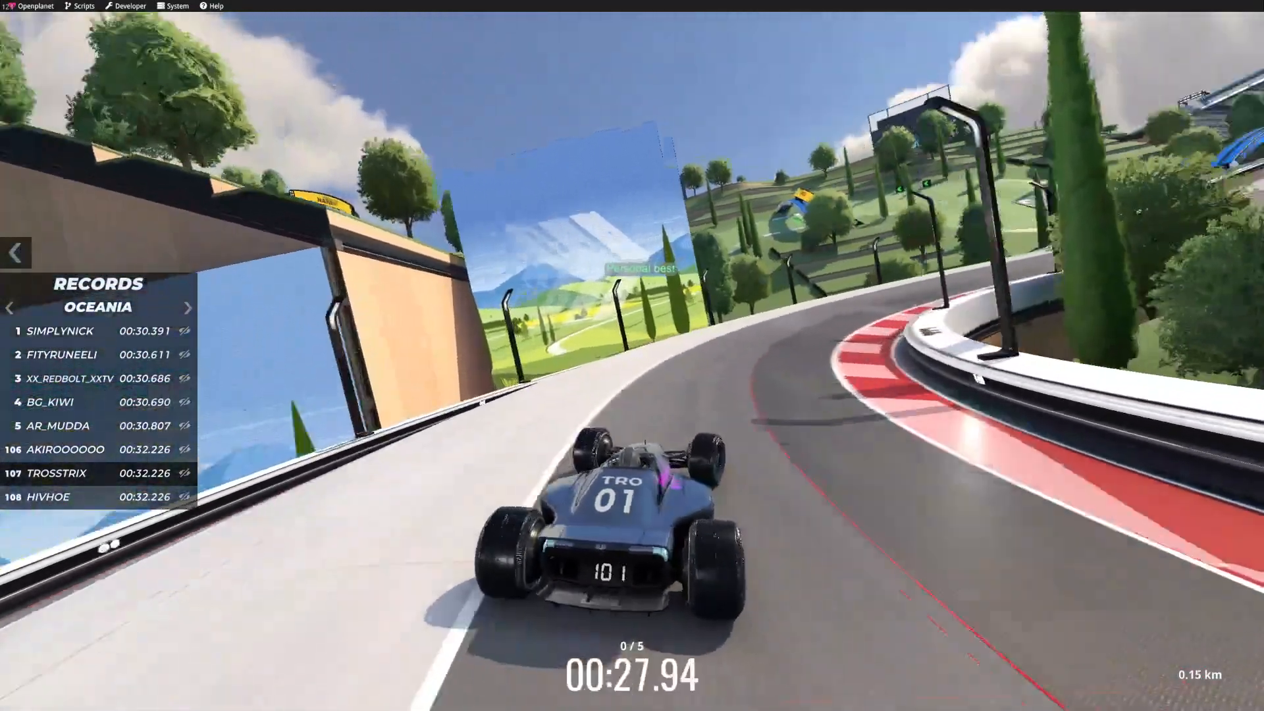
key("Up")
key("Up")
key("Up")
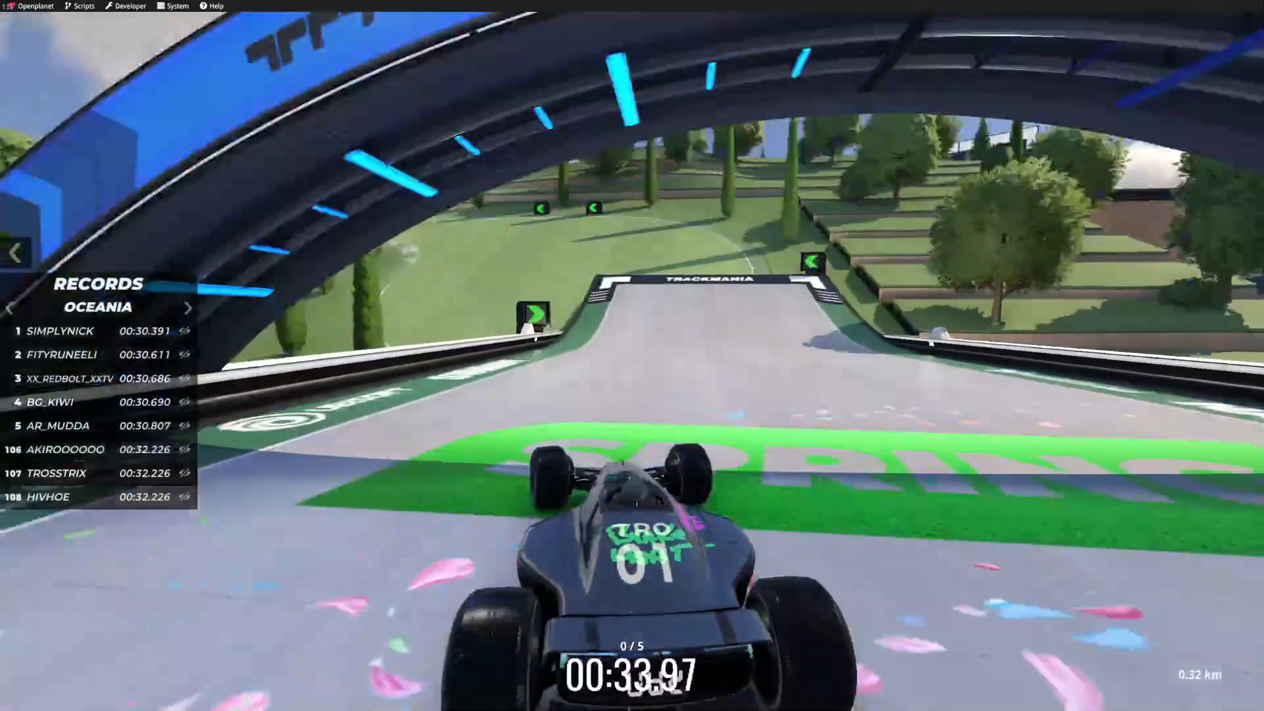
key("Up")
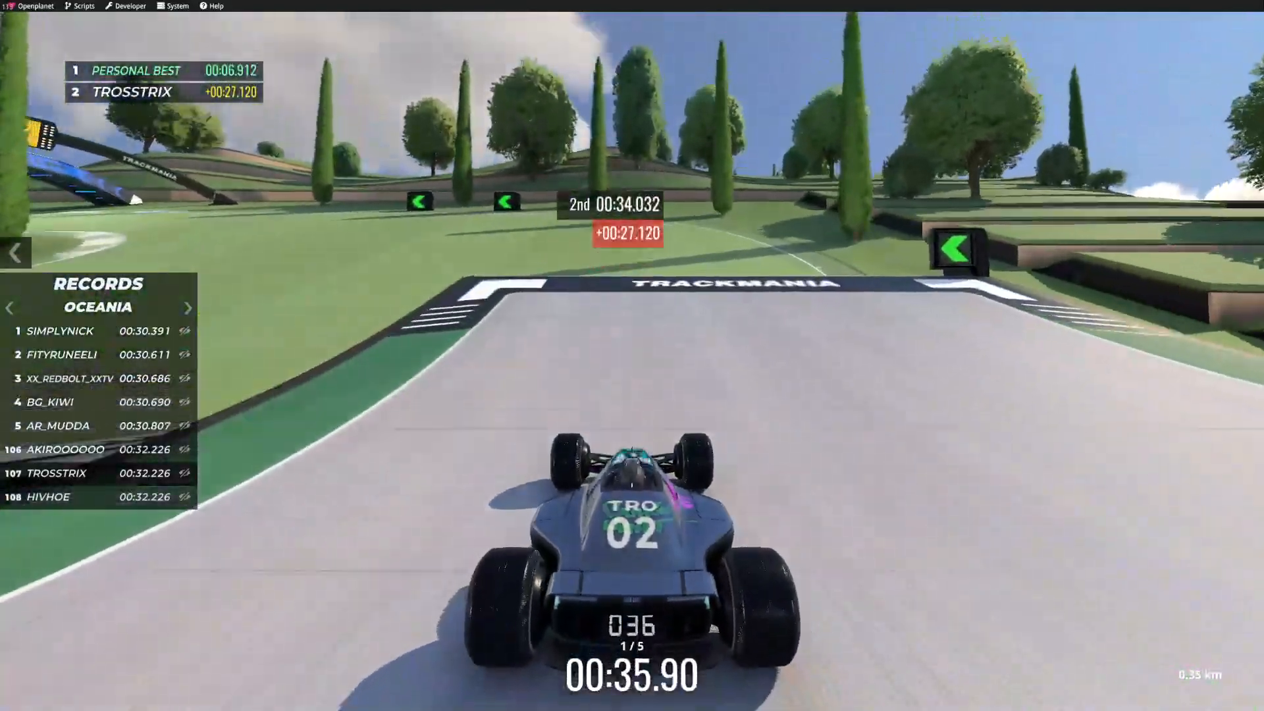
Exit the track and close the Spring 2021 campaign overview
key("Escape")
left_click(531, 472)
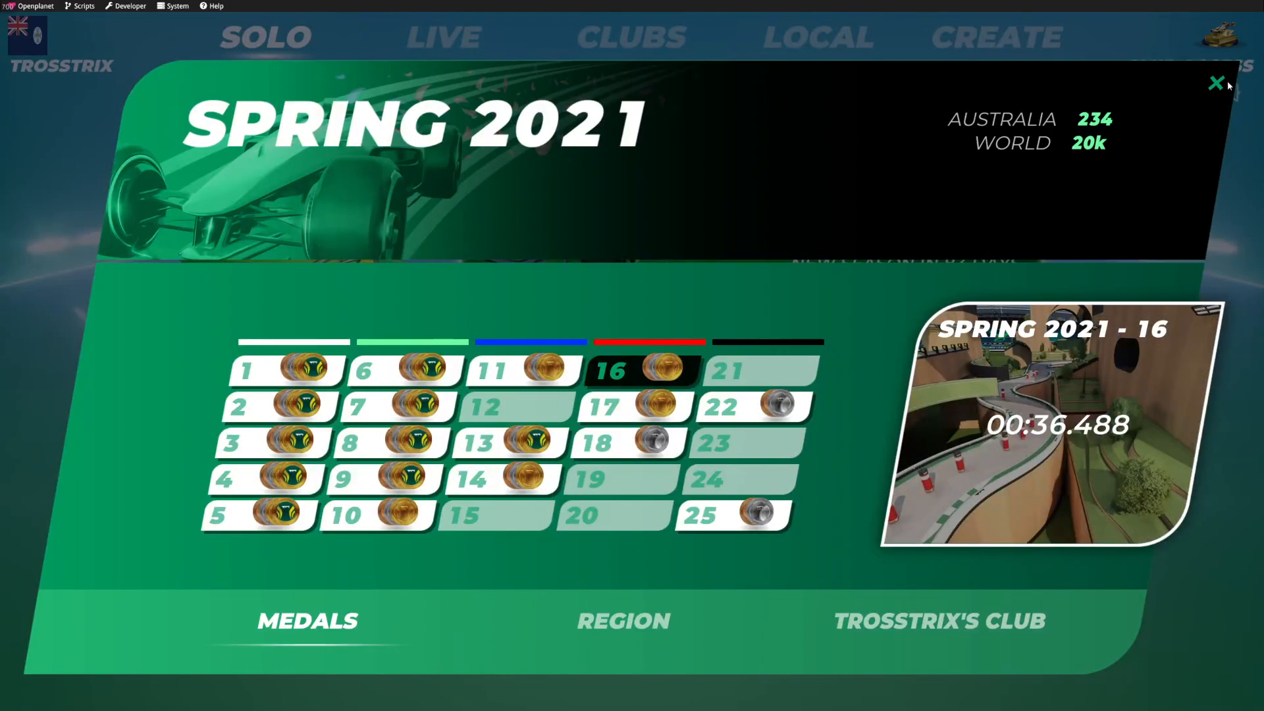
left_click(1215, 83)
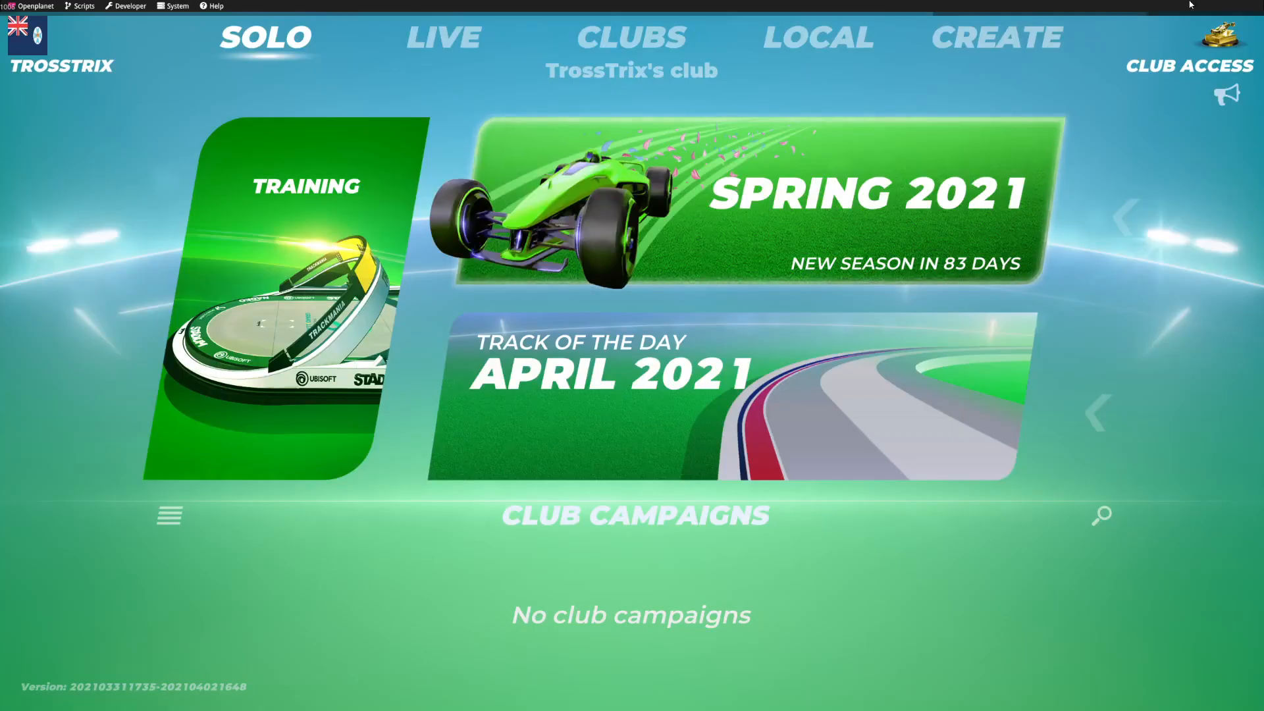
Switch to the desktop and minimize the TEST01 texture folder window
key("alt+Tab")
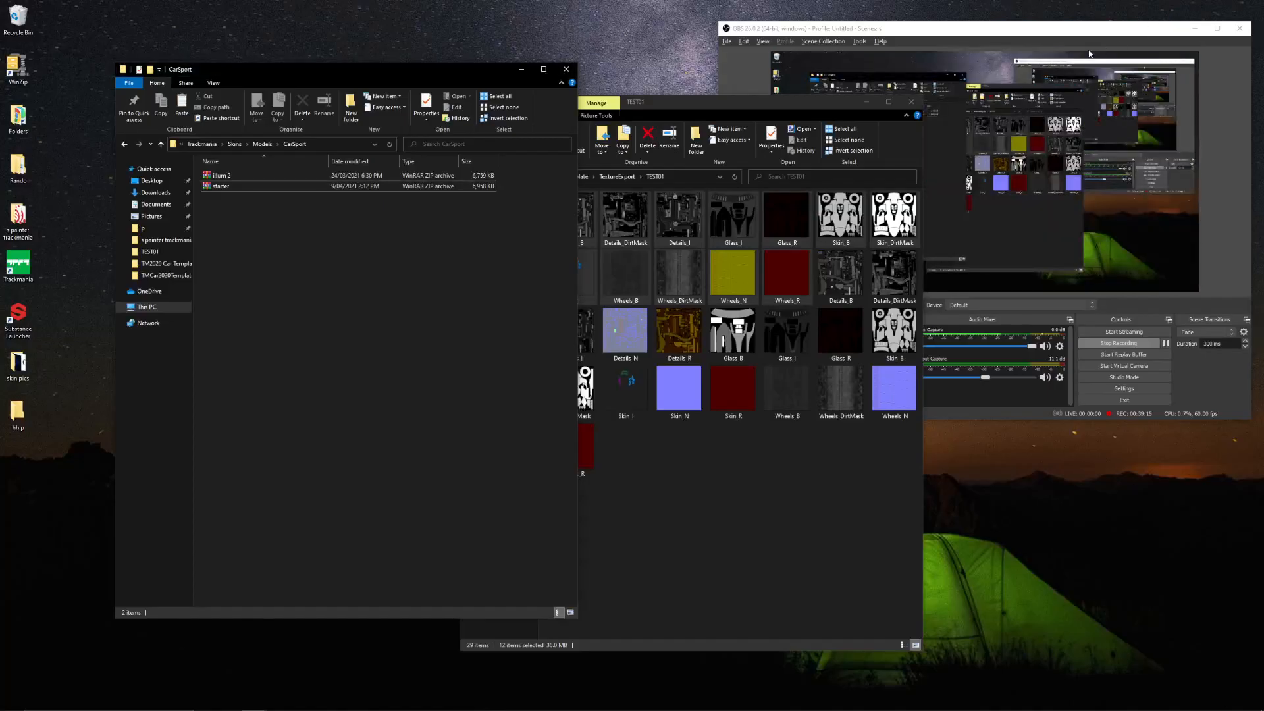
left_click(797, 103)
left_click(864, 103)
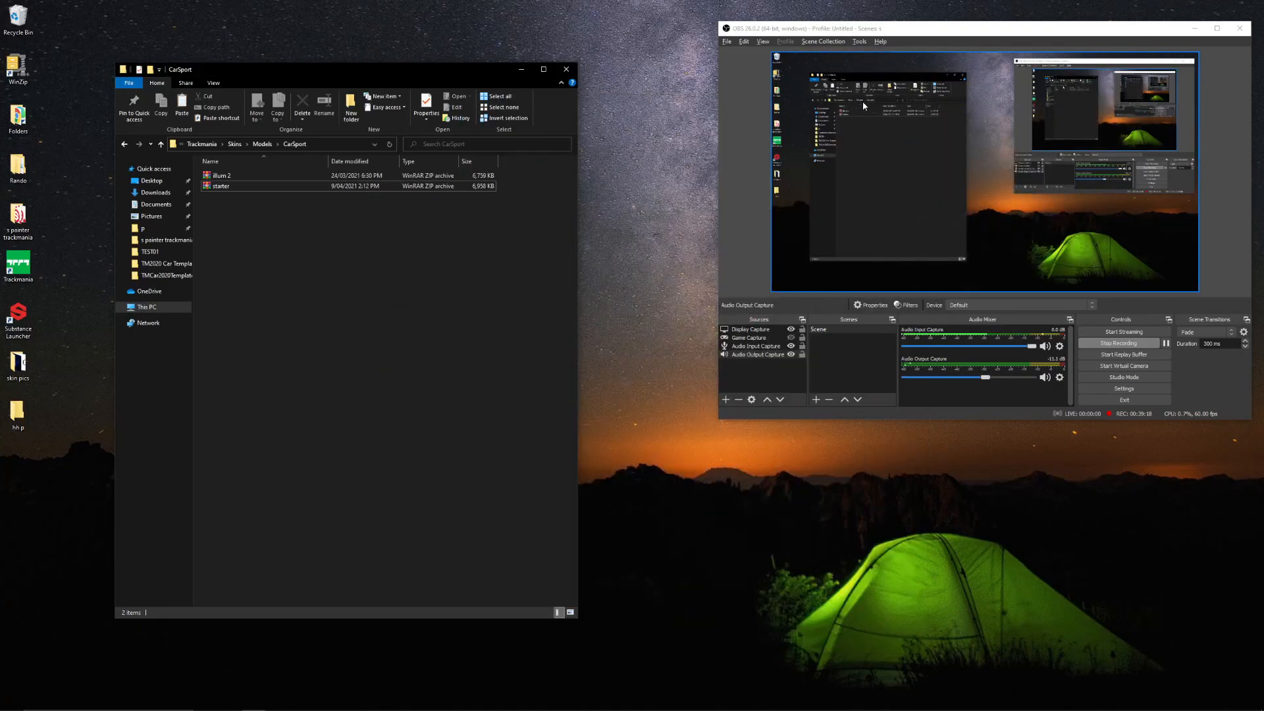
Switch to Substance Painter and remove the Paint effects from the brake, Layer 2, Layer 3 and Layer 4 layers
key("alt+Tab")
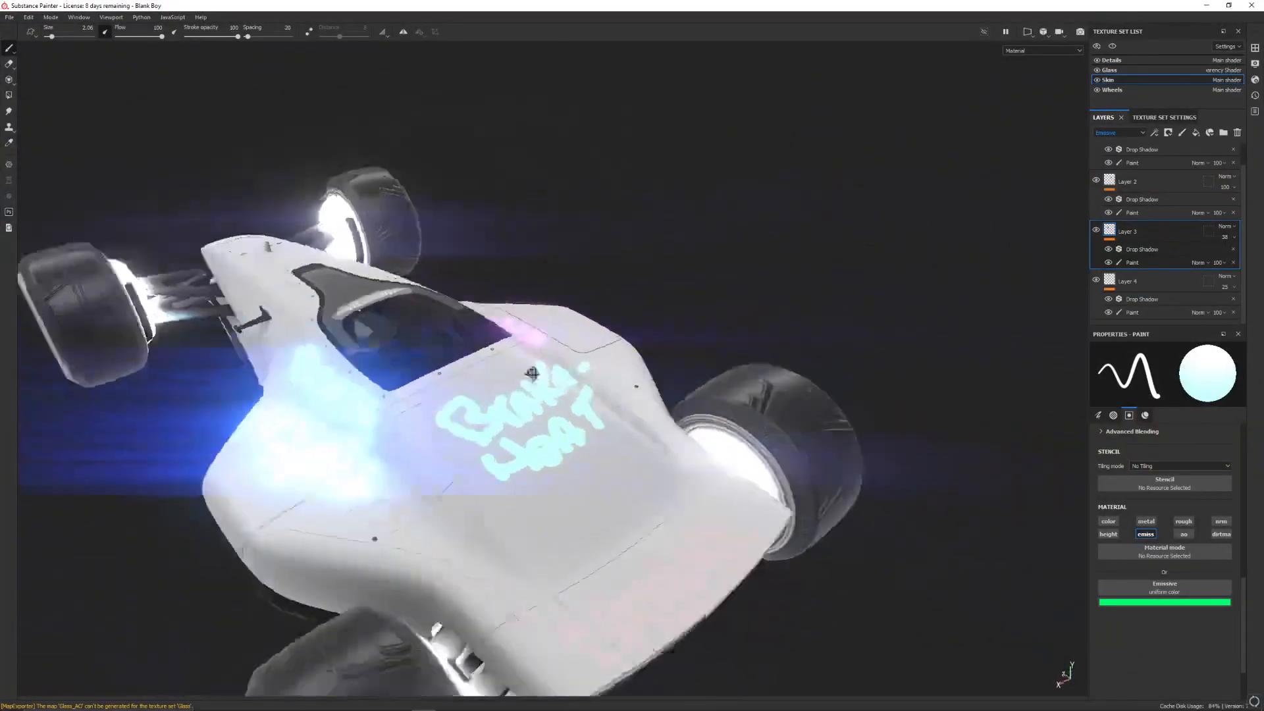
left_click_drag(532, 373, 612, 218, "alt")
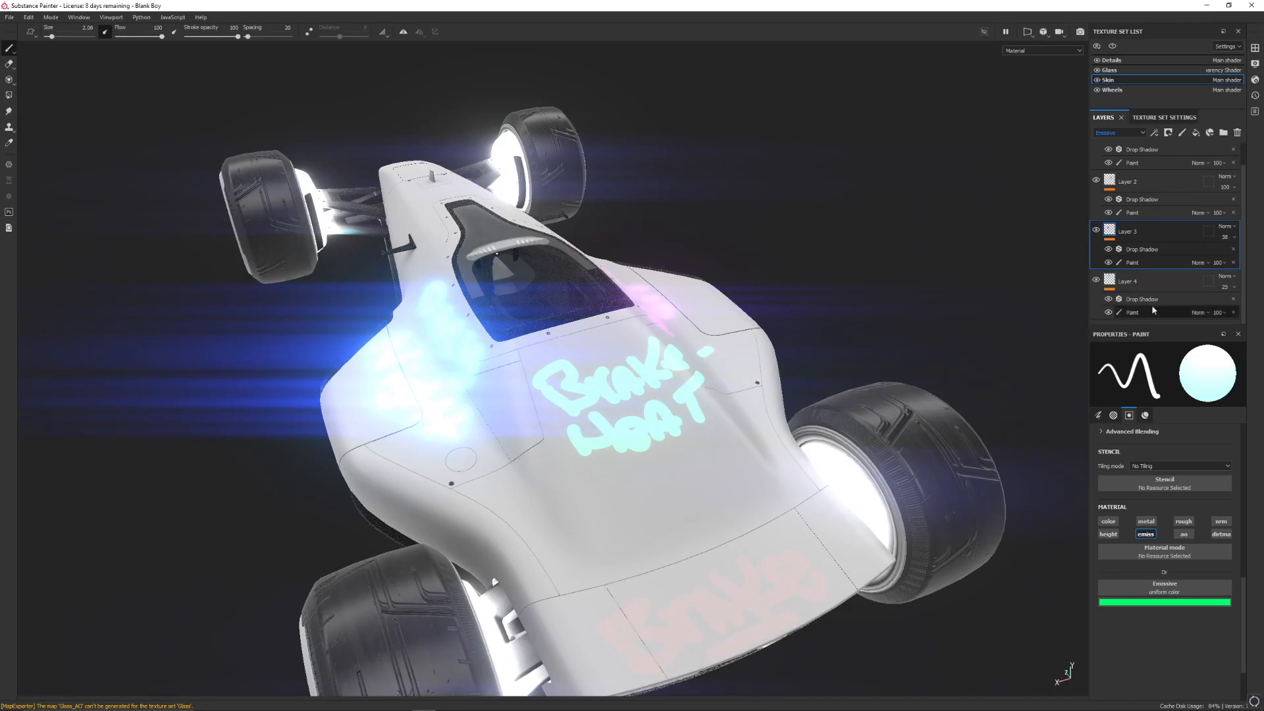
left_click(1233, 262)
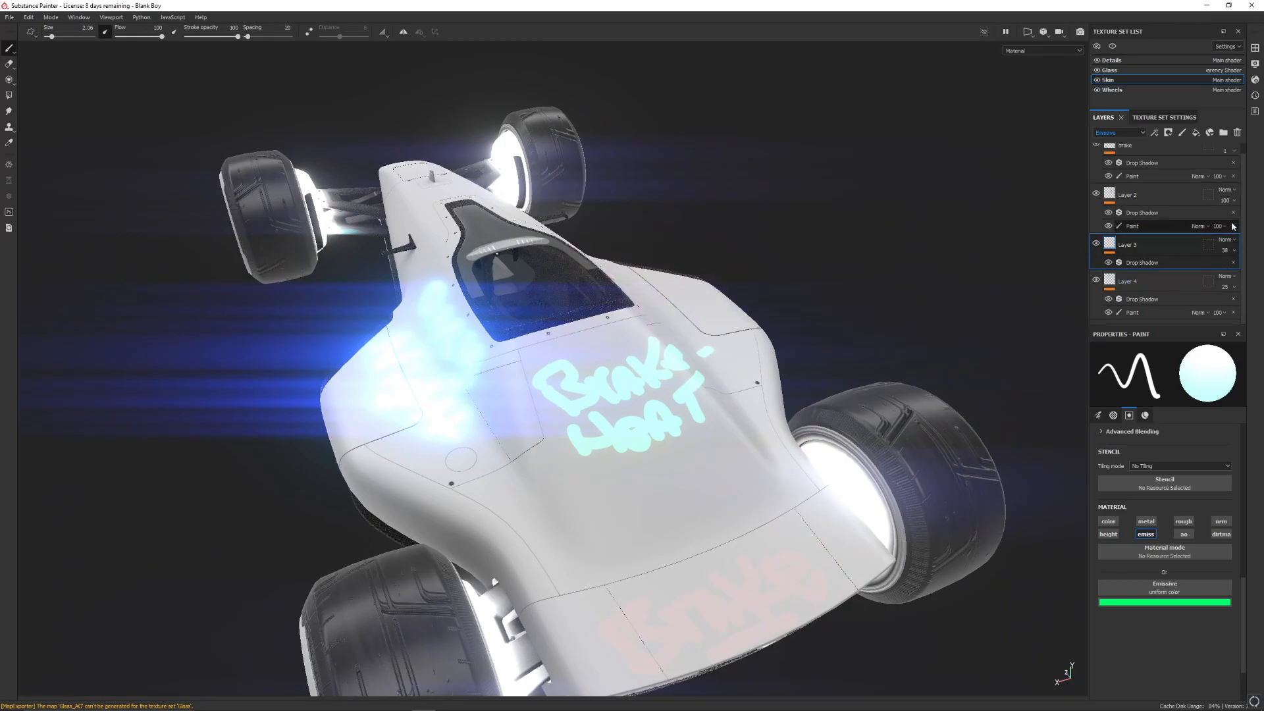
left_click(1232, 175)
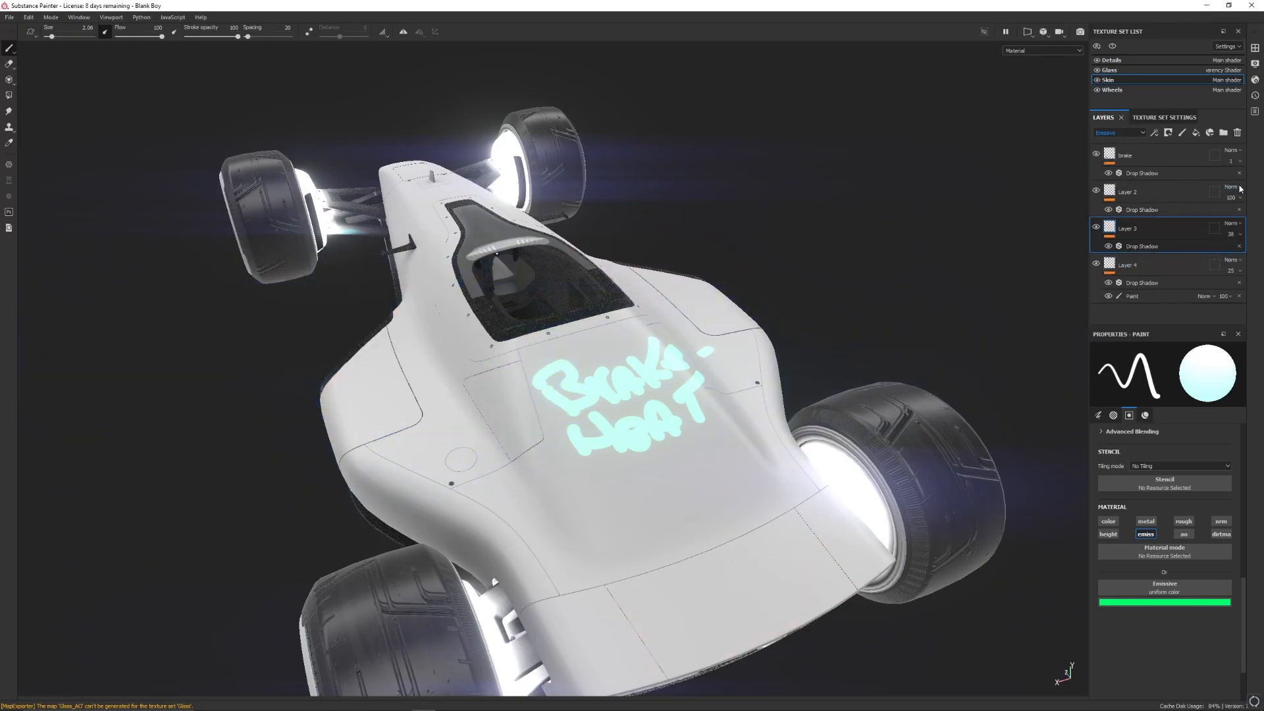
left_click(1240, 296)
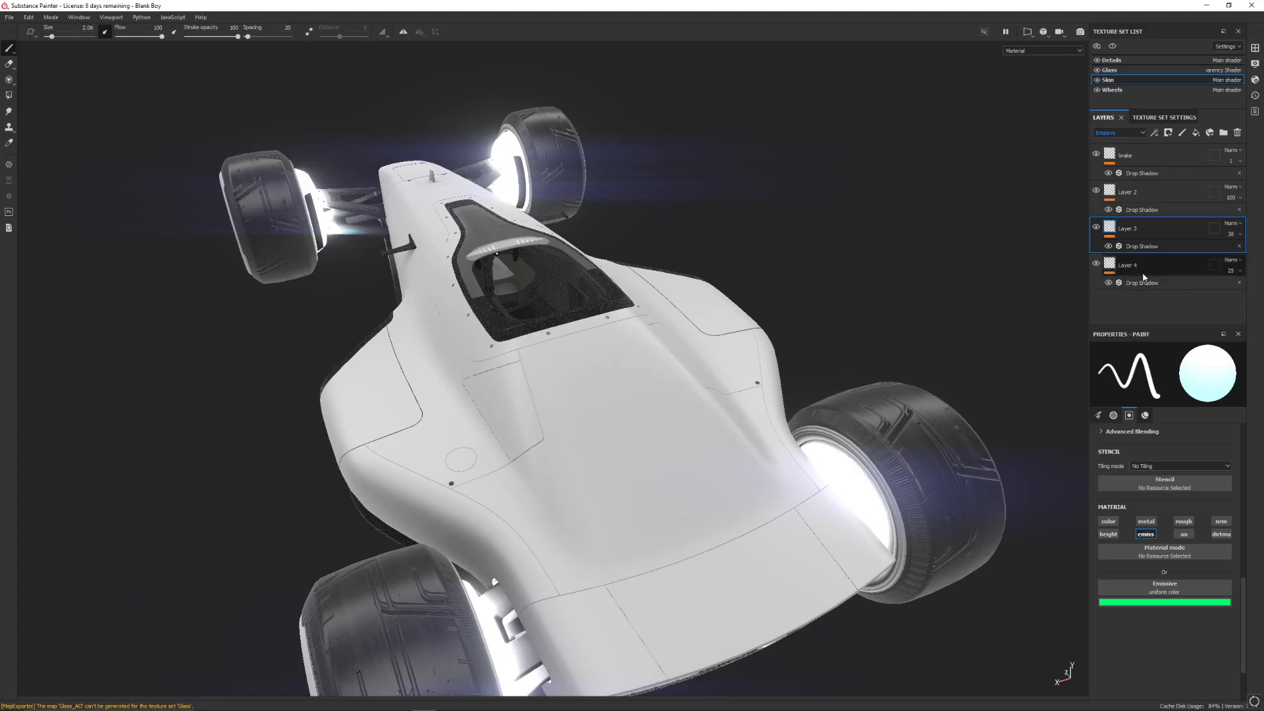
Add a paint layer at the top of the Skin layer stack and limit the brush material to the color channel
left_click_drag(497, 253, 581, 282, "alt")
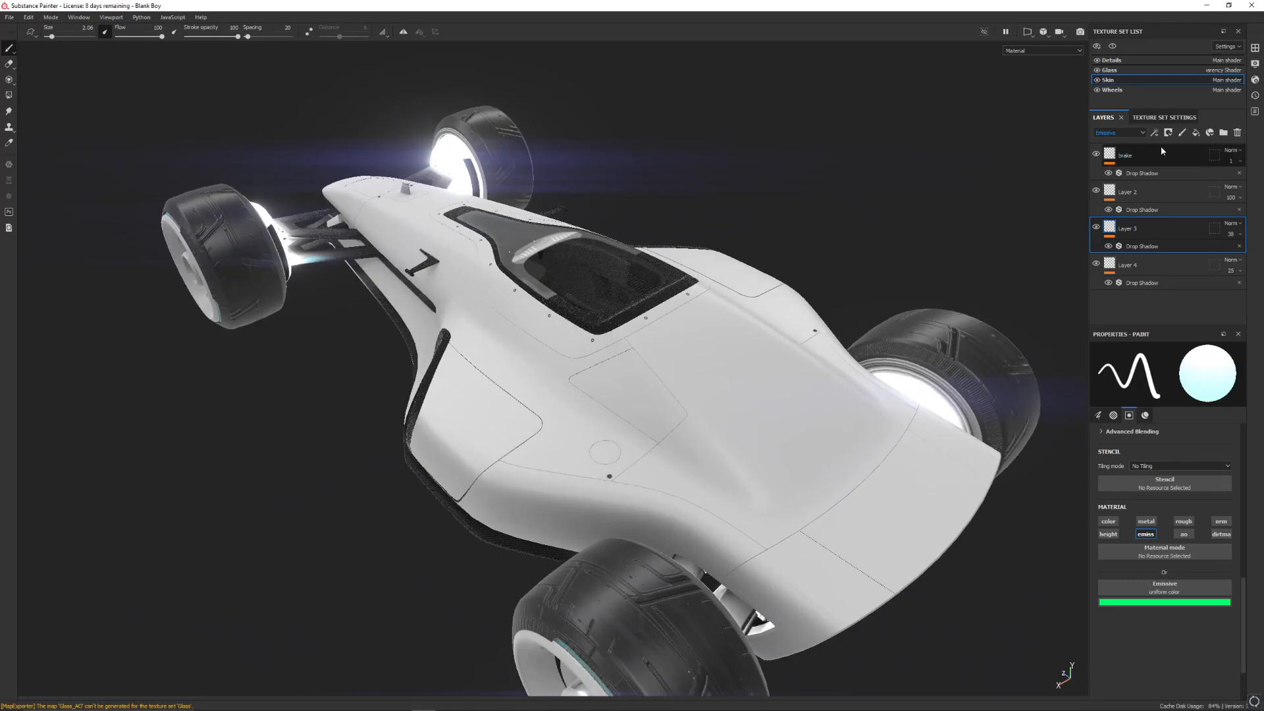
left_click(1182, 133)
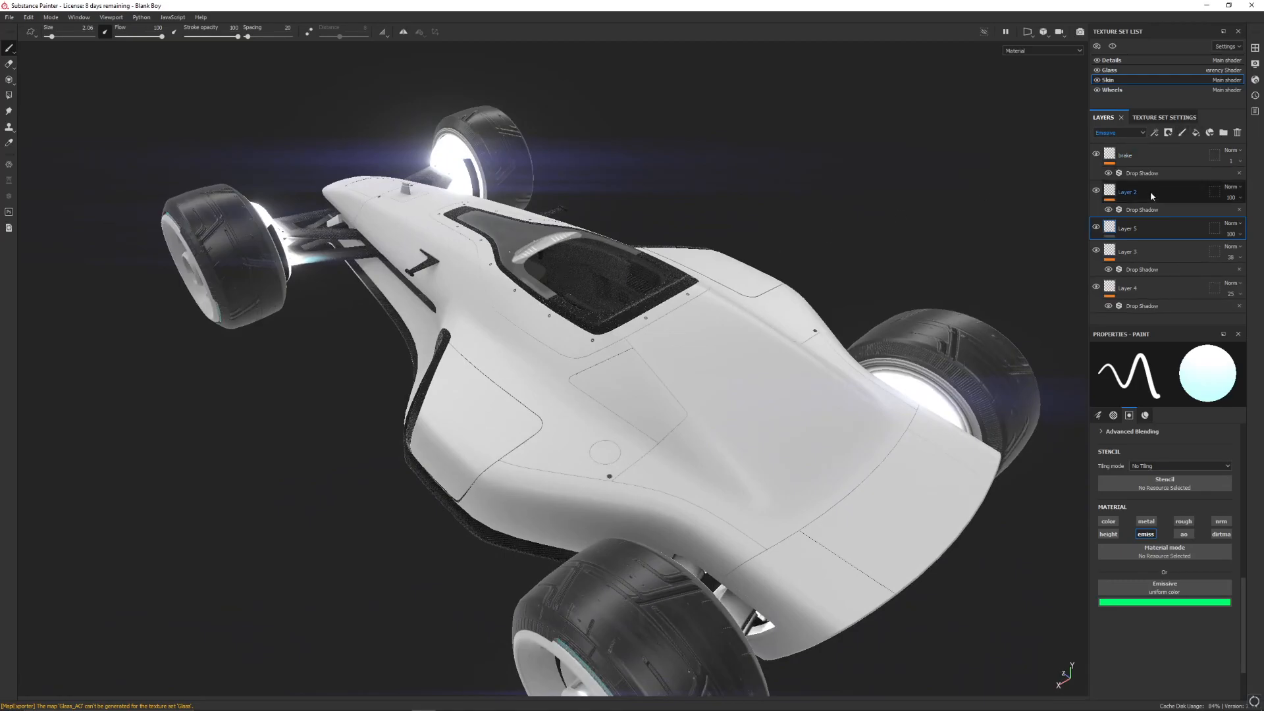
left_click_drag(1163, 232, 1162, 158)
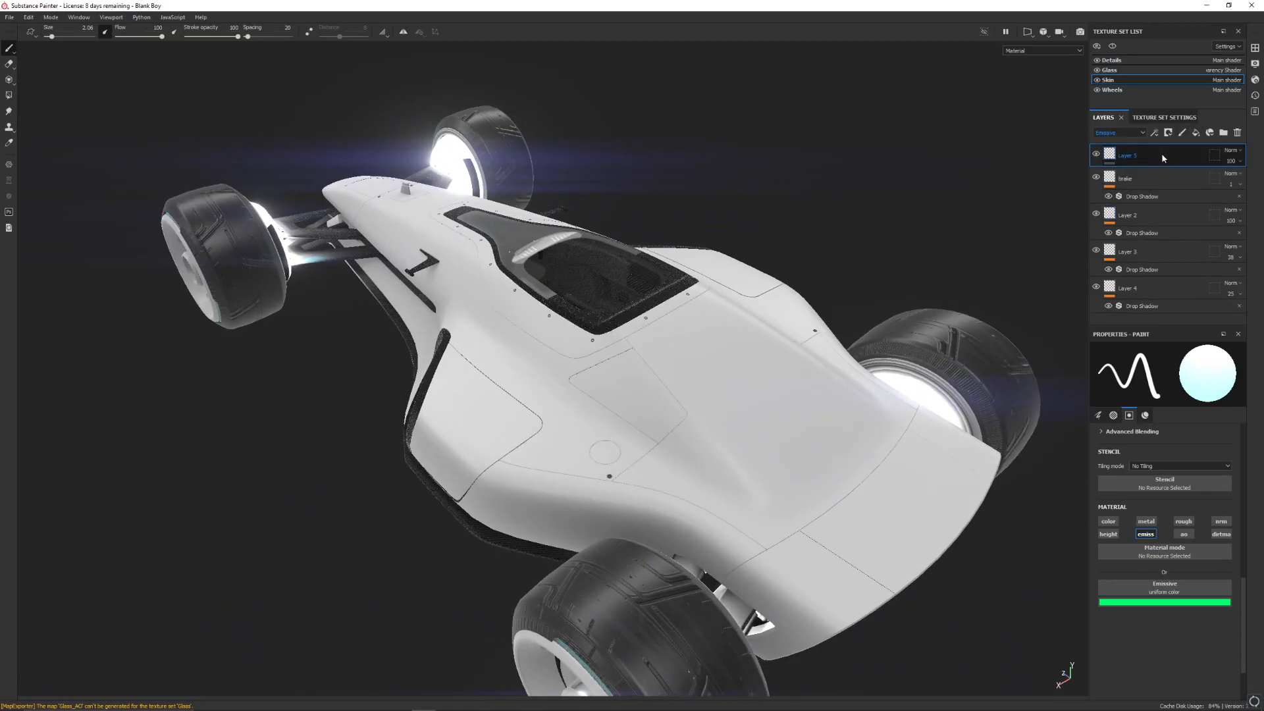
left_click(1114, 520)
left_click(1152, 534)
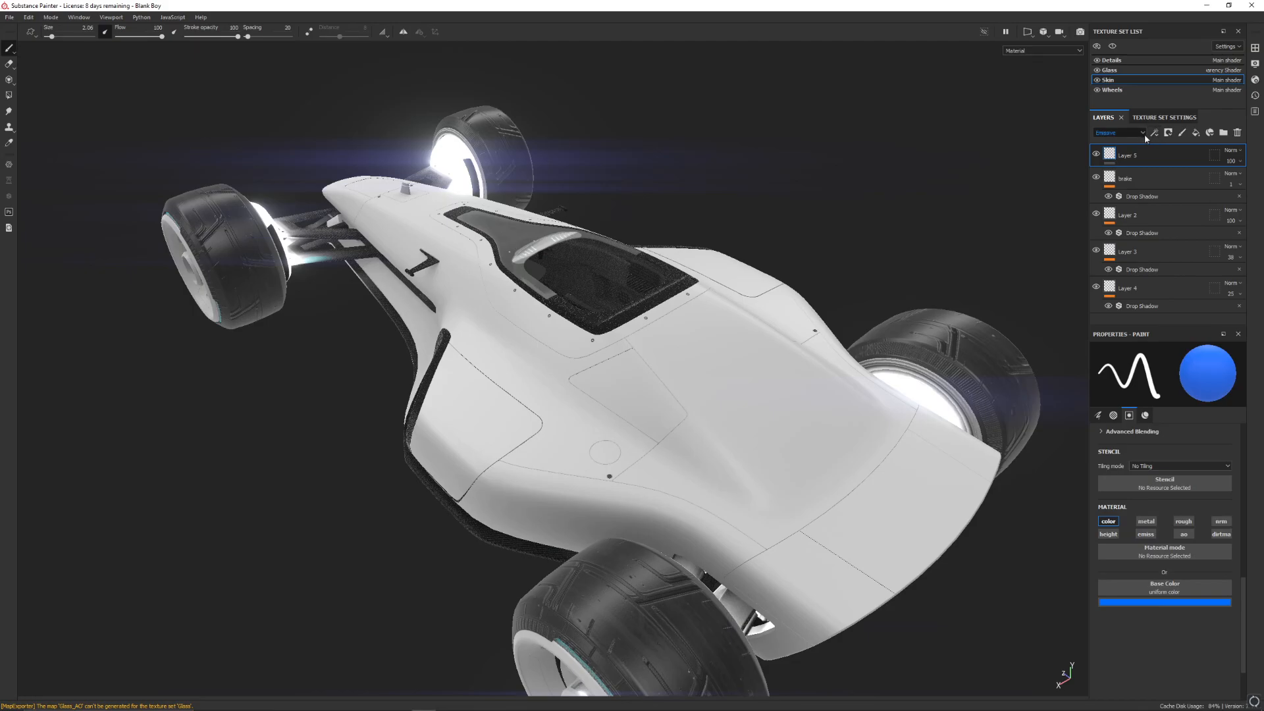
Switch the layer stack's displayed channel from emissive to Base Color
left_click(1112, 141)
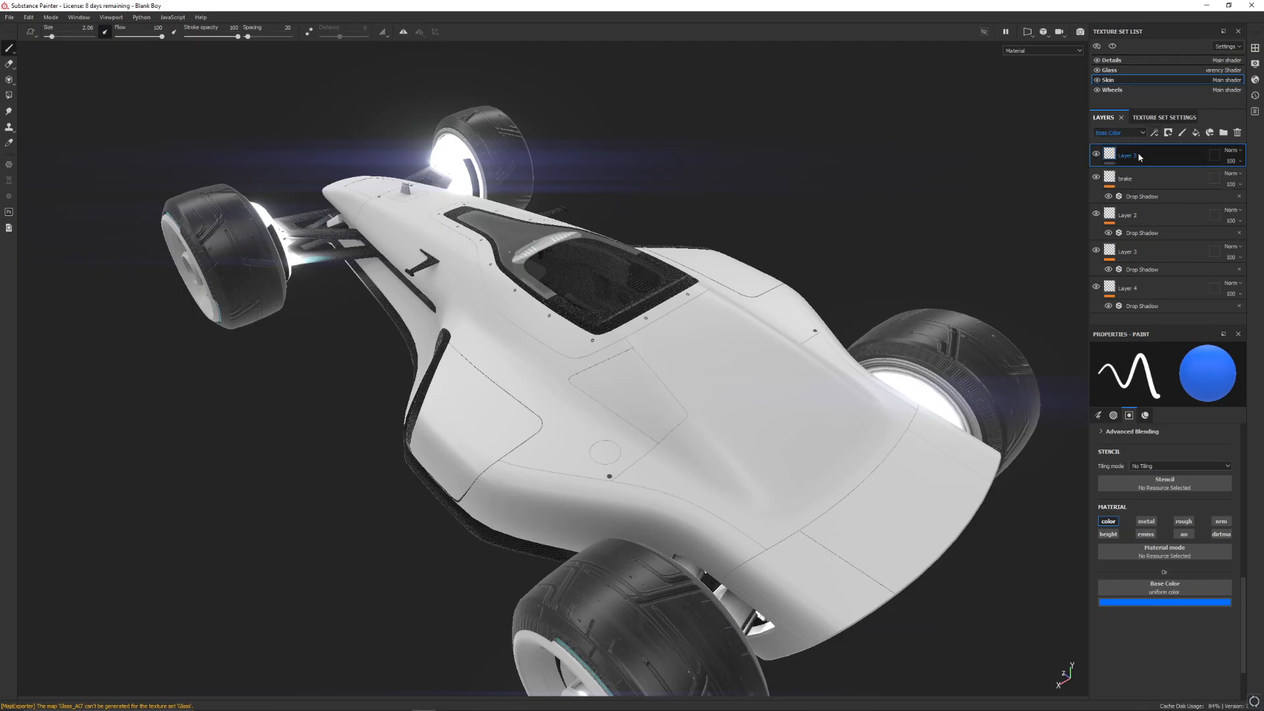
left_click(1169, 602)
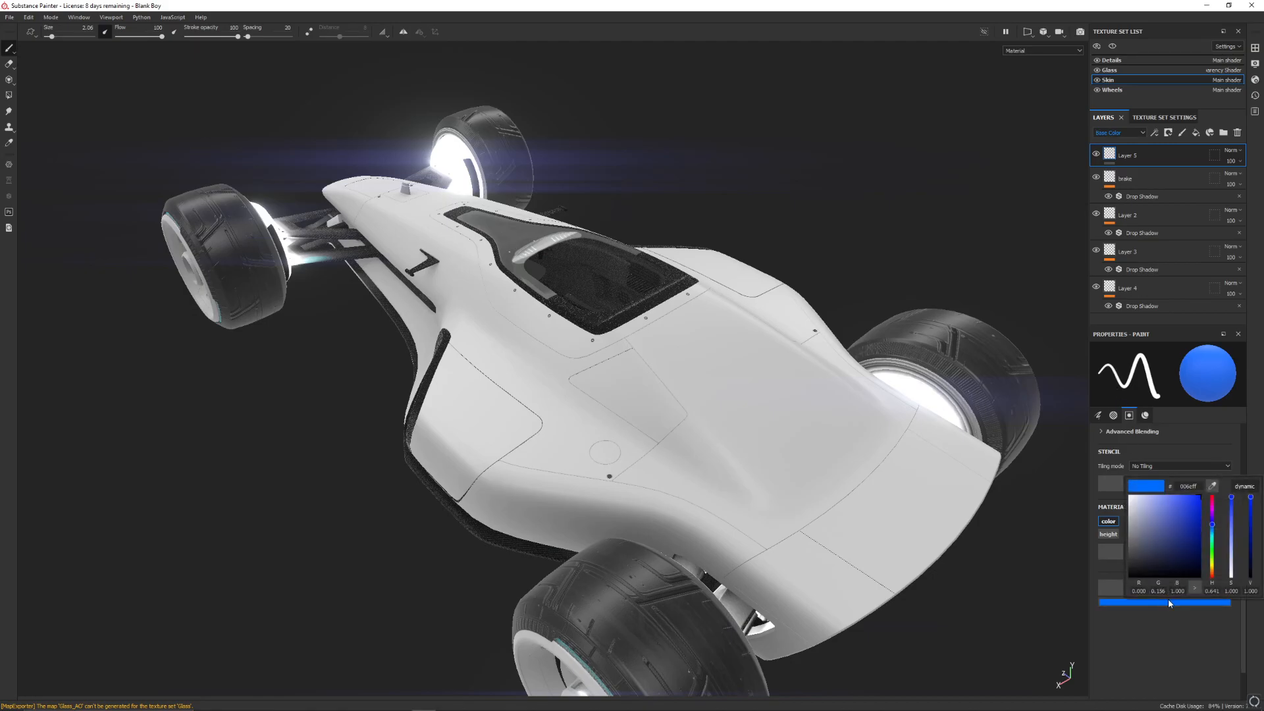
left_click(1159, 158)
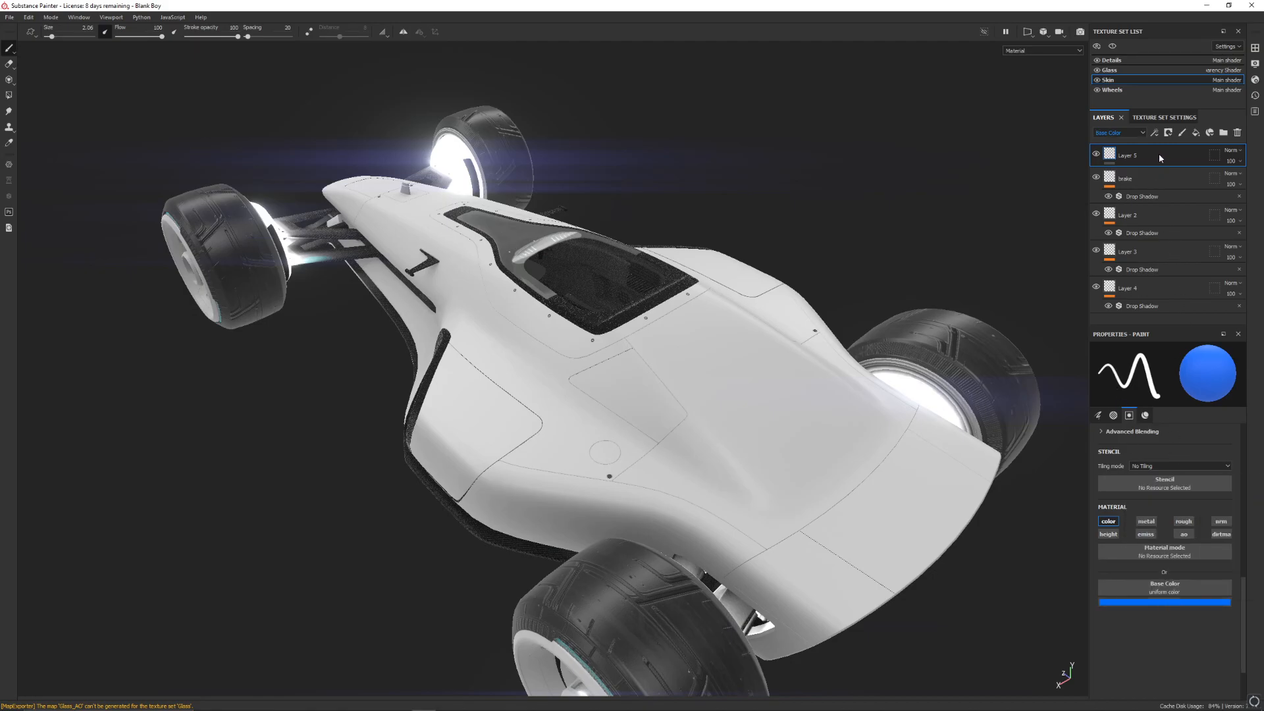
left_click_drag(905, 213, 755, 310, "alt")
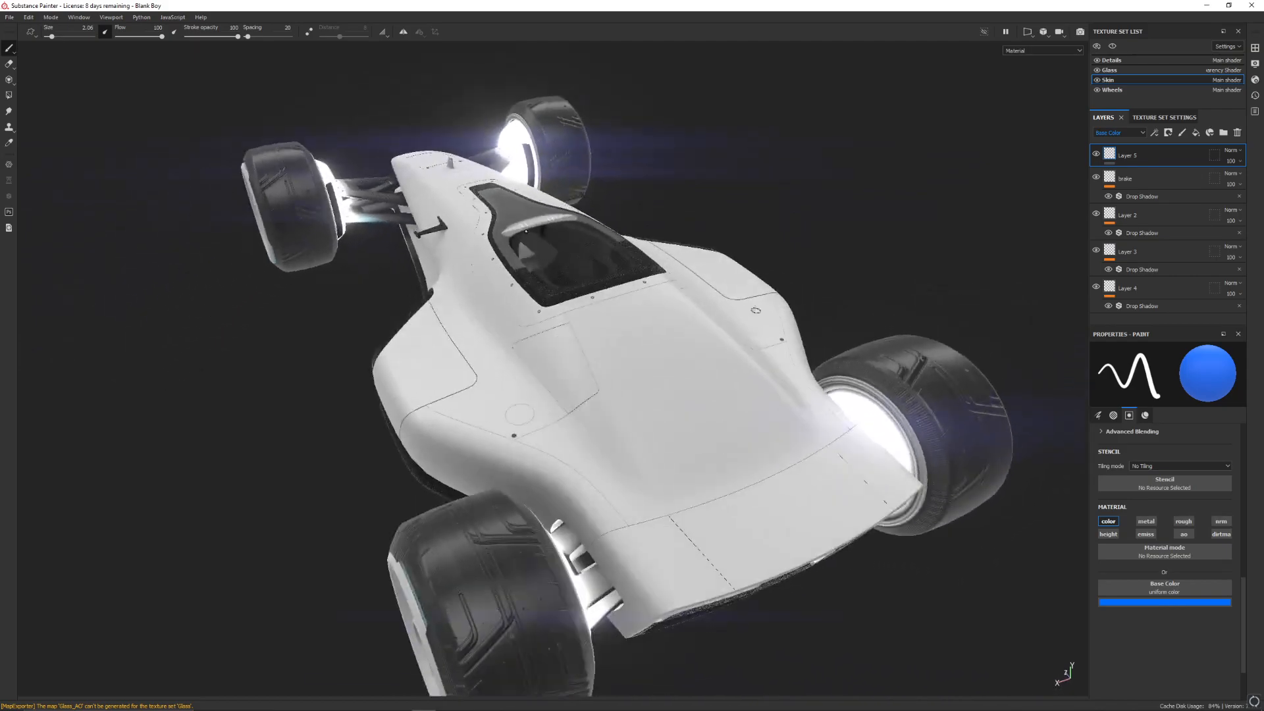
left_click(1163, 603)
left_click_drag(566, 355, 645, 342, "alt")
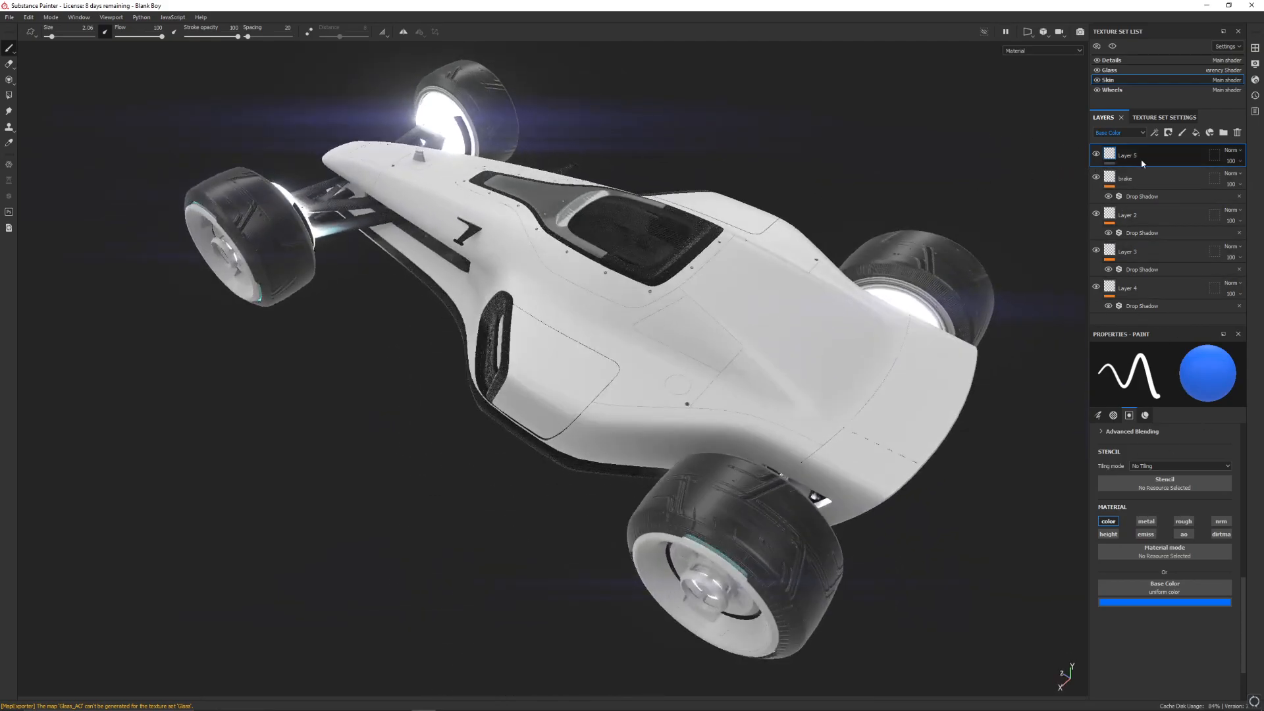
left_click_drag(861, 142, 753, 108, "alt")
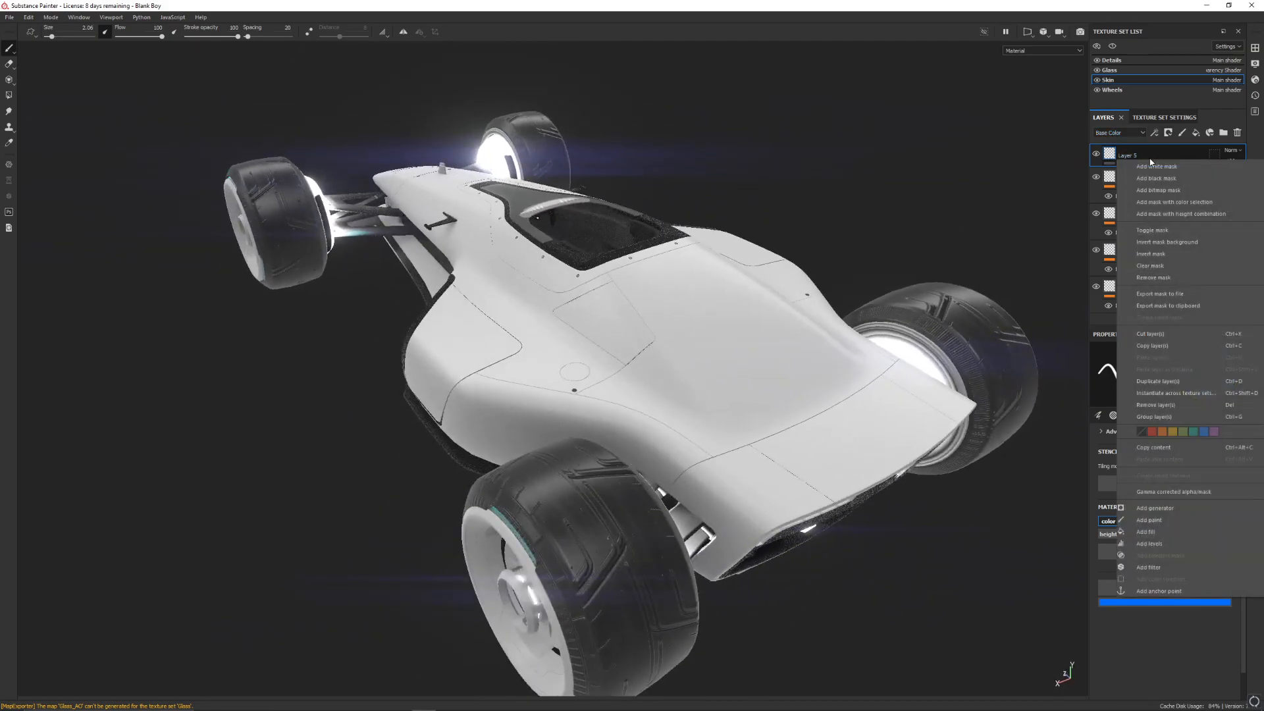
Add a fill effect to Layer 5 and disable every material channel except color
left_click(1145, 531)
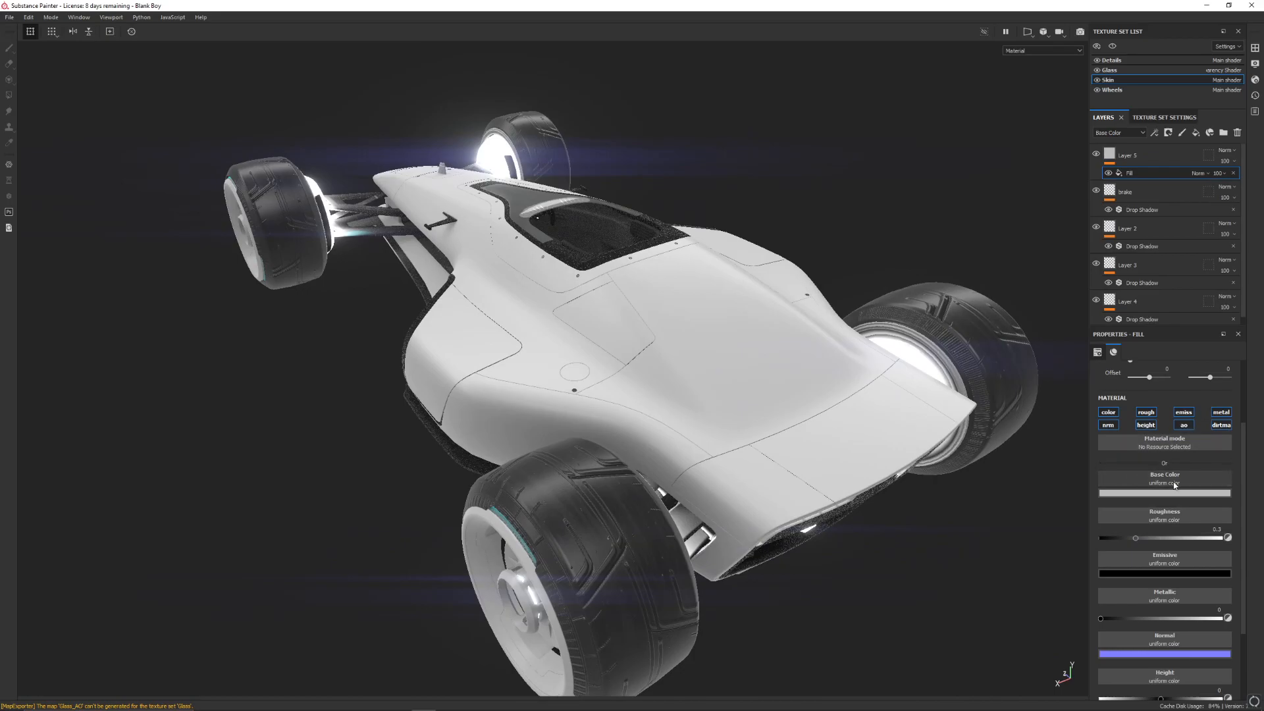
left_click(1109, 425)
left_click(1146, 426)
left_click(1183, 425)
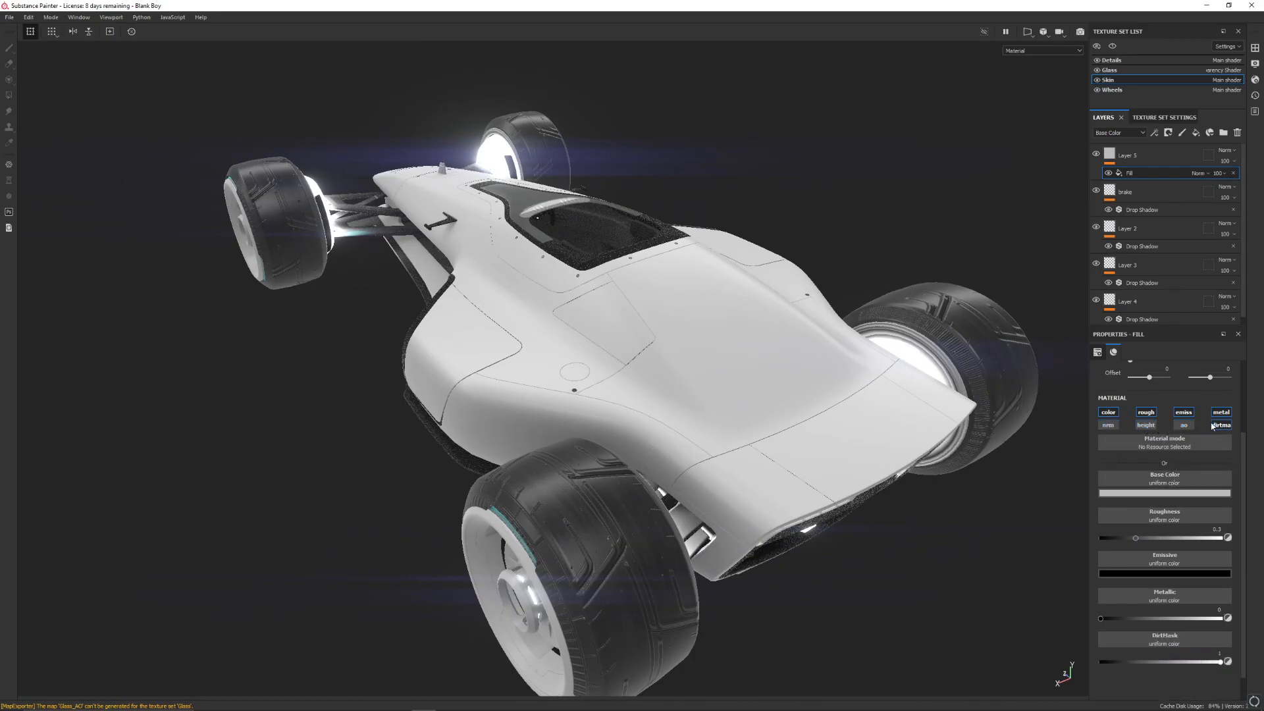
left_click(1221, 425)
left_click(1221, 412)
left_click(1180, 413)
left_click(1152, 414)
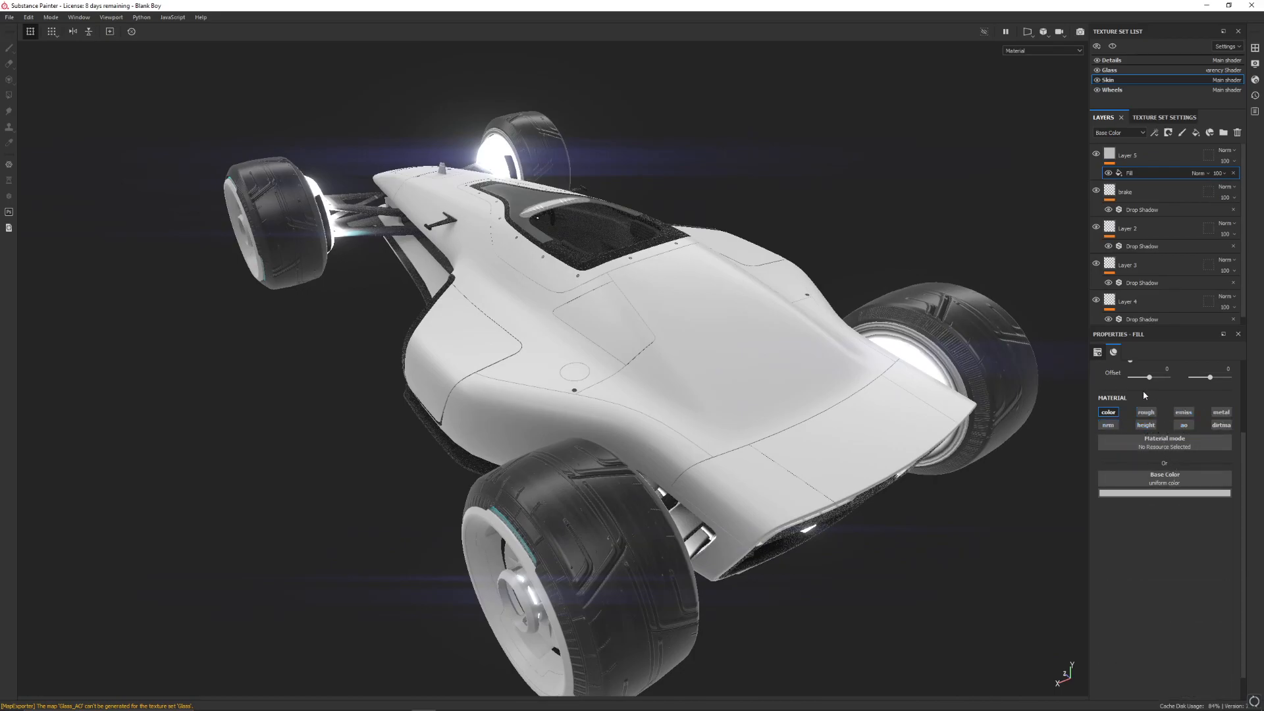
Dismiss the base color resource picker and shrink the maximized window to uncover the desktop
left_click(1159, 479)
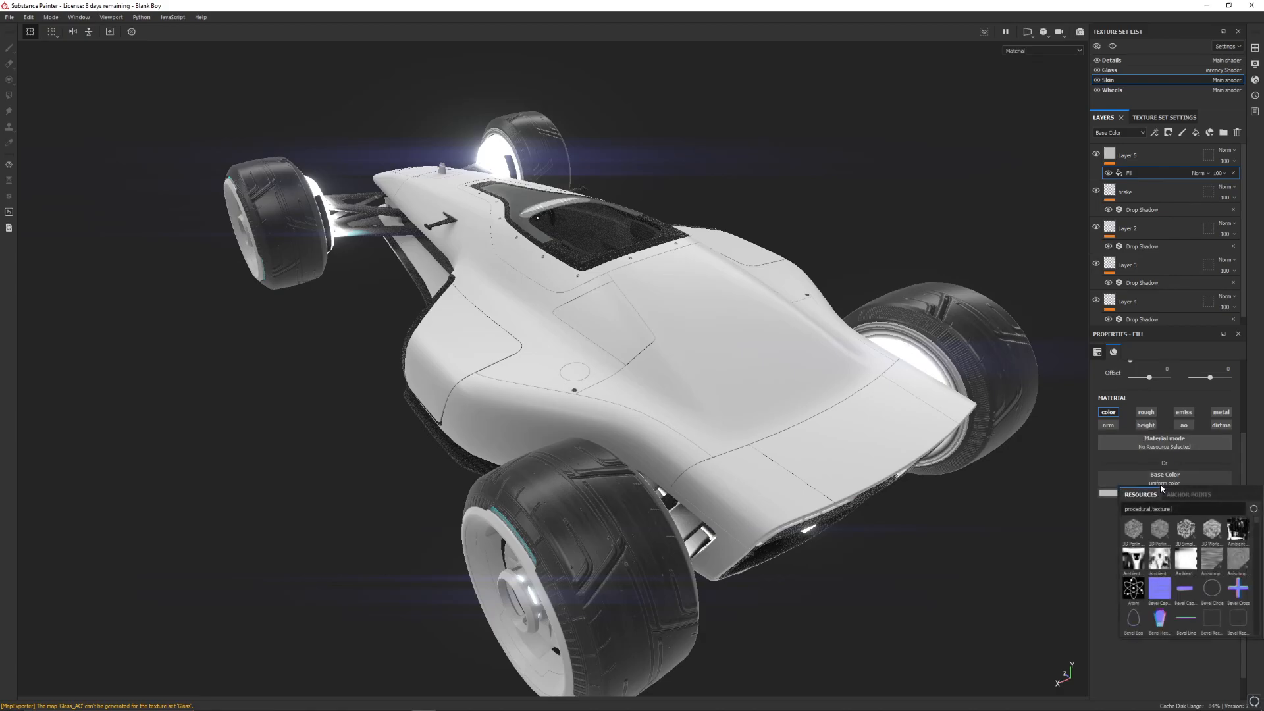
left_click(905, 9)
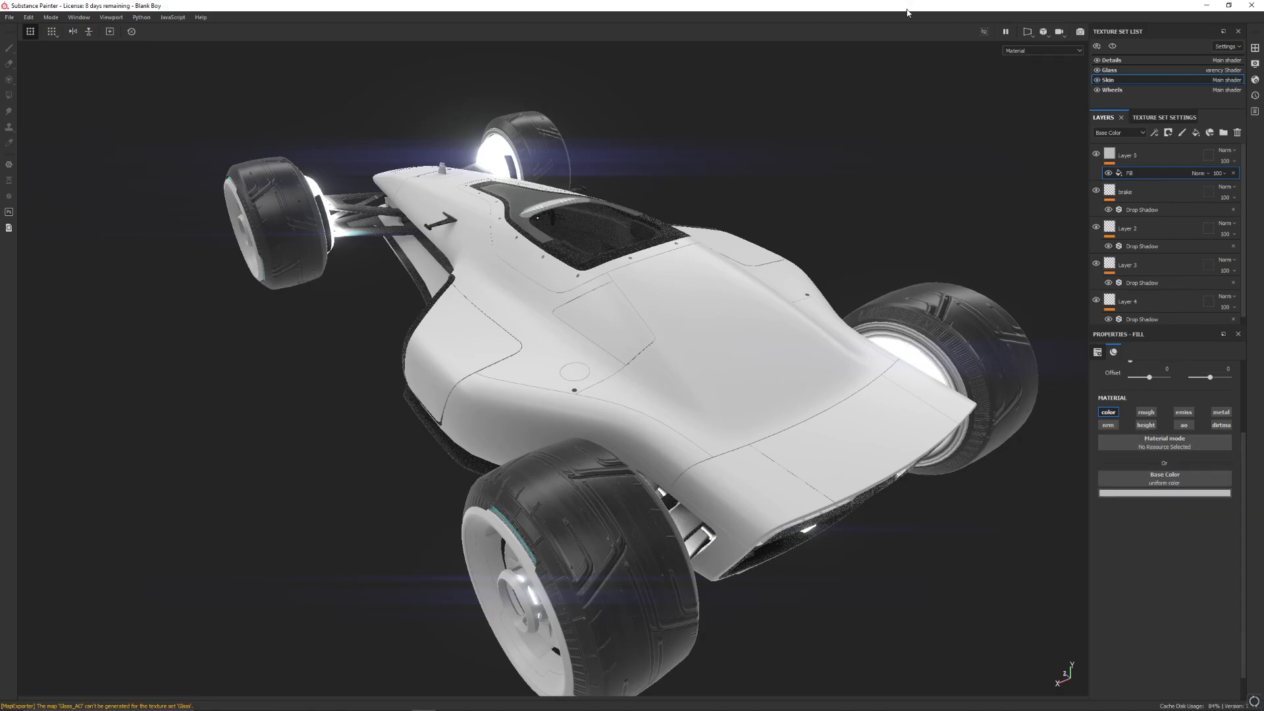
double_click(910, 6)
mouse_move(862, 33)
left_mouse_down()
mouse_move(945, 50)
mouse_move(898, 59)
left_mouse_up()
Minimize the CarSport folder, bring the TM2020 Car Template folder beside the model window and preview its JPG image
left_click_drag(224, 64, 205, 143)
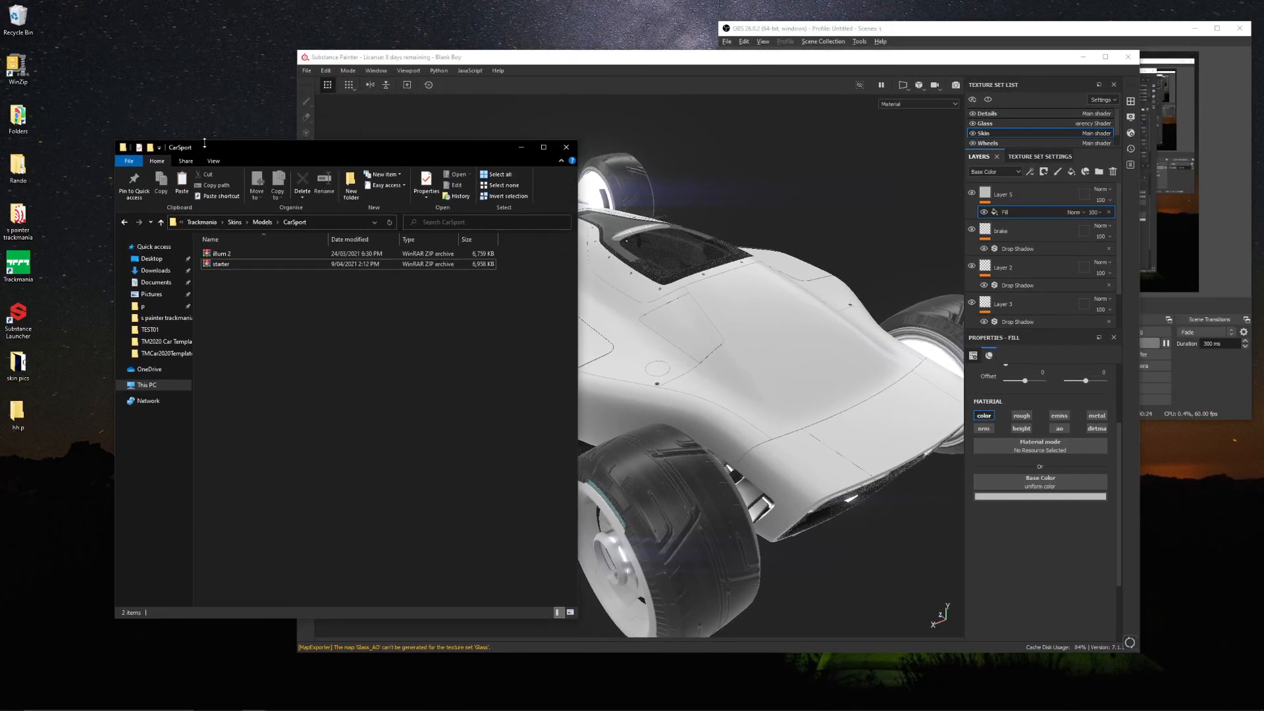
left_click(520, 147)
double_click(282, 209)
left_click_drag(420, 160, 317, 144)
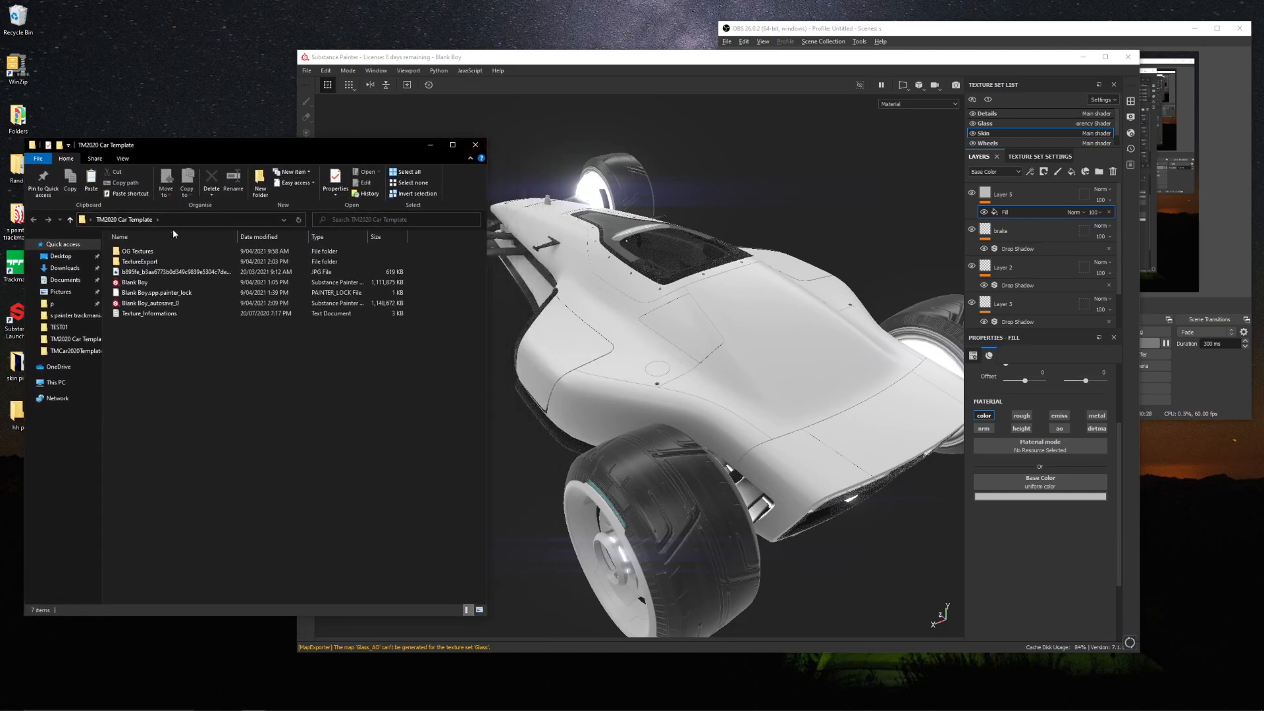
double_click(172, 272)
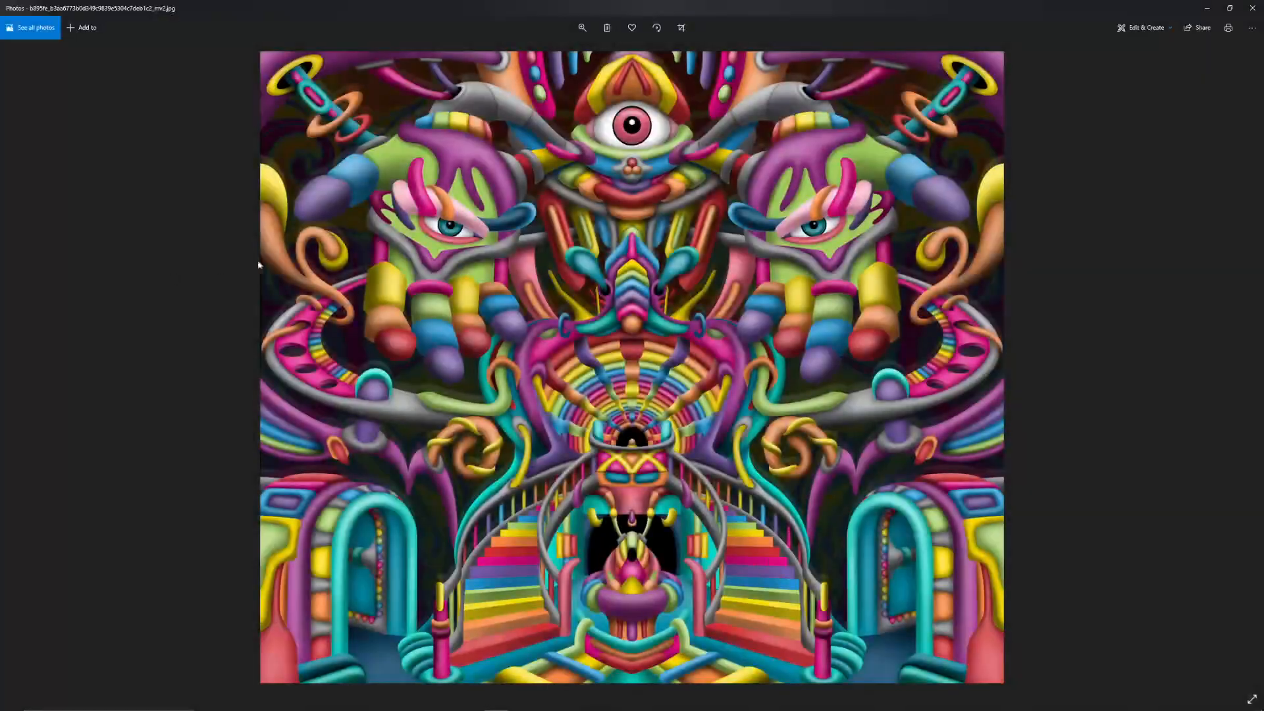
left_click(1252, 7)
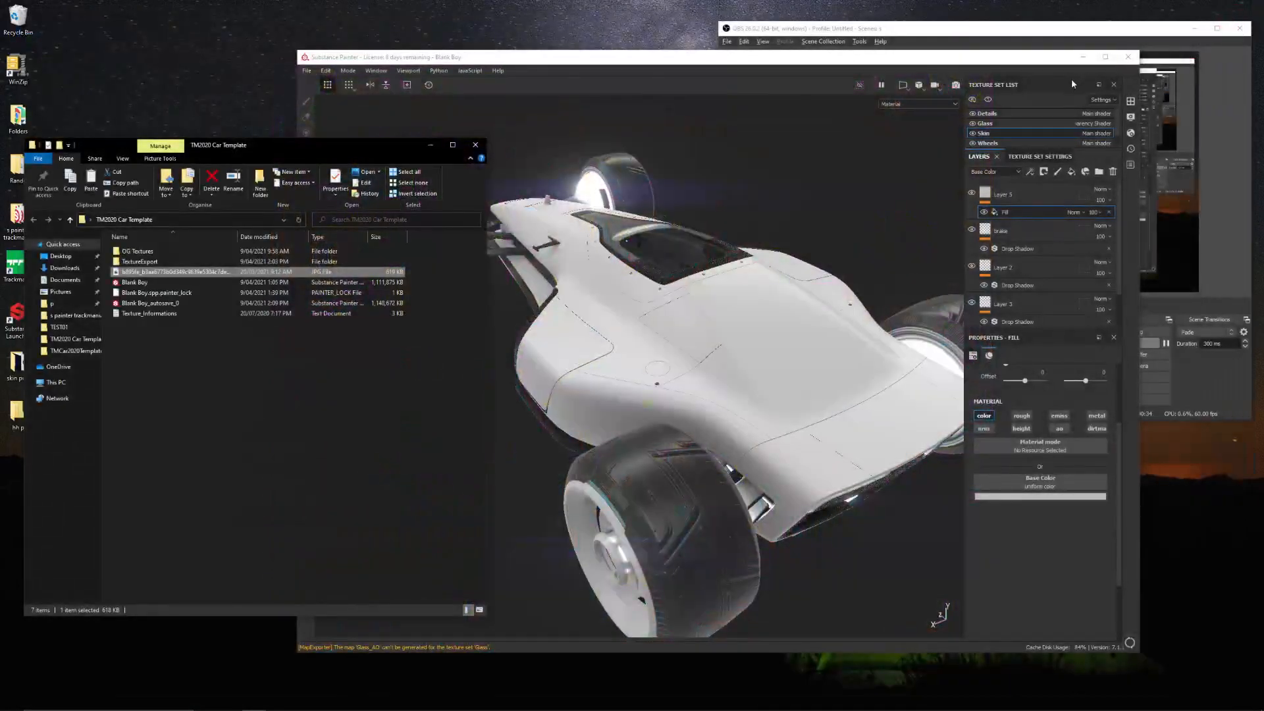
Import the JPG from the TM2020 Car Template folder into the shelf as a texture with prefix cool for the current session
left_click(1130, 103)
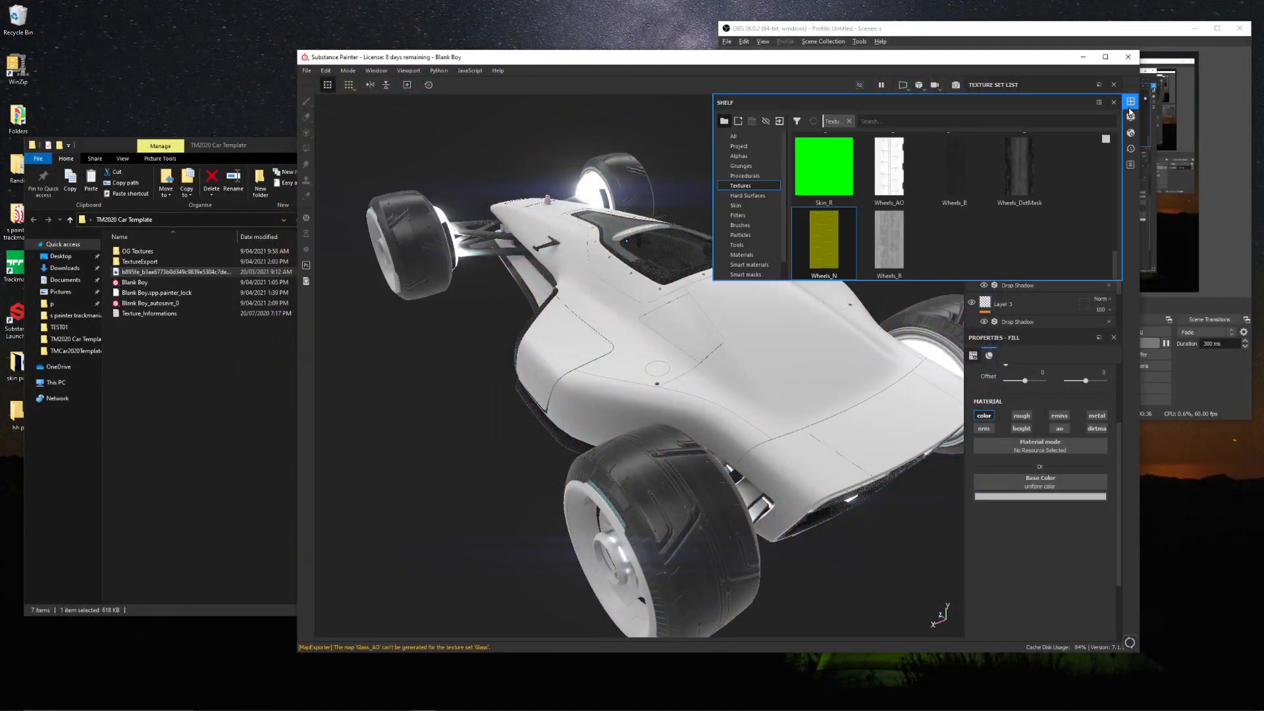
mouse_move(175, 272)
left_mouse_down()
mouse_move(869, 231)
mouse_move(947, 241)
left_mouse_up()
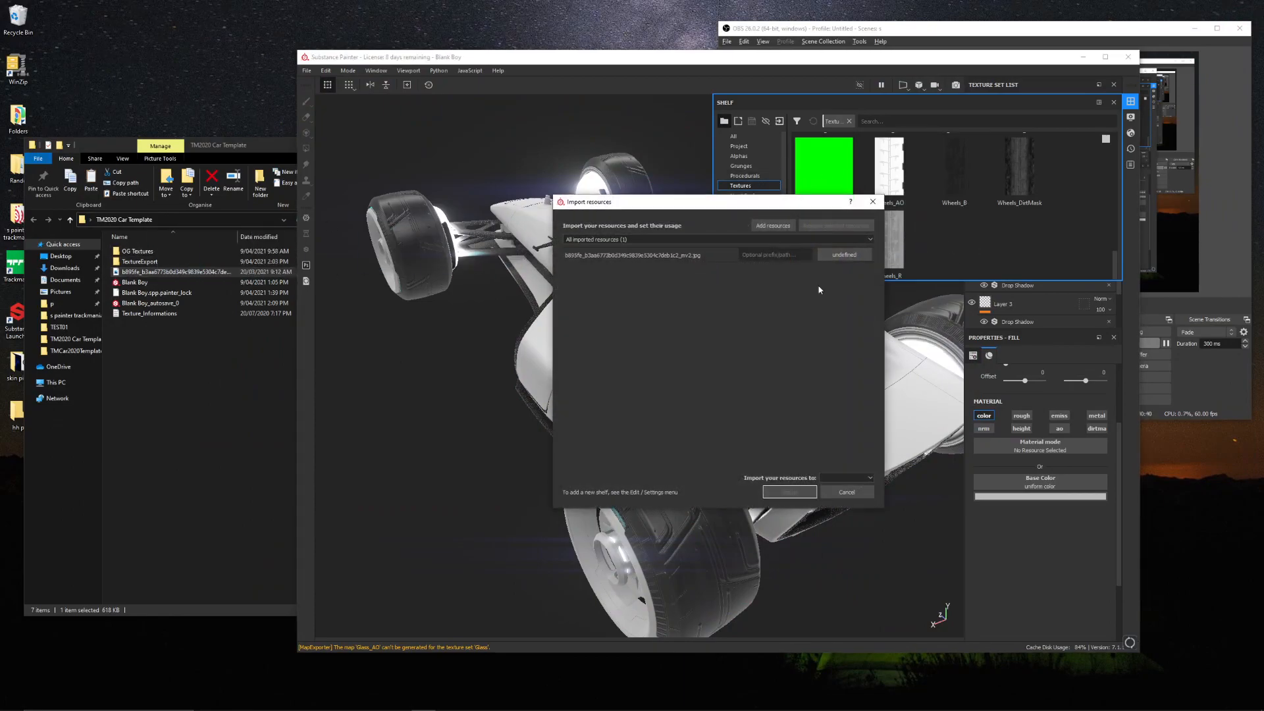
left_click(742, 255)
type("cool")
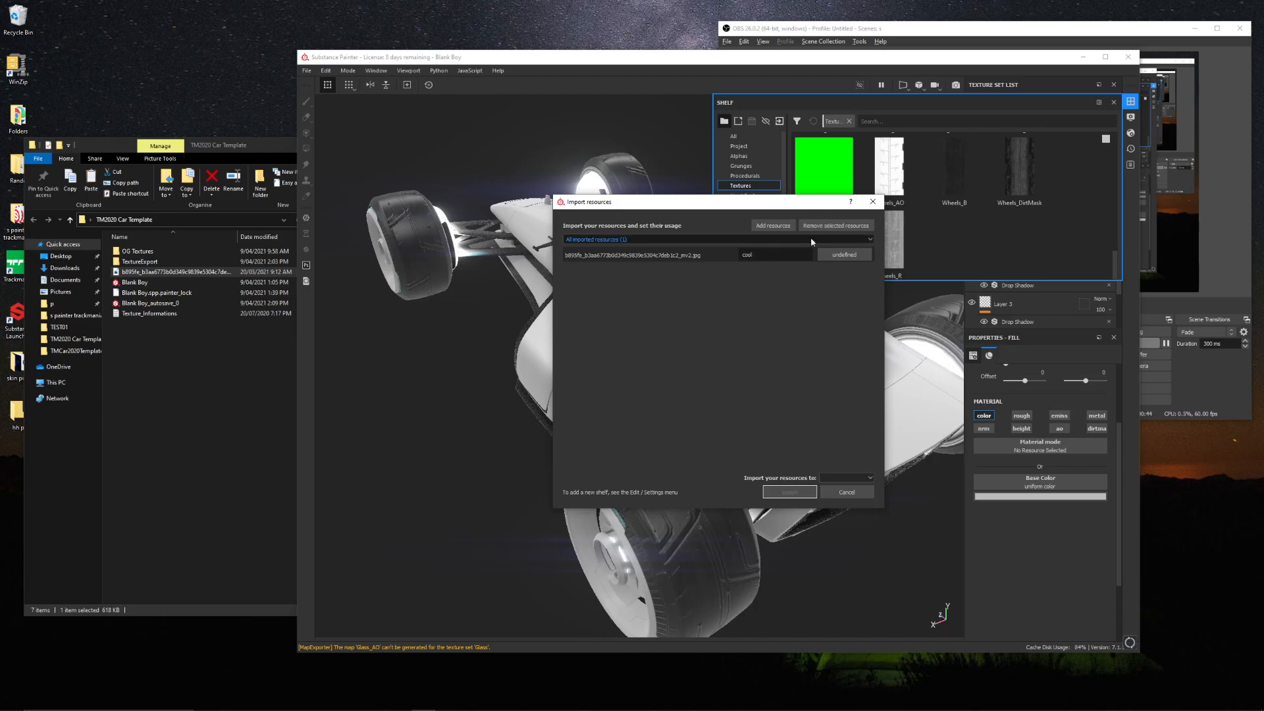
left_click(844, 255)
left_click(872, 284)
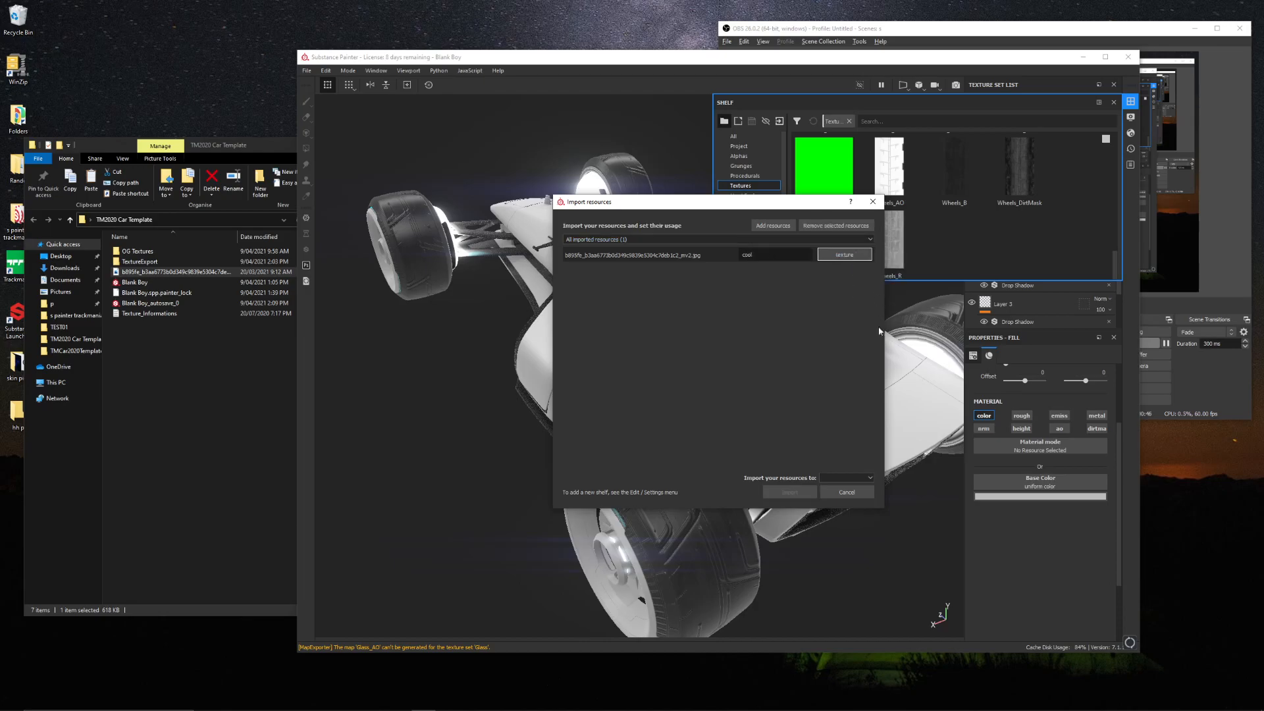
left_click(856, 478)
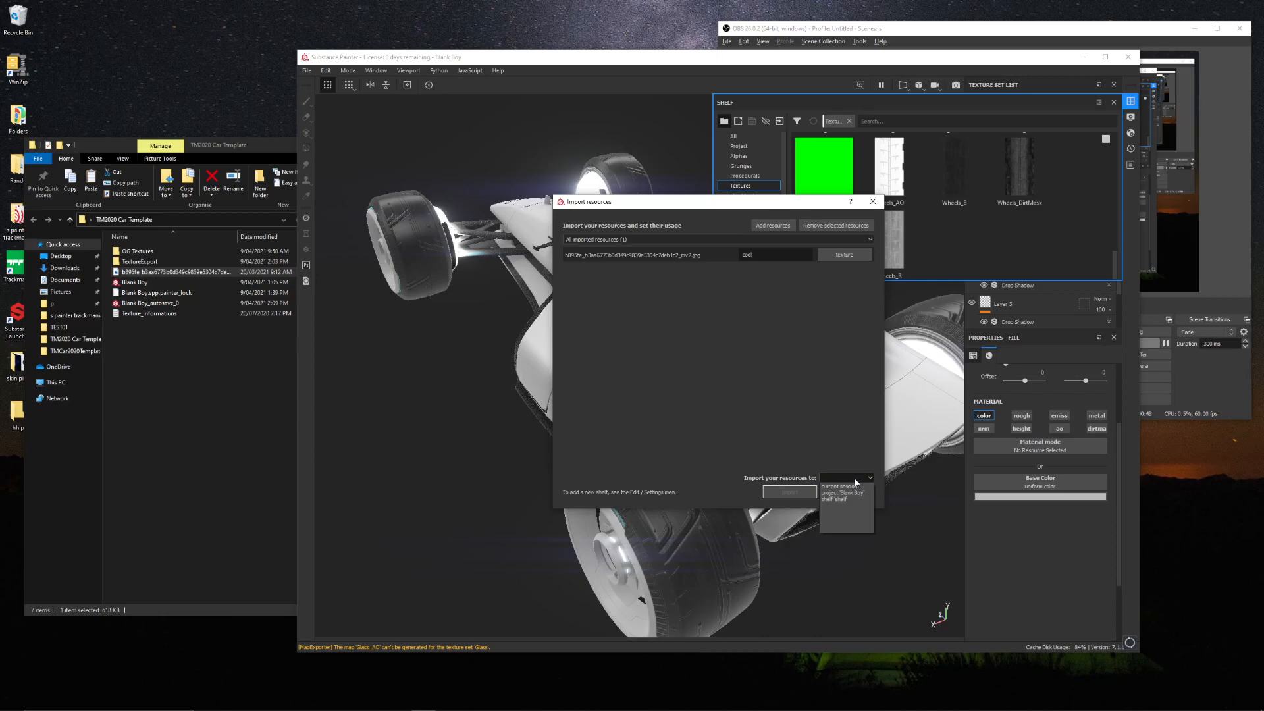
left_click(854, 486)
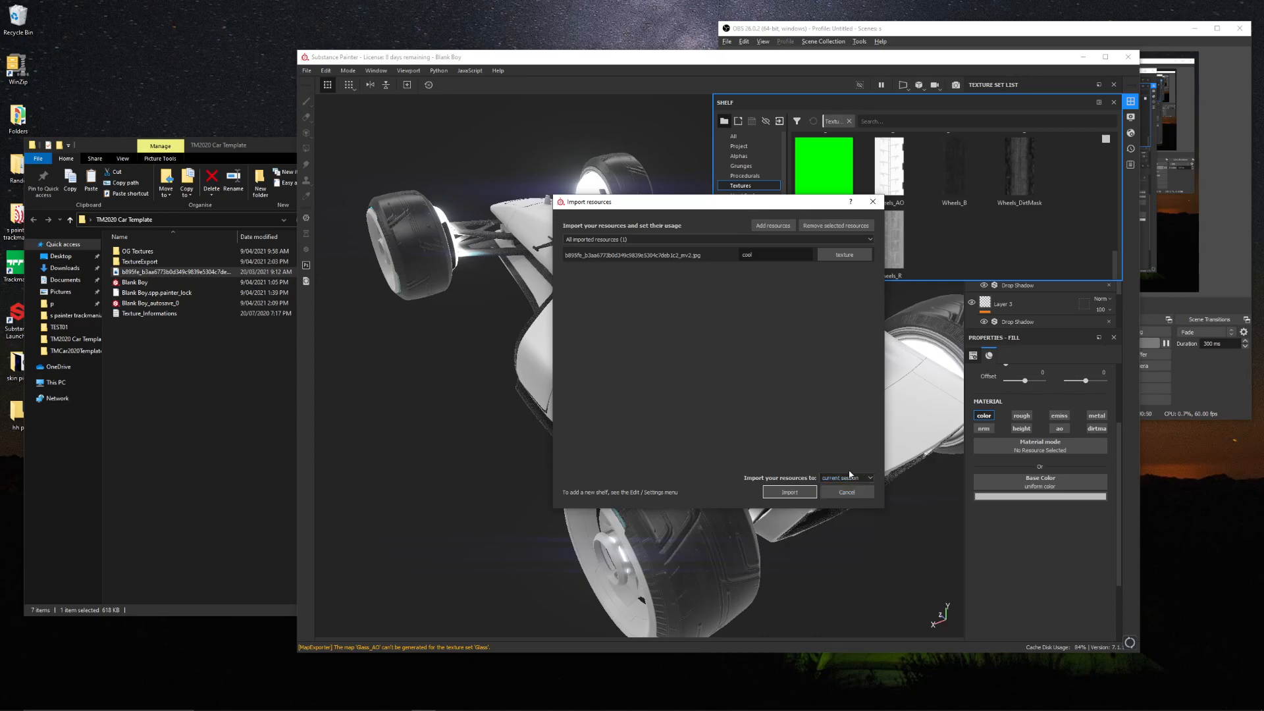
left_click(789, 492)
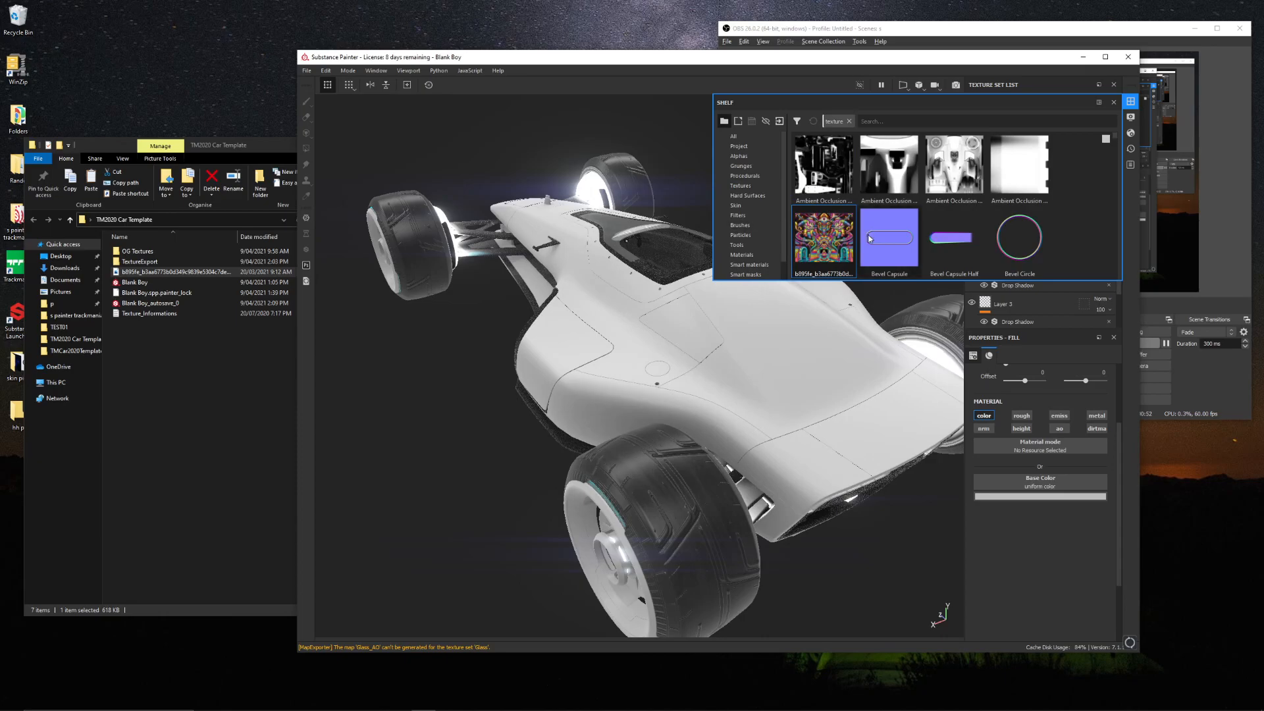
Assign the imported image to the base color of Layer 5's fill effect and close the shelf
mouse_move(830, 231)
left_mouse_down()
mouse_move(1021, 490)
mouse_move(1055, 498)
left_mouse_up()
left_click_drag(493, 310, 602, 304, "alt")
left_click_drag(519, 366, 423, 343, "alt")
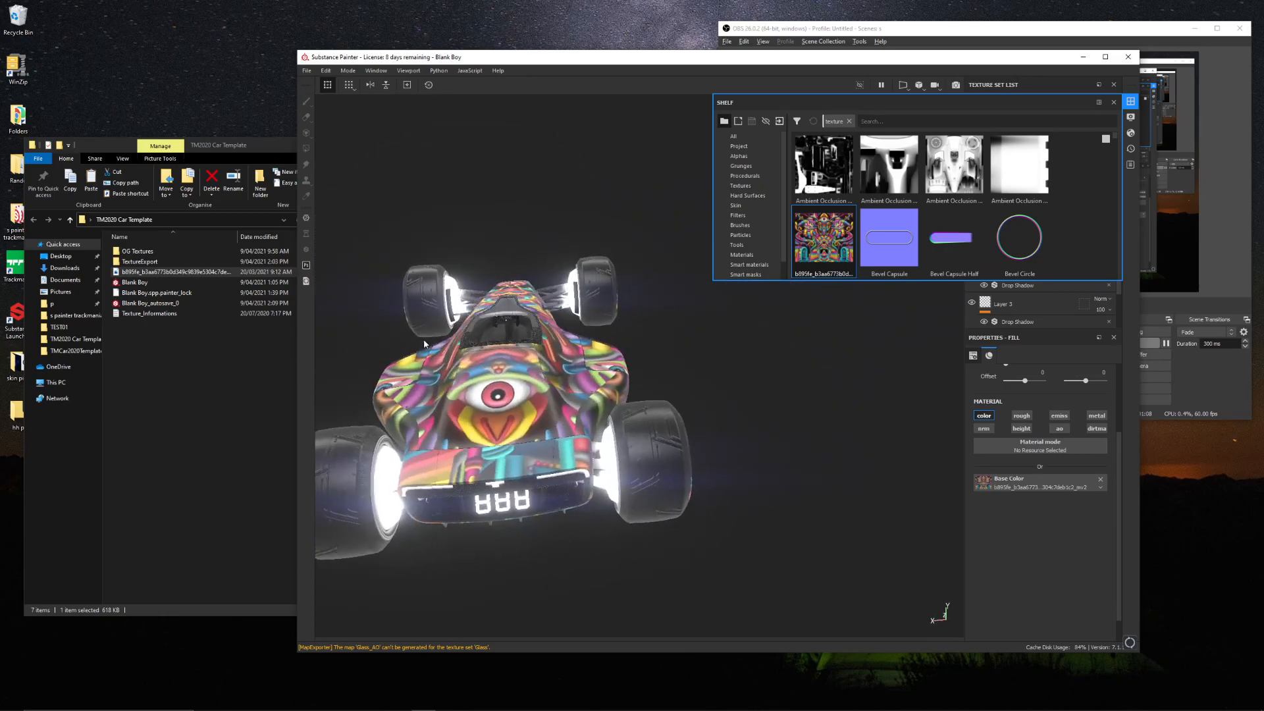
middle_click_drag(549, 340, 608, 306, "alt")
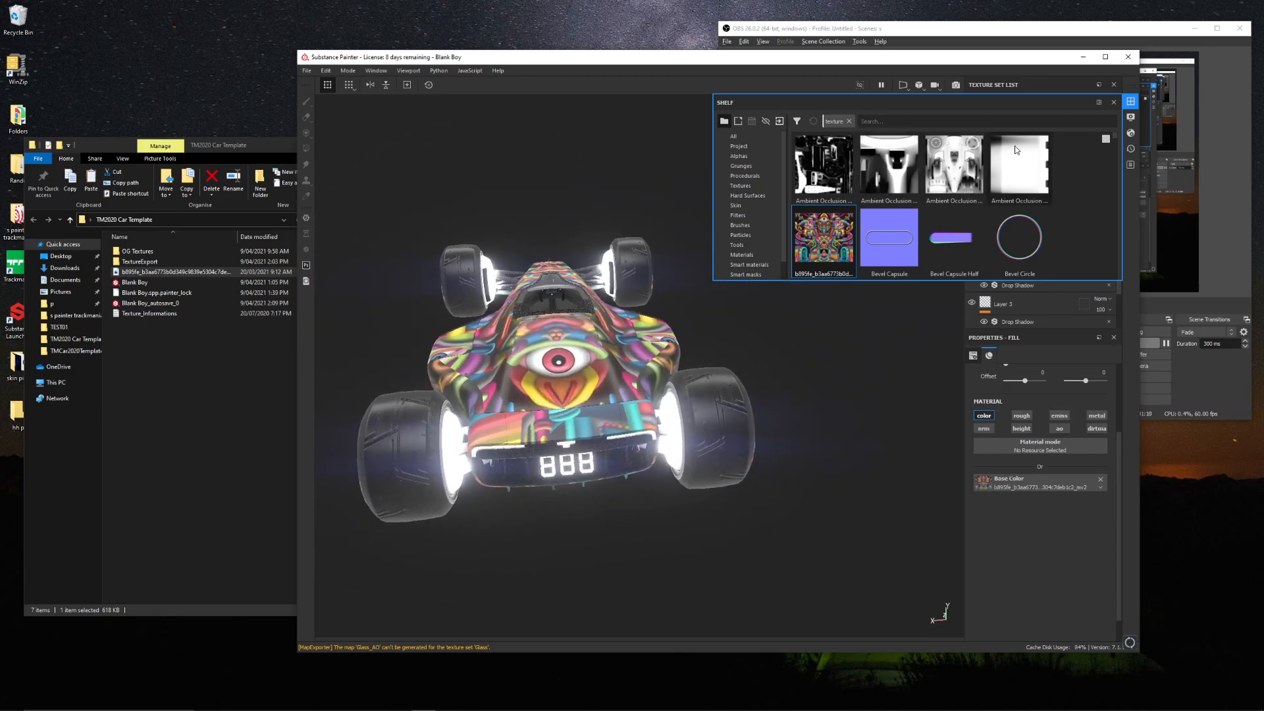
left_click(1130, 102)
middle_click_drag(522, 341, 583, 312, "alt")
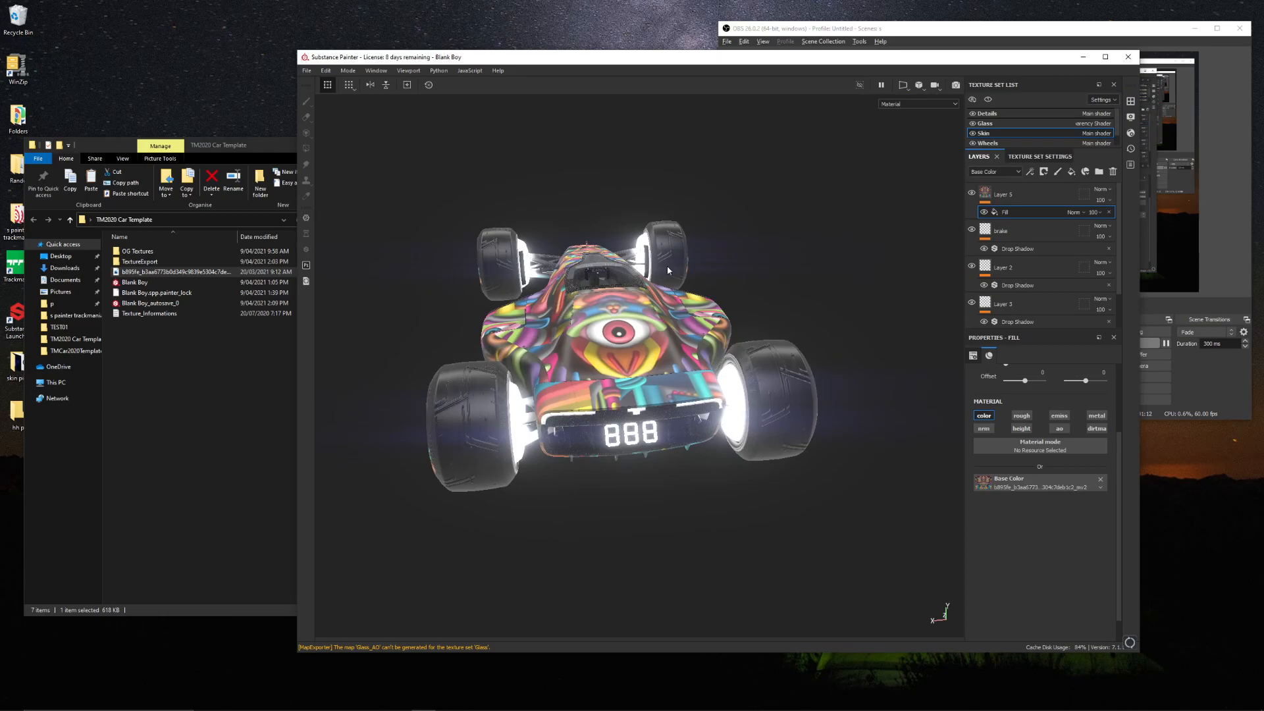
scroll(606, 362, "up", 4)
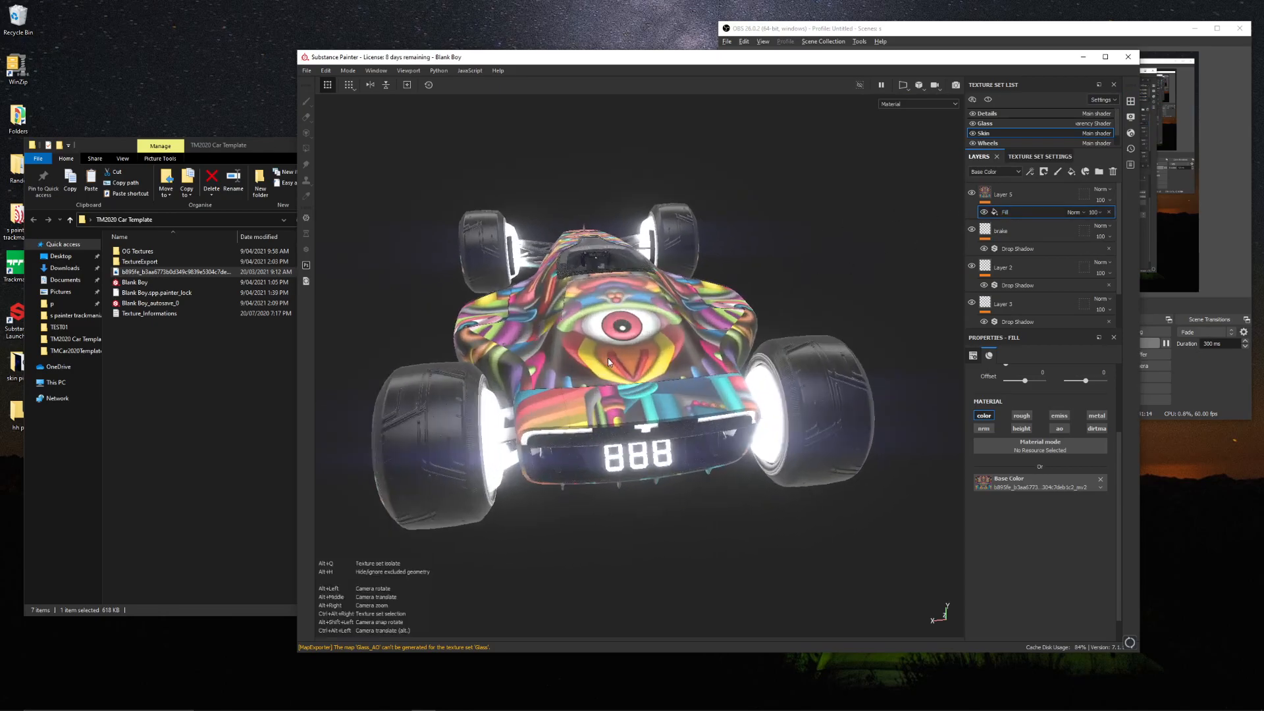
left_click_drag(557, 306, 535, 369, "alt")
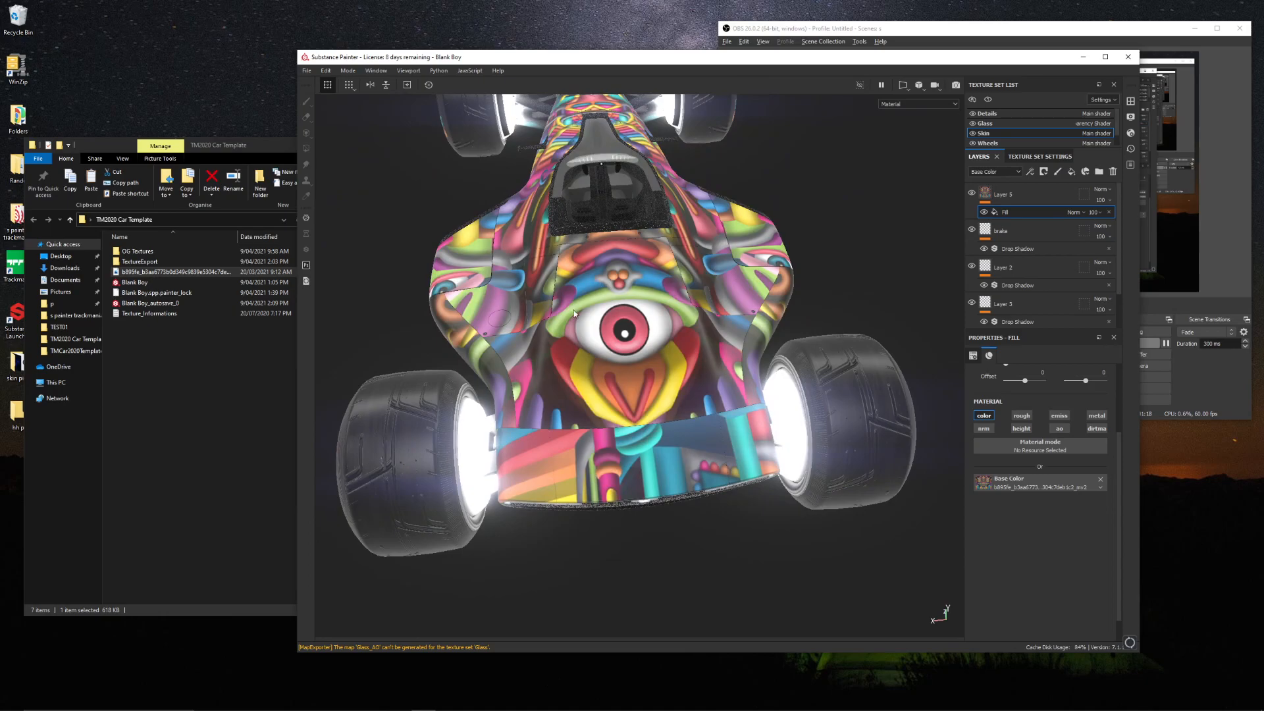
scroll(652, 302, "down", 3)
scroll(658, 296, "up", 6)
scroll(661, 294, "down", 3)
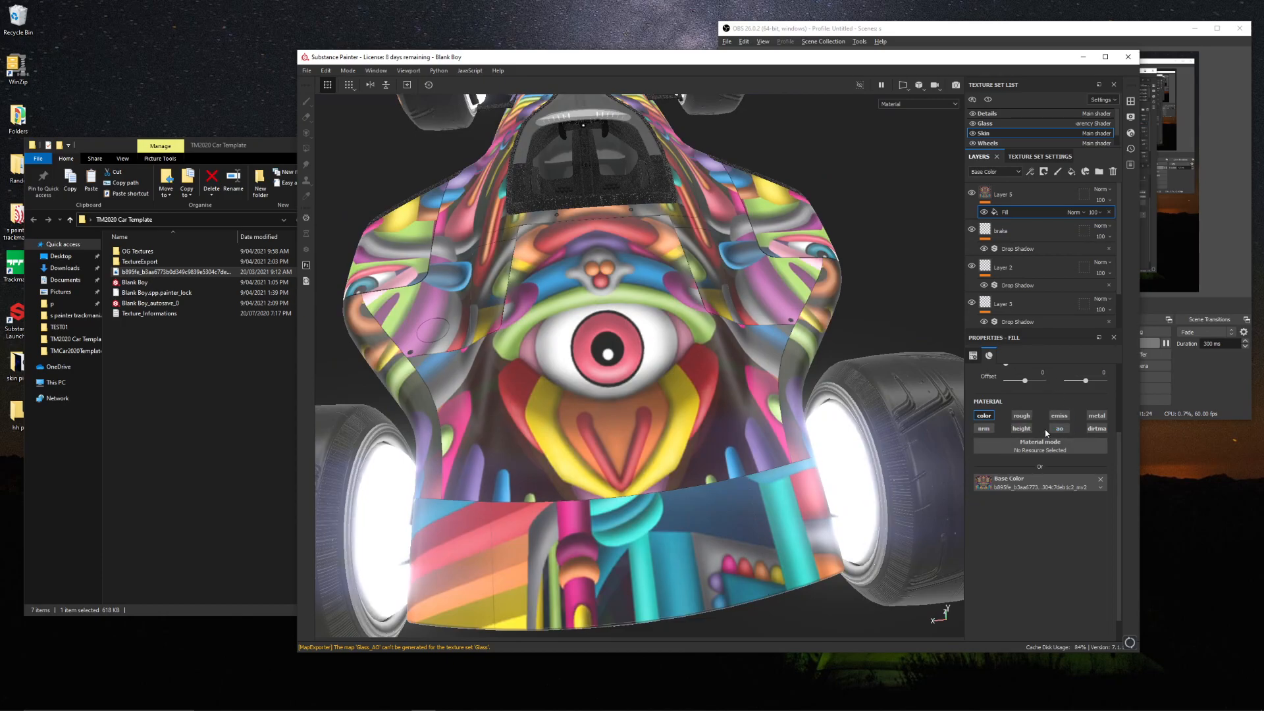
Enable the emissive channel on Layer 5's fill effect and assign the imported image to it
left_click(1059, 415)
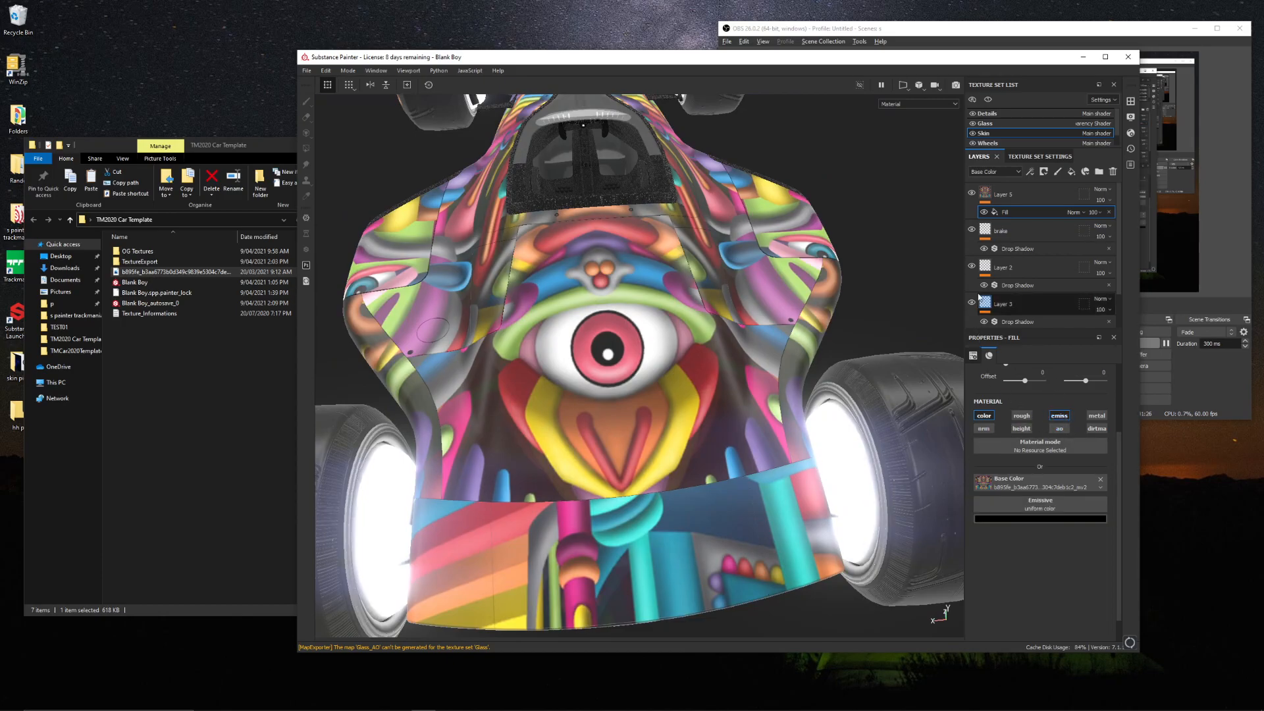
left_click(1130, 101)
left_click_drag(823, 237, 1017, 503)
left_click_drag(458, 273, 507, 227, "alt")
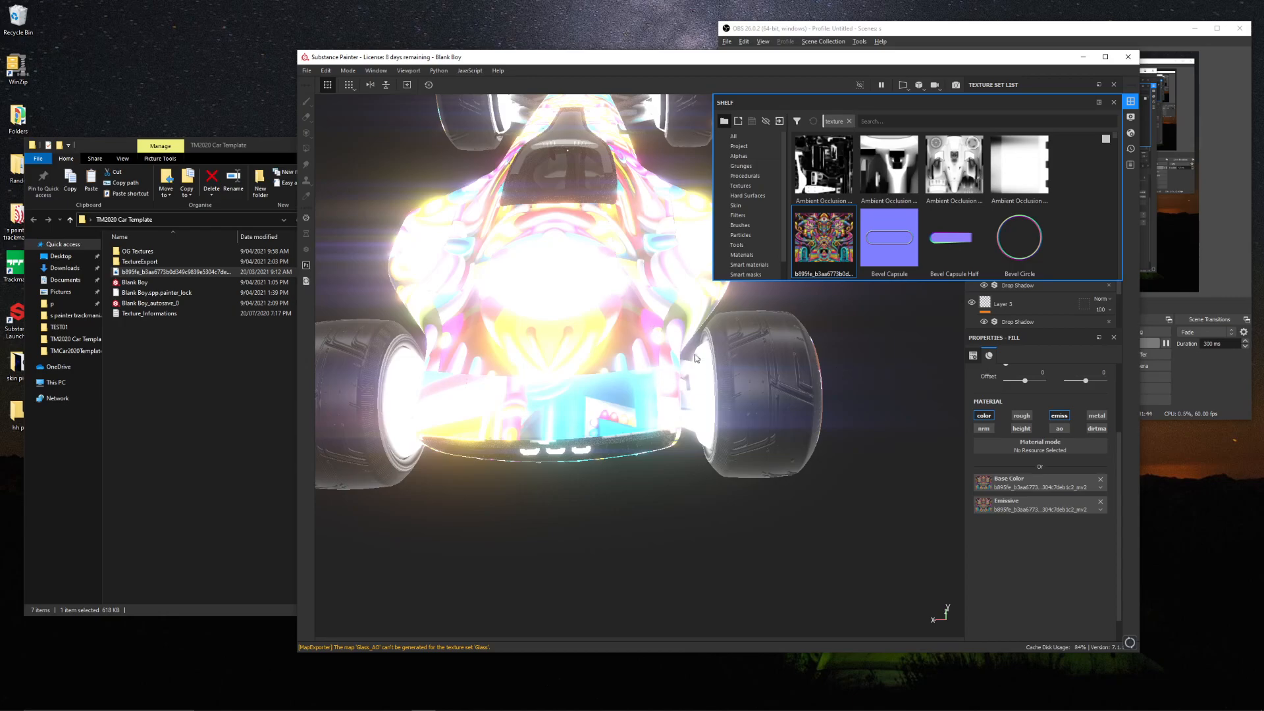
Remove the image from the emissive channel, turn that channel off and close the shelf
left_click(1100, 502)
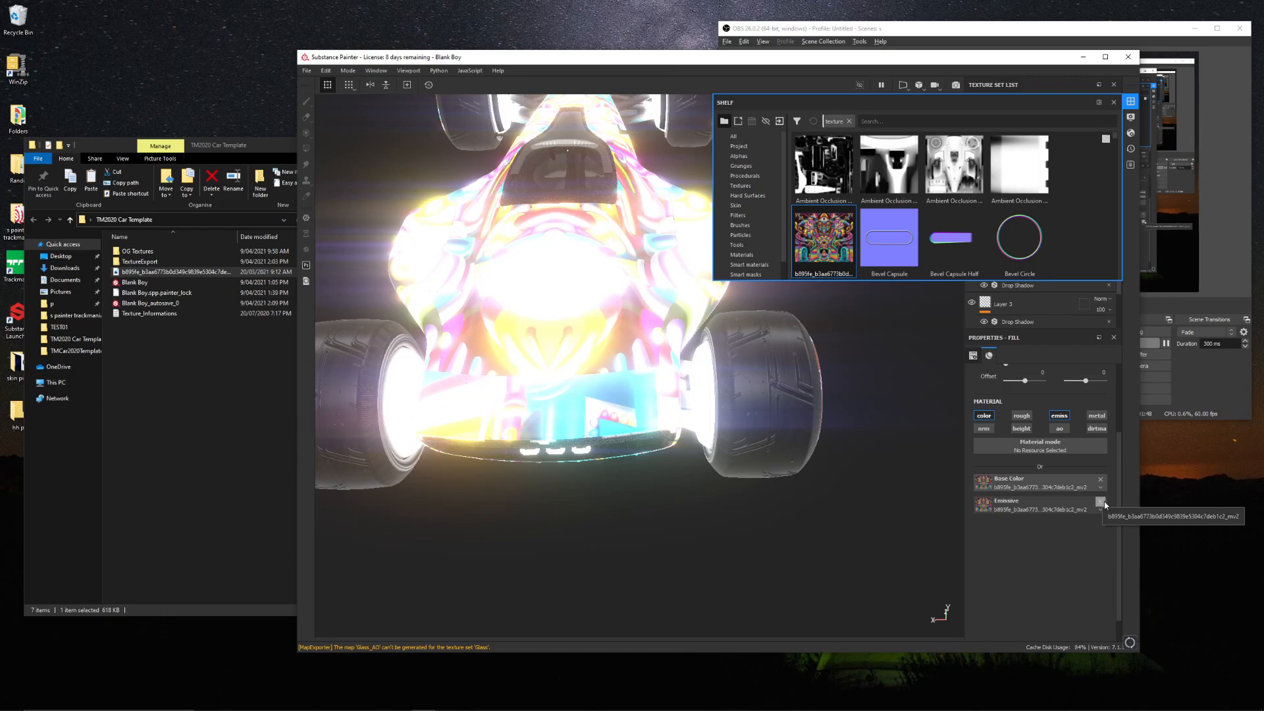
middle_click_drag(608, 257, 691, 403, "alt")
left_click(1061, 418)
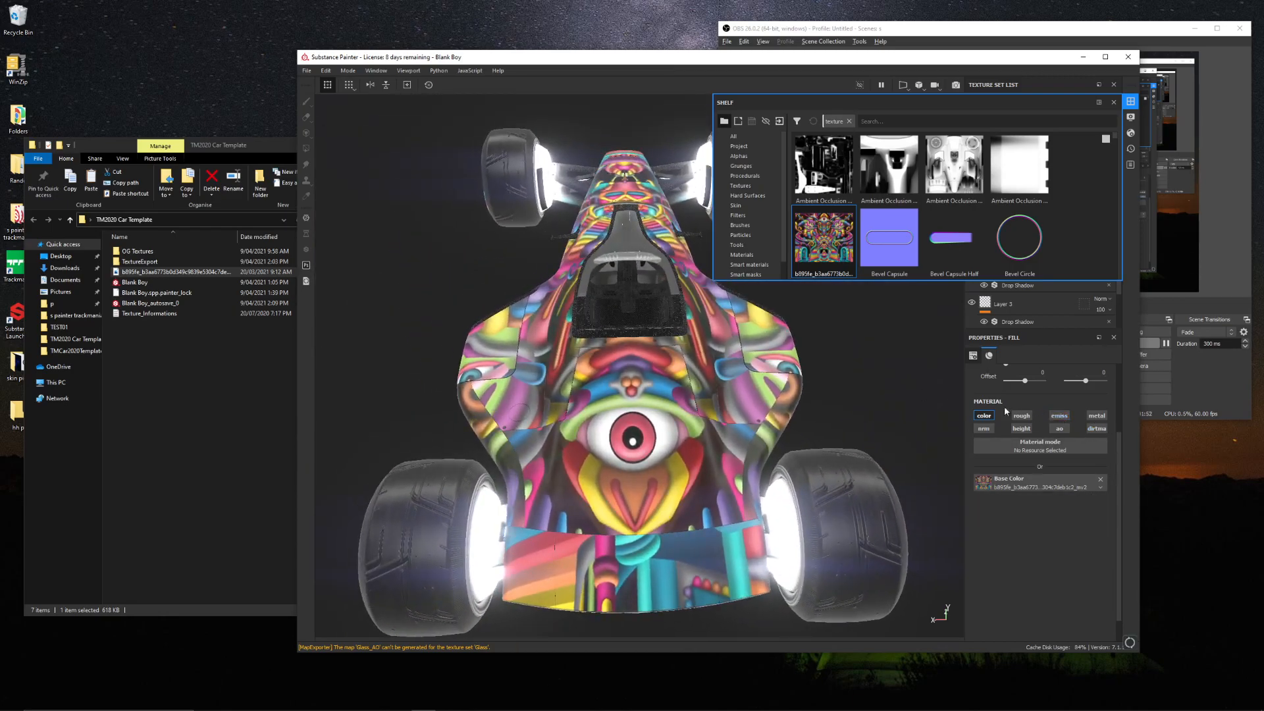
left_click(1124, 102)
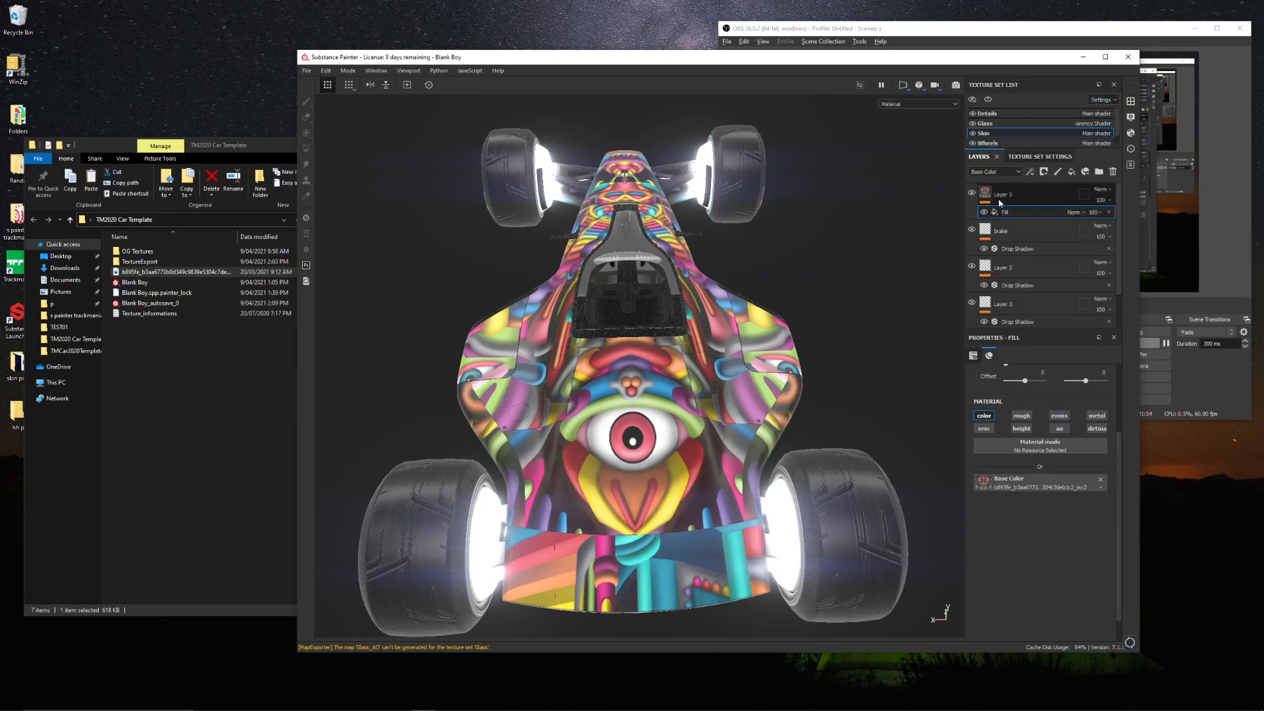
Add a second fill effect above the image fill in Layer 5
right_click(1018, 214)
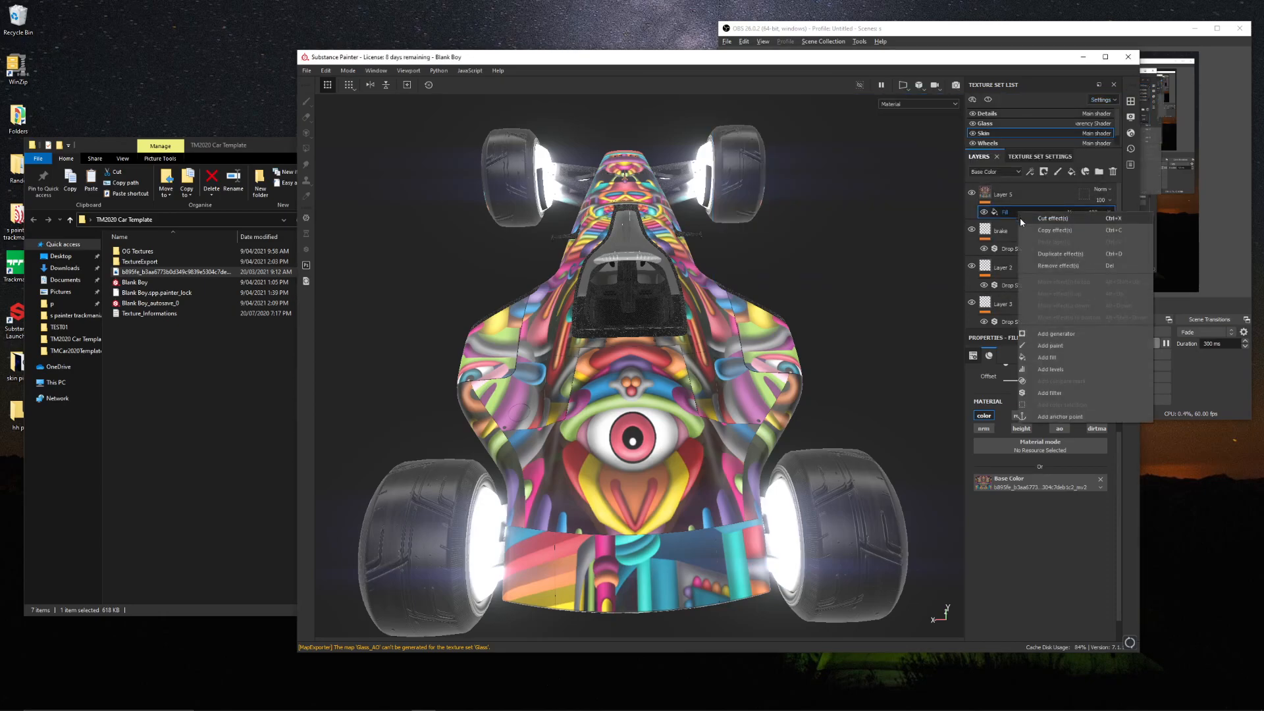
left_click(1068, 358)
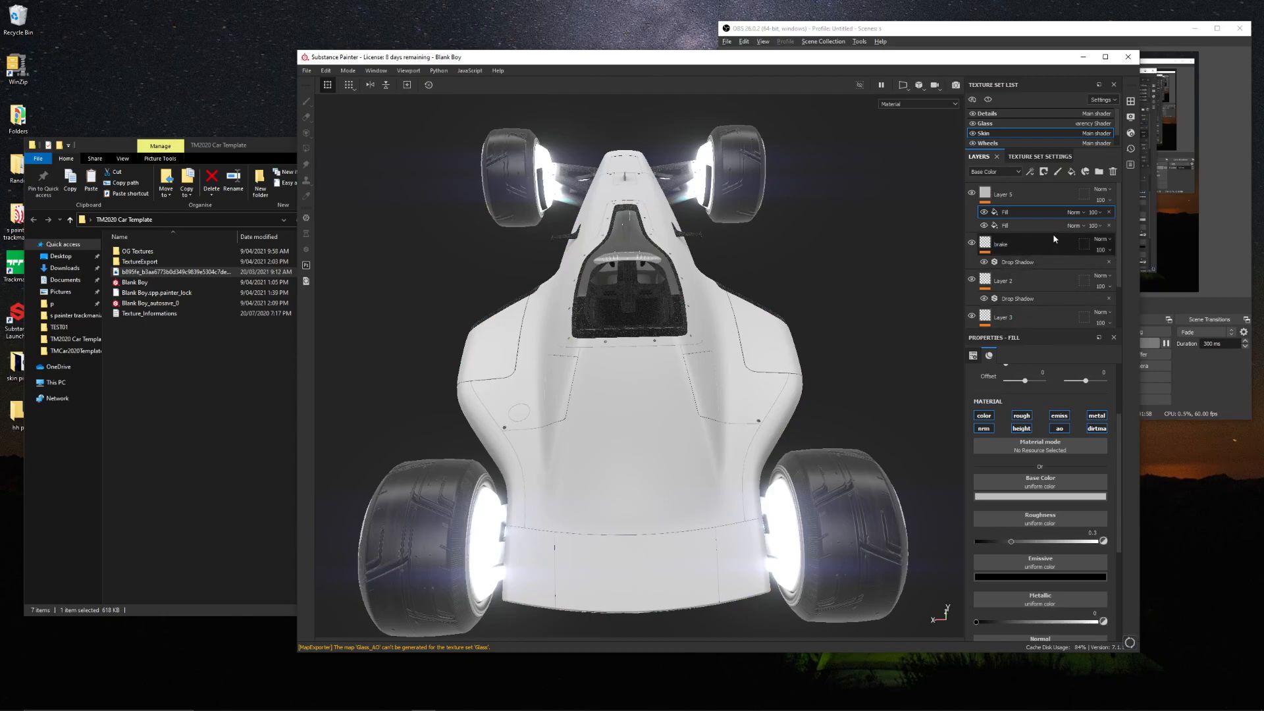
Turn off every material channel except emissive on Layer 5's new upper fill effect
left_click(985, 430)
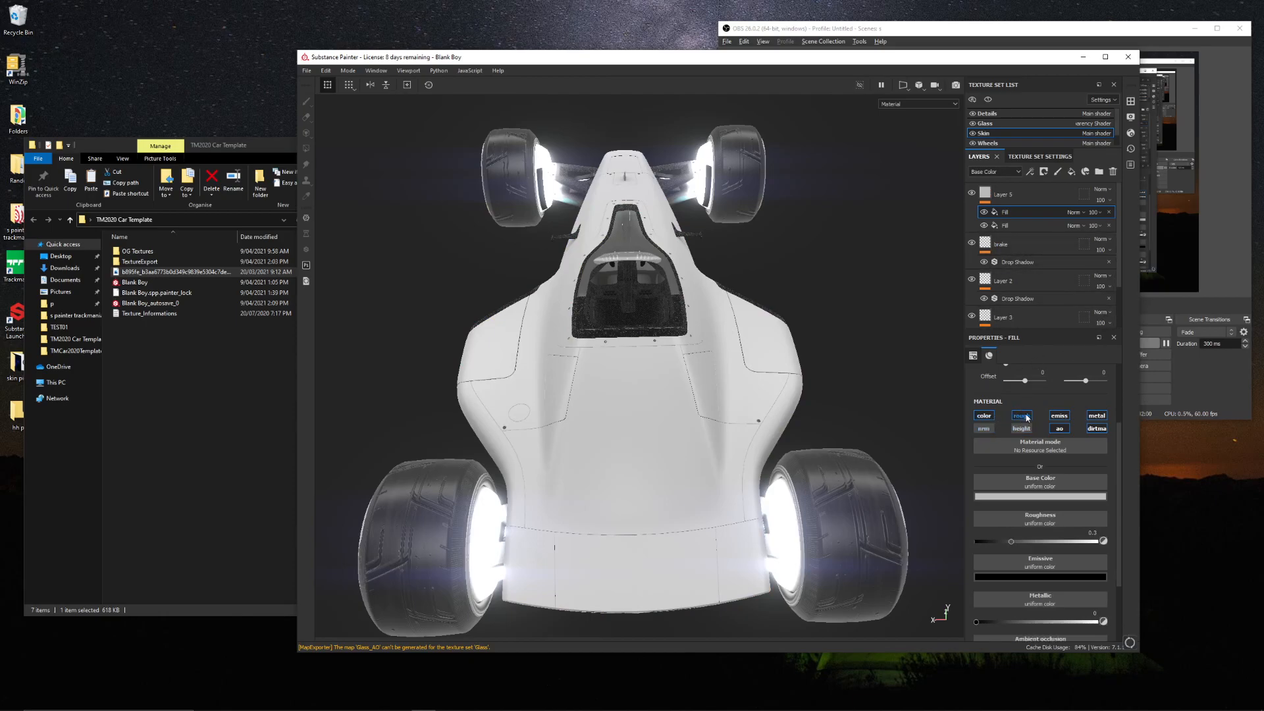
left_click(1023, 416)
left_click(1096, 416)
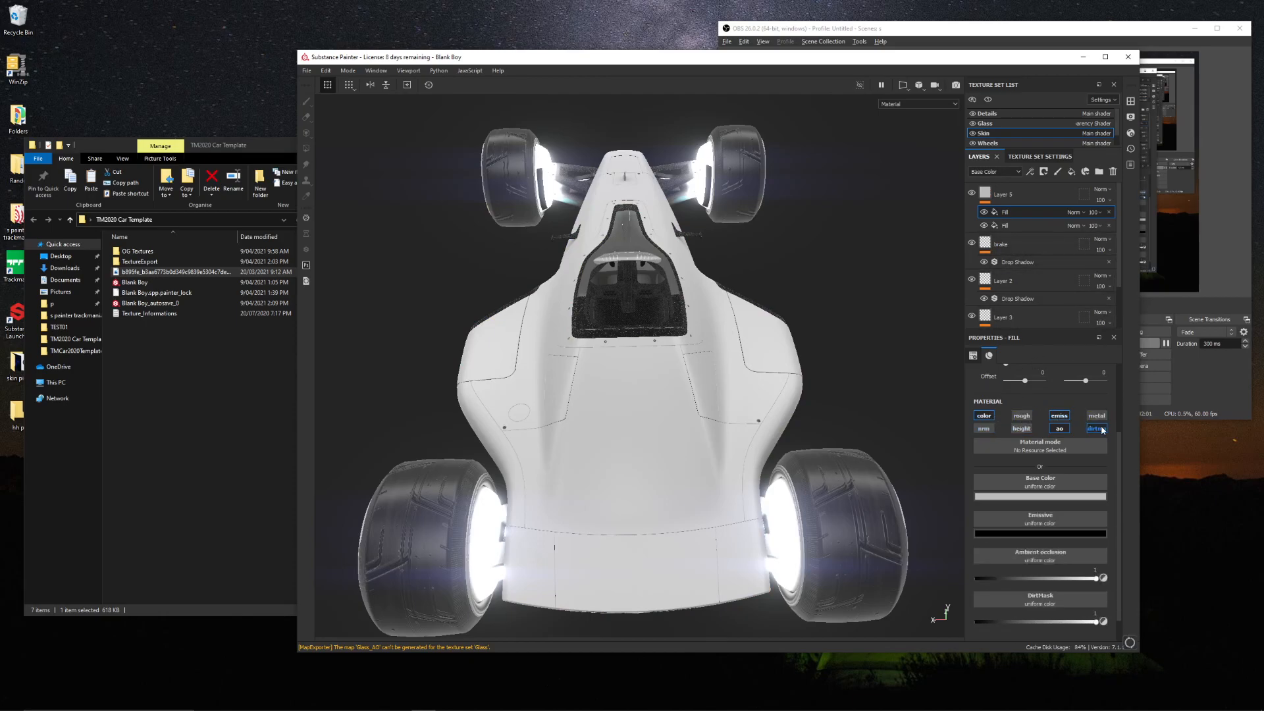
left_click(1060, 429)
left_click(989, 418)
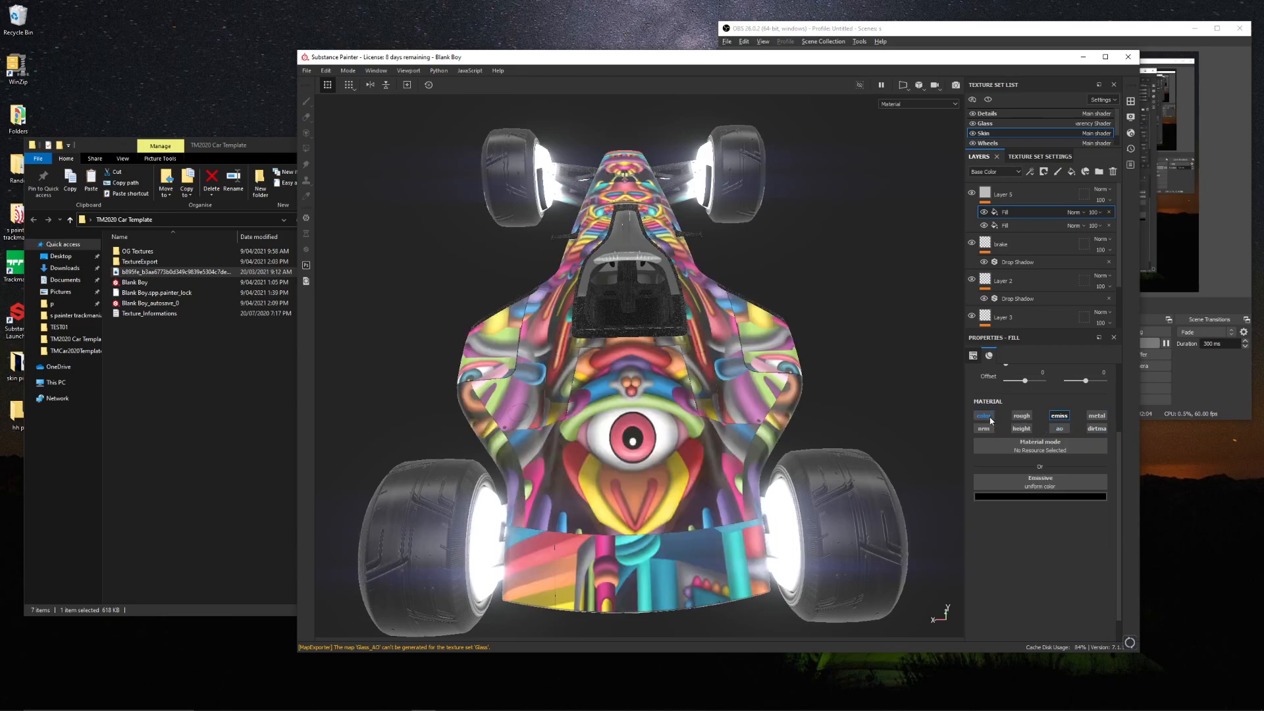
Minimize Substance Painter and open the skin's source JPG from the TM2020 Car Template folder in paint.net
left_click(1083, 57)
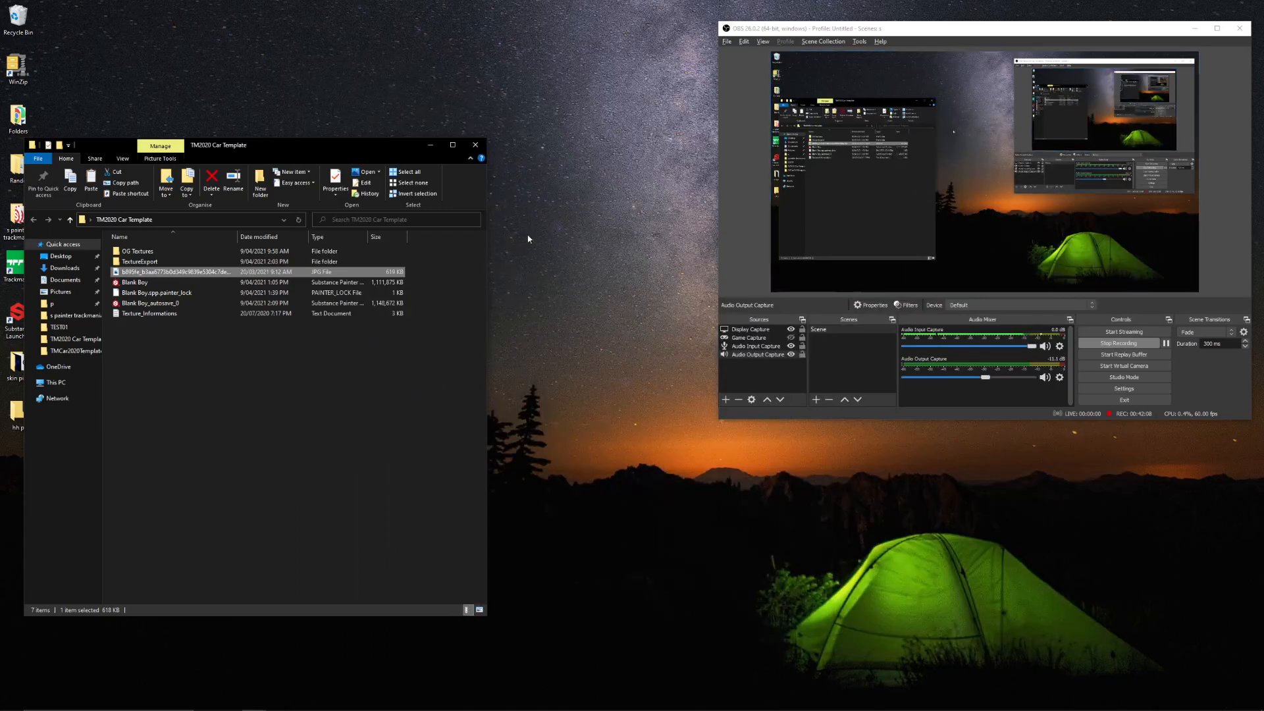
right_click(186, 272)
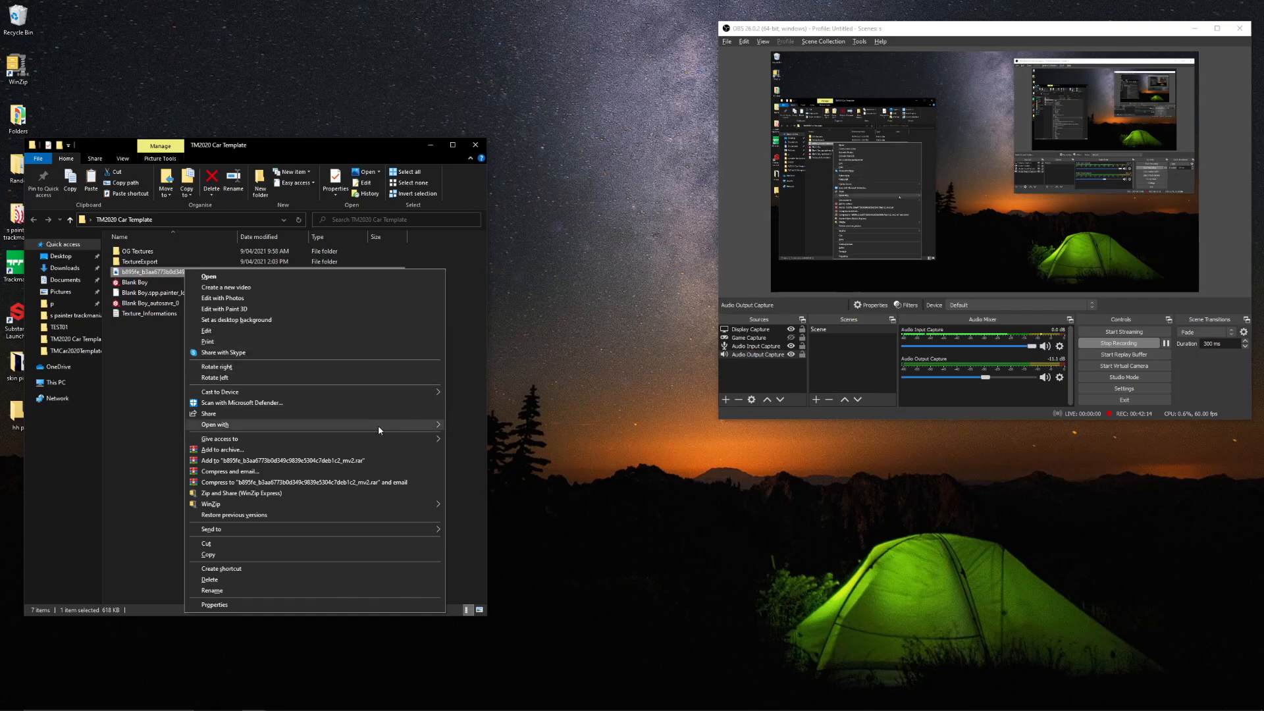
mouse_move(378, 425)
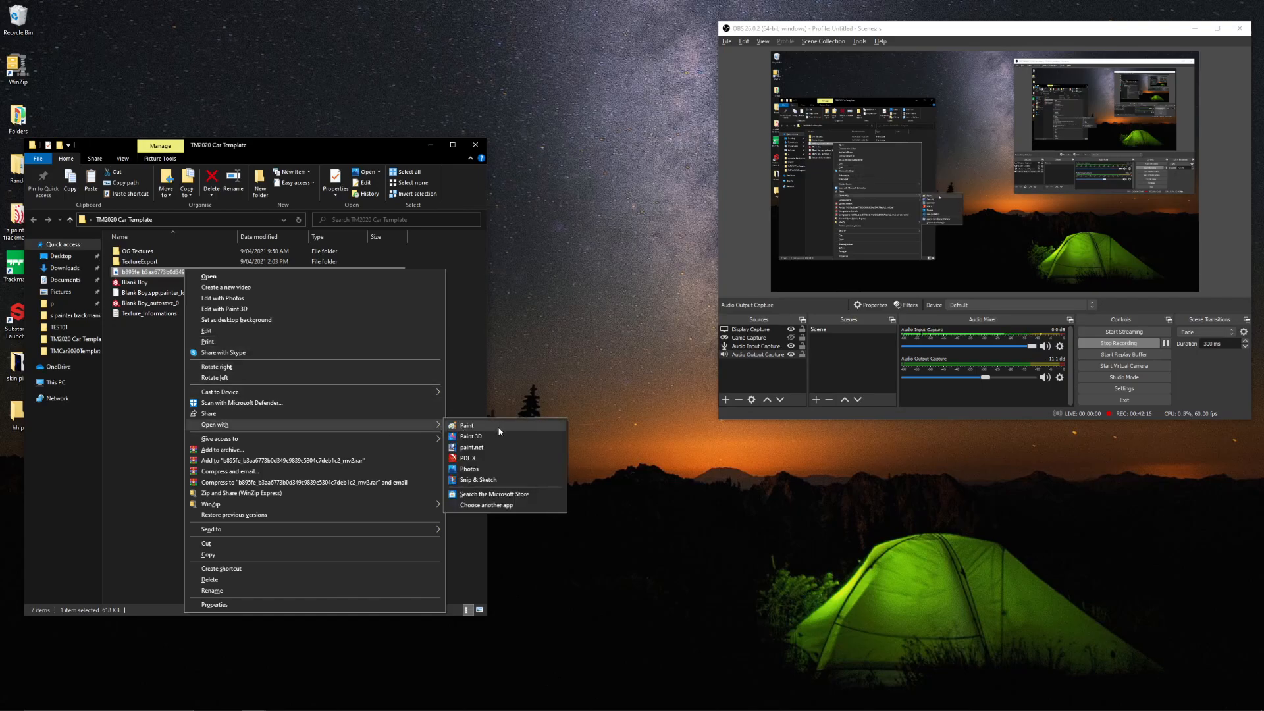
left_click(493, 450)
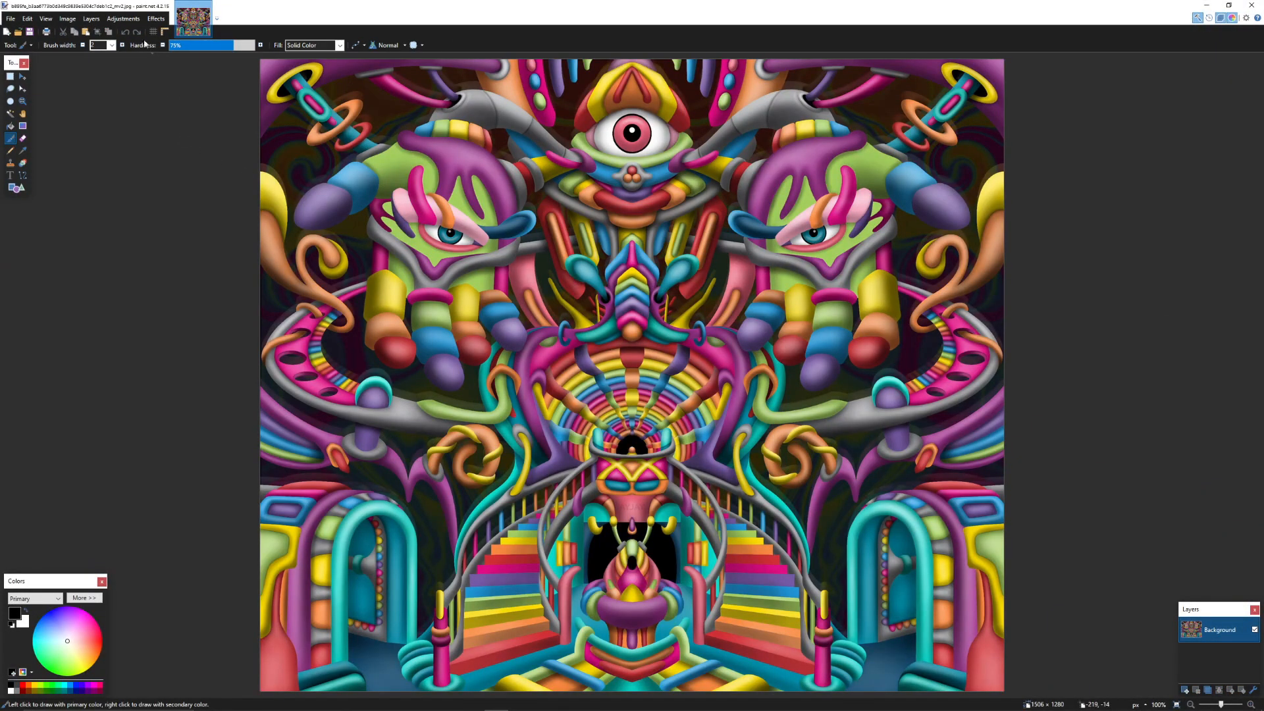
Apply the Edge Detect effect to the whole image
left_click(126, 20)
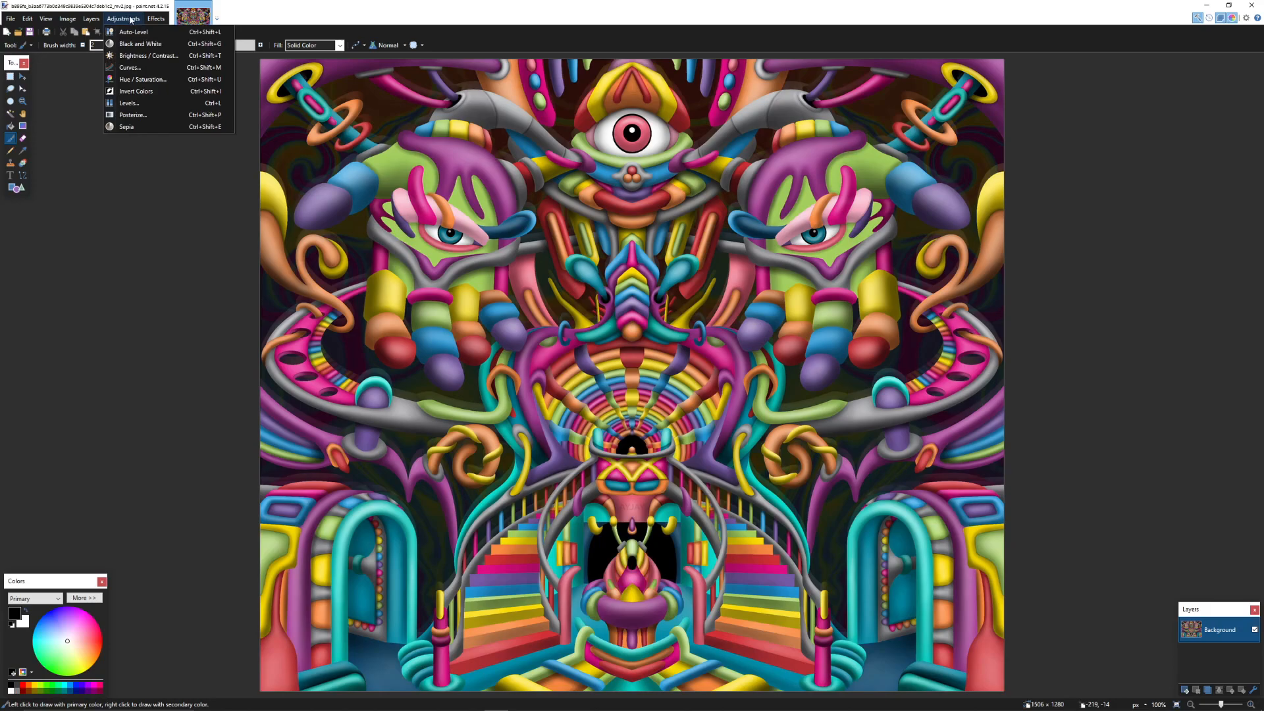
mouse_move(155, 20)
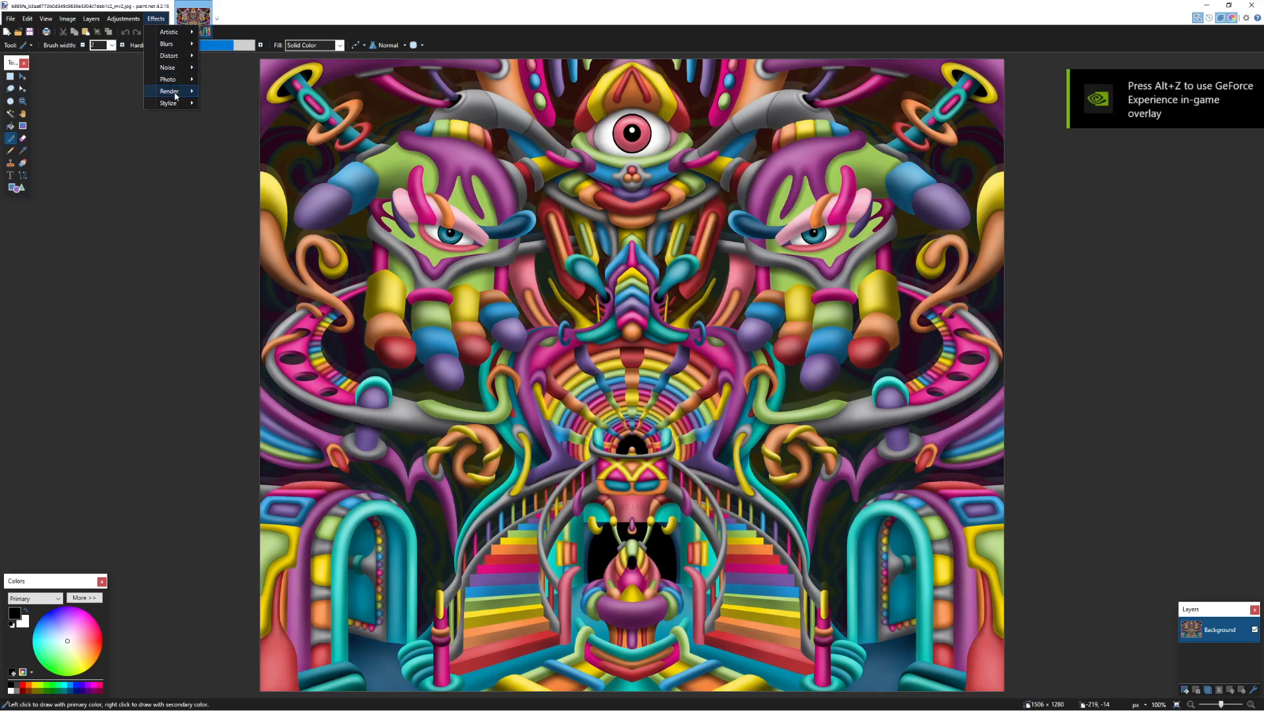
mouse_move(174, 92)
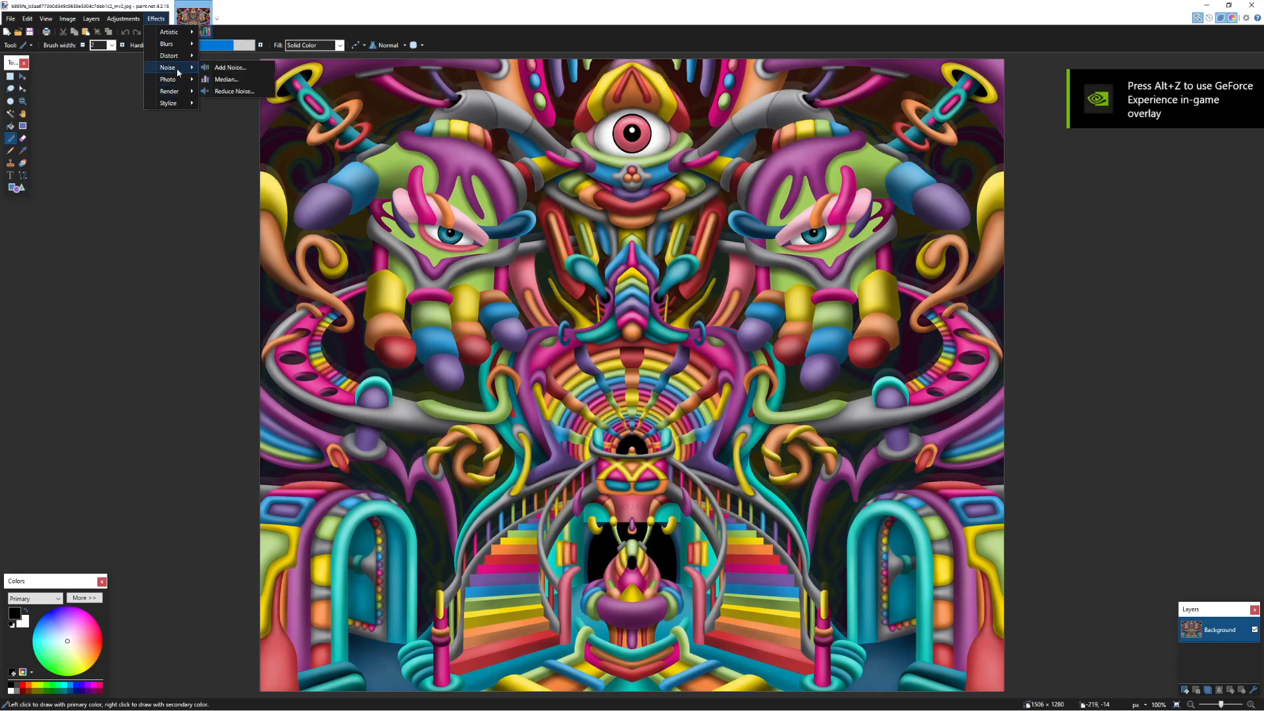
mouse_move(180, 49)
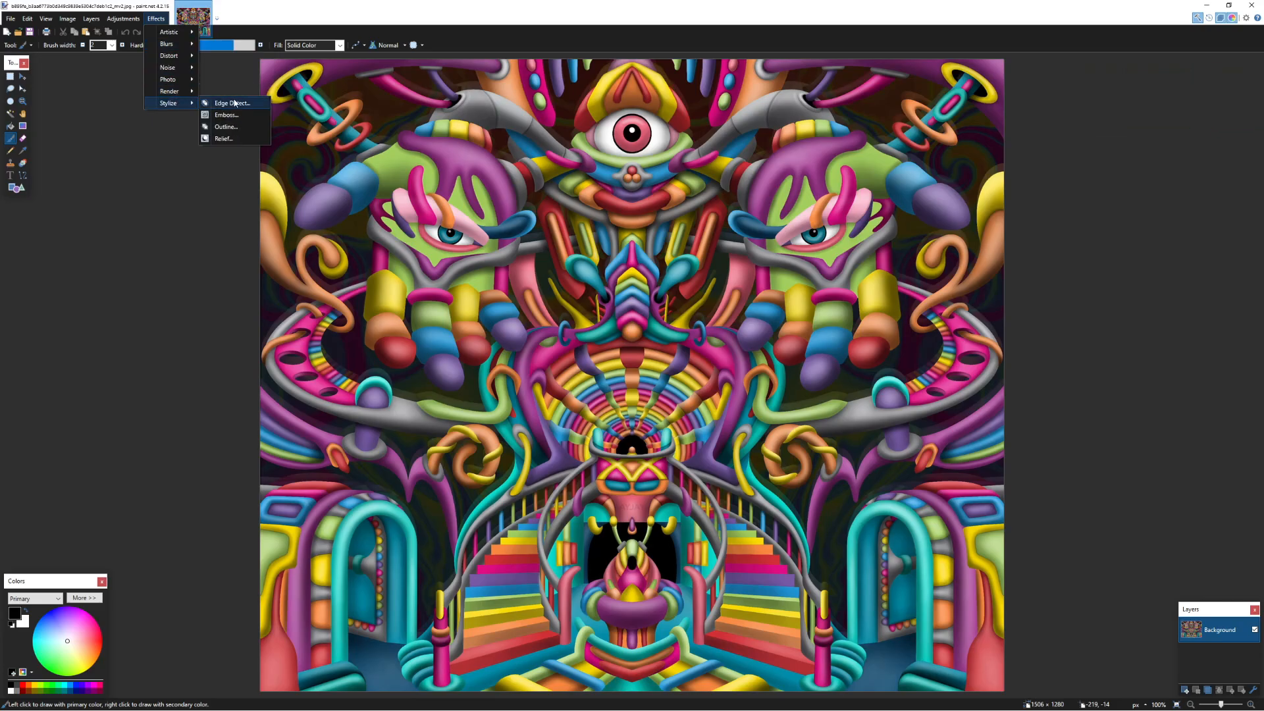
left_click(235, 102)
left_click_drag(667, 326, 177, 354)
left_click(207, 390)
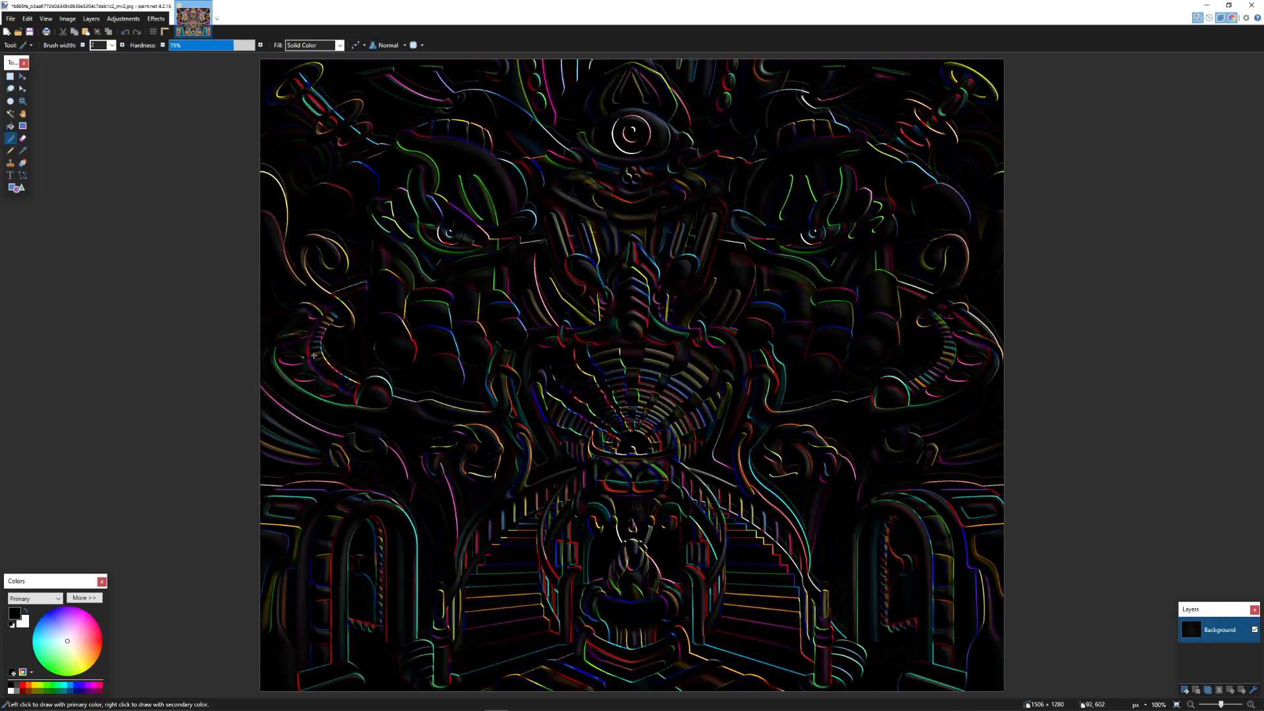
left_click(157, 18)
mouse_move(193, 119)
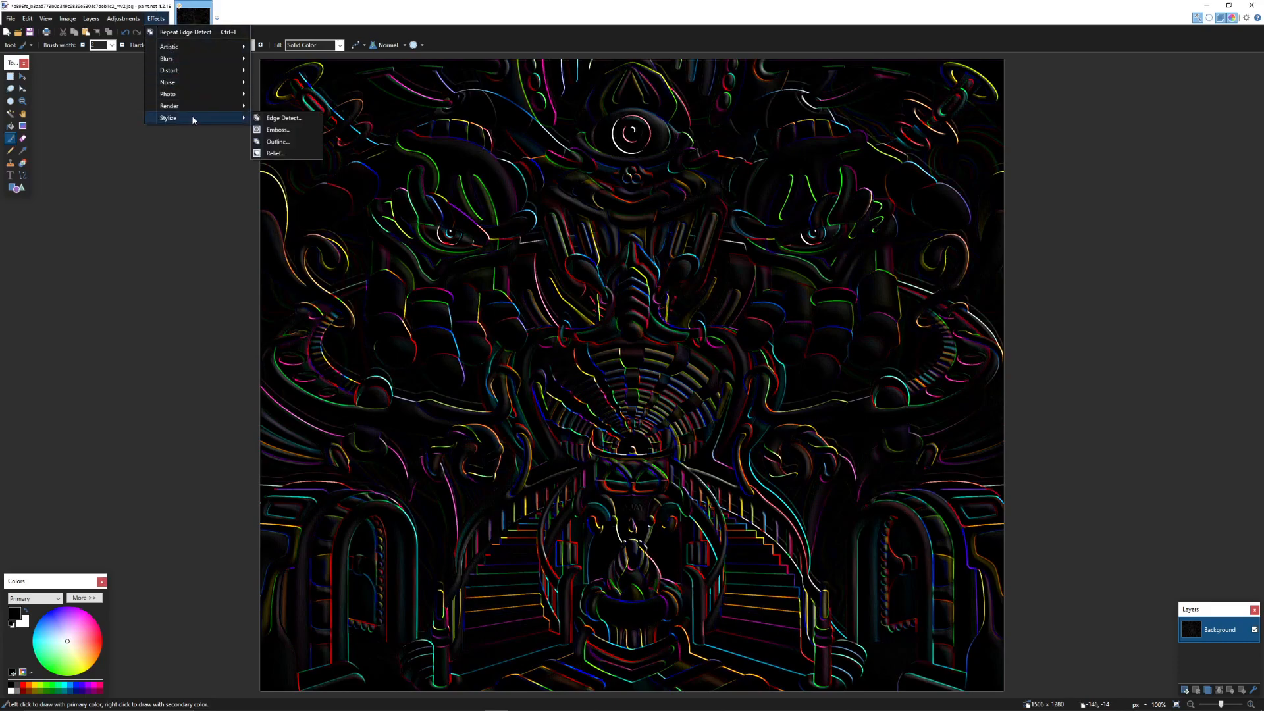
left_click(298, 140)
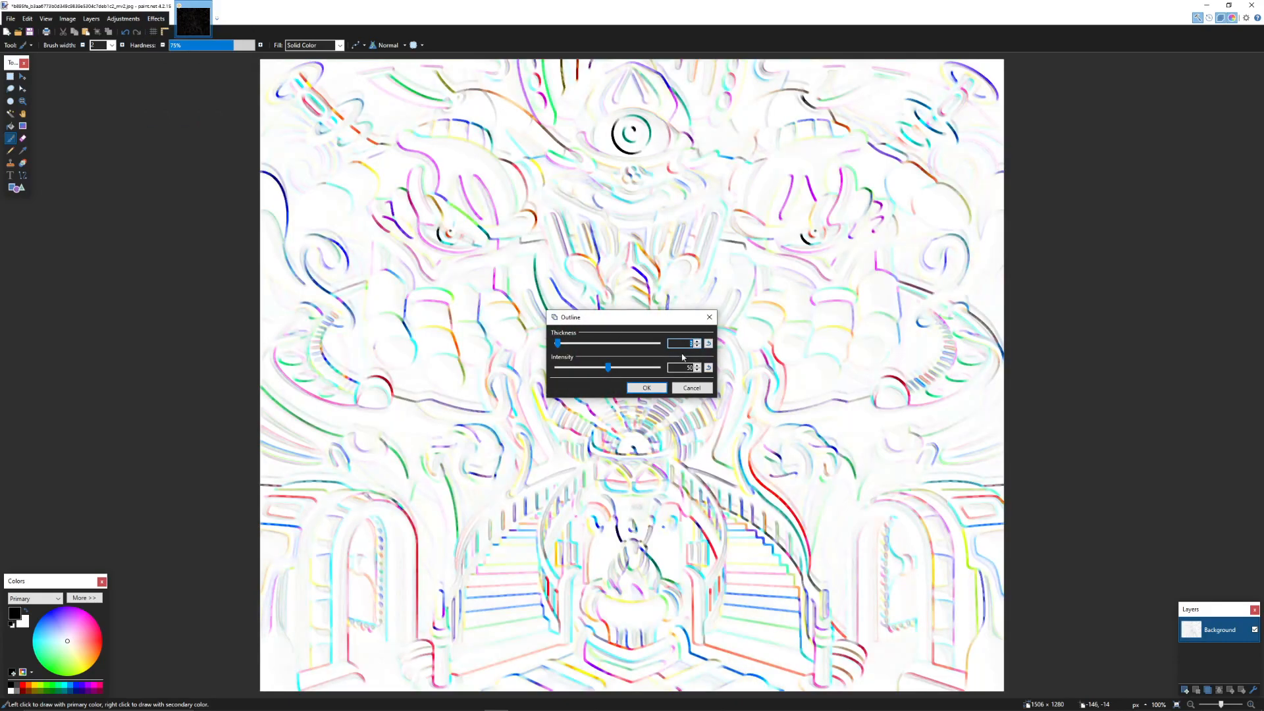
type("15")
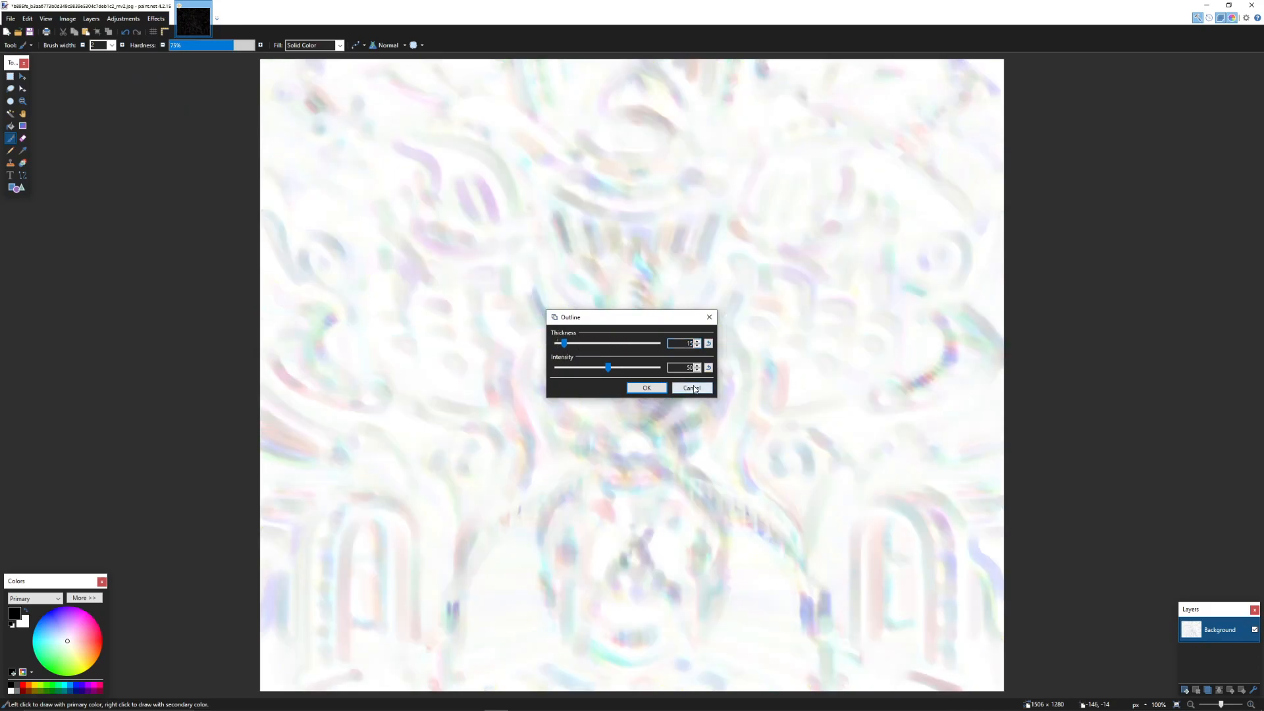
left_click(692, 387)
Apply the Ink Sketch effect with the ink outline at about 67 and the coloring at about 72
left_click(156, 18)
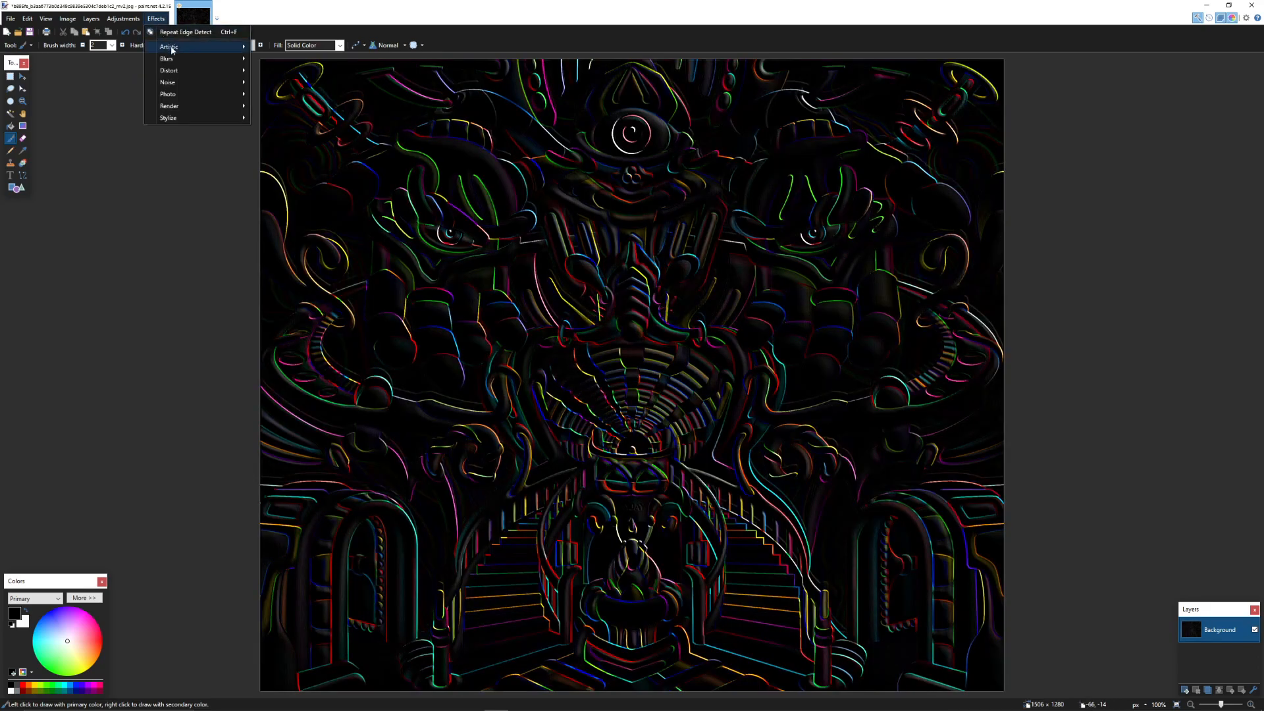
mouse_move(172, 49)
left_click(277, 48)
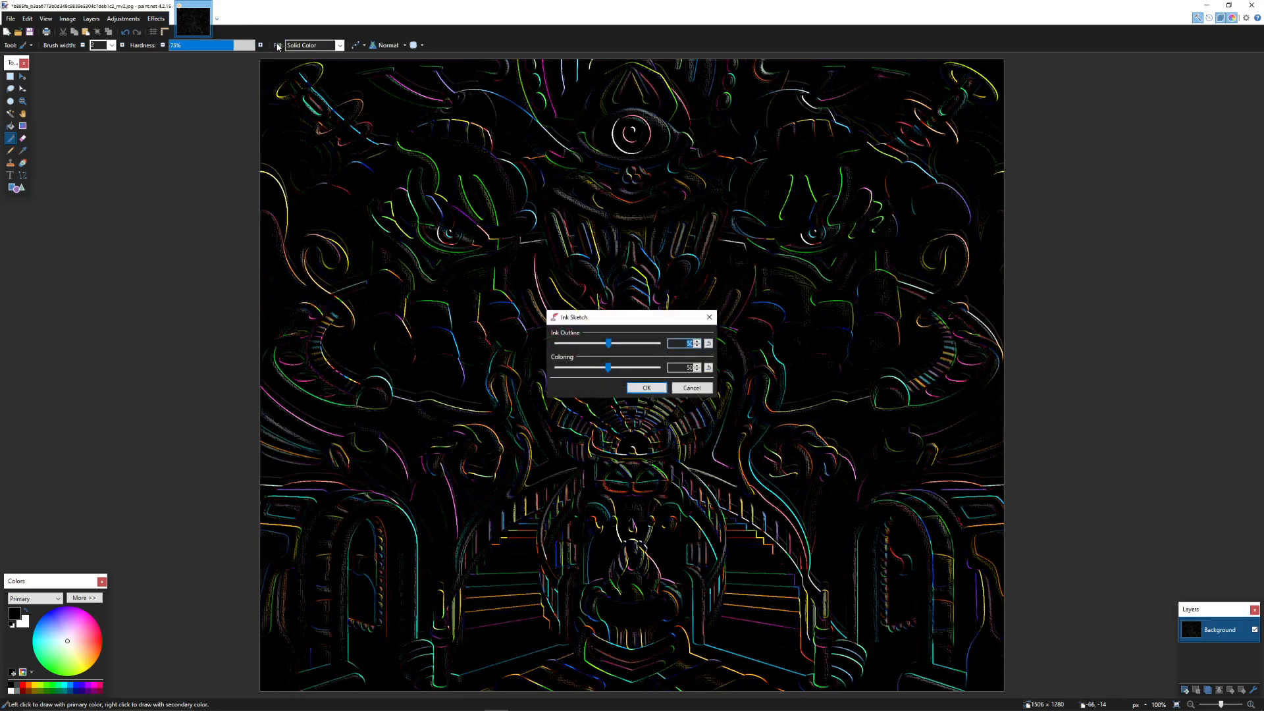
mouse_move(641, 320)
left_mouse_down()
mouse_move(178, 325)
mouse_move(166, 351)
mouse_move(120, 379)
mouse_move(158, 382)
mouse_move(118, 382)
mouse_move(152, 356)
mouse_move(188, 358)
mouse_move(148, 361)
mouse_move(134, 378)
left_mouse_up()
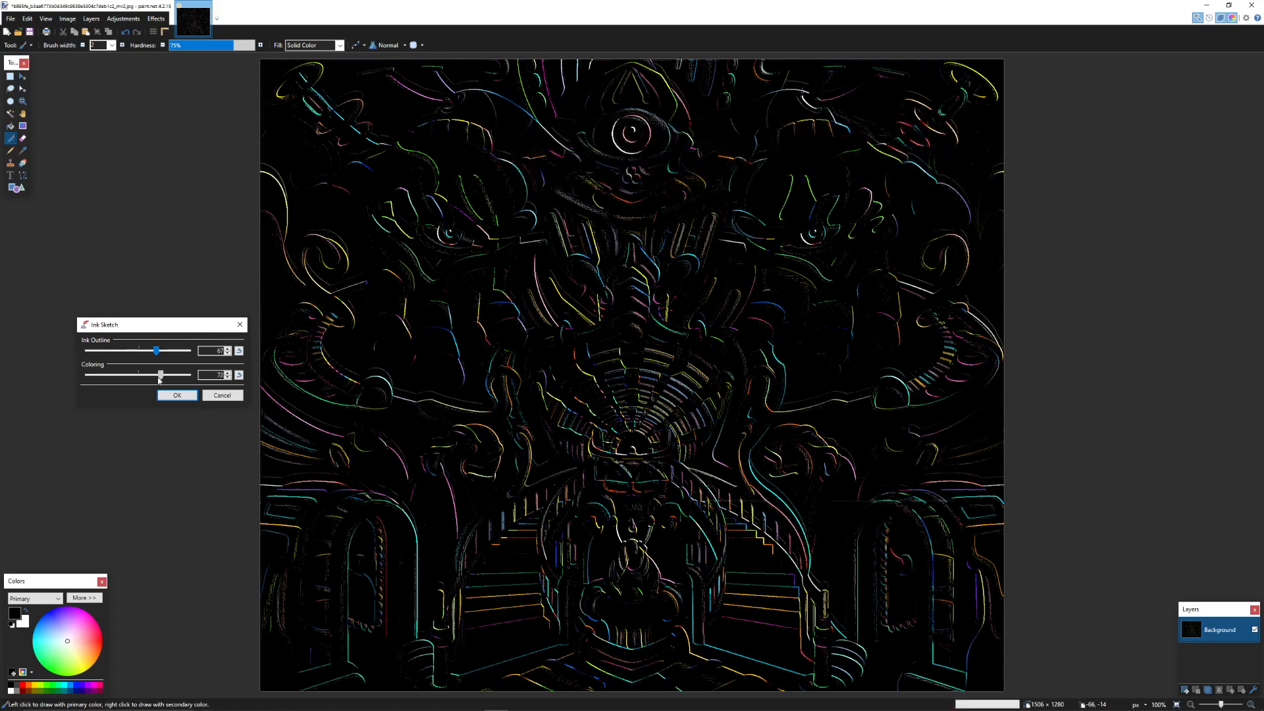
left_click(177, 395)
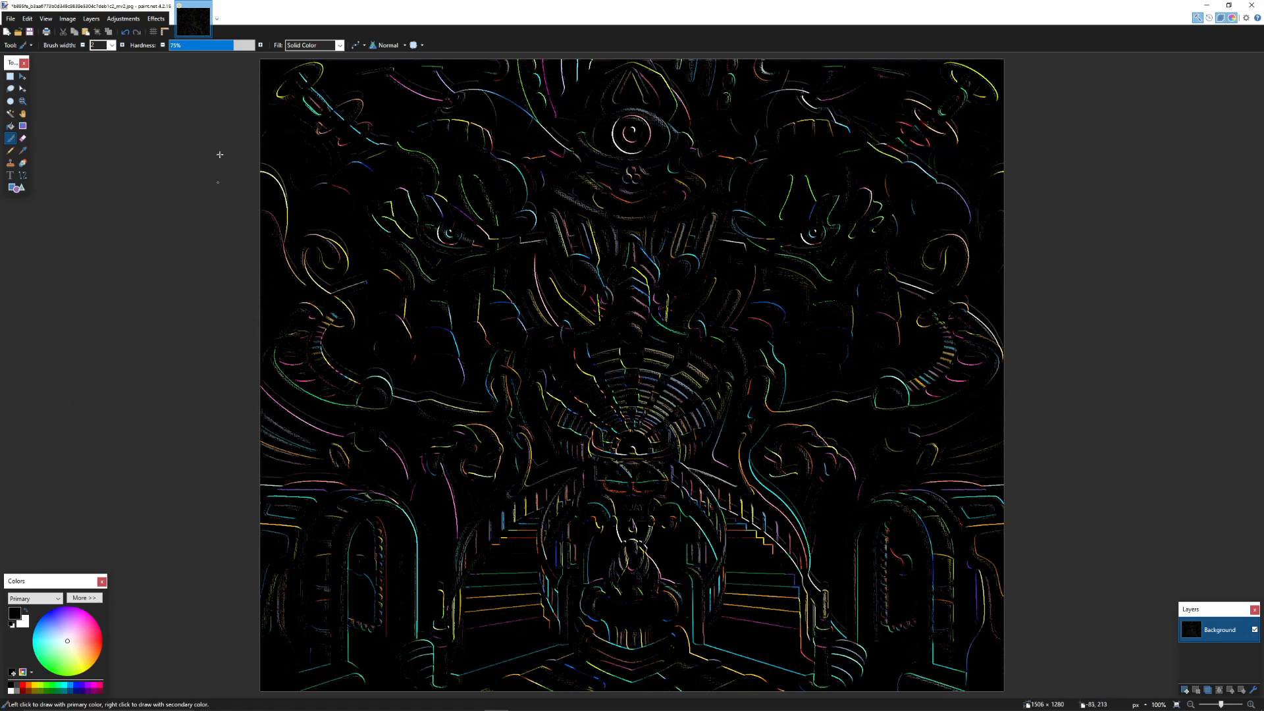
Darken the image by lowering its brightness to about -73, leaving the contrast at 0
left_click(135, 22)
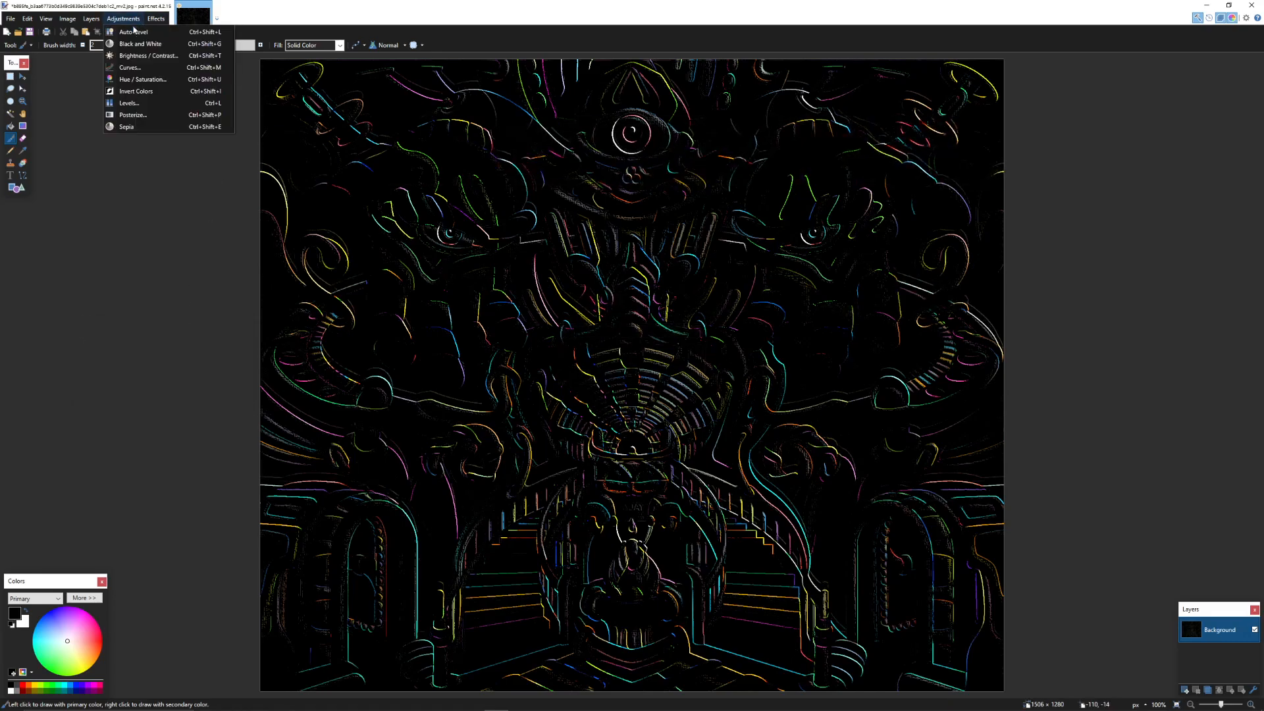
left_click(152, 57)
left_click_drag(619, 316, 87, 342)
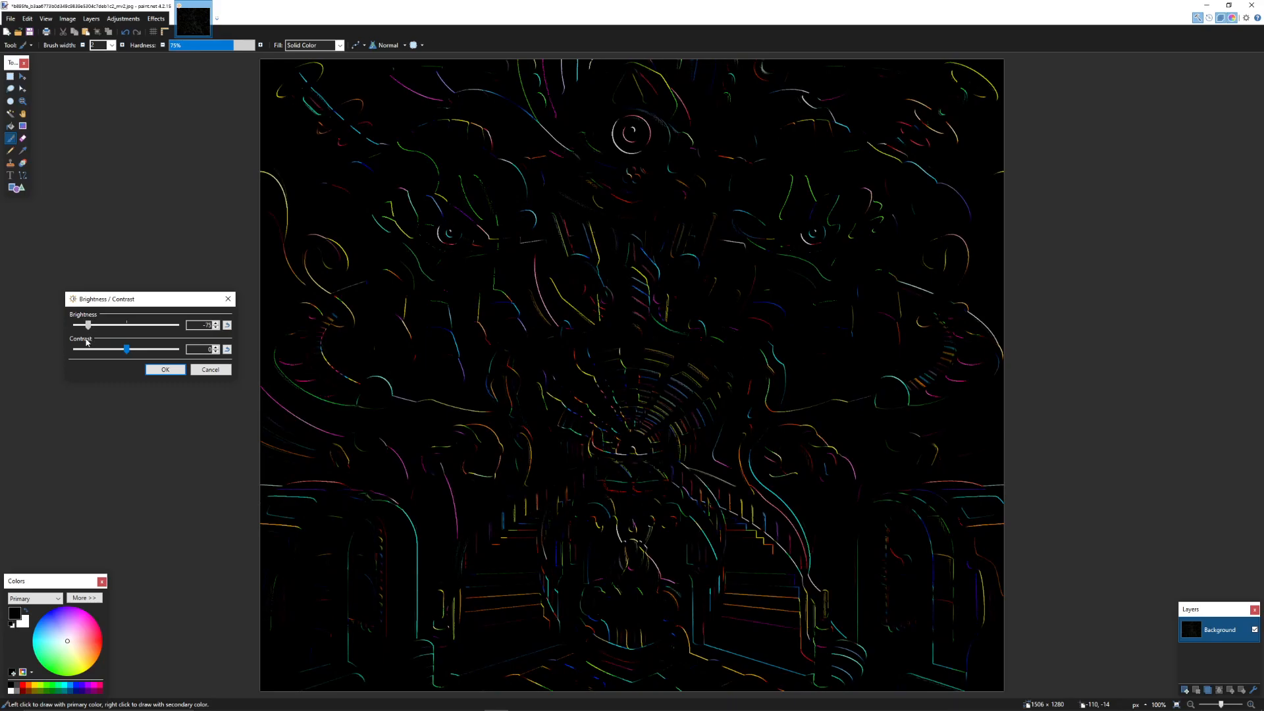
left_click(162, 370)
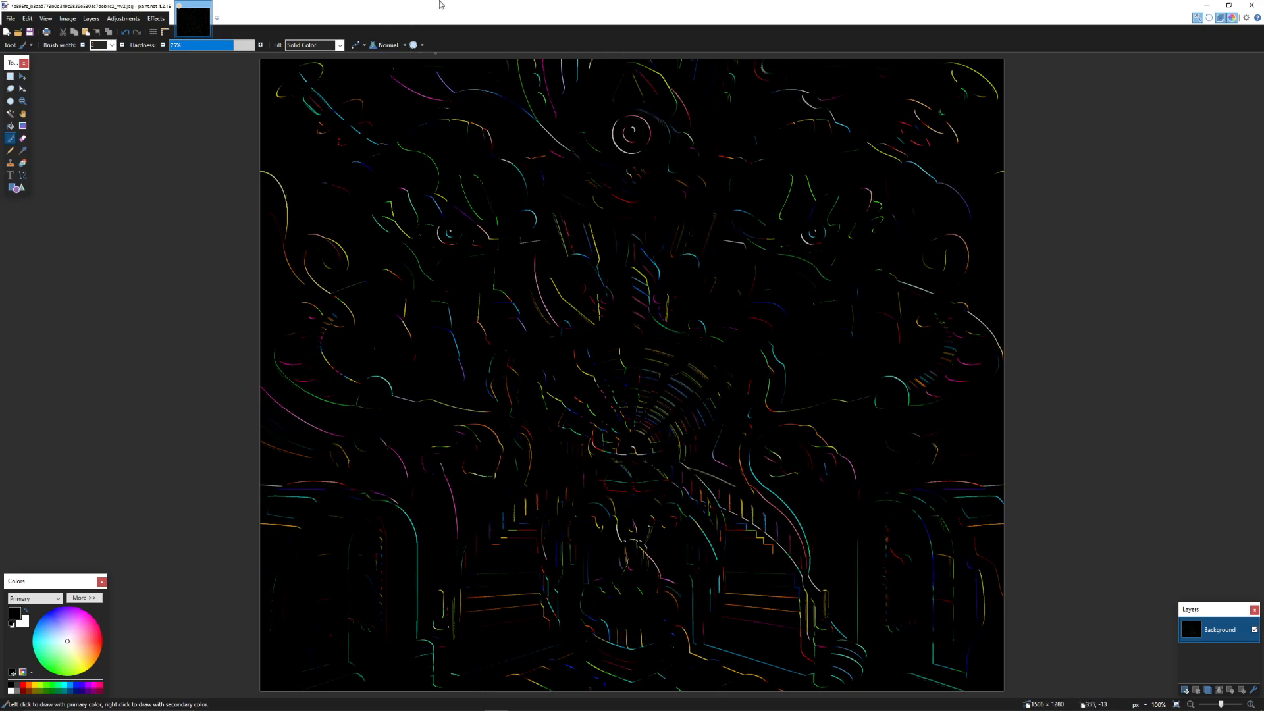
Save the edited image as a new JPEG named "cool lights" at quality 100 and close paint.net
left_click(10, 18)
left_click(85, 98)
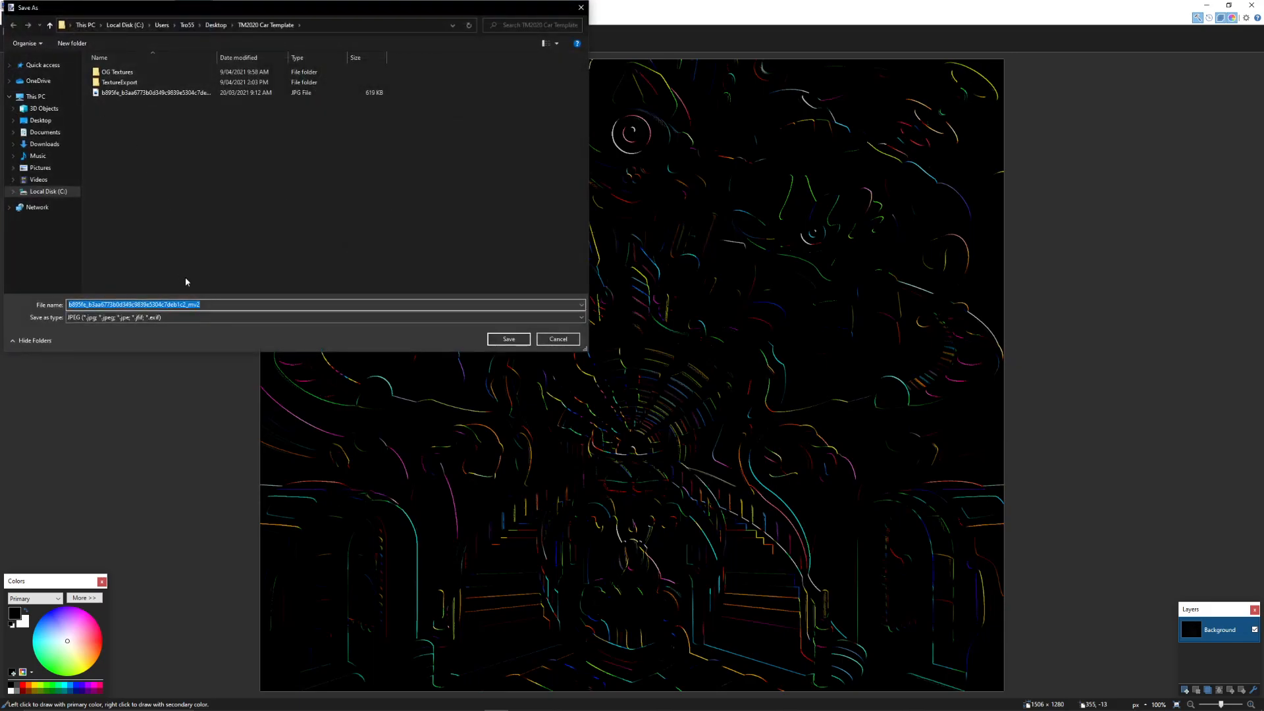
type("cool")
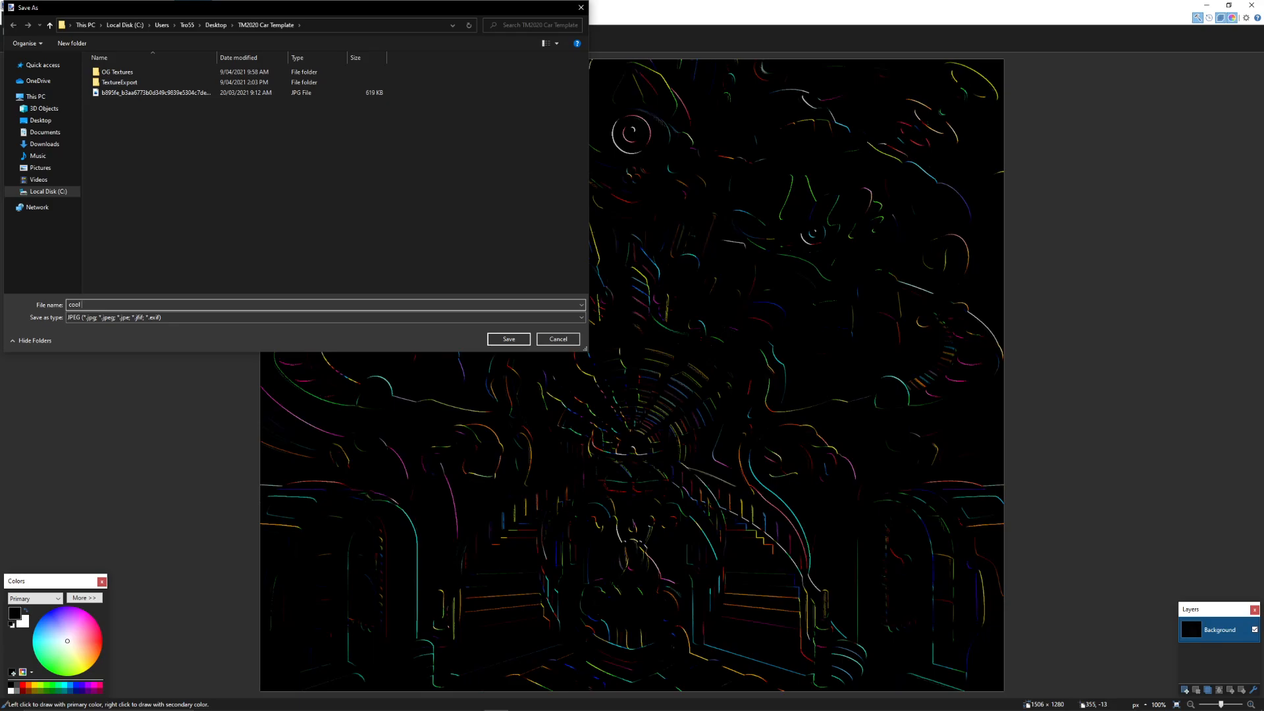
type(" lights")
left_click(512, 335)
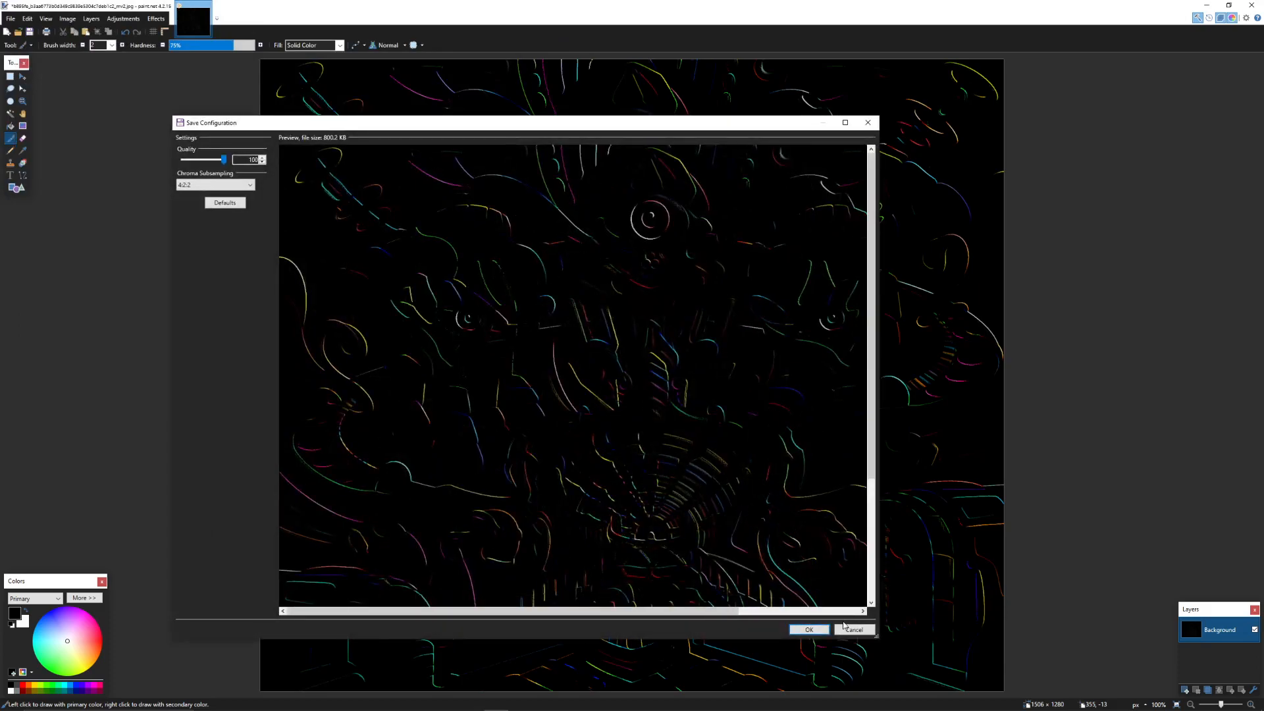
left_click(809, 629)
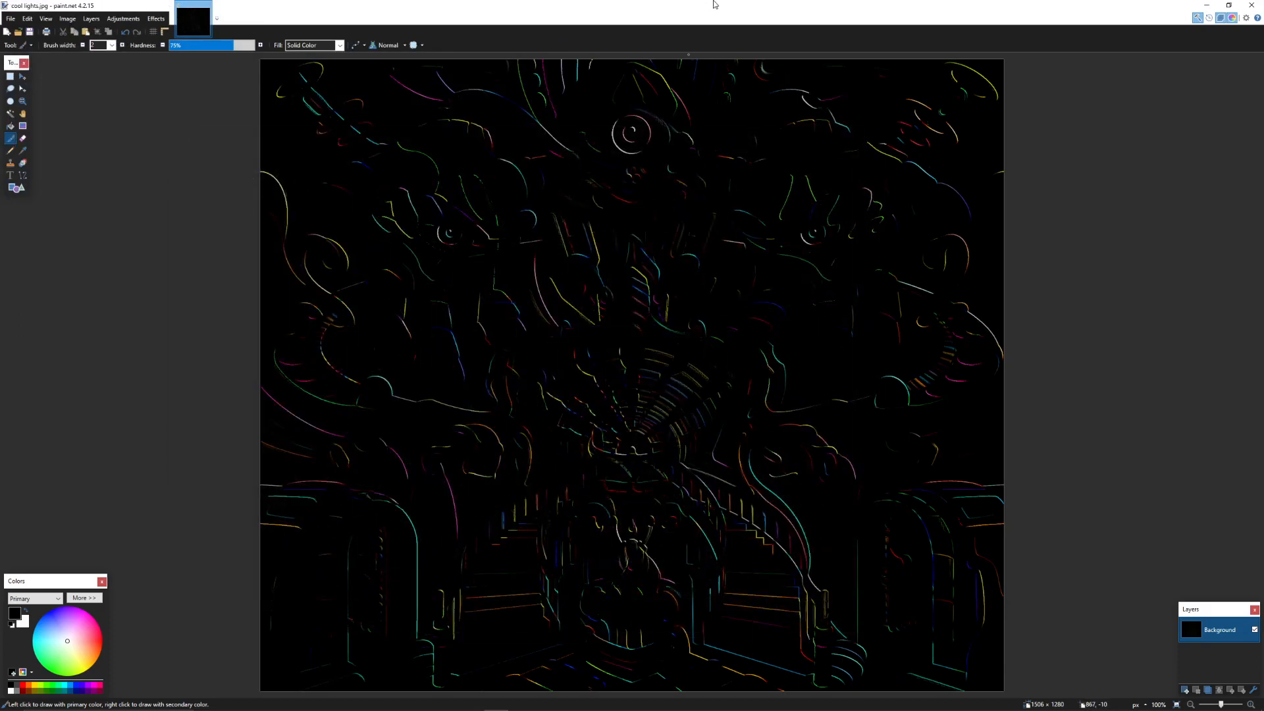
left_click(1249, 5)
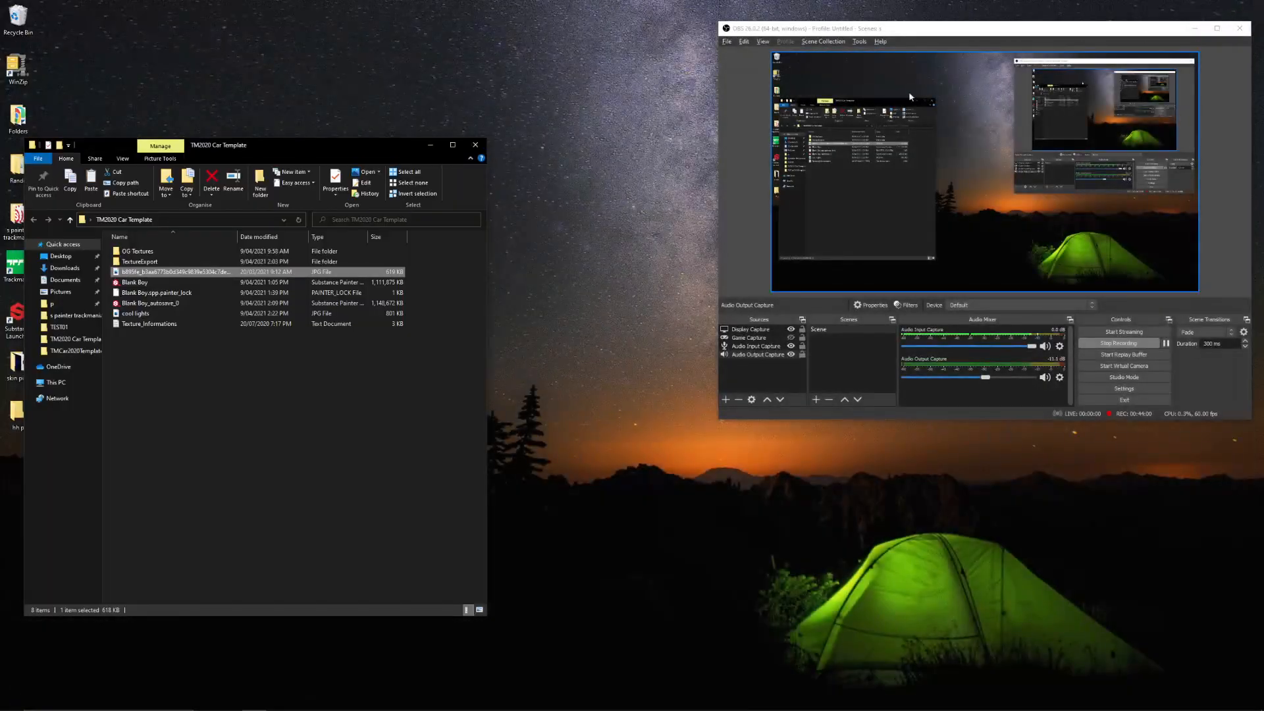
Switch to Substance Painter and add the cool lights file from the template folder to the shelf for import
left_click(161, 314)
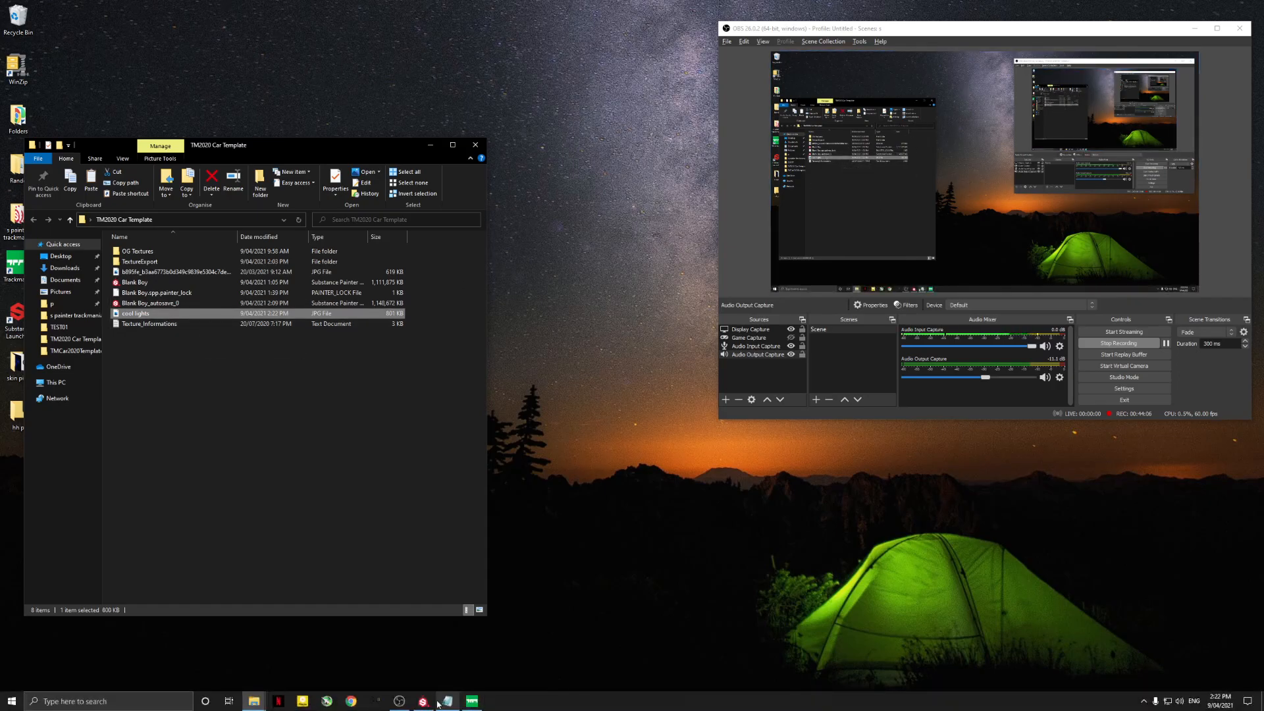
left_click(424, 702)
left_click(1131, 104)
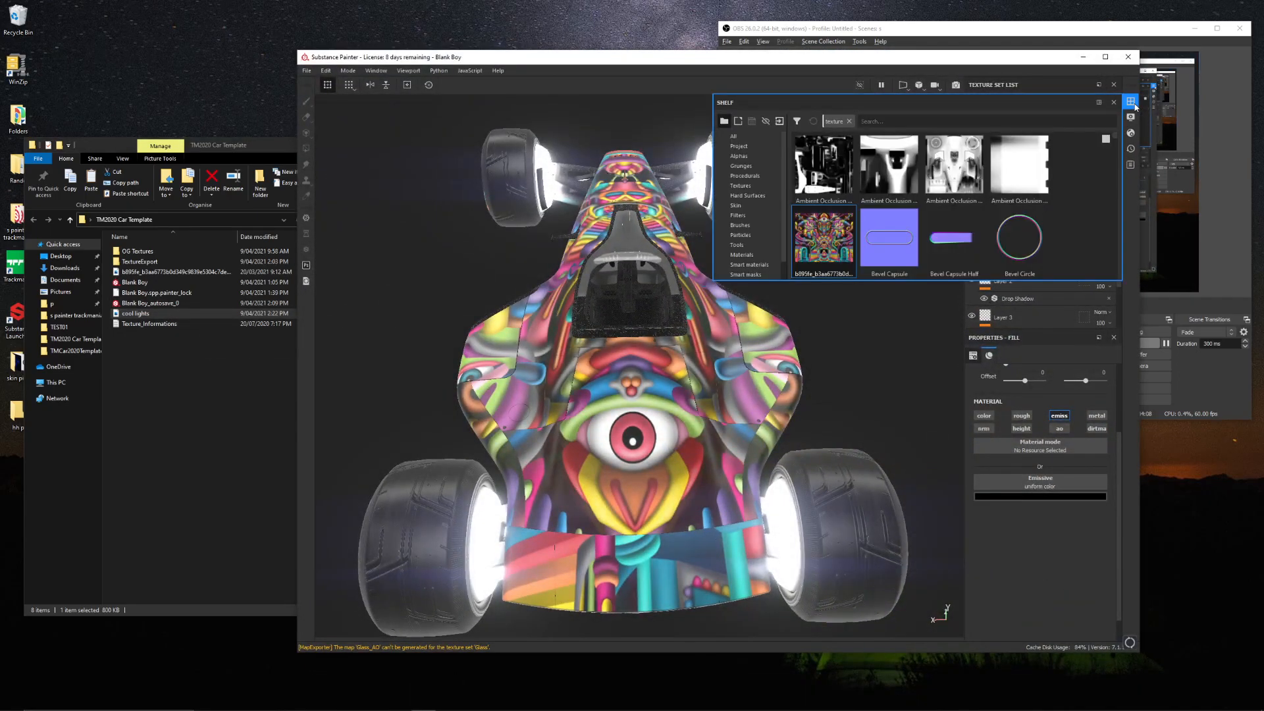
left_click_drag(145, 314, 810, 232)
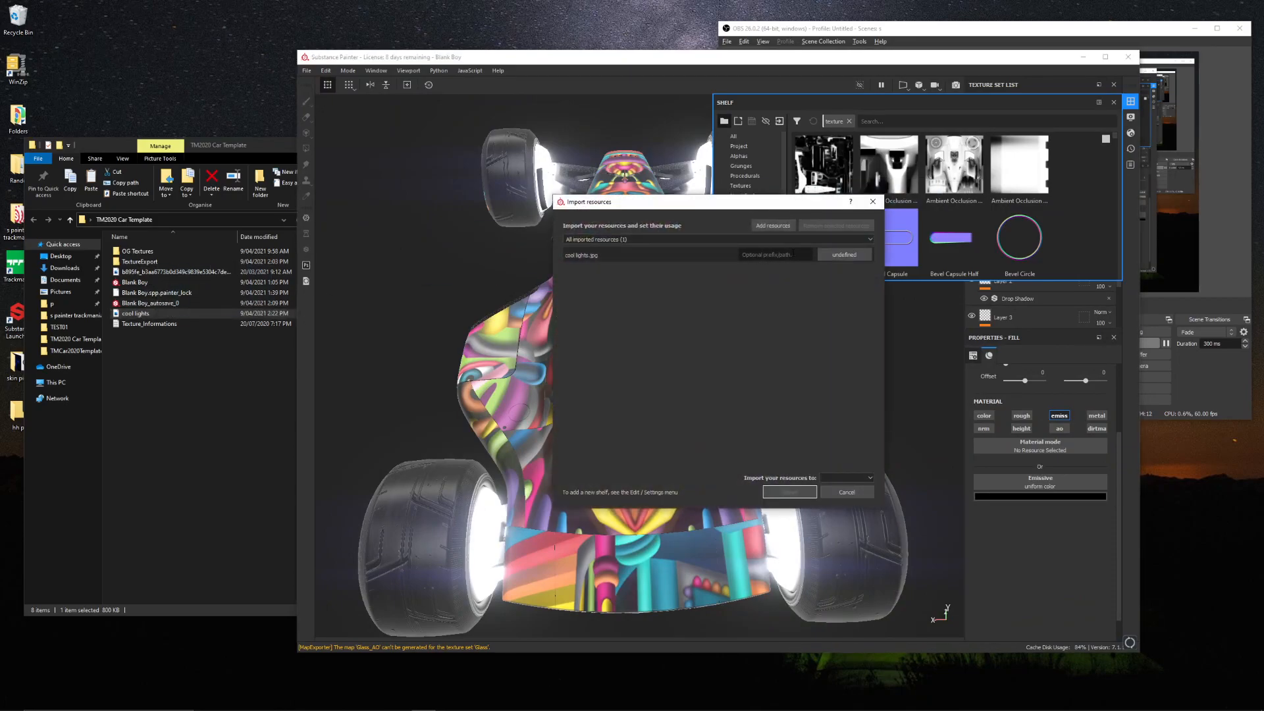
Import cool lights.jpg as a texture into the current session with the prefix path "coollights"
left_click(793, 253)
type("coollights")
left_click(844, 255)
left_click(877, 290)
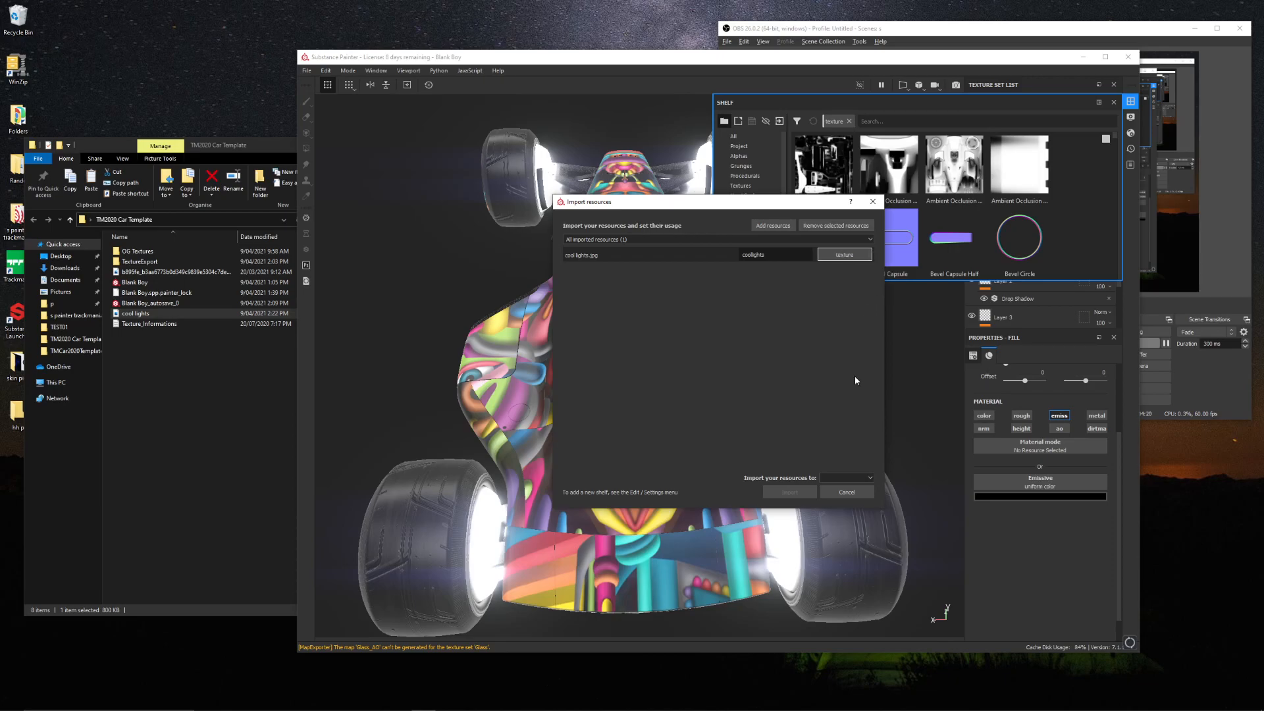
left_click(845, 478)
left_click(849, 487)
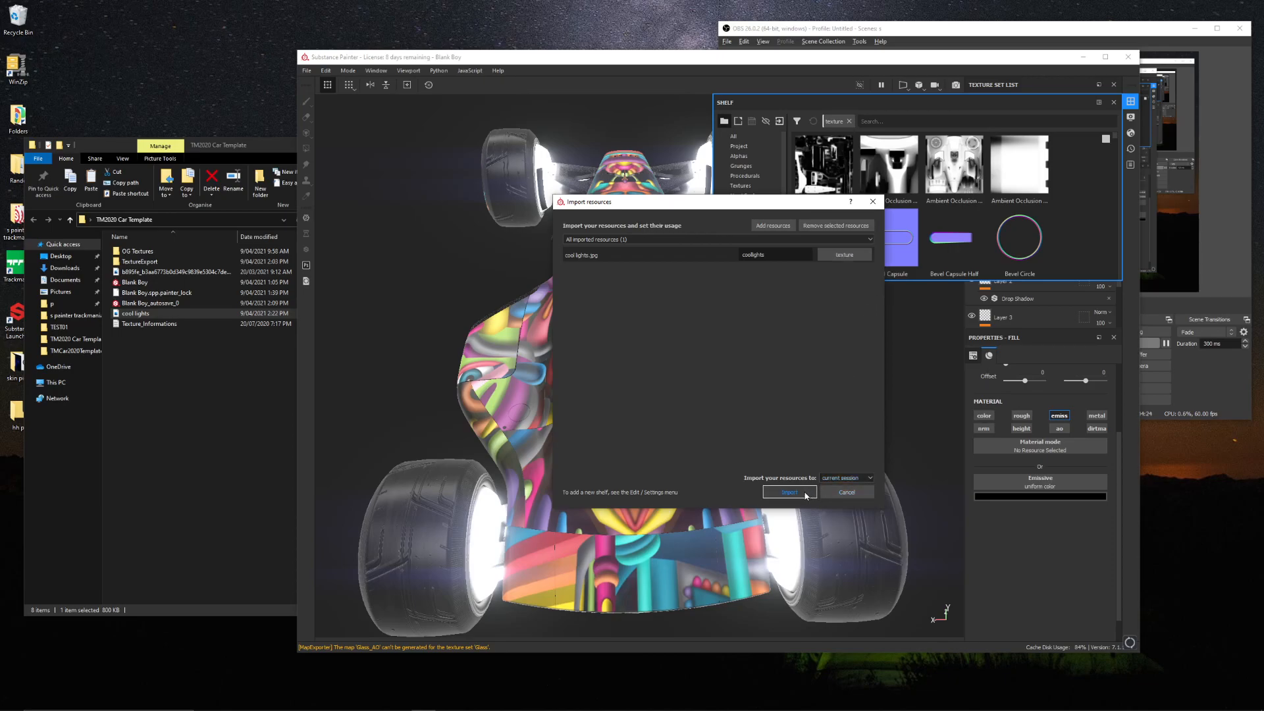
left_click(808, 493)
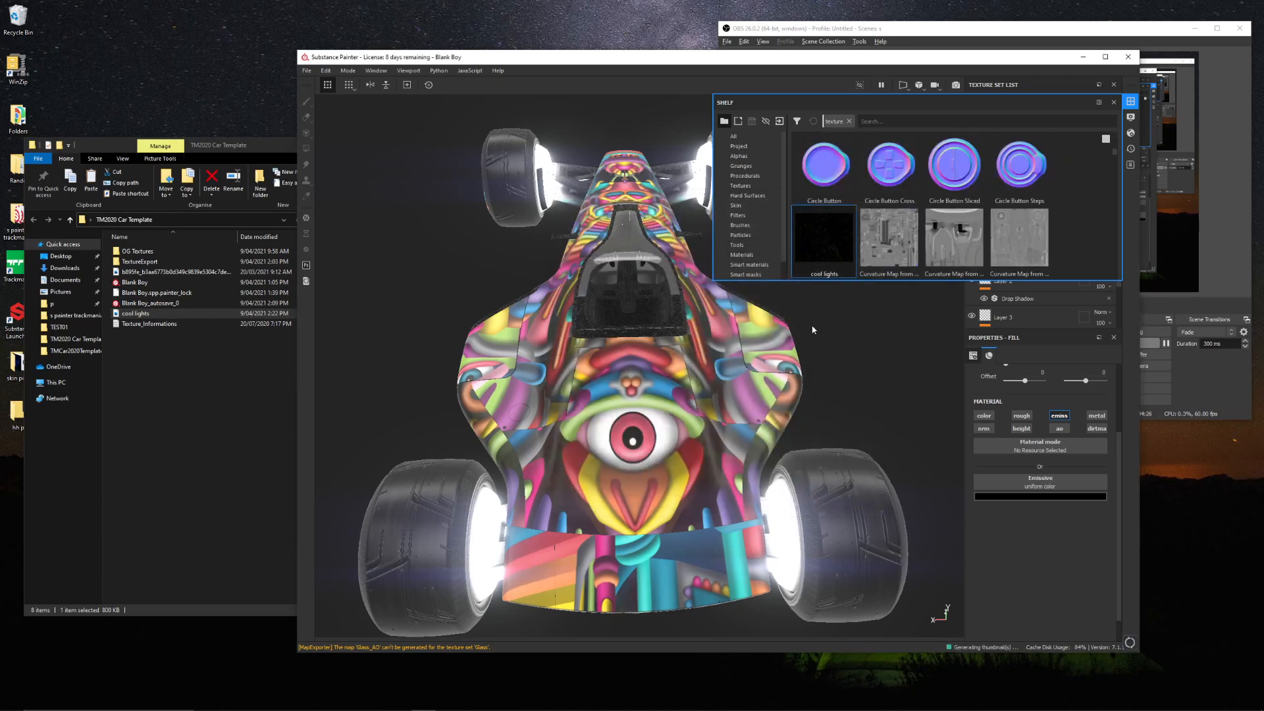
Maximize the Substance Painter window with the shelf moved clear of the layers, and select Layer 5's lower fill effect
mouse_move(912, 102)
left_mouse_down()
mouse_move(572, 134)
mouse_move(730, 134)
mouse_move(895, 65)
left_mouse_up()
double_click(763, 64)
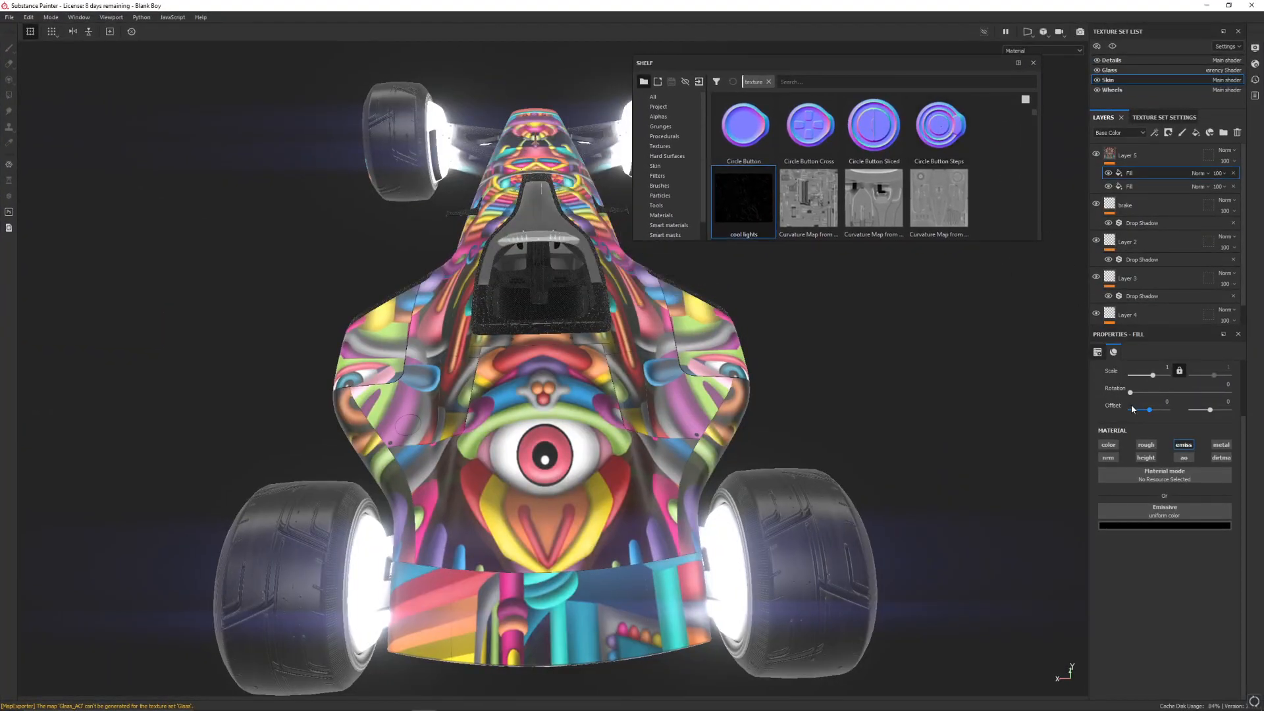
left_click(1151, 183)
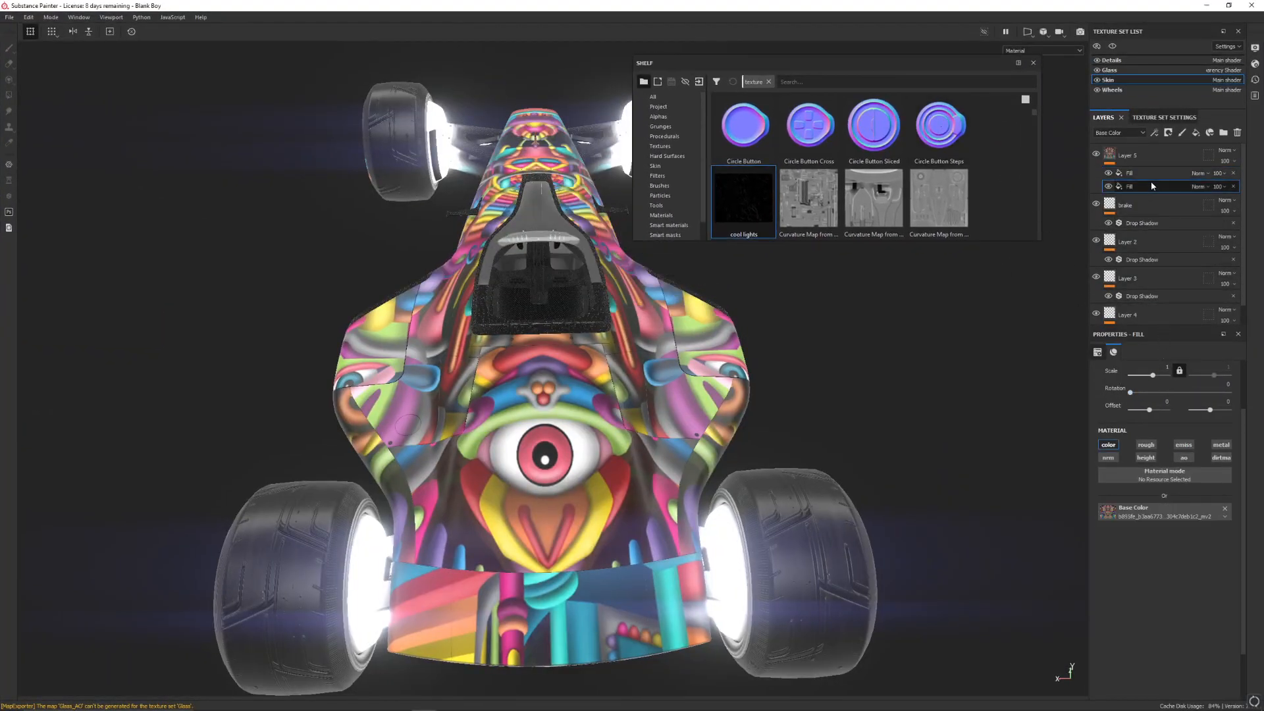
Assign the cool lights texture to the emissive channel of Layer 5's upper fill effect
left_click(1136, 172)
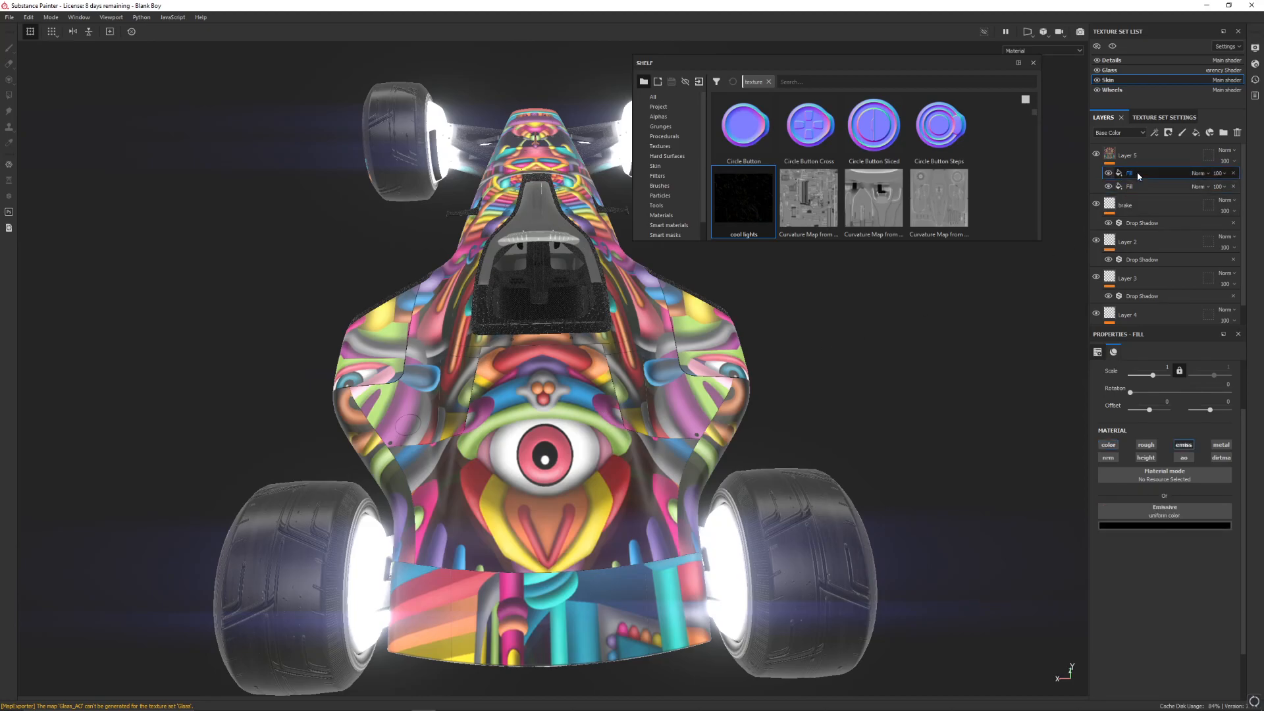
left_click_drag(743, 201, 1175, 507)
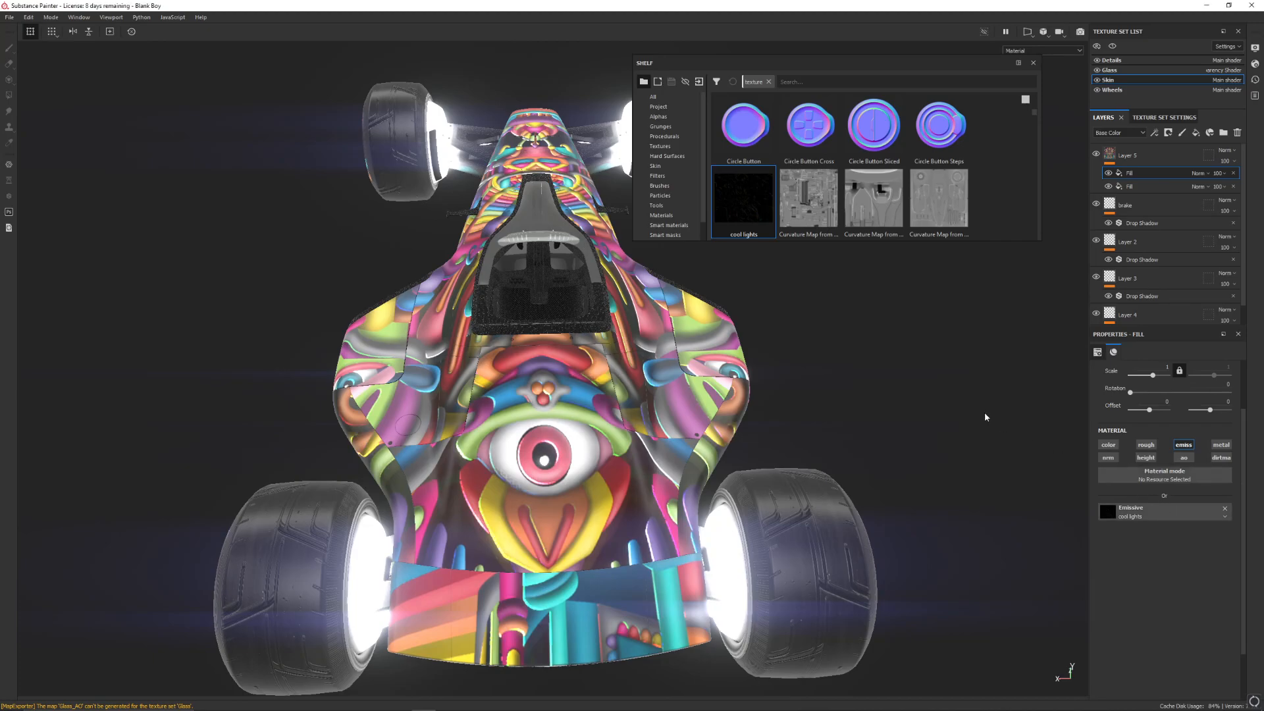
left_click_drag(354, 294, 408, 231, "alt")
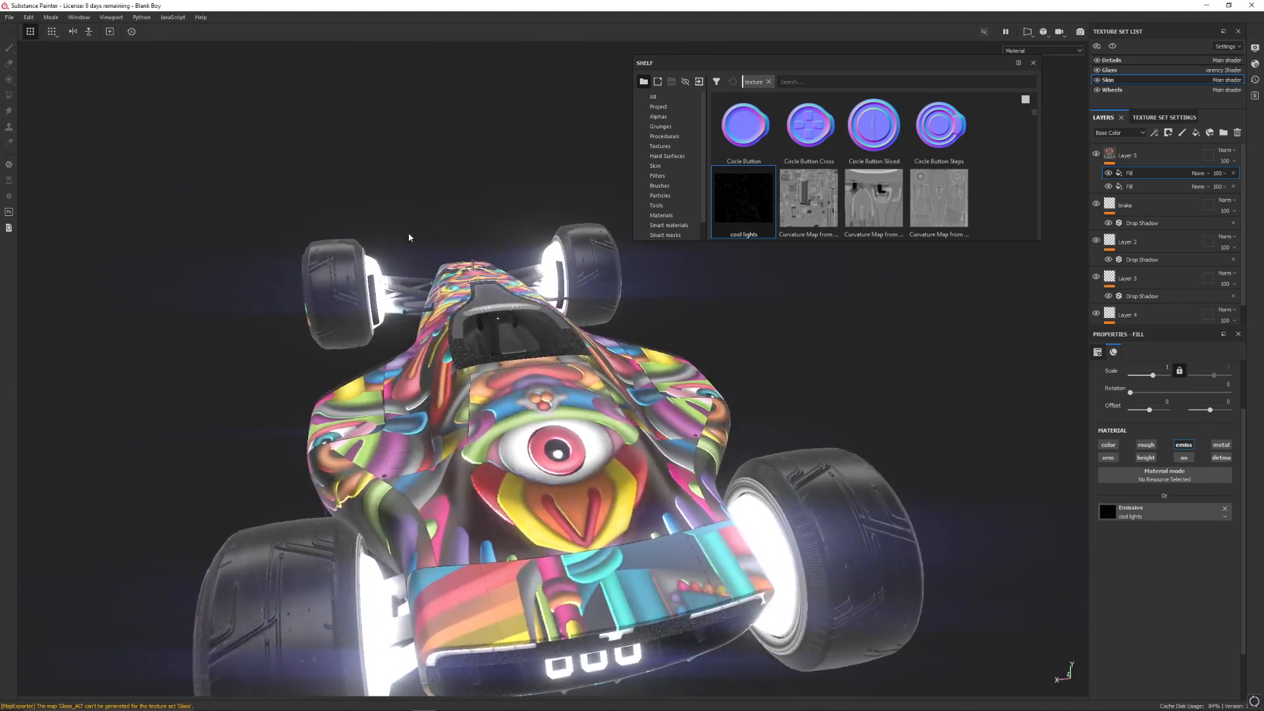
Show the Emissive channel in the layer stack and move the cool lights fill into a new layer above Layer 5
left_click(1119, 133)
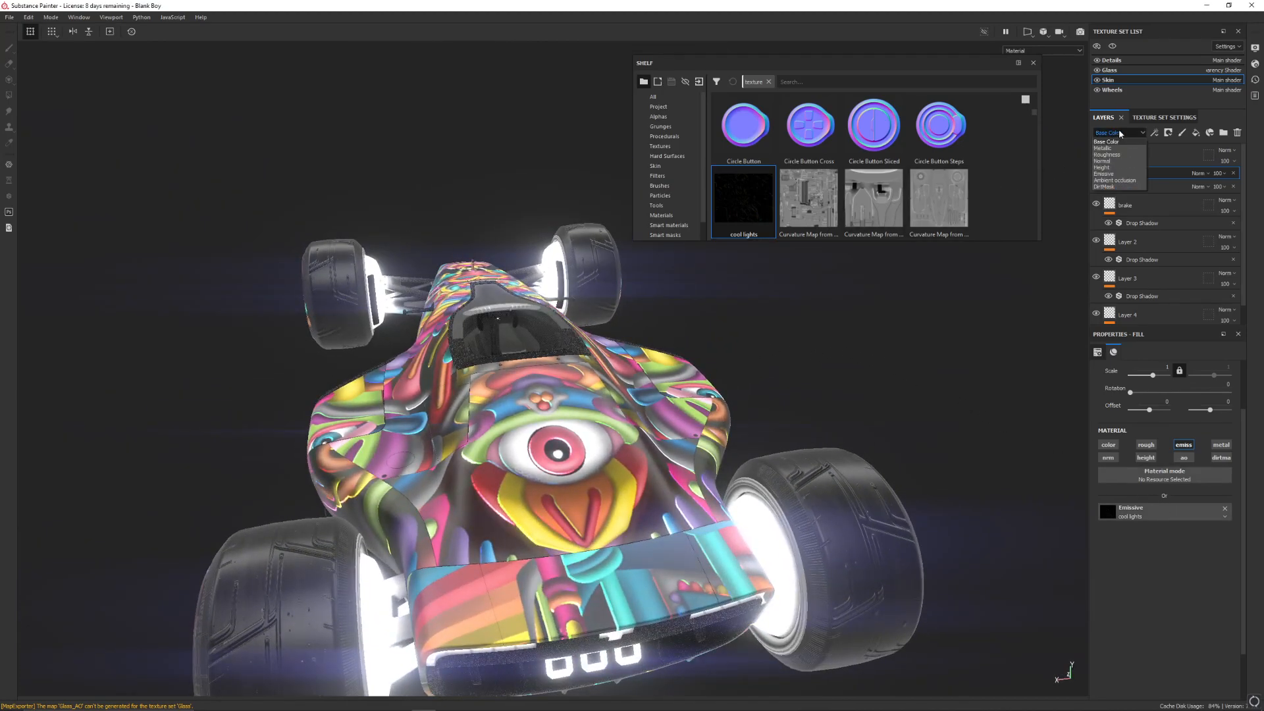
left_click(1119, 173)
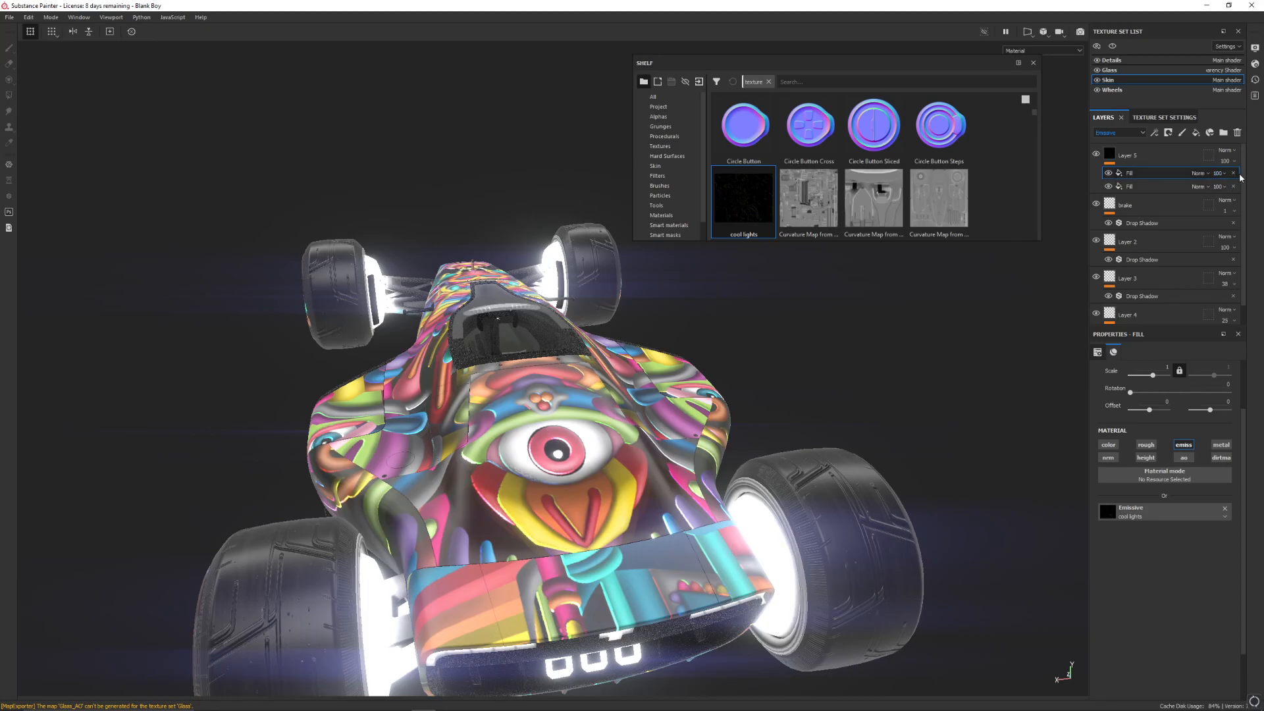
left_click(1188, 187)
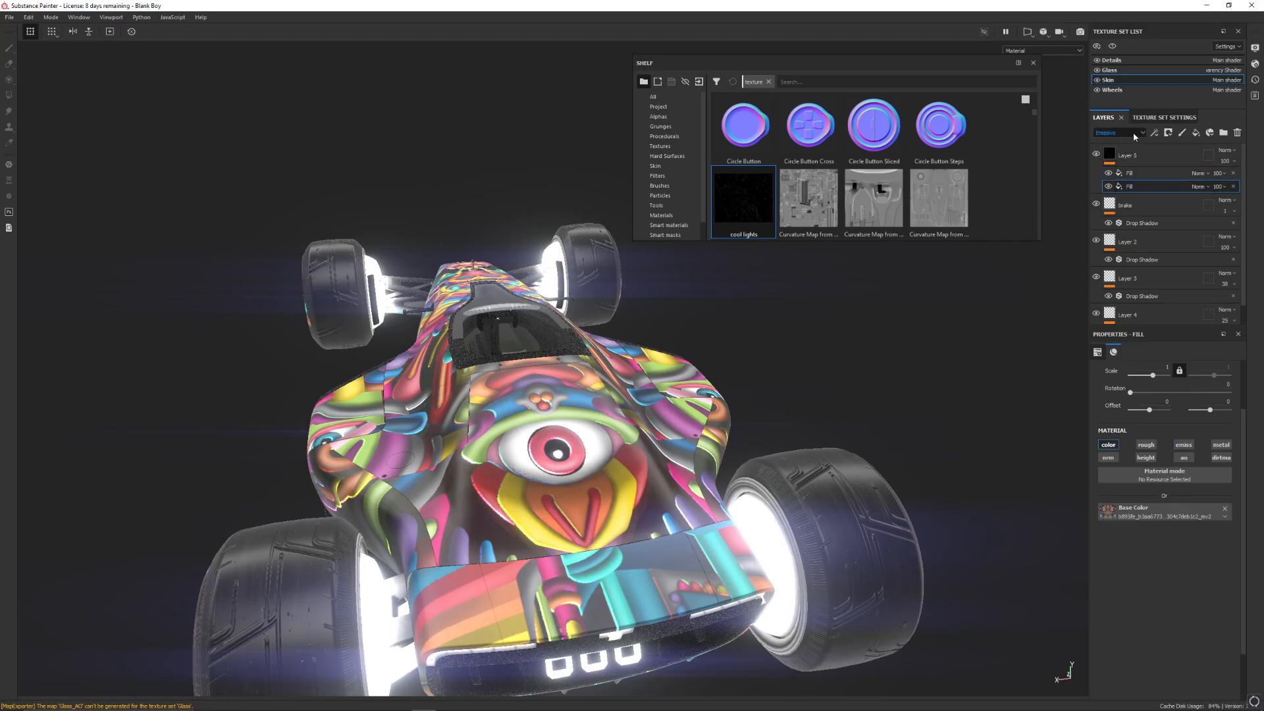
left_click(1181, 133)
left_click_drag(1145, 198, 1148, 161)
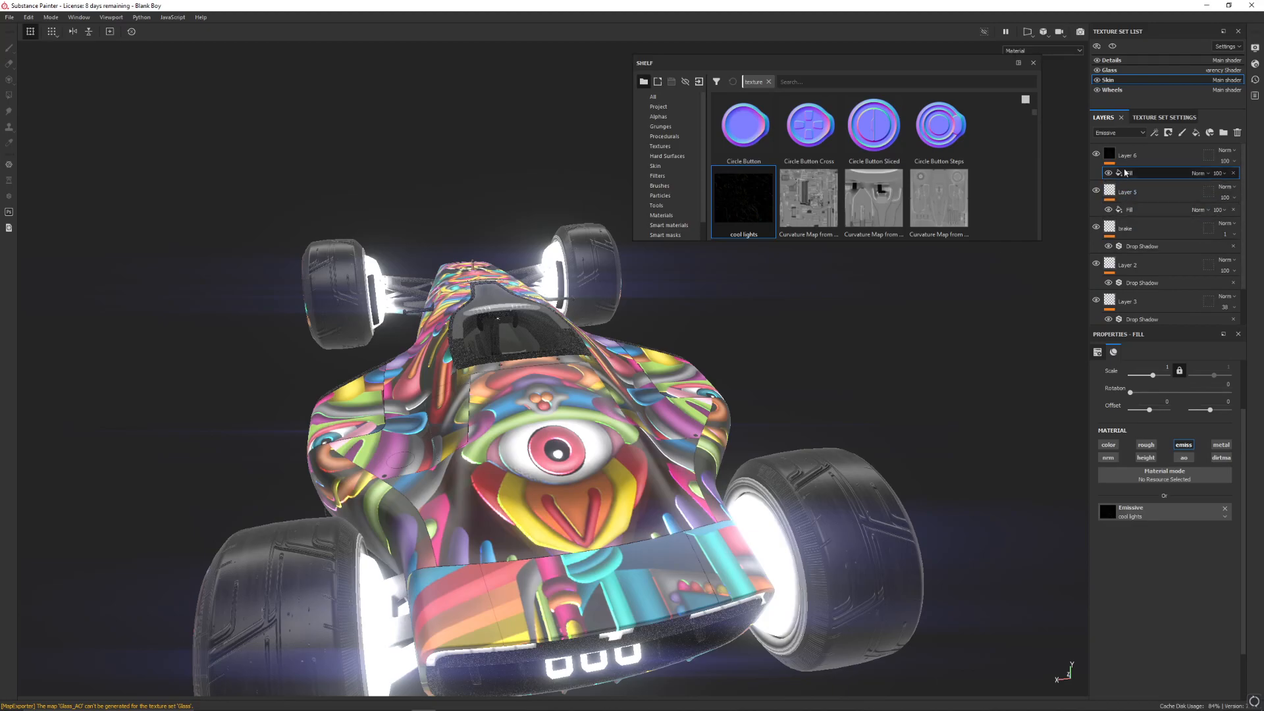
Check the fills of both layers and set the emissive opacity of Layer 6 to 1
left_click(1164, 195)
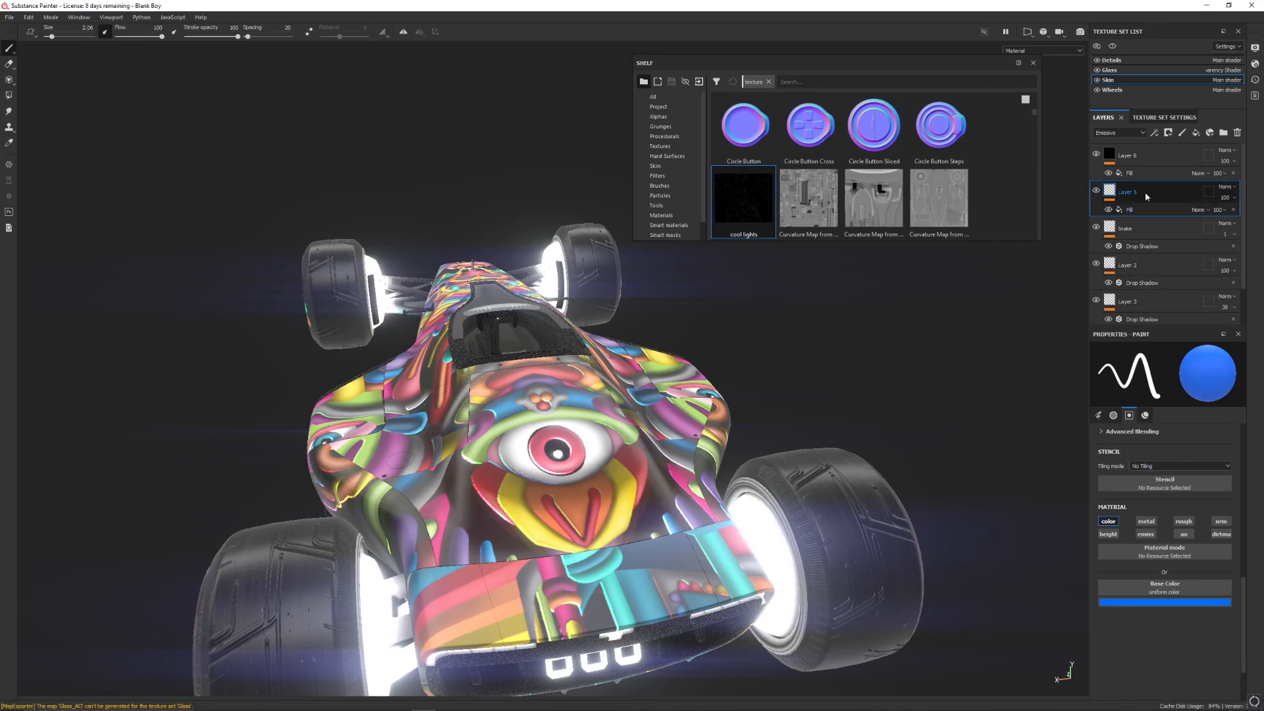
left_click(1162, 155)
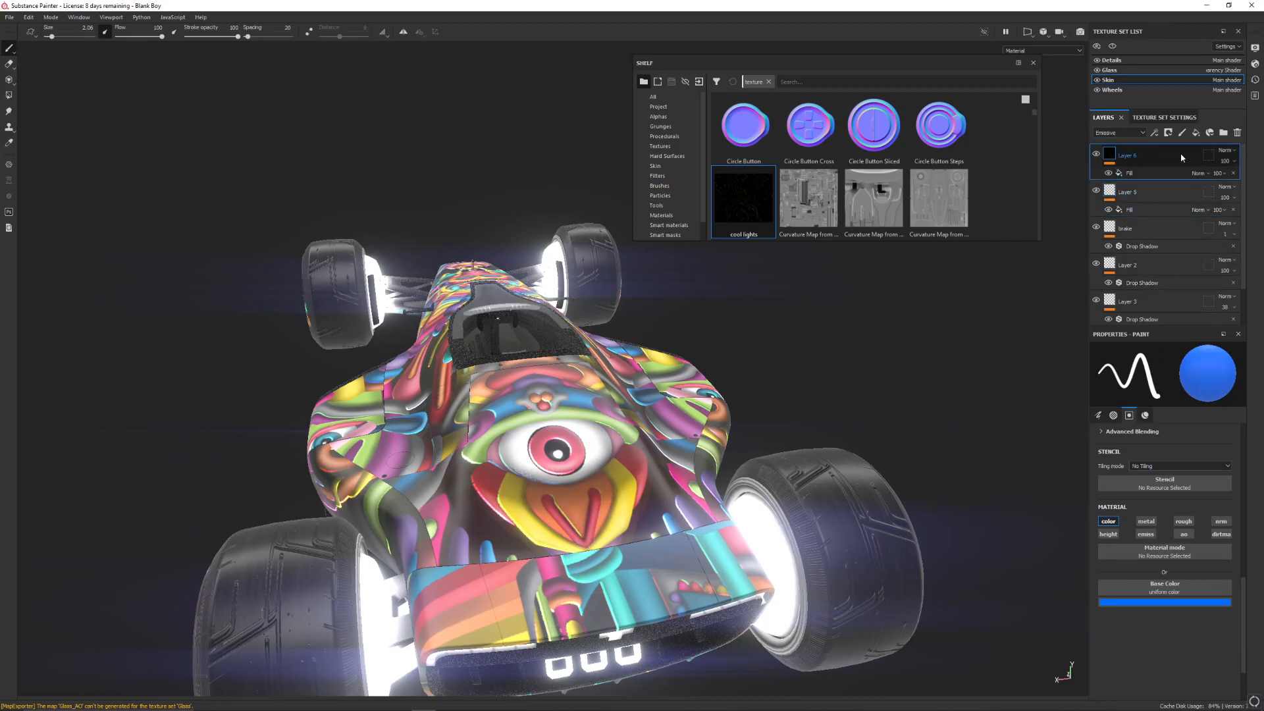
left_click(1156, 172)
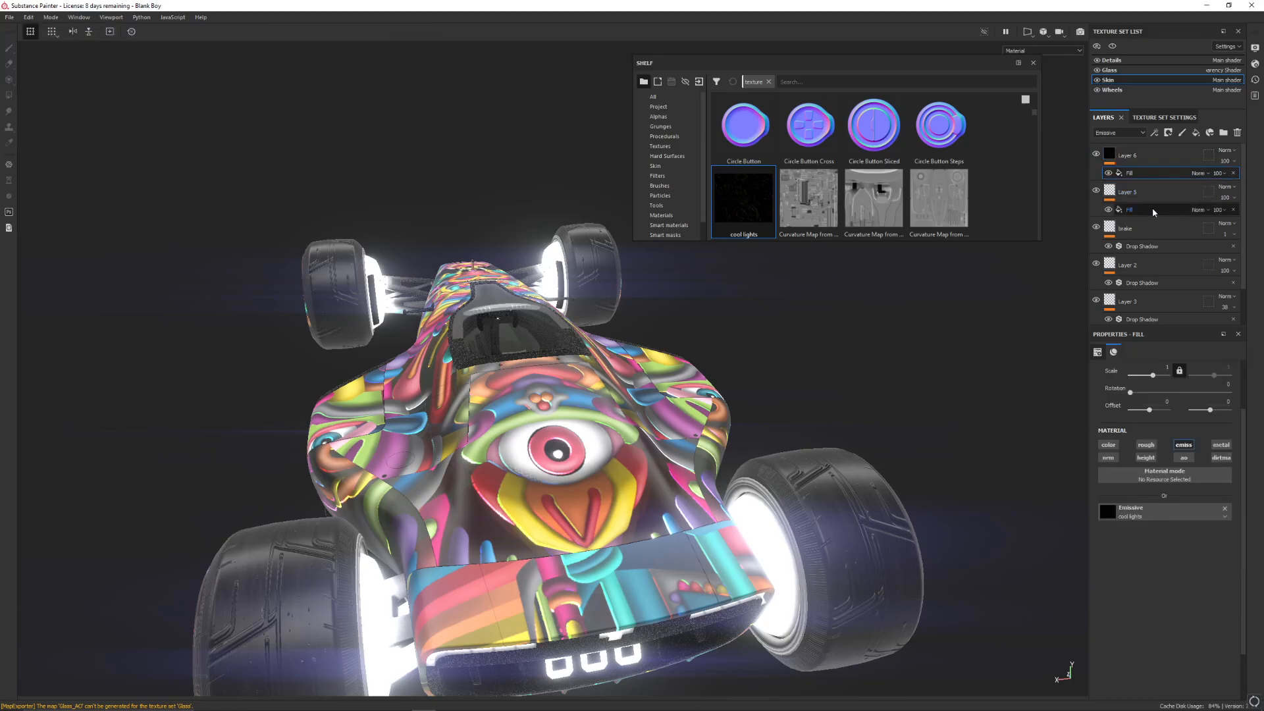
left_click(1149, 505)
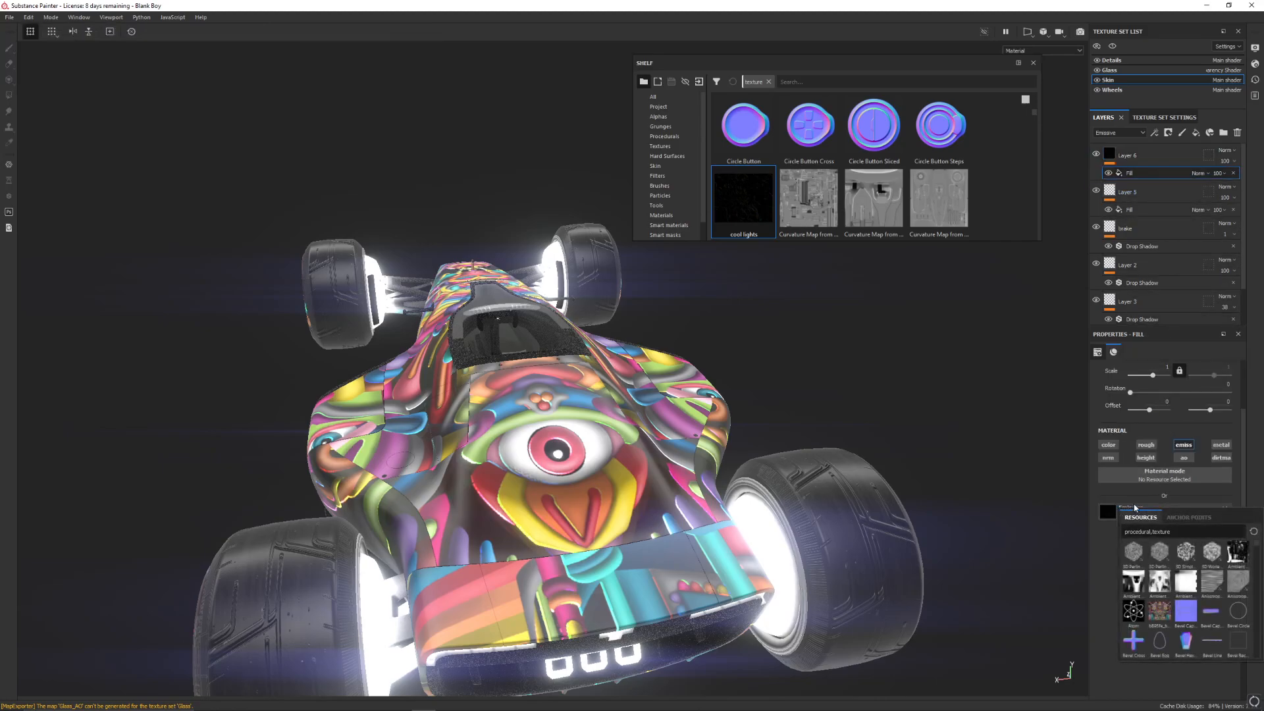
left_click(1176, 160)
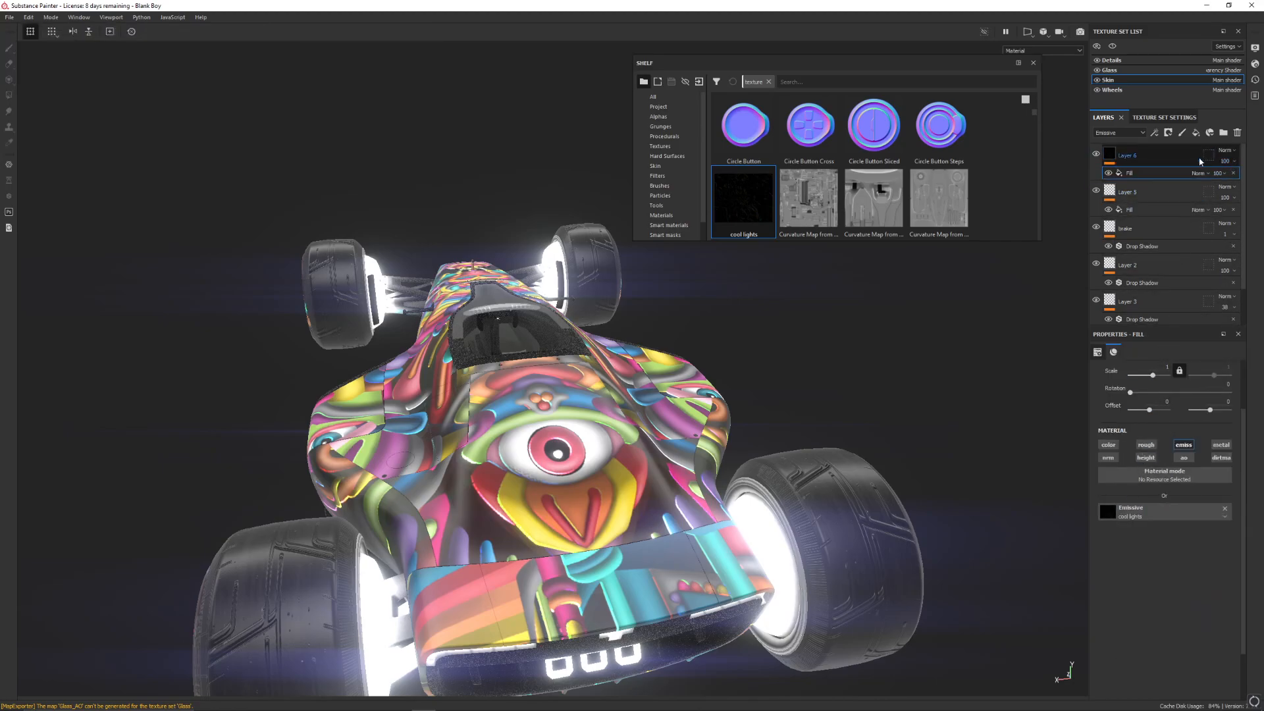
left_click(1233, 162)
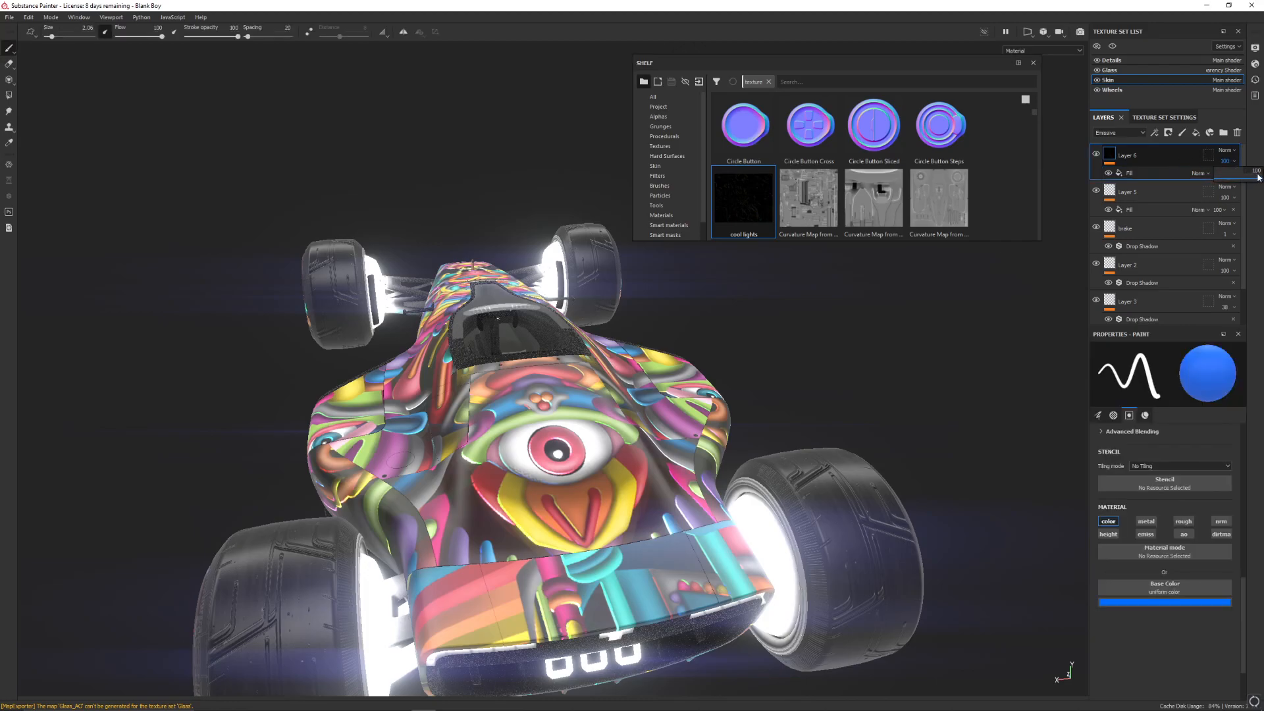
left_click_drag(1258, 179, 1217, 183)
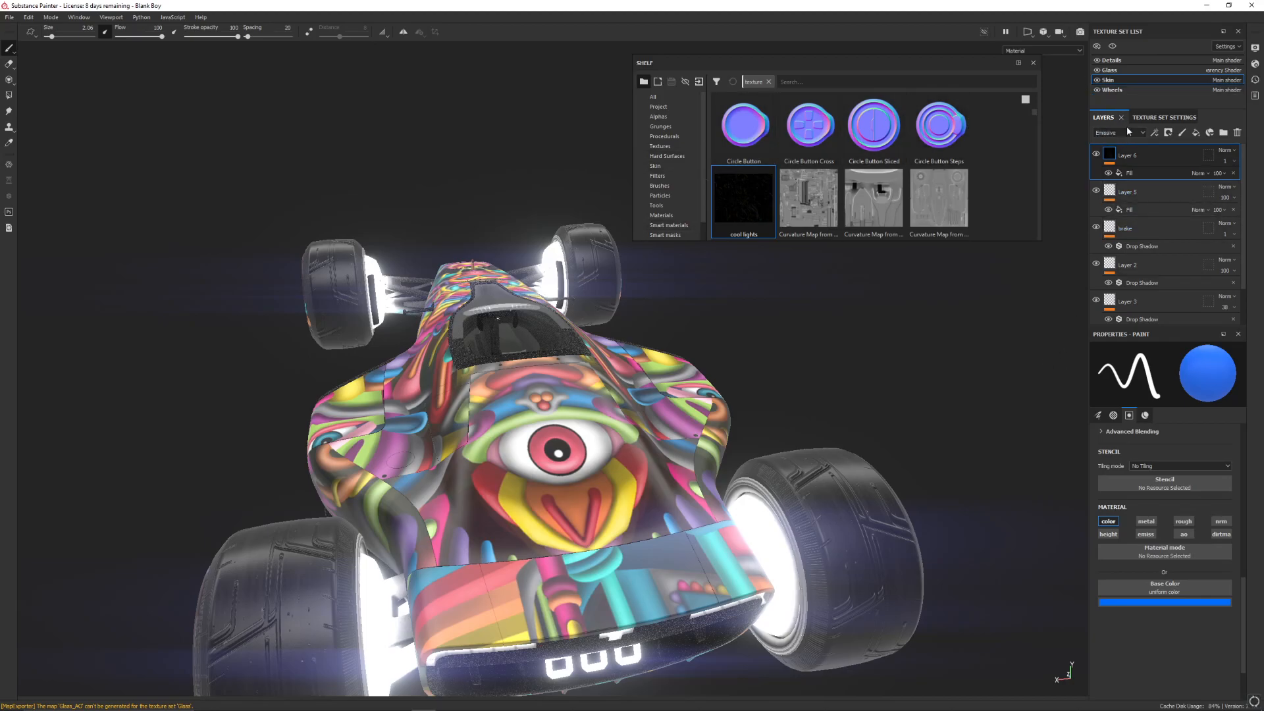
Close the shelf and set up a texture export restricted to the Skin texture set
left_click(1033, 63)
left_click(8, 17)
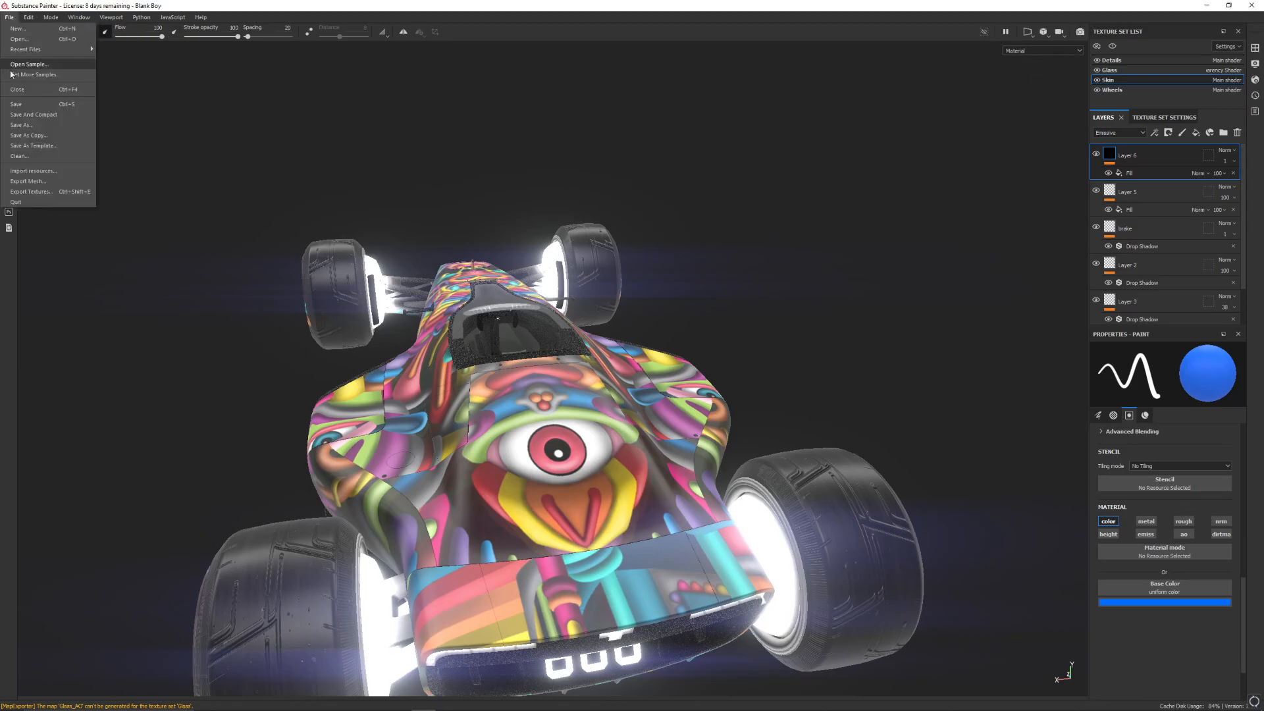
left_click(33, 192)
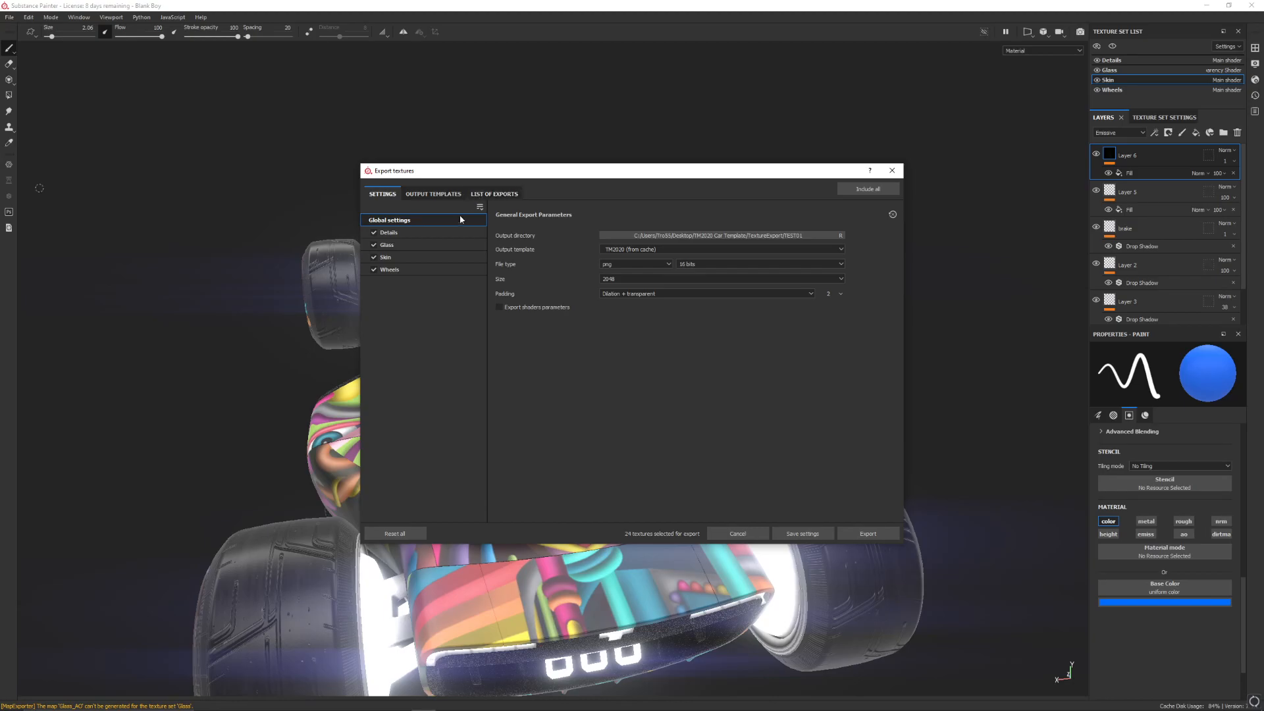
left_click(374, 245)
left_click(374, 233)
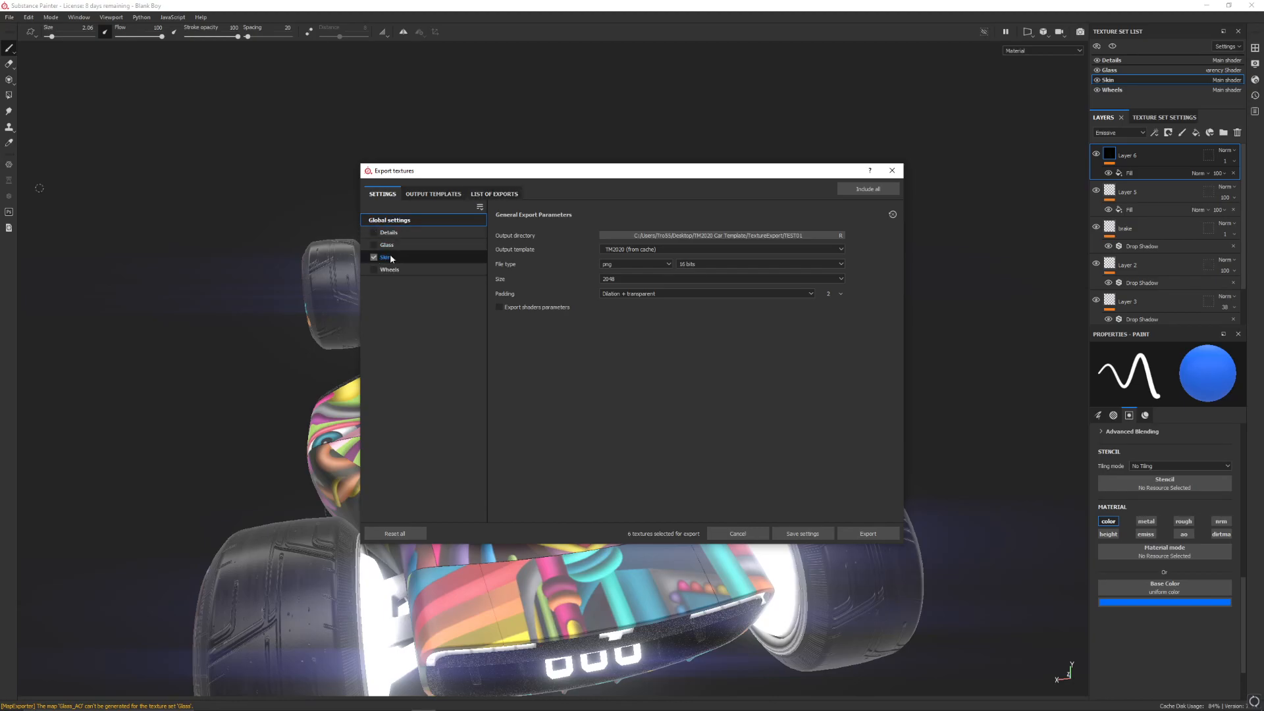
Export only the Skin set's _B and _I maps as 16-bit PNG files and close the export dialog
left_click(400, 258)
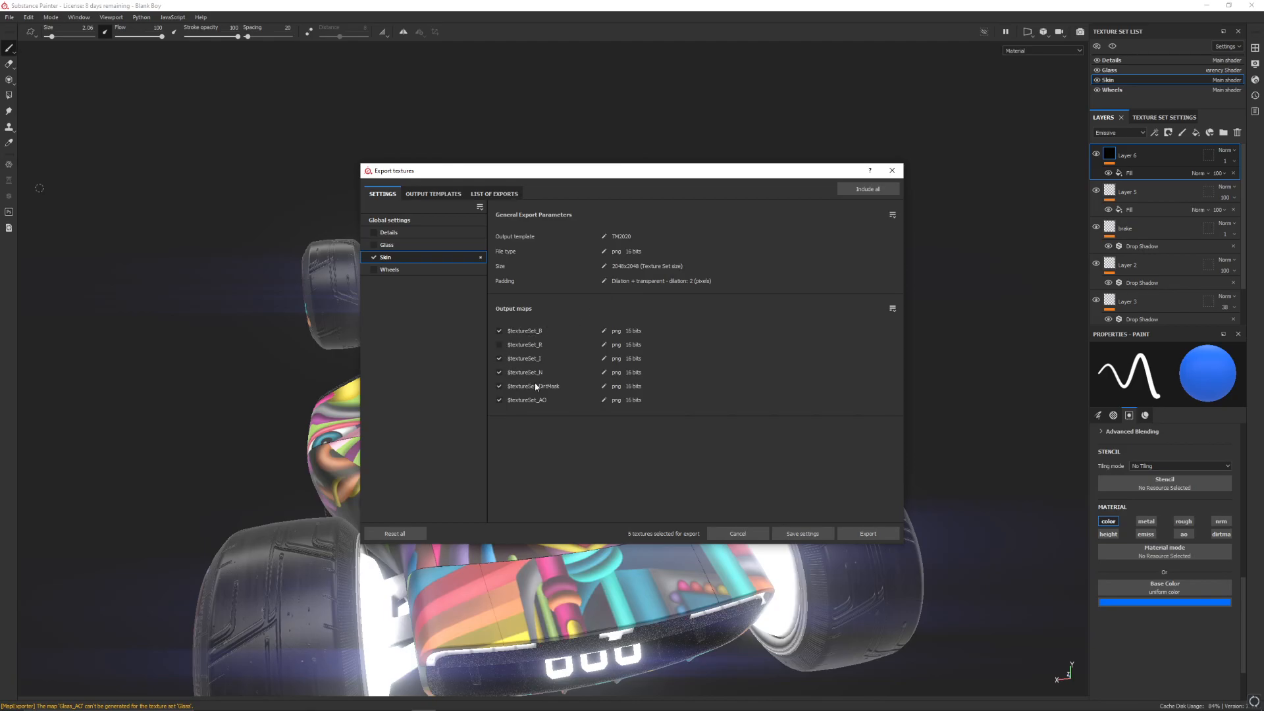
left_click(499, 373)
left_click(500, 400)
left_click(868, 533)
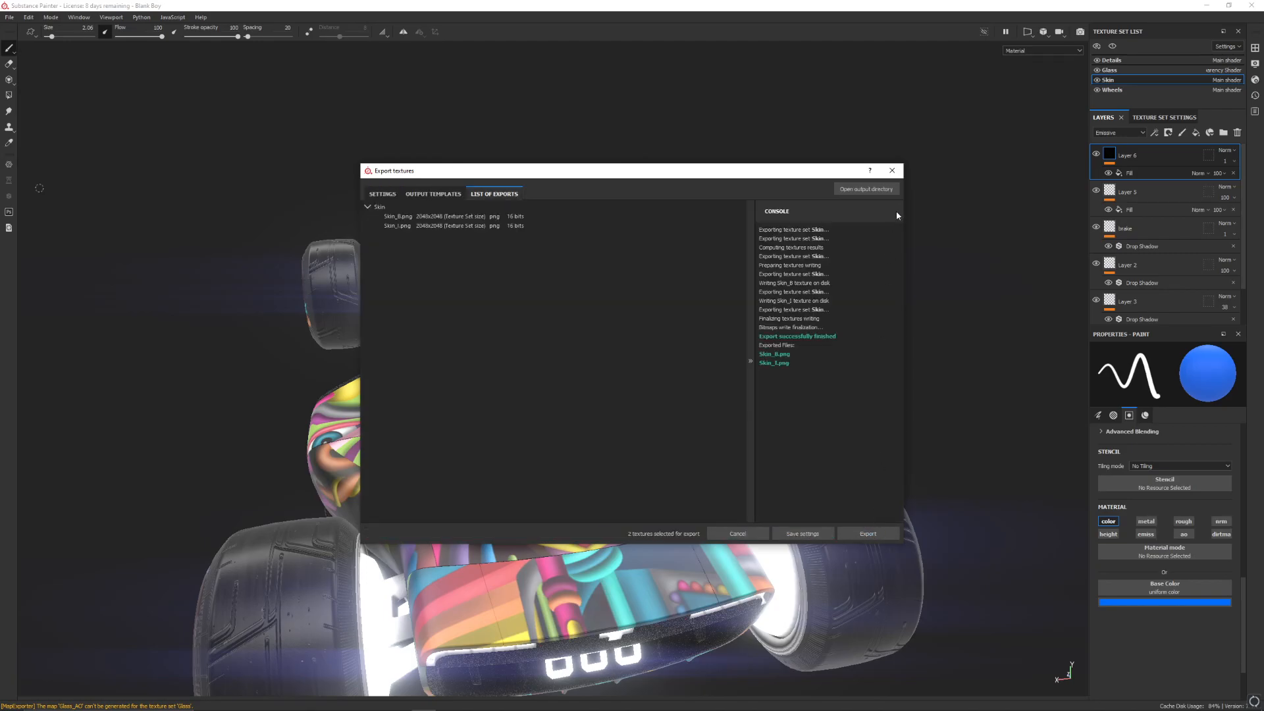
left_click(892, 171)
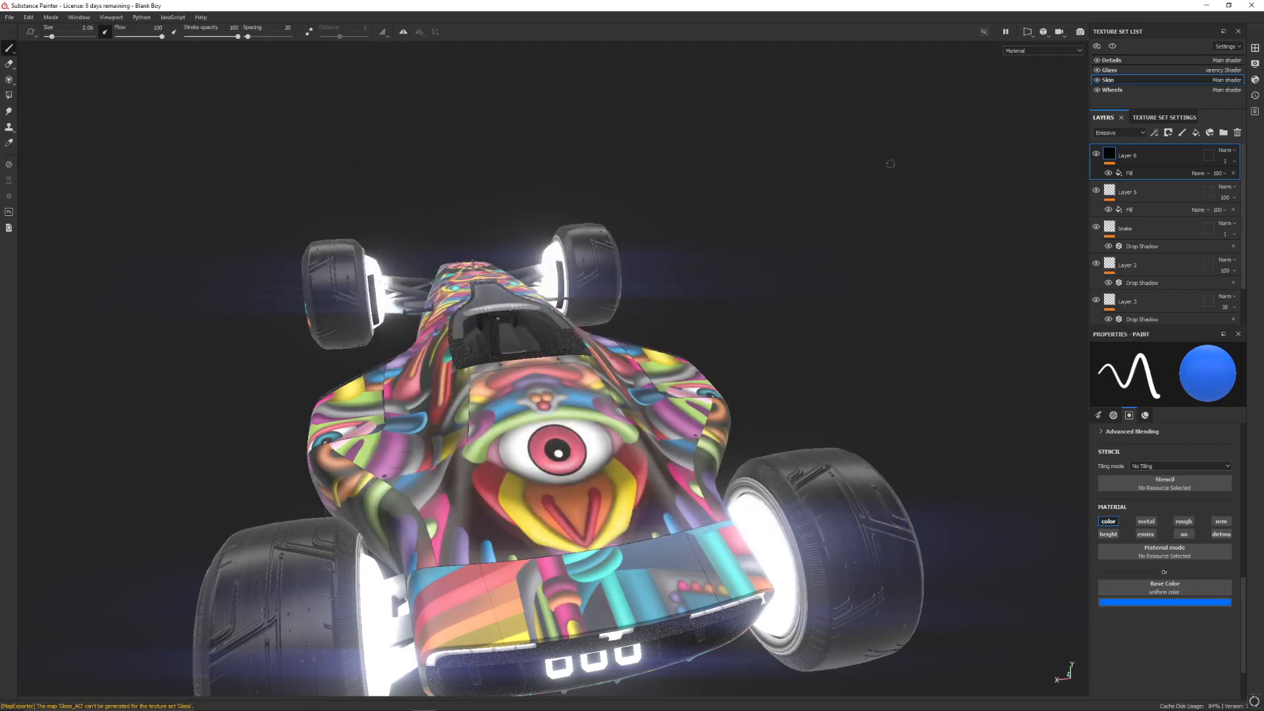
Minimize Substance Painter and open the TextureExport\TEST01 folder to locate the Skin_B and Skin_I files
left_click(1208, 8)
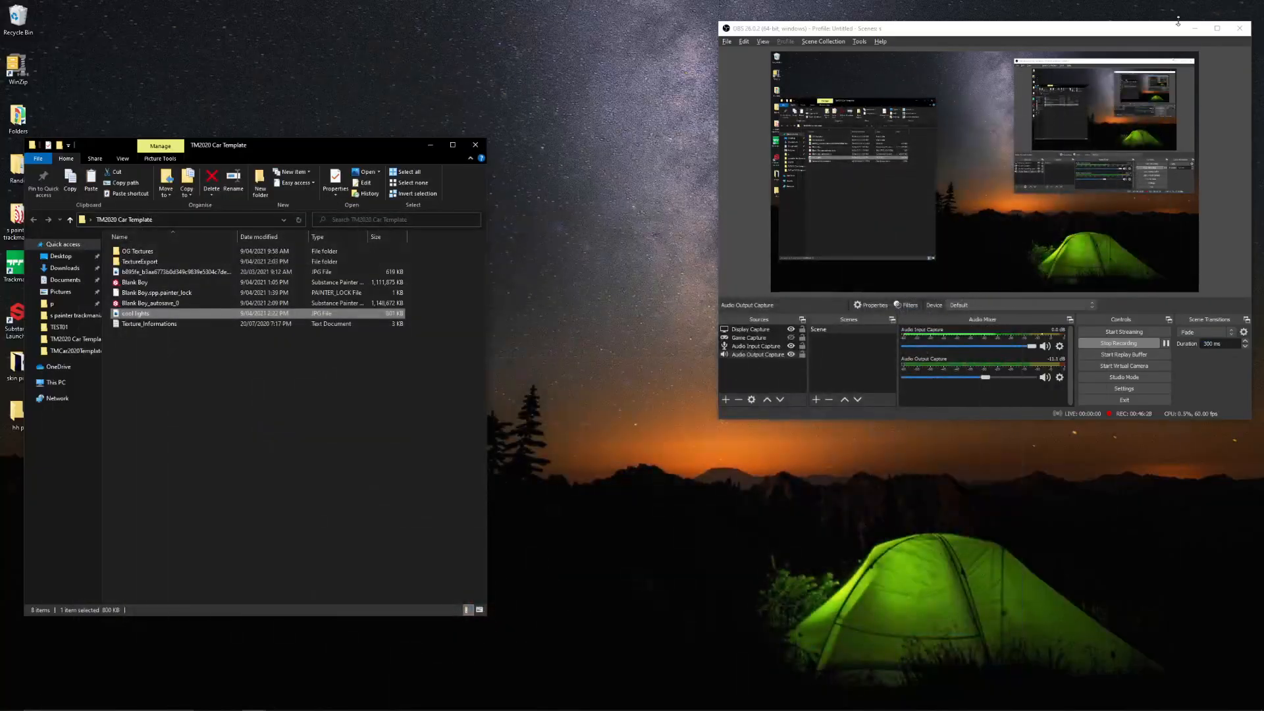
double_click(180, 261)
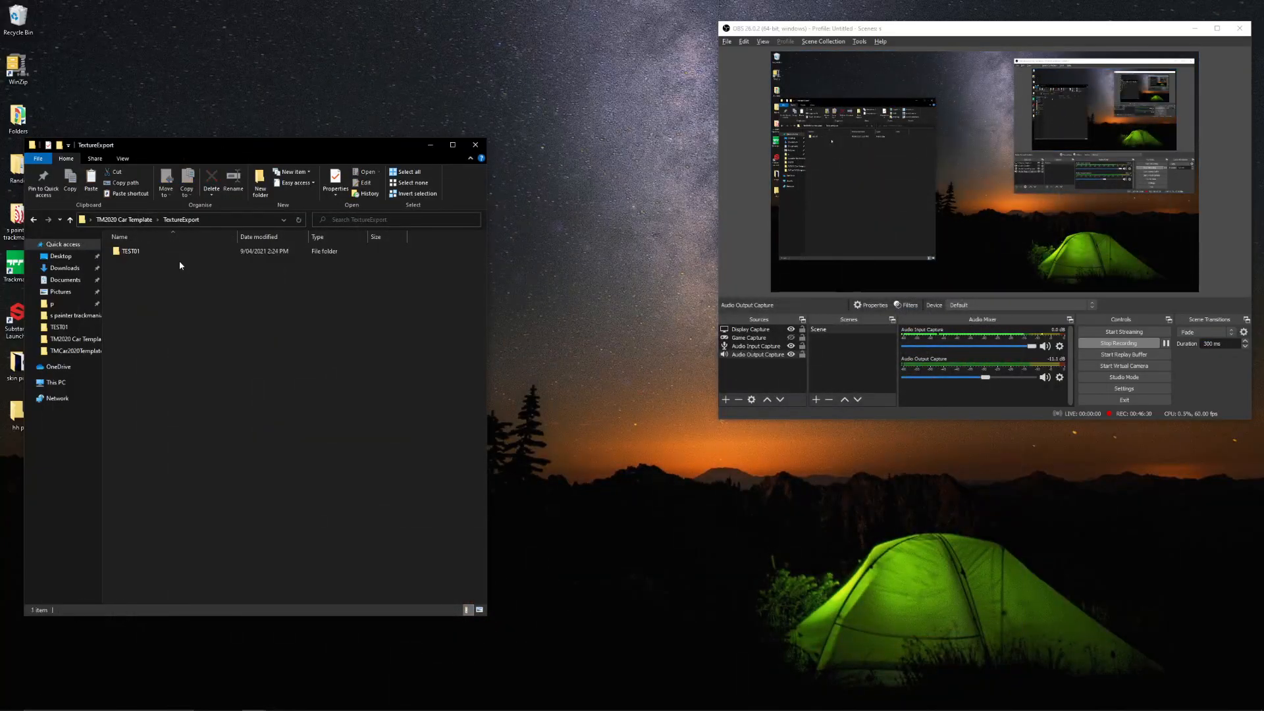
double_click(176, 254)
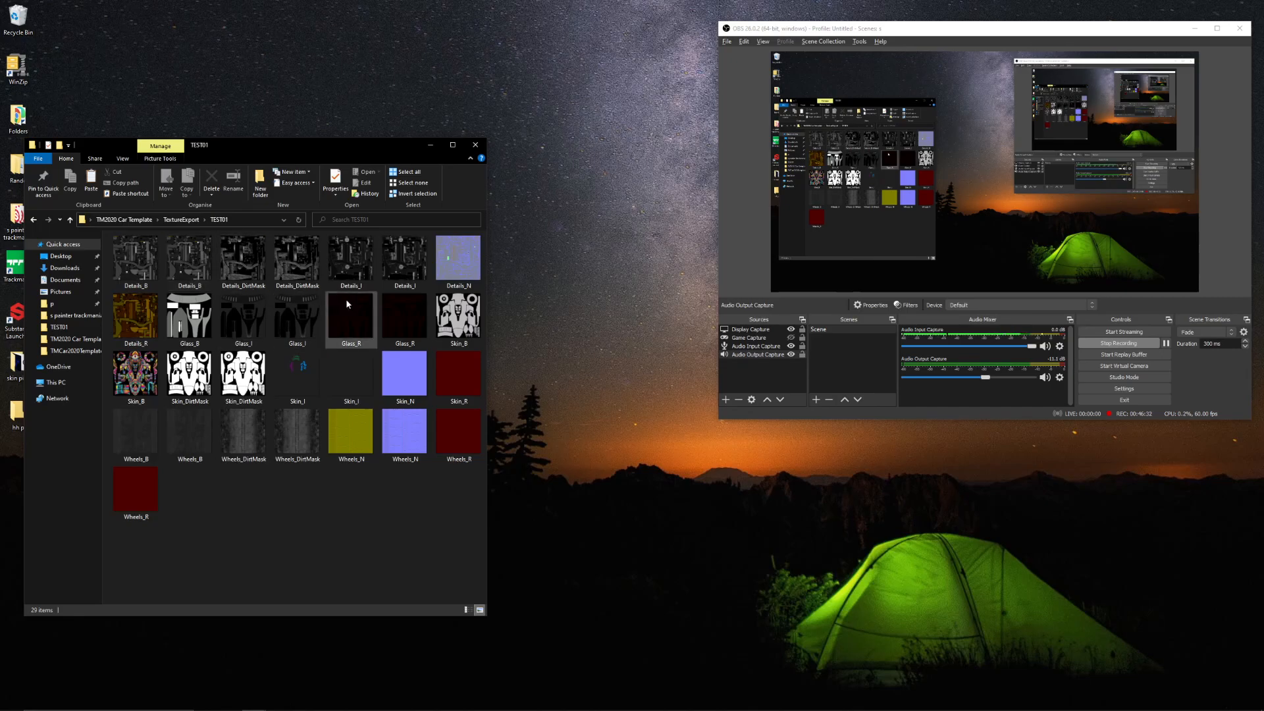
mouse_move(139, 368)
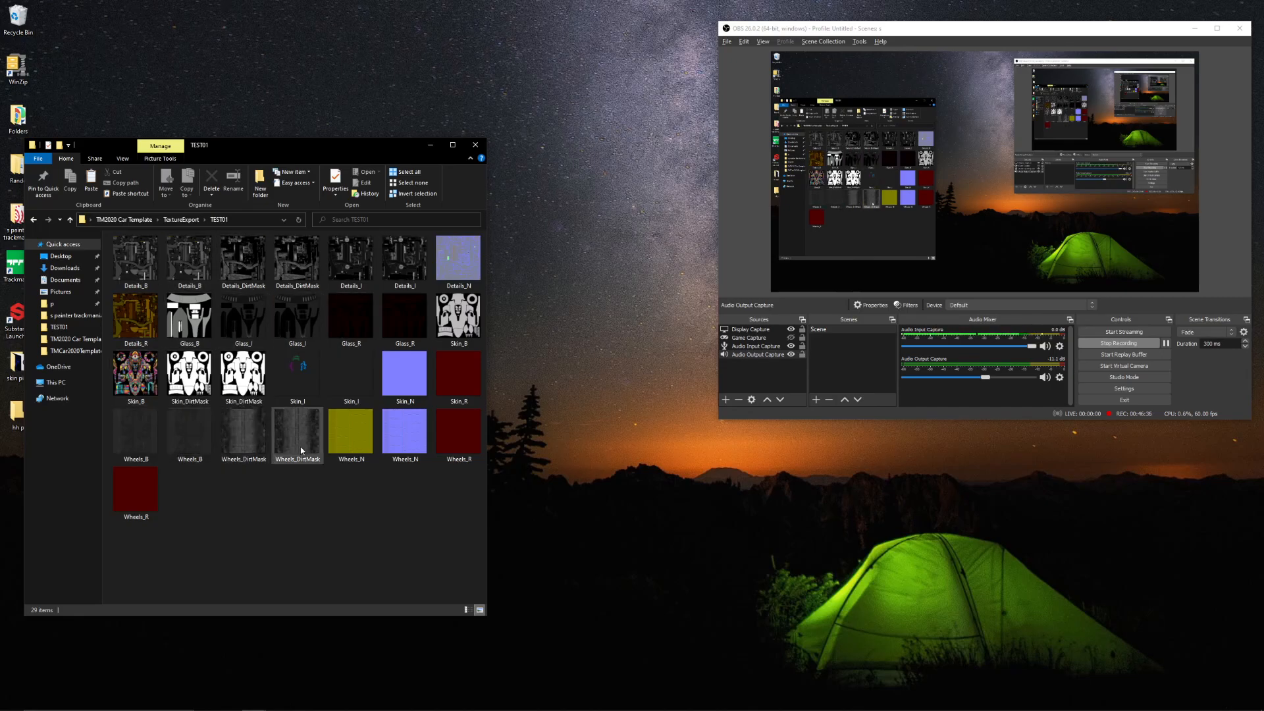
mouse_move(314, 384)
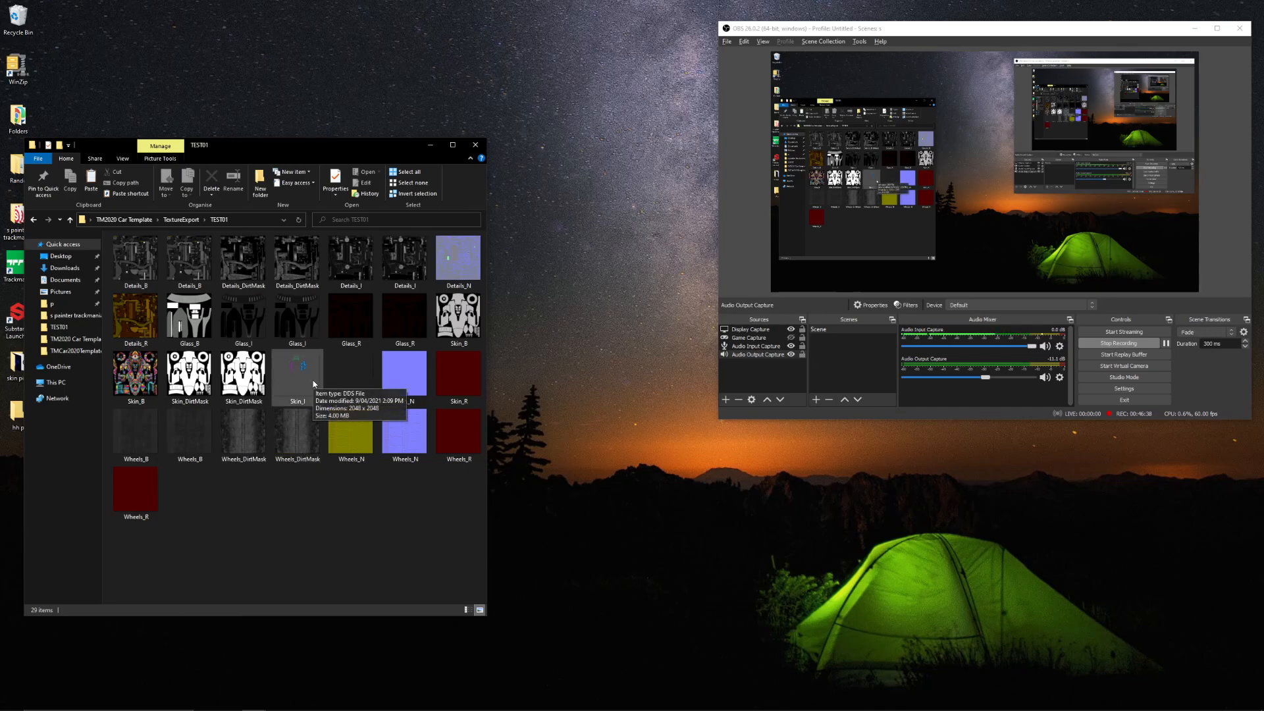
Open the starter archive from the CarSport folder in WinRAR beside the TEST01 folder, and minimize the CarSport window
left_click_drag(338, 146, 663, 105)
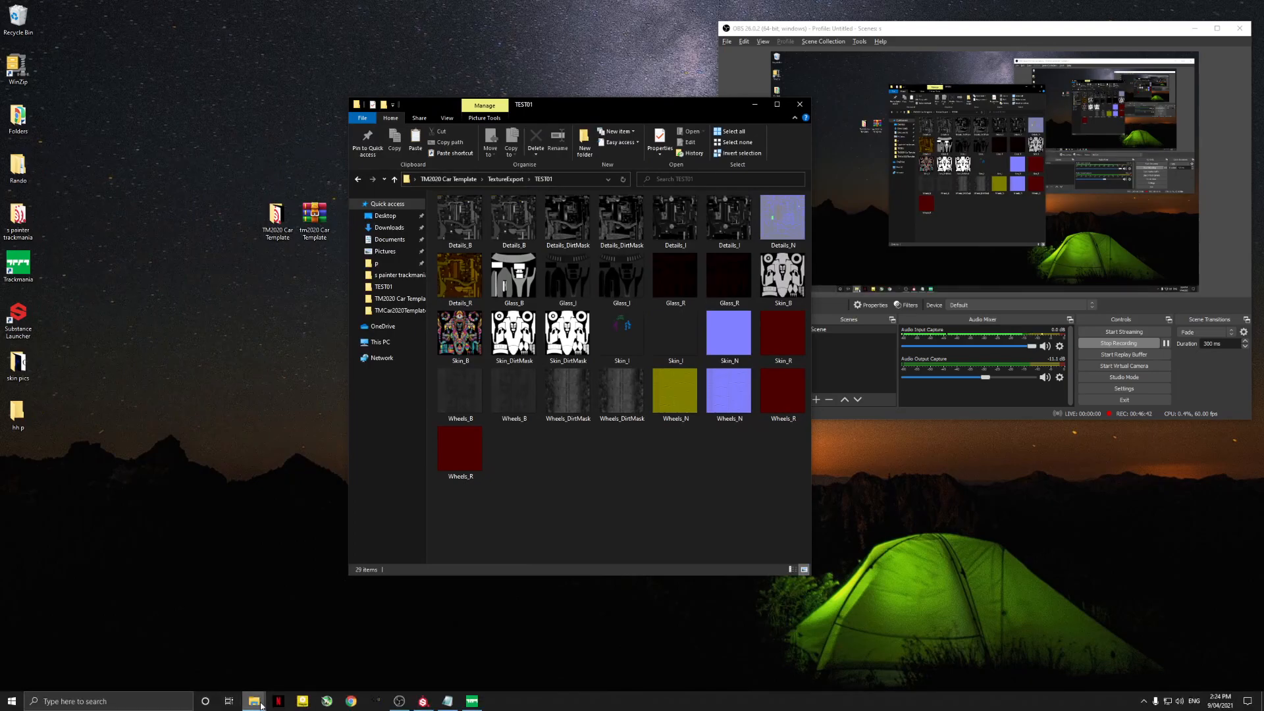
mouse_move(262, 692)
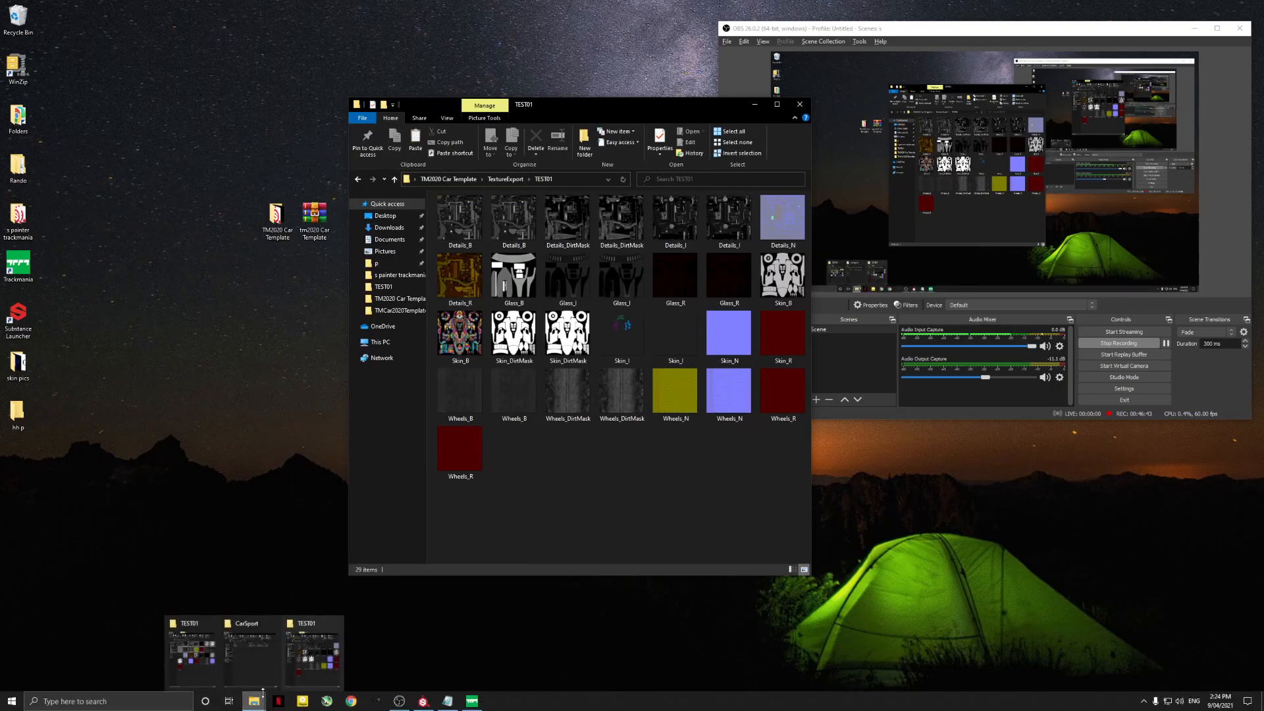
left_click(270, 656)
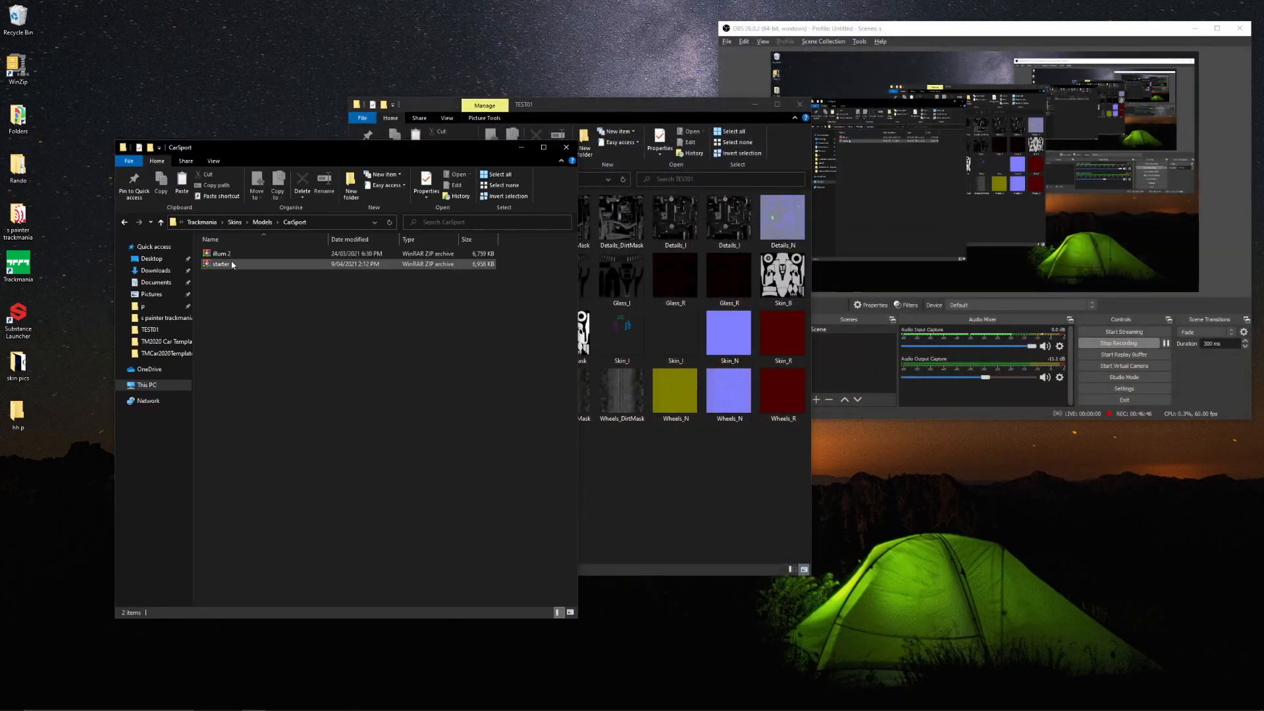
double_click(232, 263)
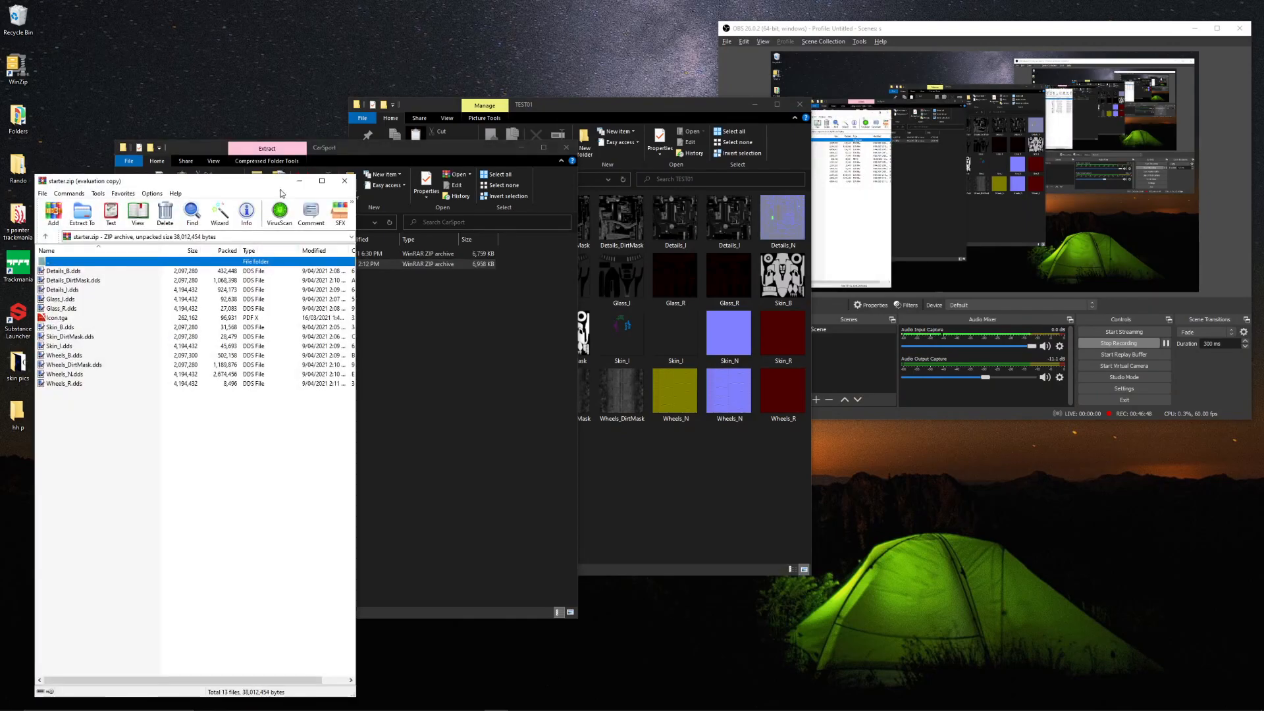
left_click(493, 146)
left_click_drag(494, 146, 748, 289)
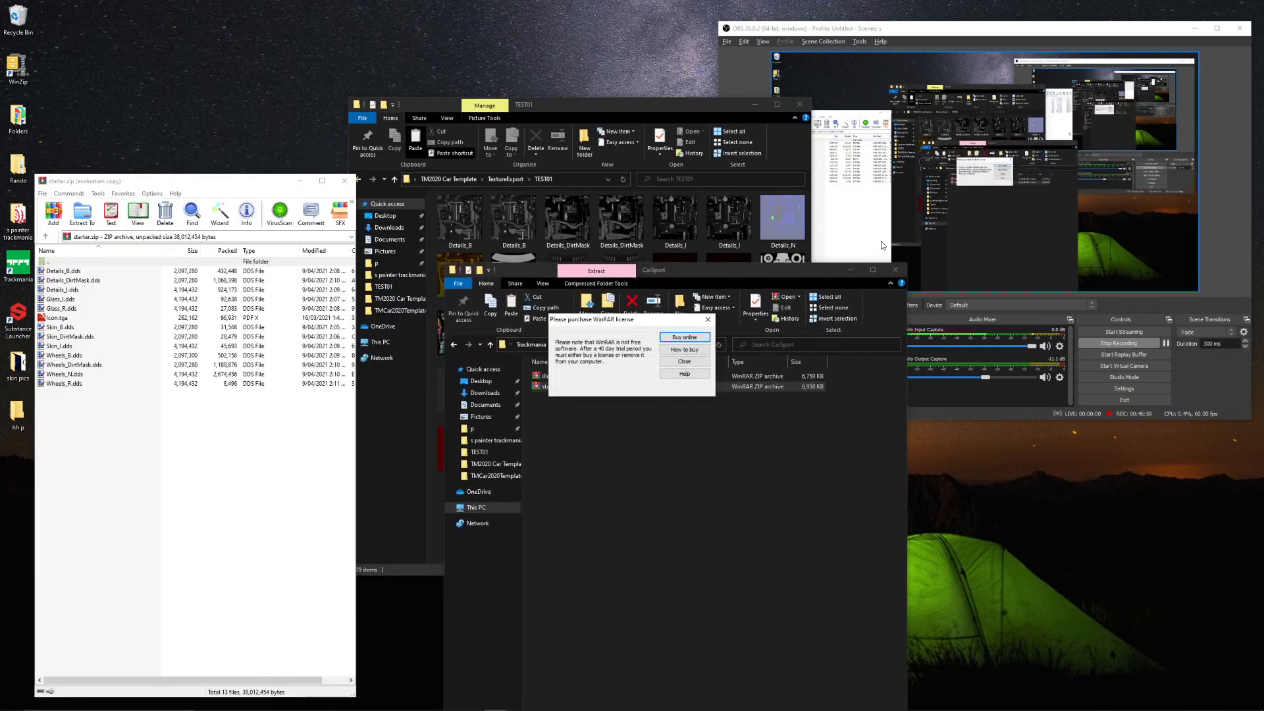
left_click(708, 319)
left_click(850, 270)
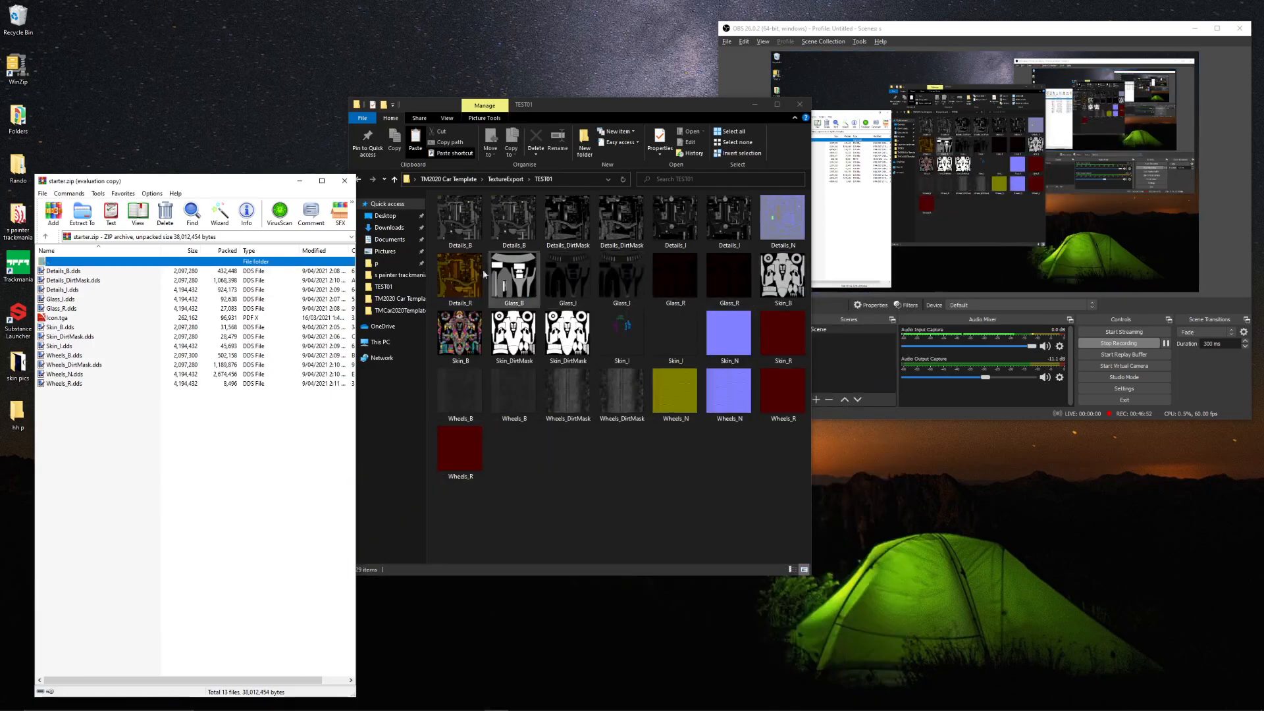
Add Skin_B.png and the existing Skin_I.dds from the TEST01 folder to starter.zip with the default archive settings
left_click(459, 346)
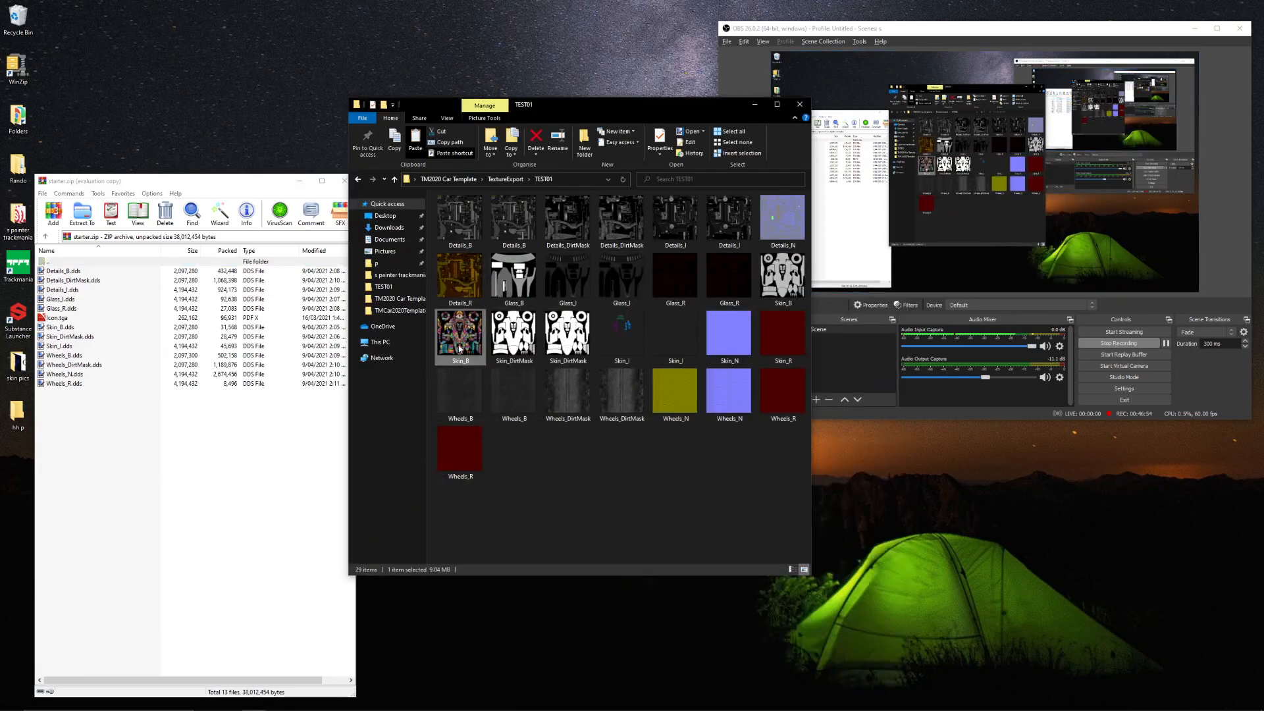
left_click_drag(441, 347, 146, 471)
left_click(198, 531)
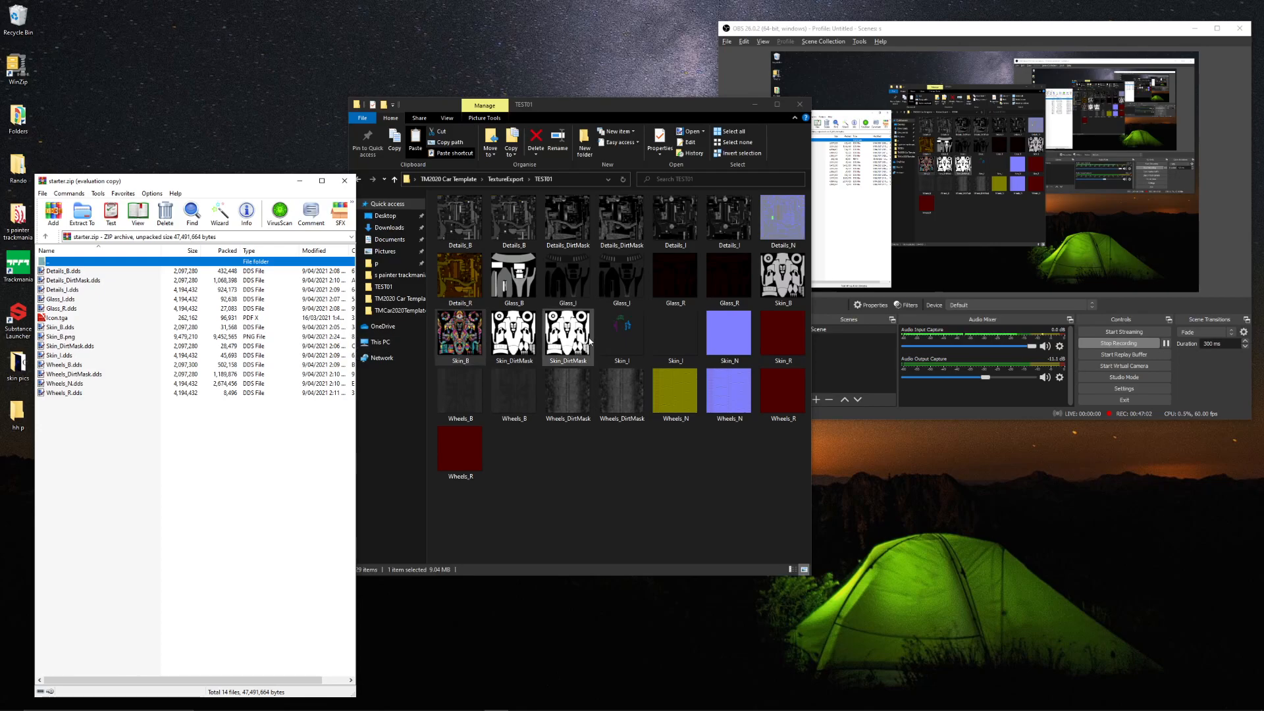
left_click(625, 350)
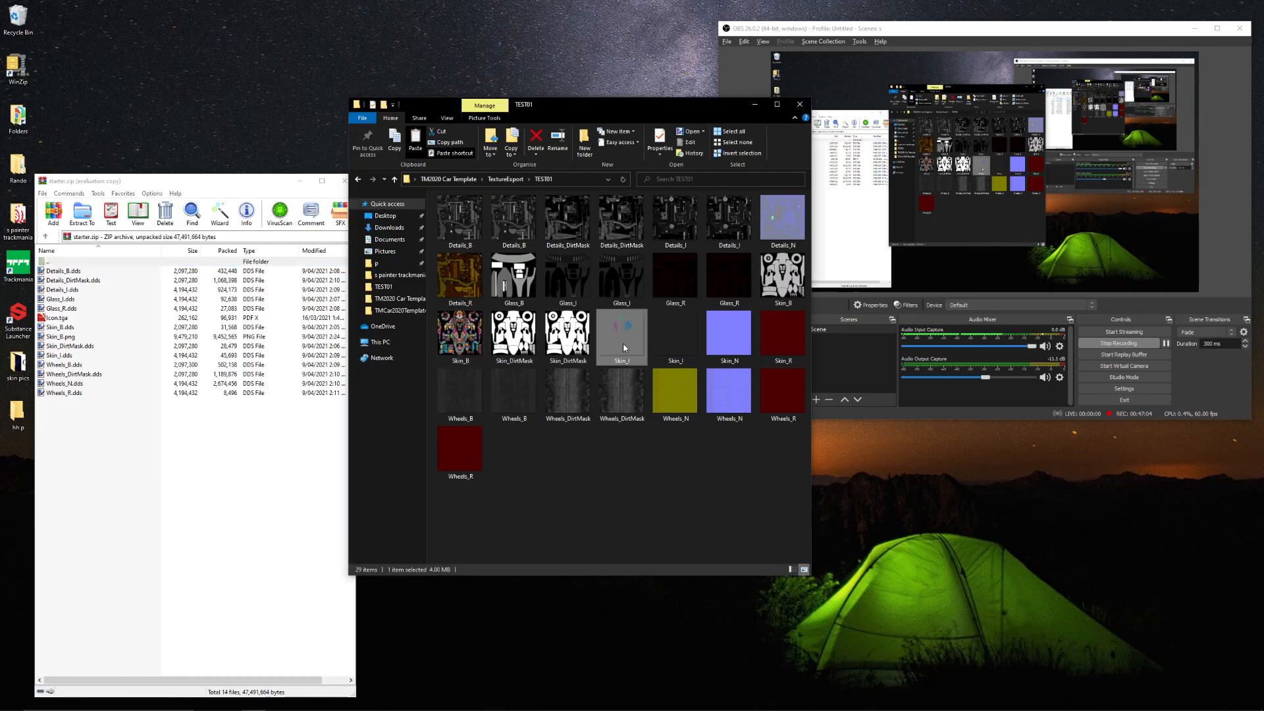
left_click_drag(622, 347, 141, 445)
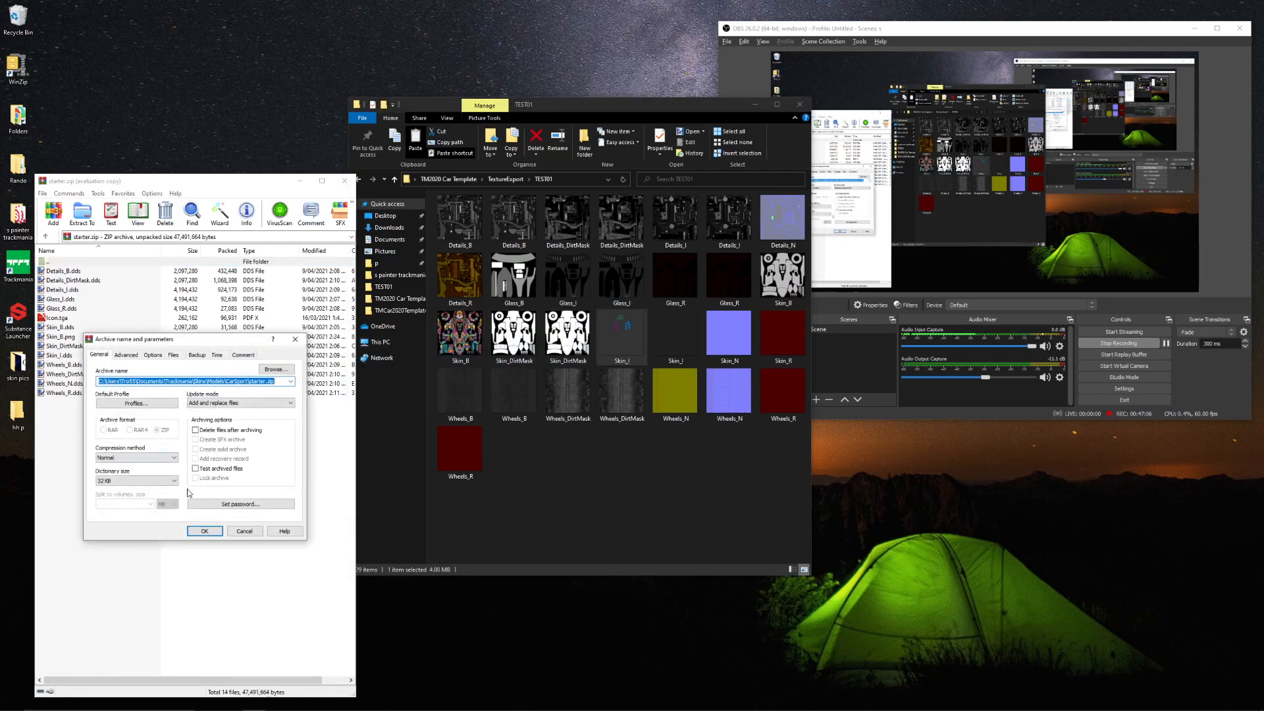
left_click(205, 530)
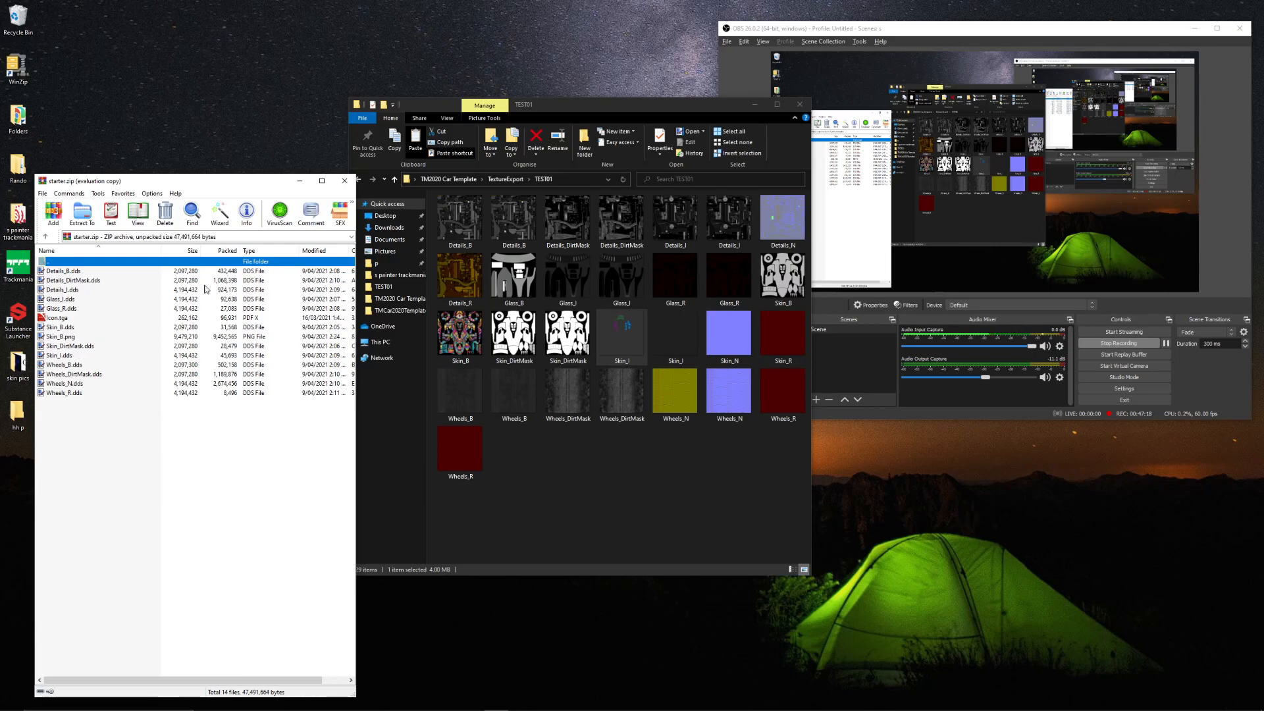
left_click(648, 457)
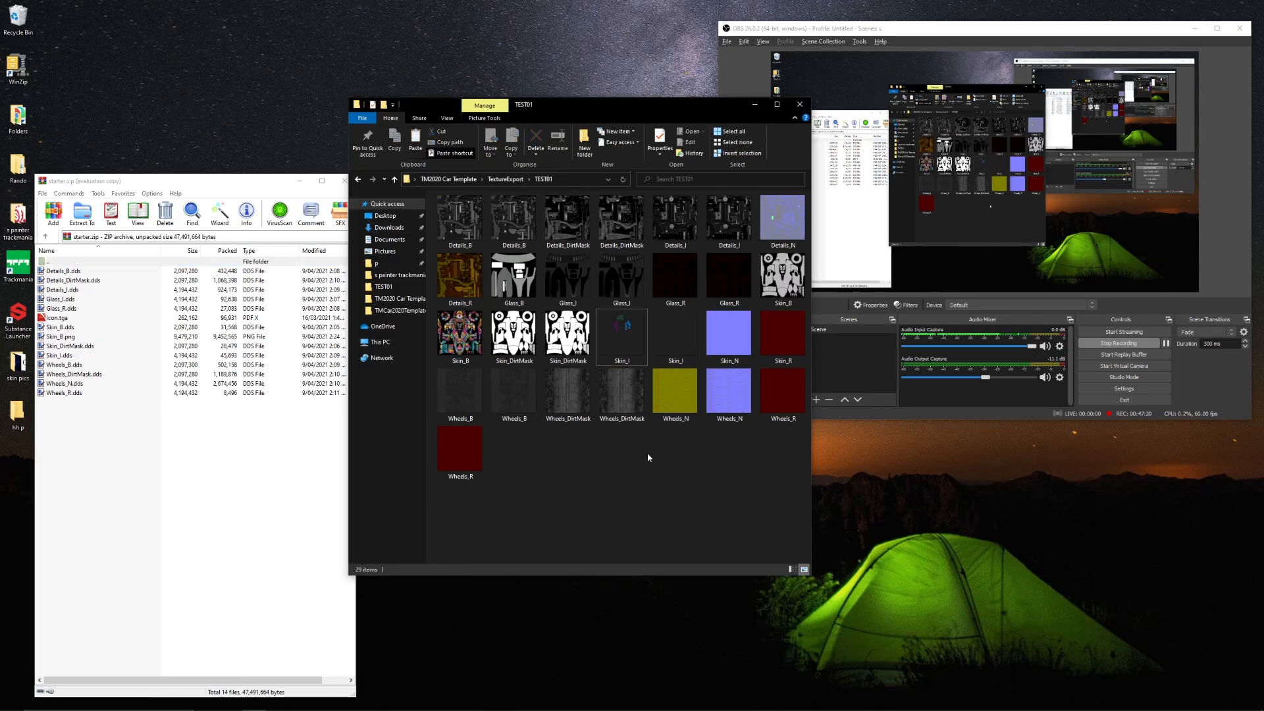
Open Skin_I.png in paint.net to check its contents, close it, and compare it with the other Skin_I file
double_click(666, 336)
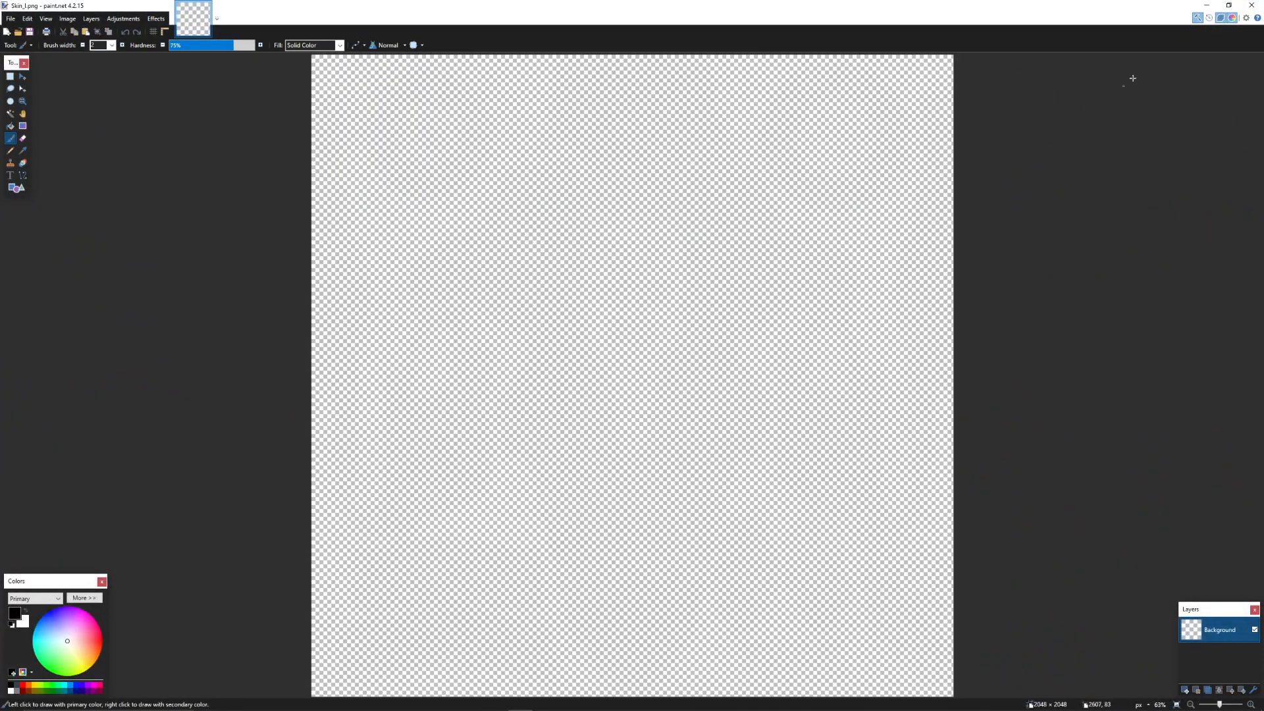
left_click(1251, 5)
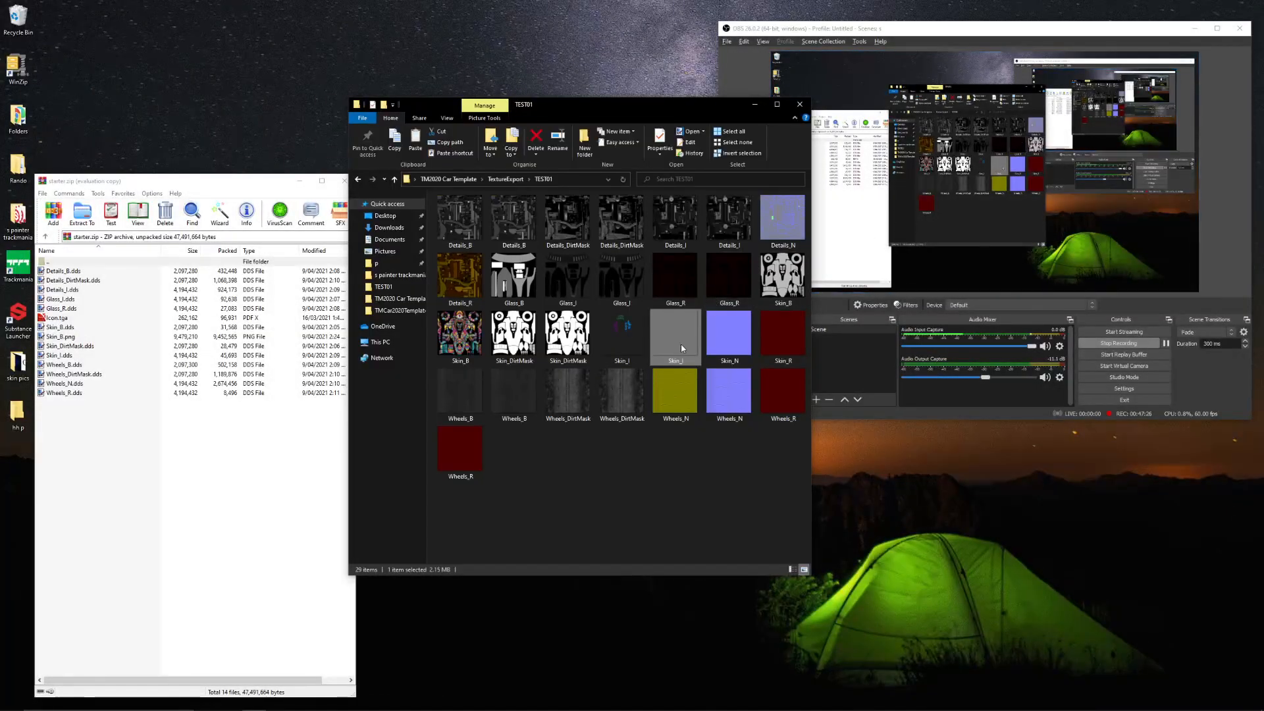
left_click(630, 333)
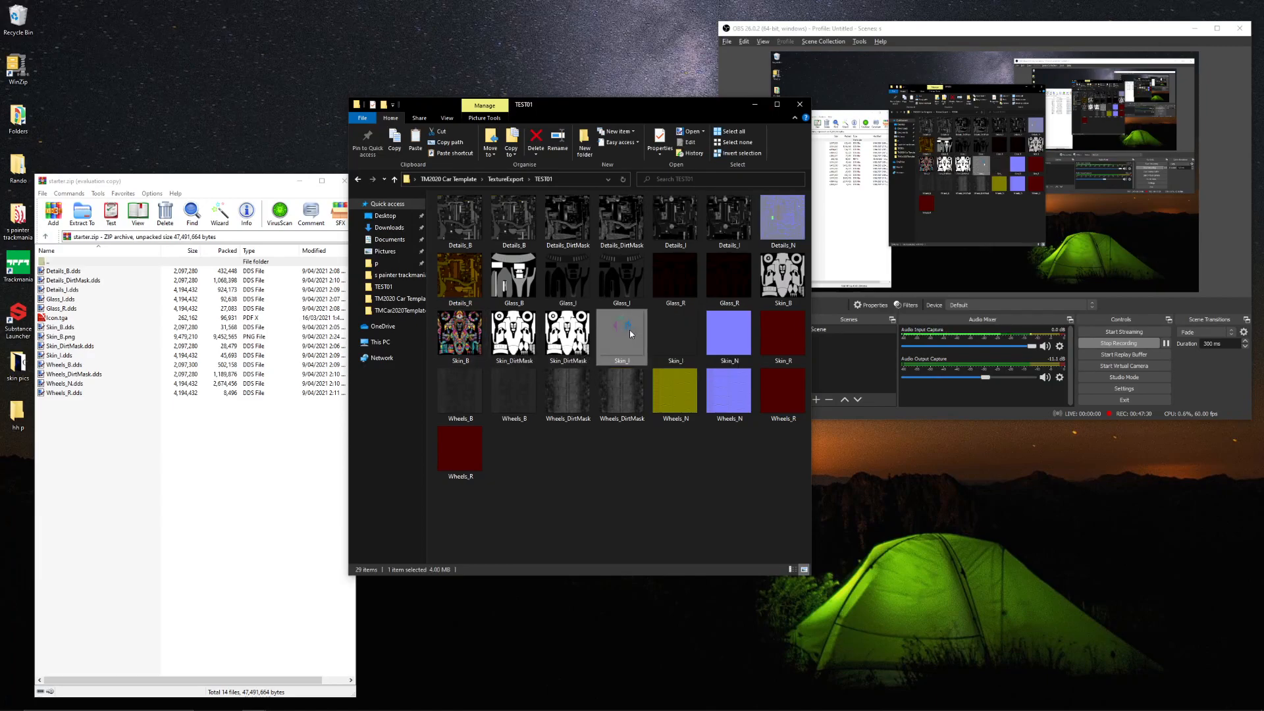
left_click(617, 367)
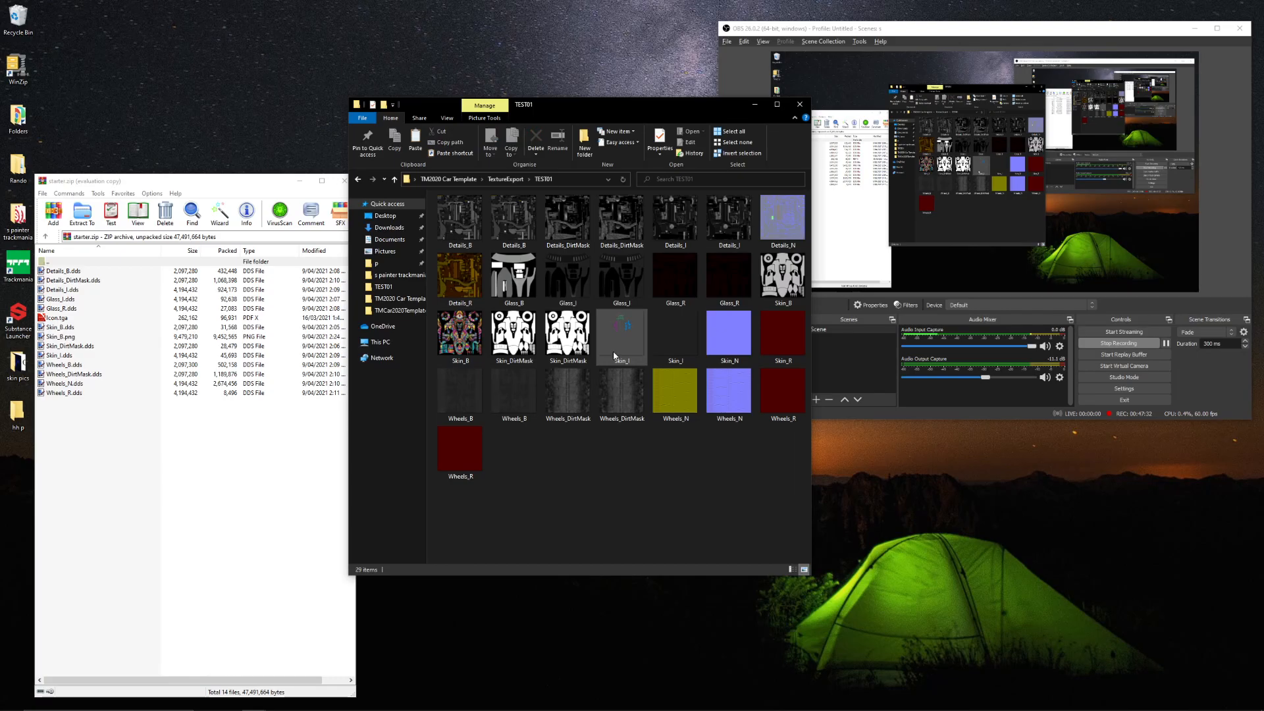
Open Skin_I.png in paint.net and save it as a DirectDraw Surface file named Skin_I, replacing the existing one
double_click(658, 345)
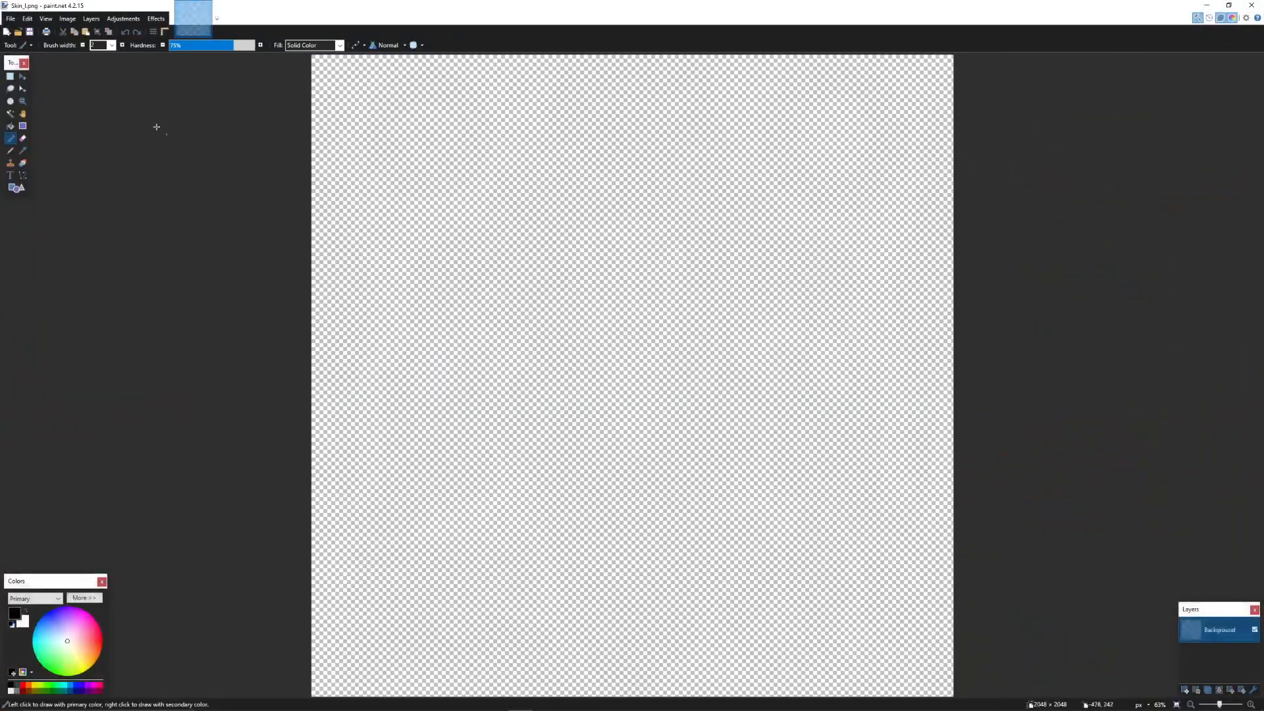
left_click(6, 19)
left_click(6, 19)
left_click(6, 18)
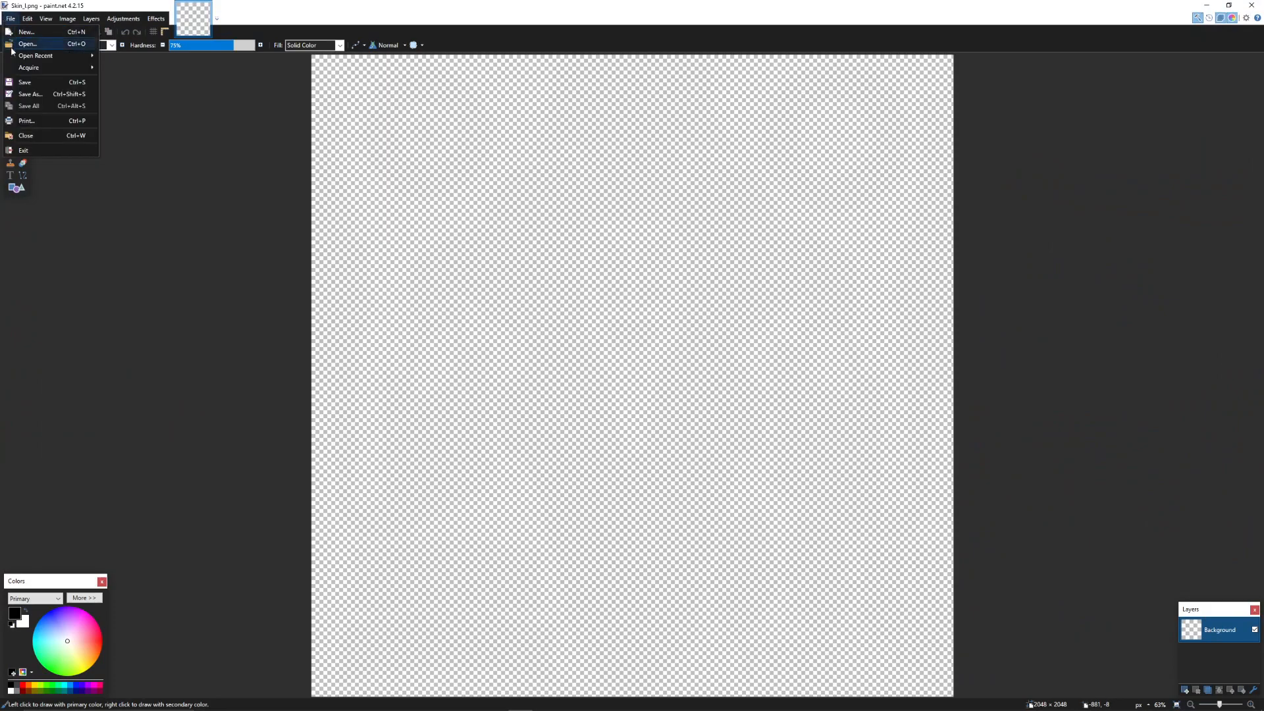
left_click(34, 96)
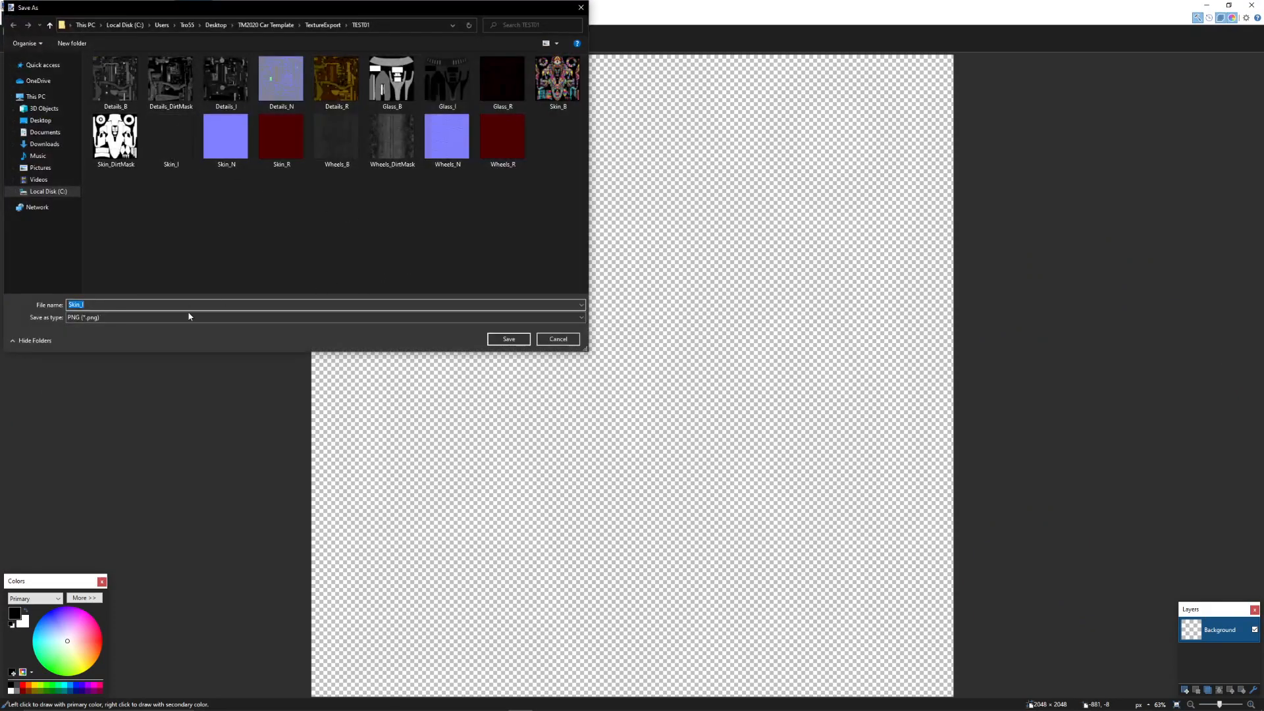
left_click(188, 315)
left_click(164, 380)
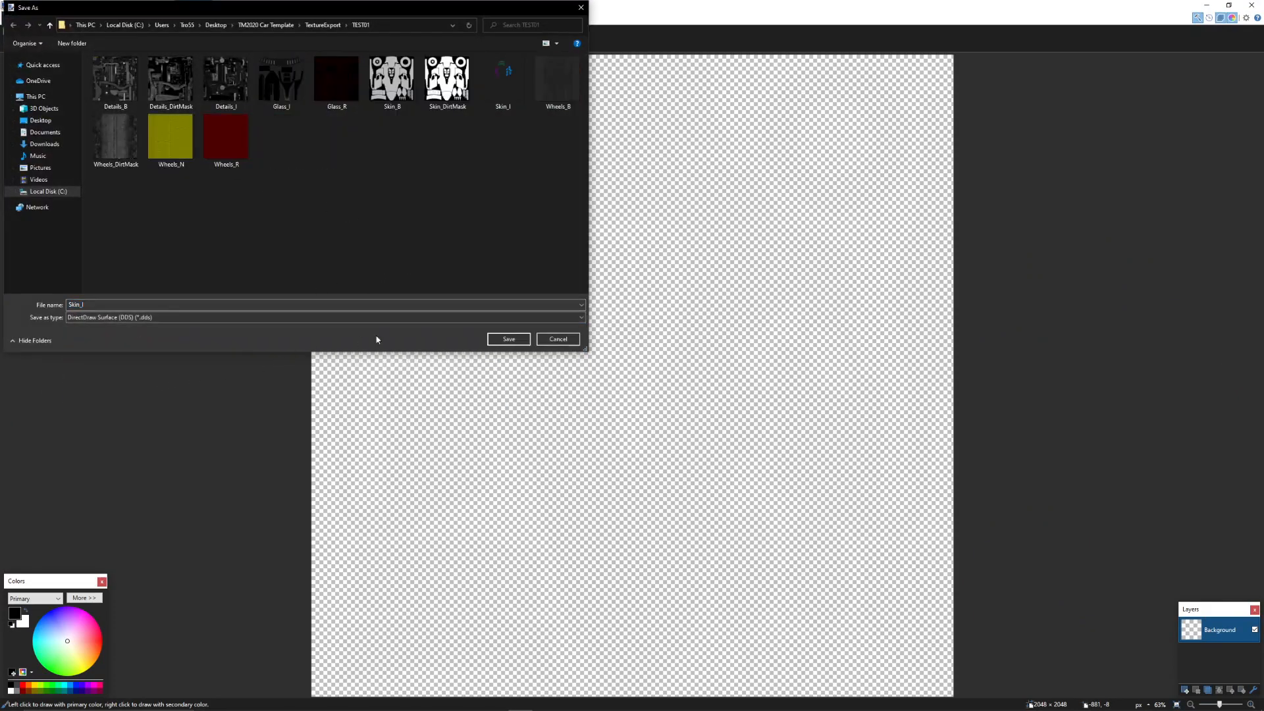
left_click(501, 338)
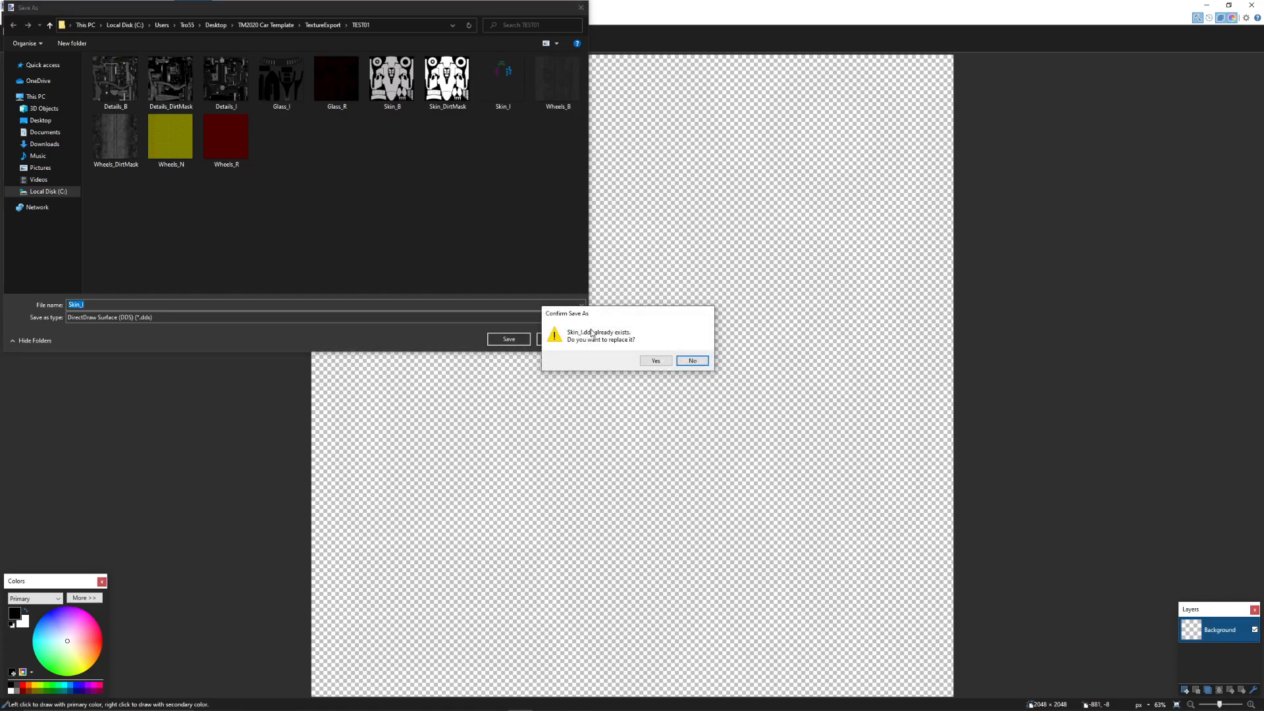
left_click(651, 360)
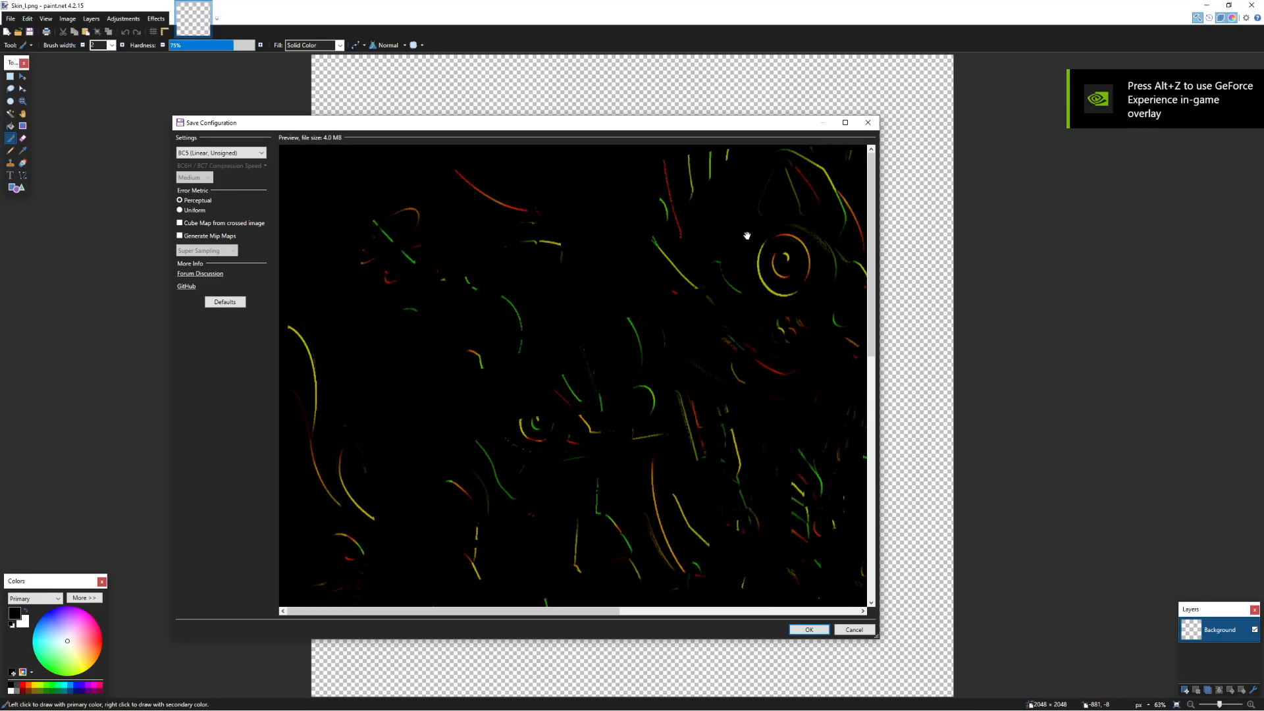
Set the Skin_I DDS compression to BC3 (Linear, DXT5), finish saving, and close paint.net
left_click(220, 153)
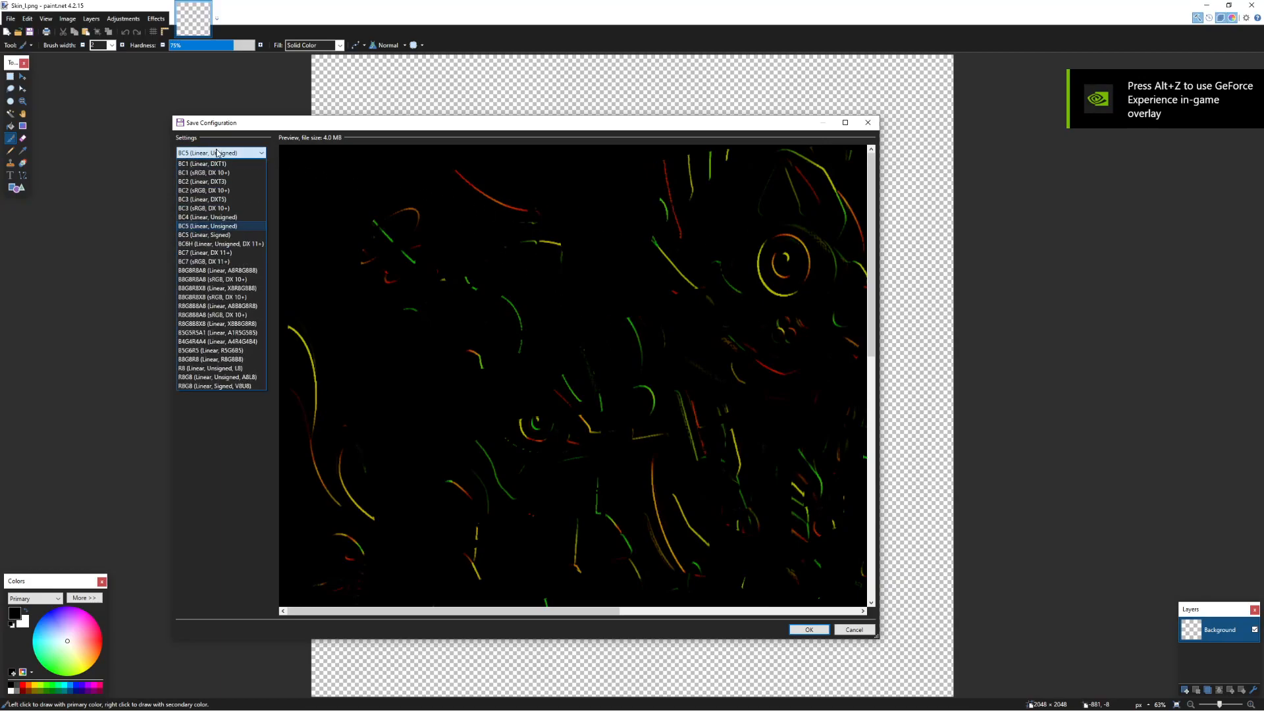
left_click(224, 199)
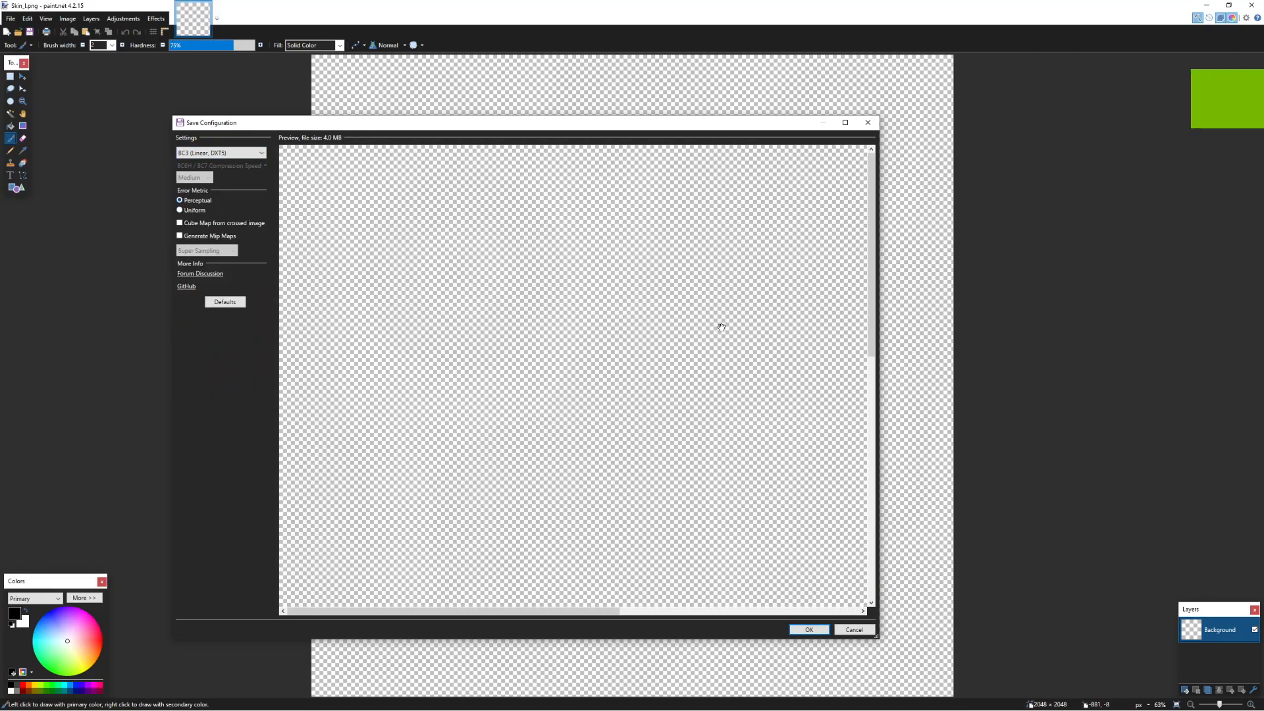
left_click(809, 629)
left_click(1252, 5)
Open Skin_B.png in paint.net and save it as a DirectDraw Surface file named Skin_B, replacing the existing one
double_click(460, 324)
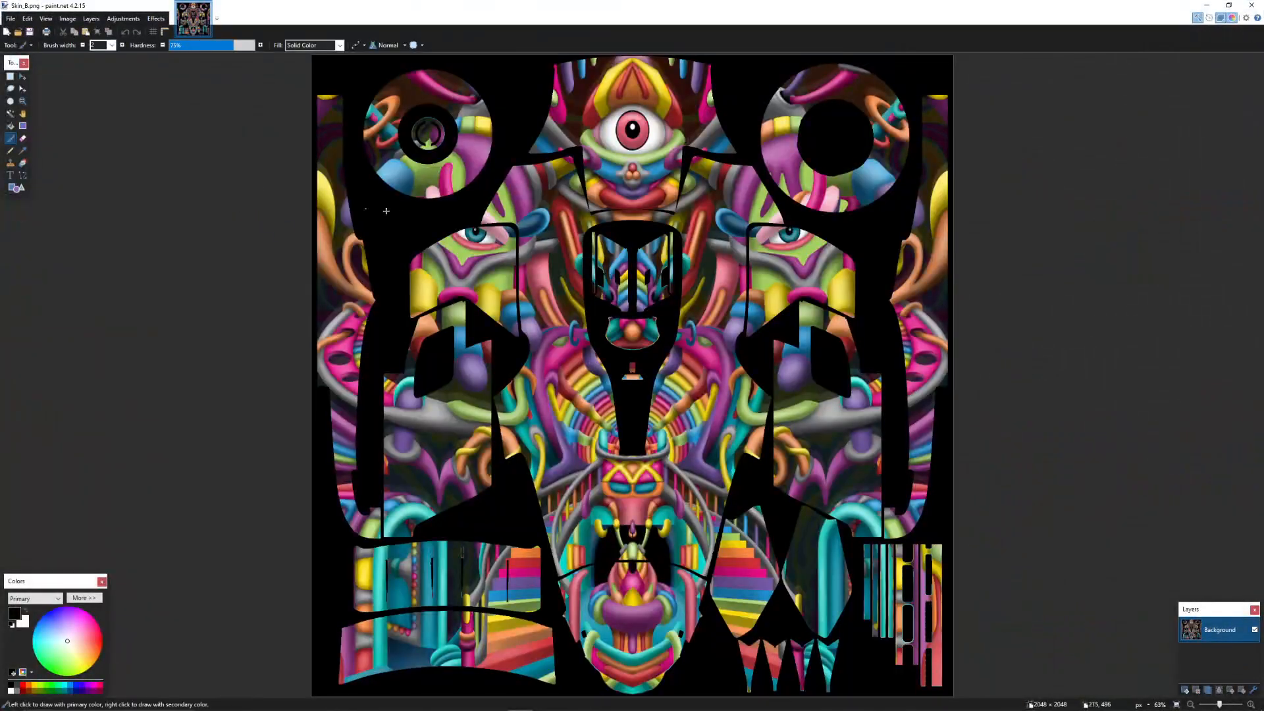
left_click(10, 18)
left_click(30, 94)
left_click(176, 317)
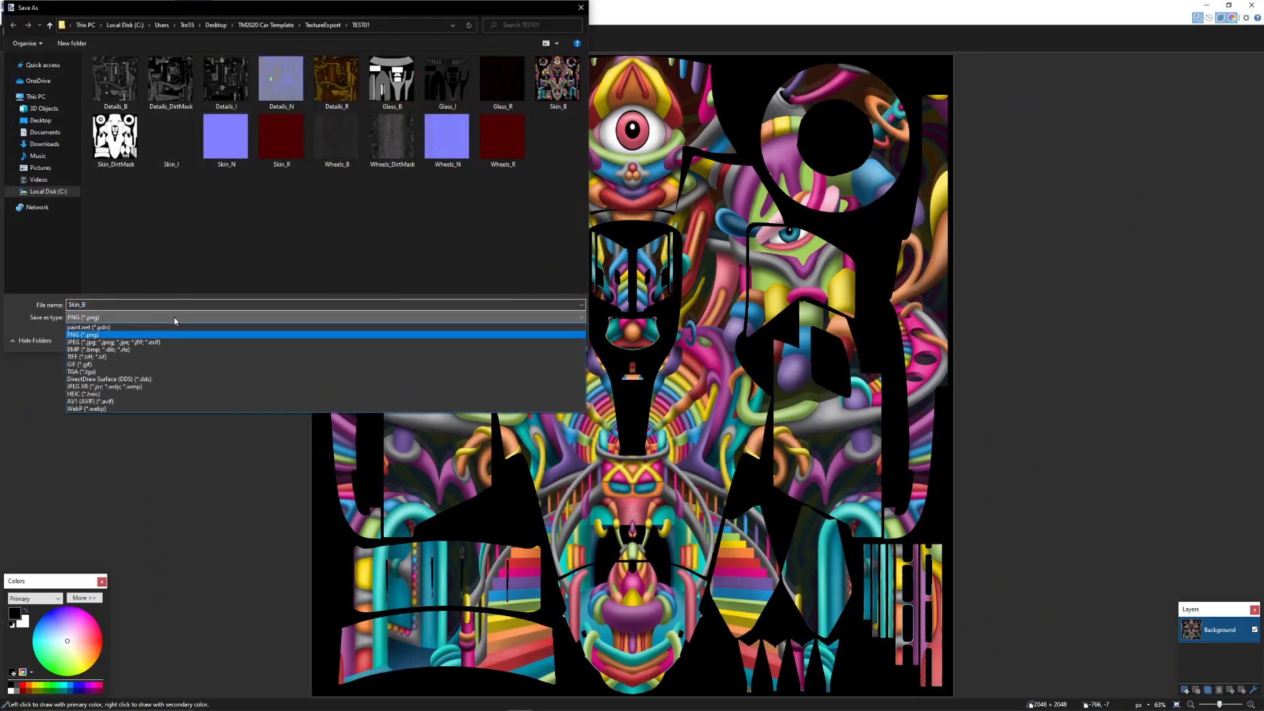
left_click(163, 372)
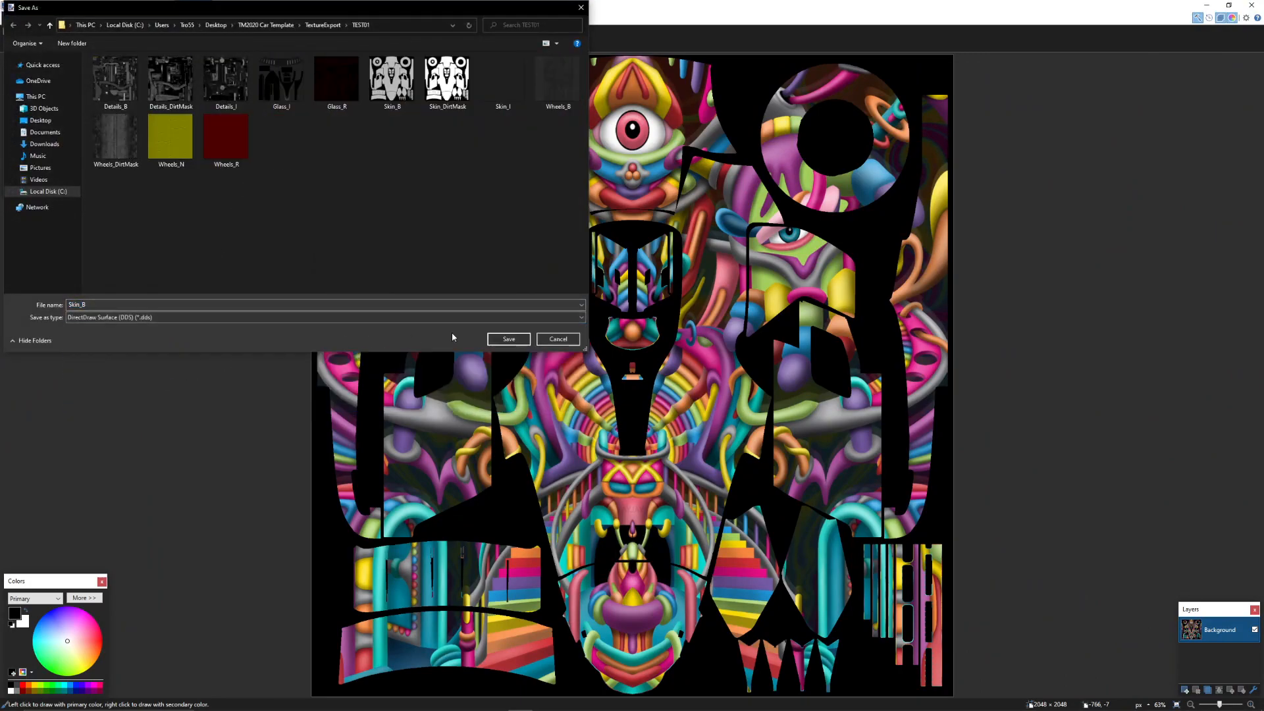
left_click(509, 338)
left_click(656, 360)
Set the Skin_B DDS compression to BC1 (Linear, DXT1) and finish saving
left_click(213, 153)
left_click(225, 169)
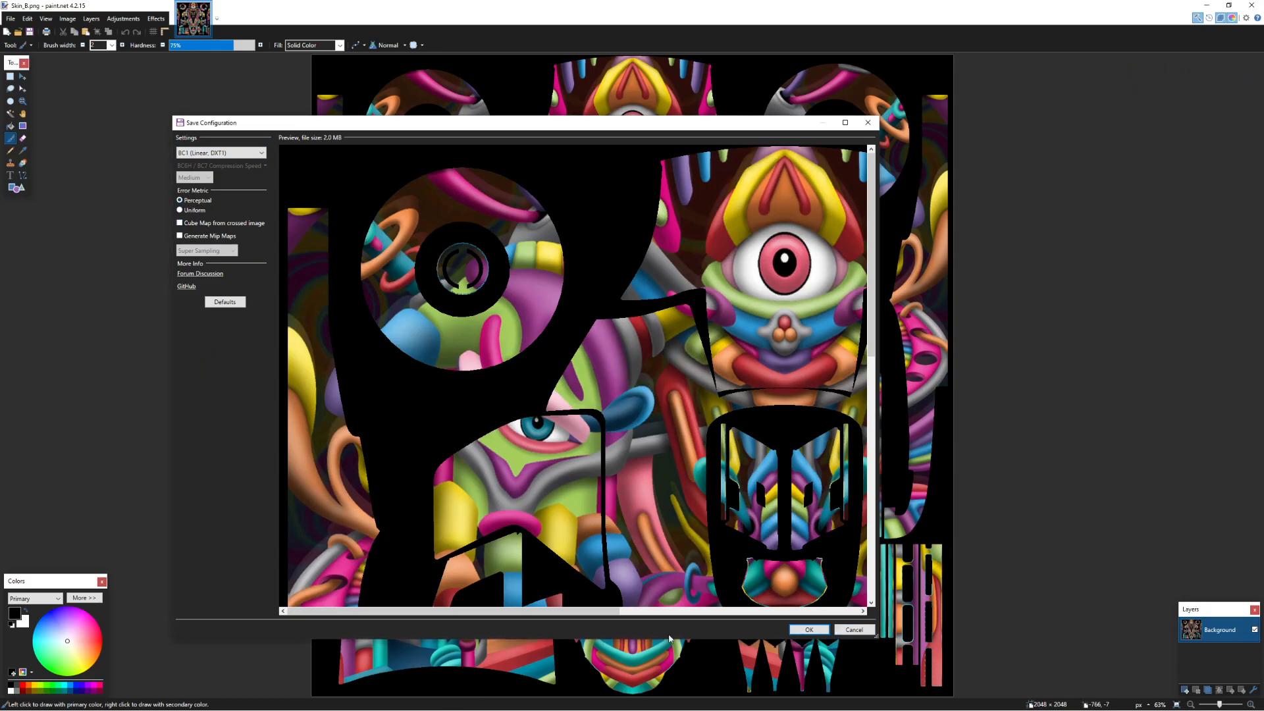
left_click(812, 630)
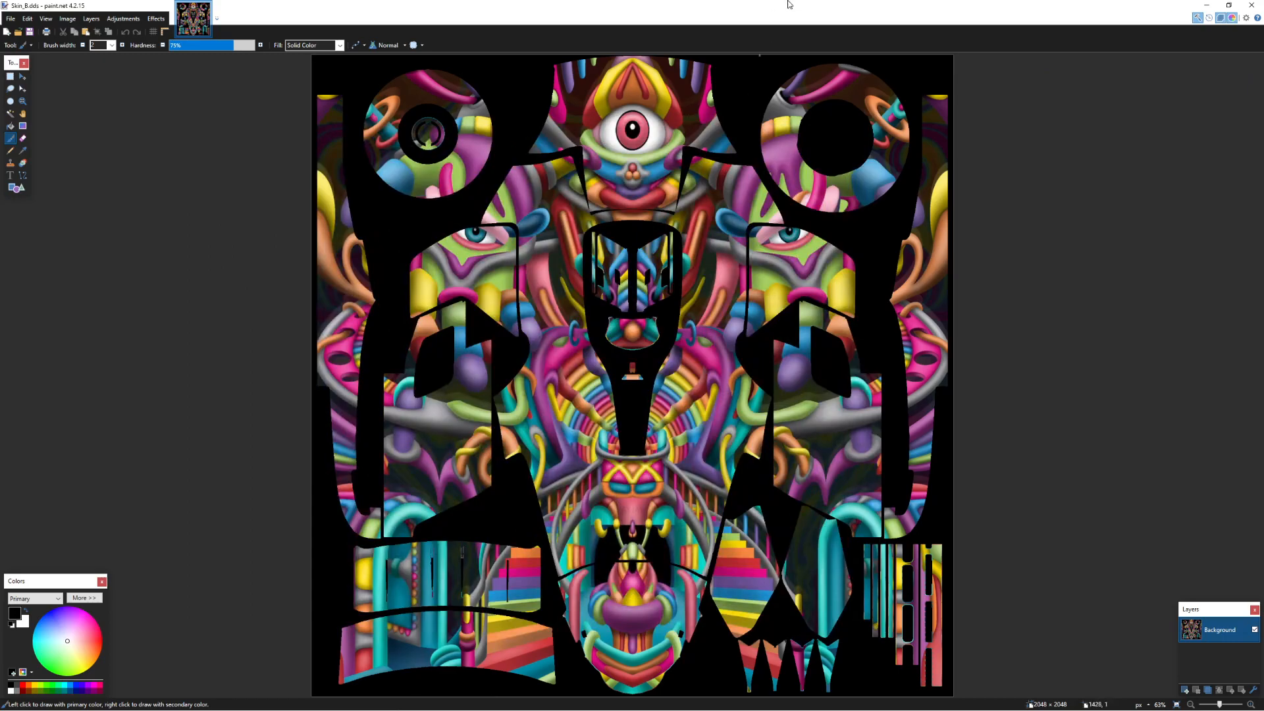
Check the required DDS formats for each texture suffix in the Texture_Informations notes, minimize them, and close paint.net
double_click(830, 9)
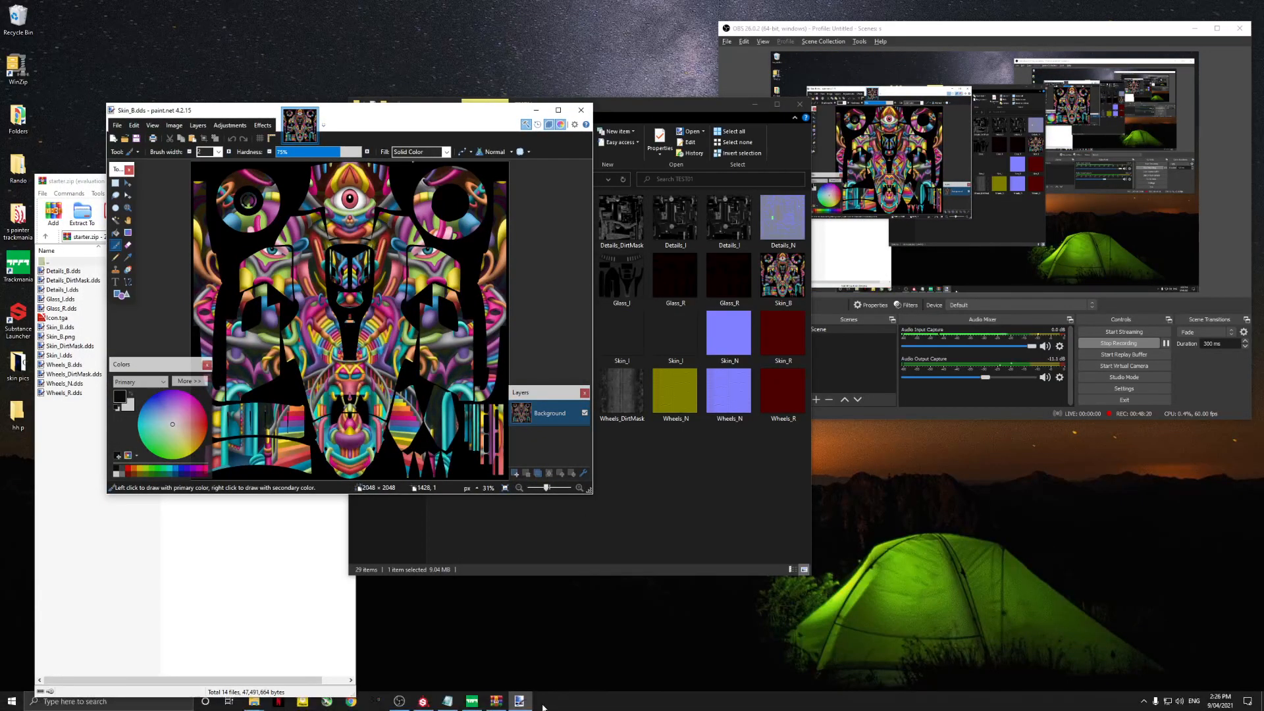
left_click(450, 703)
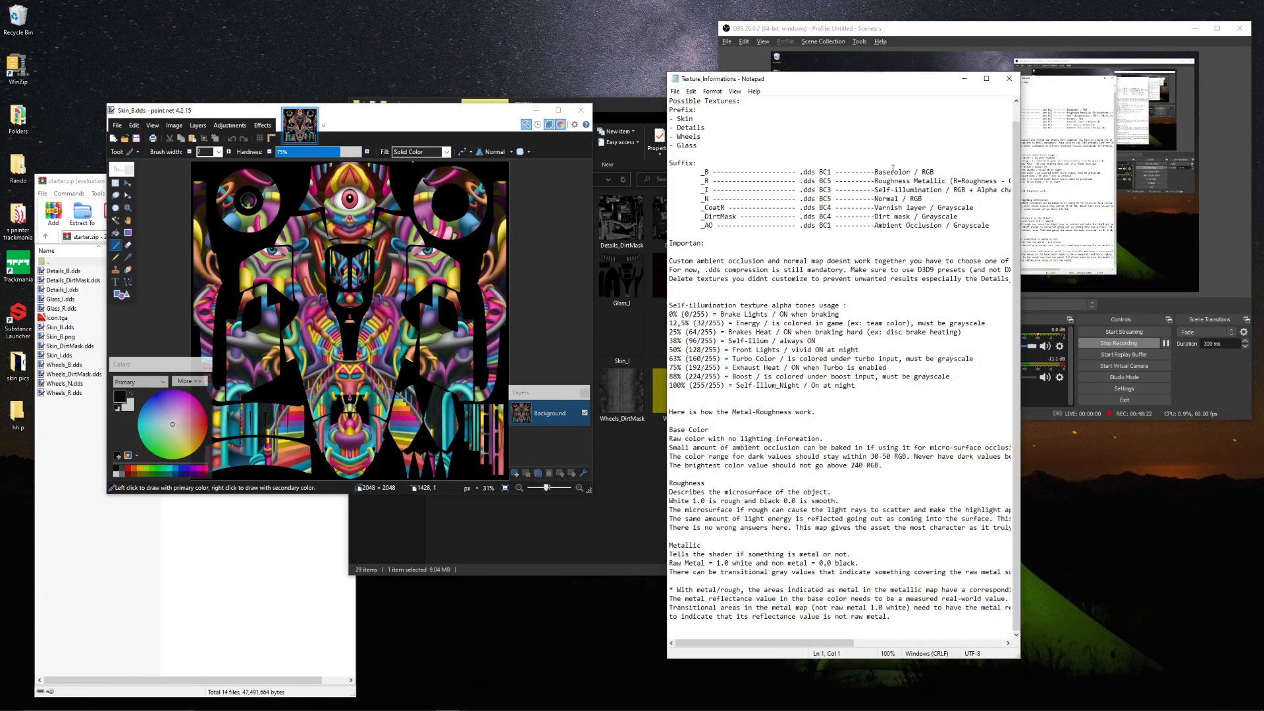
left_click(963, 79)
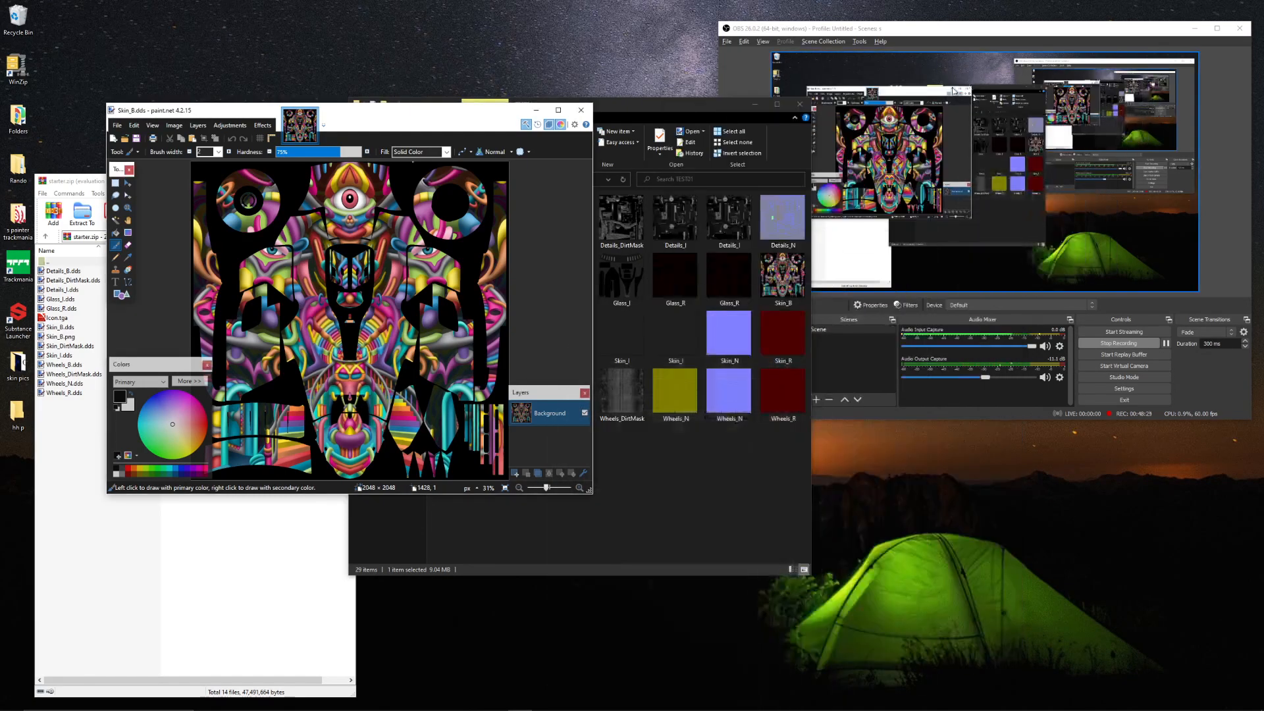
left_click(580, 109)
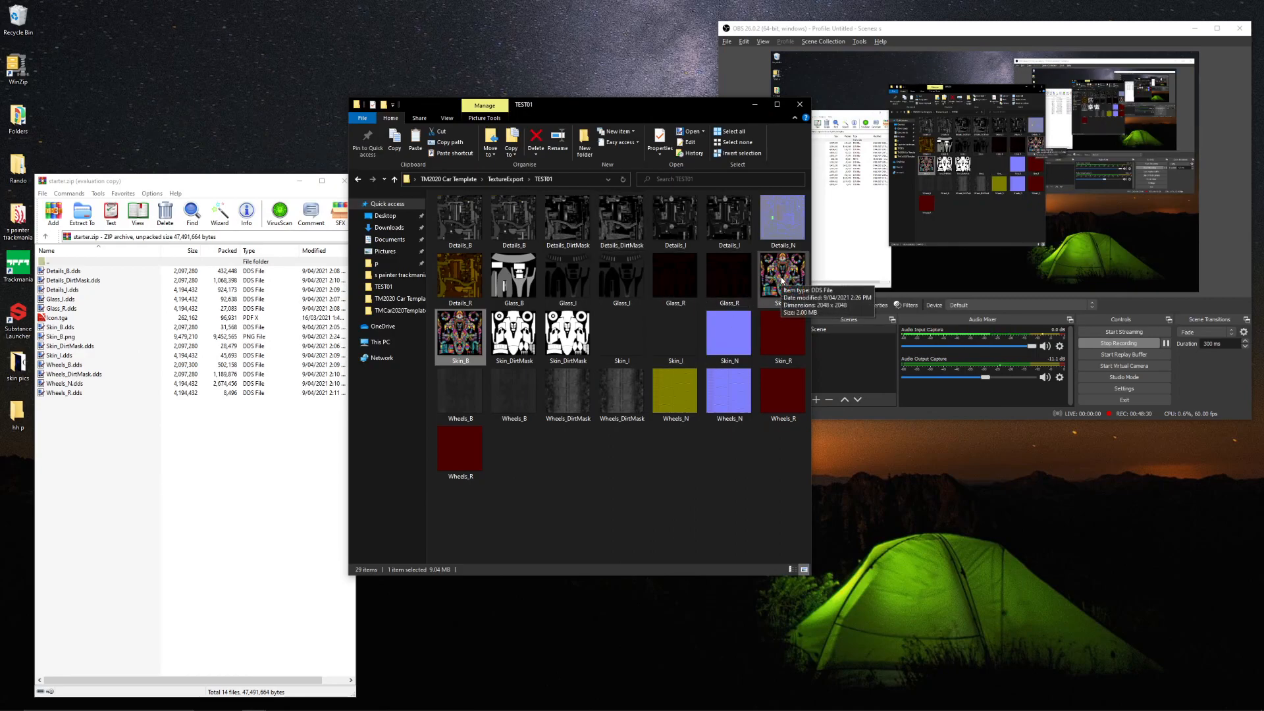
Add the converted Skin_B.dds and Skin_I.dds to starter.zip, replacing the older copies
left_click_drag(782, 280, 141, 466)
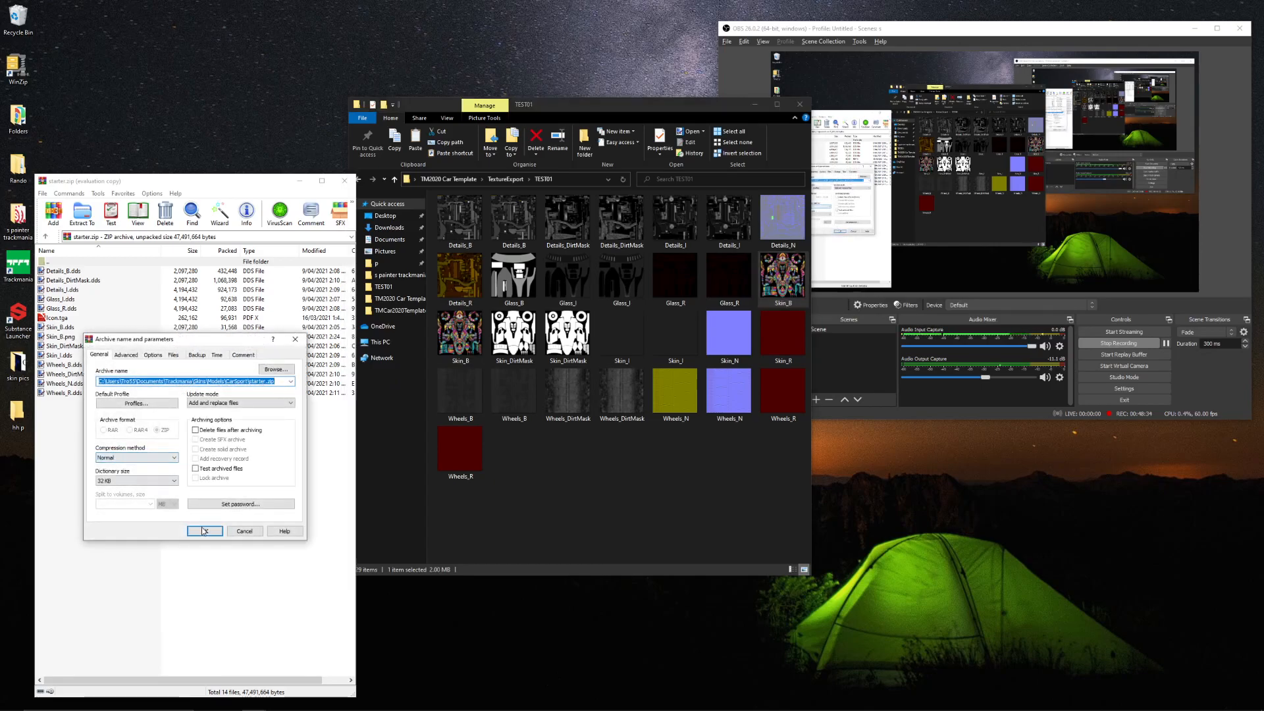
left_click(203, 530)
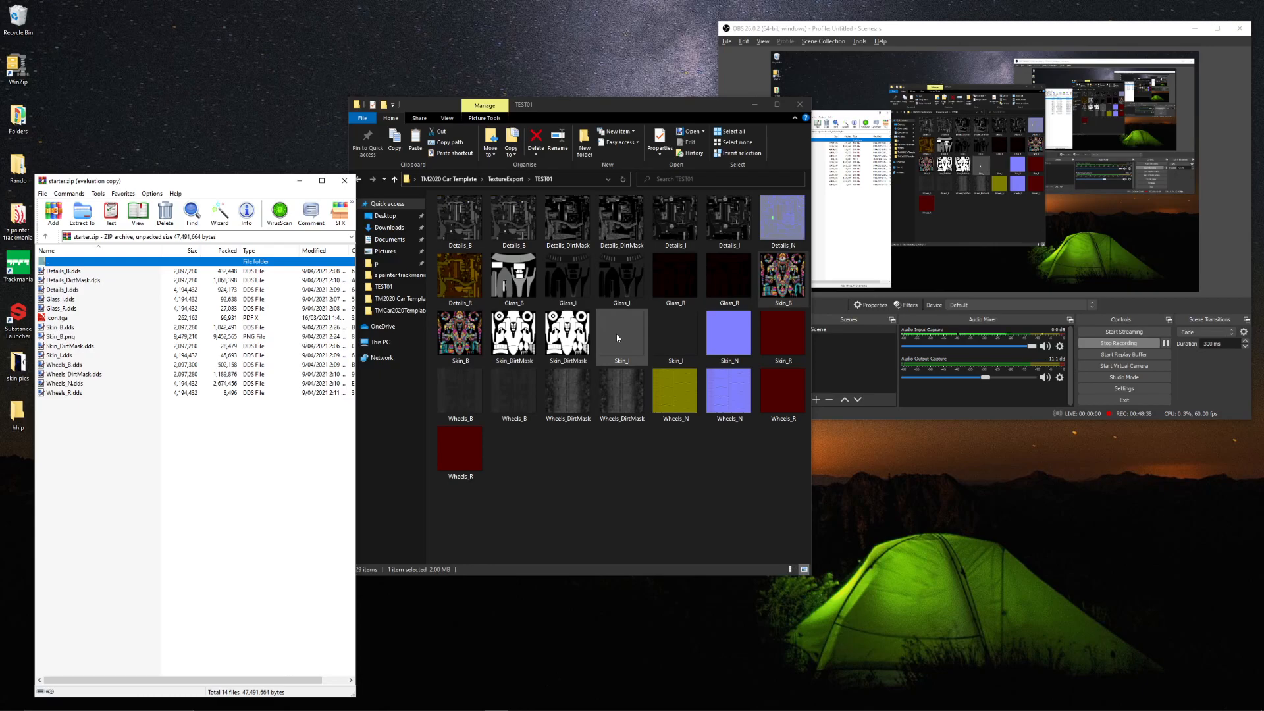
left_click(657, 468)
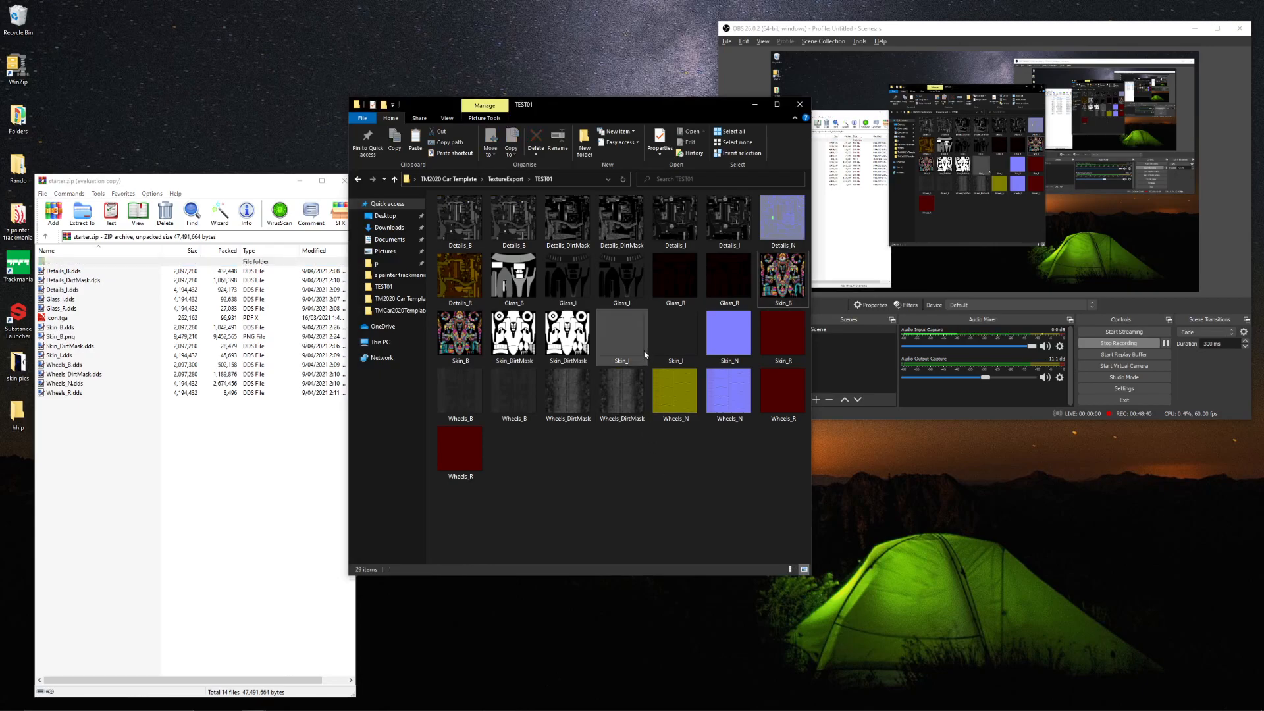
left_click_drag(645, 355, 217, 408)
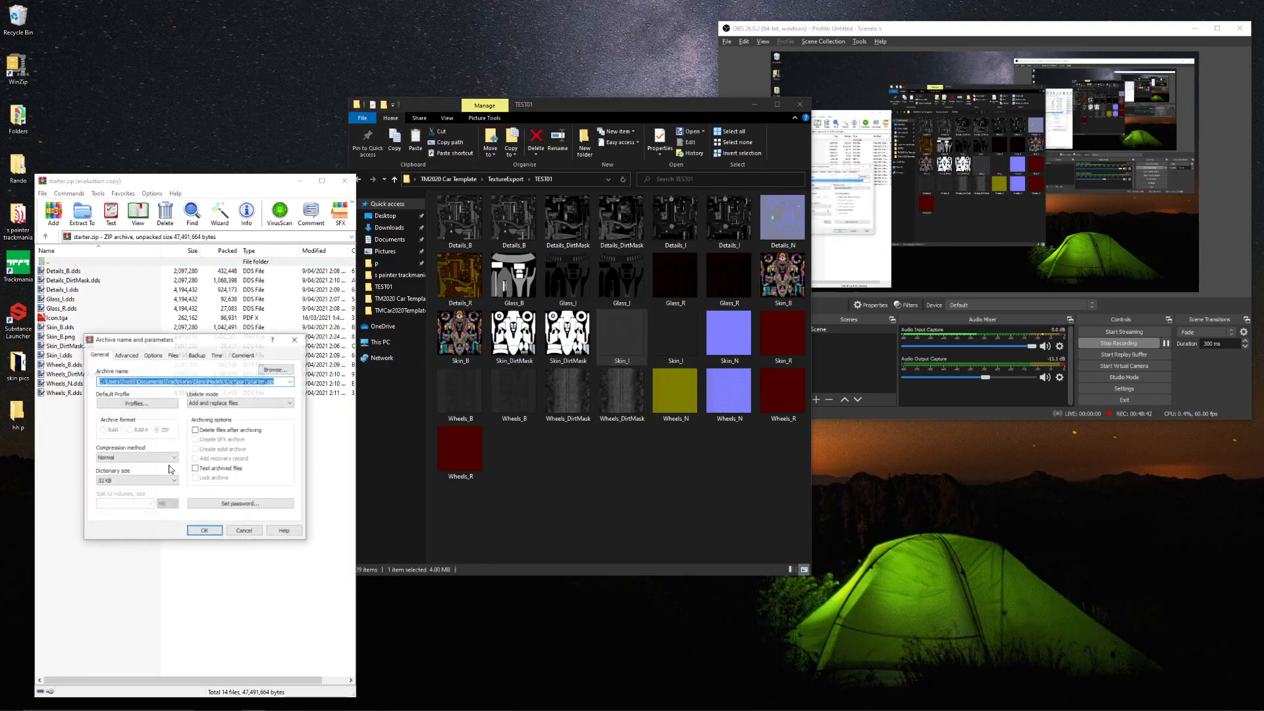
left_click(210, 539)
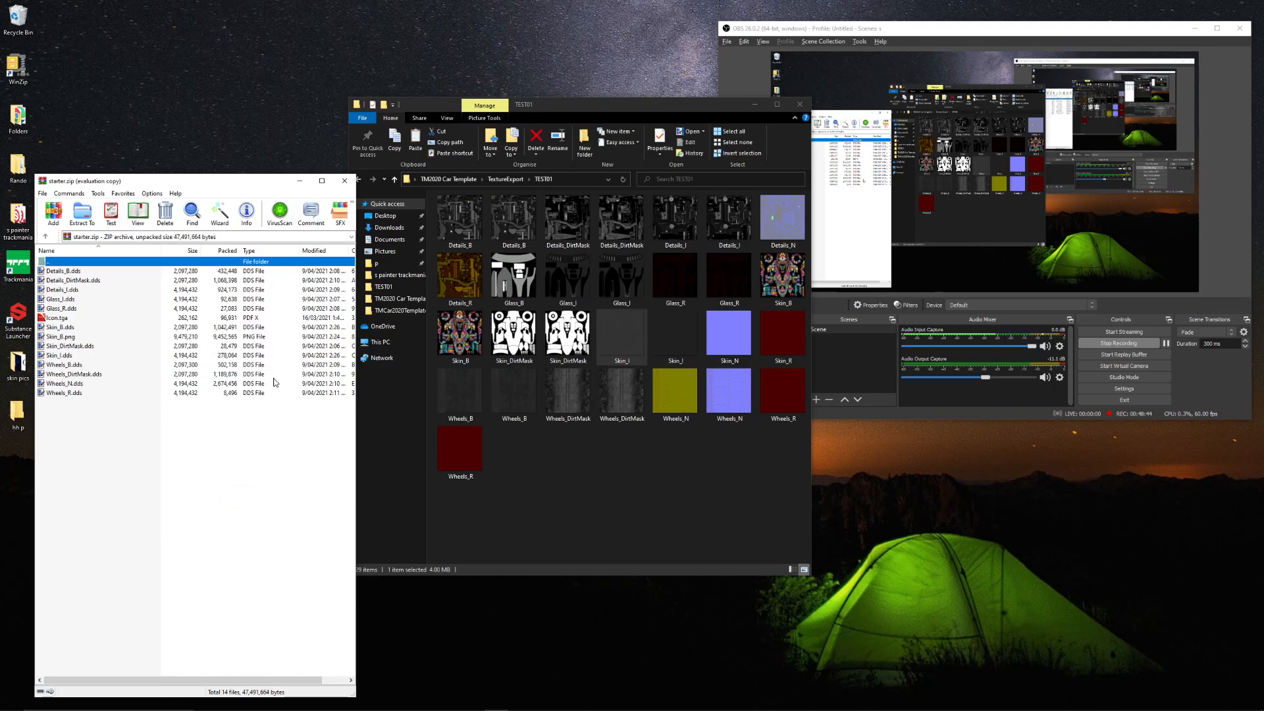
Move the starter.zip window aside, switch to Trackmania, and open the garage from the Create section
left_click_drag(279, 177, 287, 105)
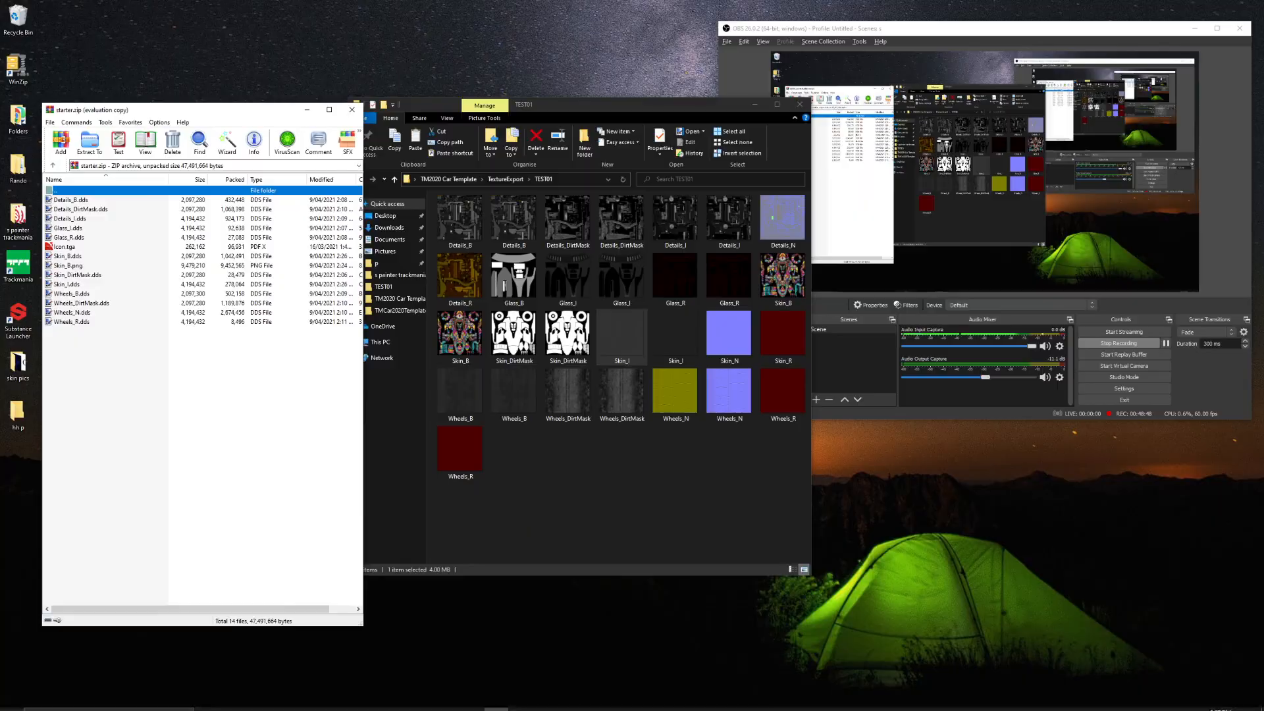
left_click(472, 701)
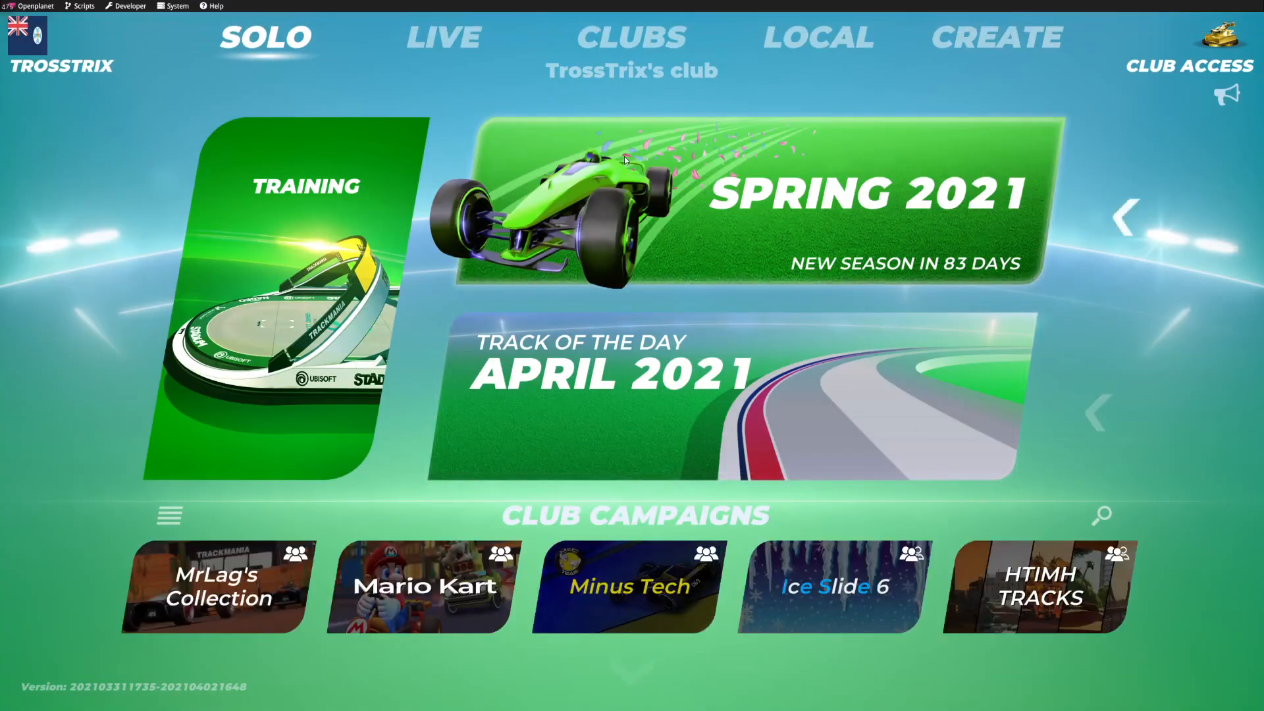
left_click(996, 37)
left_click(969, 212)
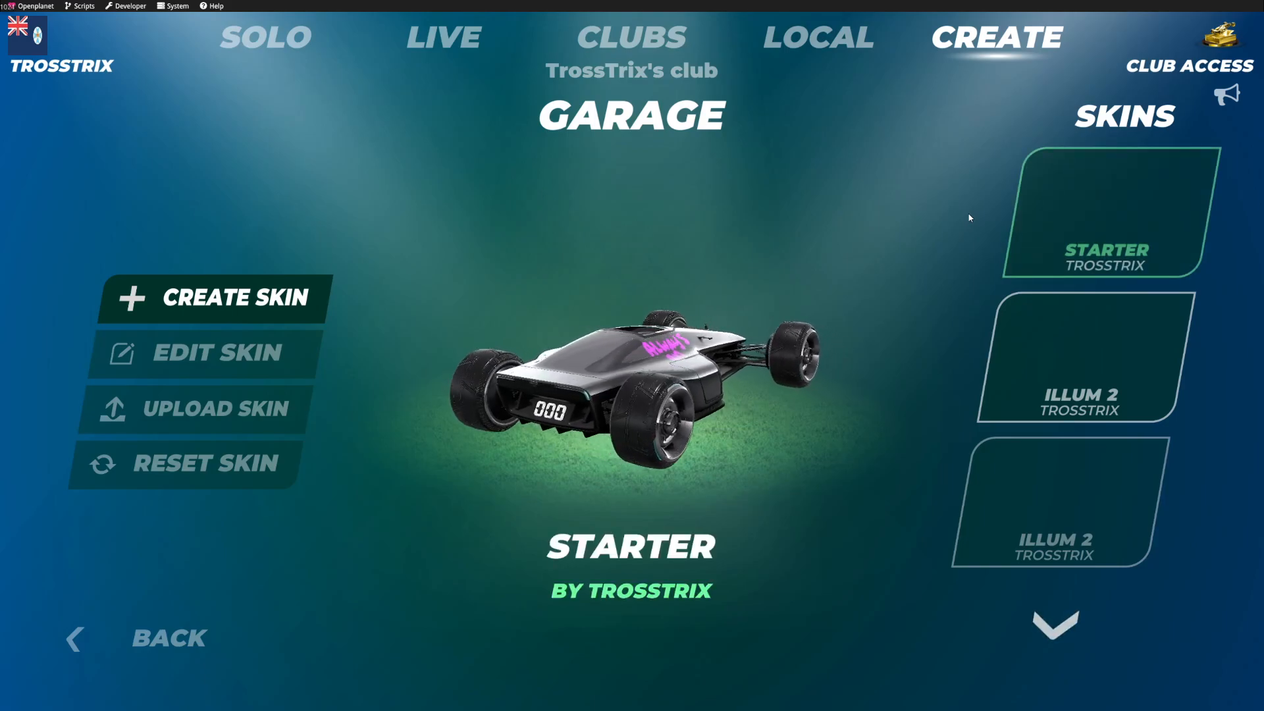
Upload the starter.zip skin from the Models/CarSport folder in the garage
left_click(288, 408)
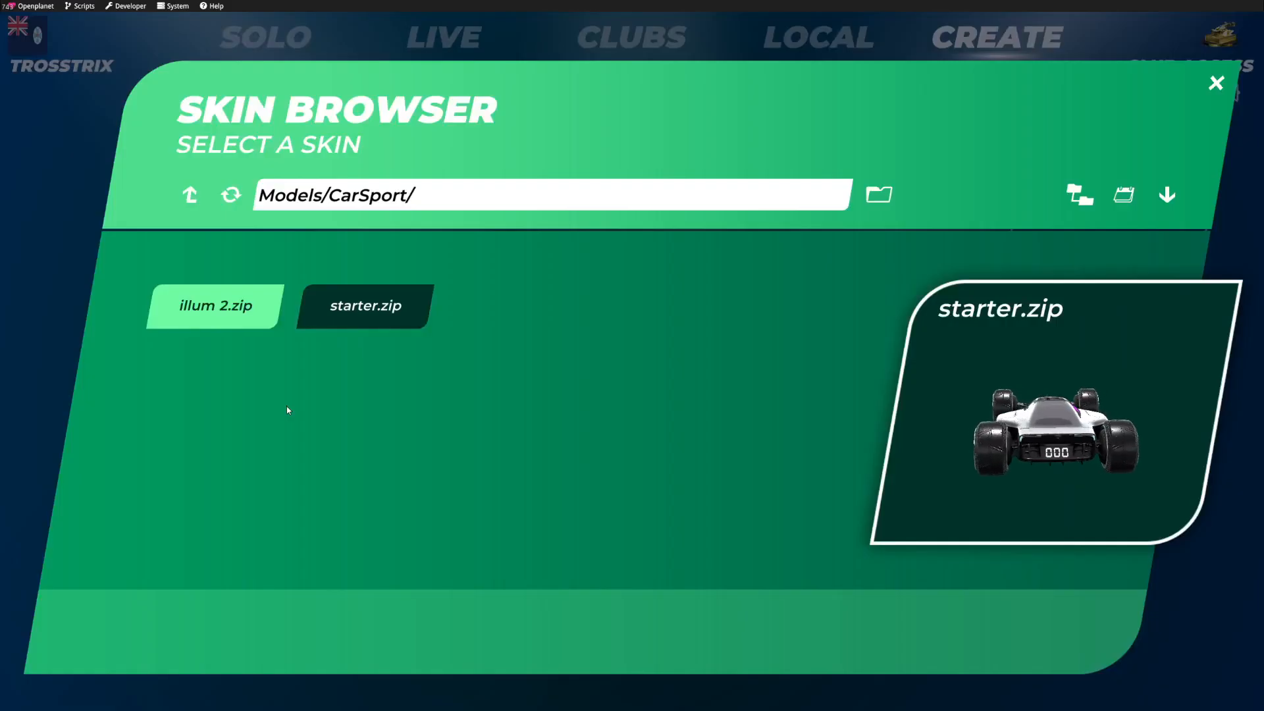
left_click(343, 306)
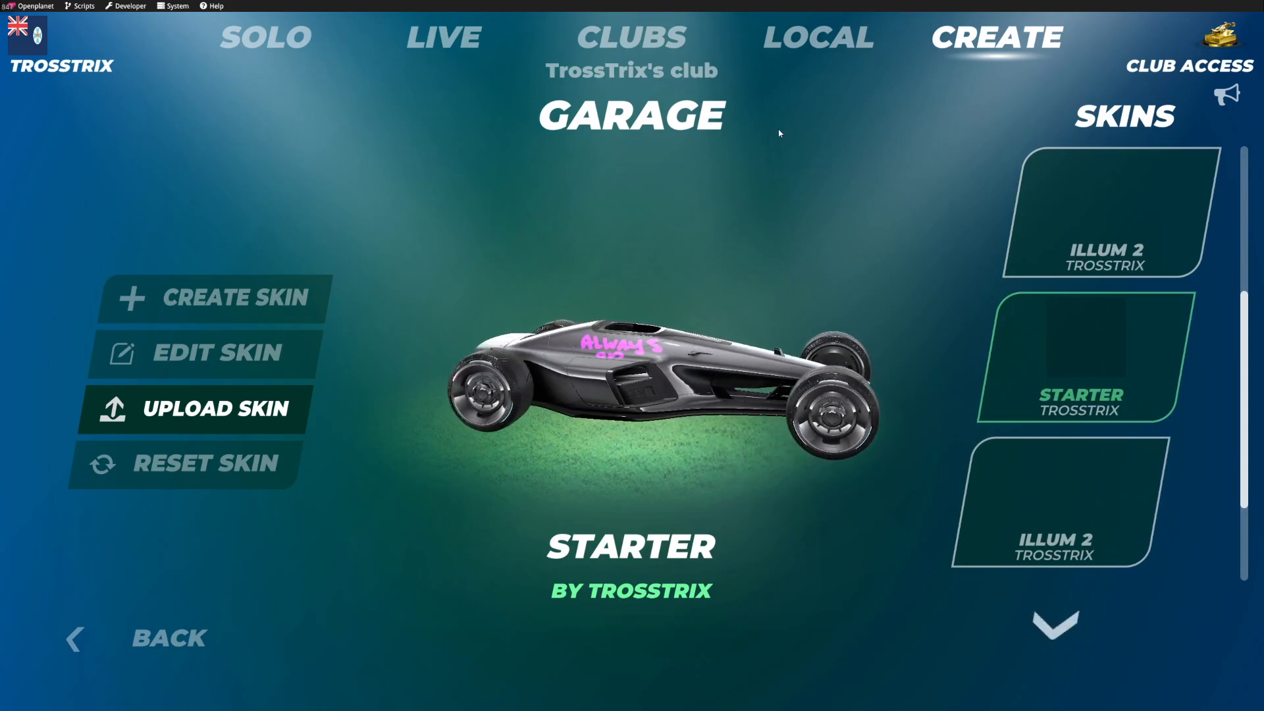
Reopen the skin browser, compare the illum 2.zip and starter.zip previews, and upload starter.zip again
left_click(204, 411)
left_click(217, 306)
left_click(345, 300)
left_click(250, 306)
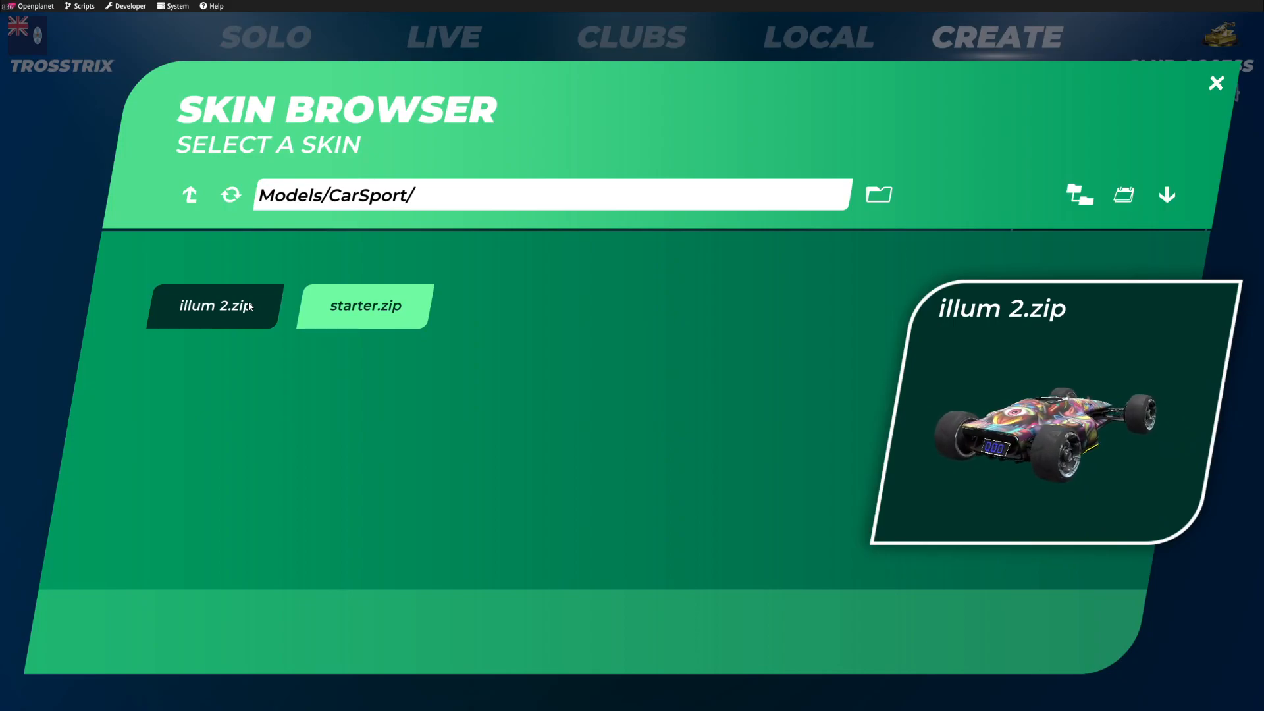
left_click(361, 305)
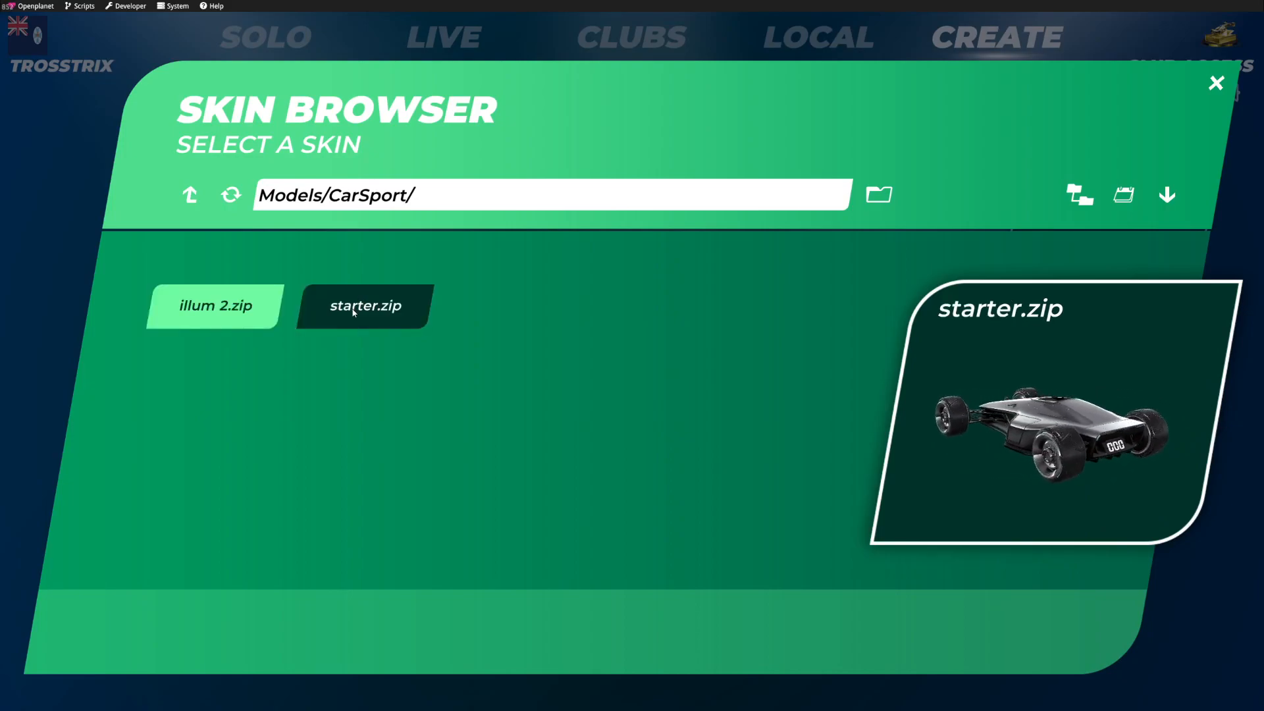
left_click(240, 317)
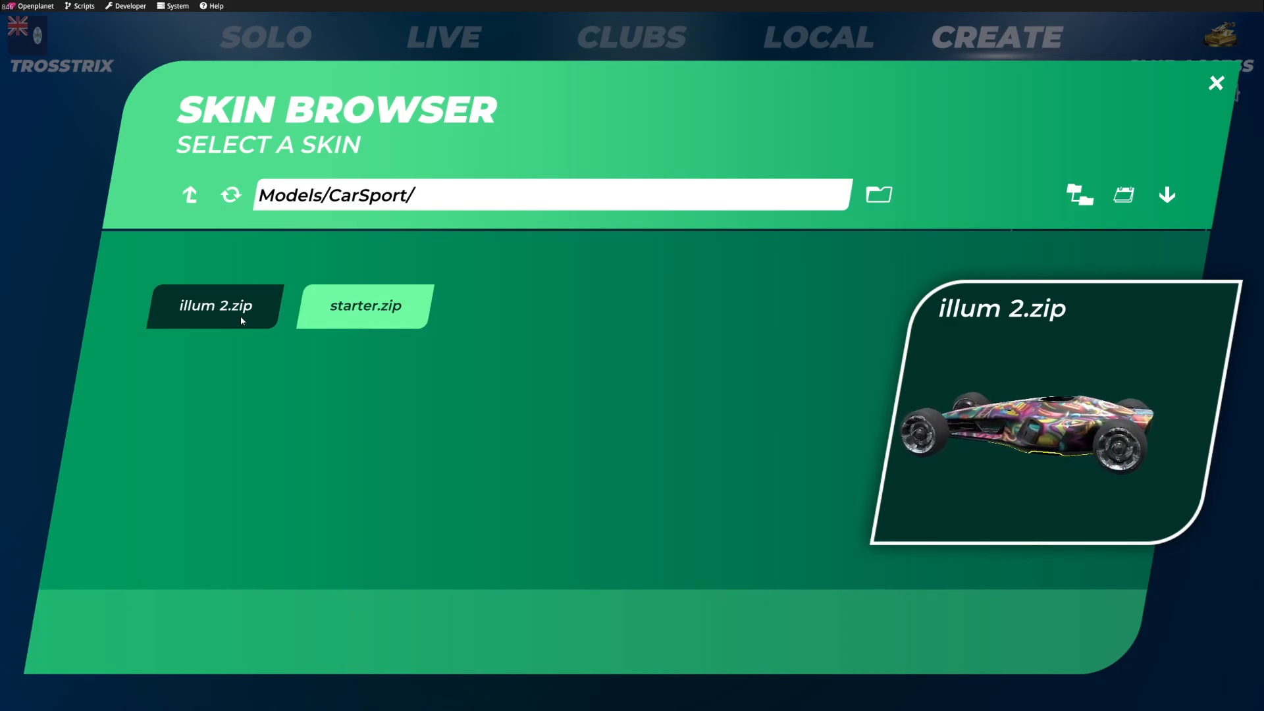
left_click(360, 305)
left_click(360, 305)
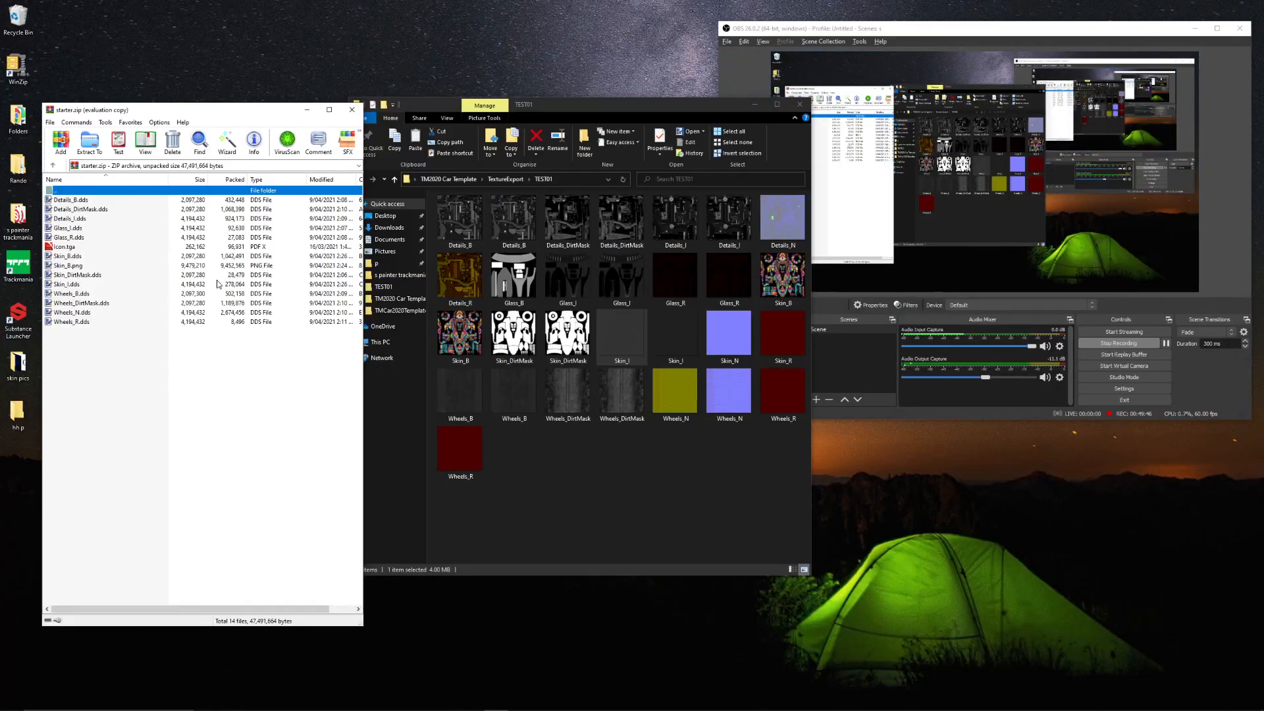
Check the Skin_DirtMask.dds and Skin_B.dds entries in starter.zip, close the archive, and return to Trackmania
left_click(88, 275)
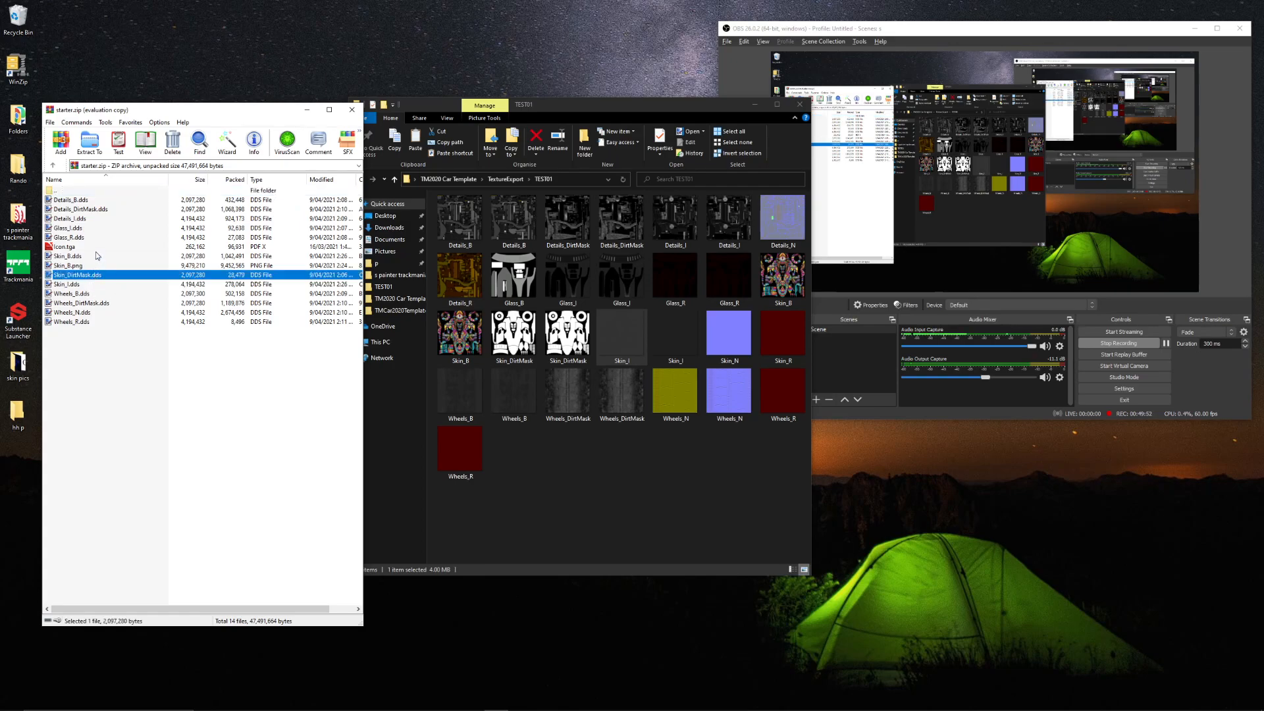
left_click(72, 257)
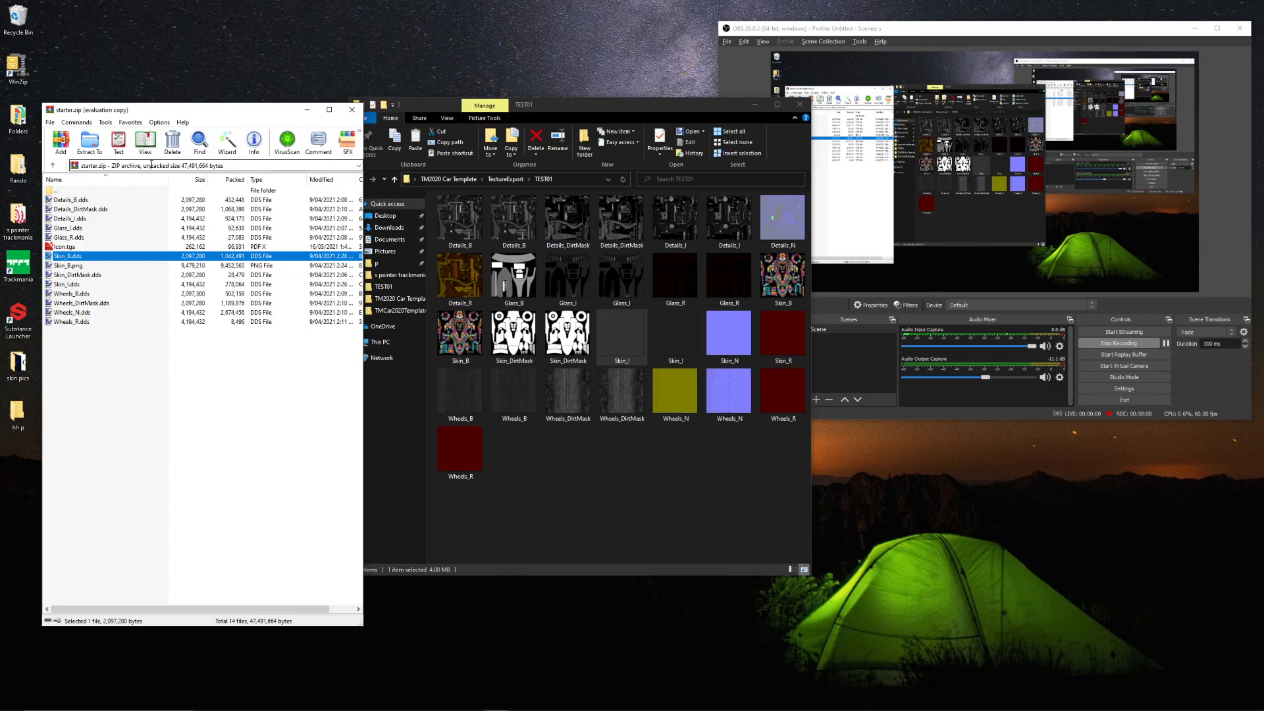
left_click(350, 111)
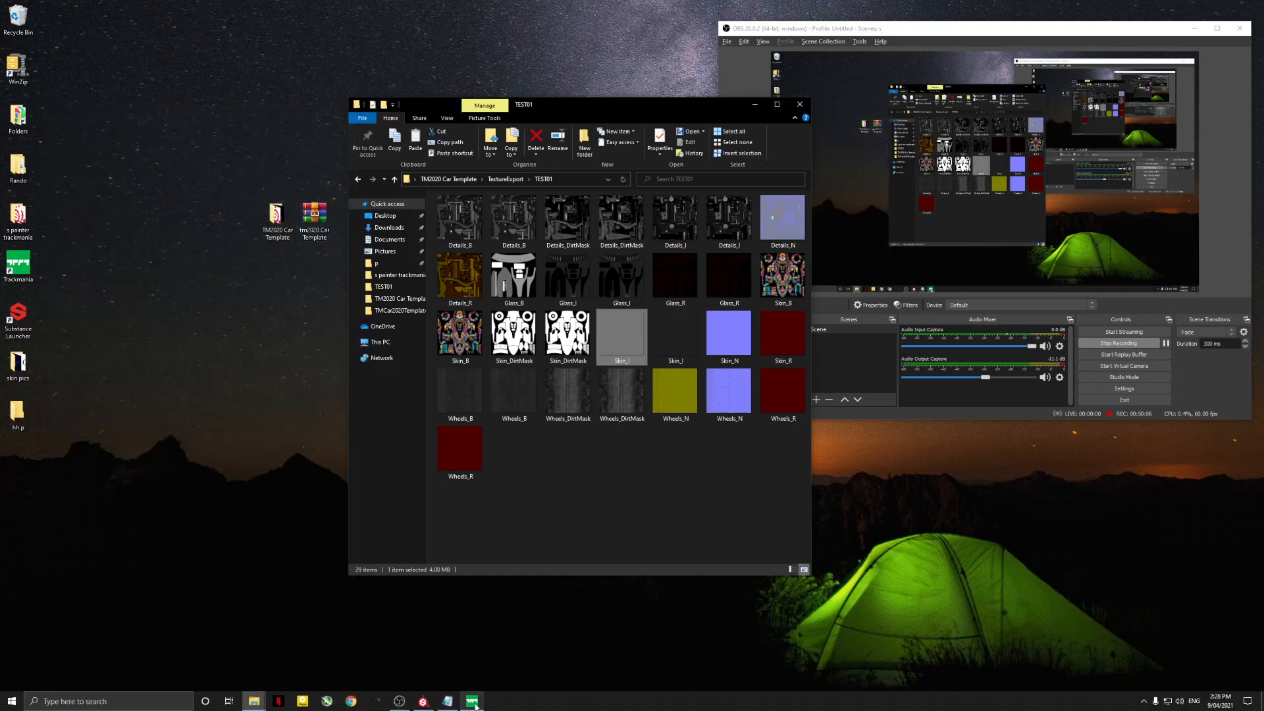
left_click(472, 702)
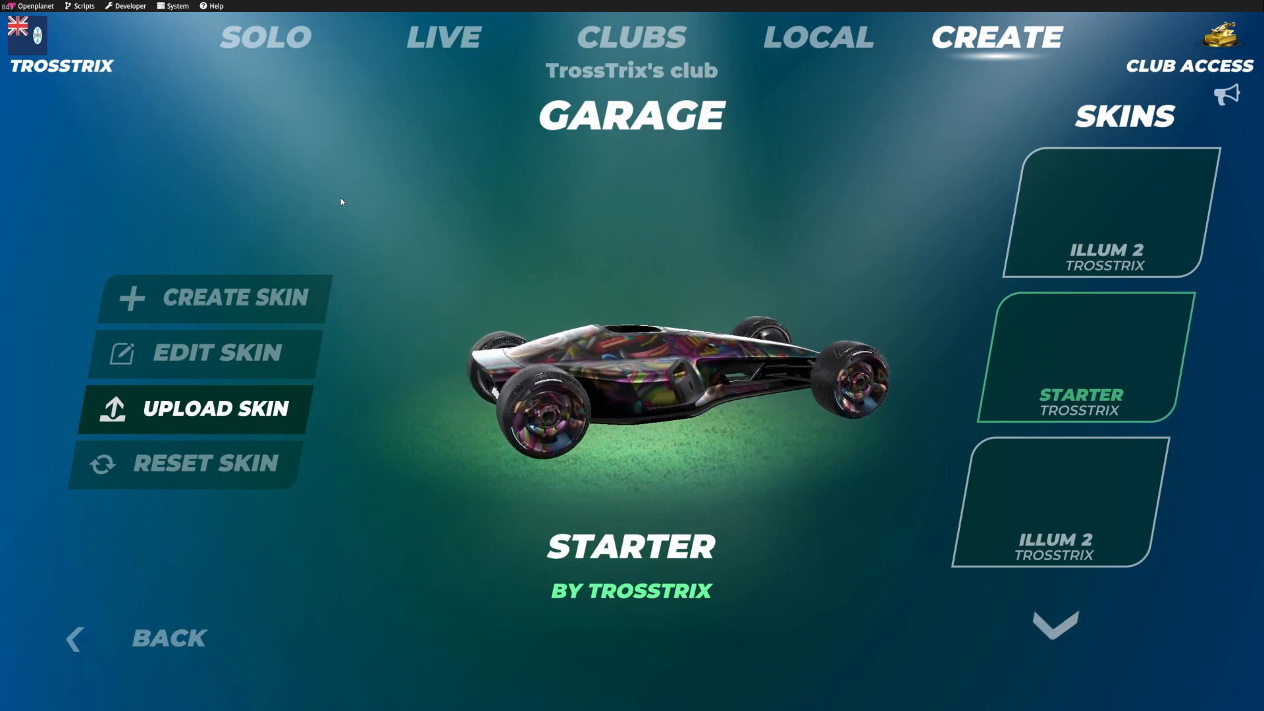
Start track 07 of the Spring 2021 solo campaign, playing alone
left_click(273, 38)
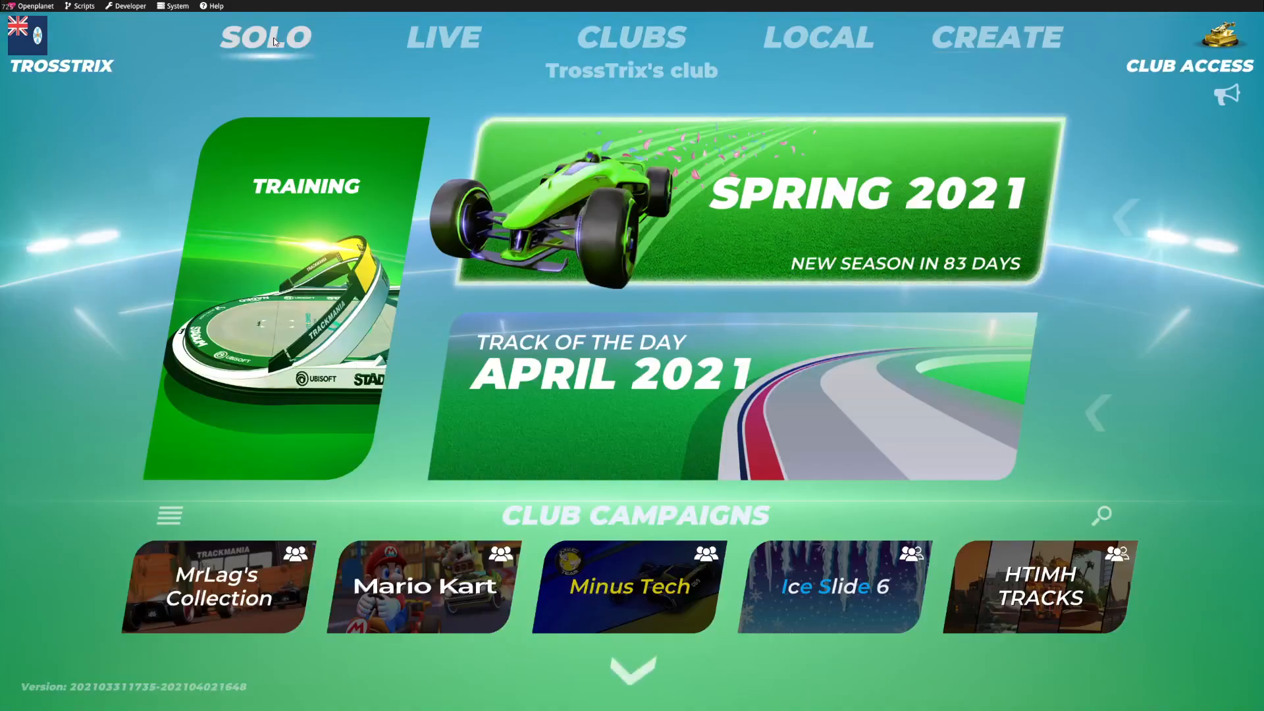
left_click(566, 215)
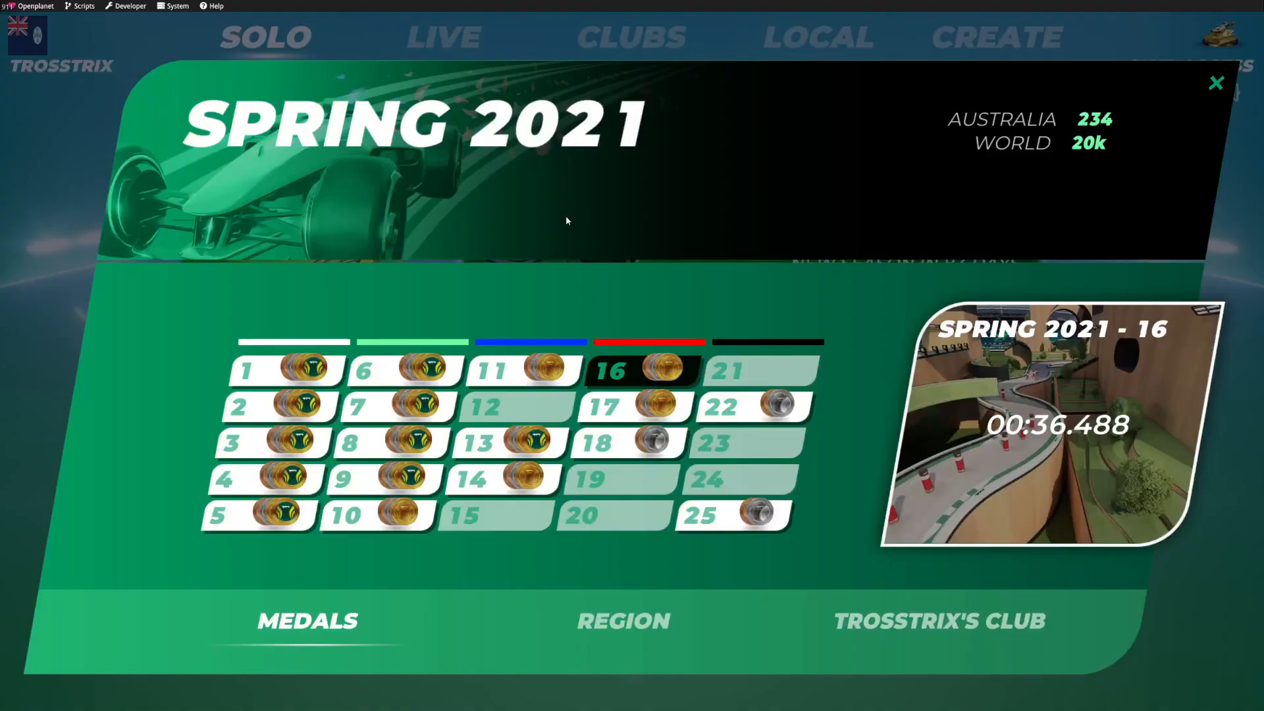
left_click(393, 403)
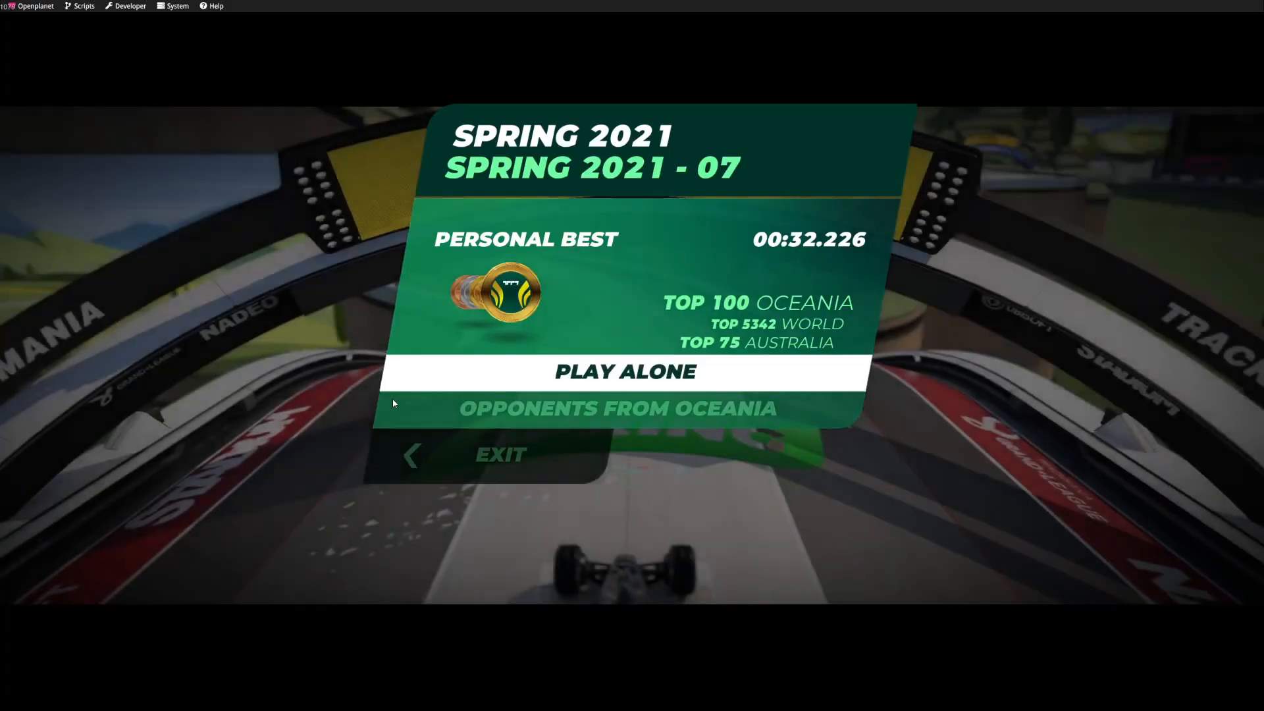
key("Return")
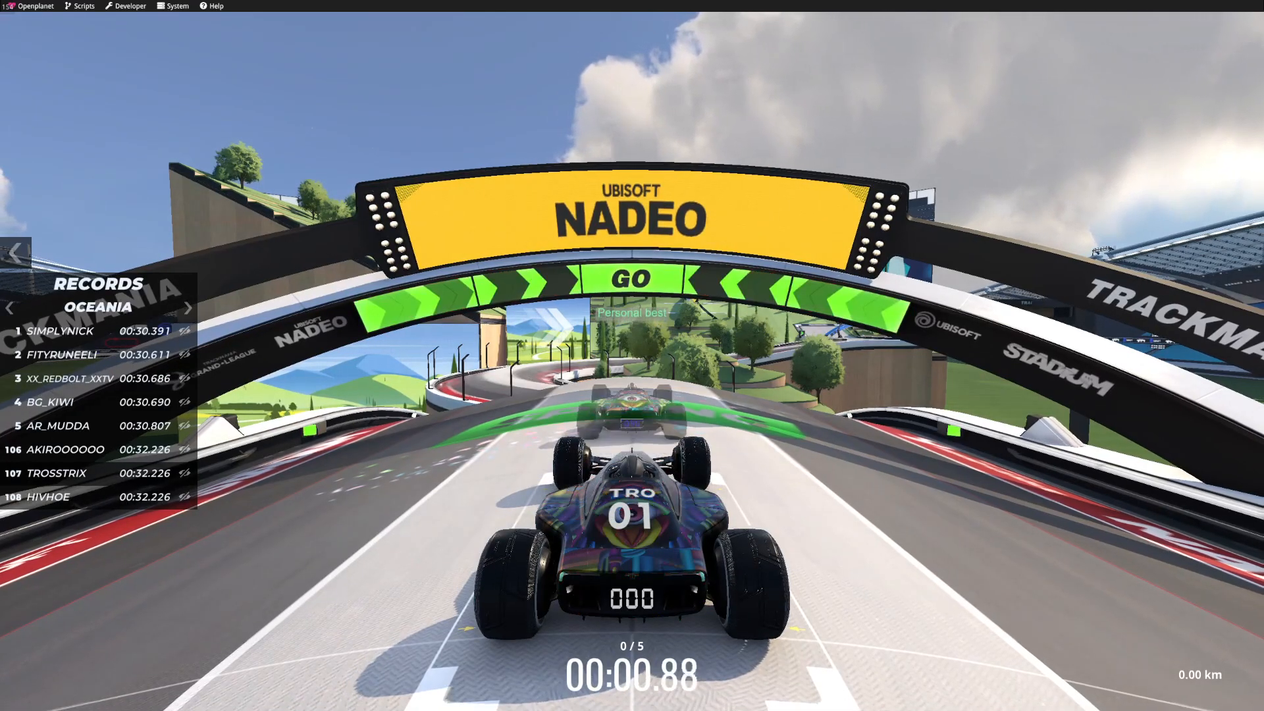
Drive the car around the start area to inspect the skin from different angles, and pause the race
key("Up")
key("Left")
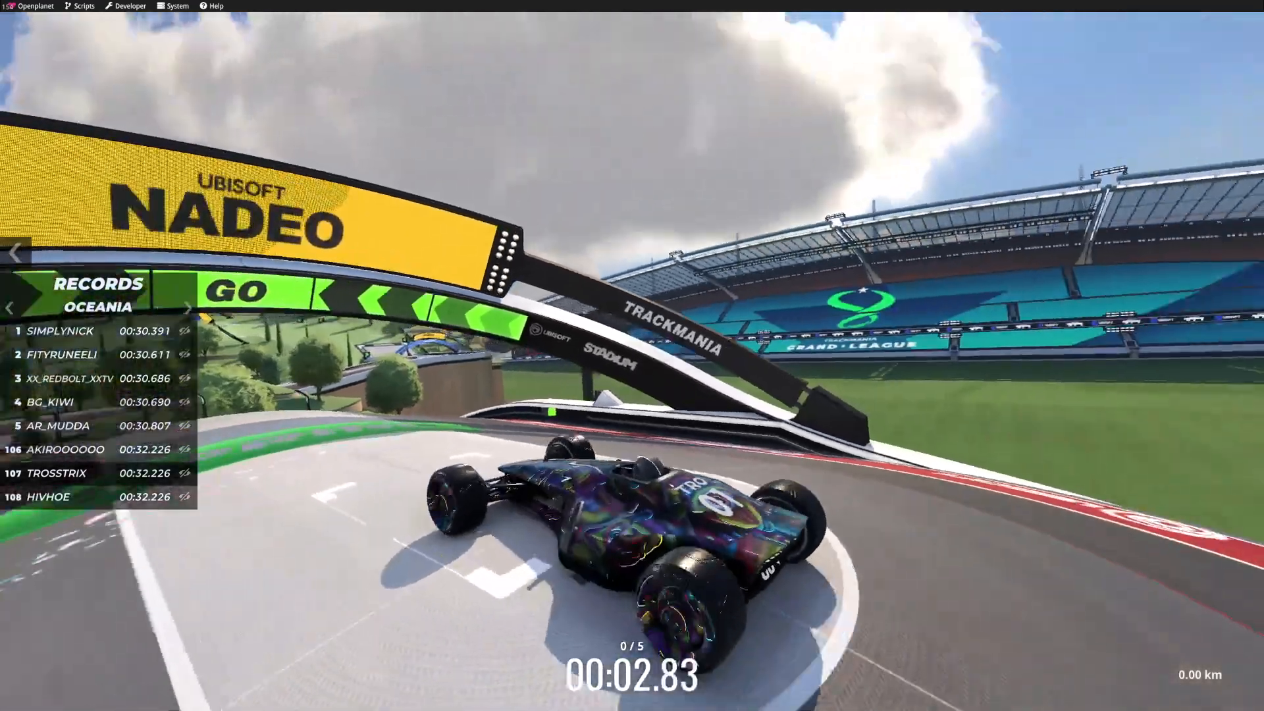
key("Up")
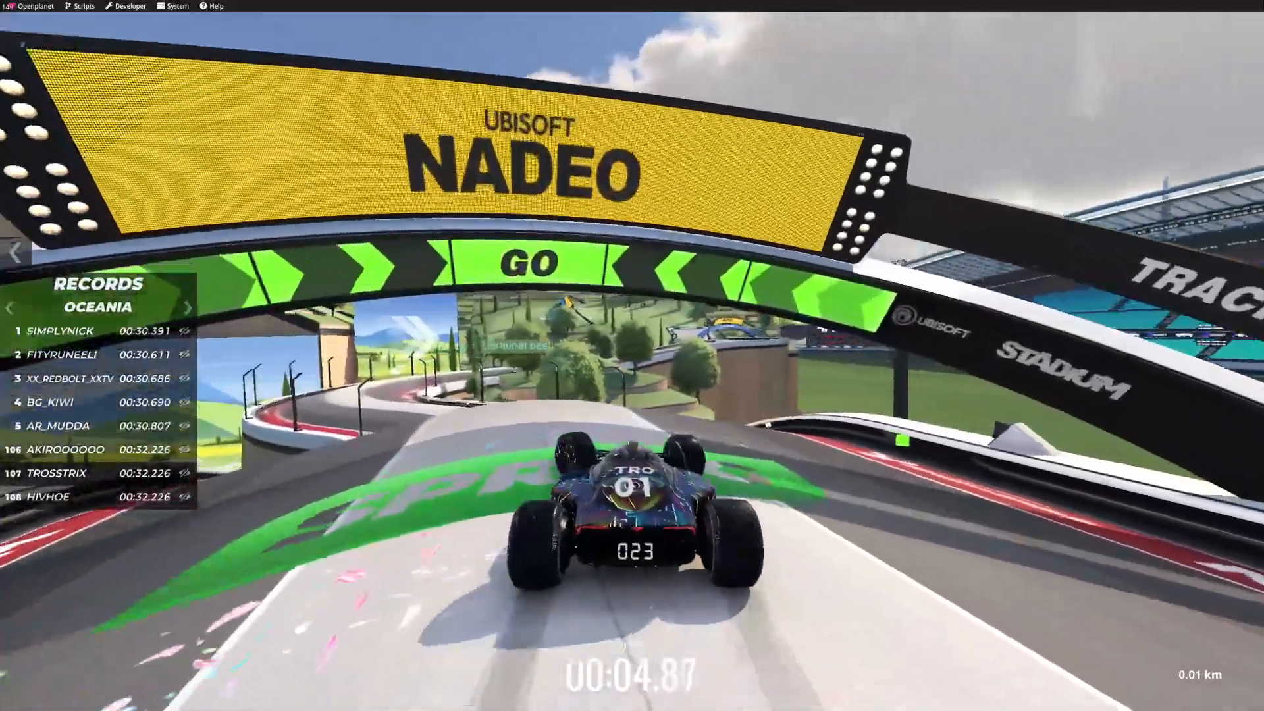
key("Up")
key("Up")
key("Left")
key("Up")
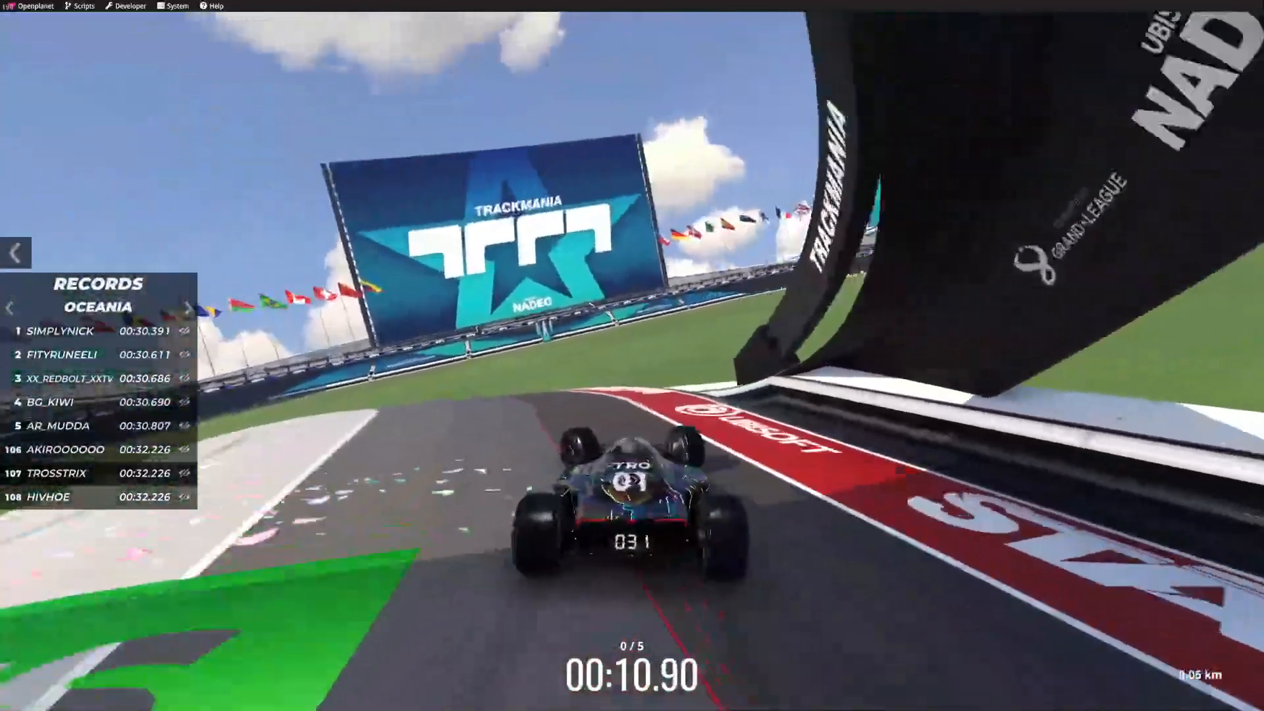
key("Left")
key("Down")
key("Escape")
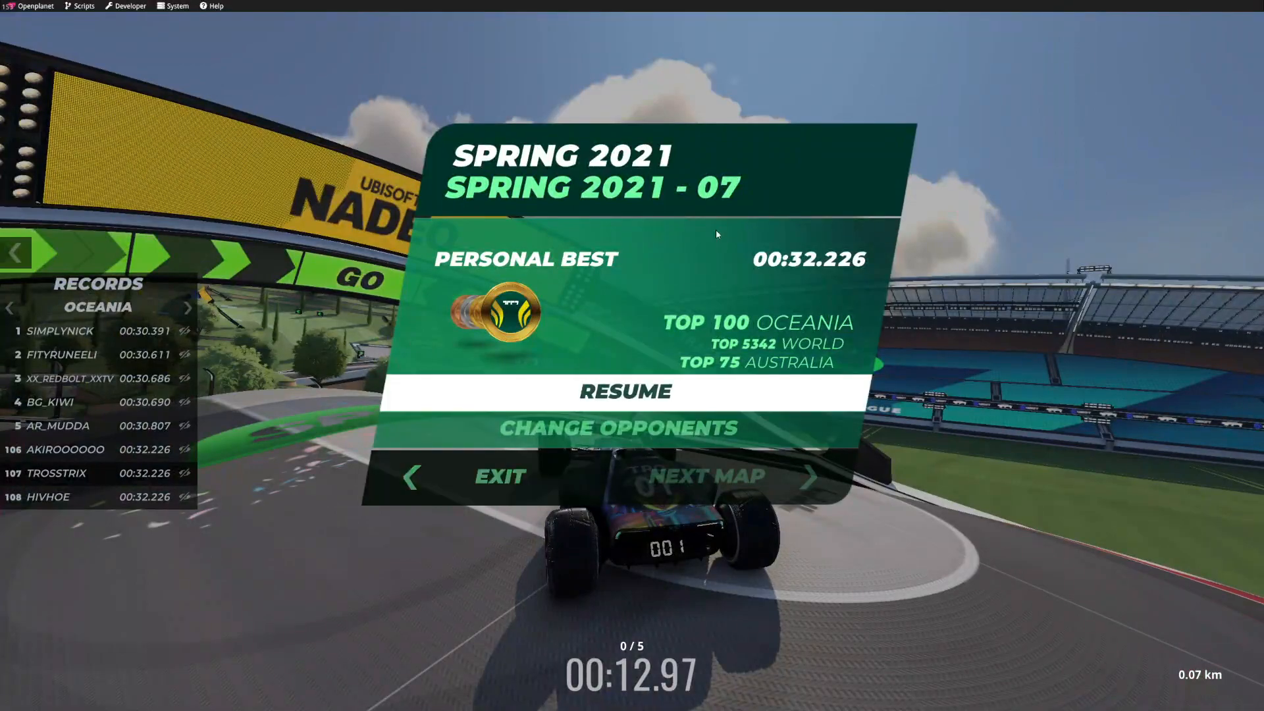
Minimize Trackmania, move the TEST01 folder window aside, and switch to Substance Painter
left_click(1173, 18)
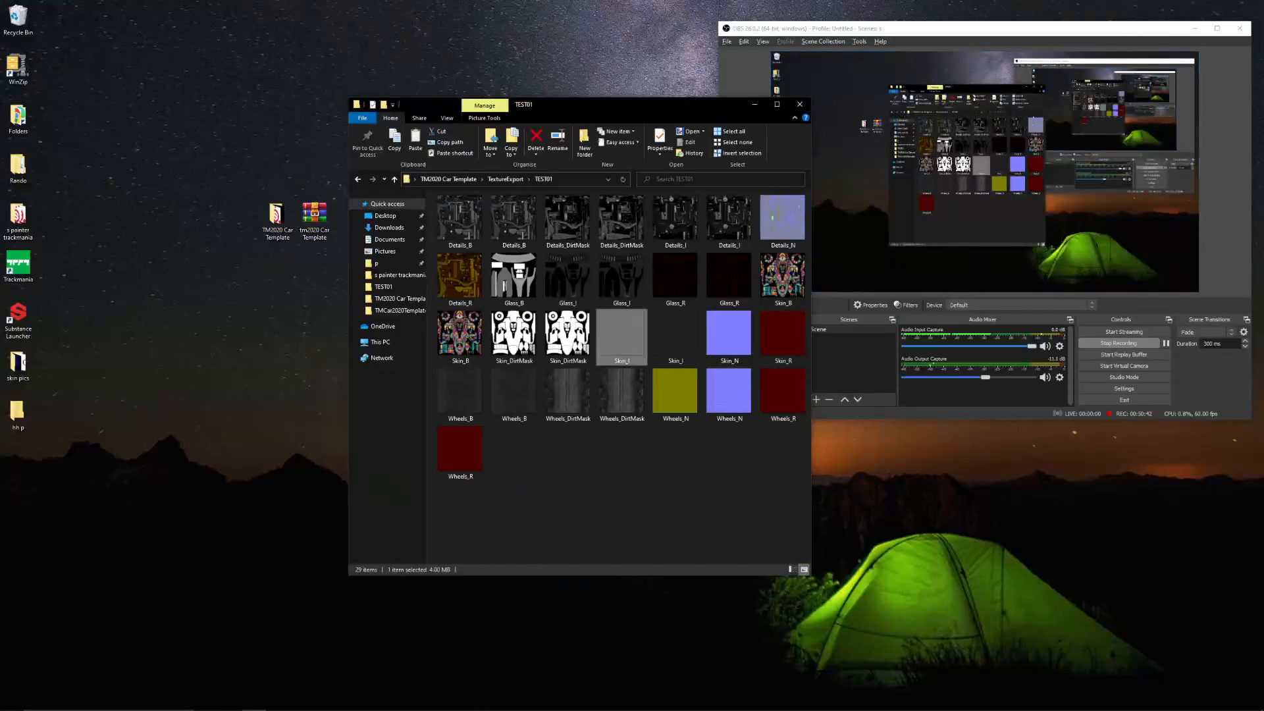
left_click_drag(708, 101, 517, 88)
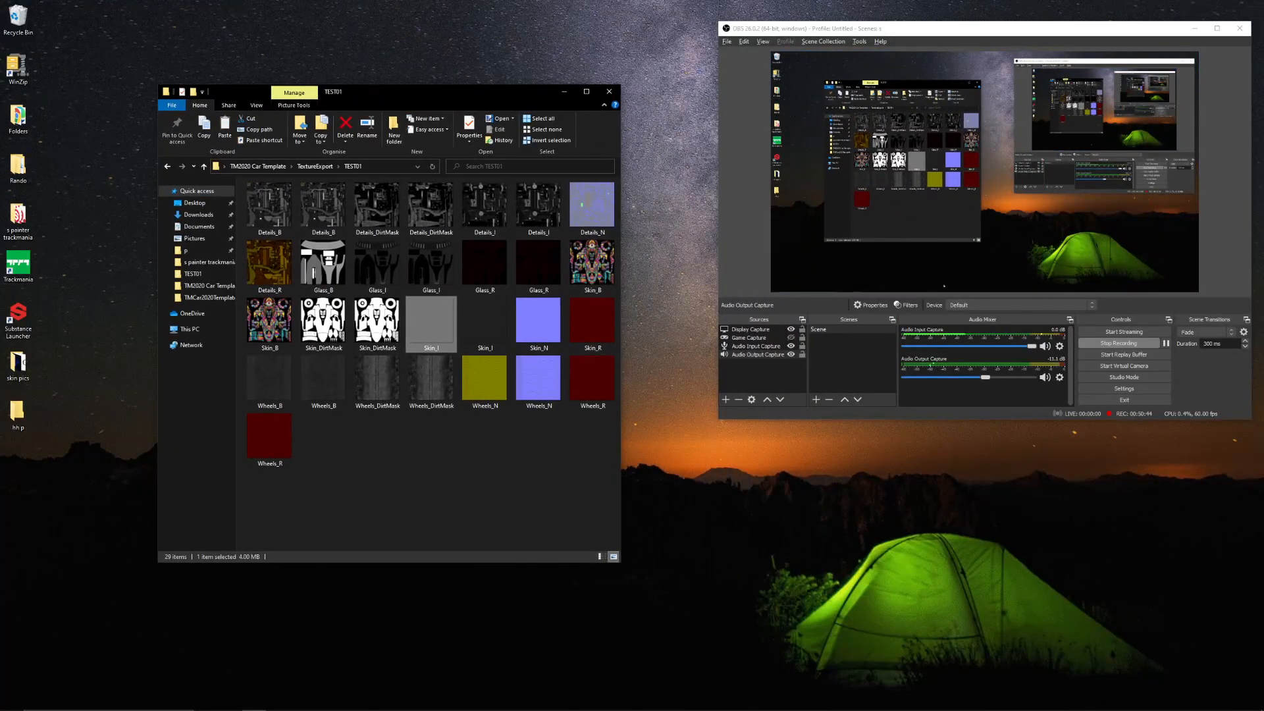
mouse_move(510, 707)
mouse_move(469, 702)
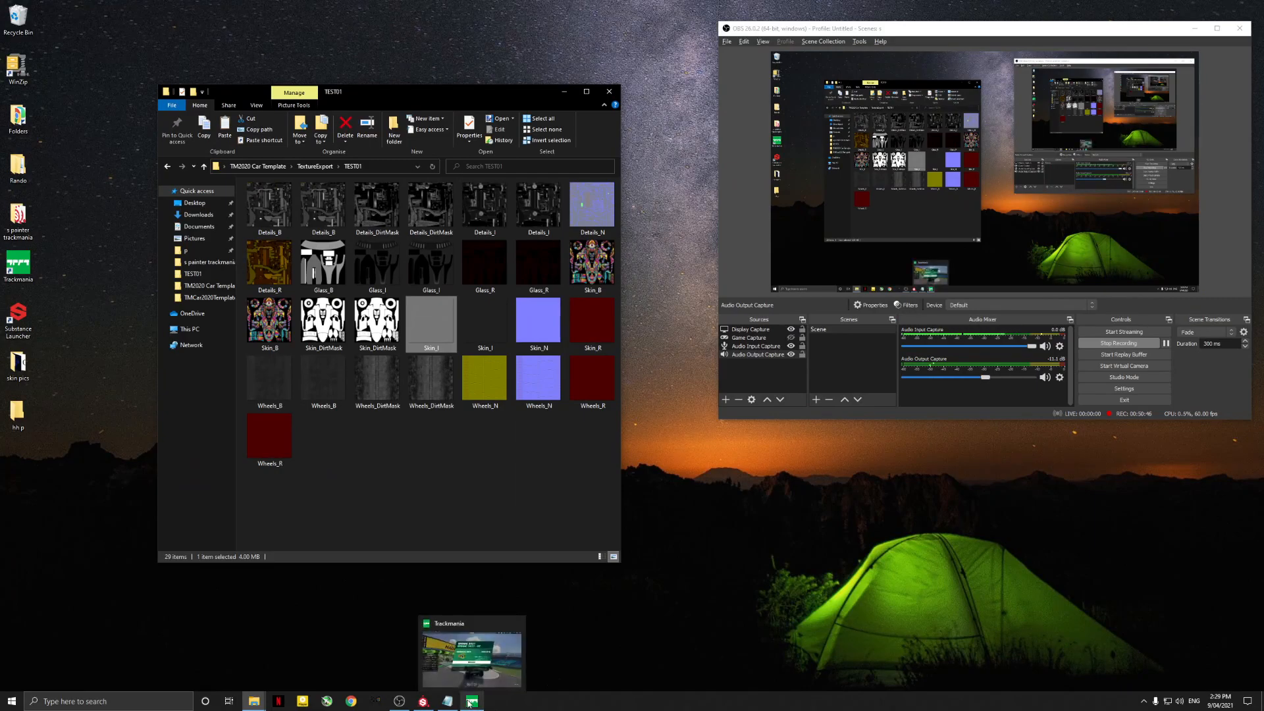
left_click(423, 701)
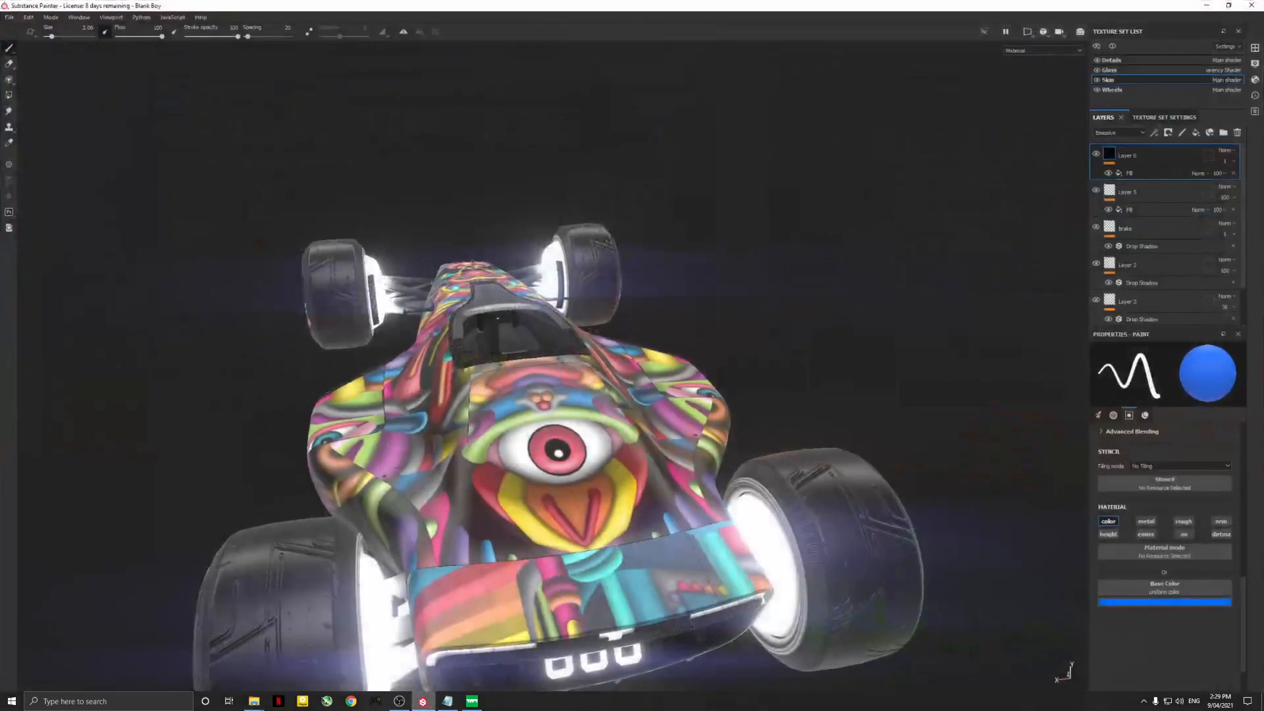
Delete all layers from the car's Skin texture set
left_click_drag(273, 314, 494, 395, "alt")
middle_click_drag(494, 454, 595, 259, "alt")
left_click_drag(638, 234, 491, 191, "alt")
middle_click_drag(490, 191, 520, 244, "alt")
mouse_move(519, 230)
left_mouse_down("alt")
mouse_move(434, 260)
mouse_move(460, 228)
left_mouse_up("alt")
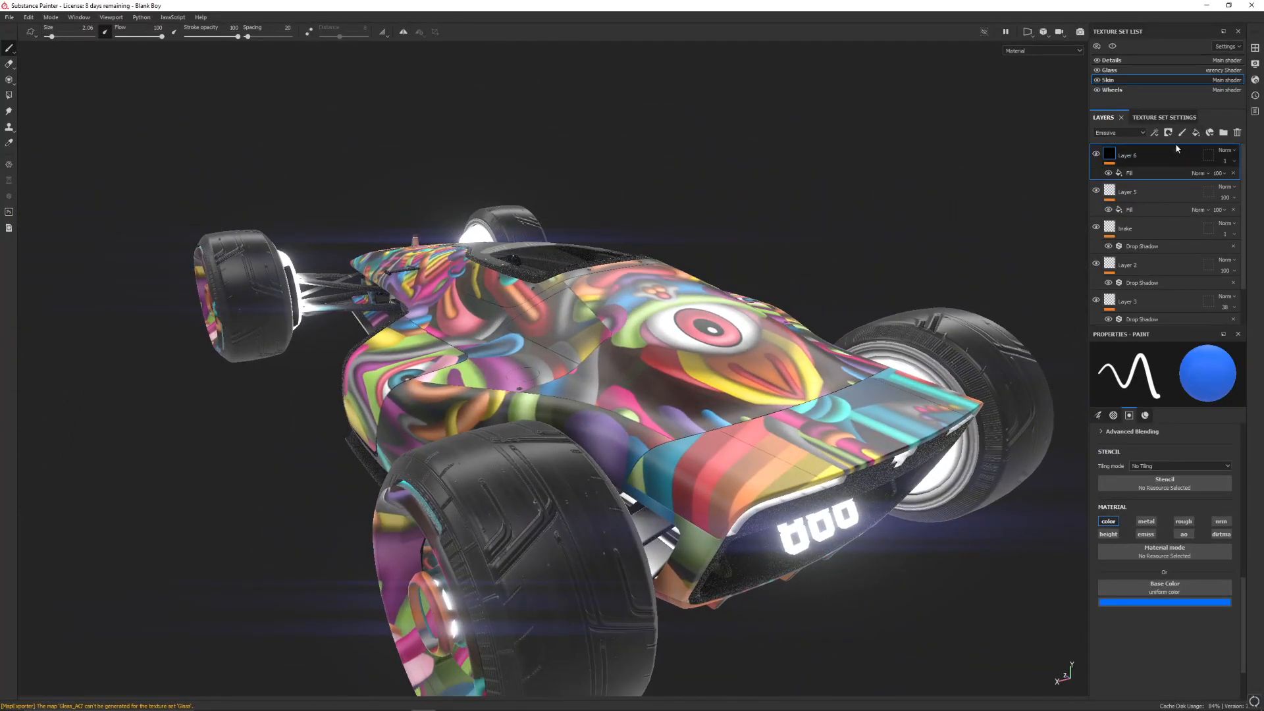
key("Delete")
key("Delete")
key("Delete")
key("Delete")
key("Delete")
key("Delete")
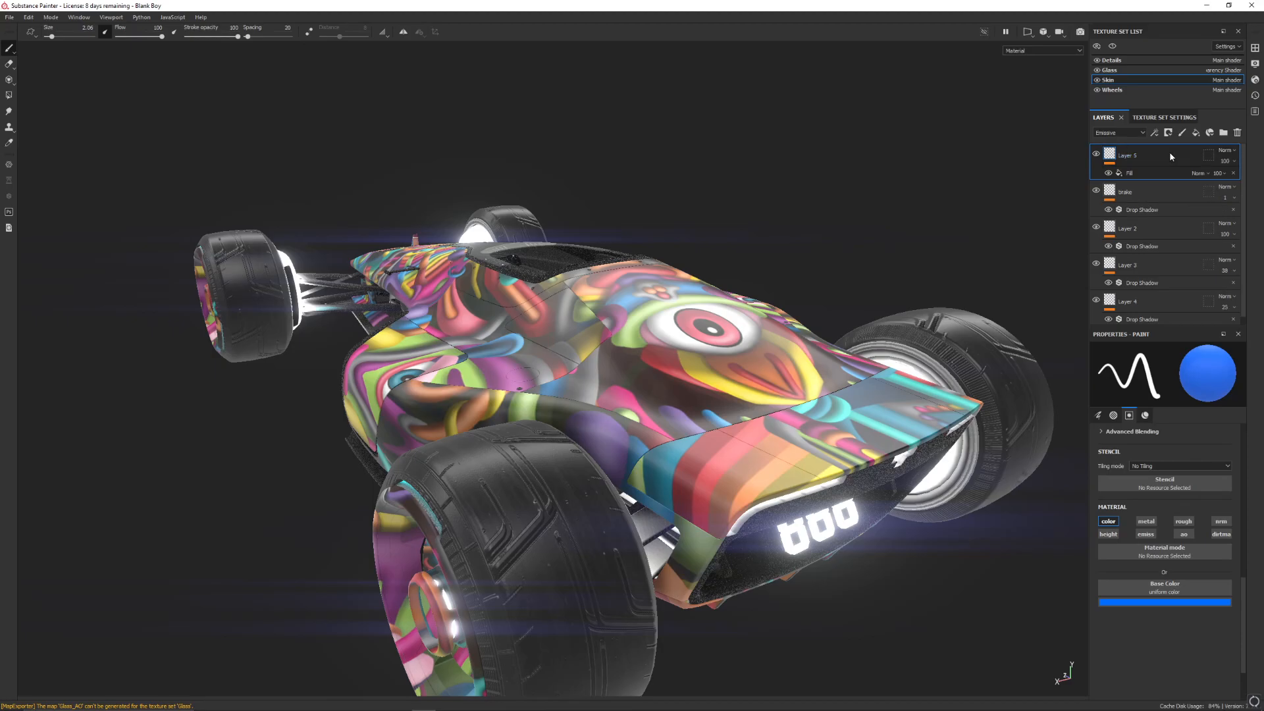
left_click_drag(541, 175, 560, 224, "alt")
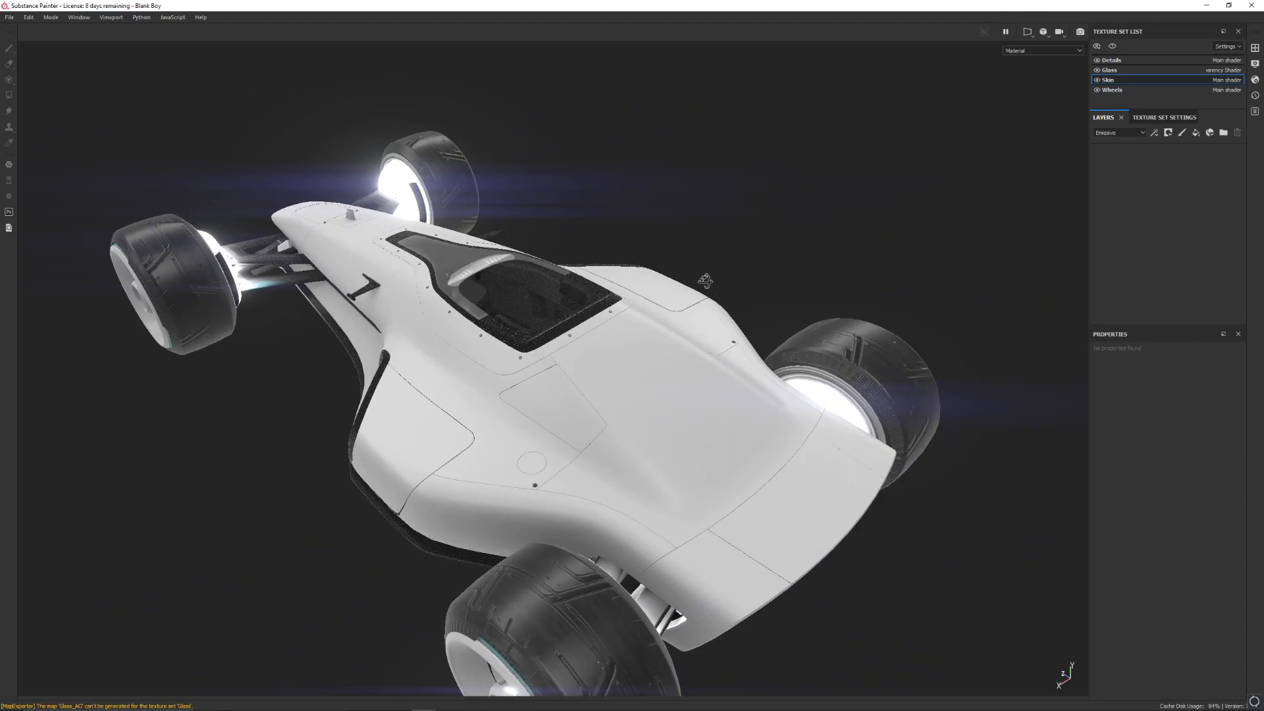
Add a new paint layer to the Skin texture set and give it a fill effect
left_click_drag(710, 288, 524, 314, "alt")
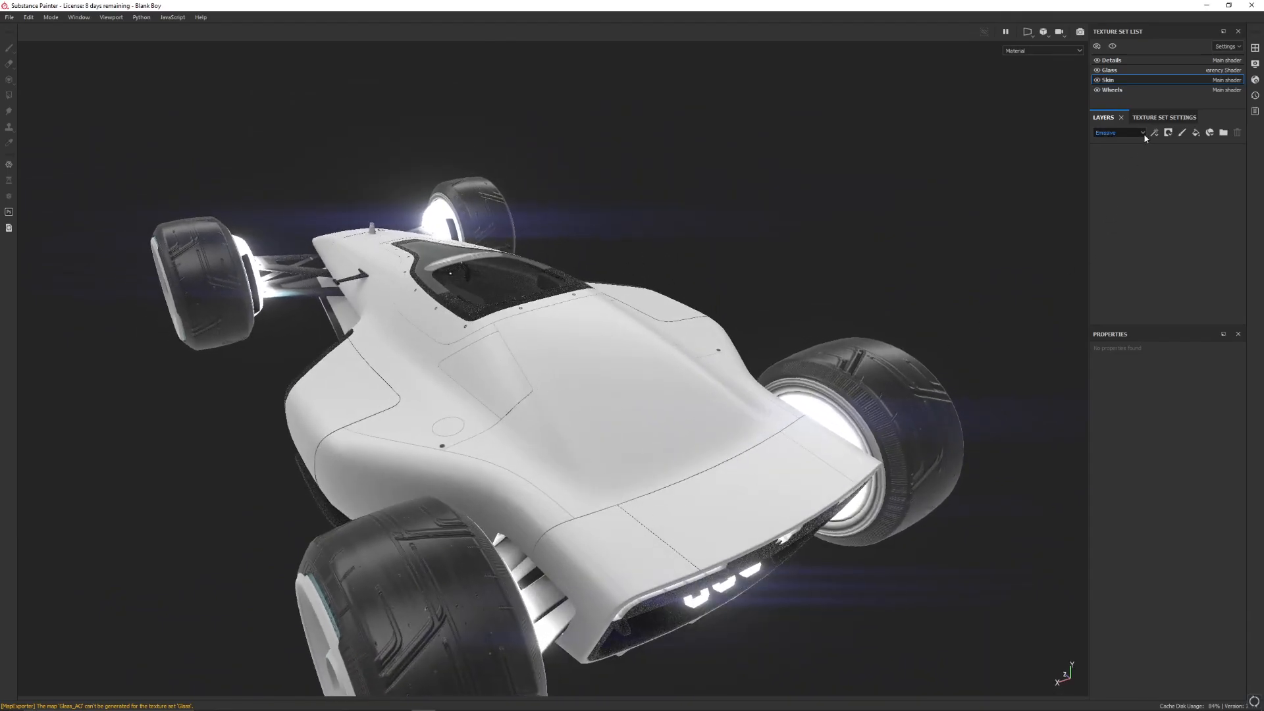
left_click(1182, 135)
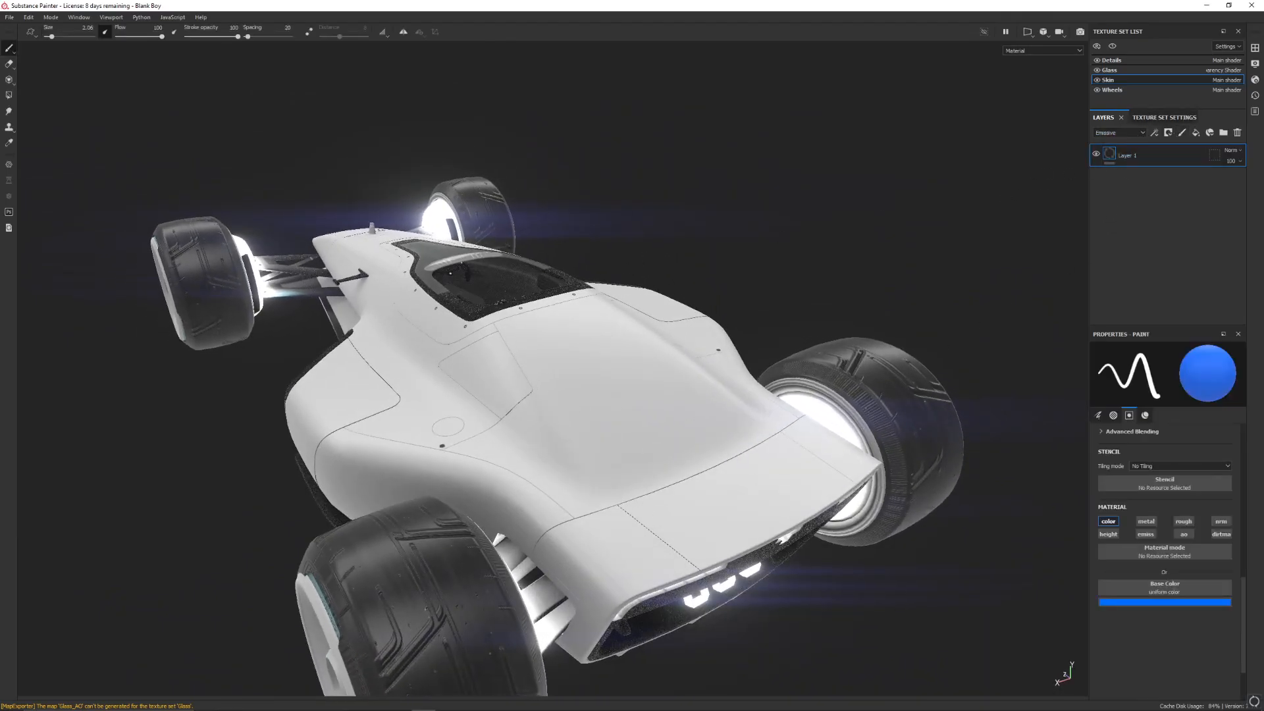
left_click_drag(440, 362, 462, 310, "alt")
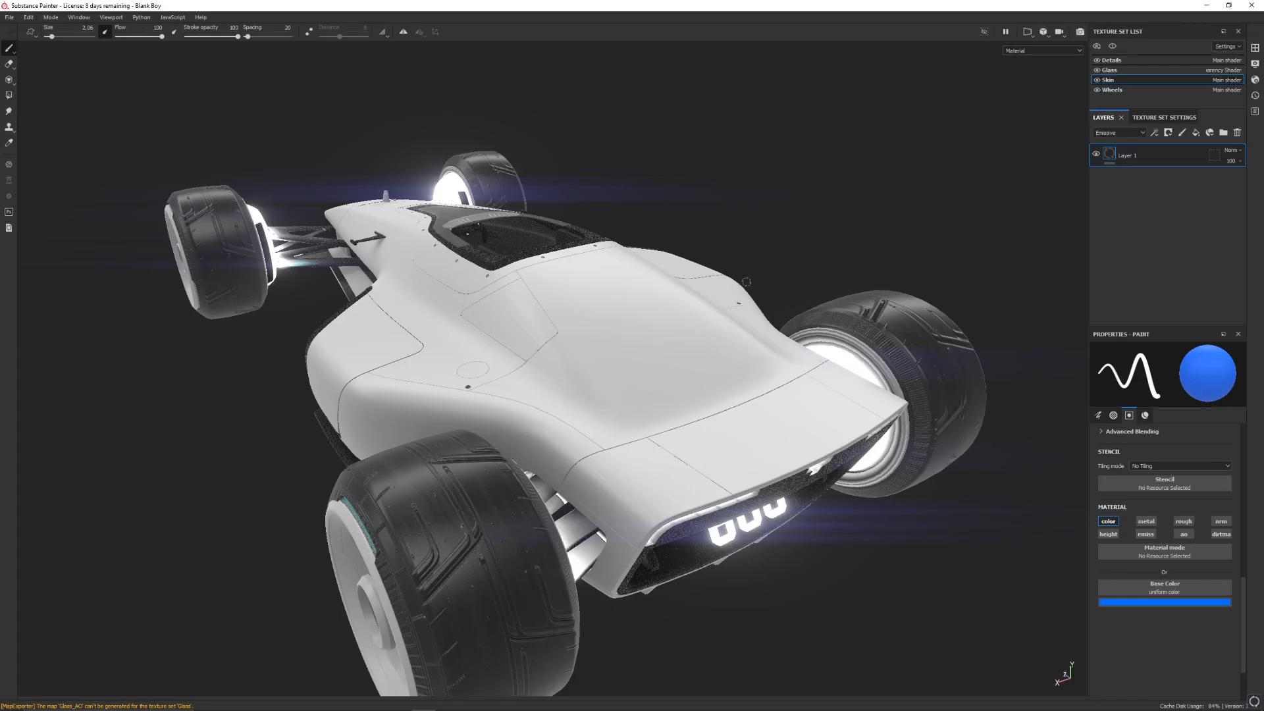
left_click_drag(685, 192, 716, 205, "alt")
middle_click_drag(690, 220, 699, 299, "alt")
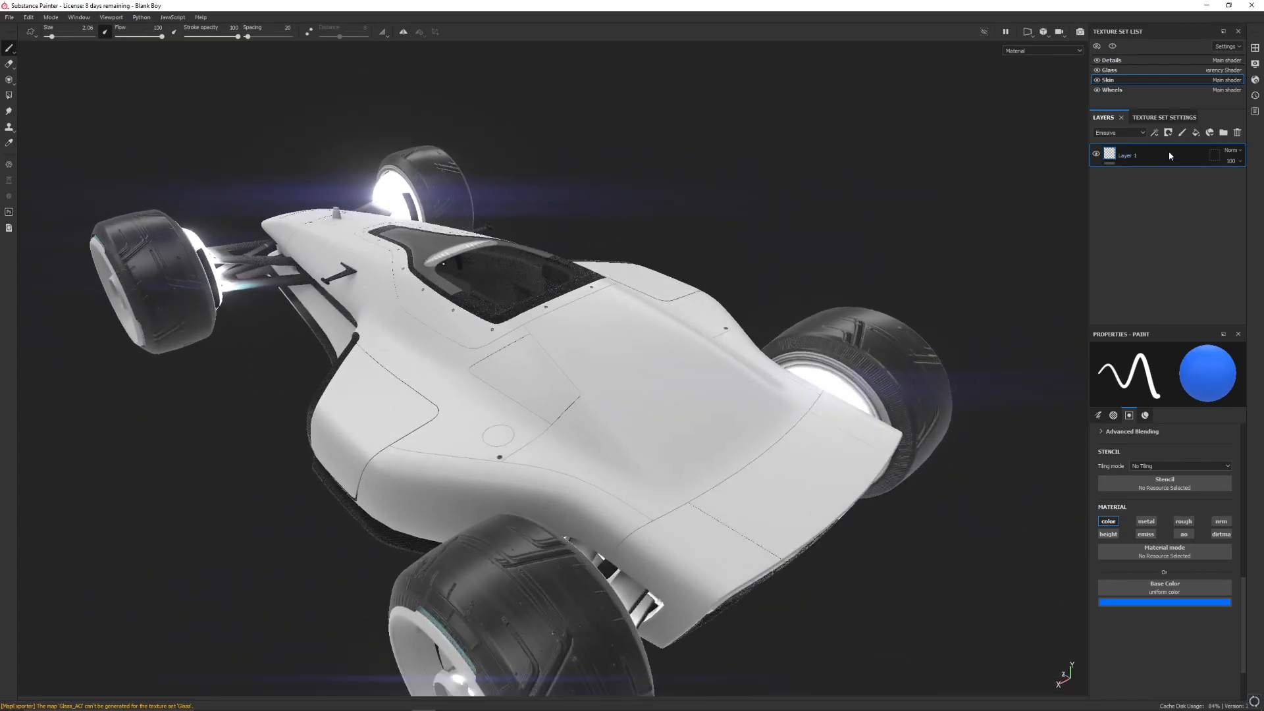
right_click(1172, 154)
left_click(1159, 521)
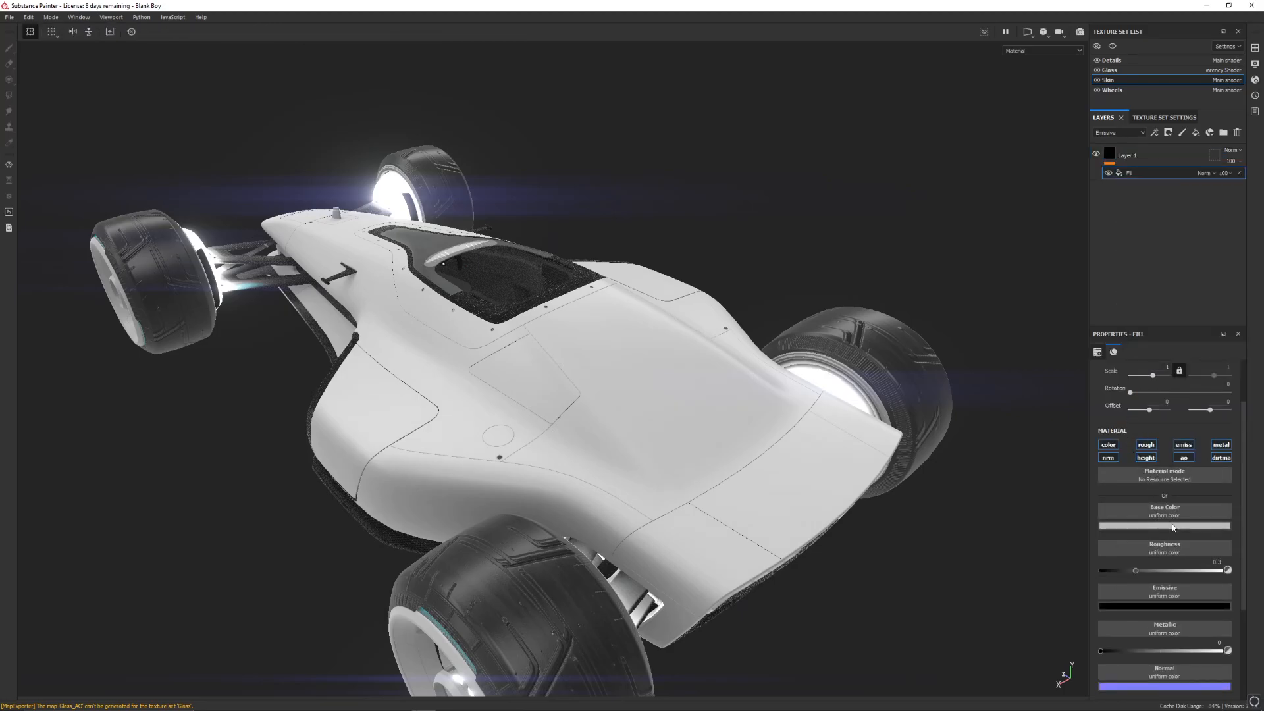
Limit the fill to the color channel and set its base color to pure red (FF0000)
left_click(1108, 458)
left_click(1145, 457)
left_click(1145, 444)
left_click(1183, 444)
left_click(1220, 444)
left_click(1222, 458)
left_click(1183, 457)
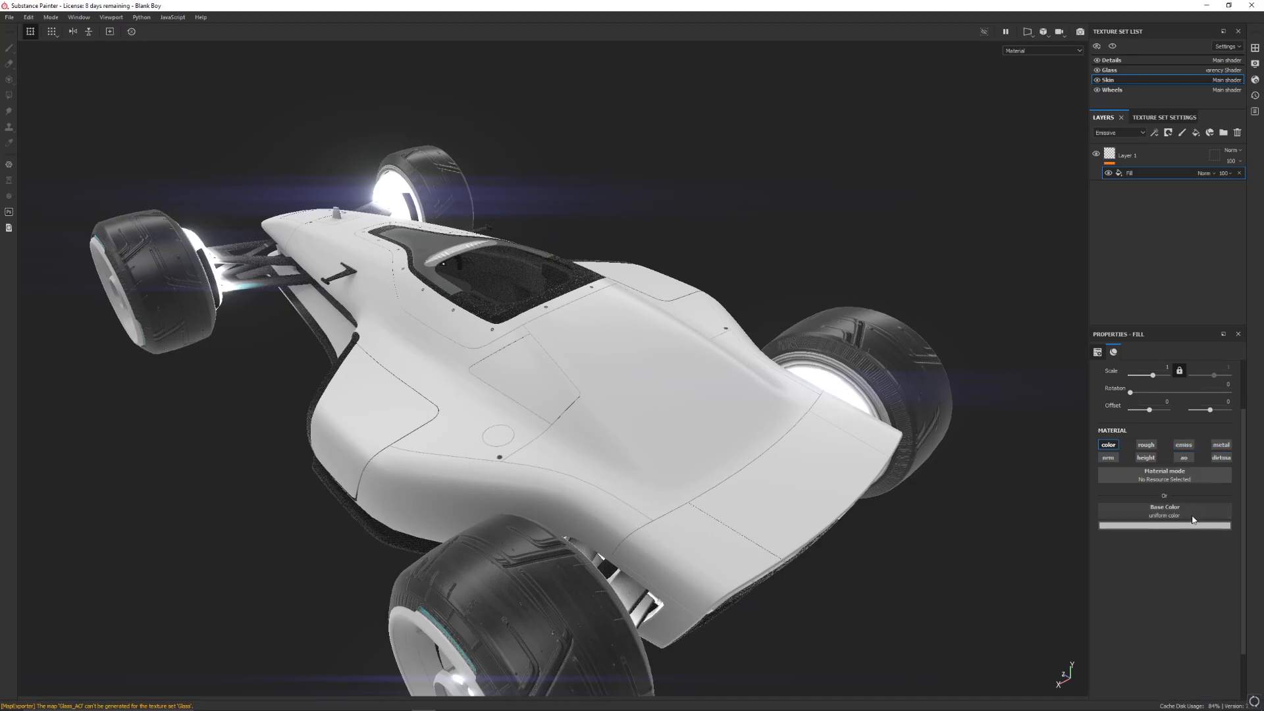
left_click(1184, 525)
mouse_move(1192, 550)
left_mouse_down()
mouse_move(1202, 546)
mouse_move(1198, 564)
mouse_move(1183, 558)
mouse_move(1213, 518)
left_mouse_up()
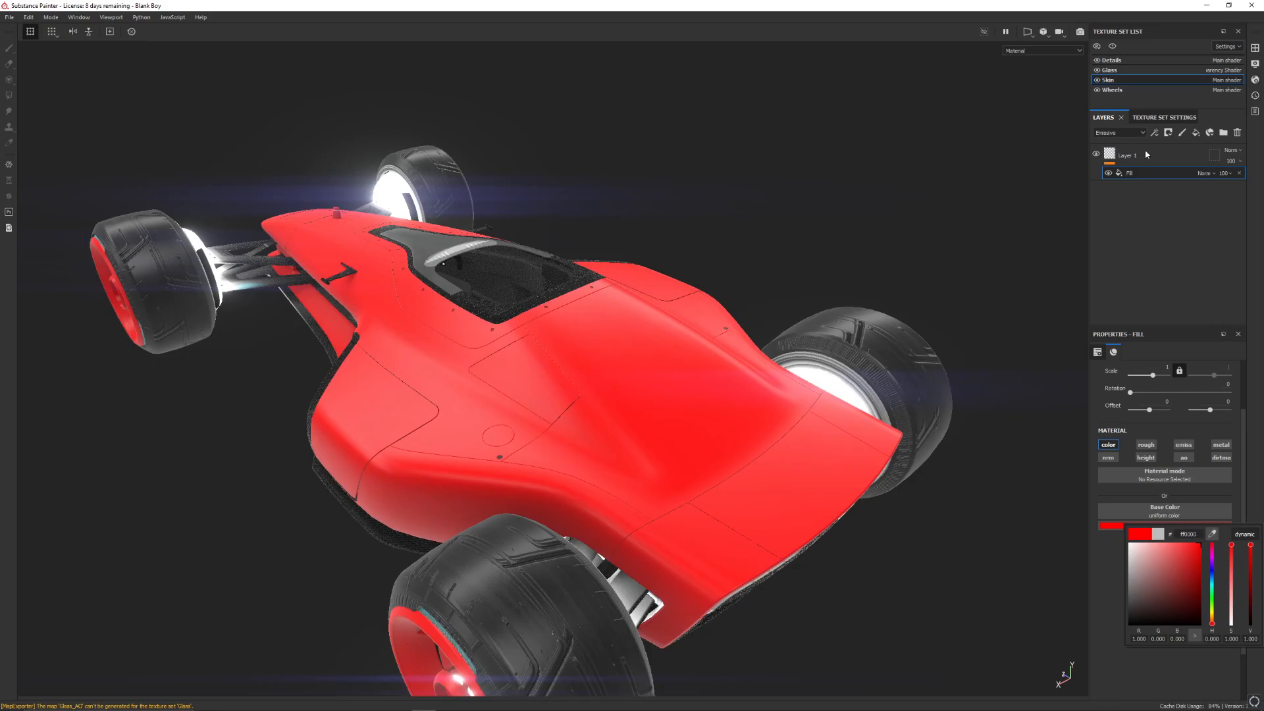
Add a black mask to Layer 1
left_click(1109, 158)
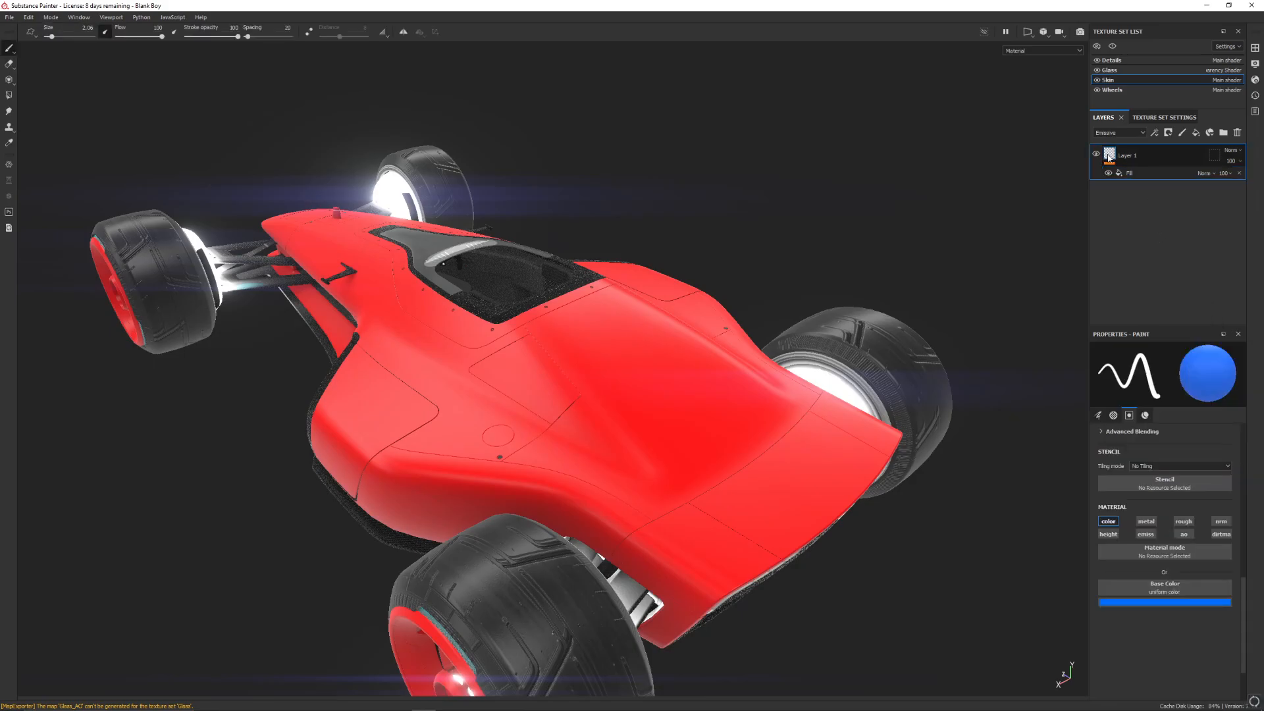
right_click(1109, 158)
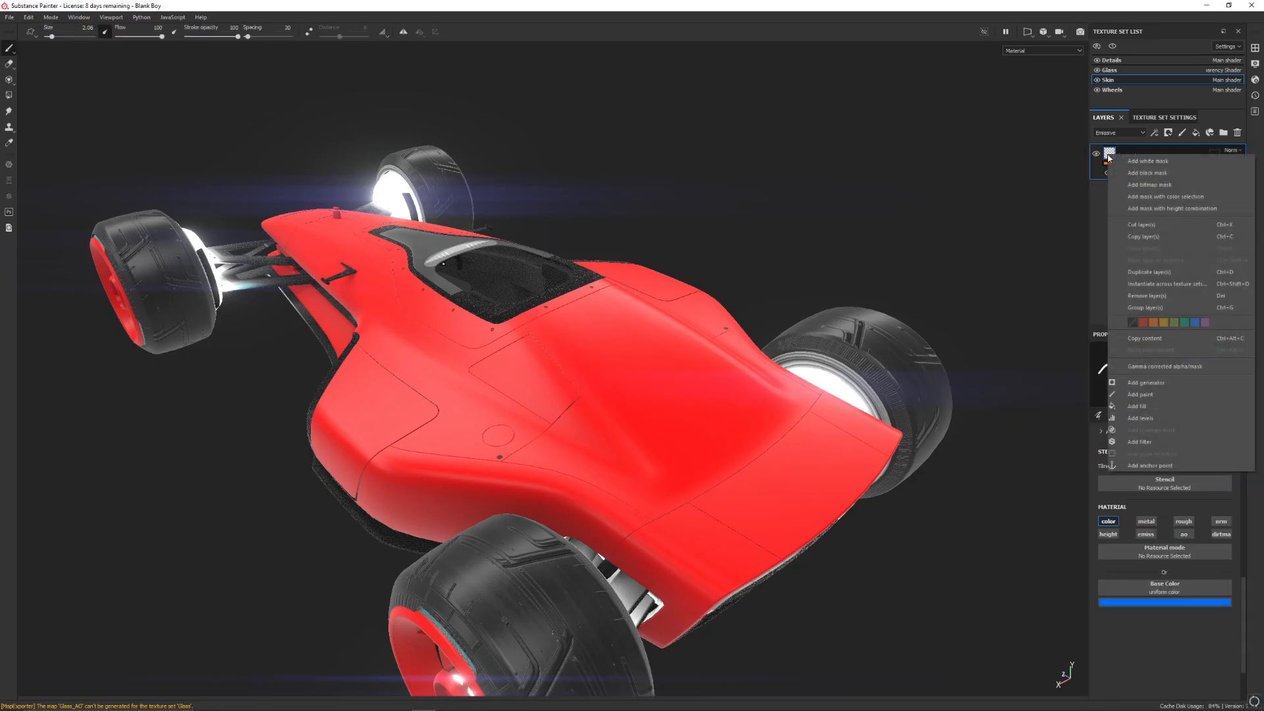
left_click(1148, 173)
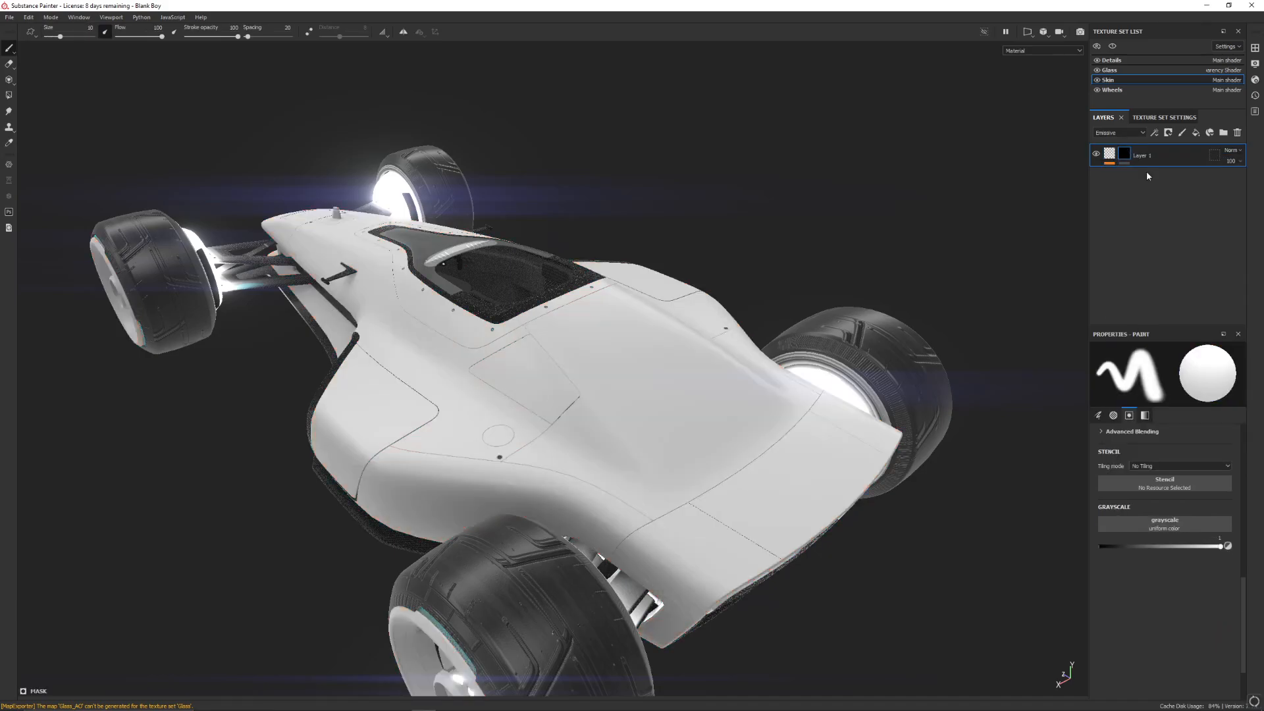
Try the Polygon Fill tool in Layer 1's mask, filling individual faces and a larger area on the rear body in the 3D view
left_click_drag(762, 386, 428, 296, "alt")
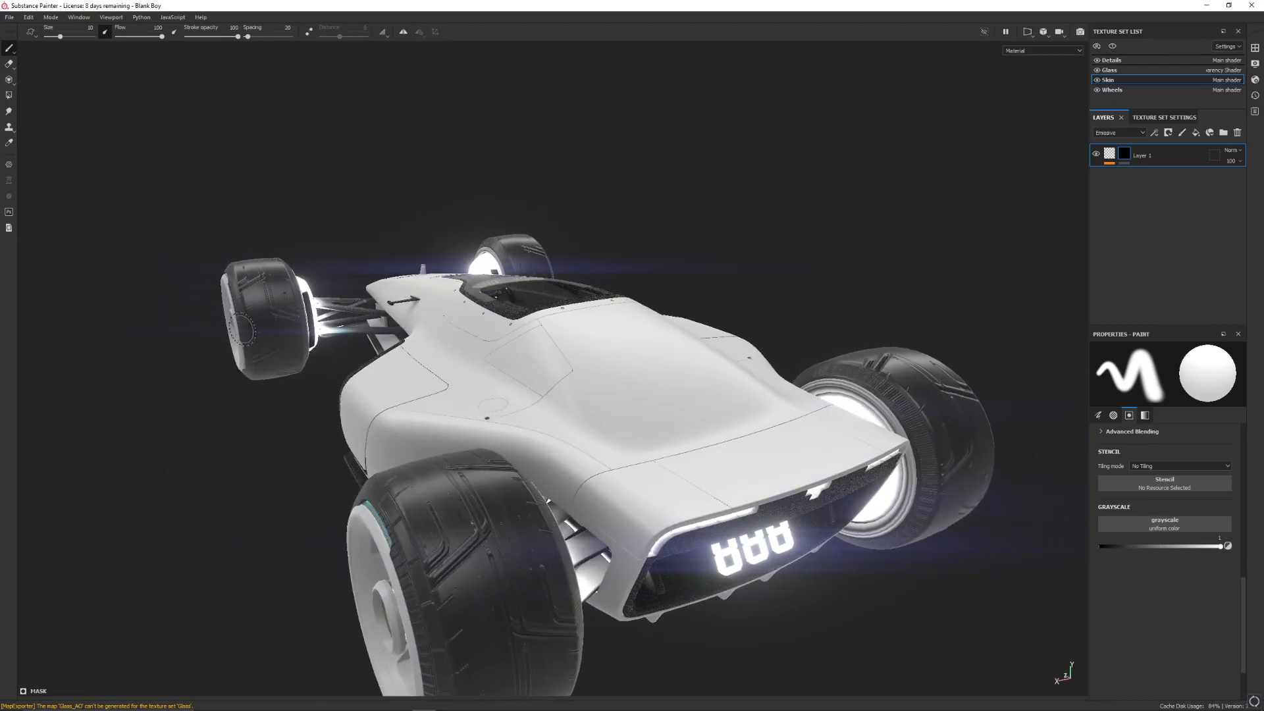
left_click(9, 96)
left_click_drag(234, 220, 237, 285, "alt")
scroll(256, 305, "down", 3)
scroll(258, 305, "up", 7)
middle_click_drag(339, 346, 263, 146, "alt")
left_click(435, 238)
left_click(558, 262)
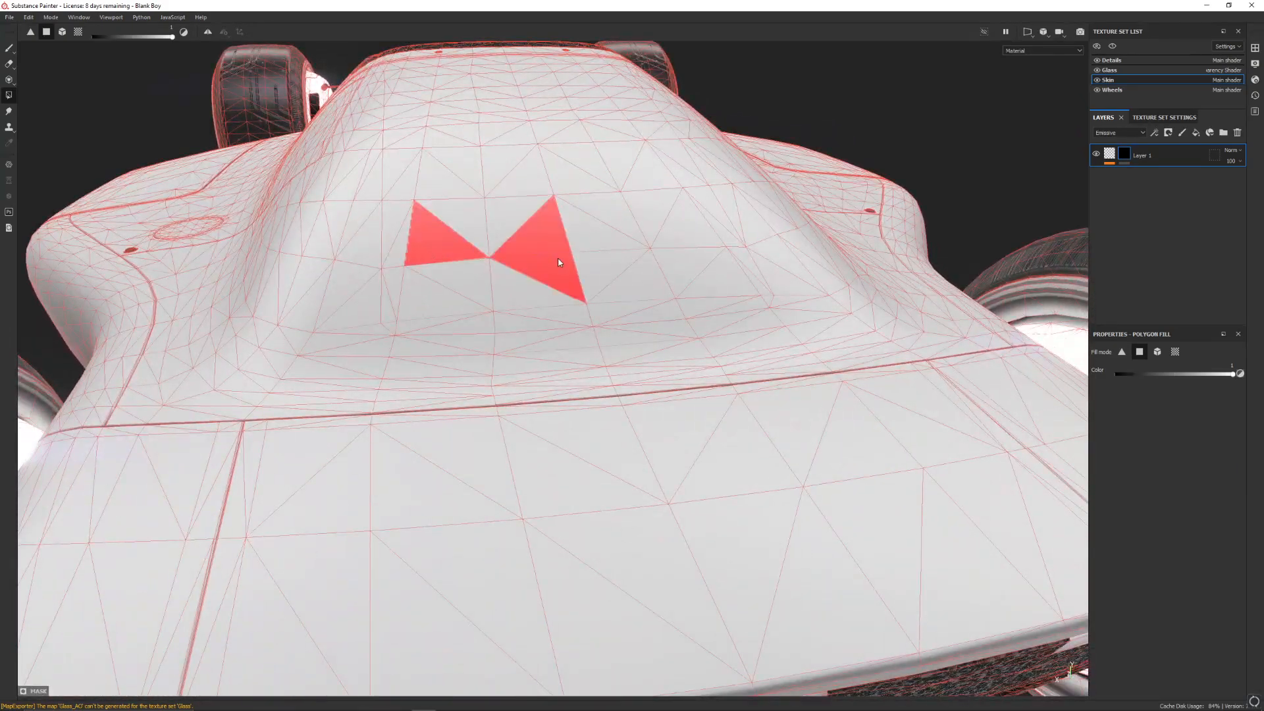
mouse_move(461, 344)
left_mouse_down()
mouse_move(472, 416)
mouse_move(780, 517)
mouse_move(520, 119)
mouse_move(498, 162)
left_mouse_up()
left_click_drag(498, 162, 657, 214, "alt")
right_click_drag(651, 250, 652, 116, "alt")
middle_click_drag(652, 116, 516, 340, "alt")
Undo all the polygon fills made on the rear body
key("ctrl+z")
key("ctrl+z")
key("ctrl+z")
key("ctrl+z")
key("ctrl+z")
key("ctrl+z")
key("ctrl+z")
key("ctrl+z")
key("ctrl+z")
key("ctrl+z")
key("ctrl+z")
key("ctrl+z")
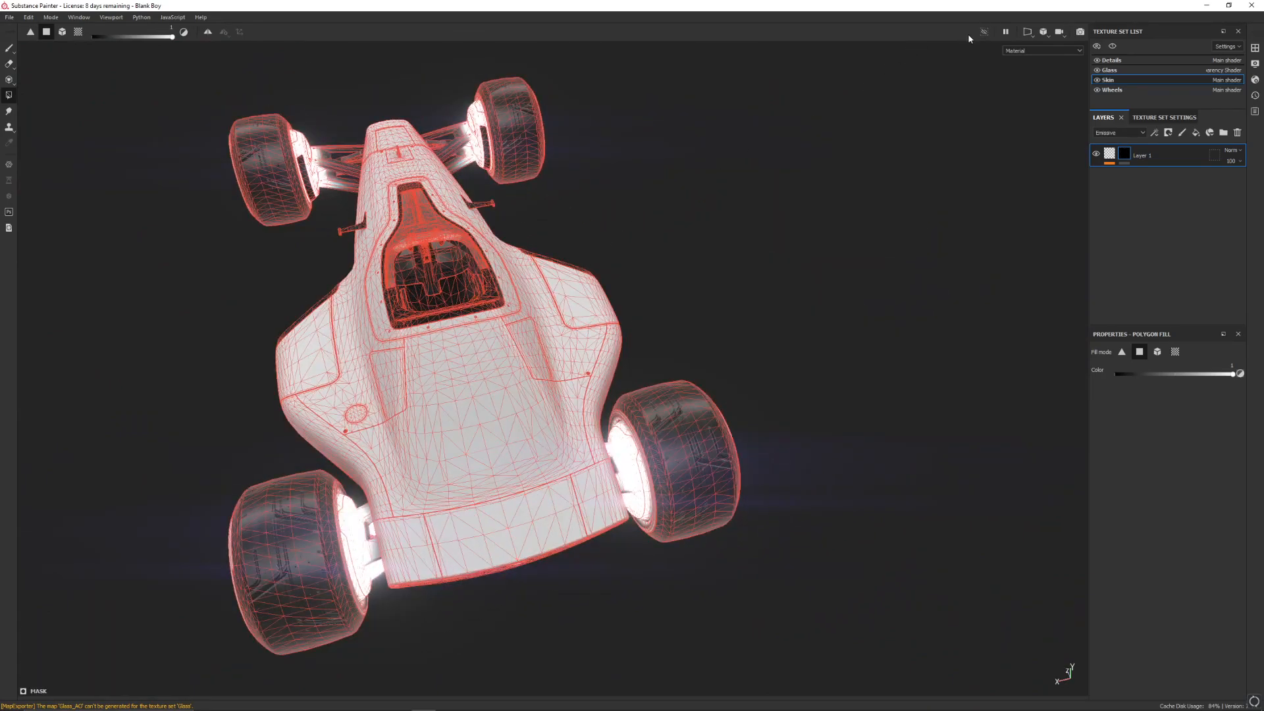
Show the 3D and 2D views side by side, with the car framed from above and behind
left_click(1035, 37)
left_click(1047, 45)
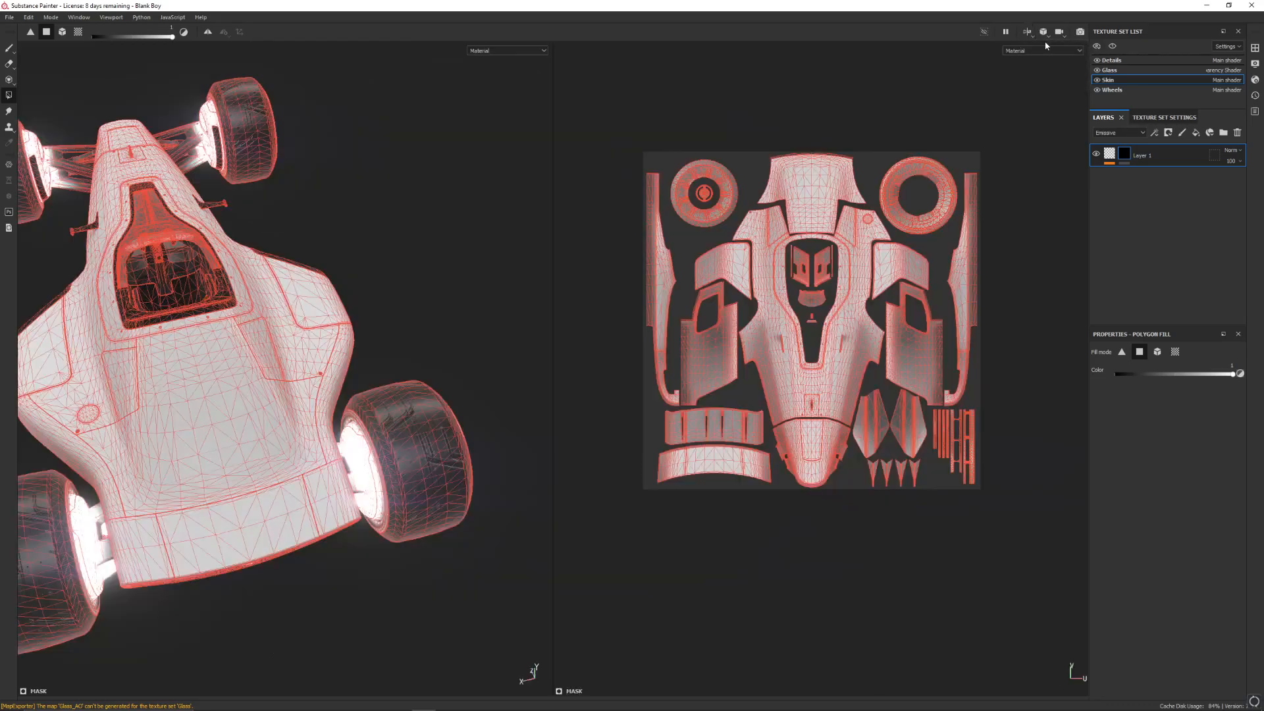
middle_click_drag(184, 328, 321, 339, "alt")
left_click_drag(327, 339, 324, 488, "alt")
Try filling polygons over the rear deck and the body beside the cockpit in the mask, and undo both fills
left_click_drag(114, 296, 256, 225)
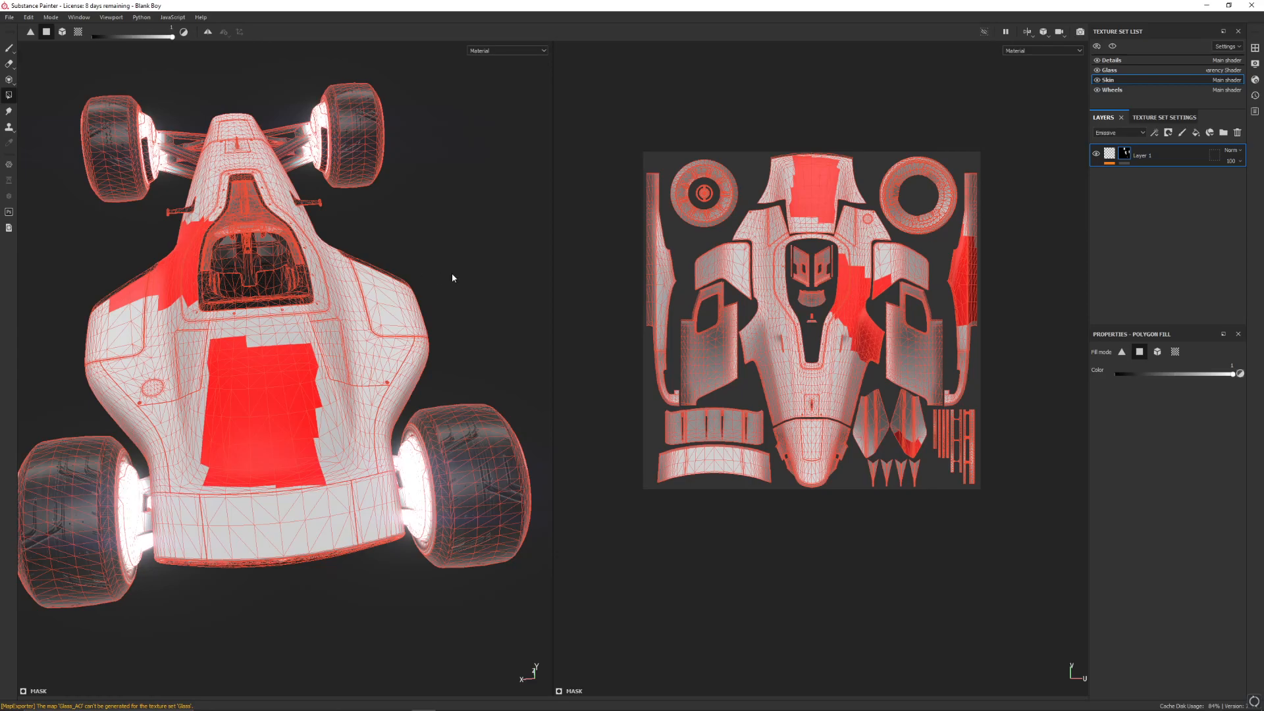
key("ctrl+z")
key("ctrl+z")
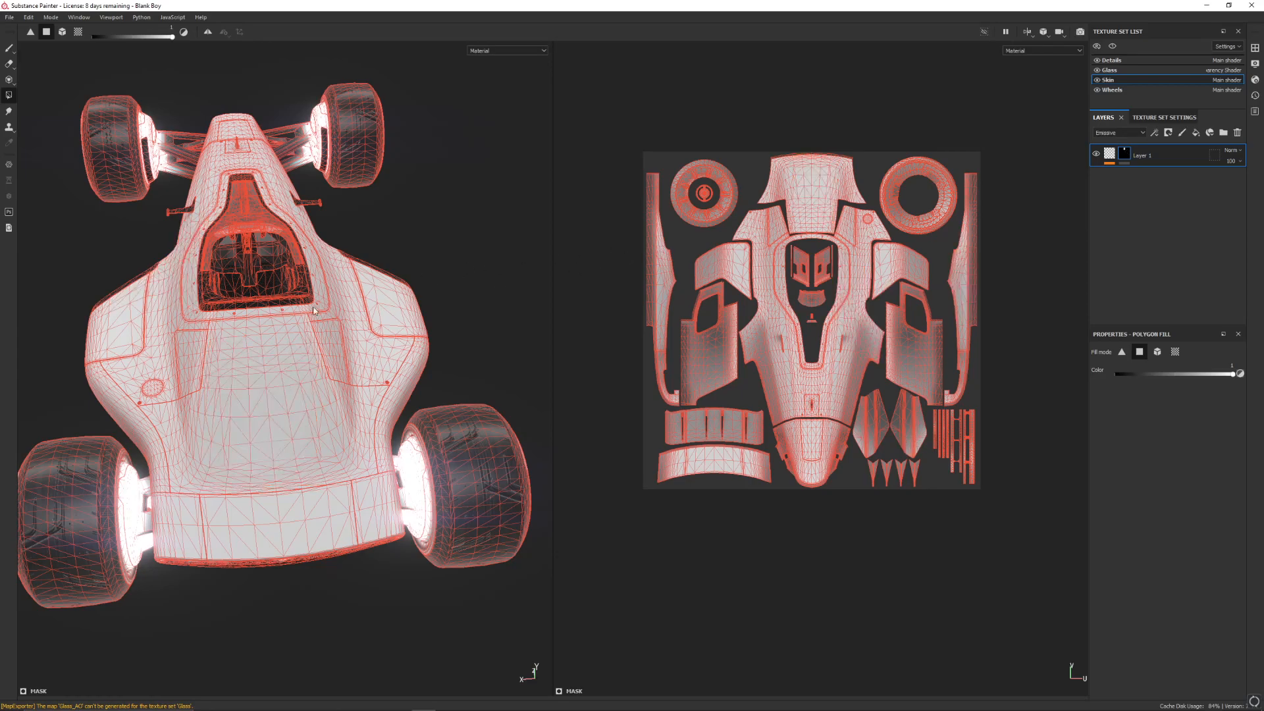
Fill one half of the curved rear panel's UV island in Layer 1's mask, working in the 2D view
scroll(190, 500, "down", 1)
scroll(219, 517, "up", 5)
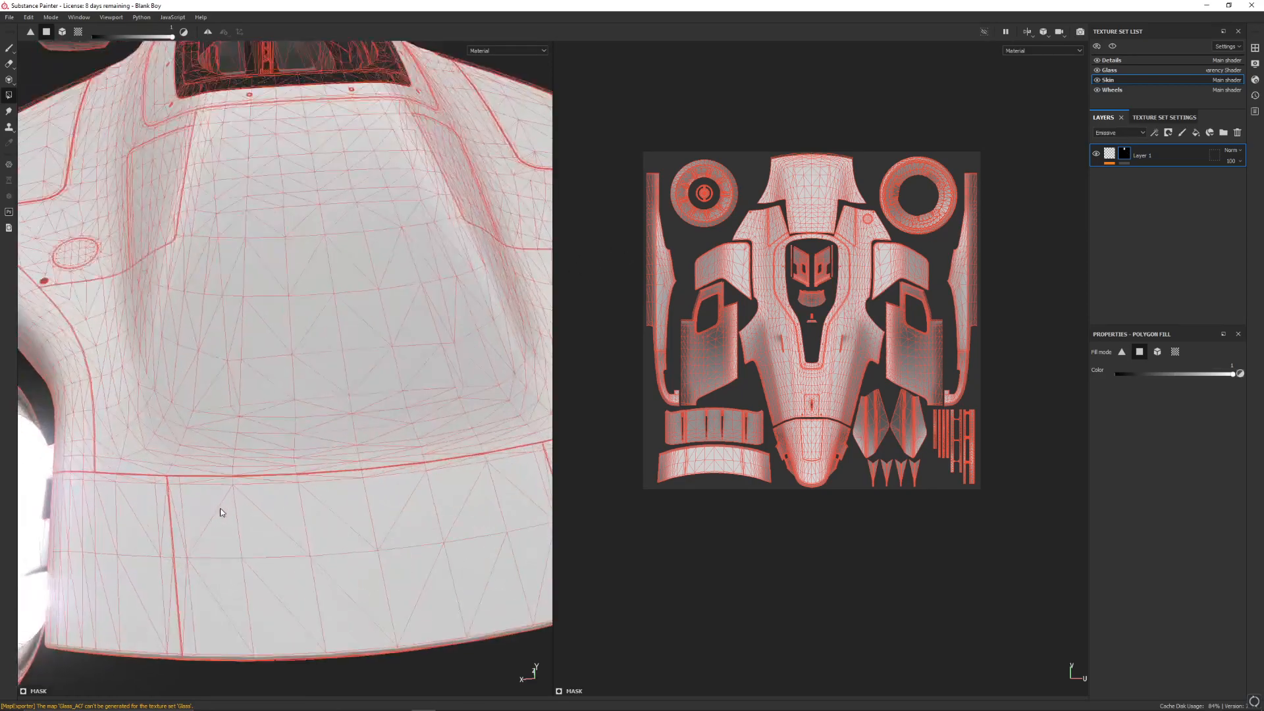
middle_click_drag(347, 465, 290, 237, "alt")
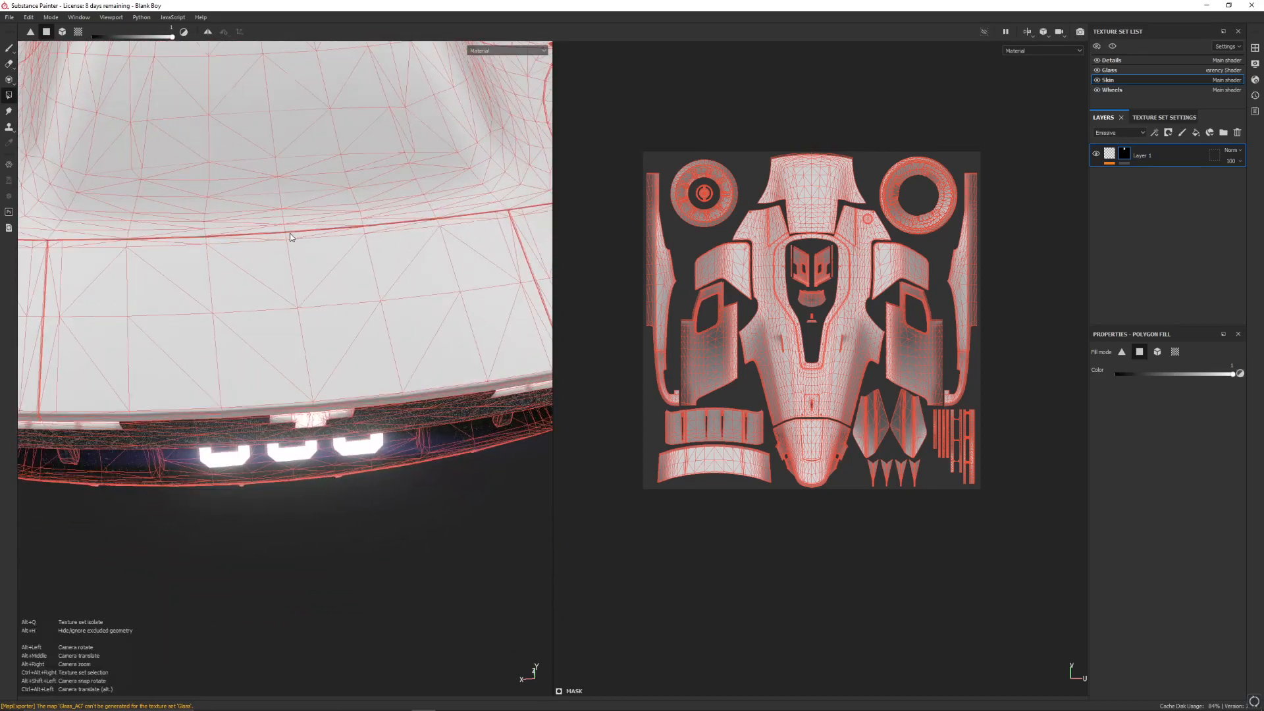
scroll(290, 237, "down", 2)
left_click_drag(306, 239, 305, 325, "alt")
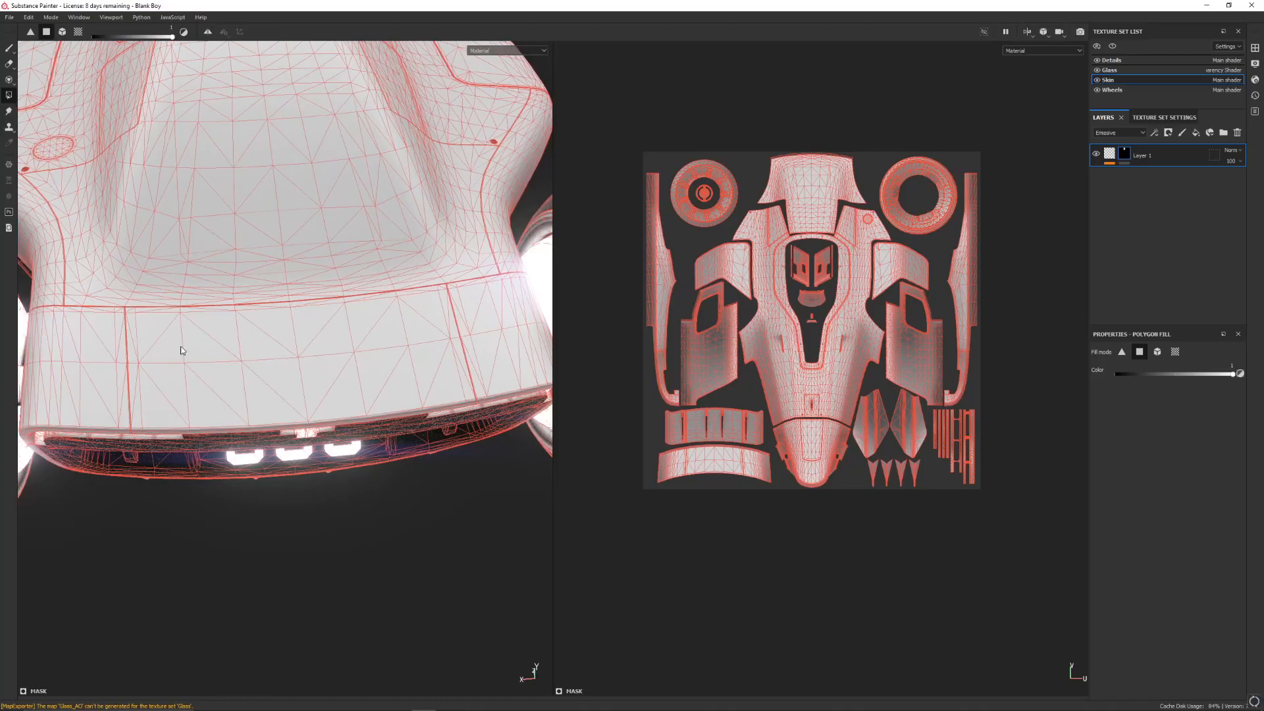
left_click_drag(181, 336, 242, 340)
scroll(647, 437, "down", 1)
scroll(660, 432, "up", 6)
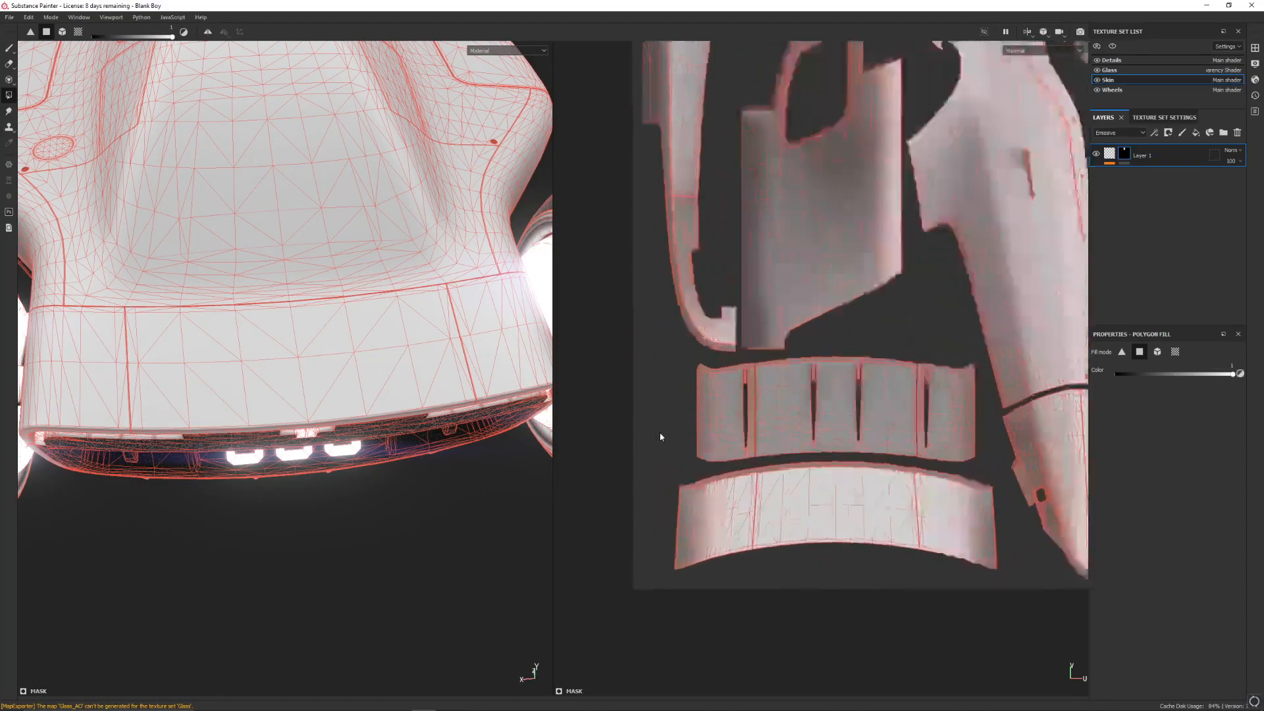
middle_click_drag(728, 465, 704, 92)
scroll(720, 117, "up", 1)
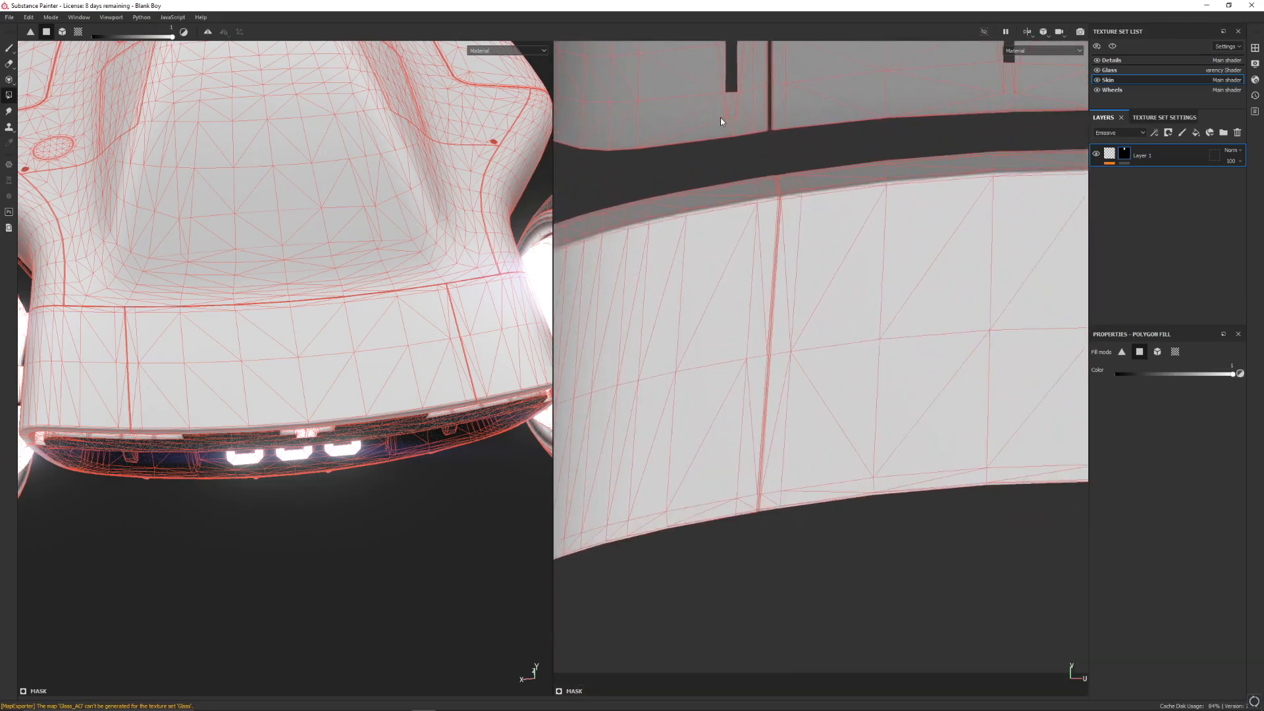
scroll(720, 118, "down", 3)
middle_click_drag(771, 260, 775, 306)
left_click_drag(602, 250, 633, 355)
left_click_drag(631, 255, 633, 465)
left_click(538, 394)
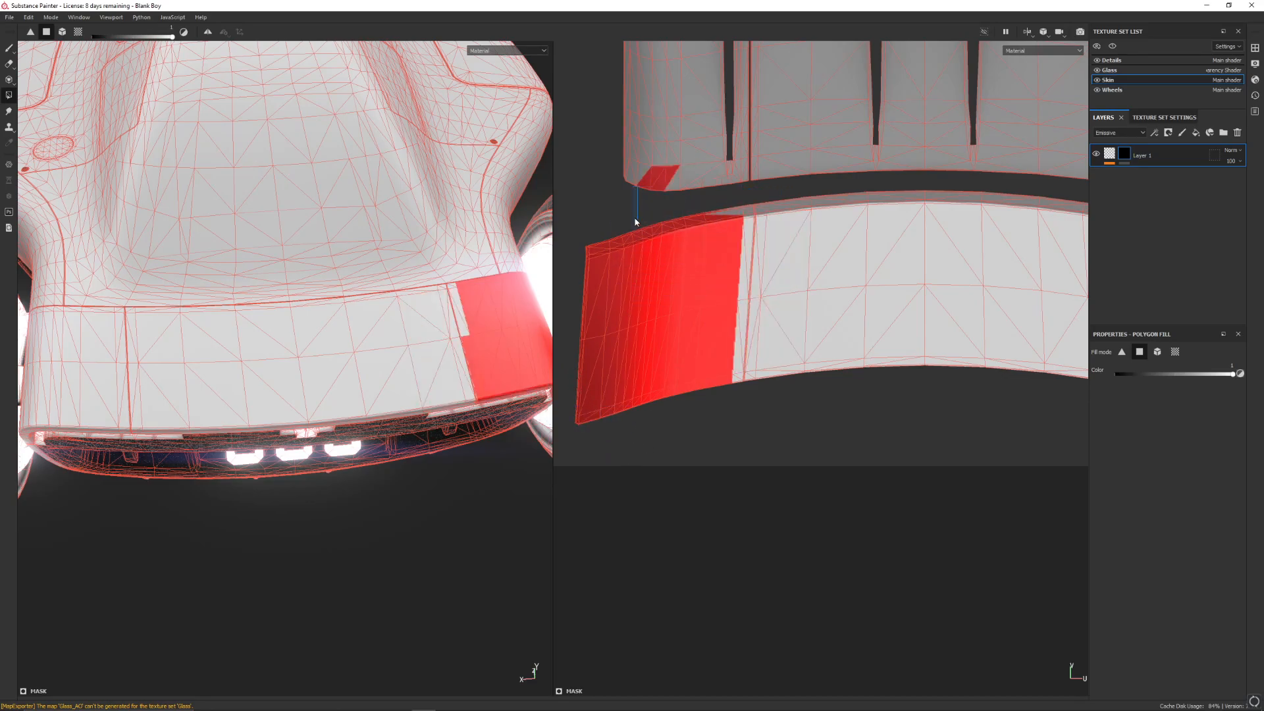
left_click_drag(688, 201, 876, 358)
Switch to the 2D-only view and fill the remaining polygons of the curved rear panel, including its upper edge
left_click(1027, 32)
left_click(1046, 56)
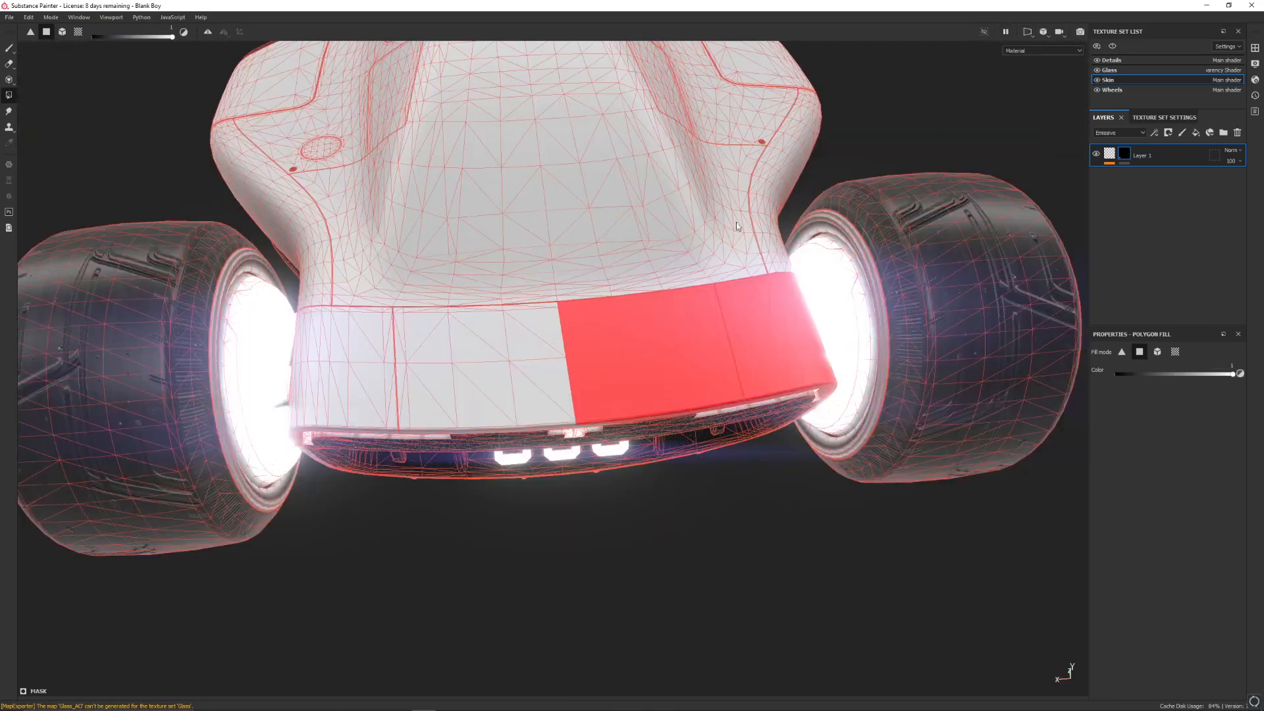
left_click(1026, 31)
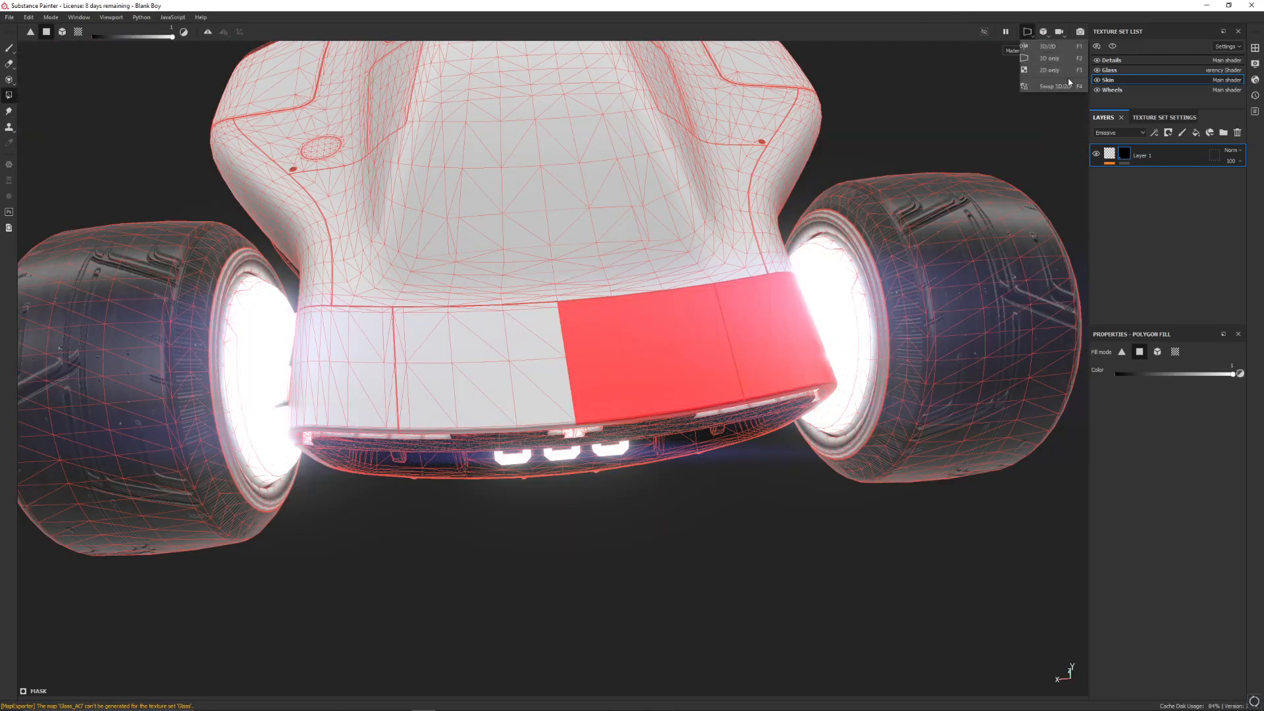
left_click(1031, 73)
left_click_drag(652, 289, 1005, 418)
left_click_drag(965, 246, 902, 261)
left_click_drag(920, 212, 870, 254)
mouse_move(865, 202)
left_mouse_down()
mouse_move(763, 228)
mouse_move(655, 209)
left_mouse_up()
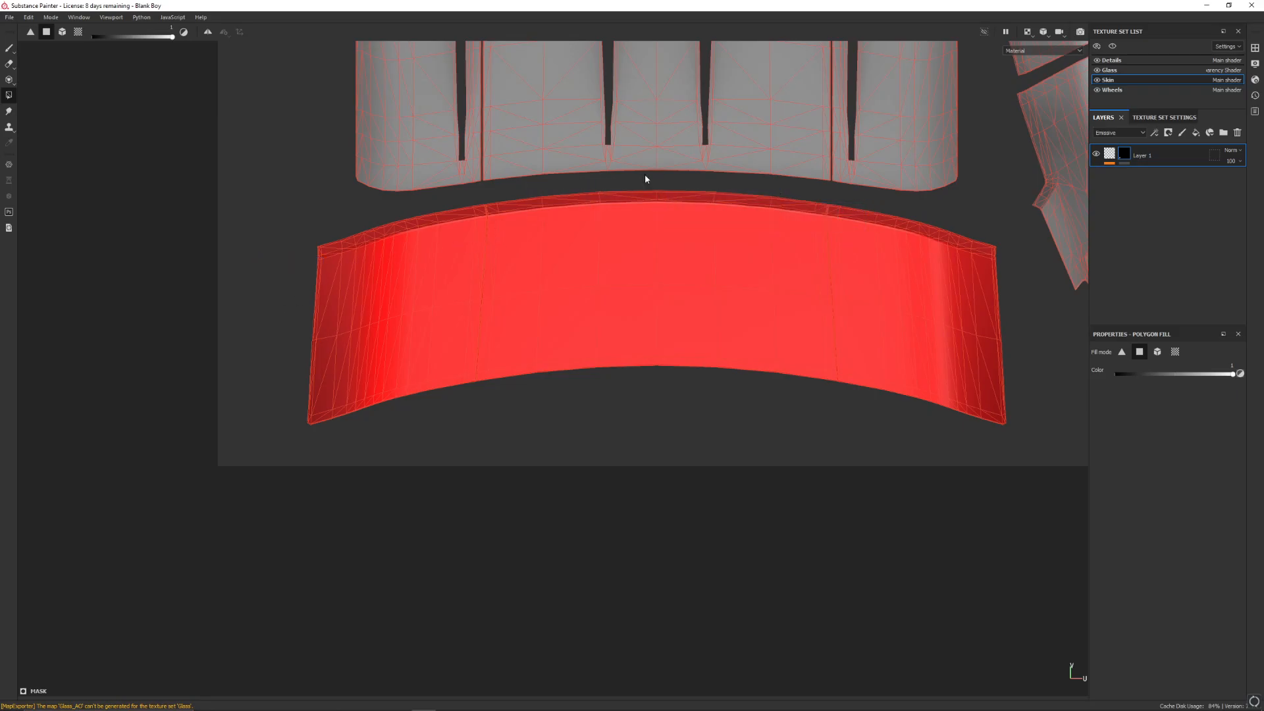
Return to the split 3D/2D view and orbit the car to show the filled rear panel from behind
left_click(1027, 33)
left_click(1047, 46)
left_click_drag(425, 301, 263, 264, "alt")
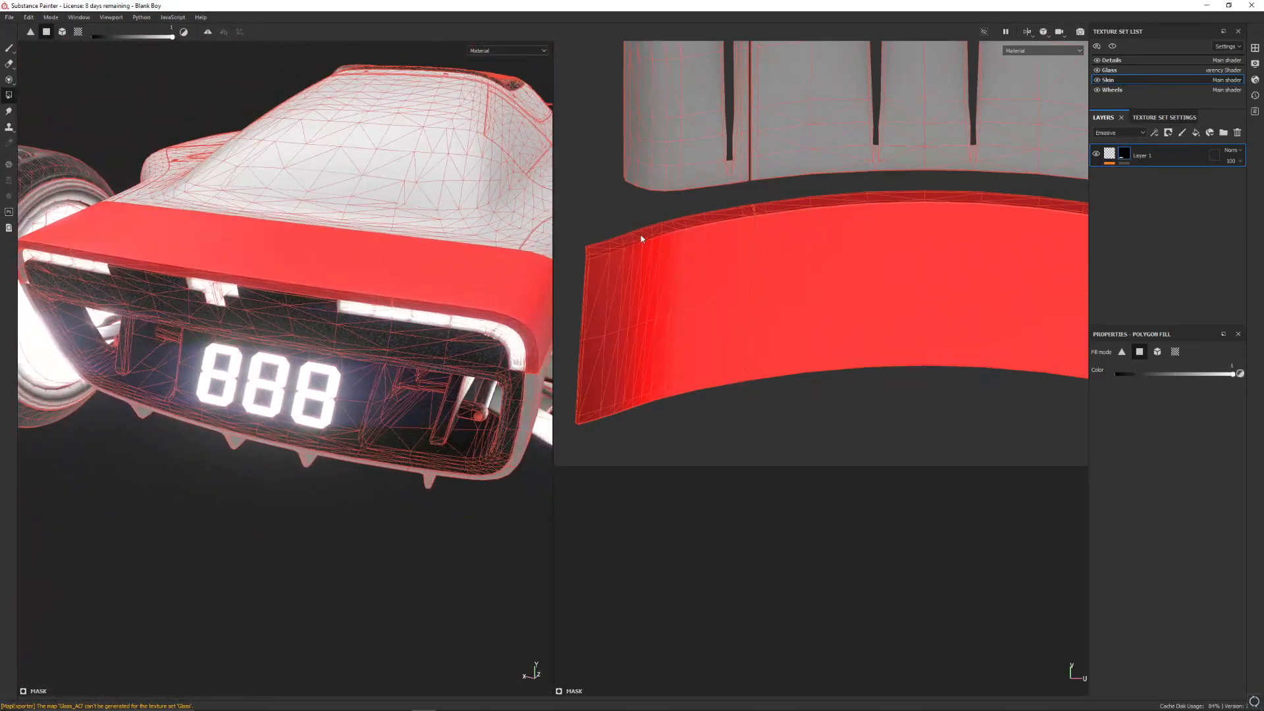
Add a paint effect above the fill in Layer 1's content and limit its brush to the emissive channel
left_click(1109, 153)
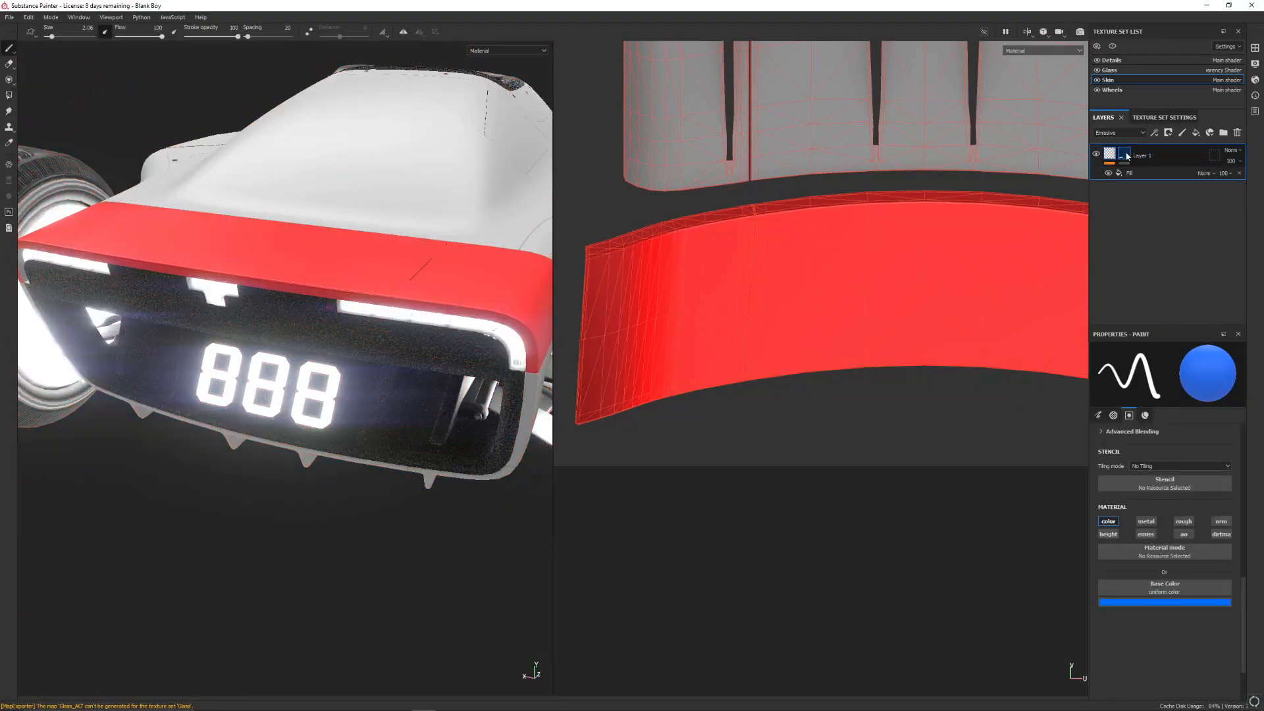
left_click(1123, 156)
key("4")
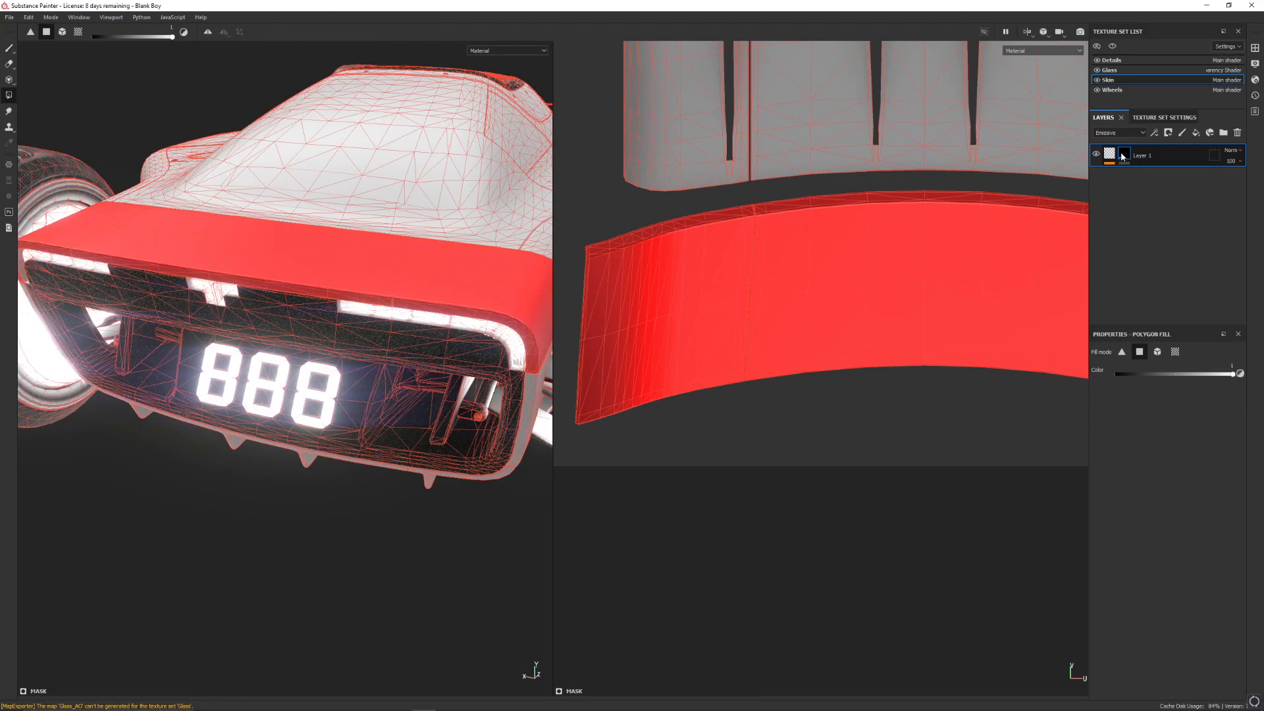
left_click(1112, 154)
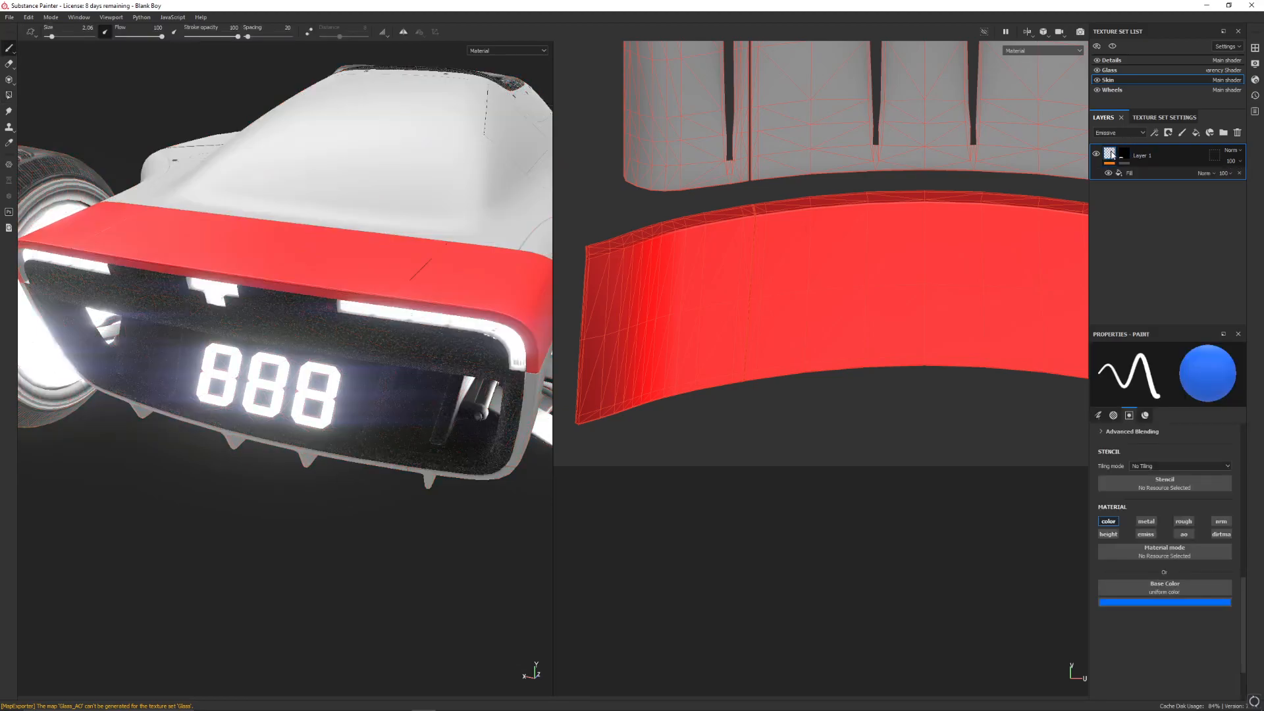
right_click(1138, 177)
left_click(1188, 313)
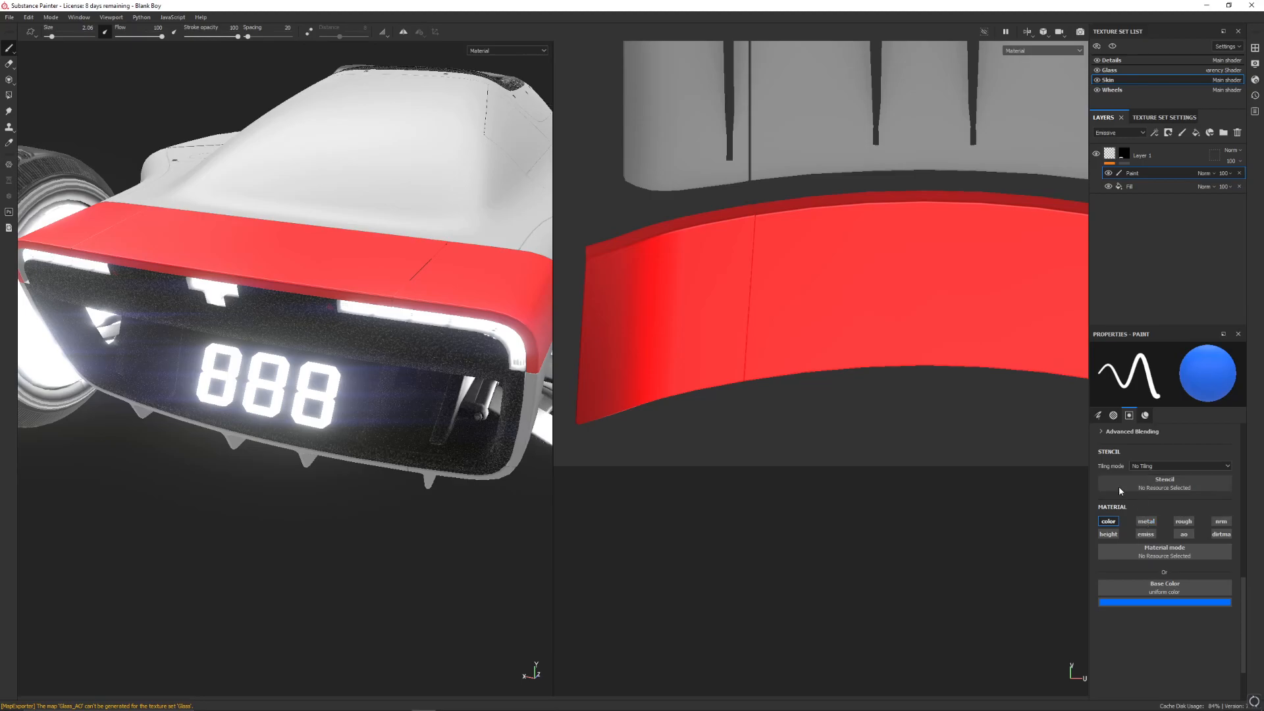
left_click(1109, 523)
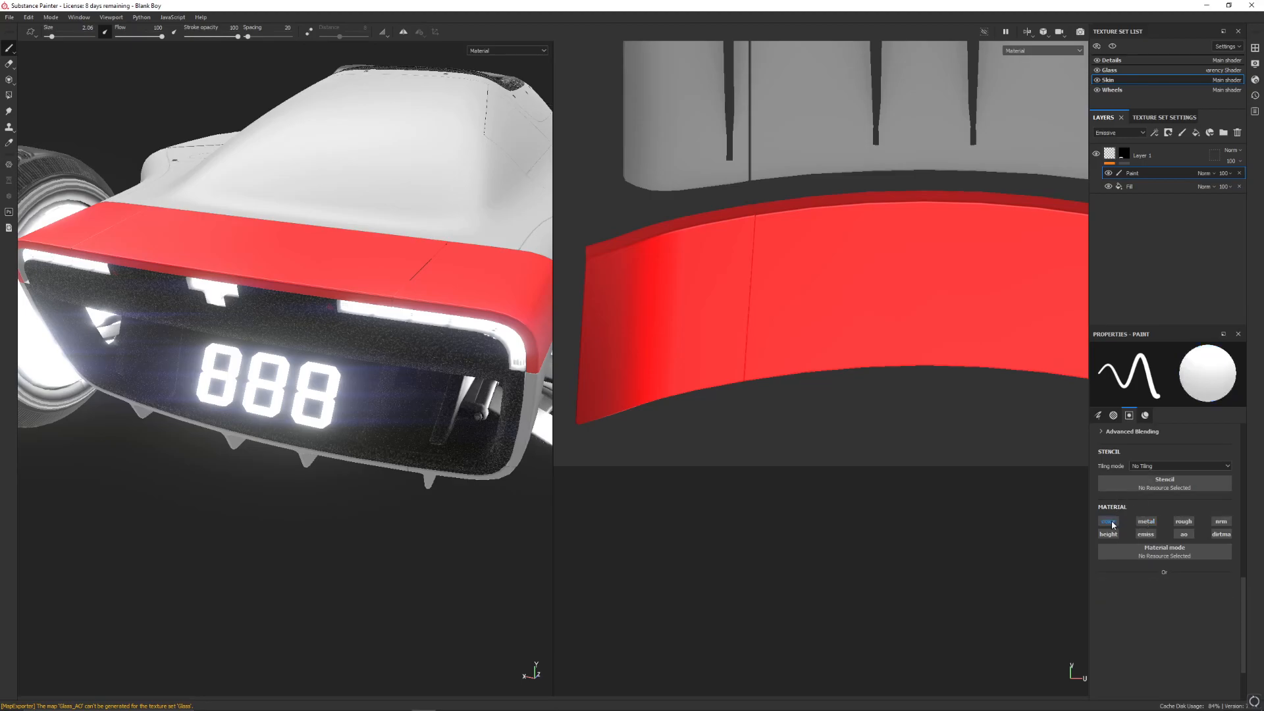
left_click(1146, 535)
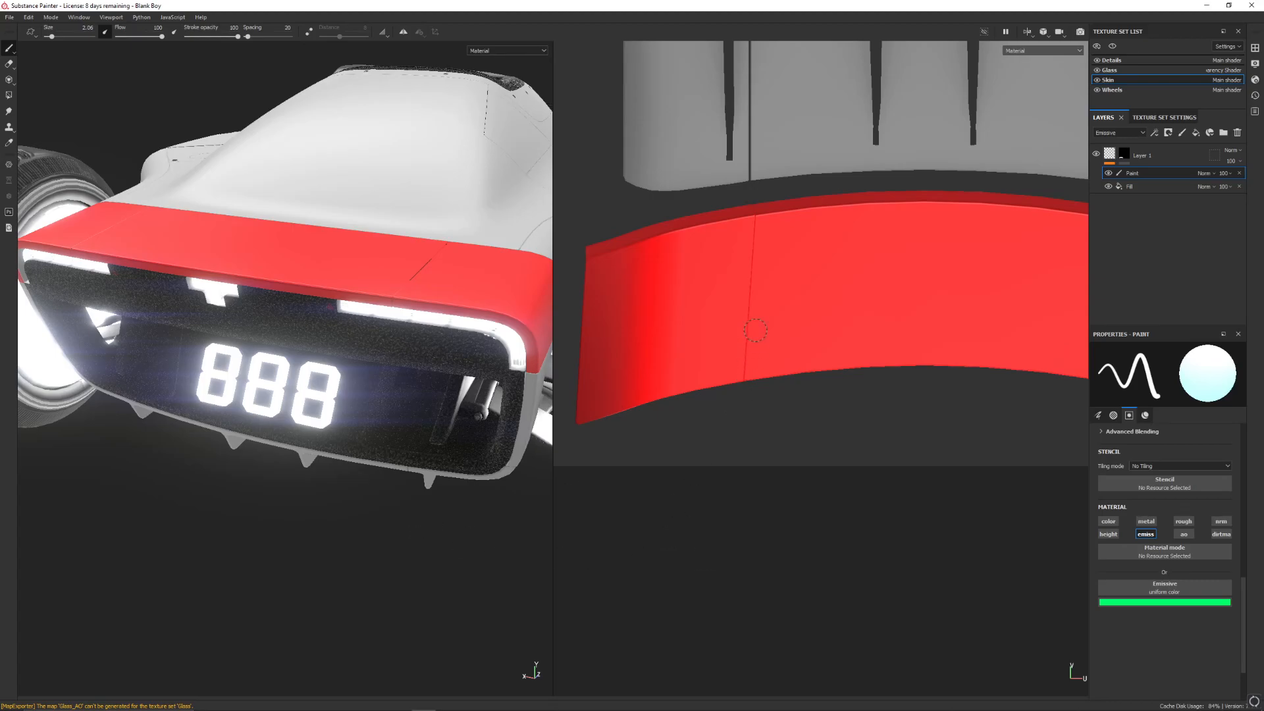
Enlarge the brush to about 24.77 and paint green emissive over the entire curved rear panel in the 2D view
mouse_move(729, 333)
right_mouse_down("ctrl")
mouse_move(789, 333)
mouse_move(684, 333)
right_mouse_up("ctrl")
left_click(724, 309)
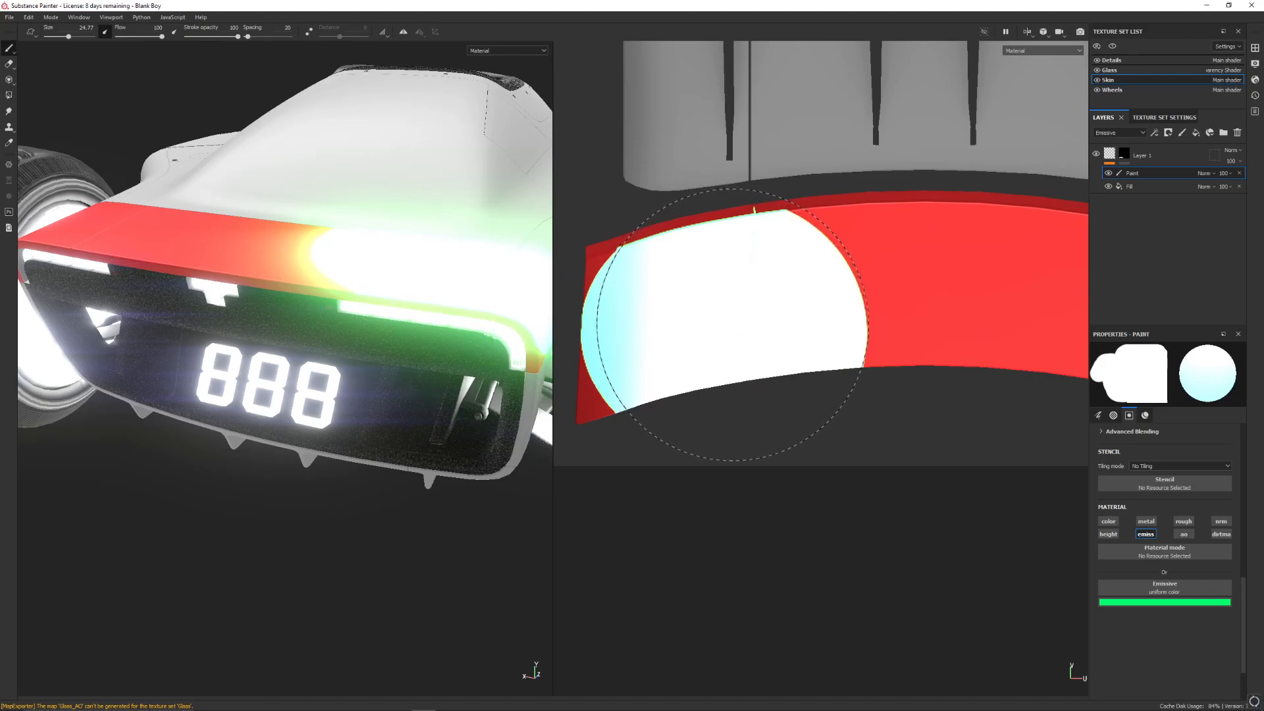
scroll(762, 319, "down", 1)
scroll(761, 319, "down", 3)
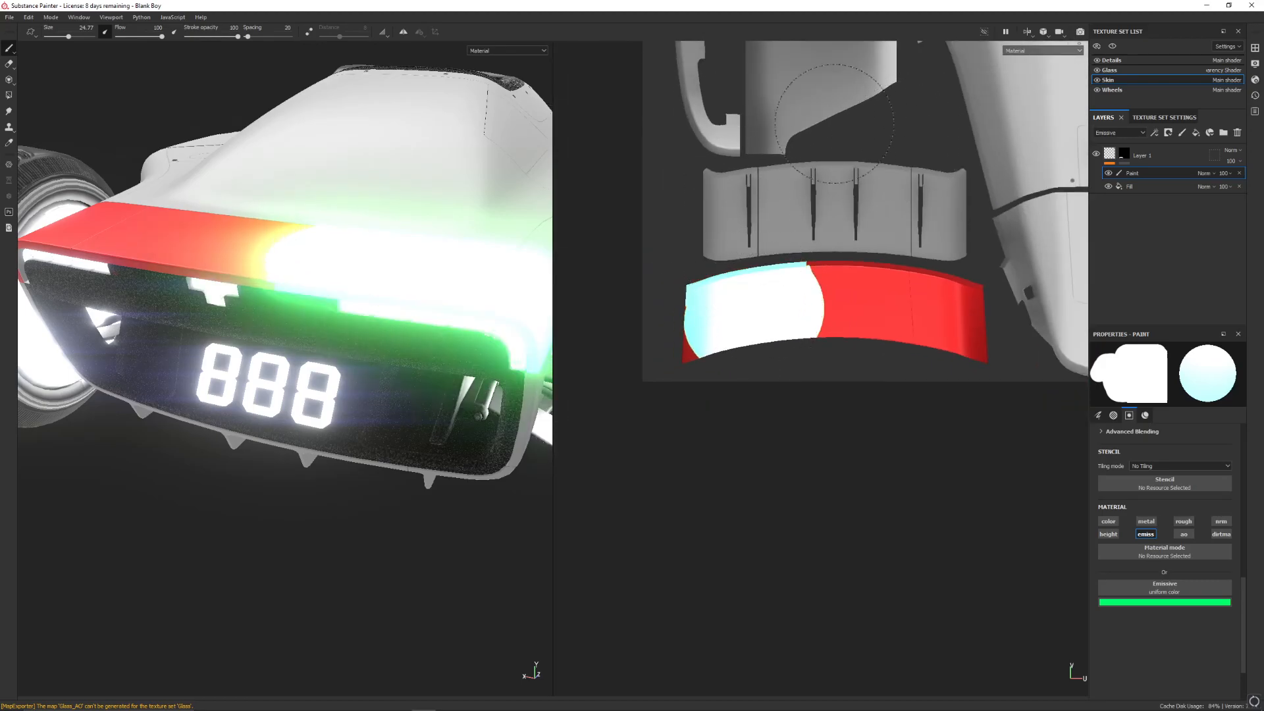
mouse_move(822, 300)
left_mouse_down()
mouse_move(961, 309)
mouse_move(700, 338)
left_mouse_up()
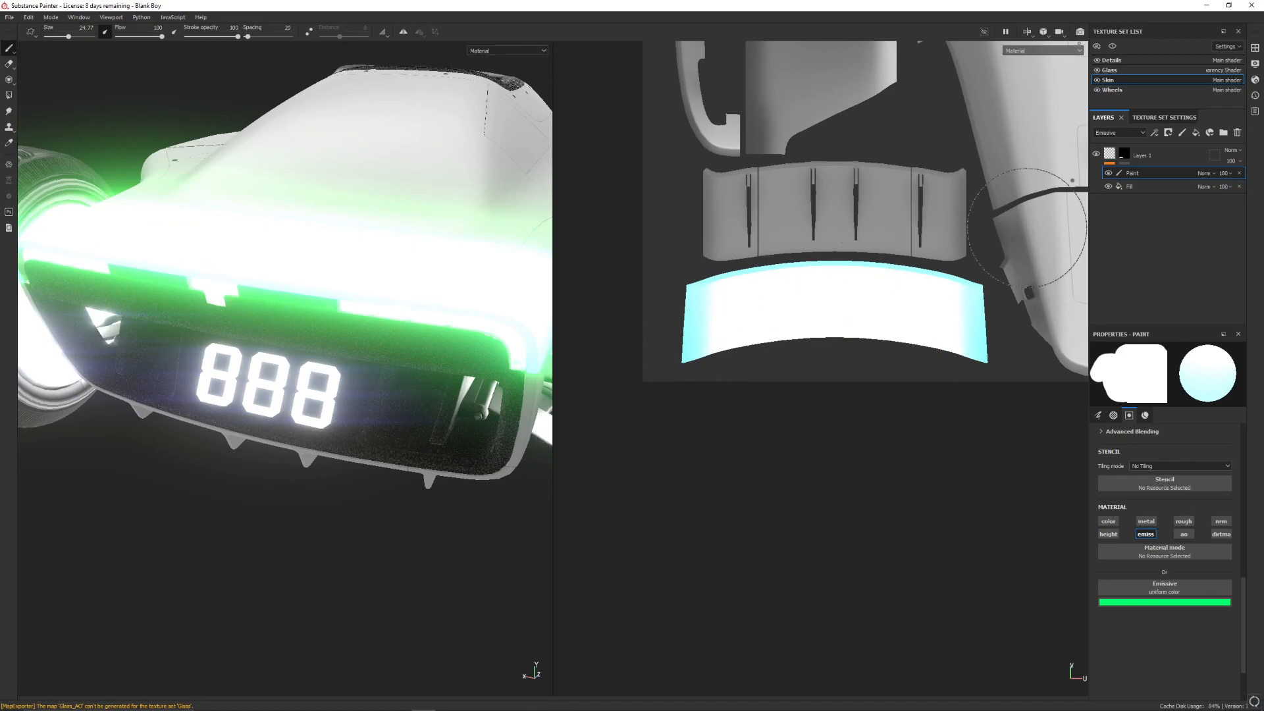
Examine the emissive rear panel on the car from several angles, with the whole UV layout in view
scroll(1024, 228, "down", 5)
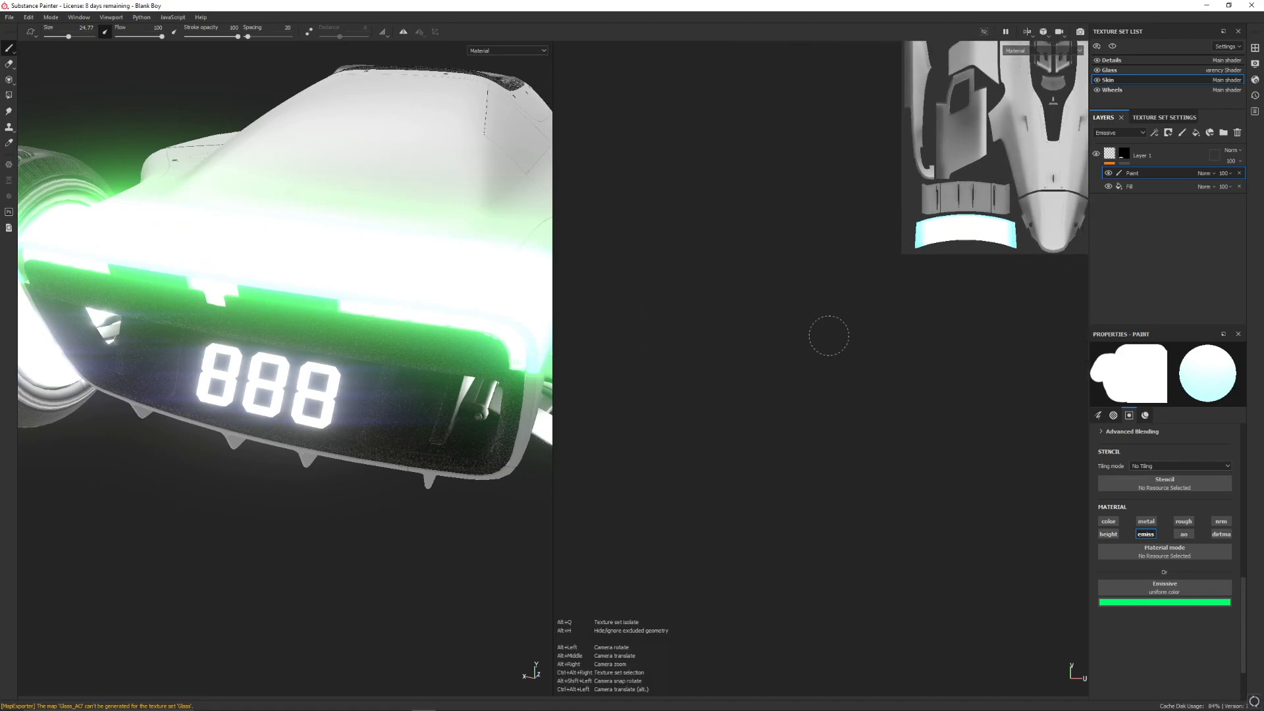
key("f")
mouse_move(465, 184)
left_mouse_down("alt")
mouse_move(475, 138)
mouse_move(220, 178)
mouse_move(276, 203)
mouse_move(296, 197)
mouse_move(277, 181)
mouse_move(257, 210)
mouse_move(254, 337)
left_mouse_up("alt")
right_click_drag(253, 337, 287, 378, "alt")
left_click_drag(454, 218, 362, 247, "alt")
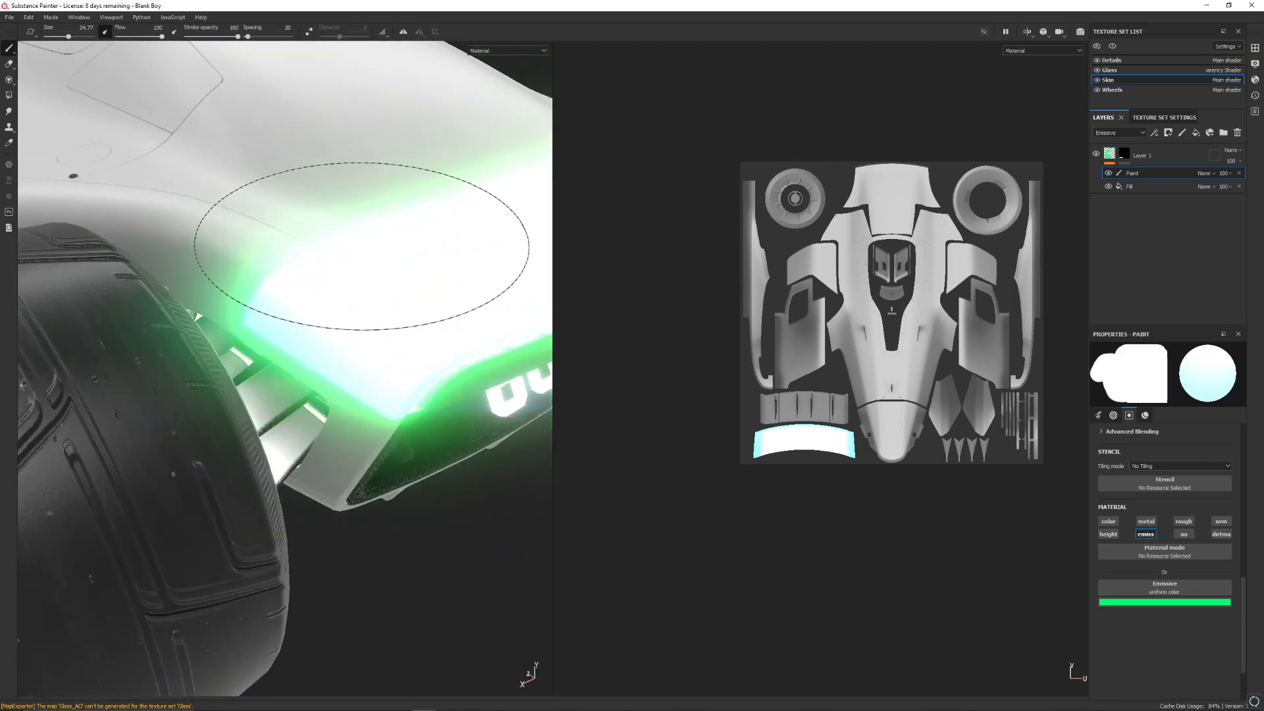
right_click_drag(362, 246, 358, 226, "alt")
middle_click_drag(327, 259, 283, 371, "alt")
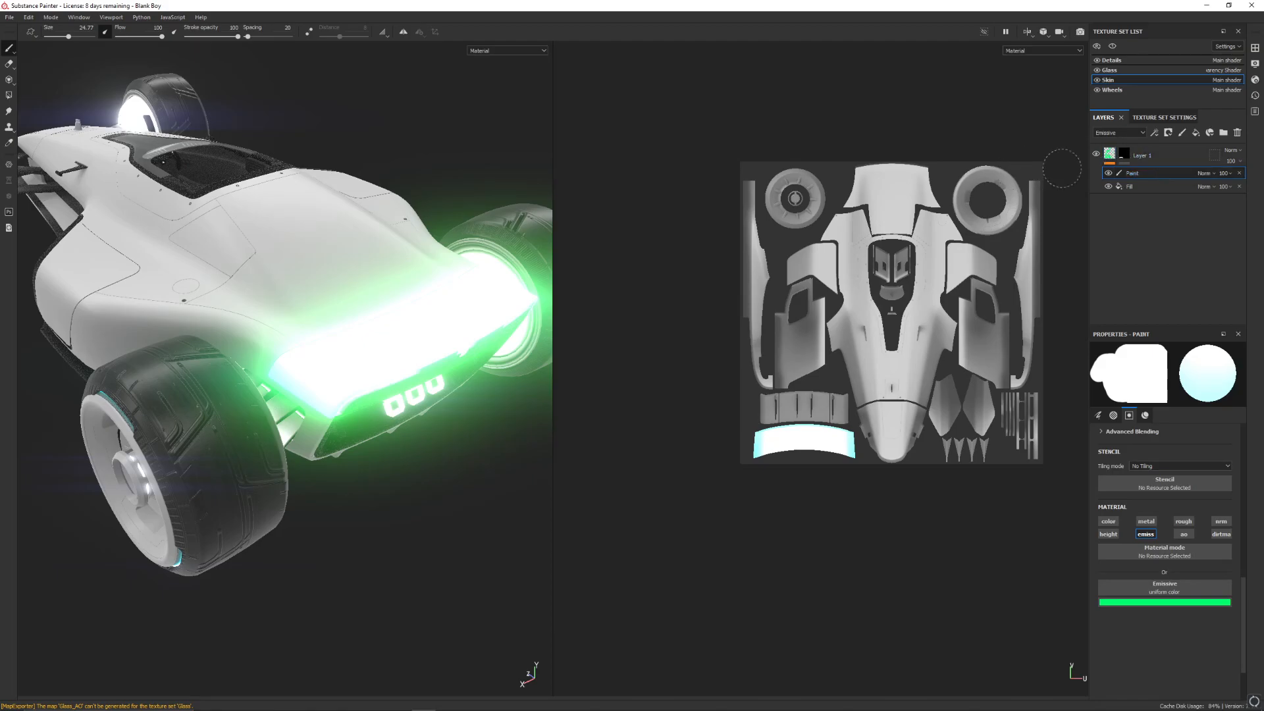
Add a new paint layer above Layer 1 and give it a fill effect
left_click(1182, 132)
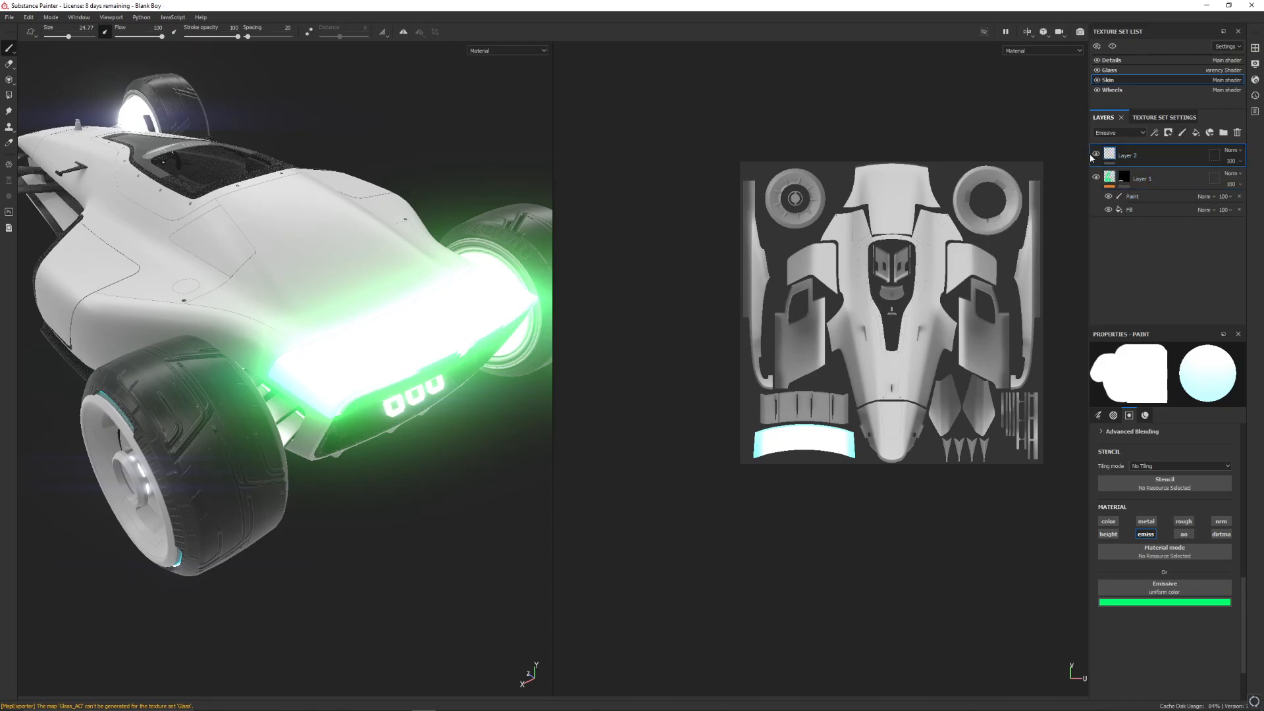
left_click(1107, 521)
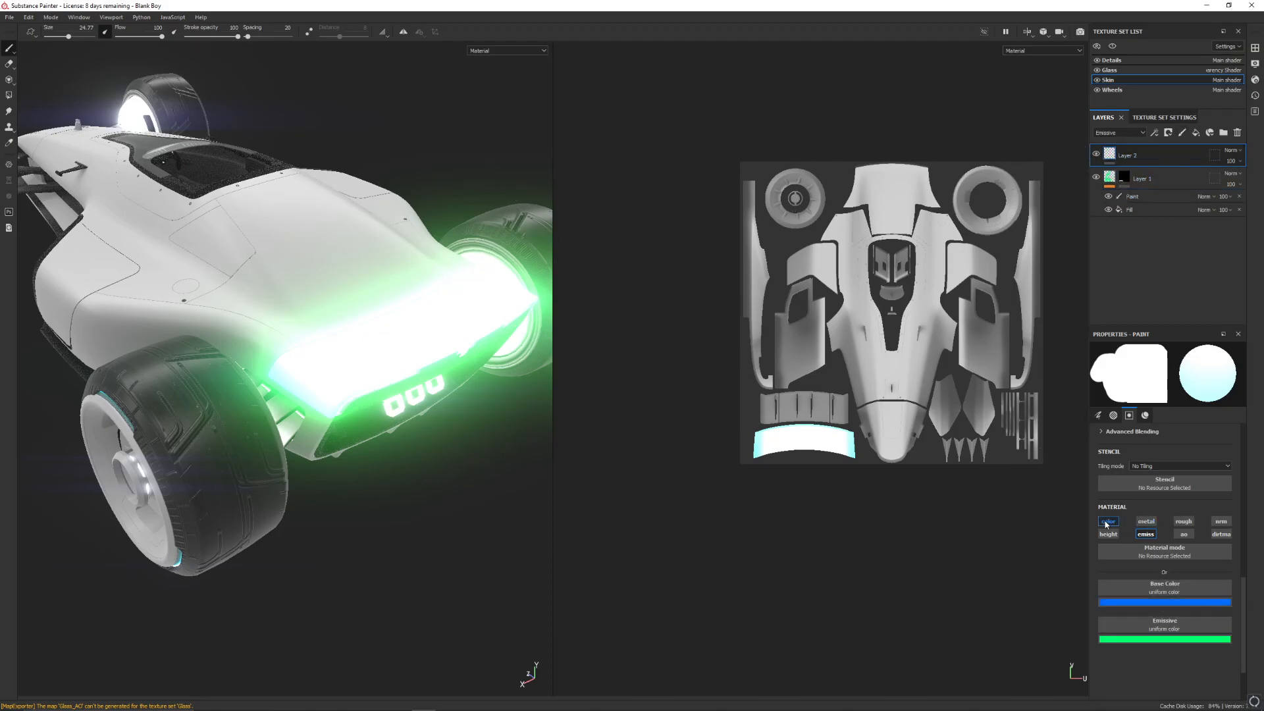
right_click(1163, 151)
left_click(1168, 525)
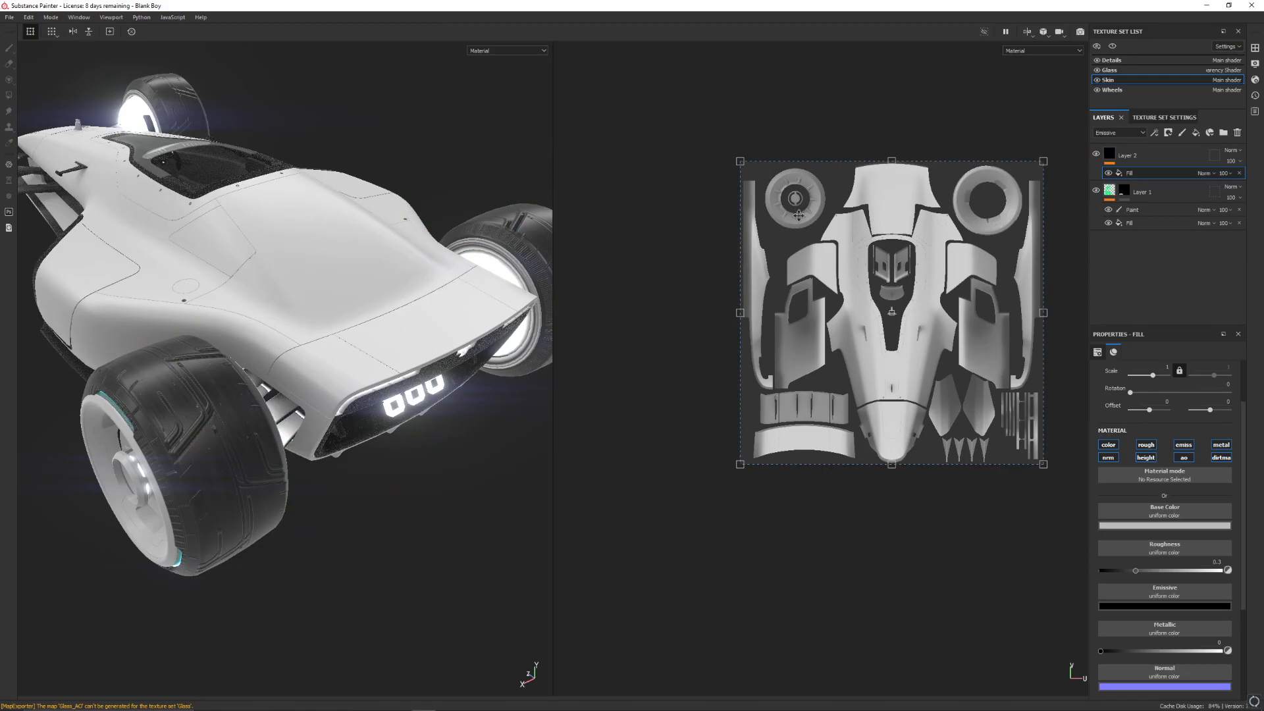
Move Layer 2 below Layer 1 in the layer stack and view the rear panel again
left_click_drag(1168, 153, 1168, 228)
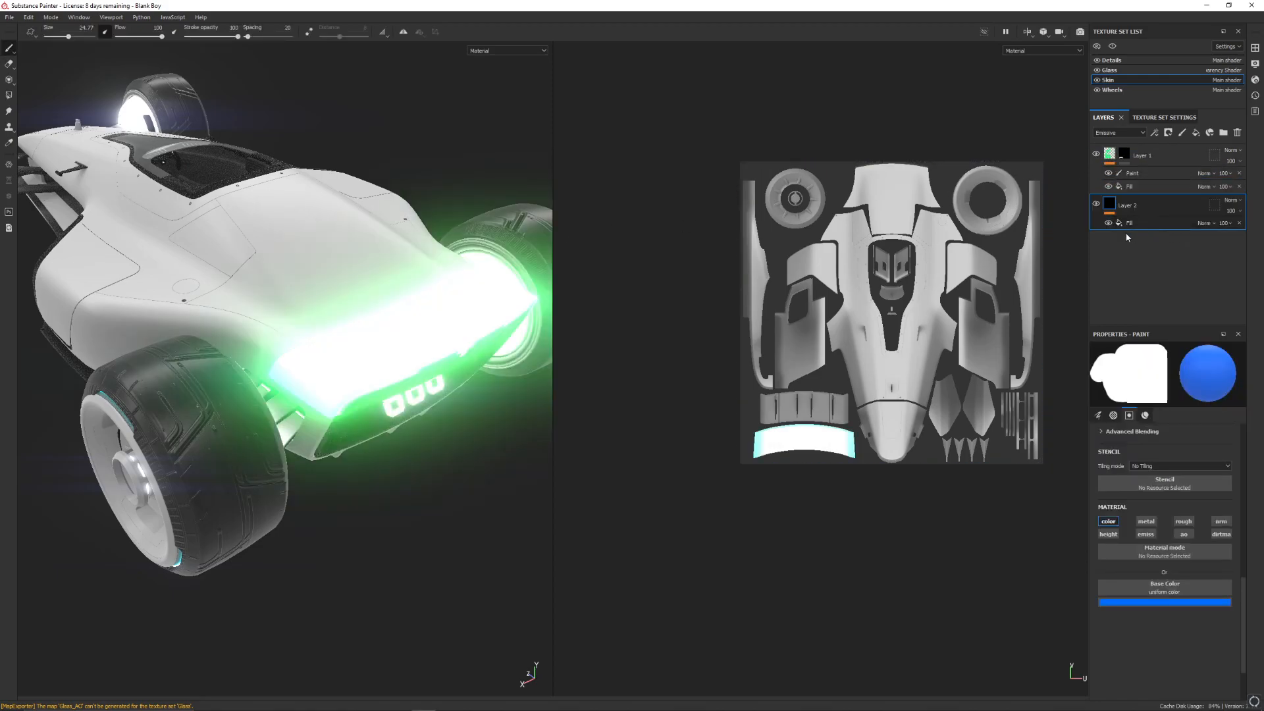
left_click_drag(268, 267, 293, 235, "alt")
mouse_move(293, 236)
middle_mouse_down("alt")
mouse_move(351, 296)
mouse_move(276, 369)
mouse_move(283, 345)
middle_mouse_up("alt")
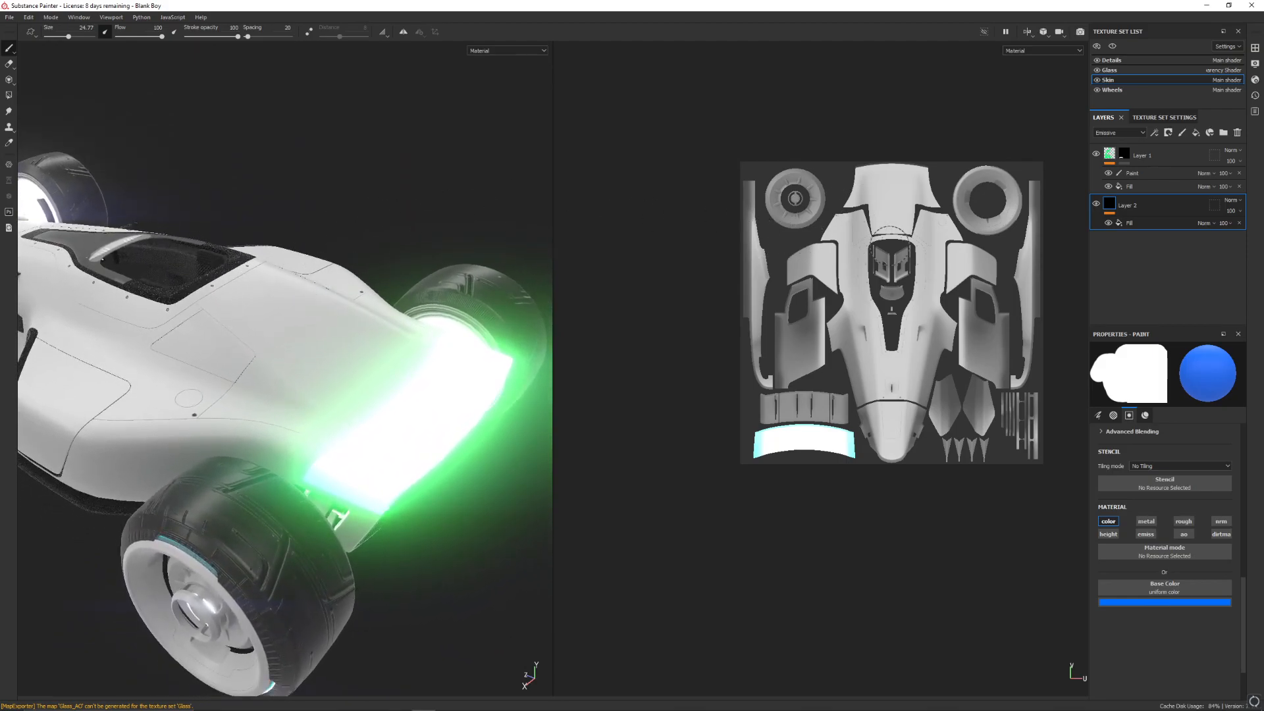
Set the base color of Layer 2's fill to light blue and hide Layer 1's paint effect
left_click(1158, 600)
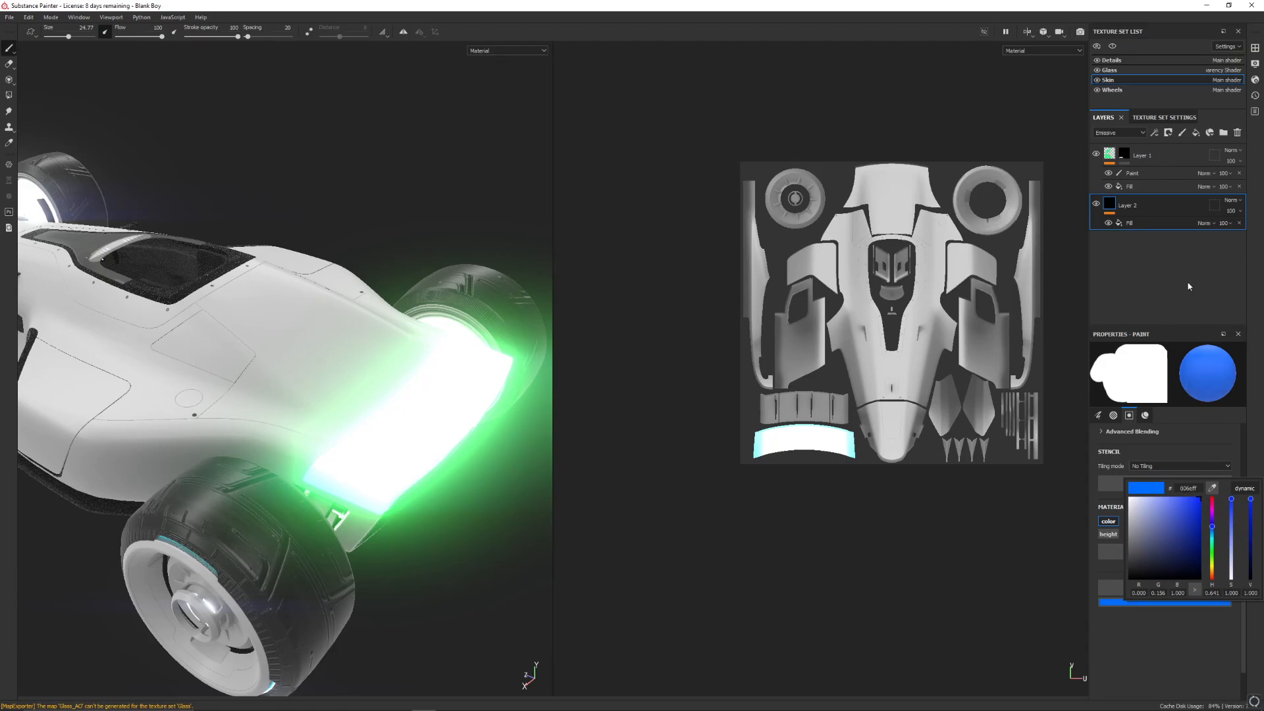
left_click(1145, 224)
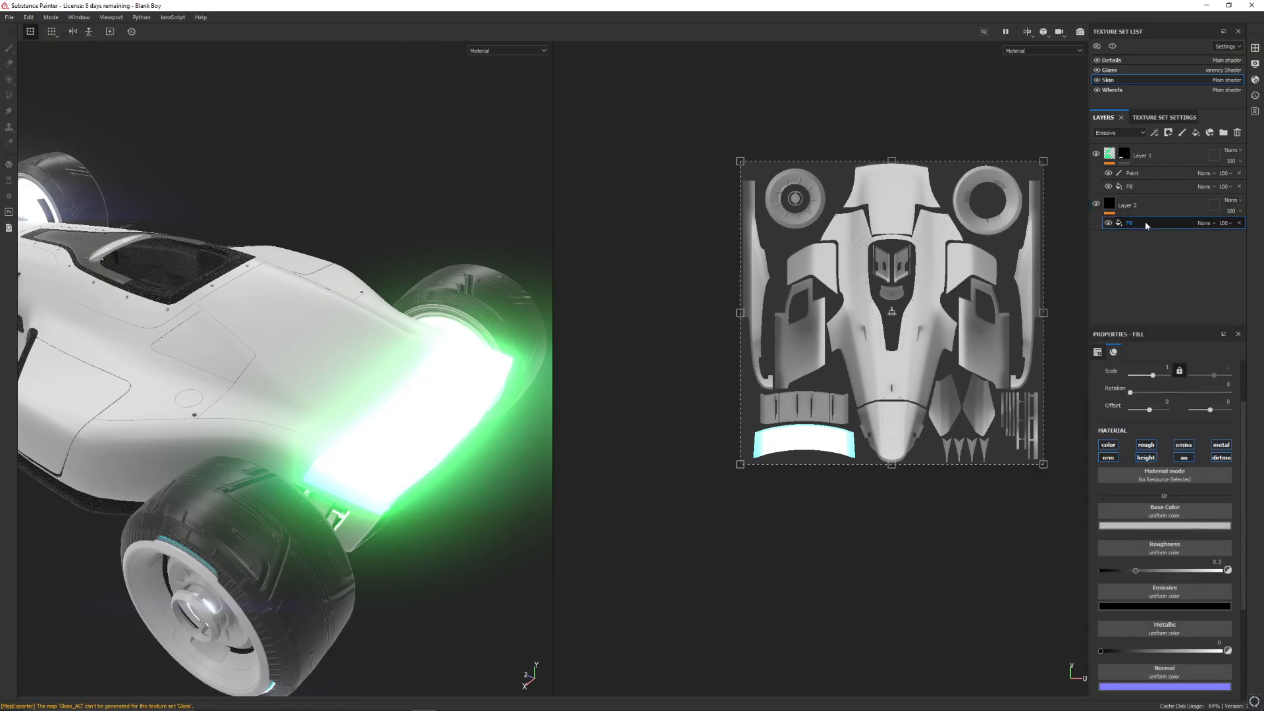
left_click(1164, 525)
left_click(1193, 558)
left_click_drag(1193, 560, 1212, 582)
left_click(1109, 173)
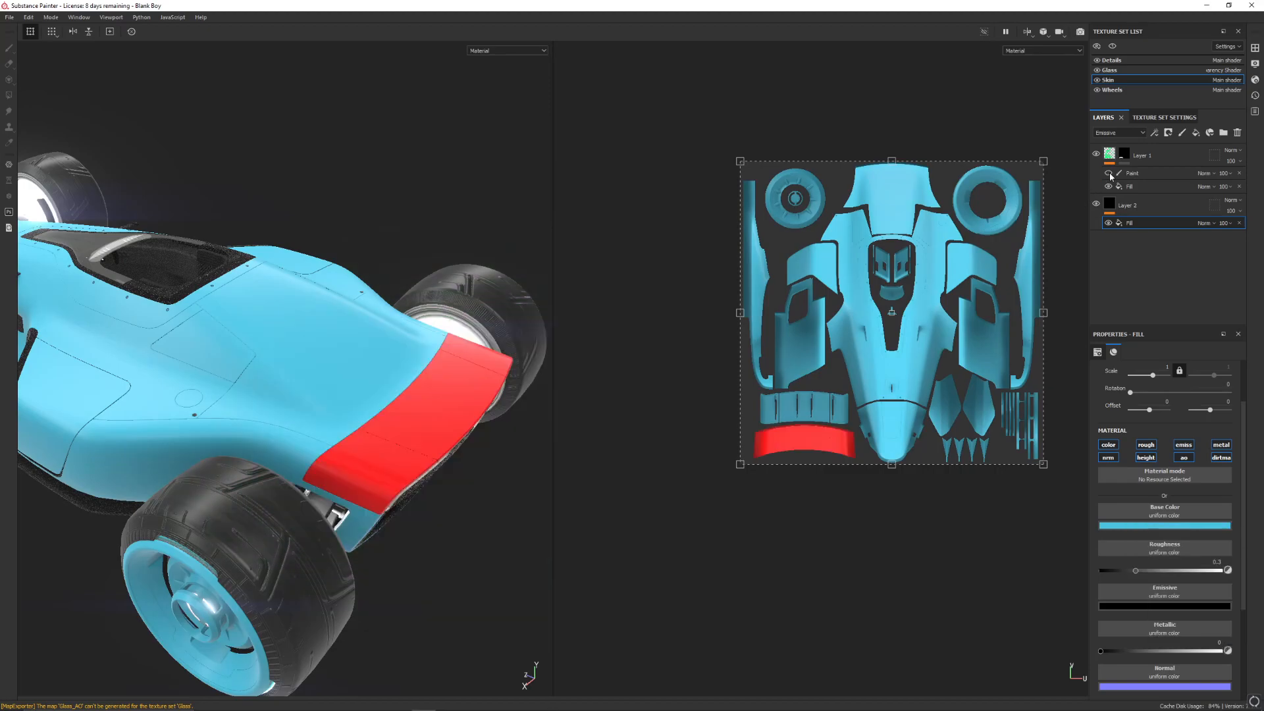
left_click_drag(346, 326, 362, 305, "alt")
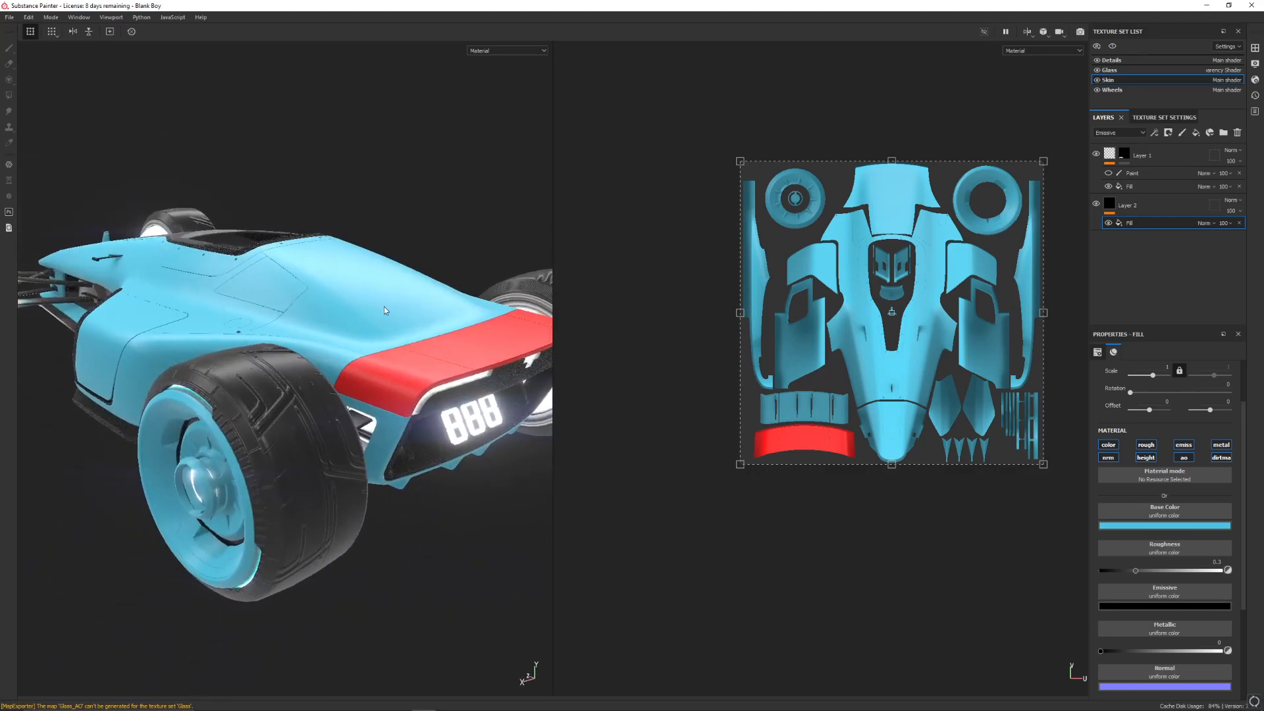
Add a black mask to Layer 2
left_click(1112, 205)
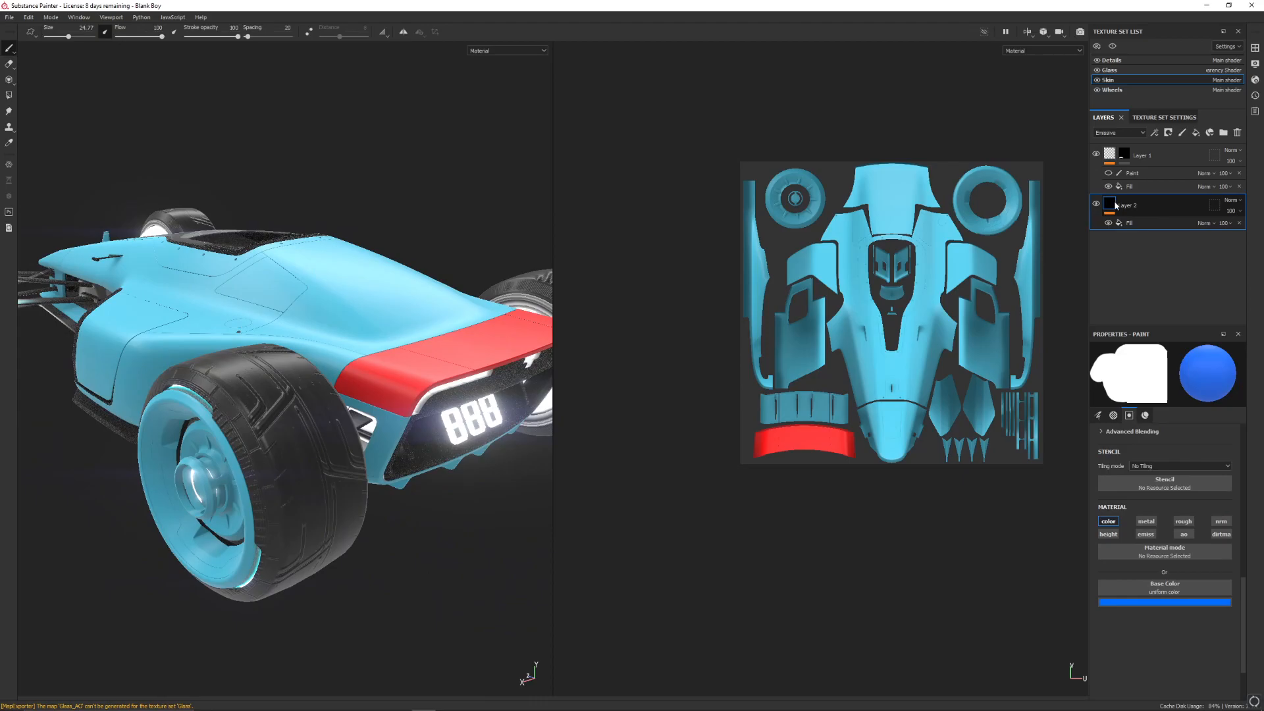
right_click(1116, 206)
left_click(1150, 216)
Polygon-fill several faces along the lower part of the wheel rim's UV ring in Layer 2's mask
left_click_drag(224, 338, 296, 295, "alt")
left_click_drag(303, 400, 337, 443, "alt")
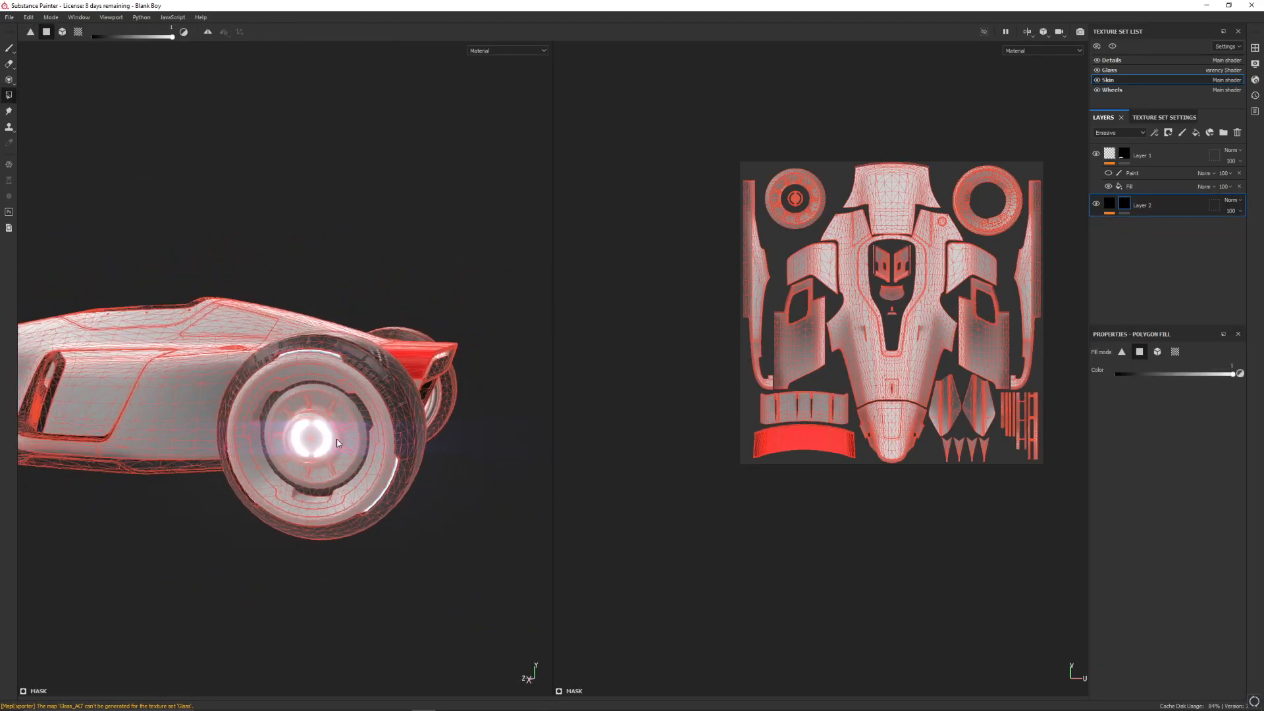
scroll(339, 436, "up", 5)
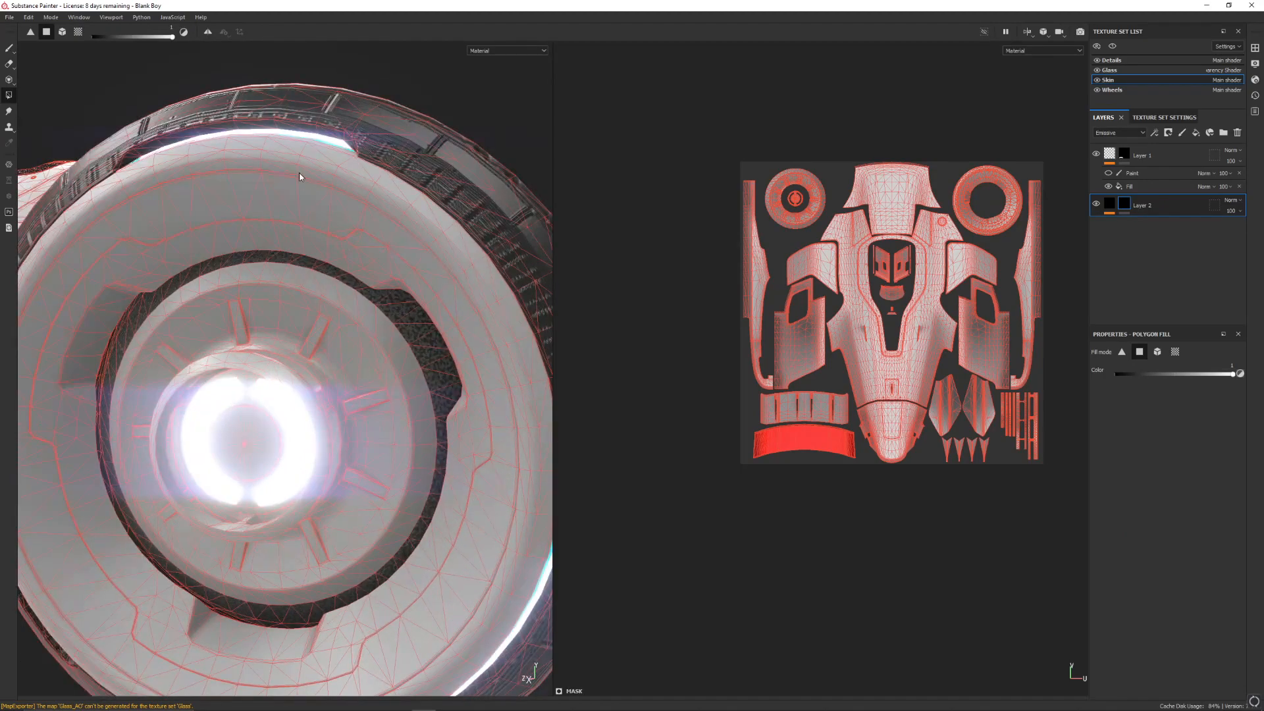
scroll(831, 176, "down", 1)
scroll(831, 180, "up", 5)
scroll(802, 248, "up", 2)
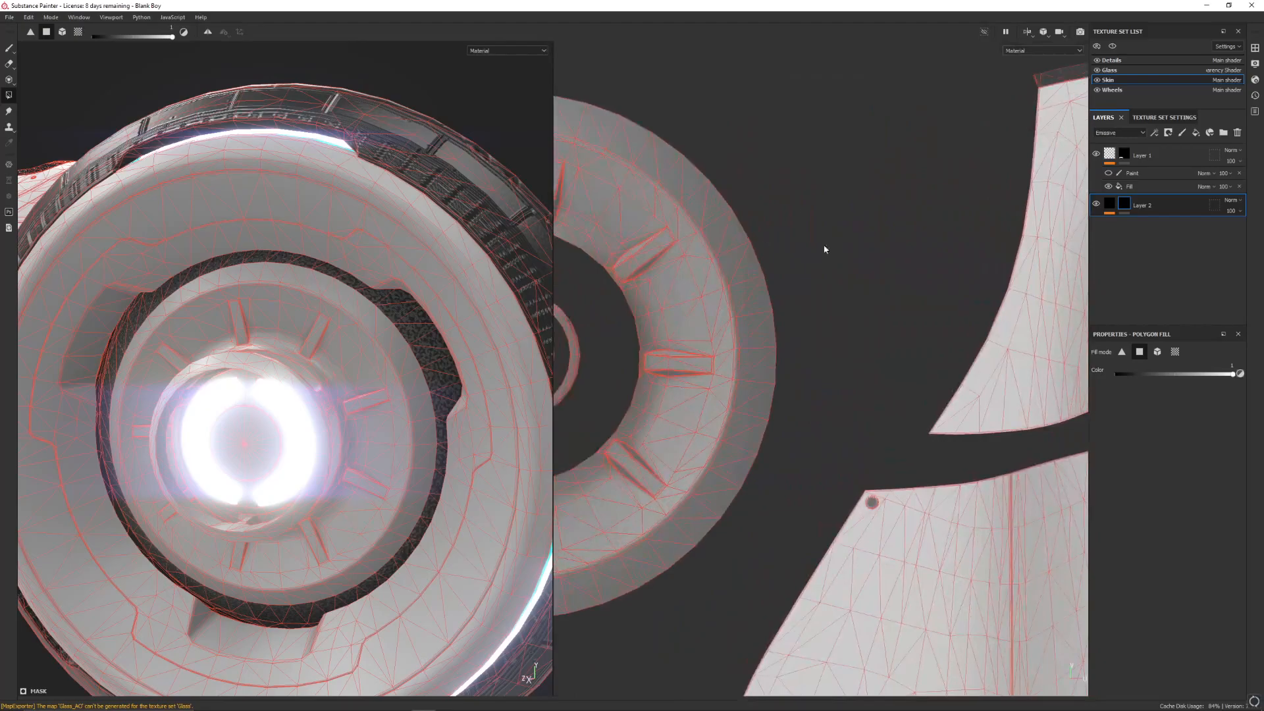
left_click_drag(703, 267, 793, 320, "alt")
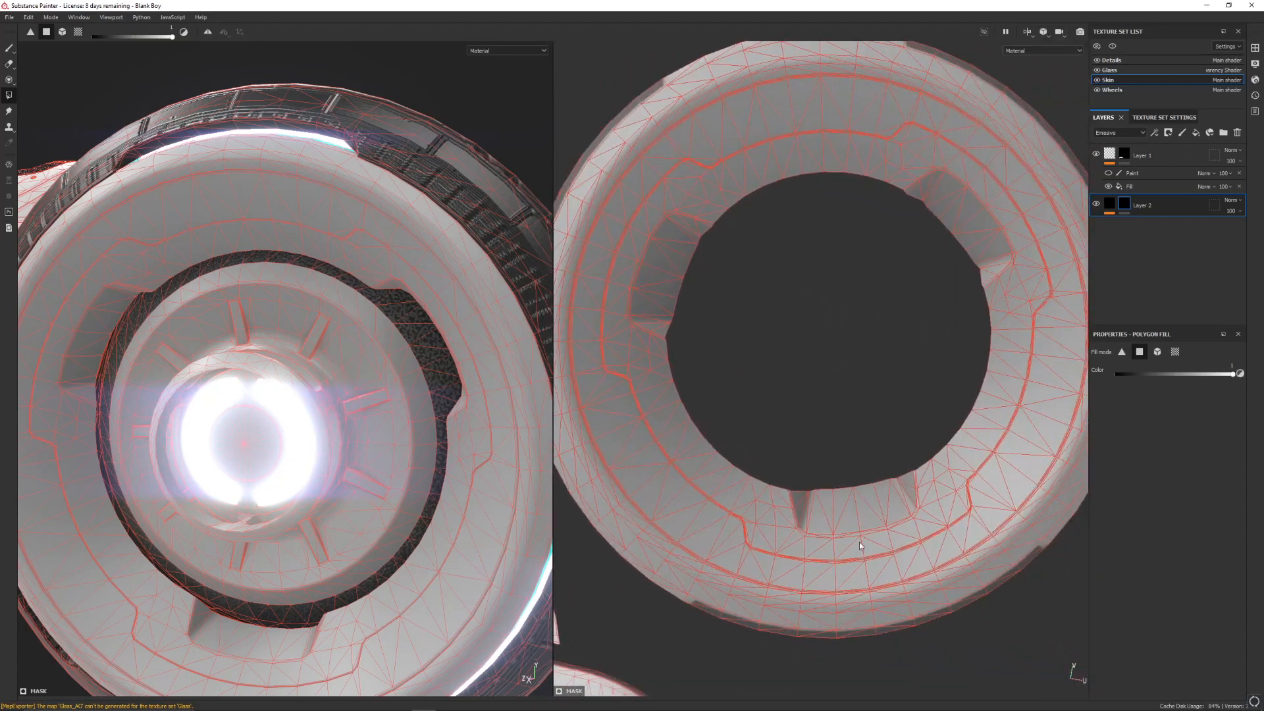
scroll(899, 507, "down", 2)
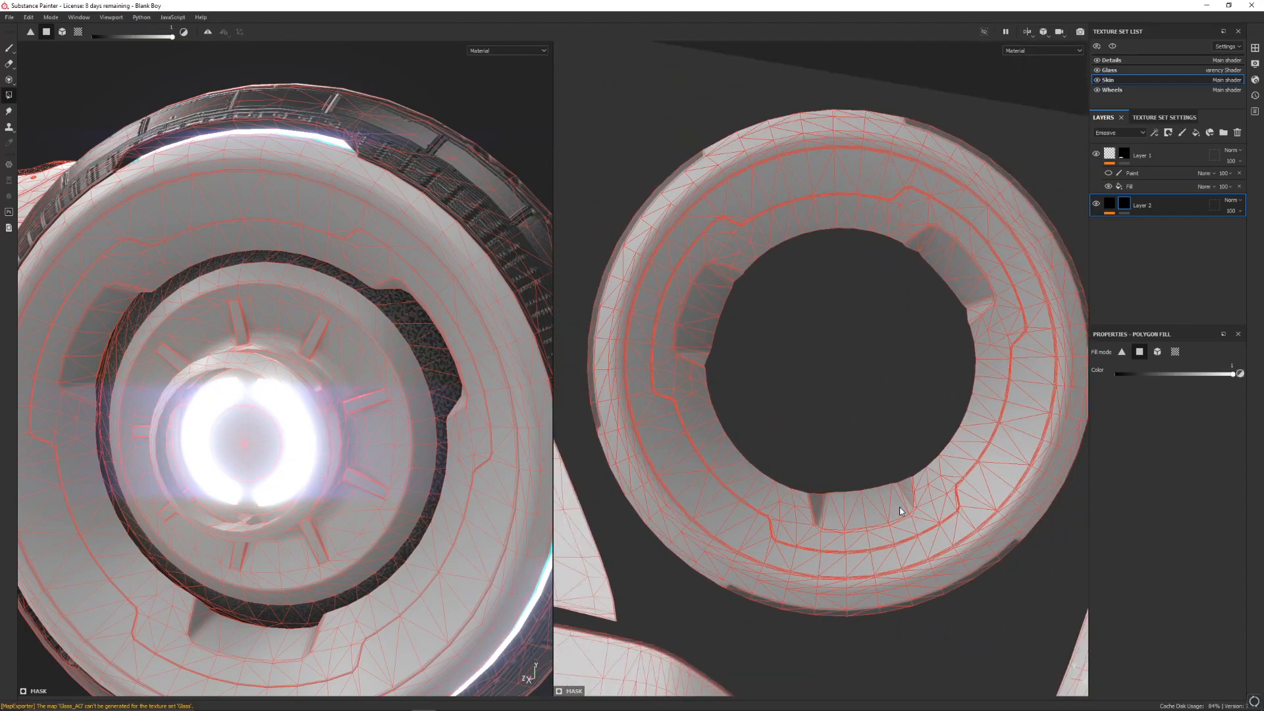
scroll(899, 508, "up", 5)
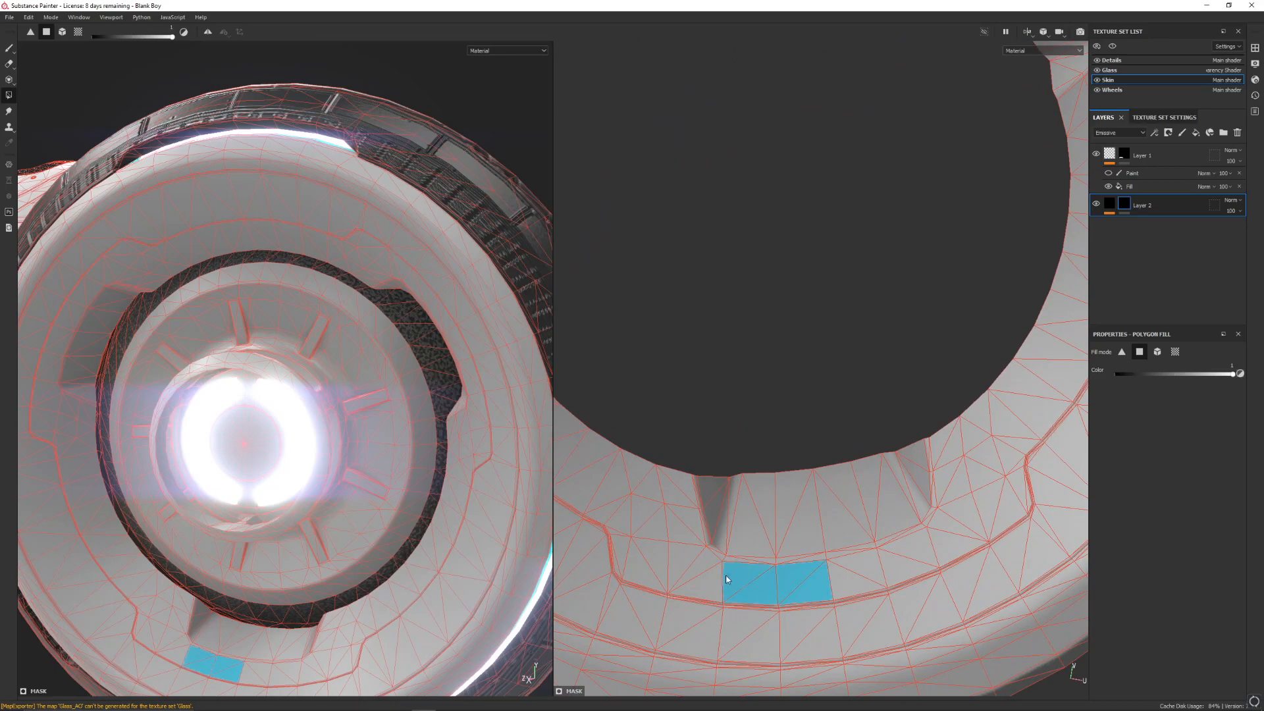
left_click_drag(657, 559, 624, 560)
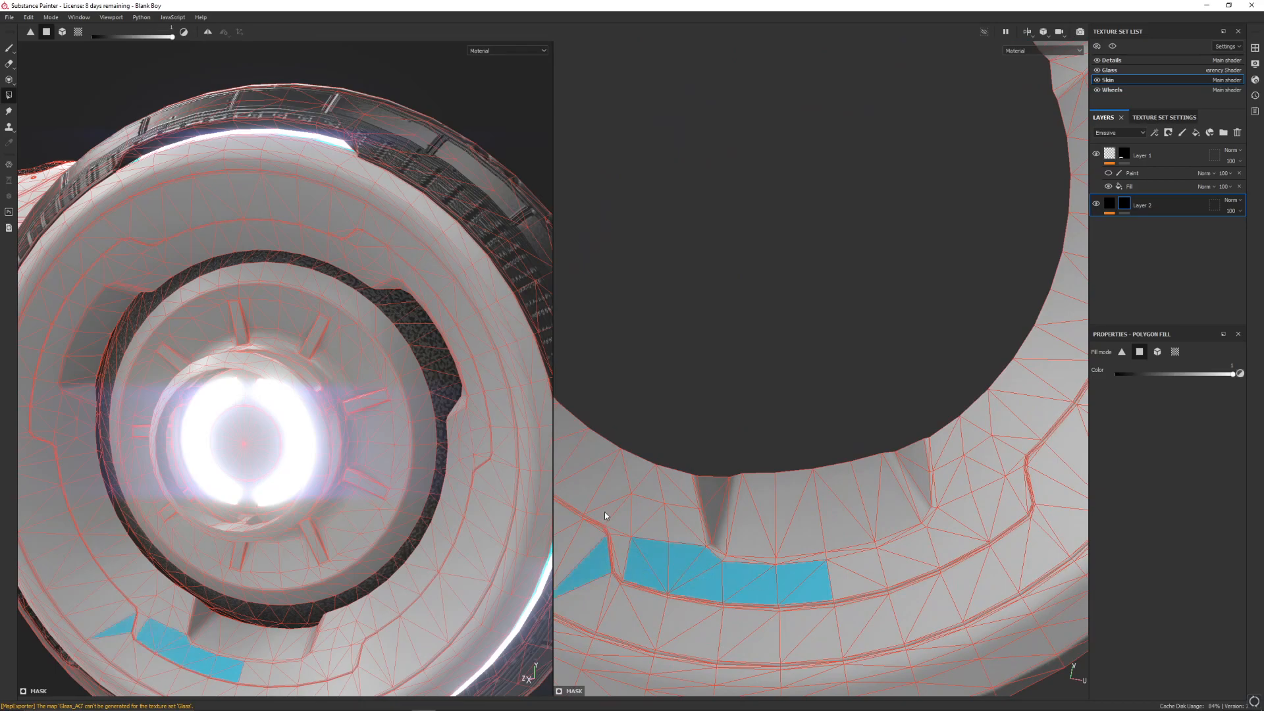
left_click_drag(604, 515, 601, 485)
Add scattered patches of faces around the rest of the wheel rim to Layer 2's mask with polygon fill
scroll(689, 394, "down", 8)
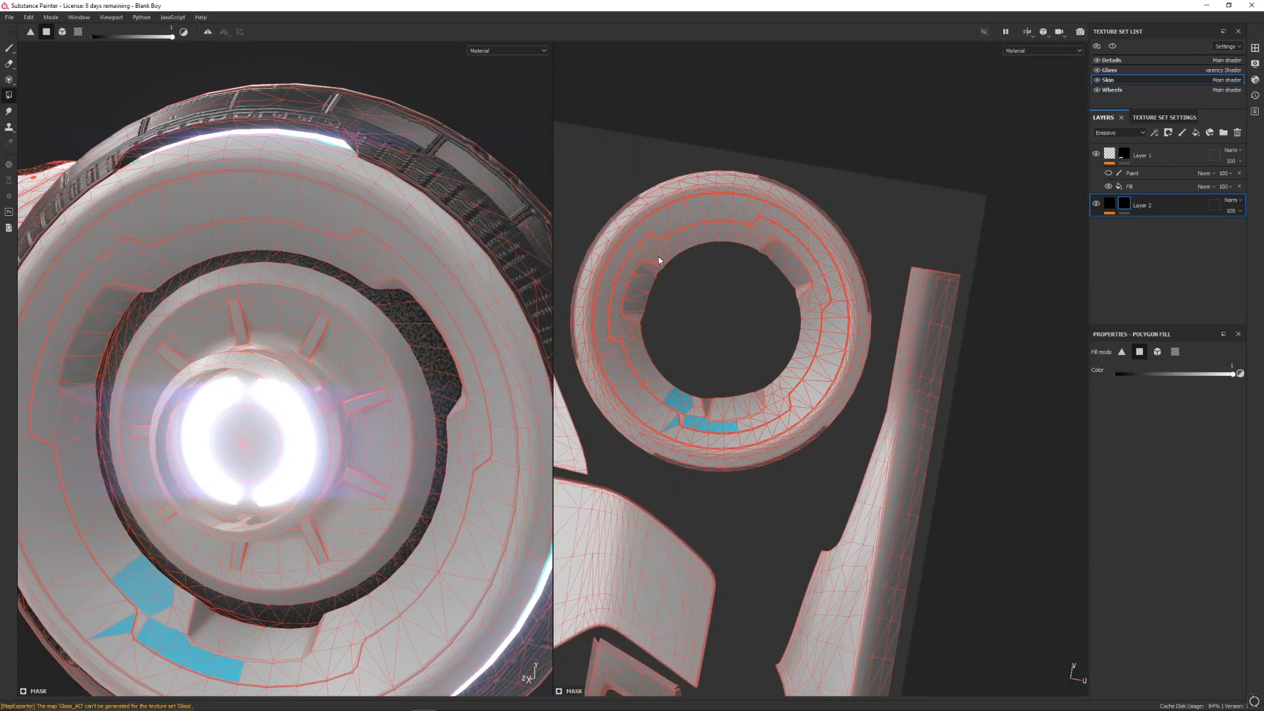
left_click_drag(650, 334, 641, 359)
left_click_drag(685, 400, 698, 402)
mouse_move(781, 257)
left_mouse_down()
mouse_move(763, 234)
mouse_move(688, 208)
left_mouse_up()
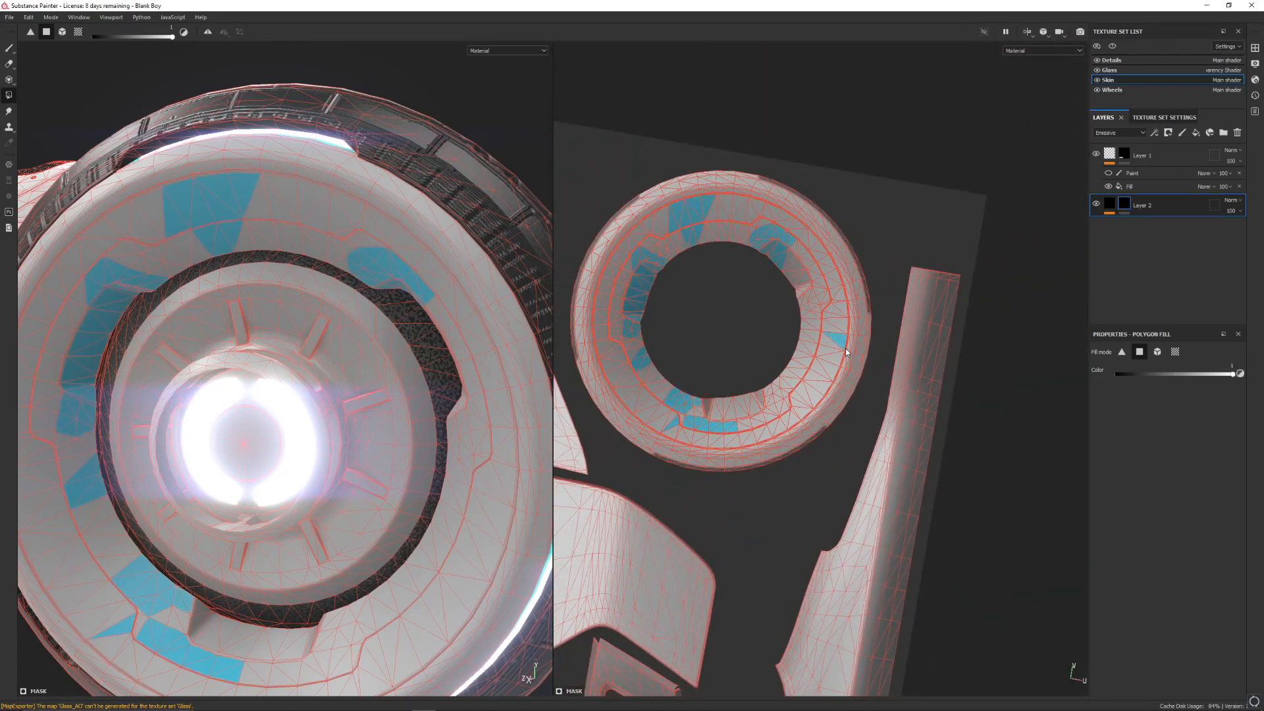
left_click_drag(838, 342, 832, 357)
left_click_drag(847, 381, 834, 408)
left_click_drag(625, 372, 603, 395)
left_click(864, 287)
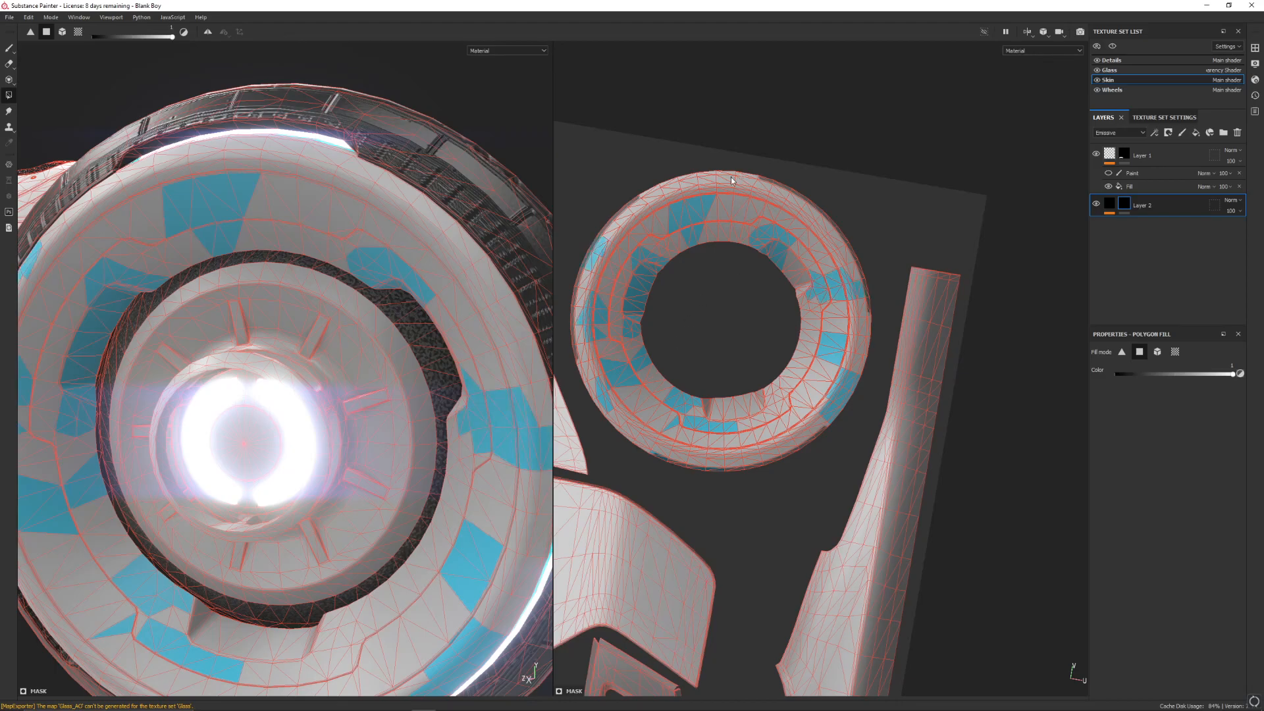
scroll(393, 184, "up", 2)
scroll(394, 184, "down", 4)
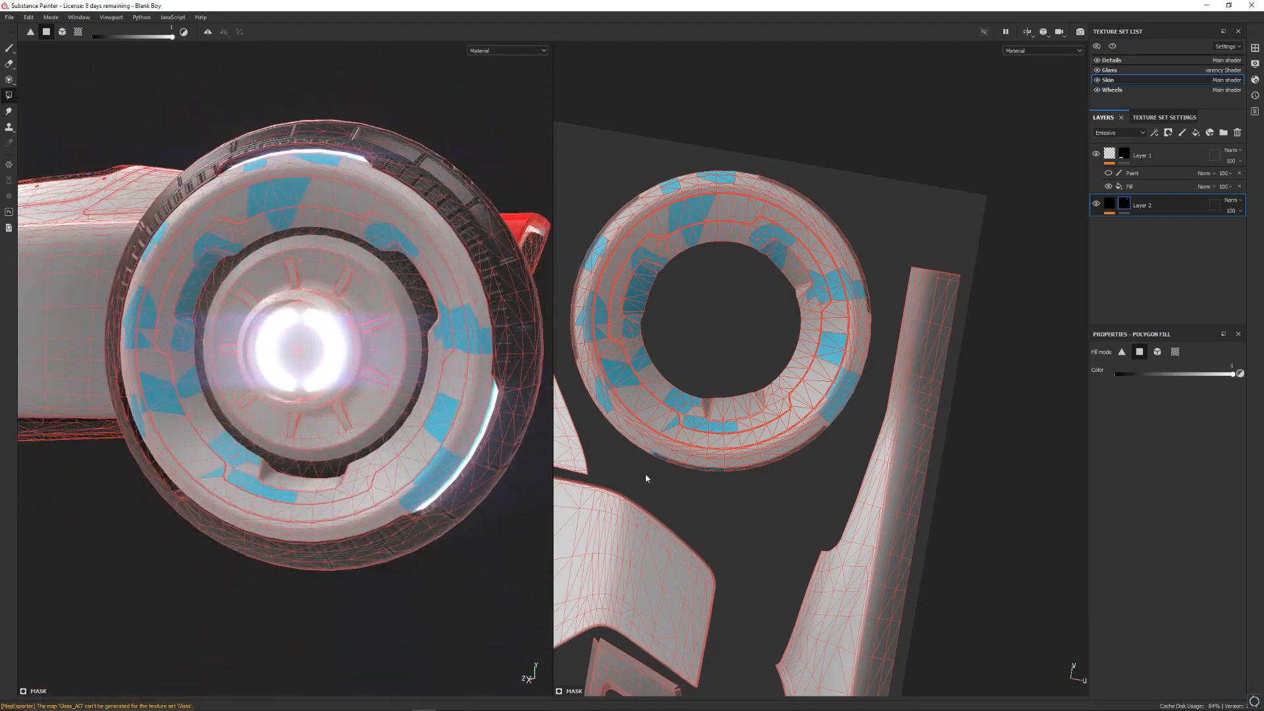
left_click_drag(707, 448, 748, 479)
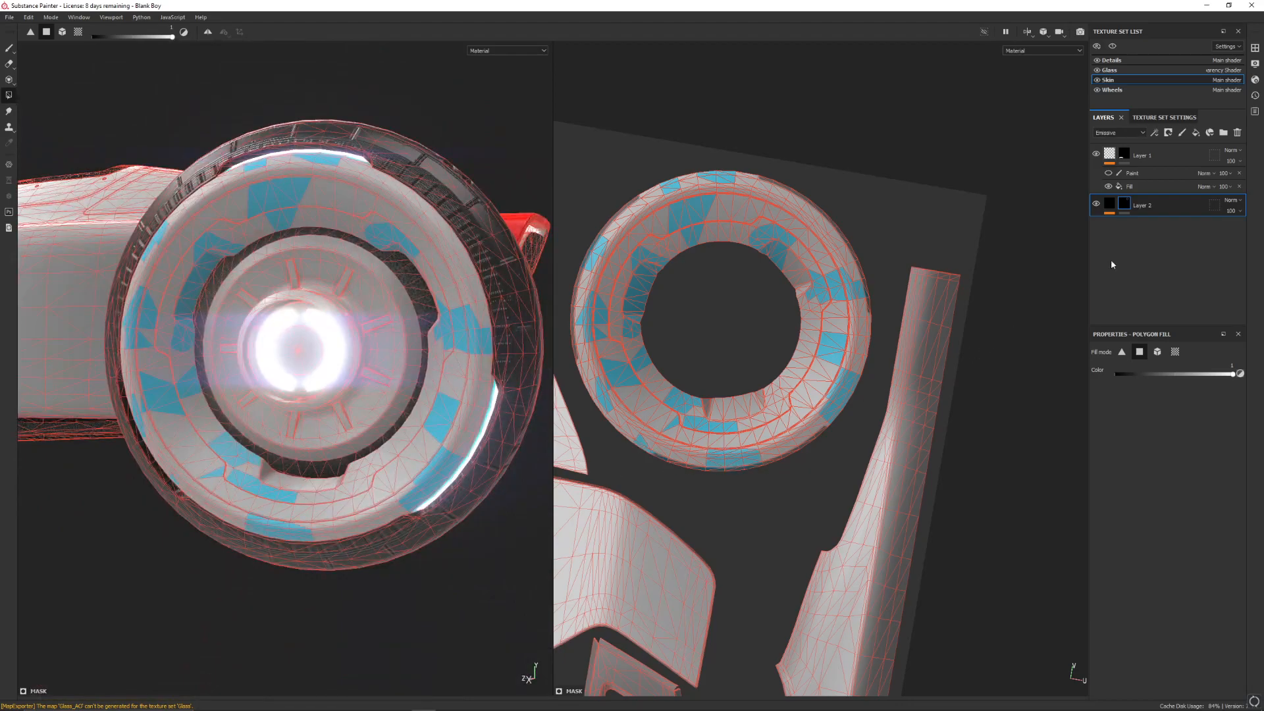
Add a paint effect above the fill in Layer 2's content
left_click(1109, 205)
left_click(1128, 223)
right_click(1128, 223)
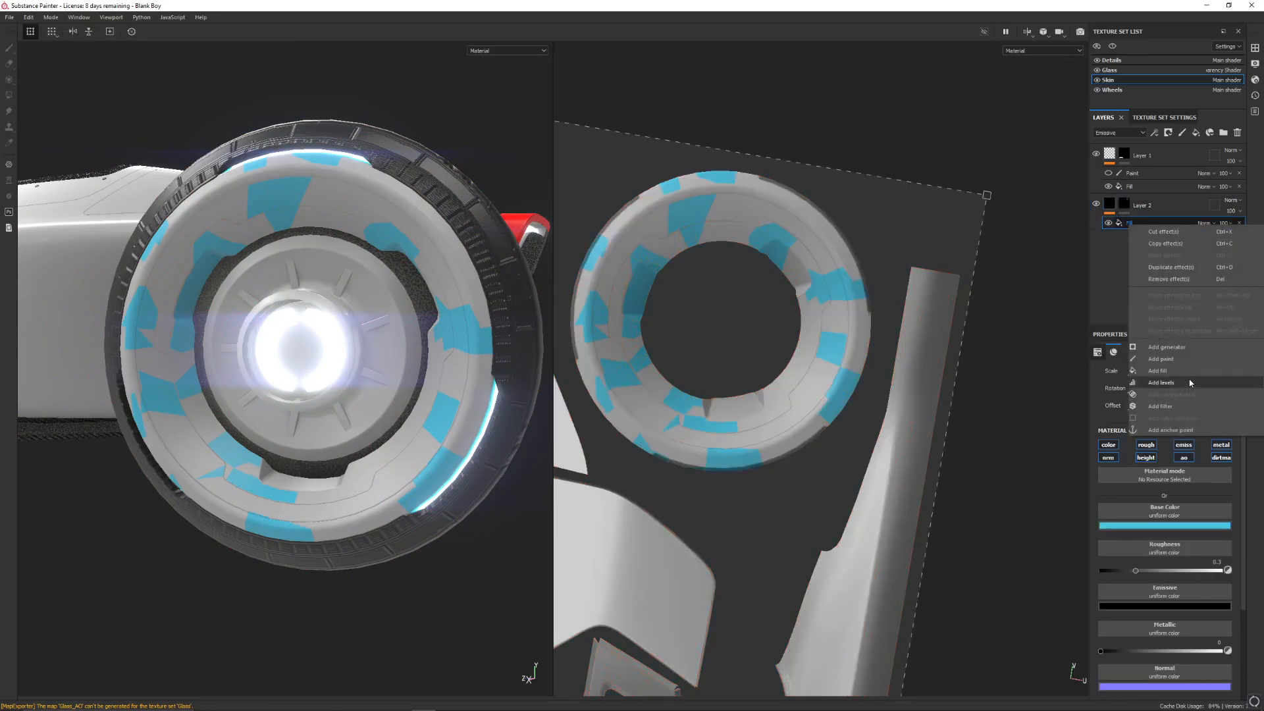
left_click(1184, 361)
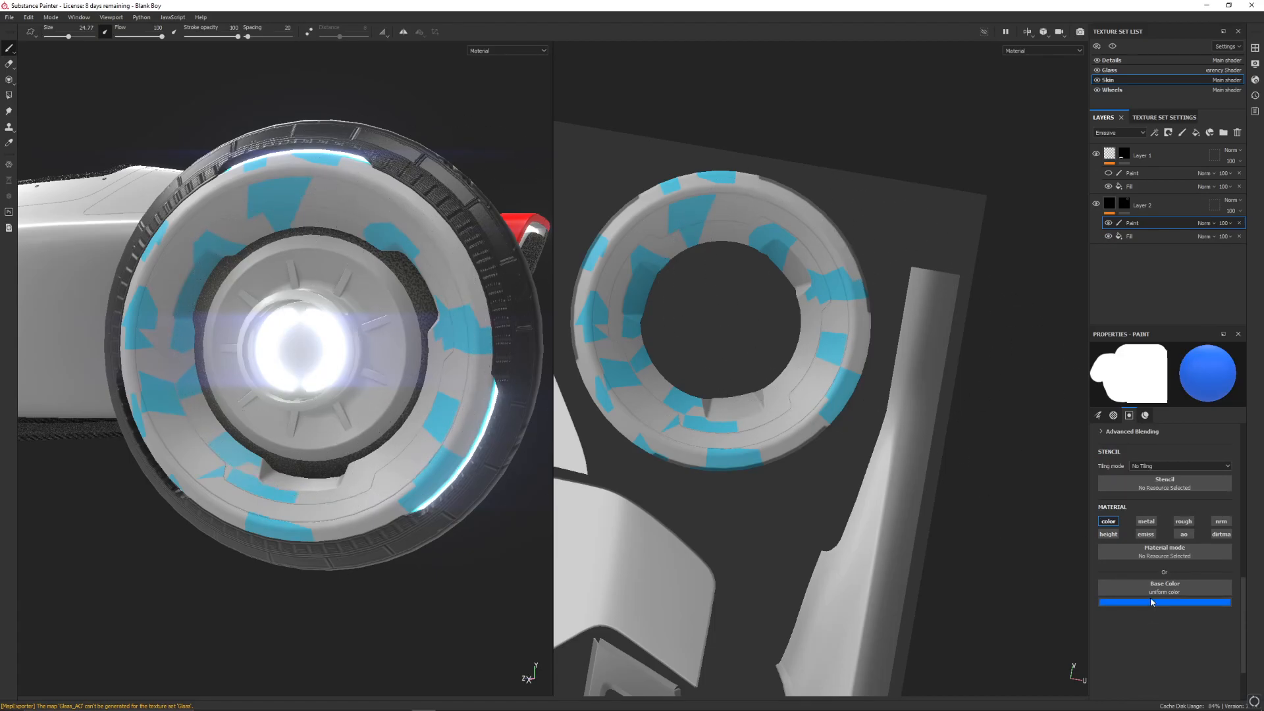
Set the brush's base color to yellow and paint over all the masked patches on the wheel rim in the 2D view
left_click(1151, 602)
left_click(1211, 547)
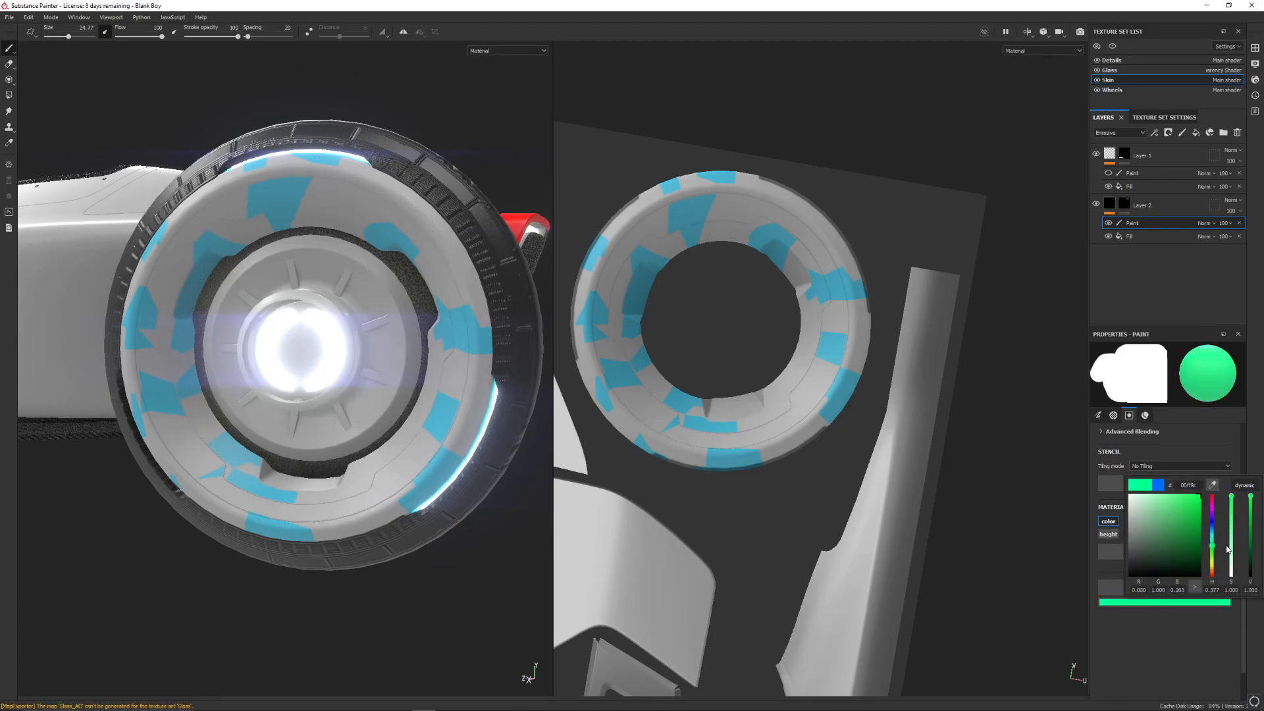
left_click(1212, 570)
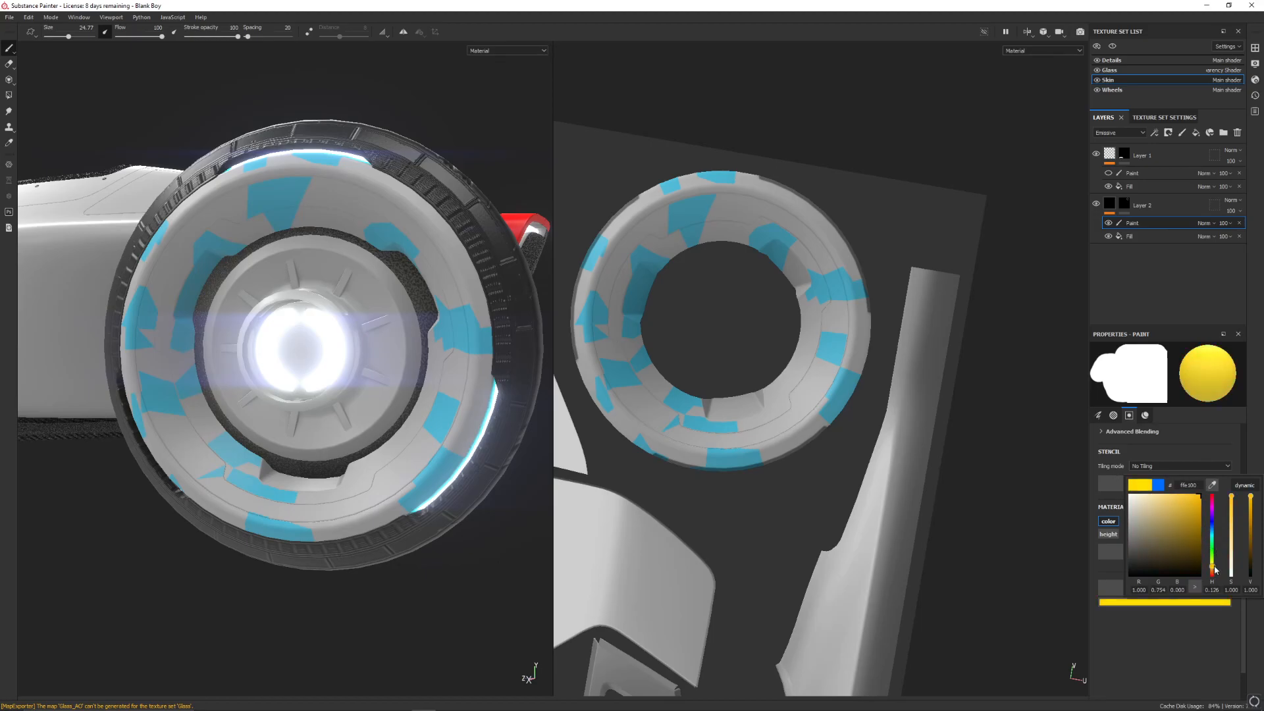
left_click(851, 288)
left_click_drag(851, 288, 854, 388)
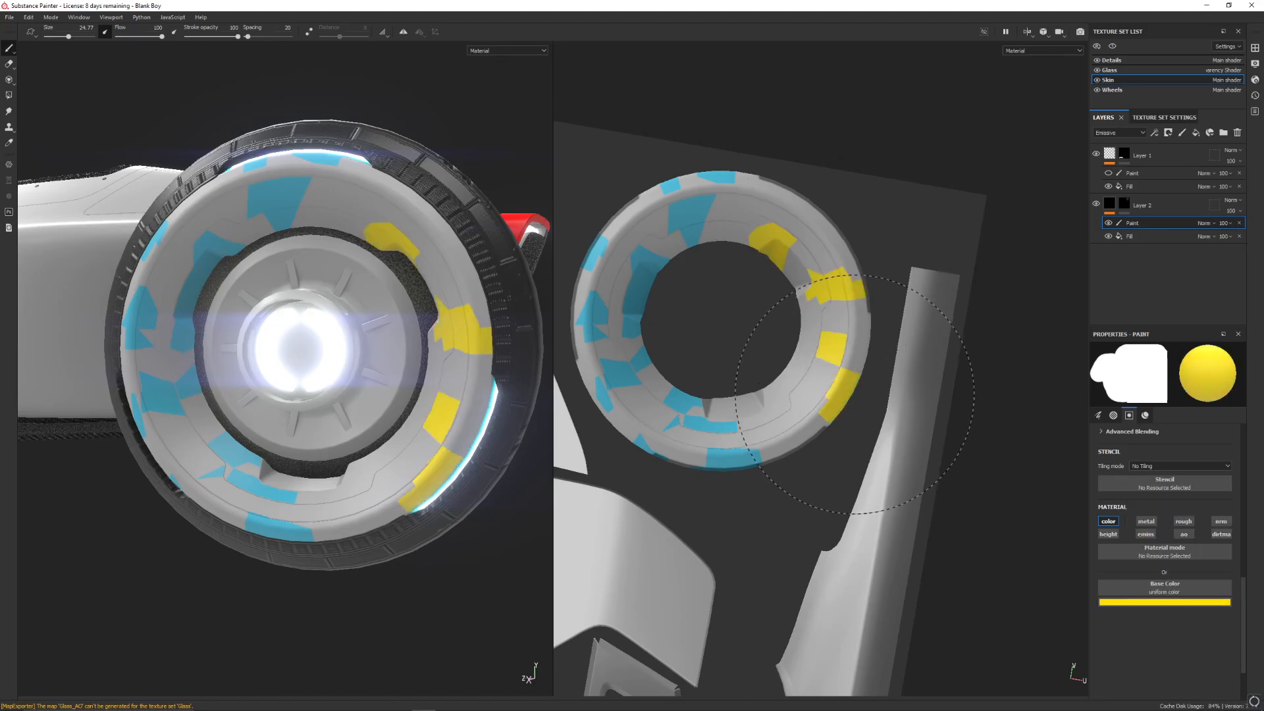
mouse_move(789, 254)
left_mouse_down()
mouse_move(658, 296)
mouse_move(649, 433)
left_mouse_up()
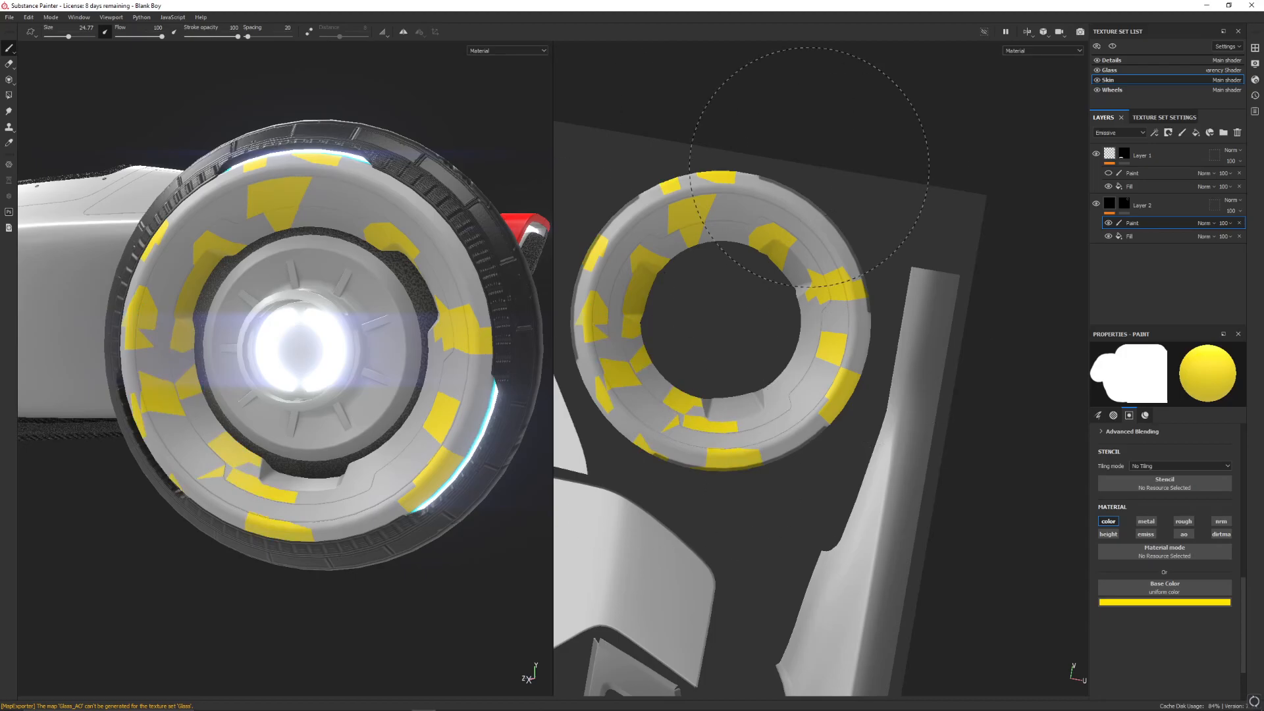
right_click_drag(487, 280, 359, 198, "alt")
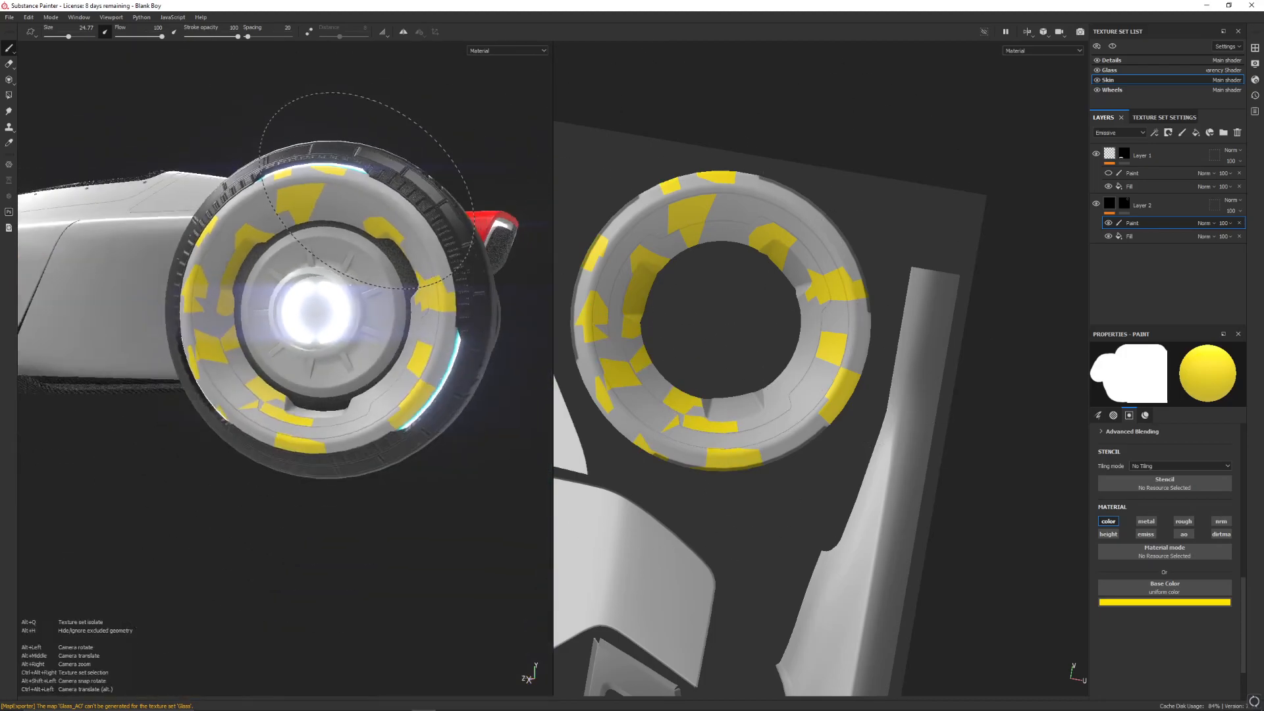
mouse_move(361, 198)
left_mouse_down("alt")
mouse_move(308, 233)
mouse_move(138, 407)
mouse_move(151, 395)
left_mouse_up("alt")
Add a new paint layer at the bottom of the stack, below Layer 2, and give it a fill effect
left_click(1168, 205)
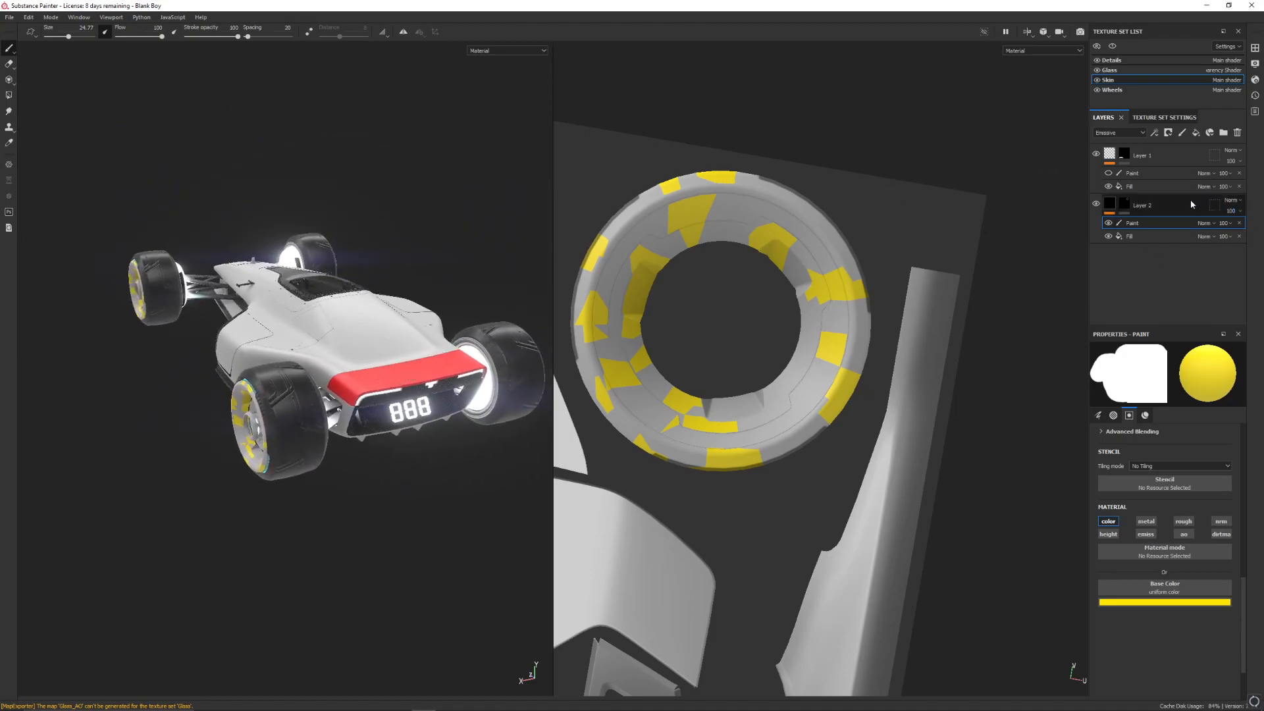
left_click(1182, 133)
left_click_drag(1148, 205, 1117, 255)
right_click(1159, 261)
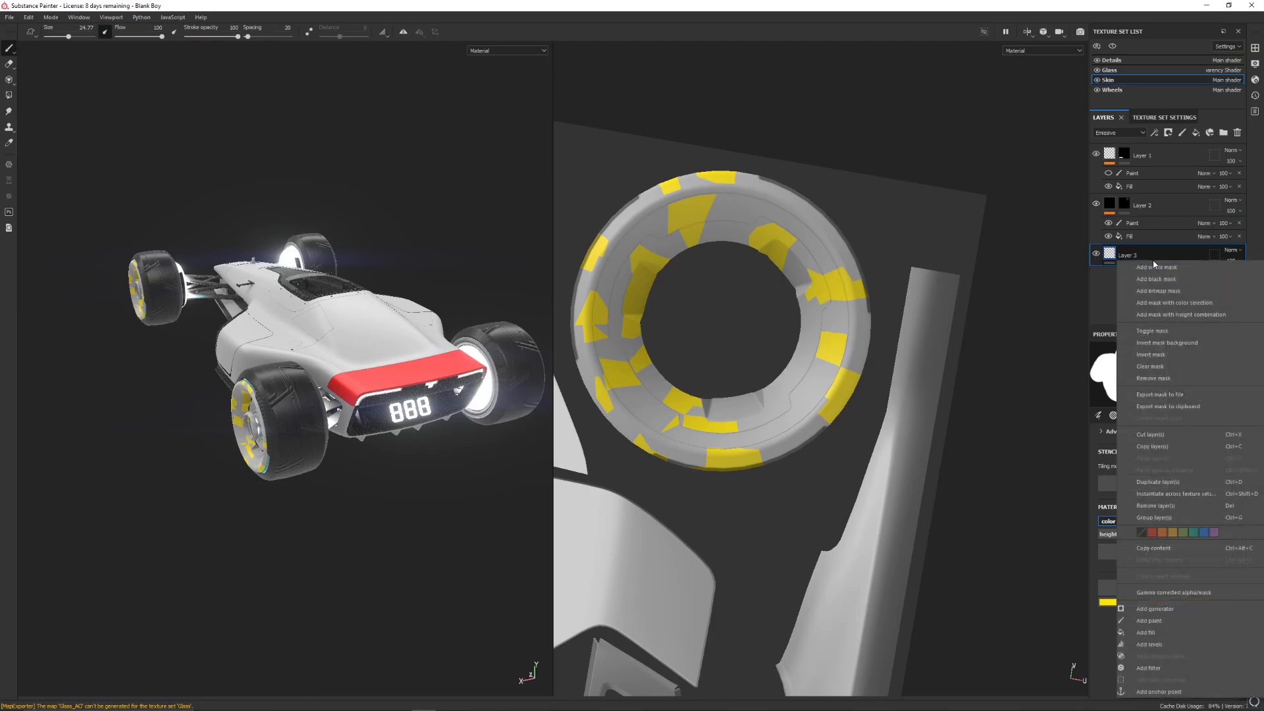
left_click(1187, 632)
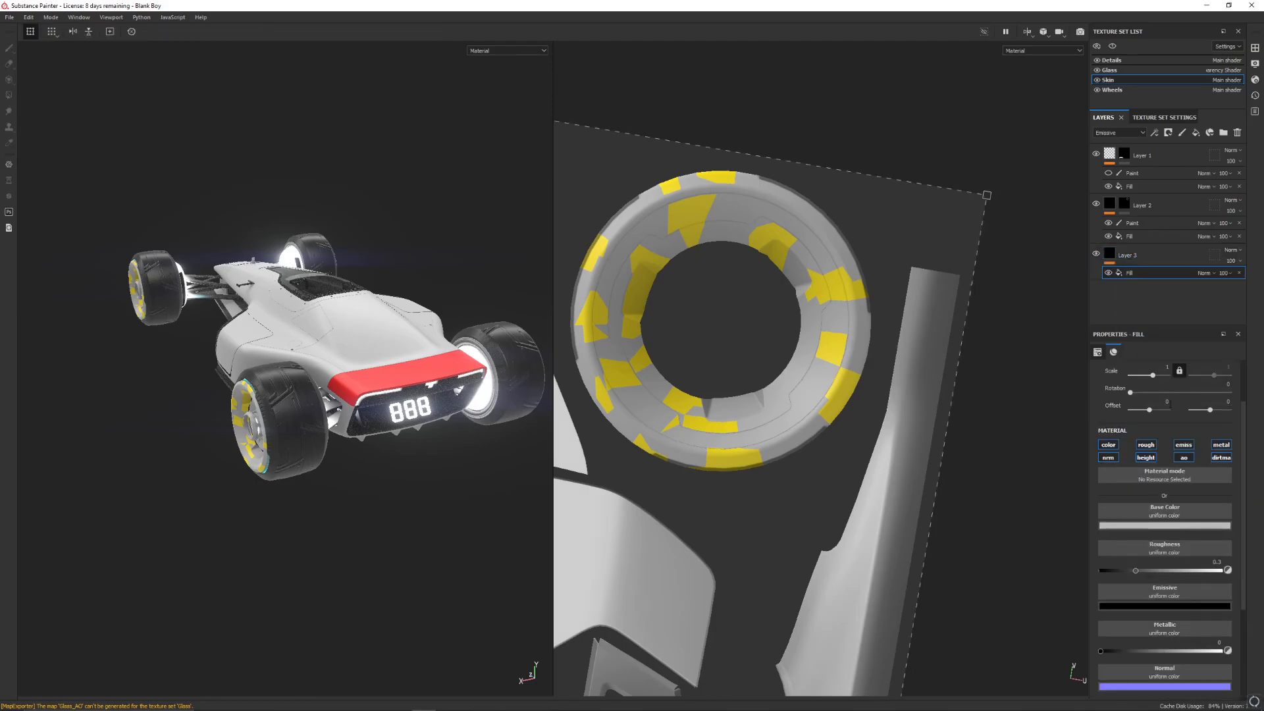
Restrict Layer 3's fill to the color channel by disabling all its other material channels
left_click(1112, 457)
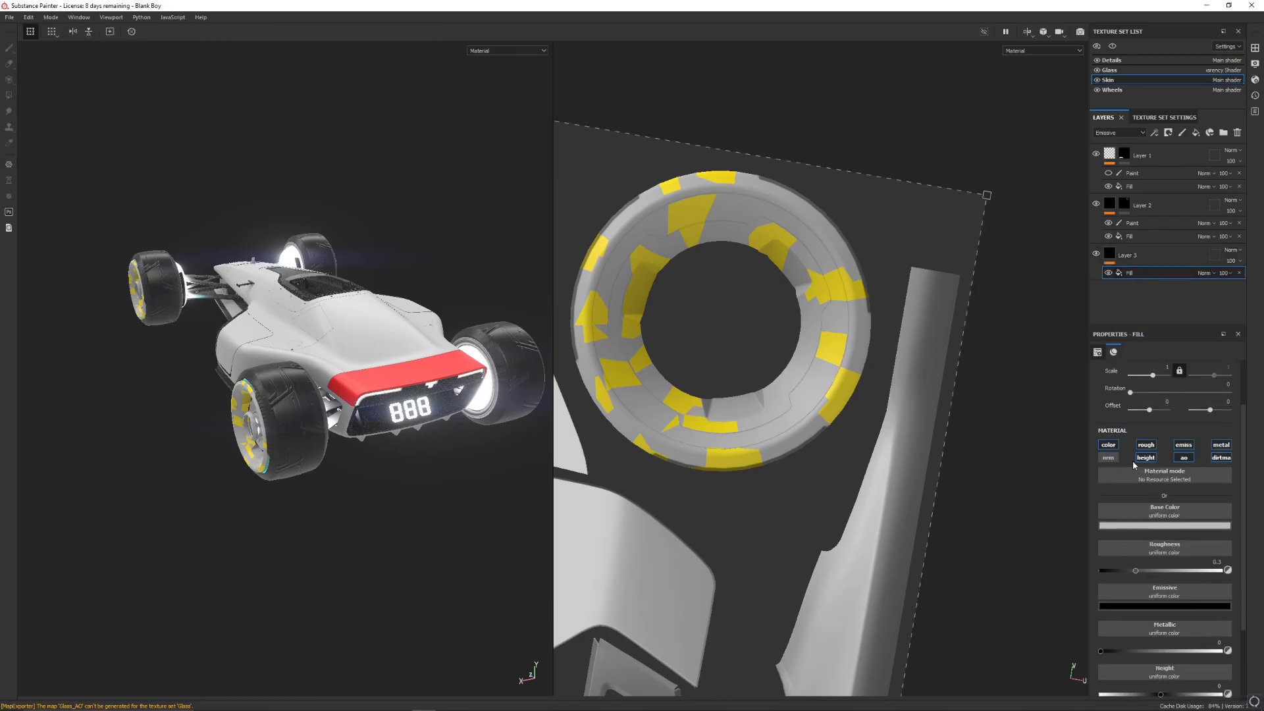
left_click(1146, 458)
left_click(1146, 444)
left_click(1221, 444)
left_click(1221, 457)
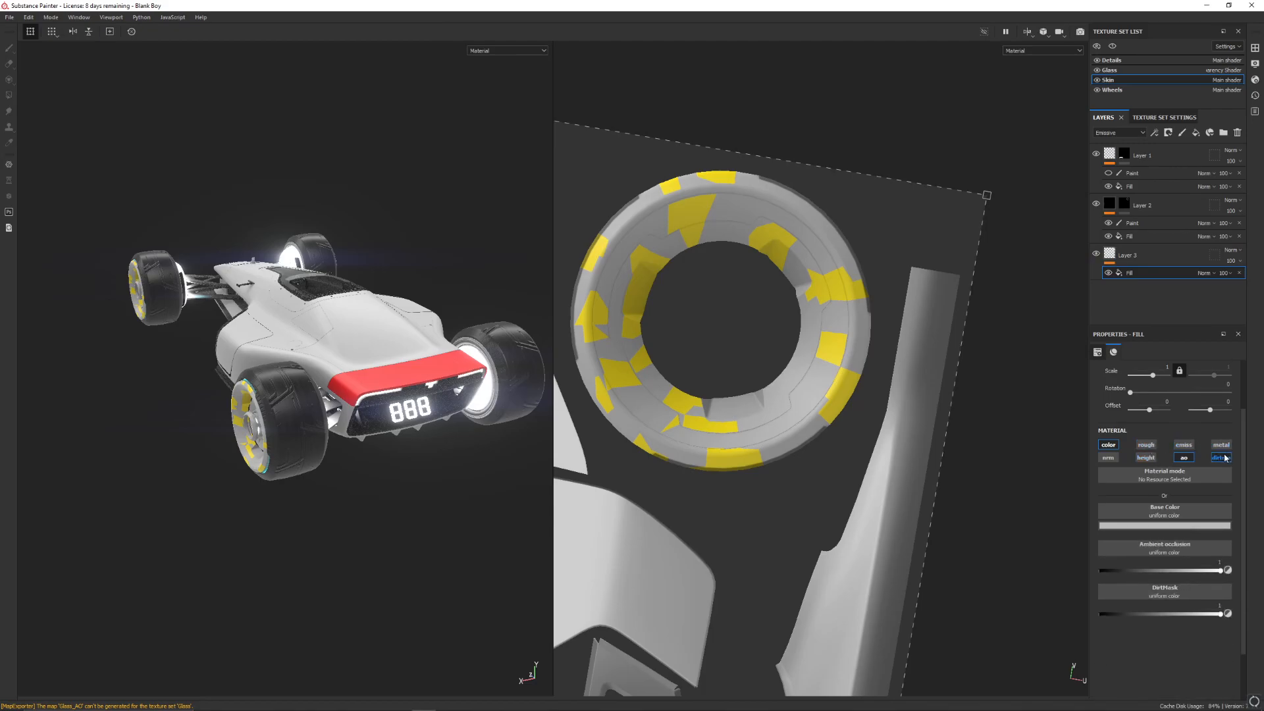
left_click(1183, 444)
left_click(1185, 457)
Set the base color of Layer 3's fill to a dark teal blue
left_click_drag(1240, 421, 1245, 359)
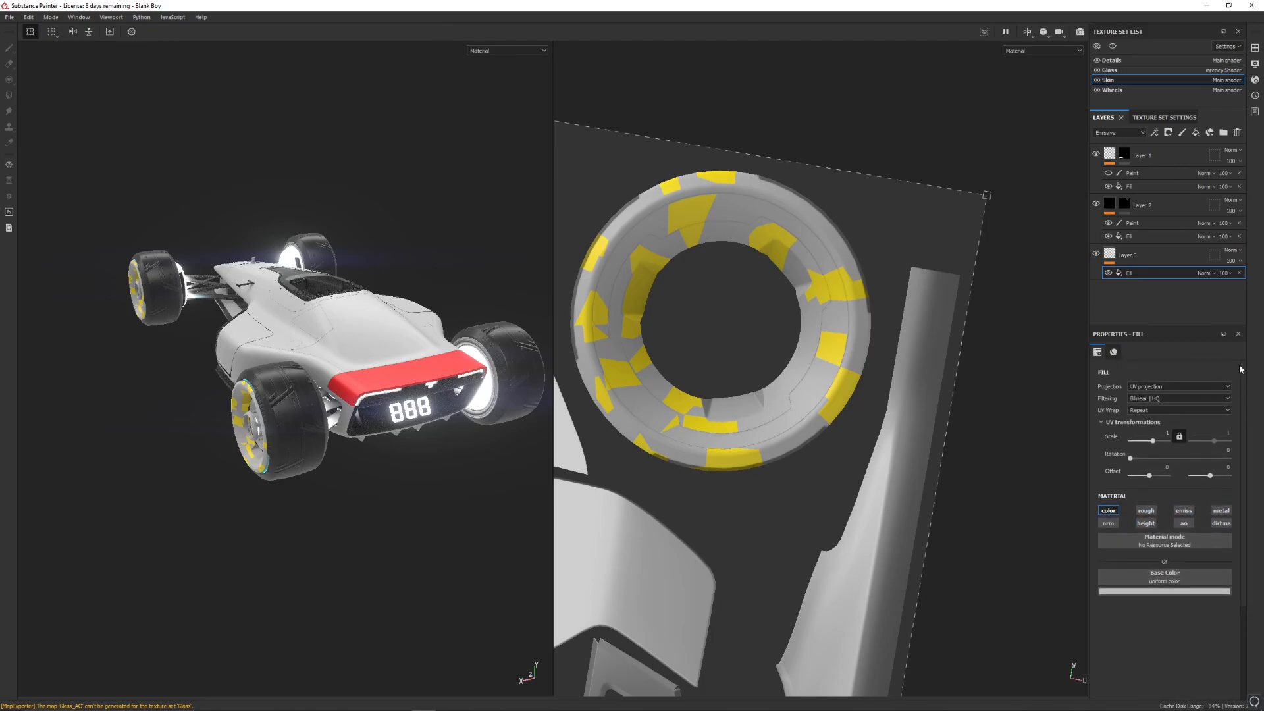
left_click_drag(455, 324, 314, 309, "alt")
left_click(1164, 591)
left_click(1197, 505)
left_click(1212, 524)
mouse_move(1184, 523)
left_mouse_down()
mouse_move(1185, 543)
mouse_move(1184, 503)
mouse_move(1179, 546)
mouse_move(1180, 527)
left_mouse_up()
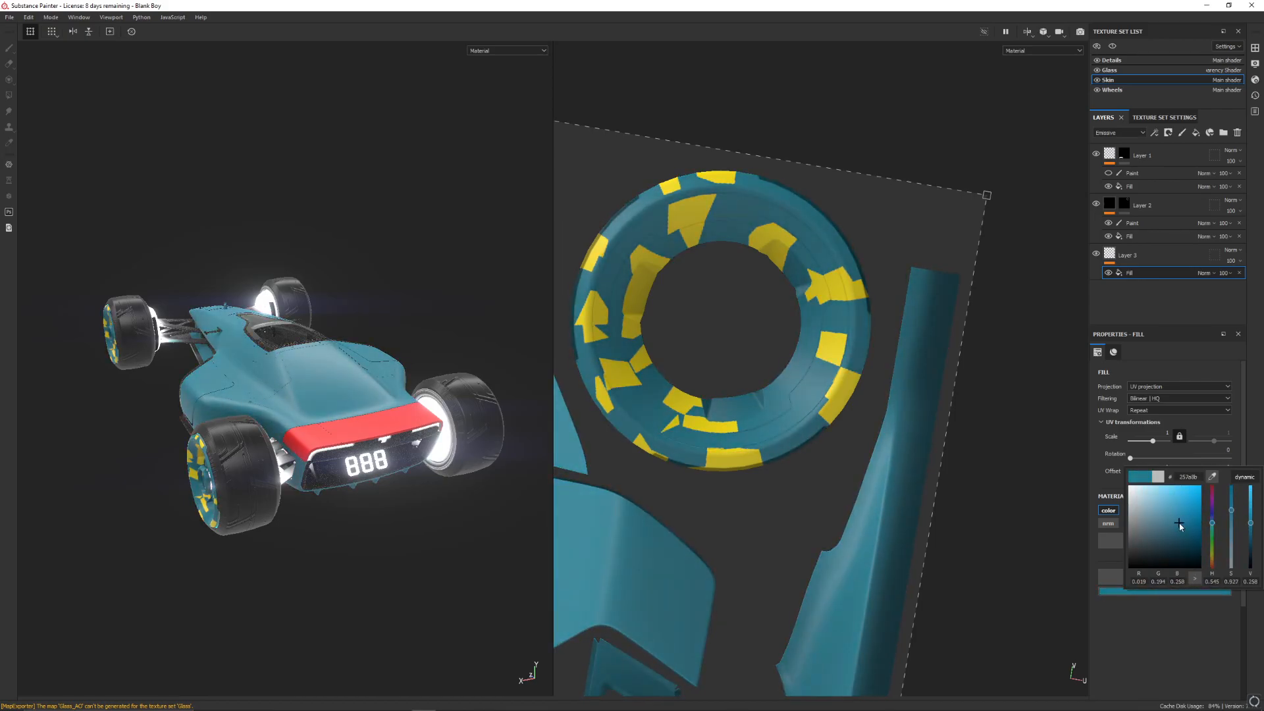
Examine the yellow rim patches over the teal base on the wheel up close and on the whole car from several angles
left_click_drag(393, 312, 197, 335, "alt")
scroll(198, 335, "up", 5)
left_click_drag(354, 515, 300, 506, "alt")
left_click_drag(404, 502, 507, 158, "alt")
scroll(354, 521, "down", 1)
scroll(354, 520, "up", 5, "alt")
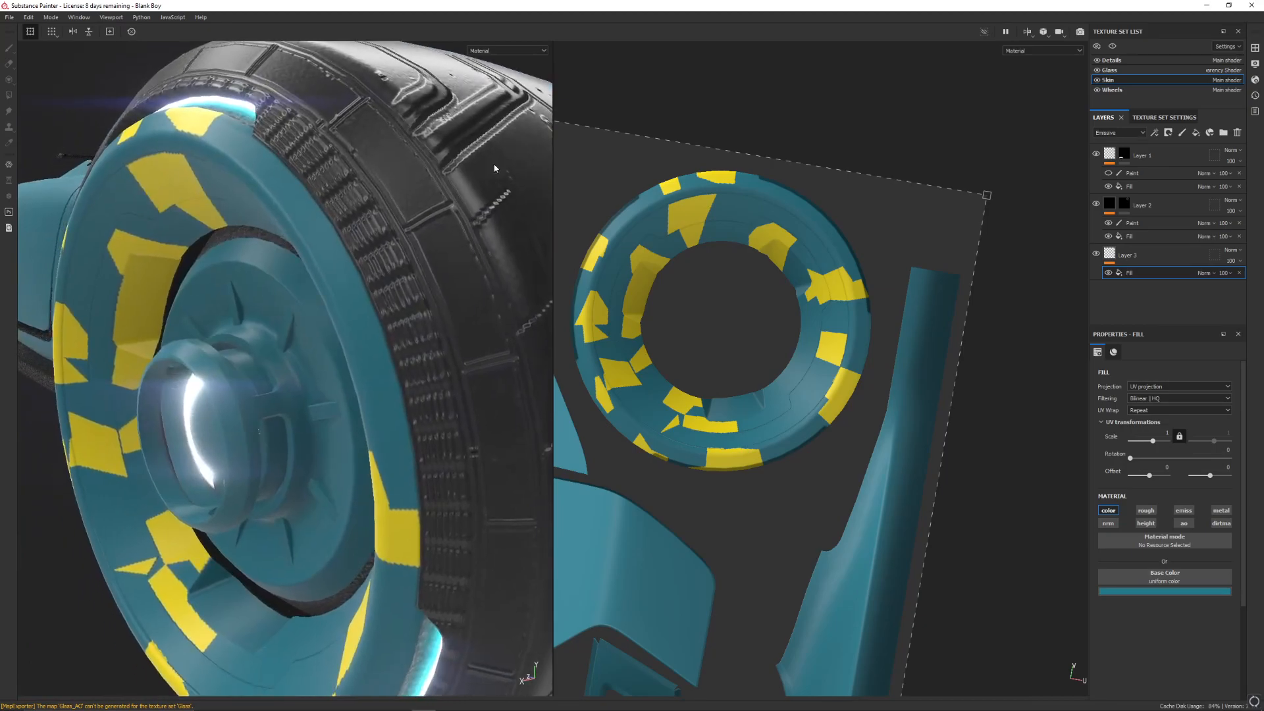
left_click_drag(280, 511, 263, 231, "alt")
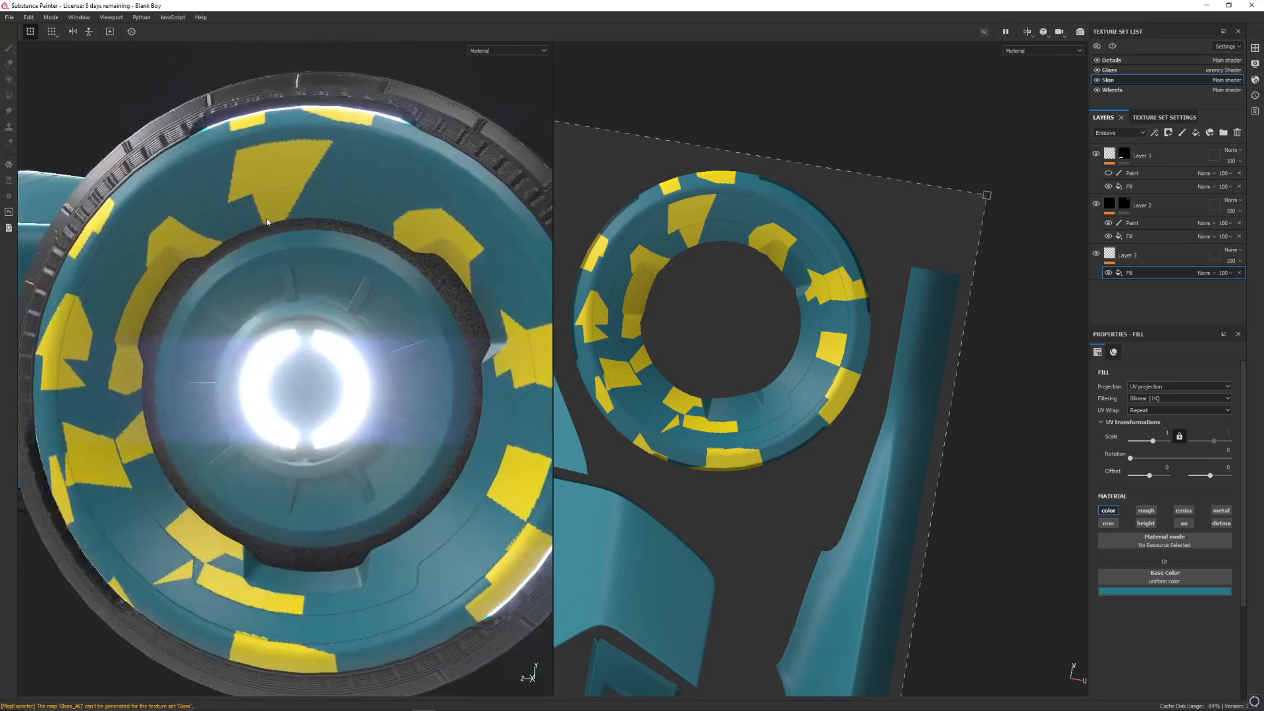
left_click_drag(388, 309, 279, 225, "alt")
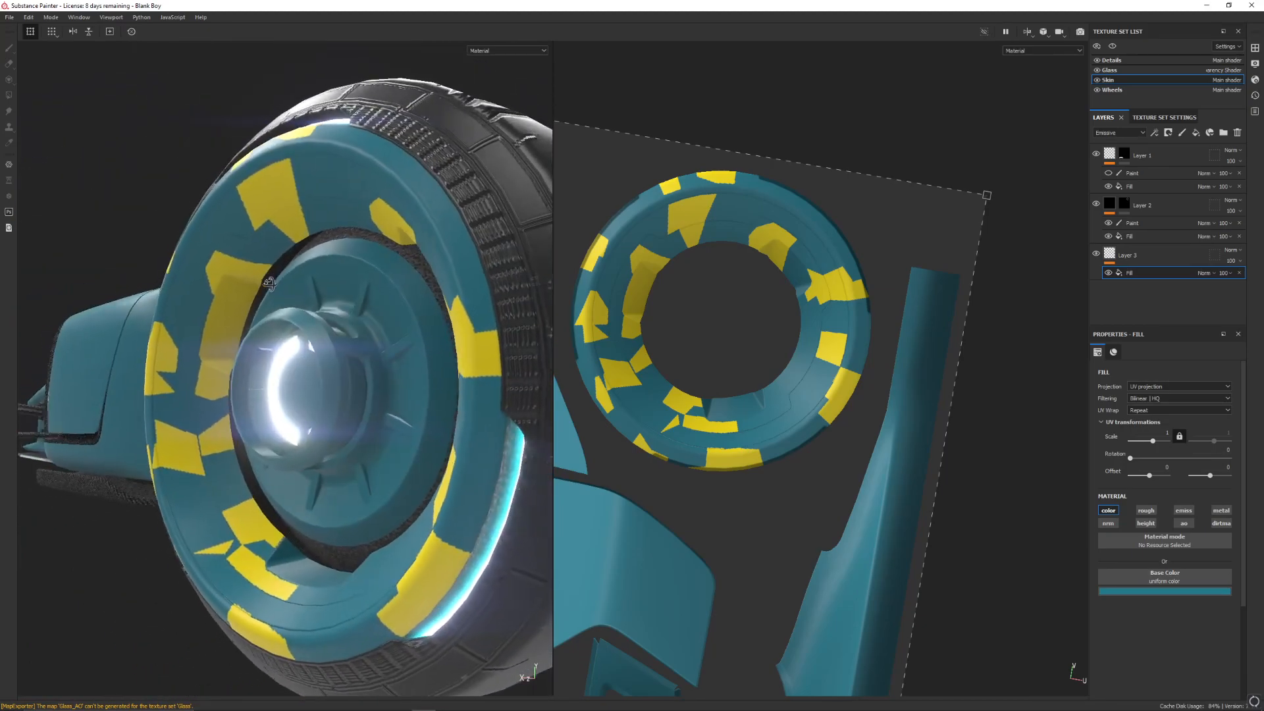
left_click_drag(342, 284, 278, 367, "alt")
left_click_drag(273, 321, 338, 306, "alt")
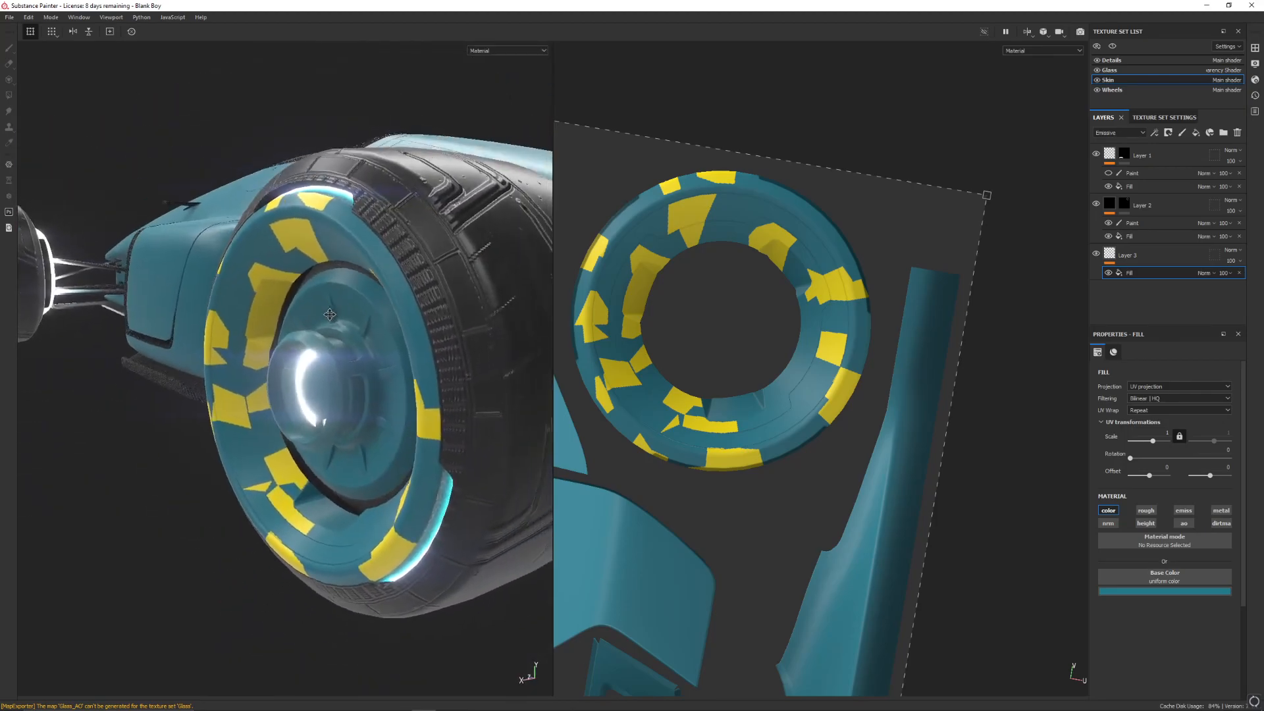
middle_click_drag(338, 307, 297, 388, "alt")
left_click_drag(342, 300, 391, 321, "alt")
scroll(318, 283, "up", 3)
scroll(320, 282, "down", 3)
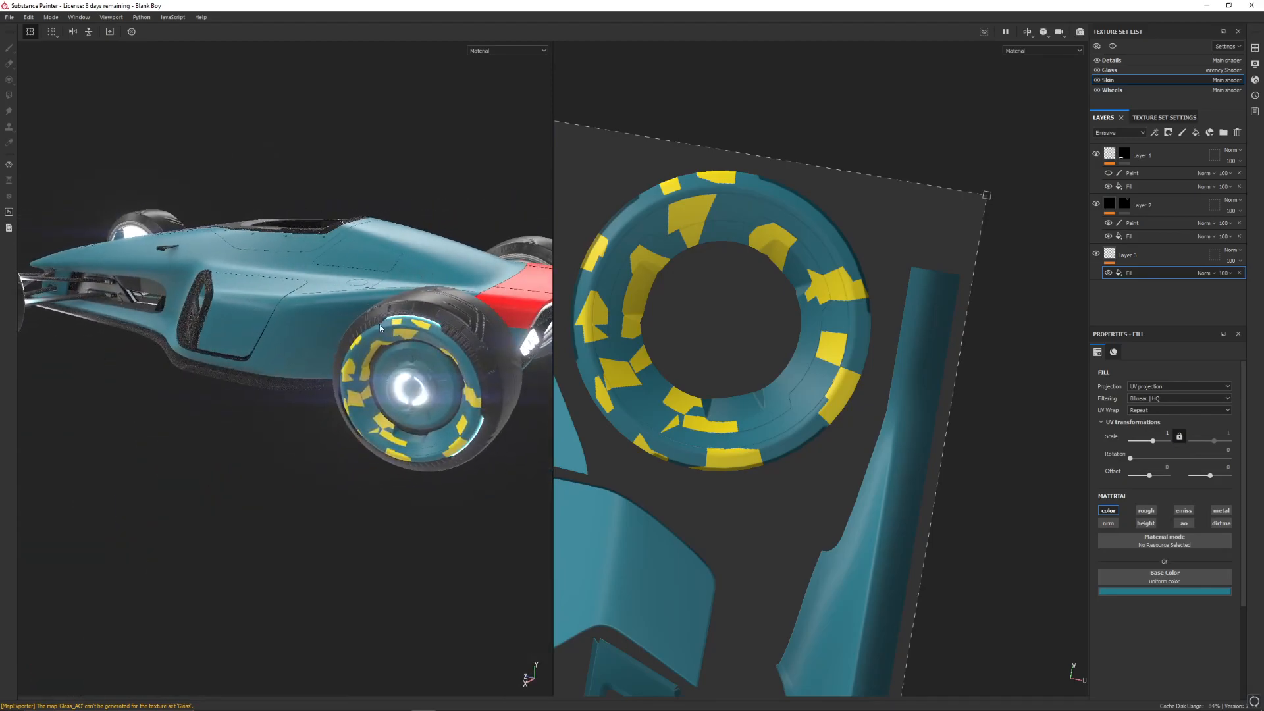
left_click_drag(152, 240, 315, 335, "alt")
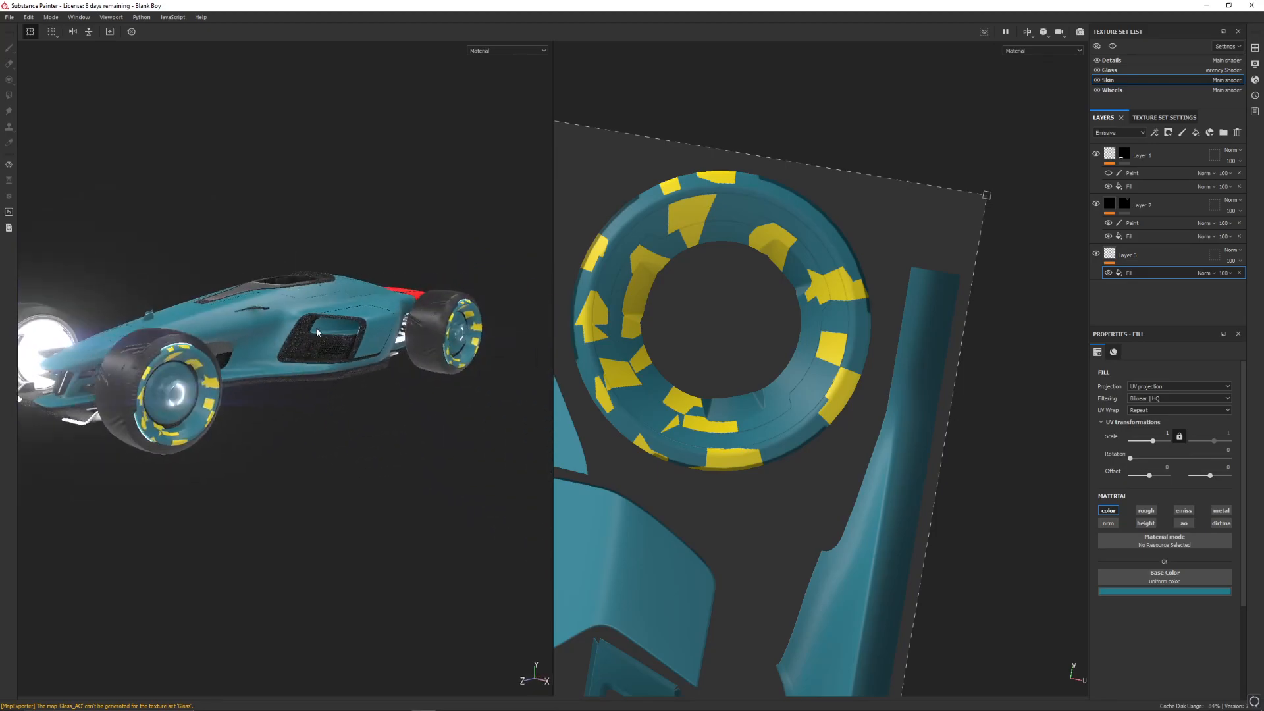
left_click_drag(167, 314, 182, 152, "alt")
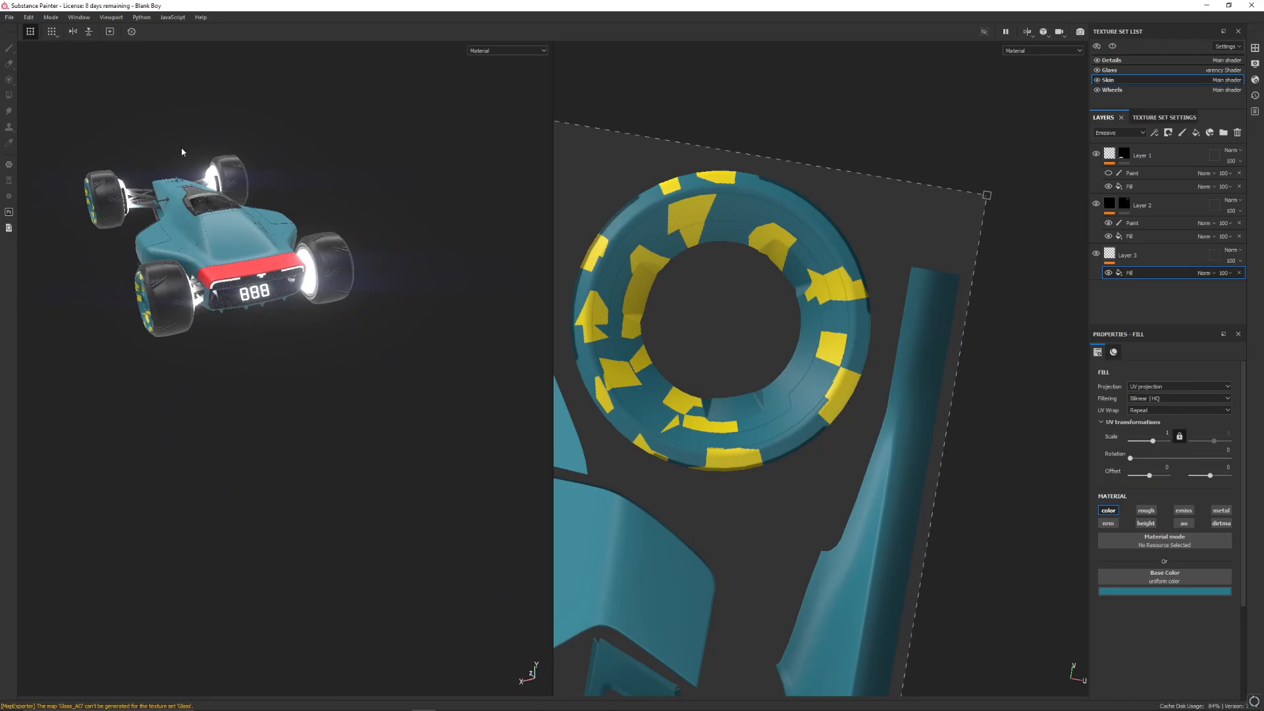
left_click(1208, 6)
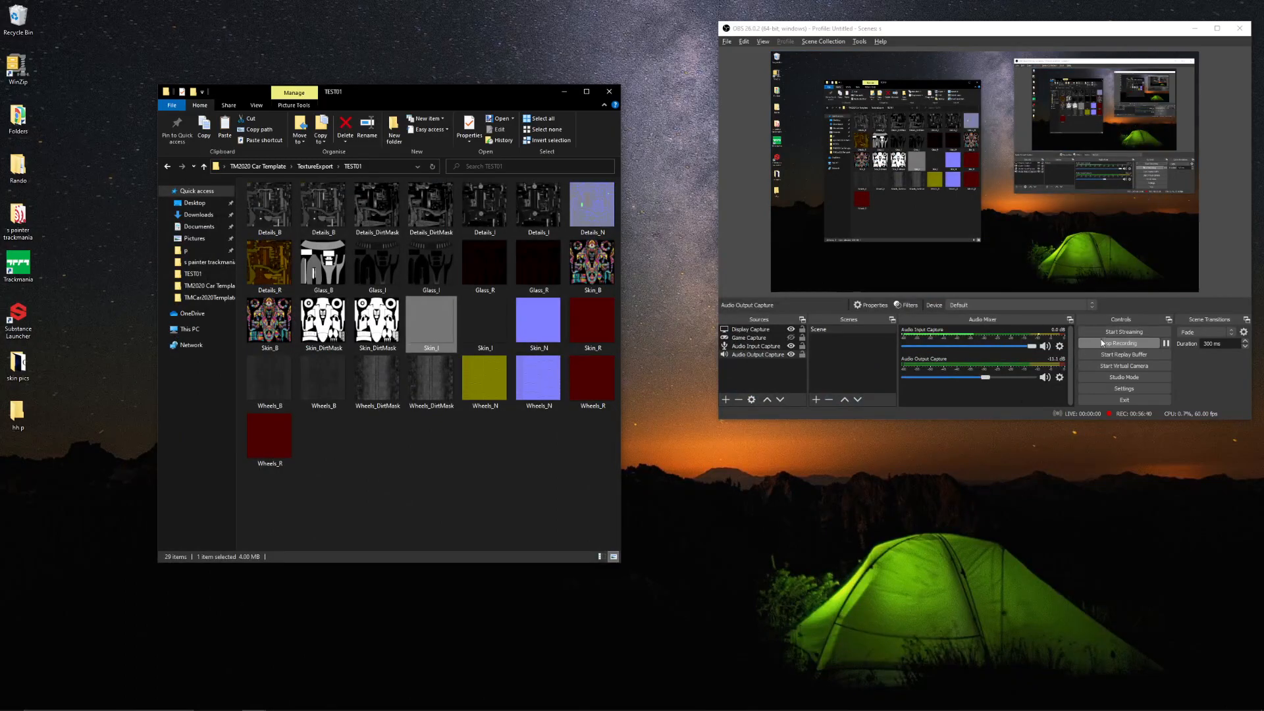